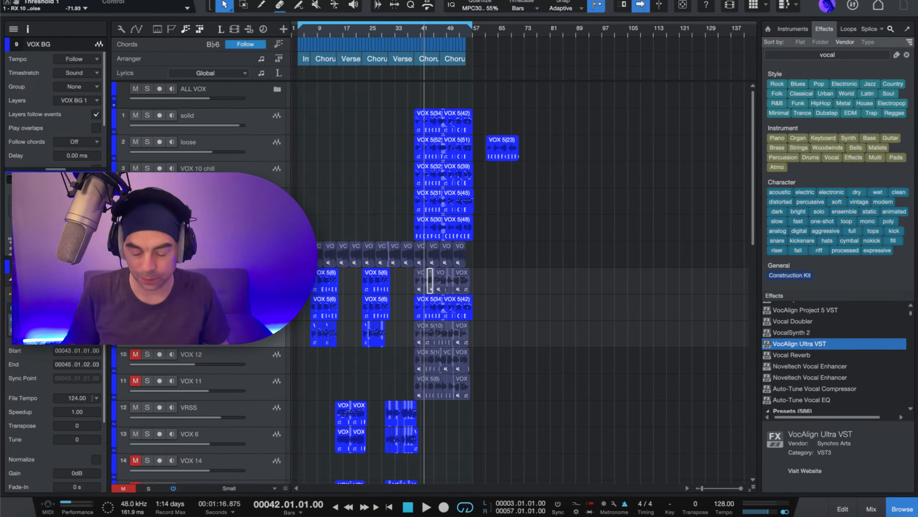
Step: Move the playback position to bar 5, beat 2, in the song's intro
click(301, 28)
scroll(309, 28, up, 3)
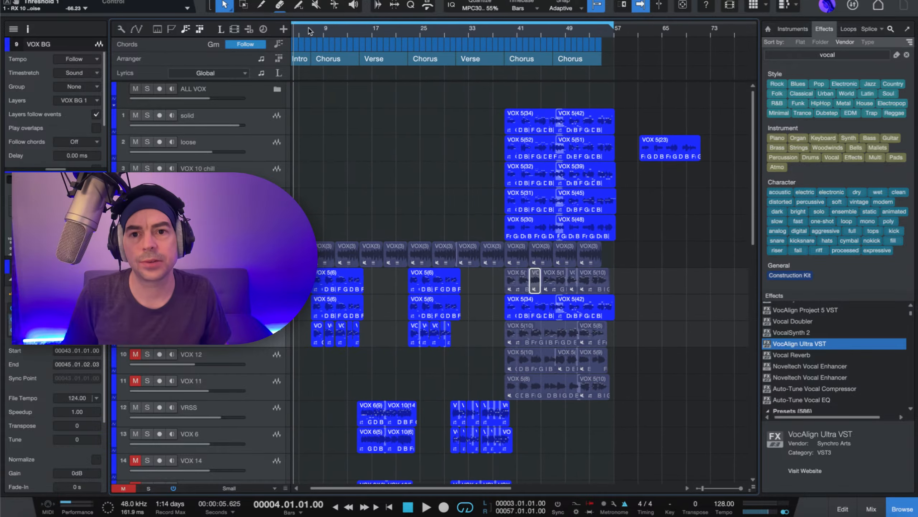
scroll(309, 28, left, 1)
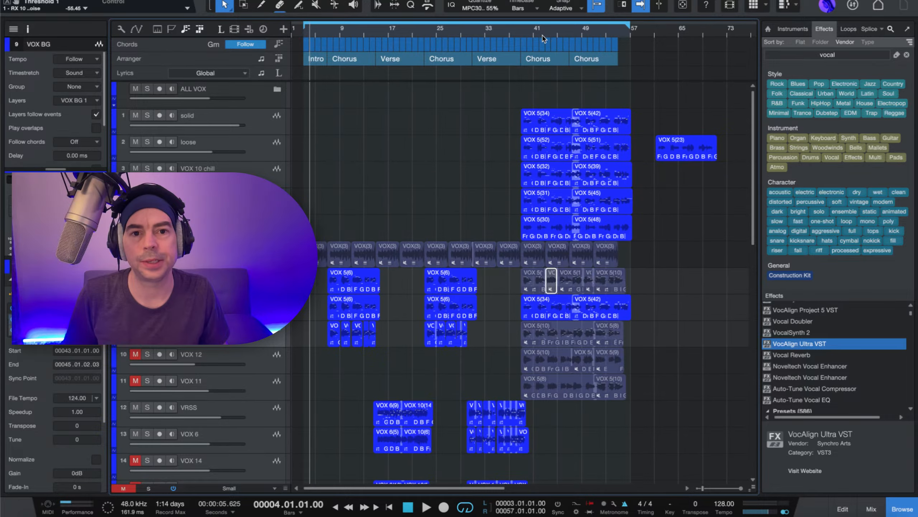
click(521, 31)
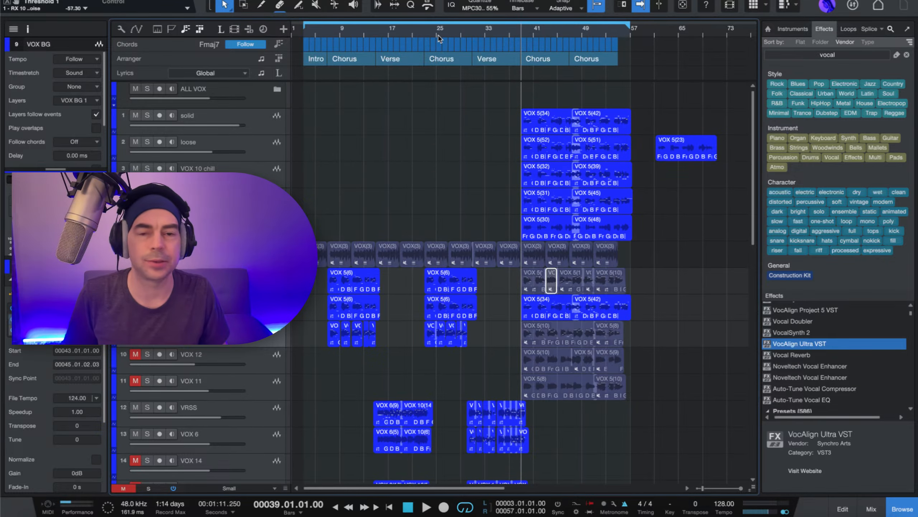
click(339, 36)
click(339, 35)
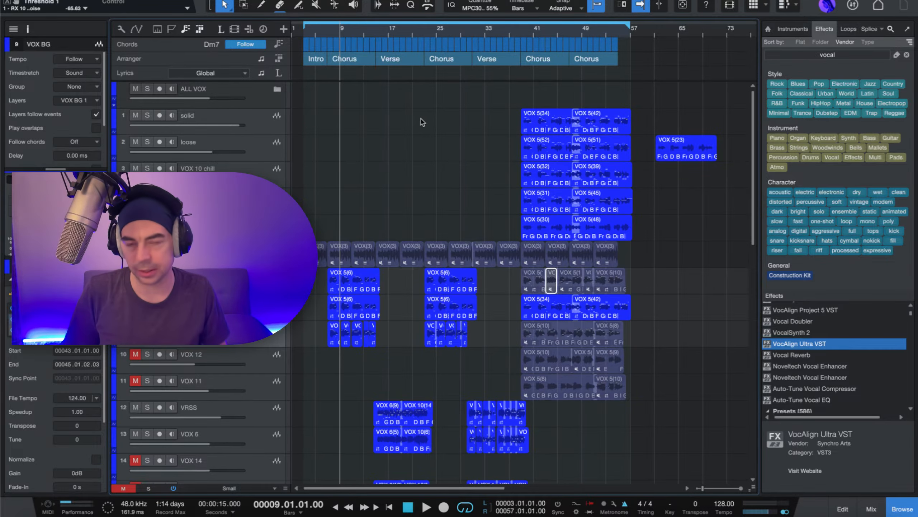
scroll(318, 34, up, 3)
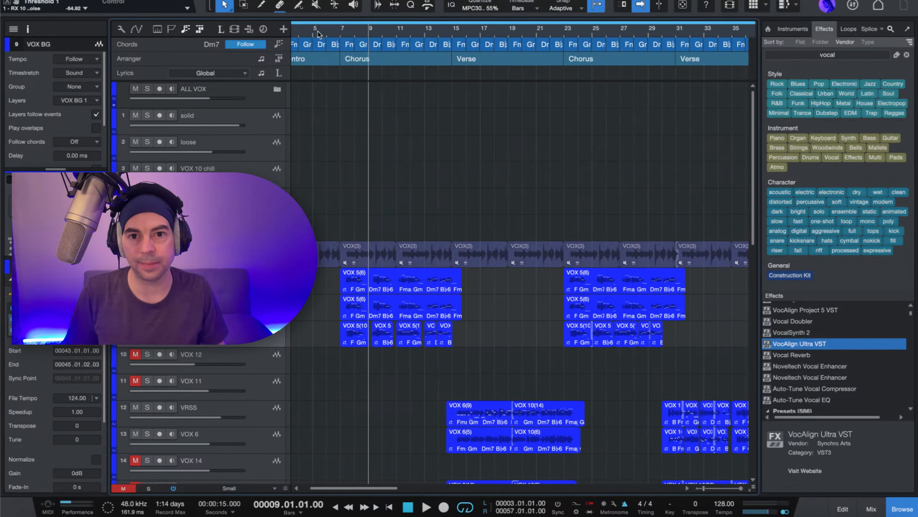
click(319, 34)
click(329, 34)
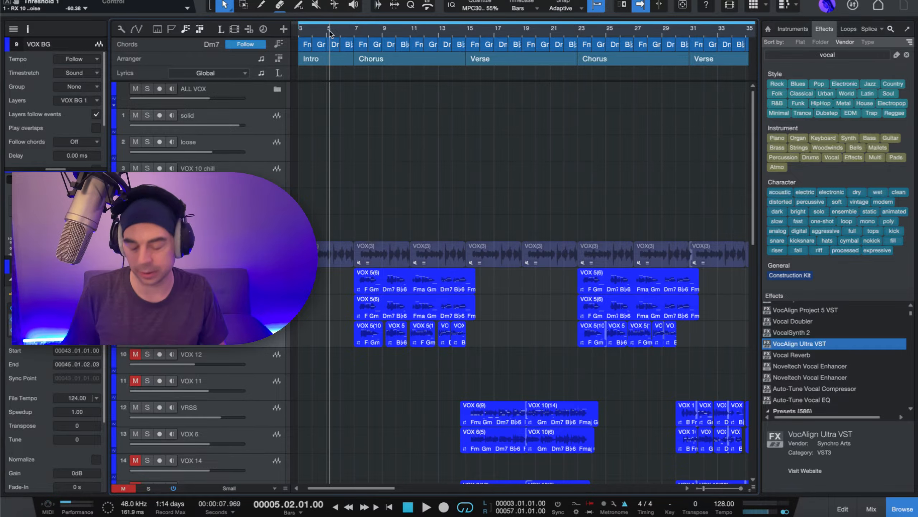
Step: Show the mixer console and bring the vocal bus channels, starting with ALL VOX, into view
key(F3)
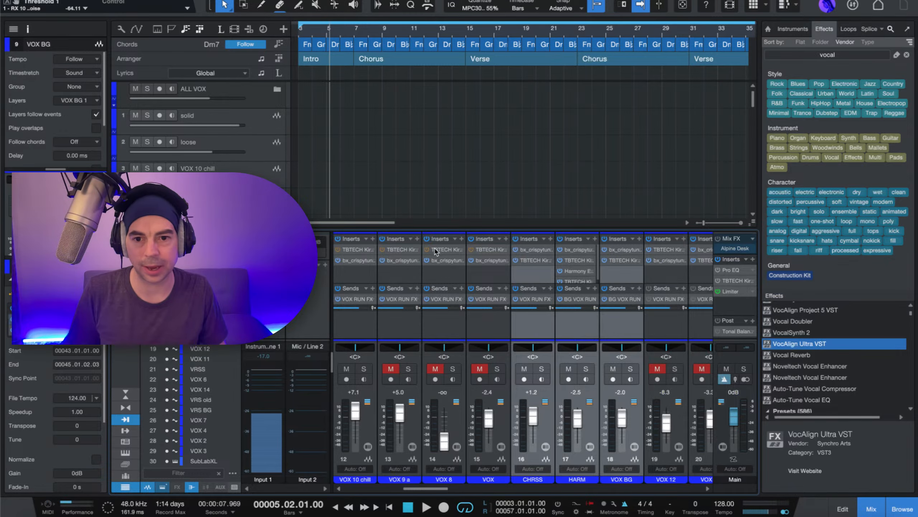
scroll(384, 181, down, 3)
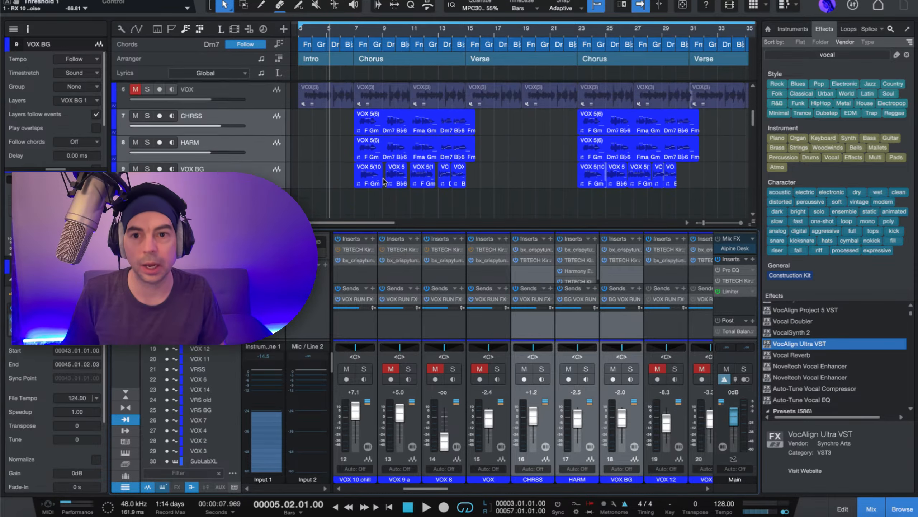
scroll(384, 181, down, 2)
scroll(385, 182, up, 3)
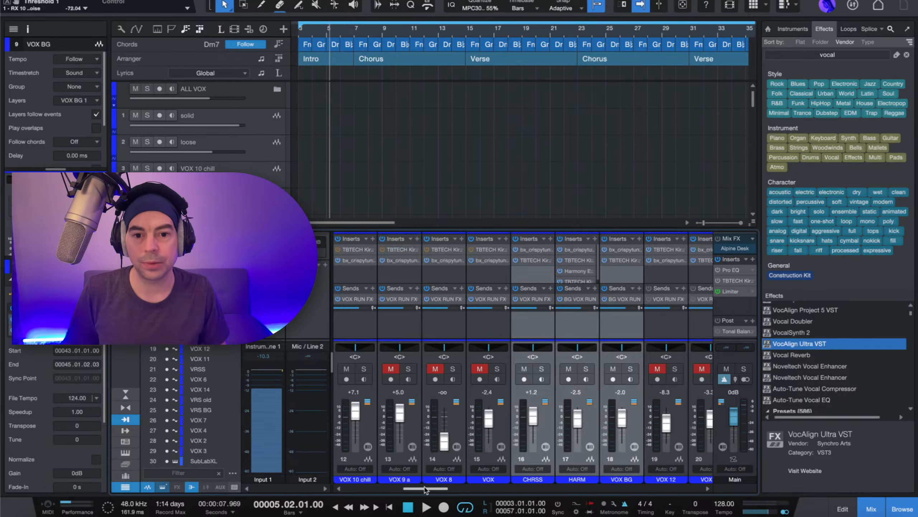
drag(425, 488, 298, 494)
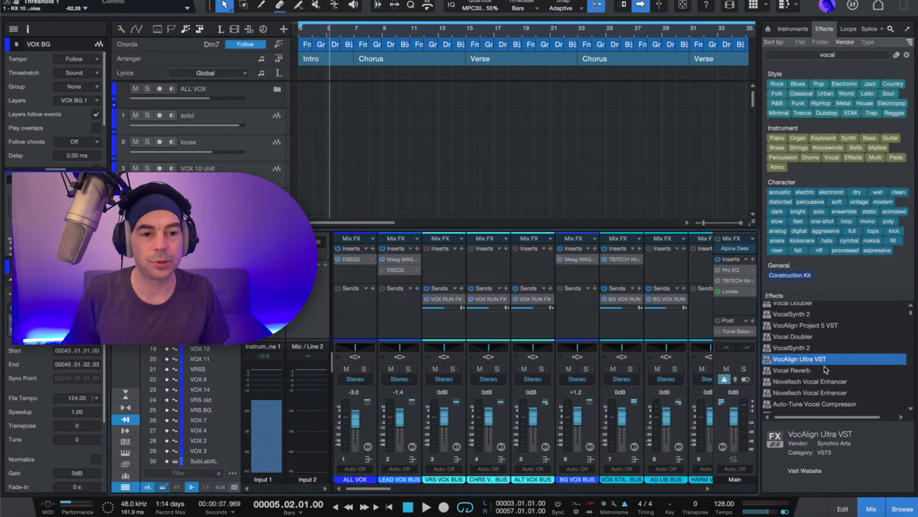
Step: Look through the vocal effects, search the effects browser for "neutro", and check which Neutron plug-ins are available
scroll(828, 368, up, 3)
scroll(810, 315, down, 4)
scroll(808, 313, down, 10)
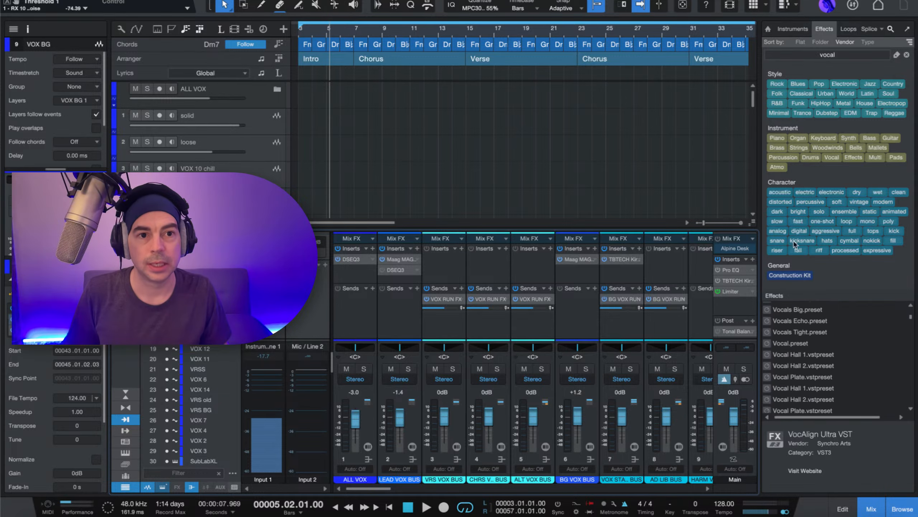
scroll(814, 347, down, 8)
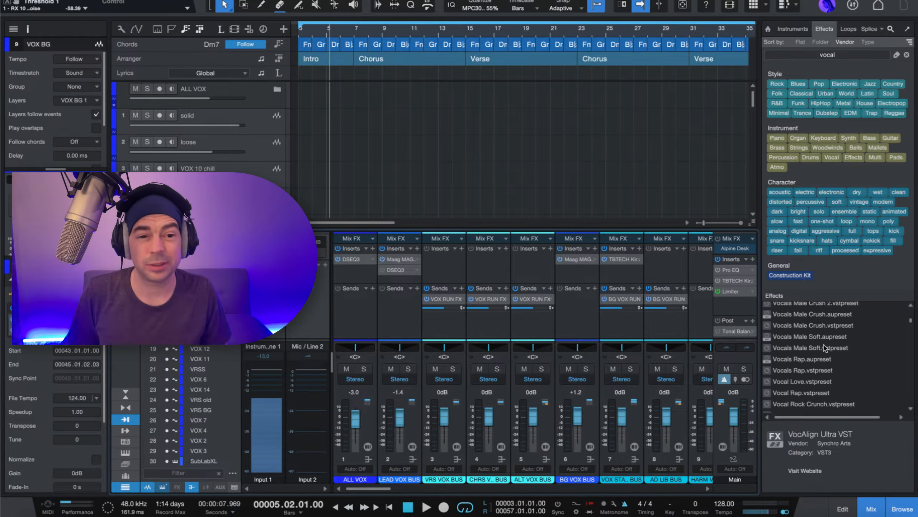
click(833, 57)
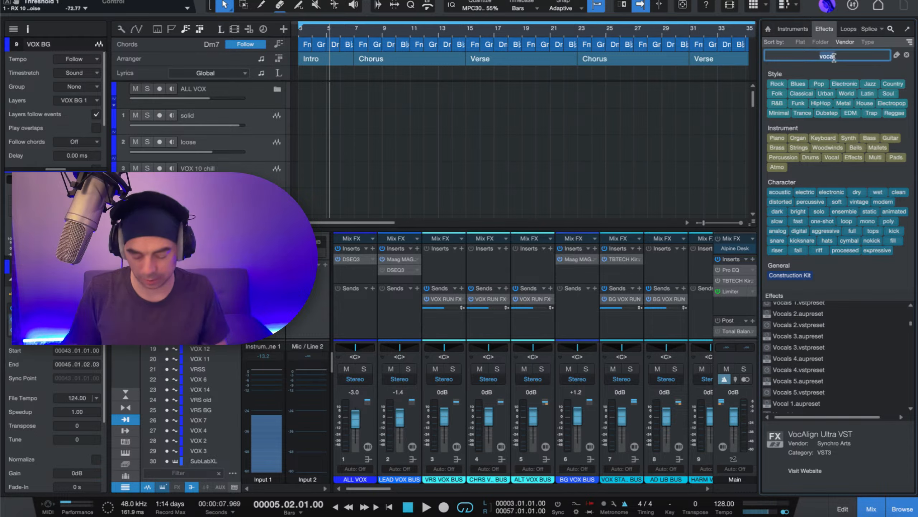
text(neutro)
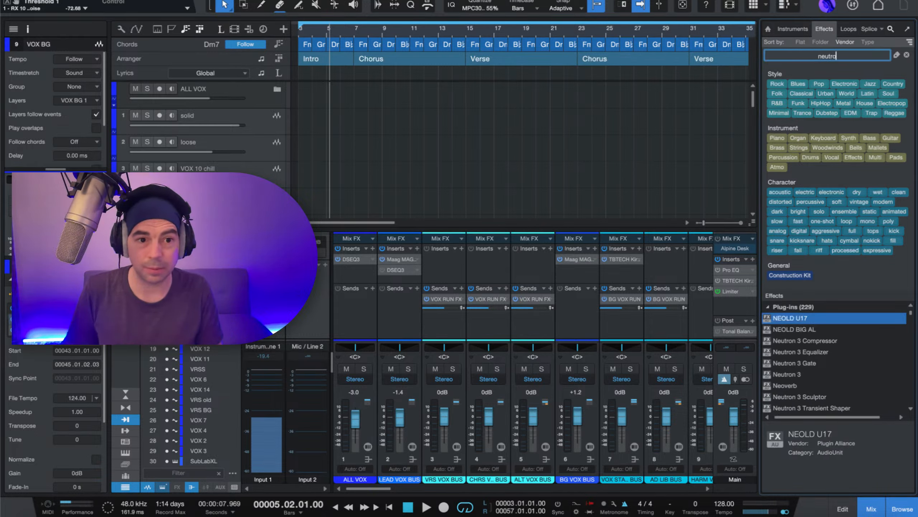
scroll(854, 369, down, 3)
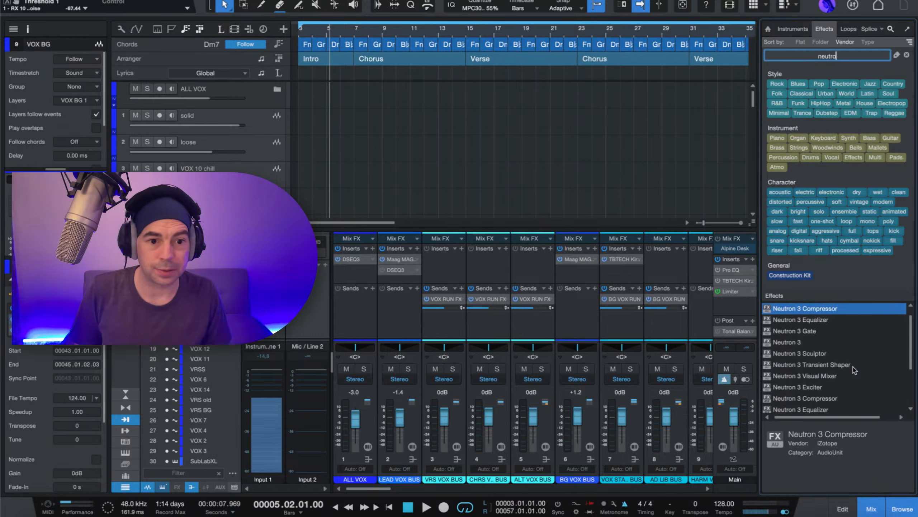
scroll(845, 373, up, 3)
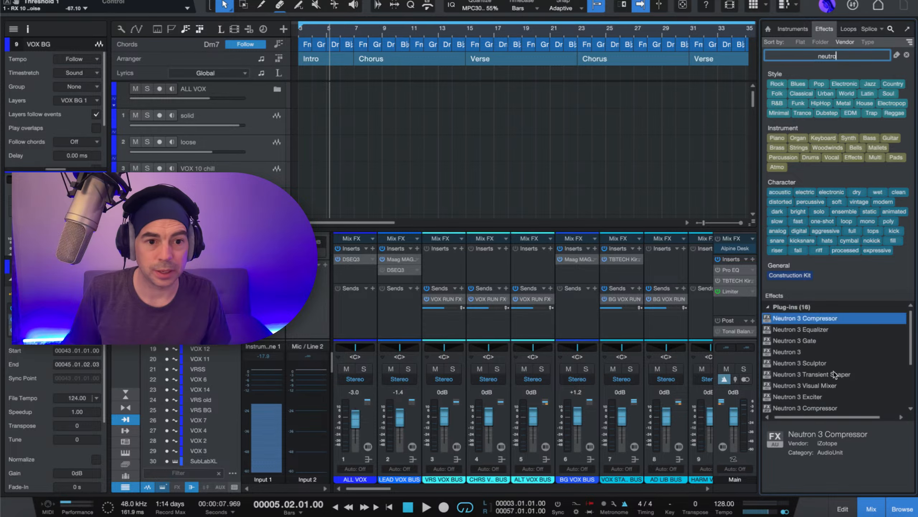
scroll(826, 358, down, 3)
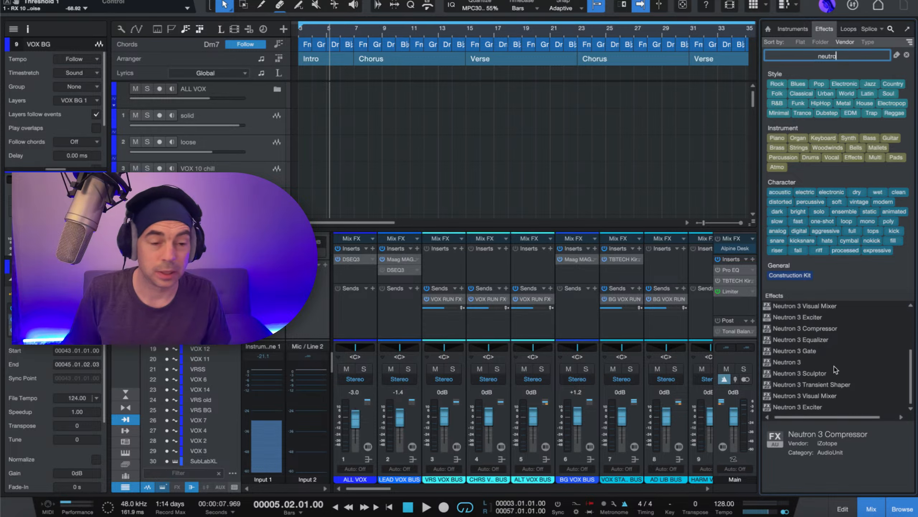
scroll(837, 365, up, 3)
scroll(830, 366, down, 3)
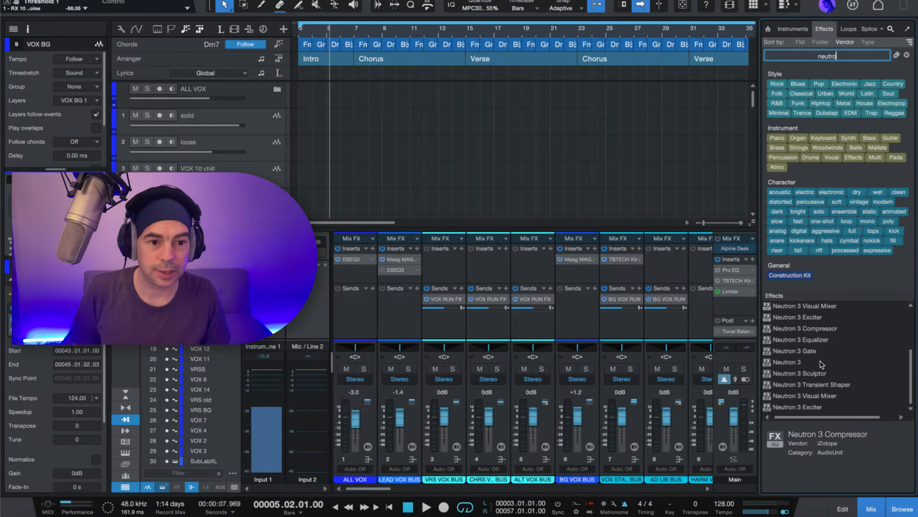
scroll(822, 363, up, 3)
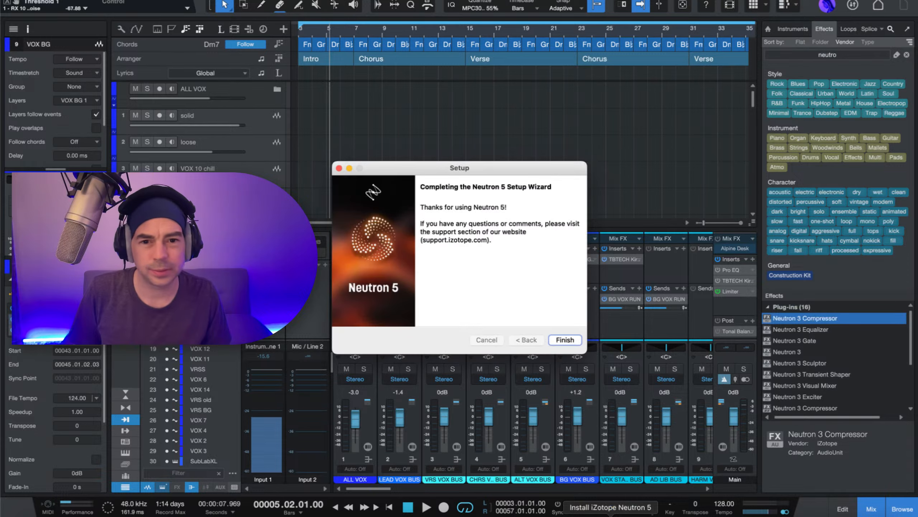
Step: Finish the Neutron 5 setup wizard and check the Neutron plug-in list again
click(563, 339)
scroll(827, 367, down, 3)
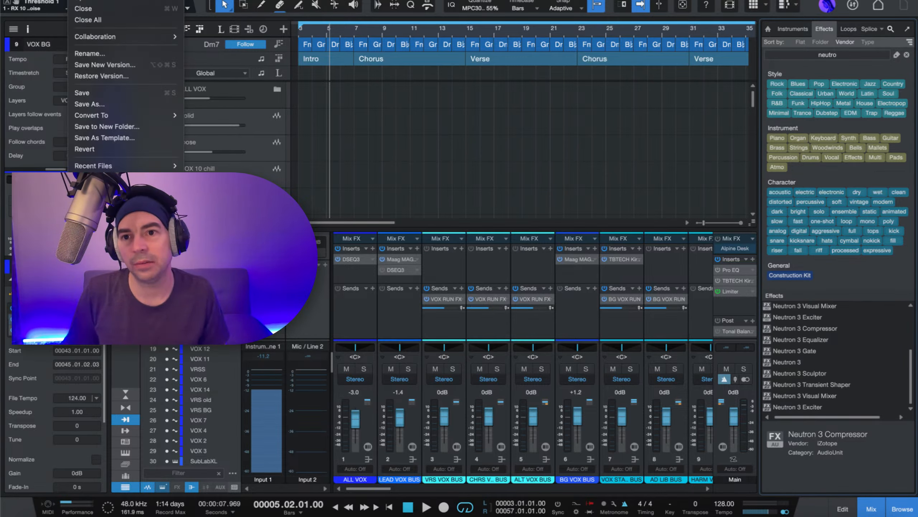
Step: Save the song and quit Studio One, keeping the changes to Another Day
click(115, 95)
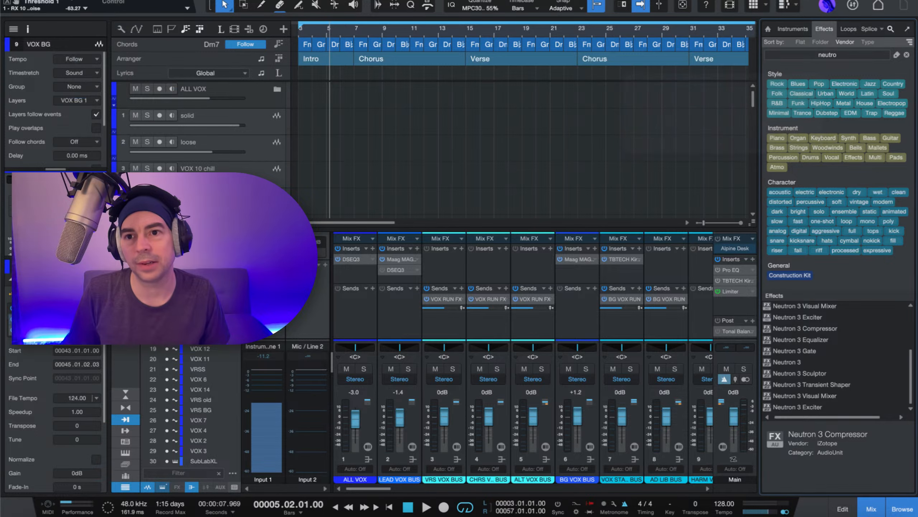
click(47, 0)
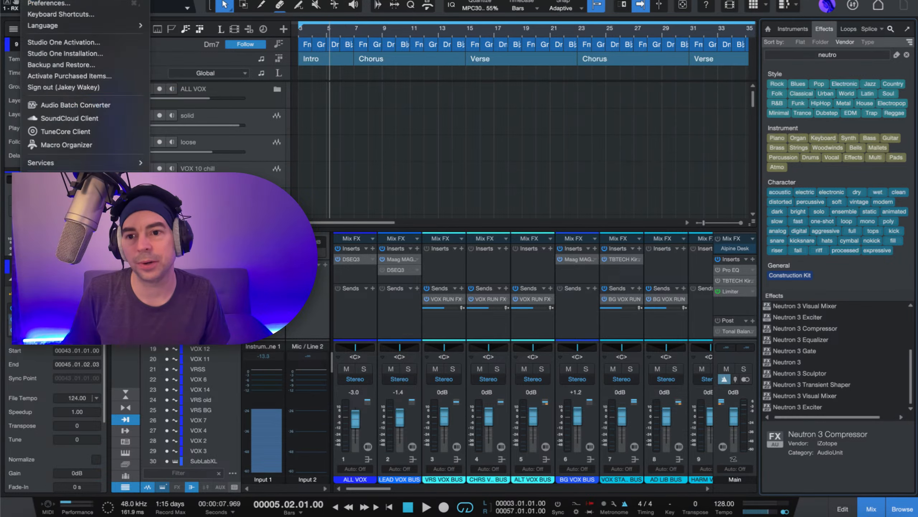
click(87, 217)
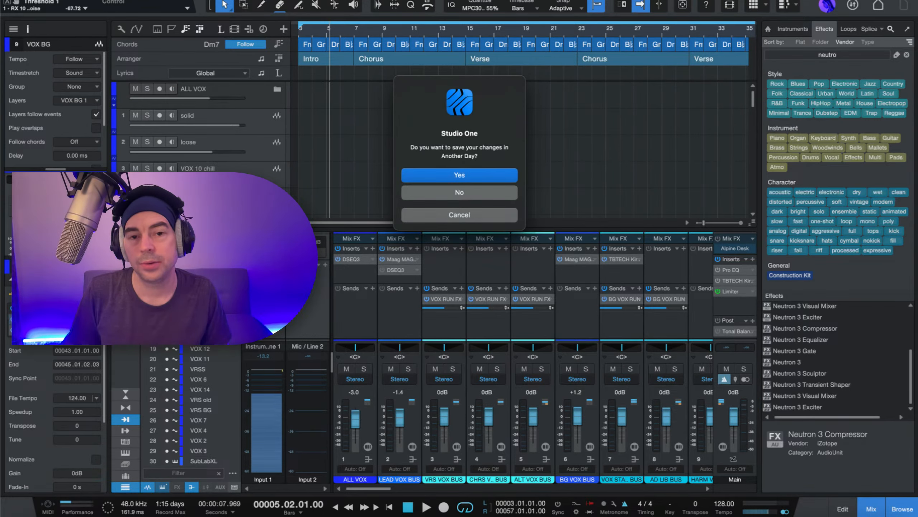
click(452, 178)
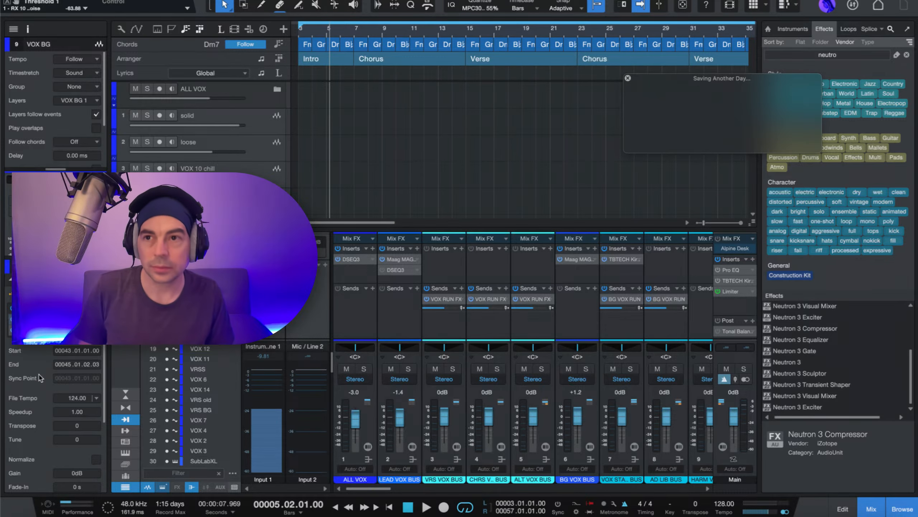
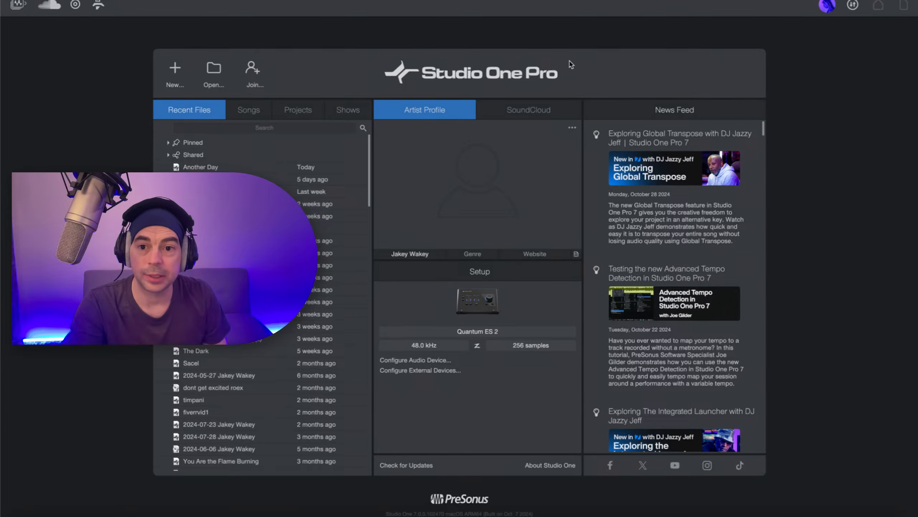
Step: Reopen the recent song Another Day
click(204, 168)
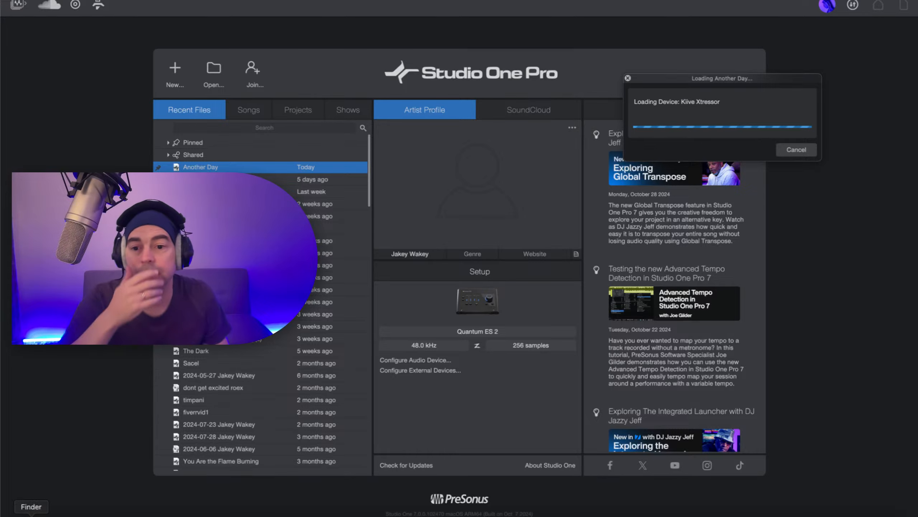
click(77, 513)
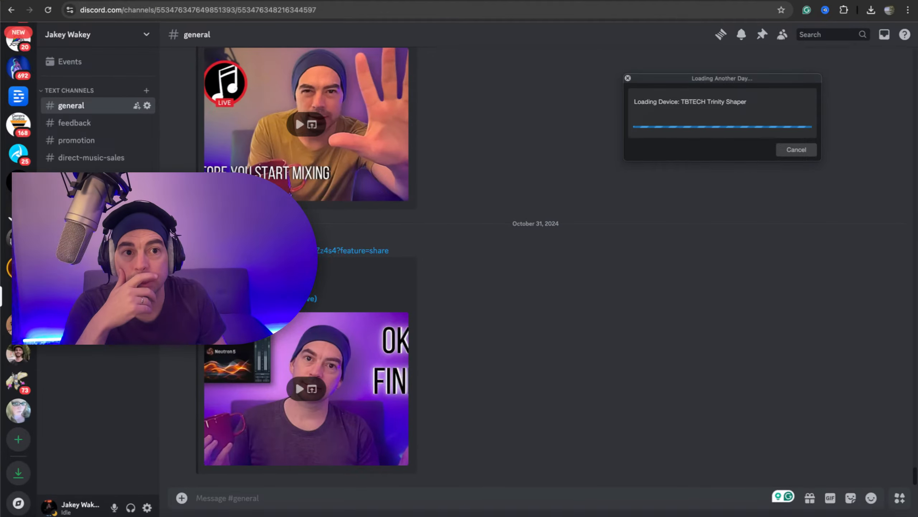
key(super+t)
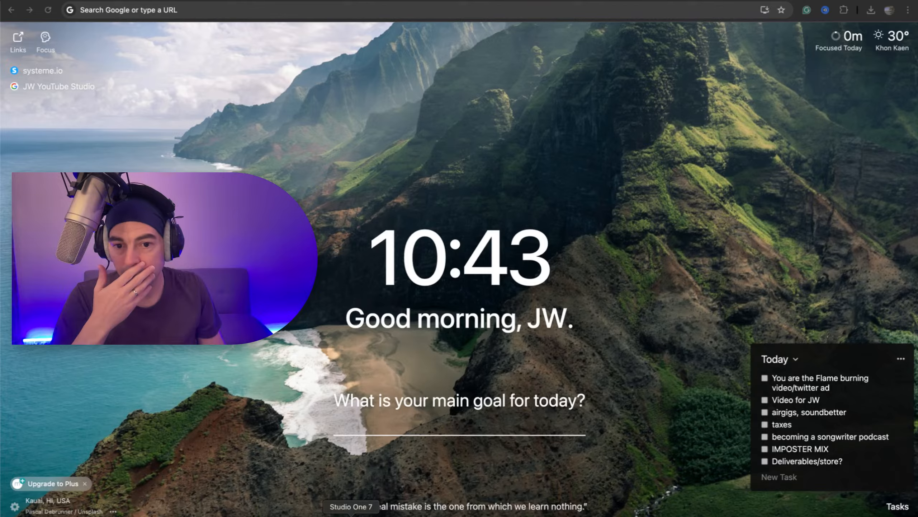
click(346, 513)
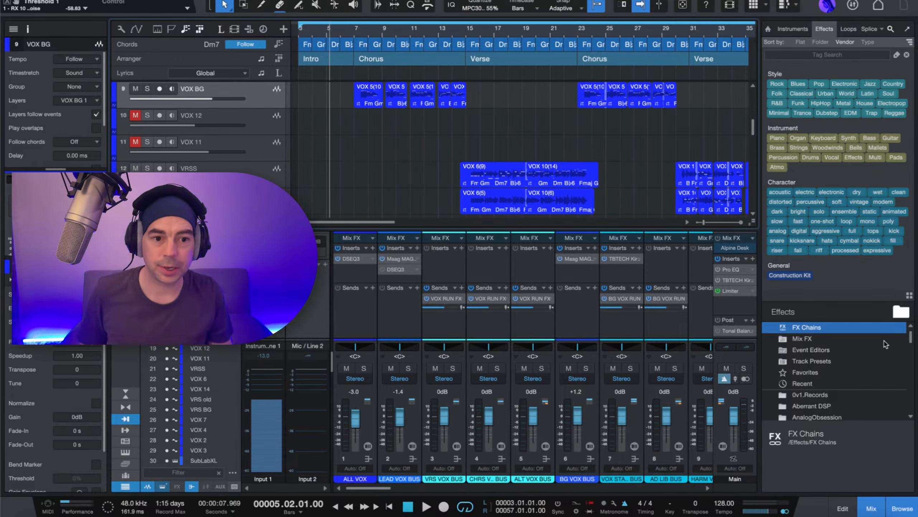
Step: Search the effects browser for "neutron", select the Neutron 5 plug-in, and look through the remaining Neutron entries
click(834, 55)
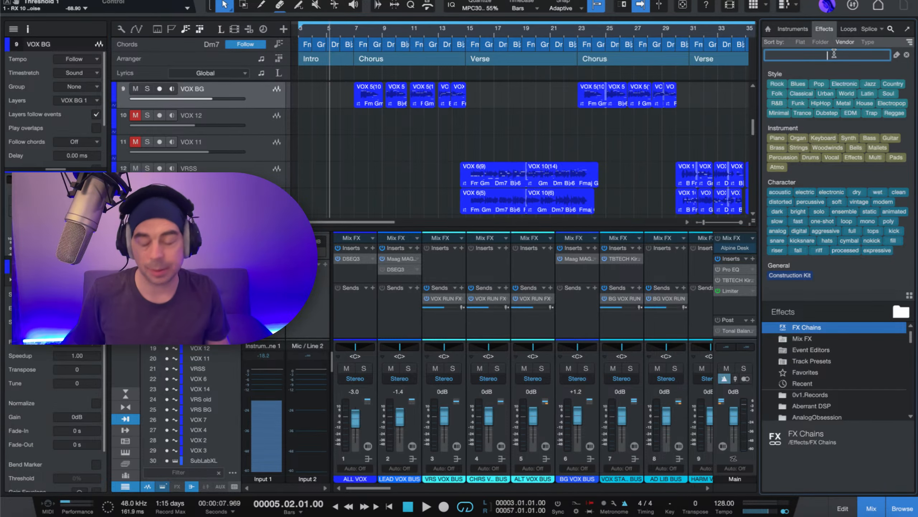
text(neut)
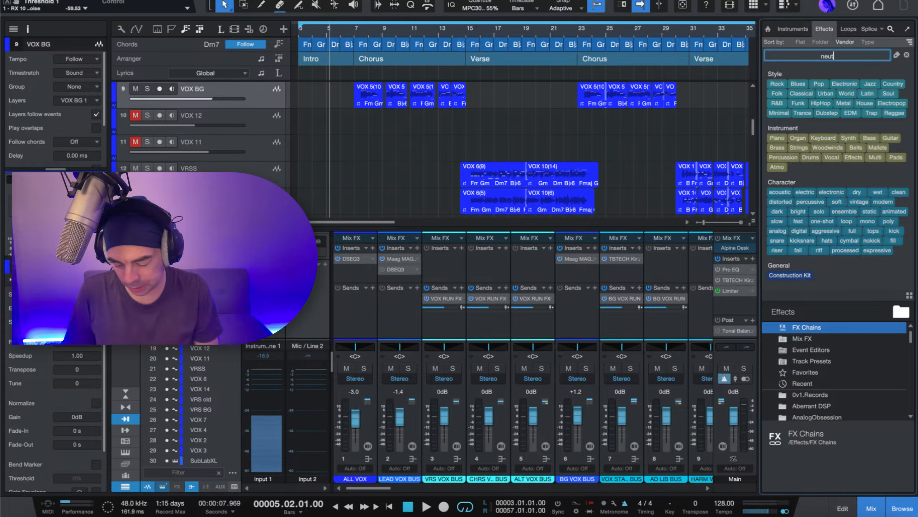
text(ron)
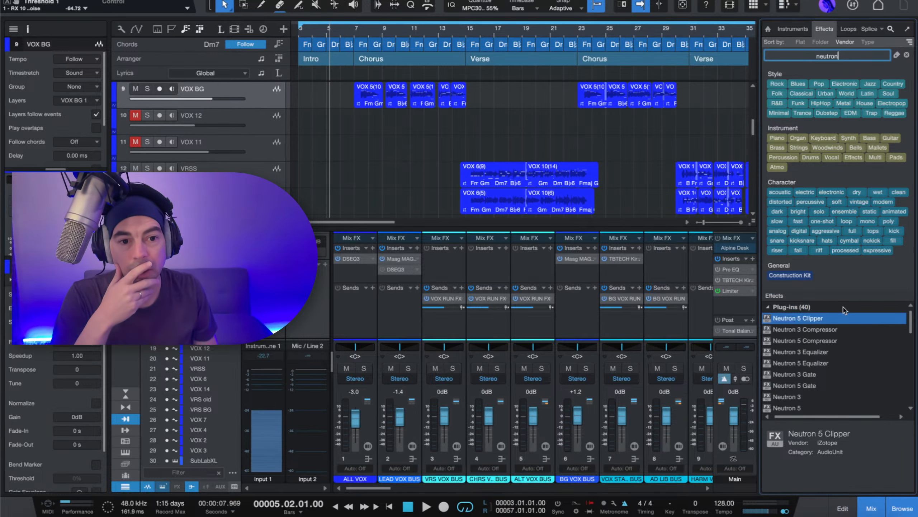
scroll(857, 333, down, 4)
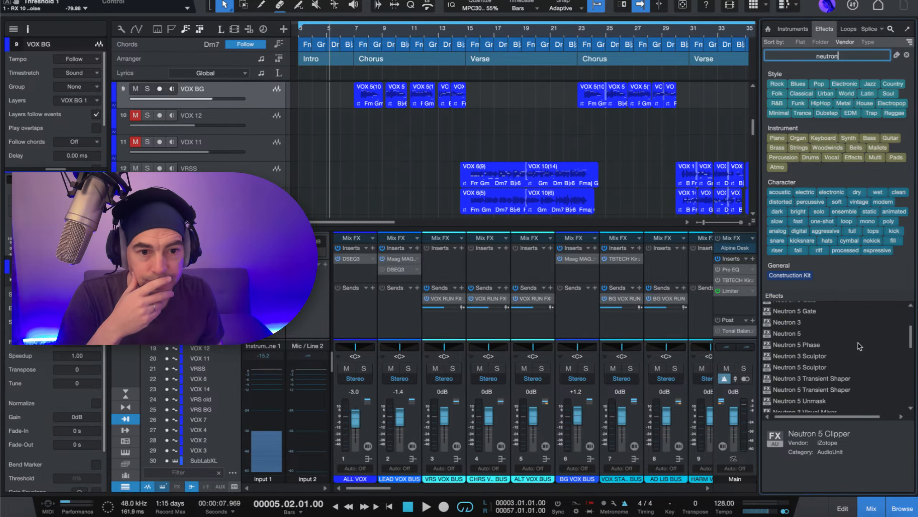
click(865, 335)
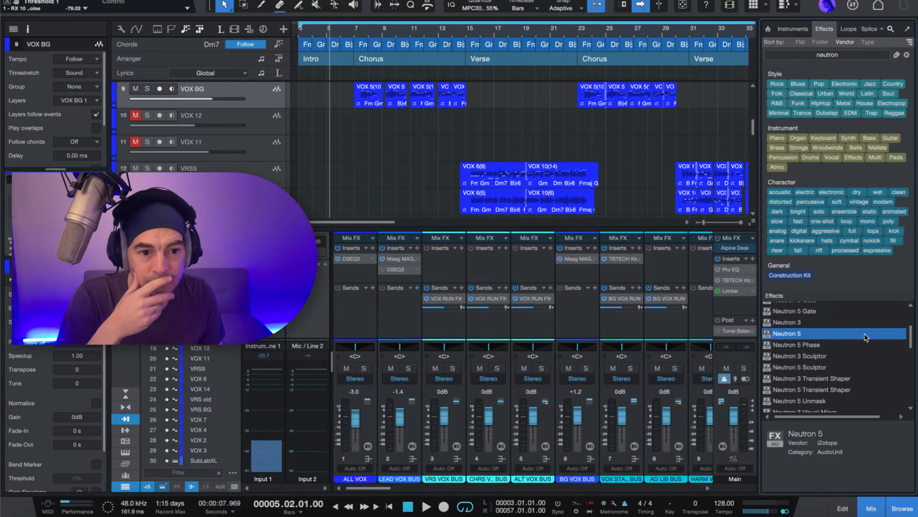
scroll(865, 337, down, 5)
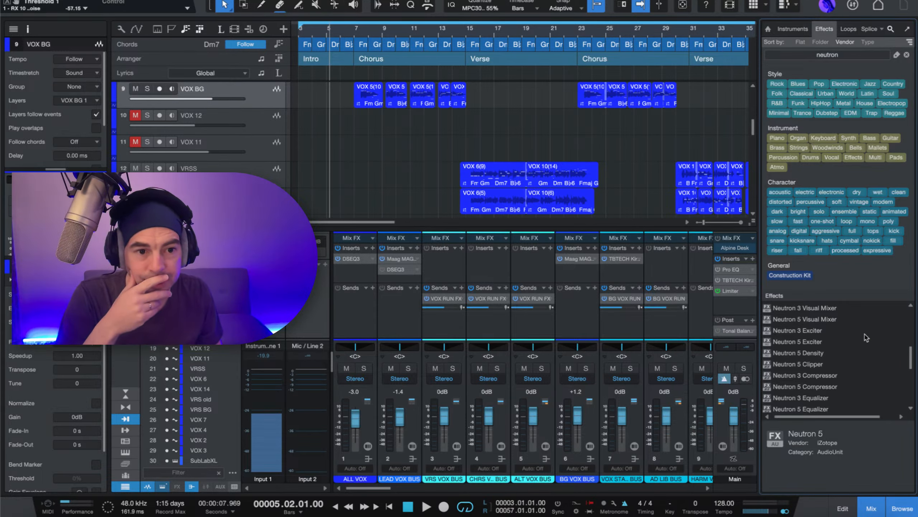
Step: Insert the VST3 version of Neutron 5 on LEAD VOX BUS after DSEQ3 and decline sharing usage data
scroll(867, 337, down, 2)
scroll(867, 337, down, 3)
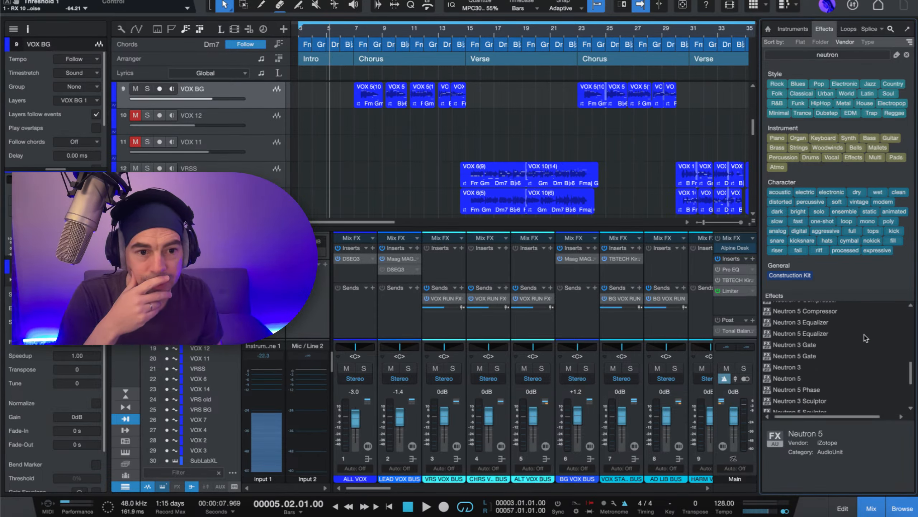
click(804, 379)
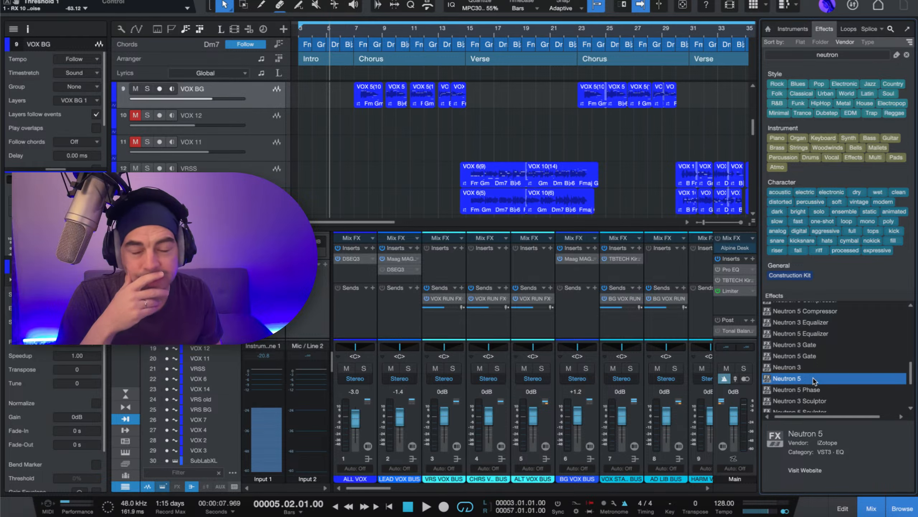
drag(803, 381, 404, 283)
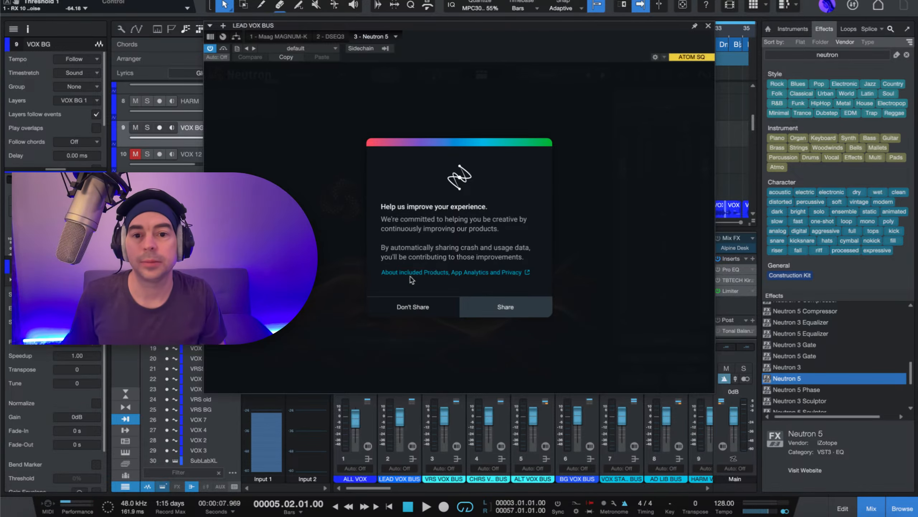
click(410, 308)
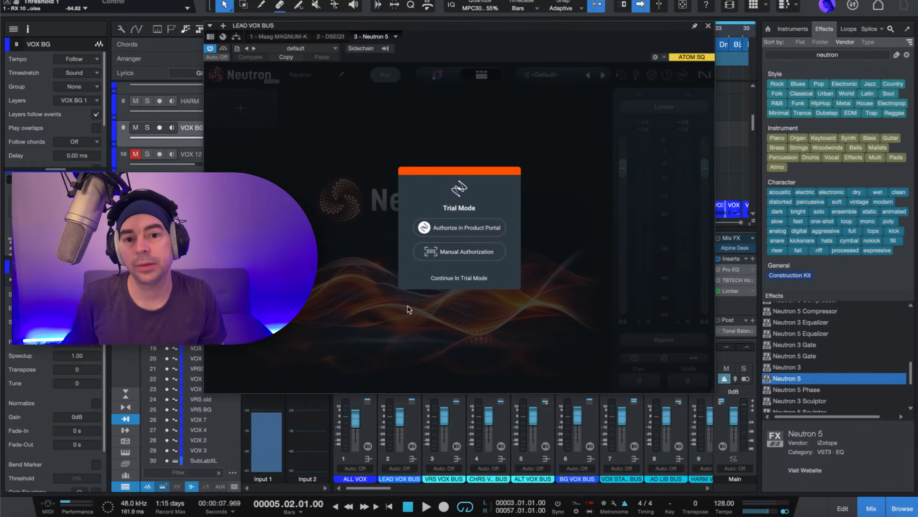
Step: Continue Neutron 5 on LEAD VOX BUS in trial mode and place its window below the timeline ruler
drag(473, 33, 917, 33)
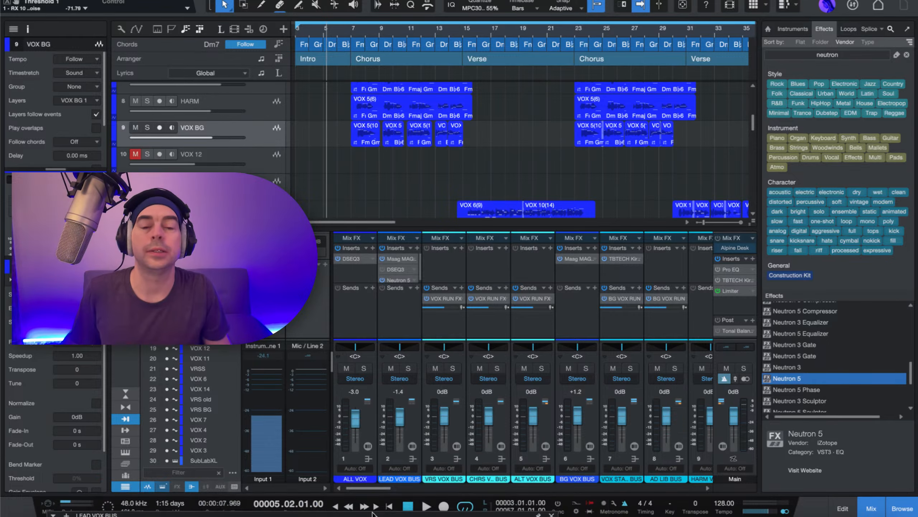
click(398, 280)
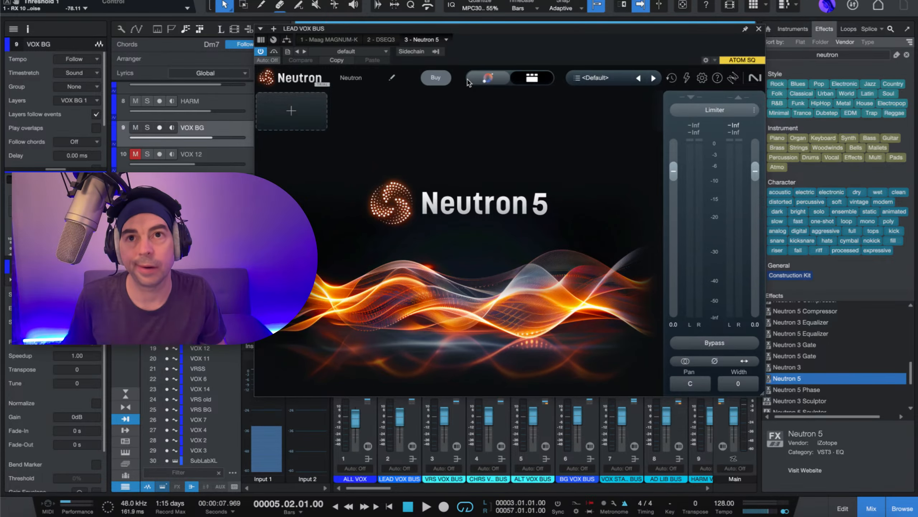
drag(486, 33, 434, 123)
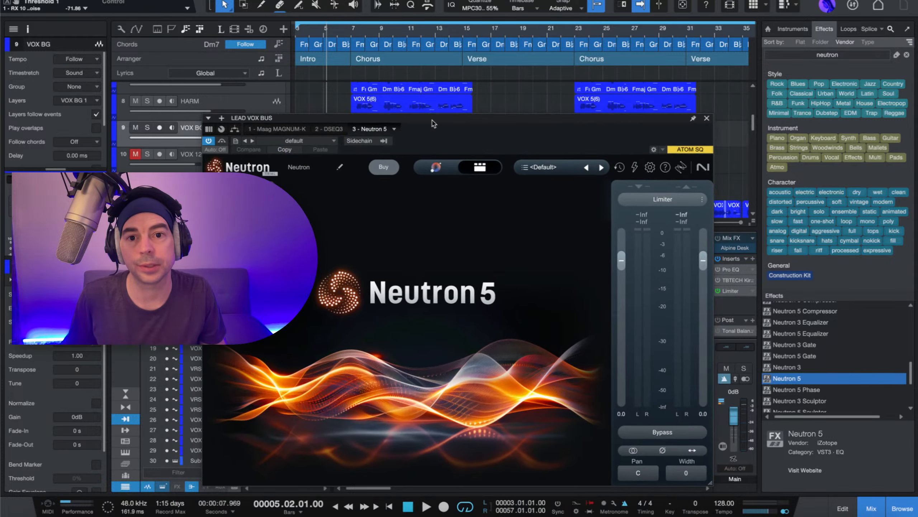
Step: Run Neutron's Assistant on the lead vocals while playing the first chorus from bar 7, moving playback on to the last choruses
click(355, 30)
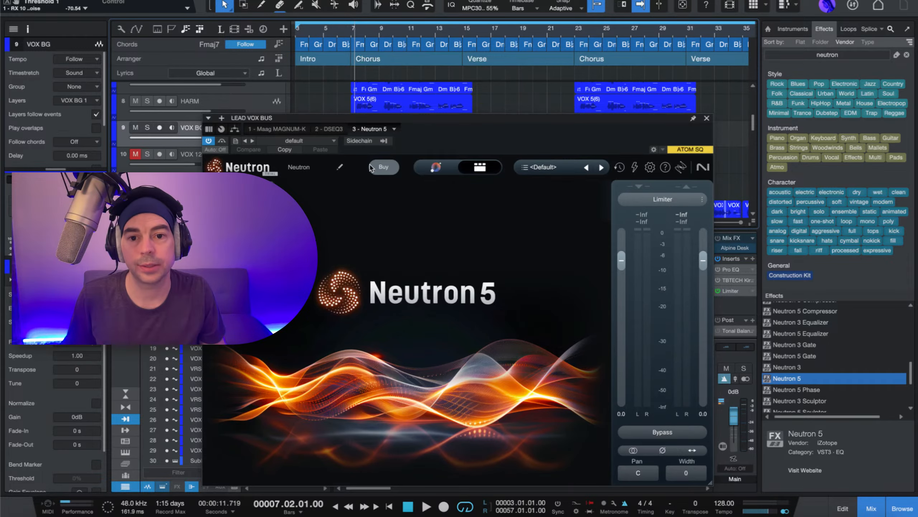
key(space)
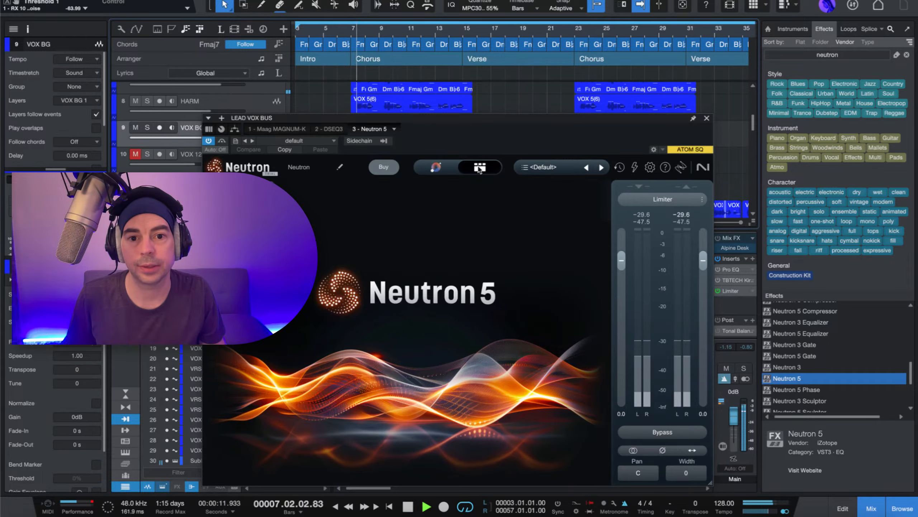
click(435, 169)
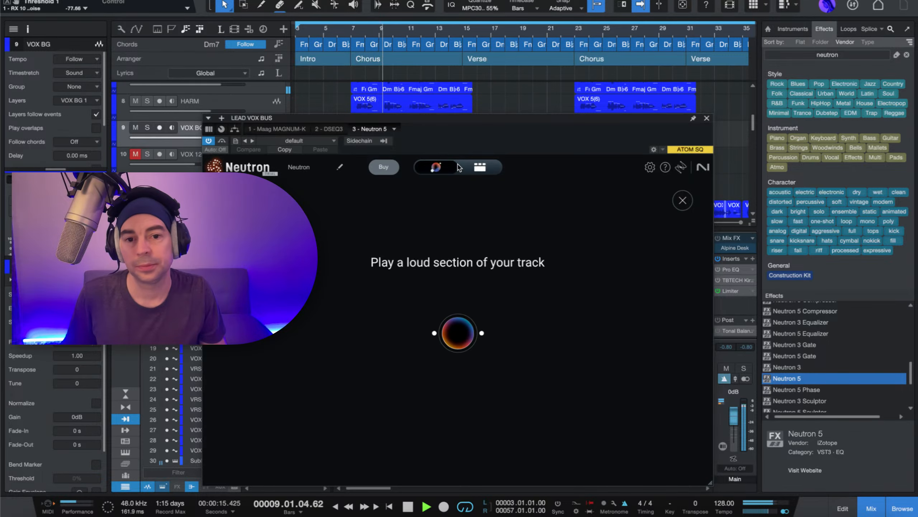
scroll(588, 37, down, 5)
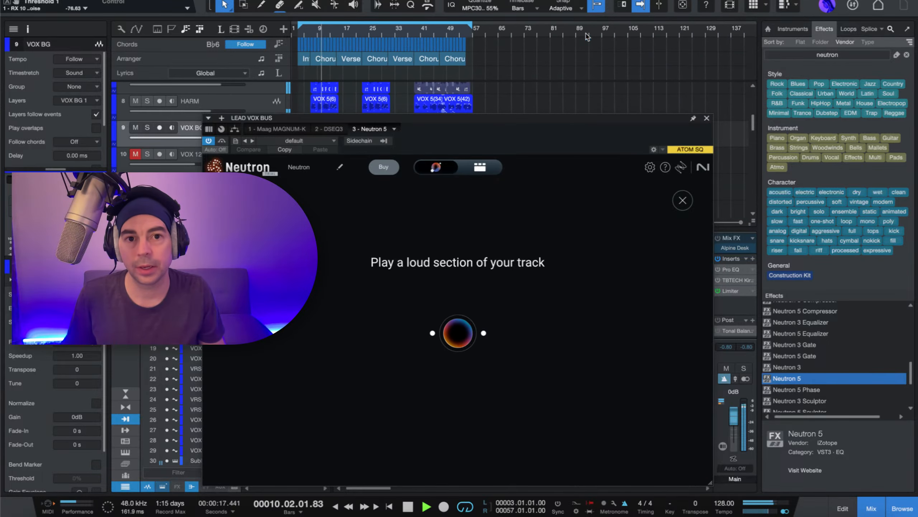
click(422, 32)
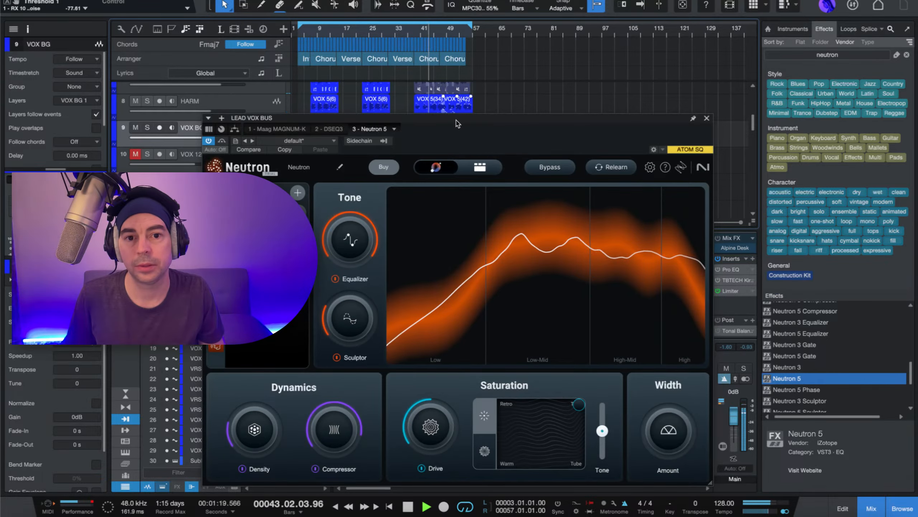
Step: Listen to the second chorus with Neutron's Assistant settings, stop playback and close the plug-in window
click(368, 30)
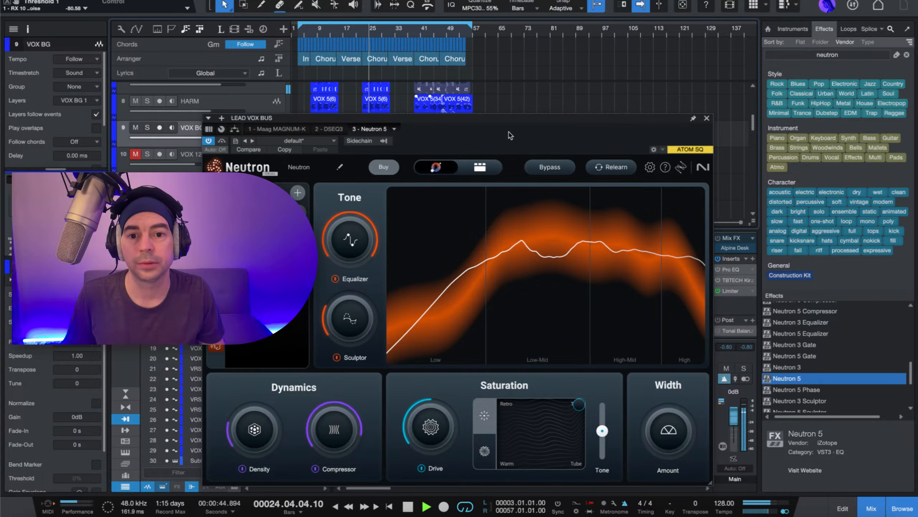
key(space)
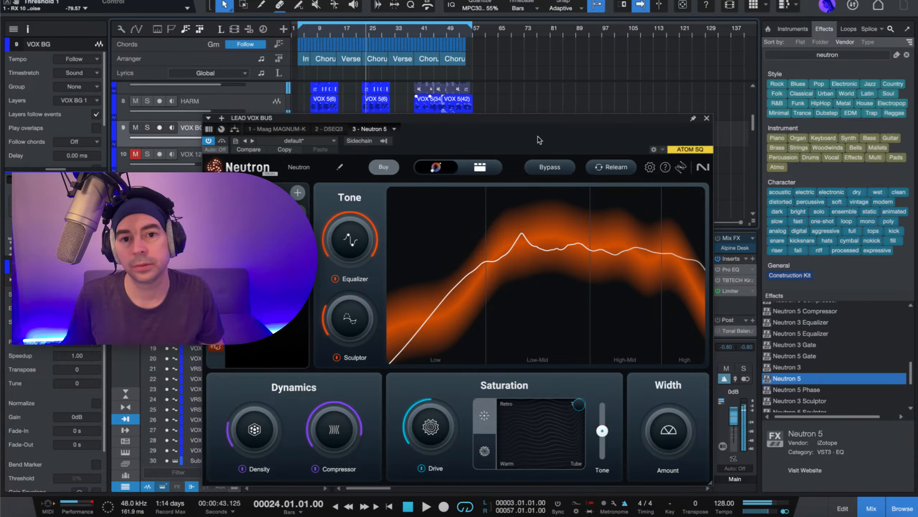
click(707, 118)
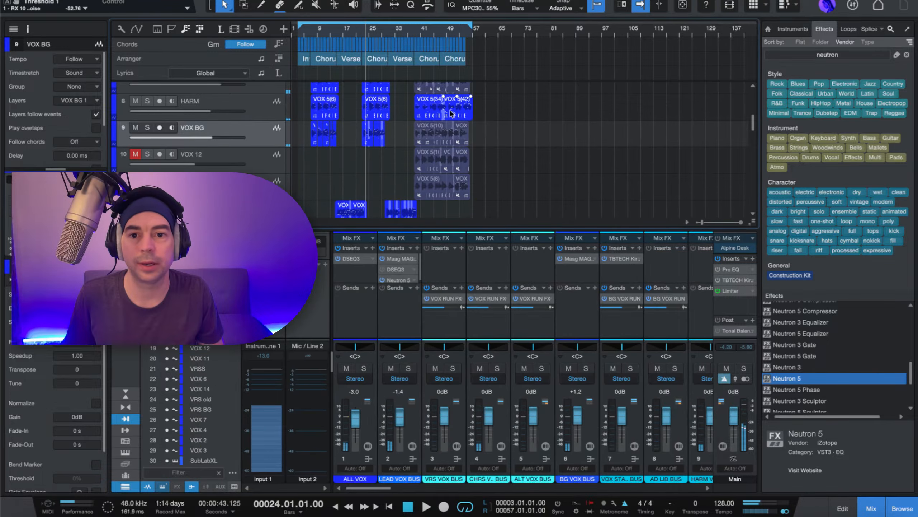
Step: Select the second chorus's VOX BG clips from bar 25 onward and shift them later, to about 25.02.01.76
scroll(368, 31, up, 10)
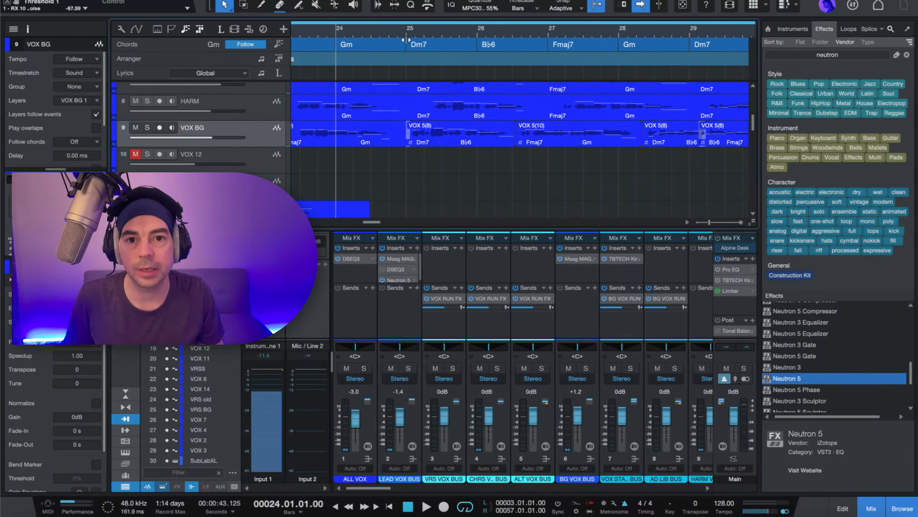
scroll(410, 36, down, 4)
scroll(411, 37, right, 2)
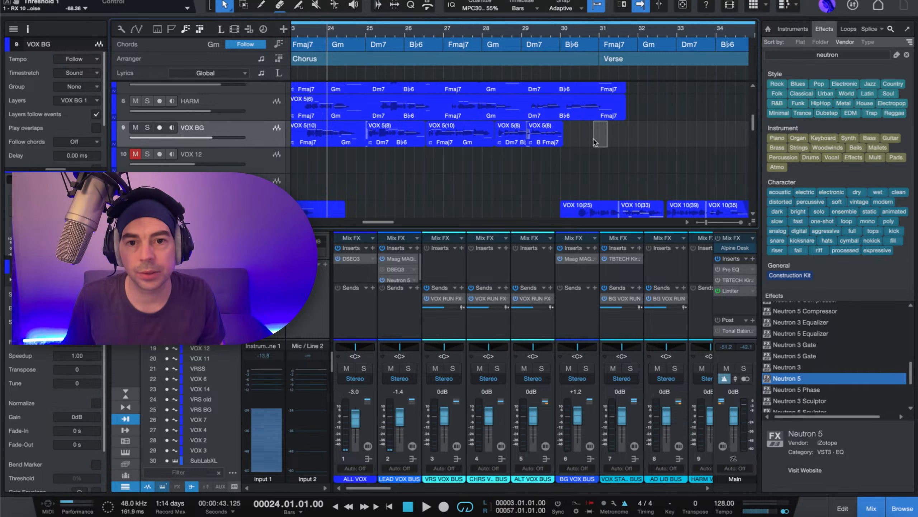
drag(607, 122, 401, 141)
scroll(375, 29, up, 5)
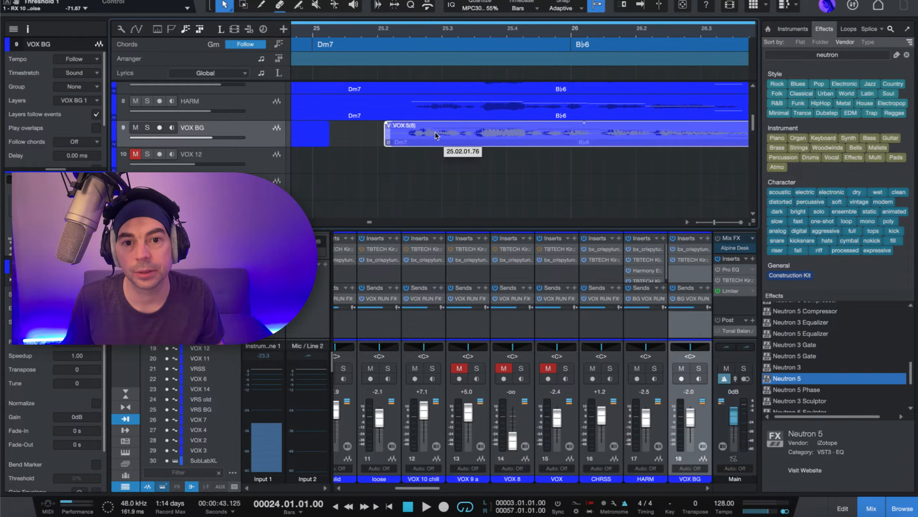
Step: Take the first VOX 5(8) clip out of the selection and shift VOX 5(10) and the following VOX BG clips to shortly after bar 27
scroll(433, 136, right, 5)
scroll(436, 135, right, 8)
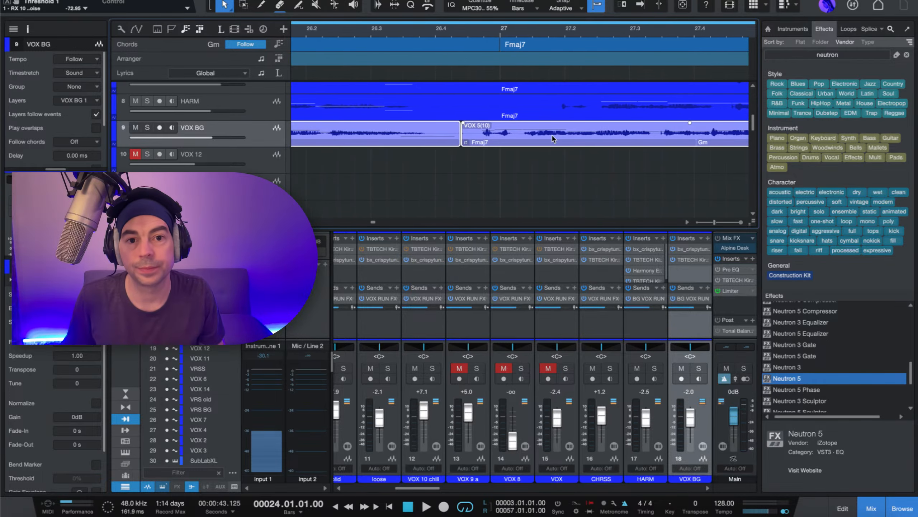
shift+click(552, 138)
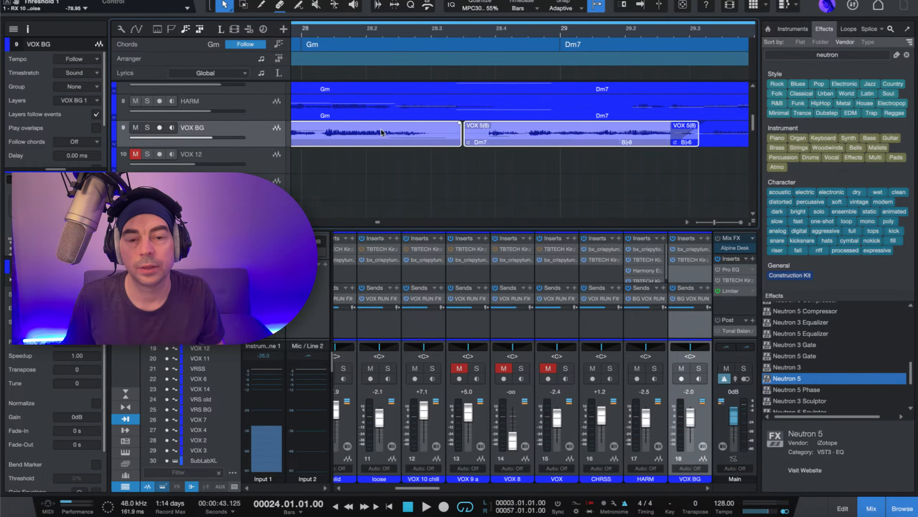
scroll(415, 141, left, 4)
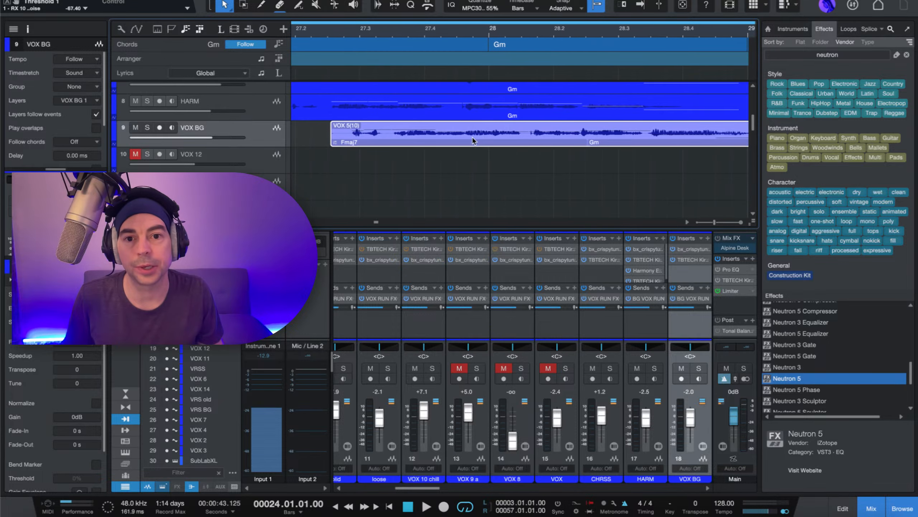
drag(473, 140, 410, 135)
Step: Select the last two VOX BG clips of the second chorus and move them to start shortly before 29.2
drag(470, 34, 474, 27)
drag(622, 128, 529, 134)
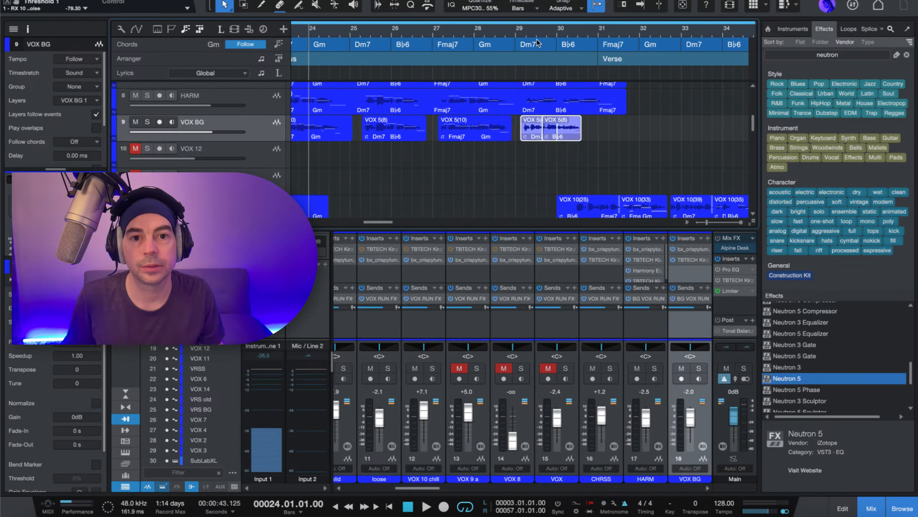
drag(531, 30, 531, 41)
drag(466, 136, 507, 136)
scroll(551, 111, right, 10)
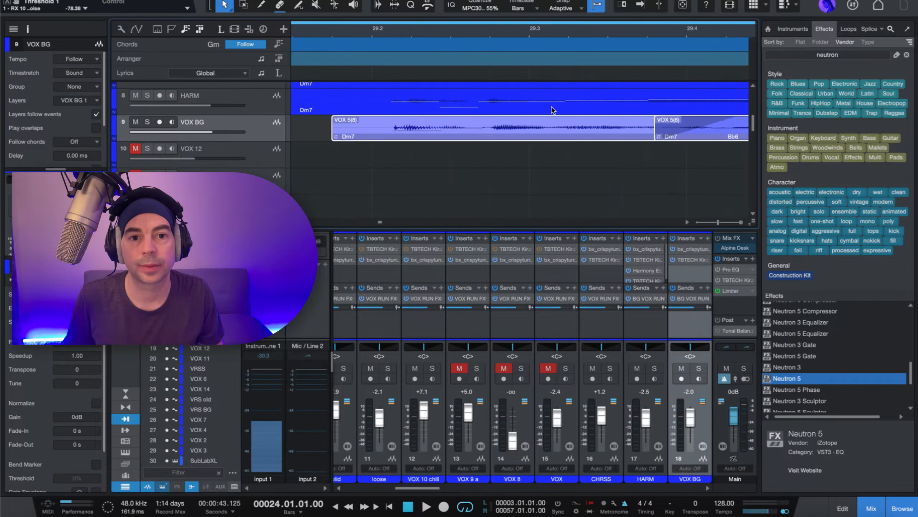
Step: Move only the last VOX 5(8) clip of the second chorus later, to start shortly before 30.2, and fine-tune its position
scroll(548, 106, right, 2)
drag(495, 31, 495, 22)
click(612, 130)
drag(618, 132, 552, 133)
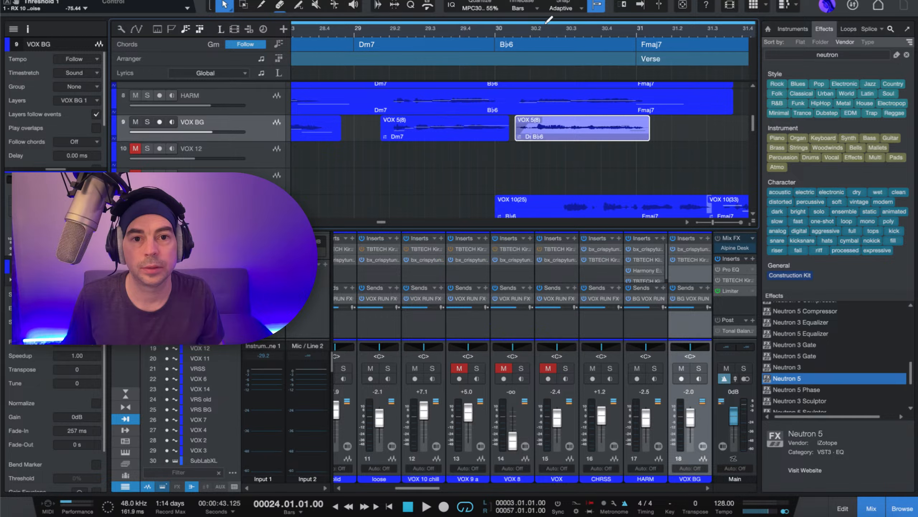
drag(549, 20, 531, 65)
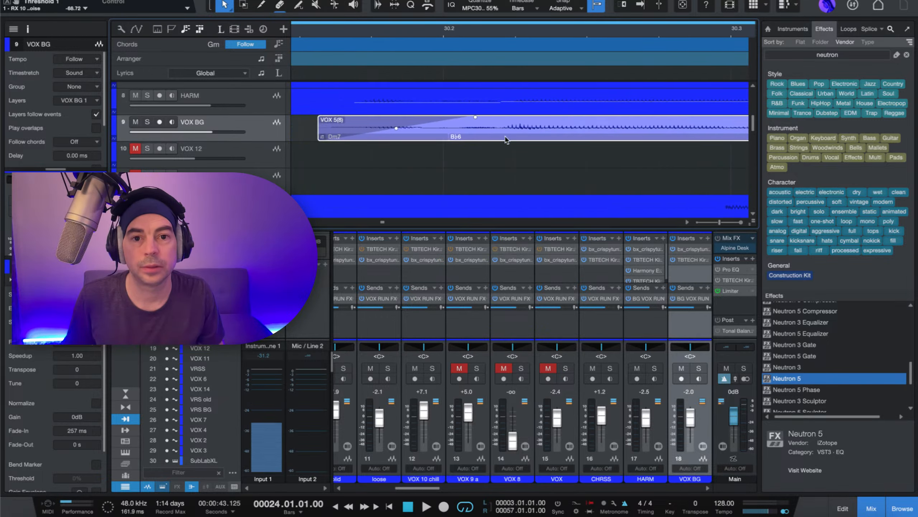
drag(506, 138, 513, 139)
Step: Play the second chorus to check the shifted clips, lower the VOX BG track volume to -5.4 dB, and stop playback
drag(500, 36, 503, 29)
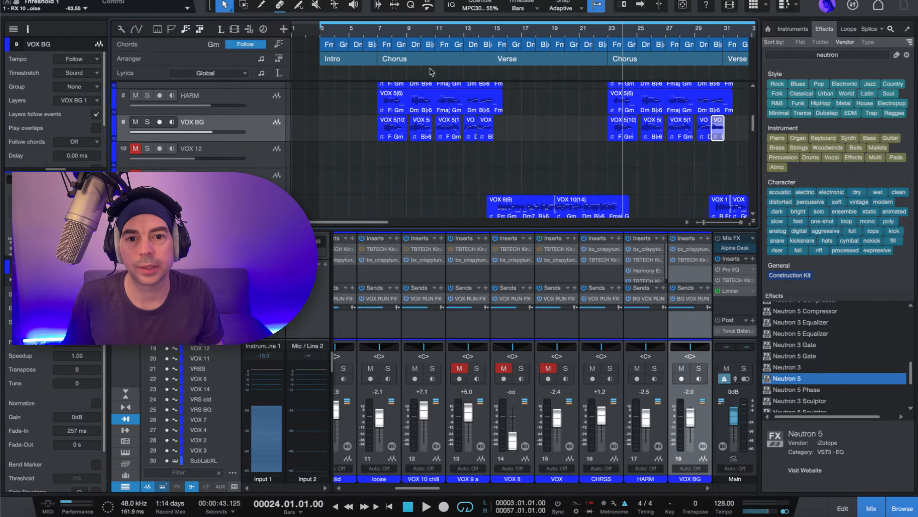
key(space)
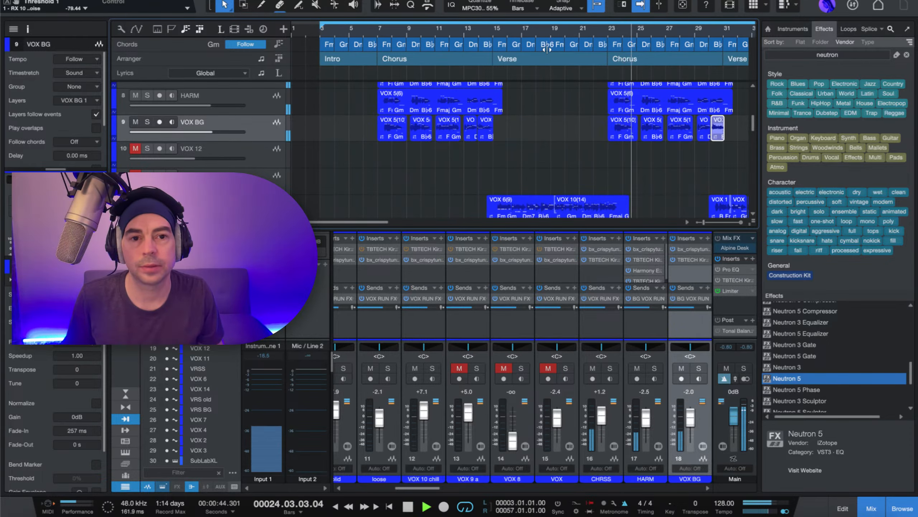
scroll(624, 36, up, 10)
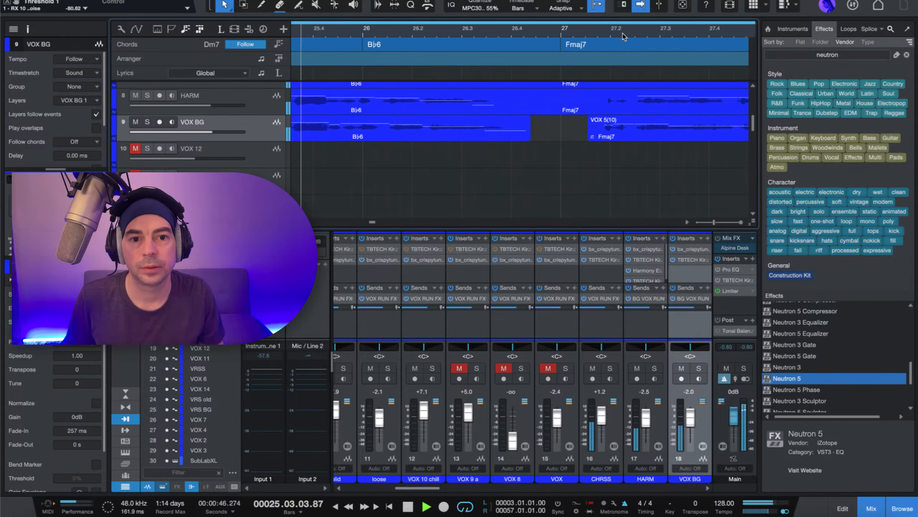
scroll(623, 37, down, 8)
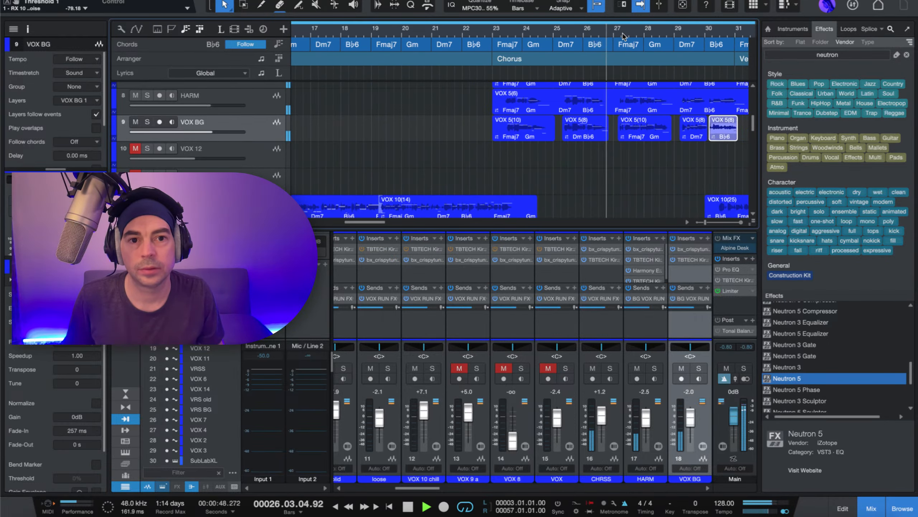
scroll(623, 37, right, 5)
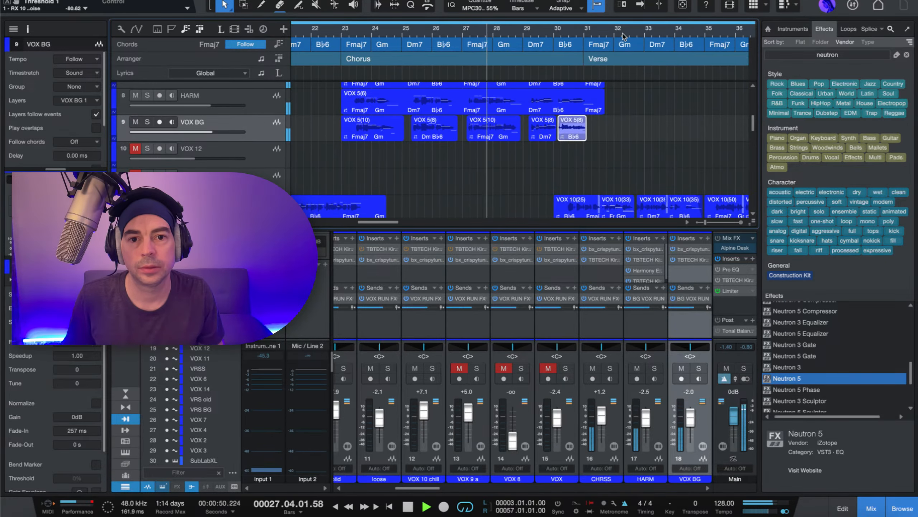
scroll(623, 37, right, 6)
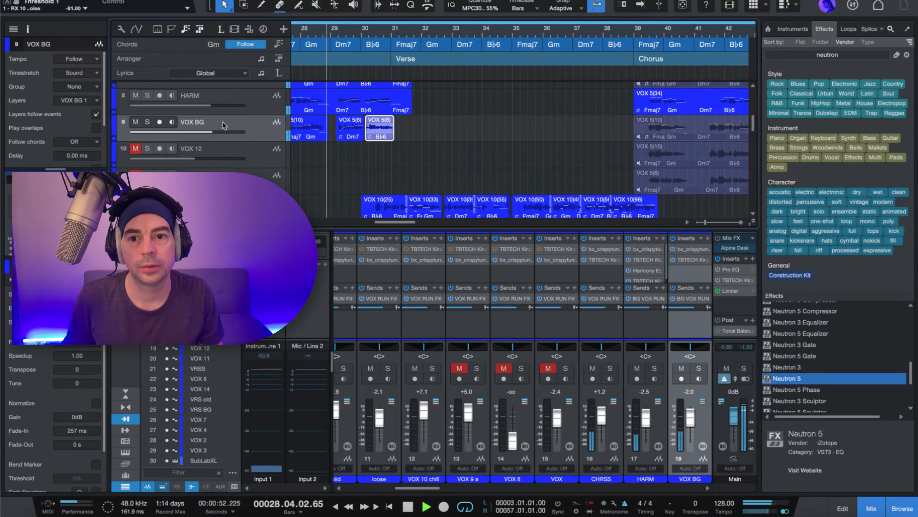
drag(212, 132, 201, 134)
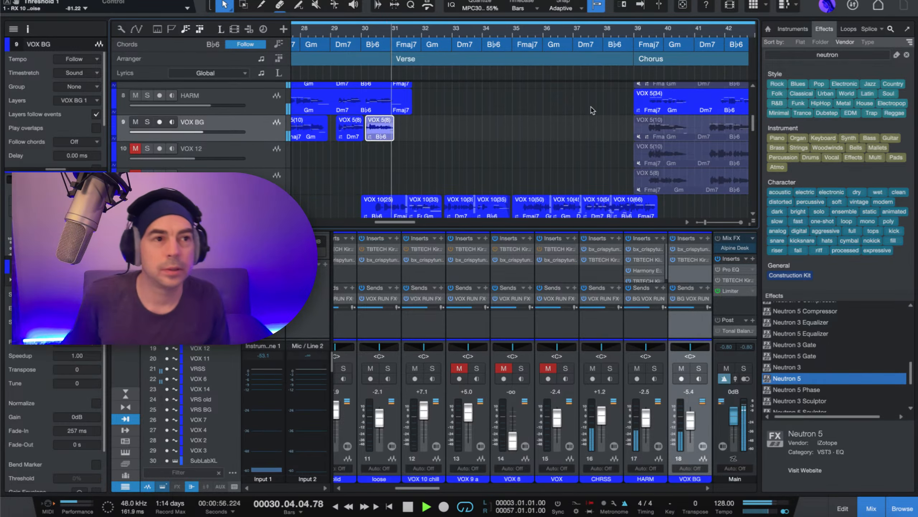
key(space)
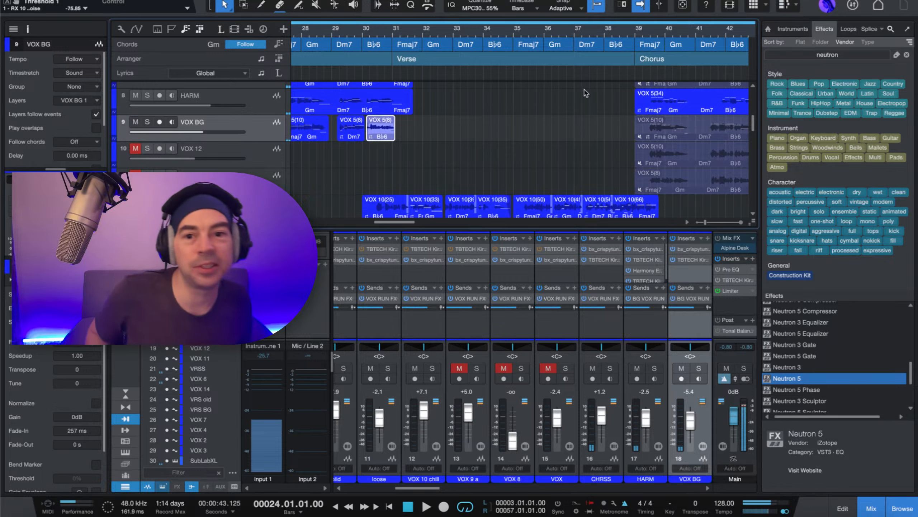
Step: Nudge the last VOX BG clip of the second chorus slightly earlier, ahead of 30.2
scroll(367, 29, up, 10)
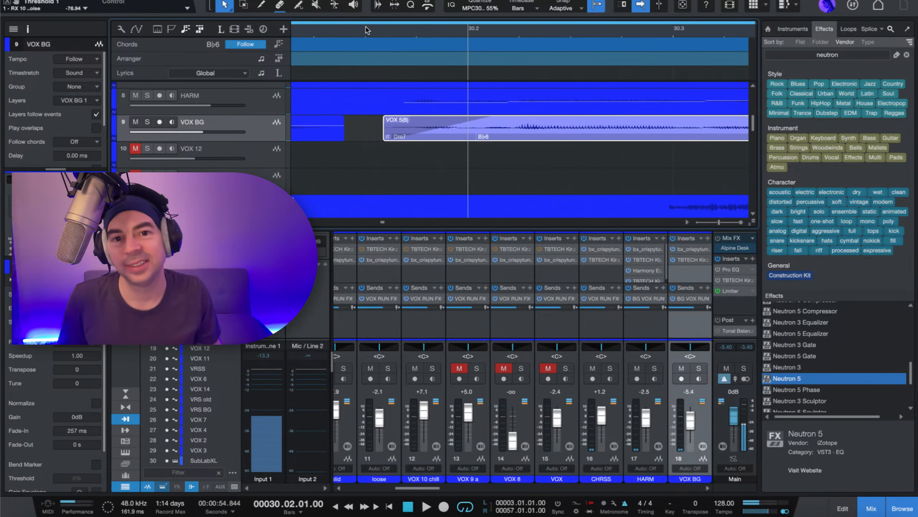
drag(447, 136, 435, 136)
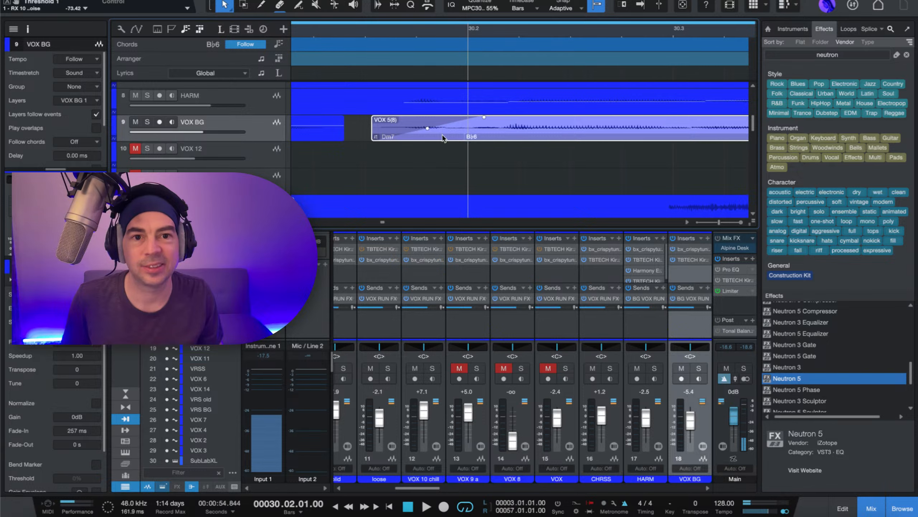
Step: Play back the end of the second chorus and nudge its last VOX BG clip slightly later, still ahead of 30.2
key(space)
scroll(508, 29, down, 8)
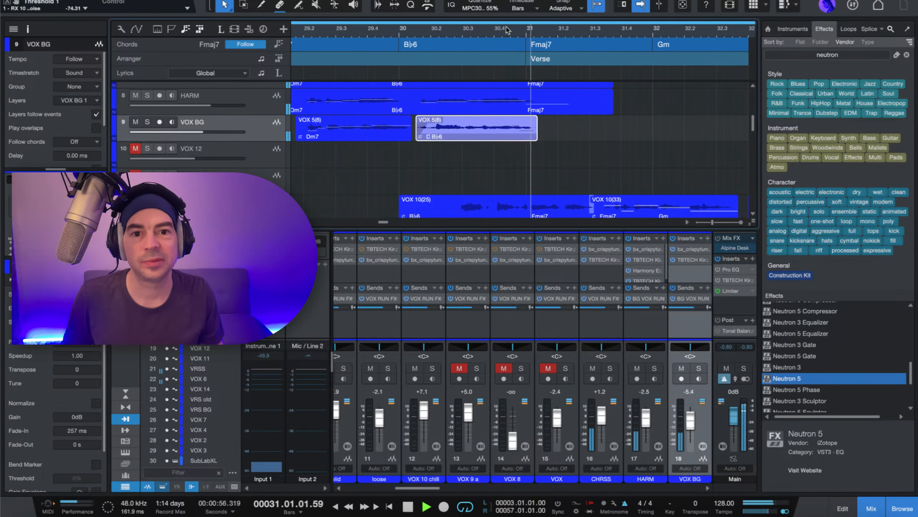
key(space)
click(477, 32)
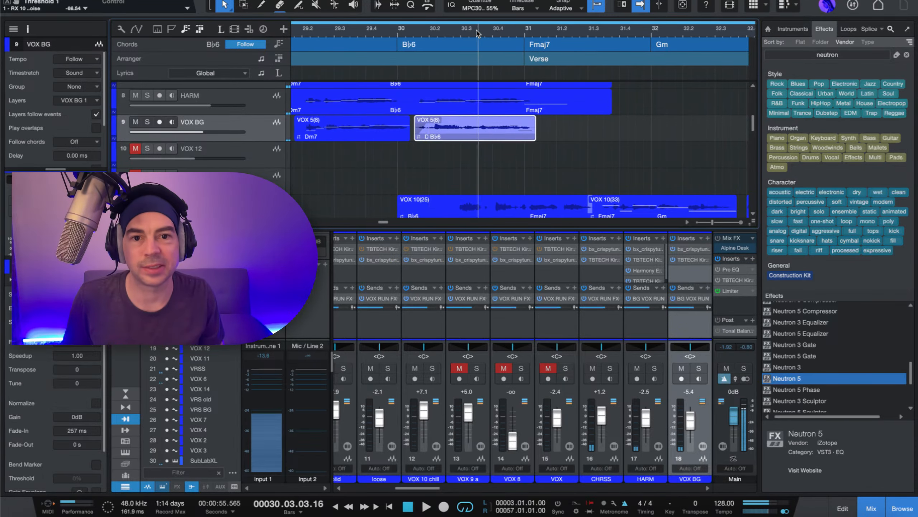
scroll(477, 32, up, 4)
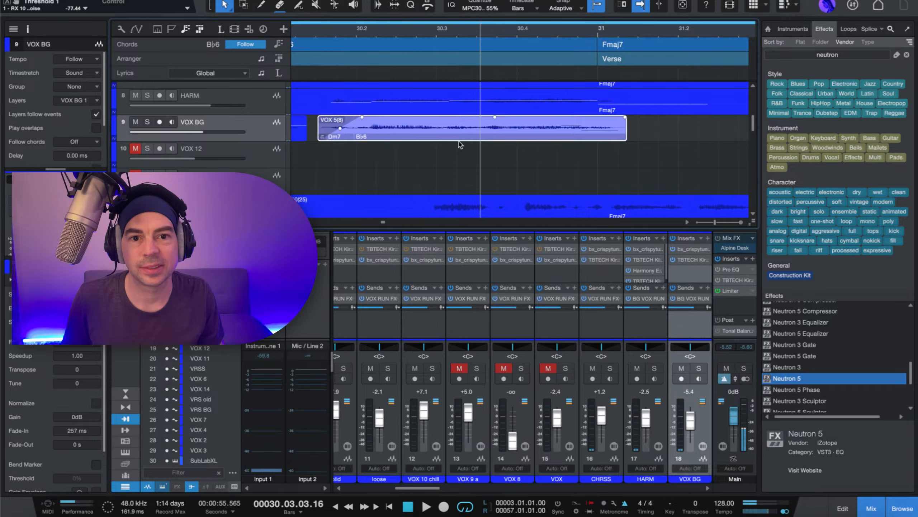
drag(459, 139, 466, 136)
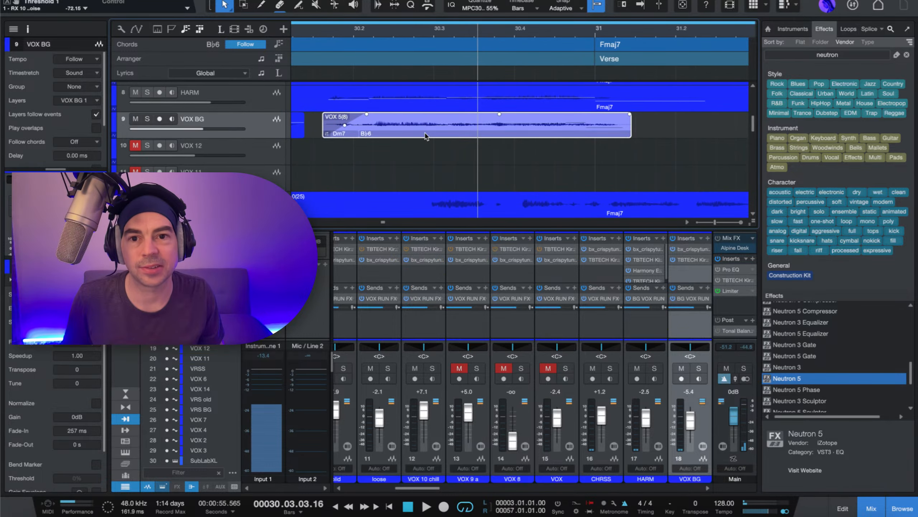
Step: Go back to the first chorus and play it briefly from bar 11 to check its VOX BG clips
scroll(447, 31, down, 8)
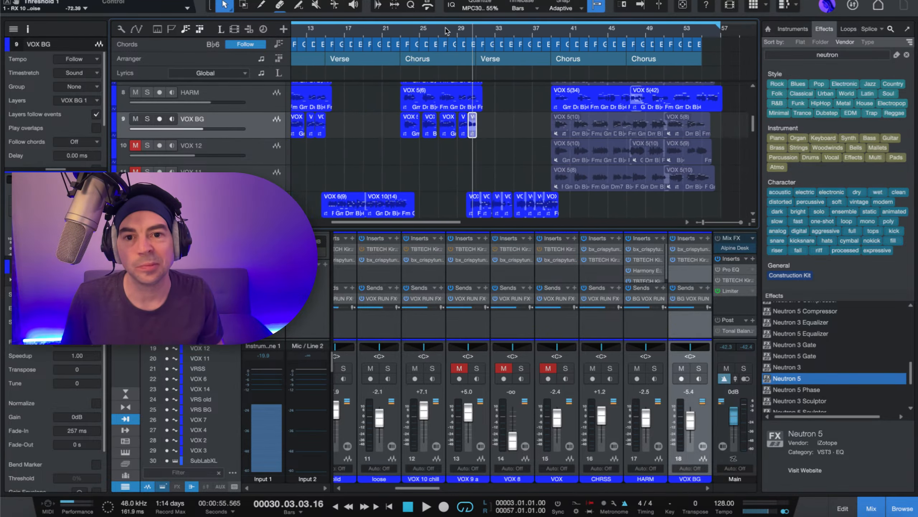
scroll(447, 31, left, 5)
click(387, 35)
key(space)
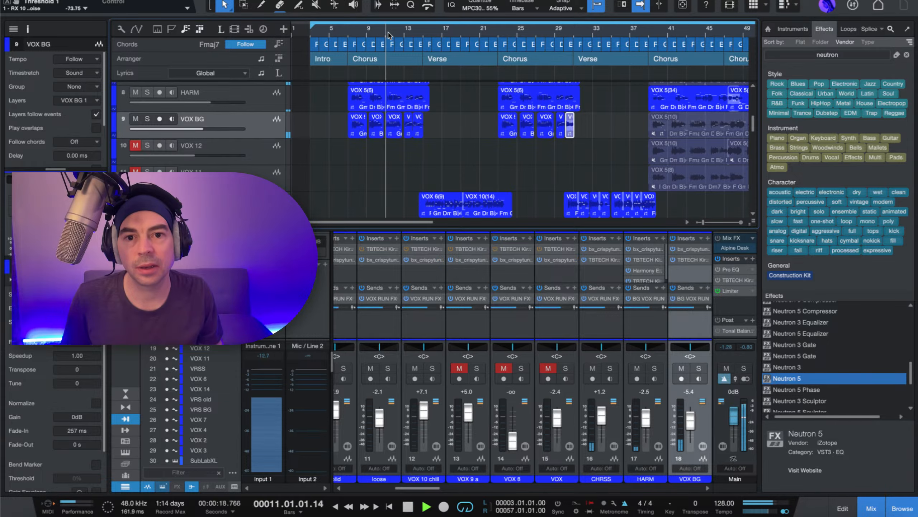
scroll(388, 35, up, 5)
scroll(388, 35, down, 2)
key(space)
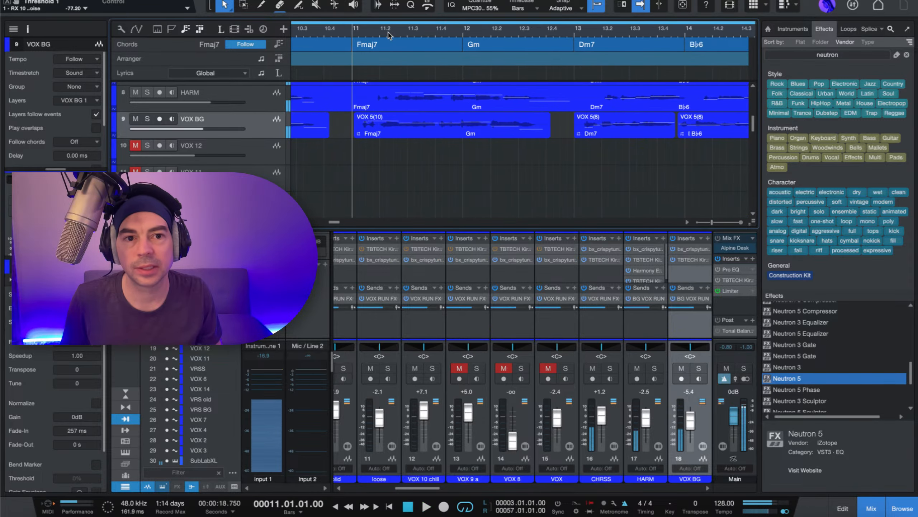
Step: Select the last two VOX BG clips of the first chorus and move them to start shortly before 13.2
drag(566, 123, 444, 137)
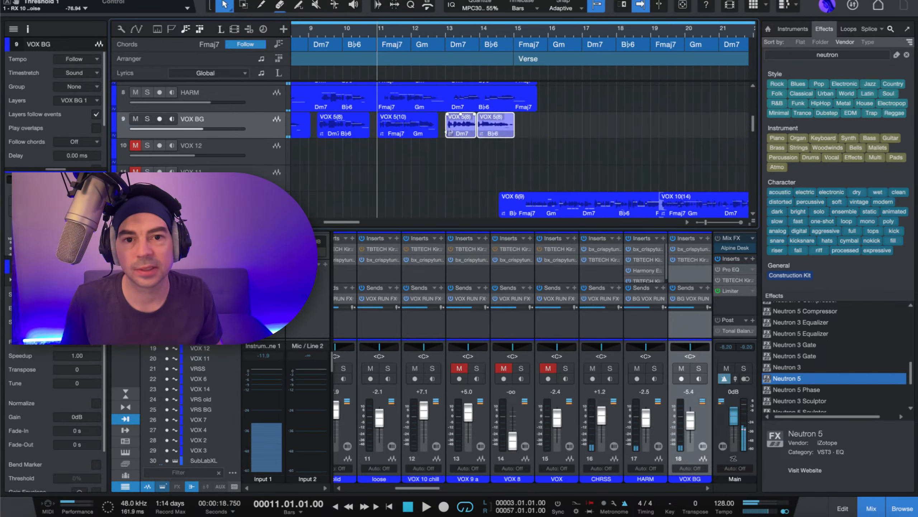
click(452, 133)
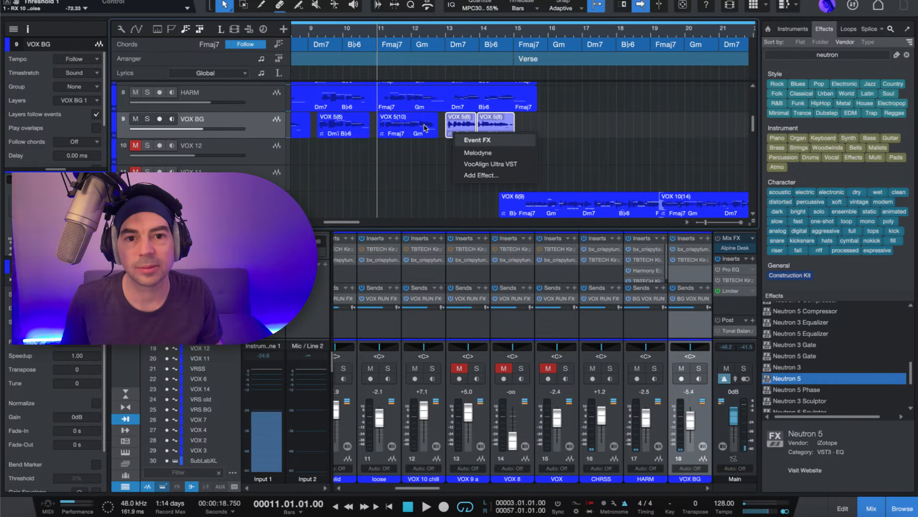
click(454, 111)
drag(457, 38, 531, 142)
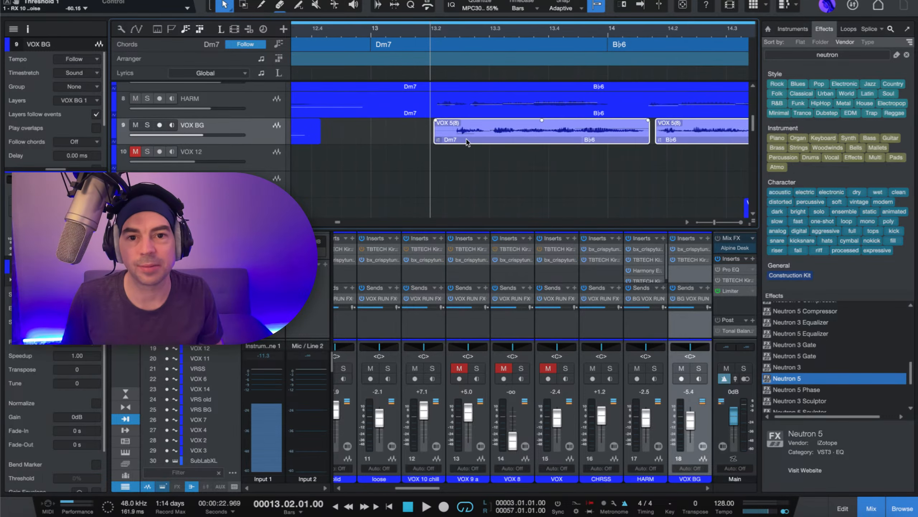
drag(471, 137, 452, 137)
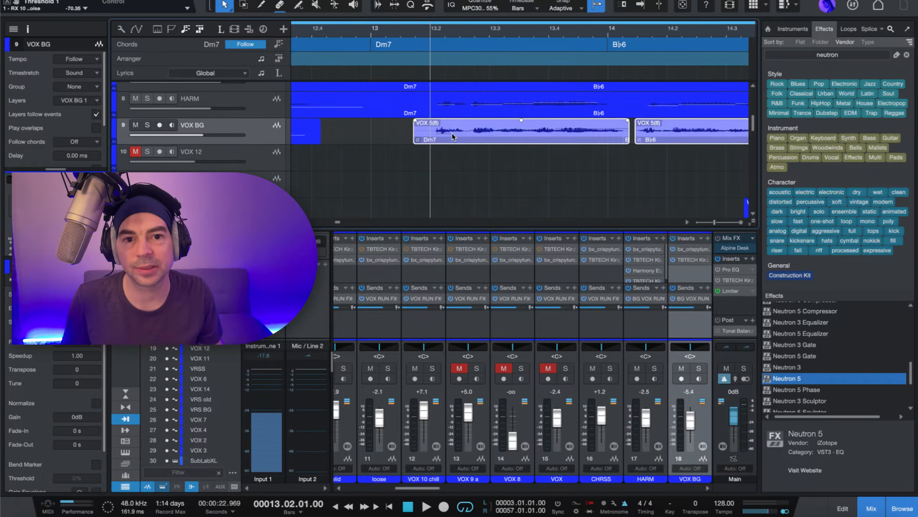
Step: Nudge the remaining VOX BG clips of the first chorus slightly earlier, working back from the bar 11 clip to the opening one
scroll(412, 138, left, 3)
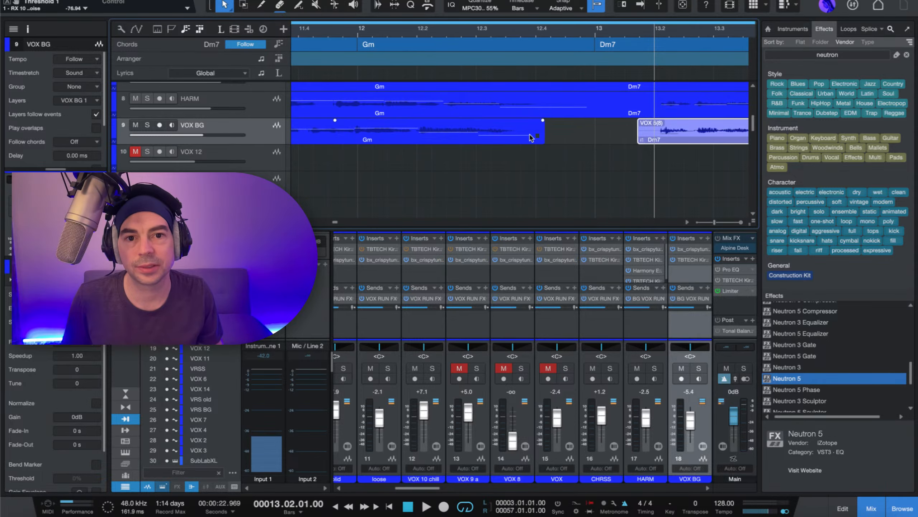
drag(530, 138, 474, 134)
scroll(523, 137, left, 3)
scroll(471, 135, left, 3)
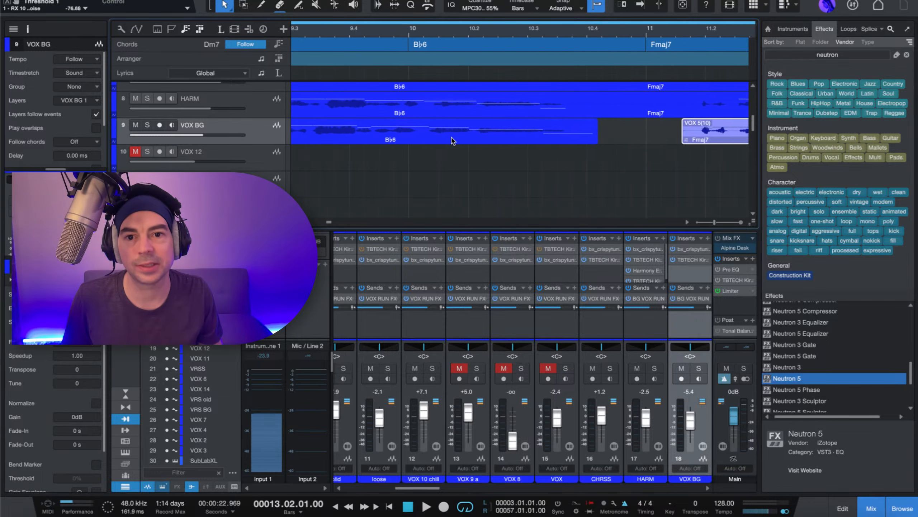
click(471, 134)
scroll(471, 134, left, 3)
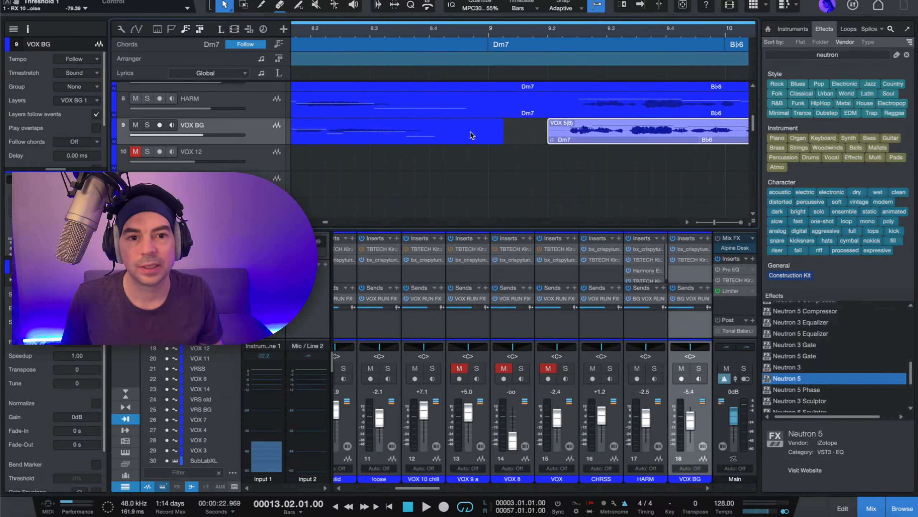
drag(582, 135, 539, 136)
scroll(546, 135, left, 5)
Step: Play the end of the first chorus to check the timing of the repositioned VOX BG clips
key(f)
key(space)
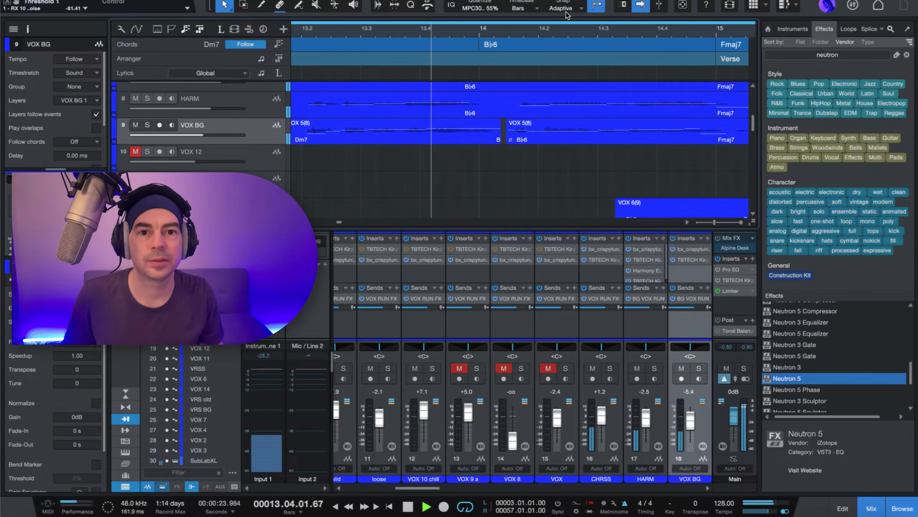
scroll(554, 32, down, 10)
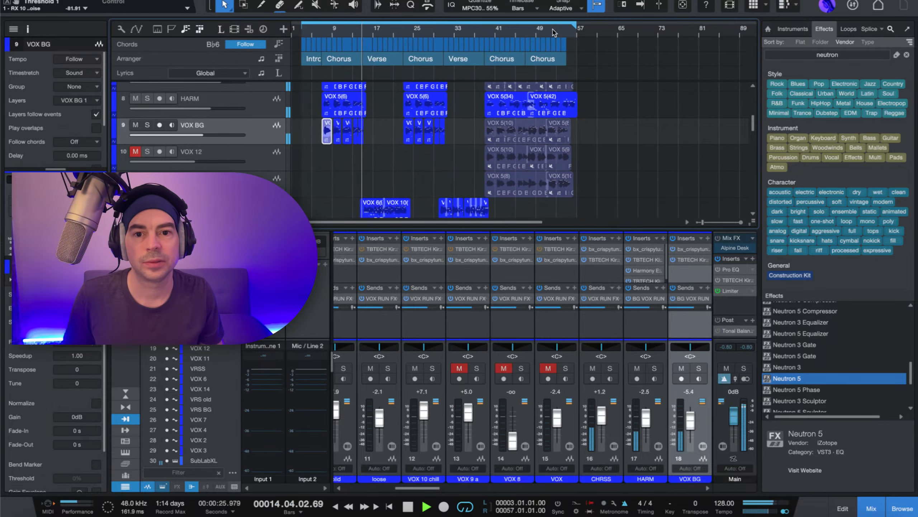
Step: Move the first VOX BG clip of the second chorus slightly earlier, to start at 22.04.04.22
click(414, 32)
scroll(430, 125, up, 5)
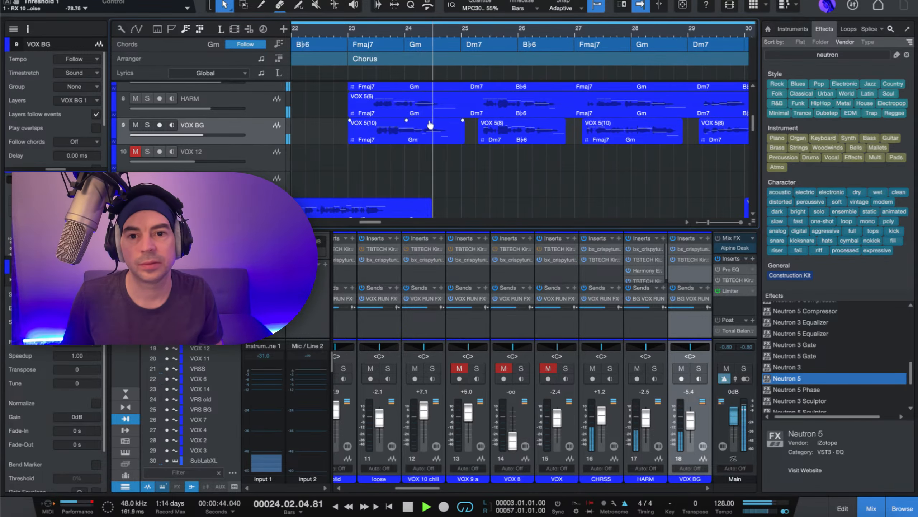
click(359, 22)
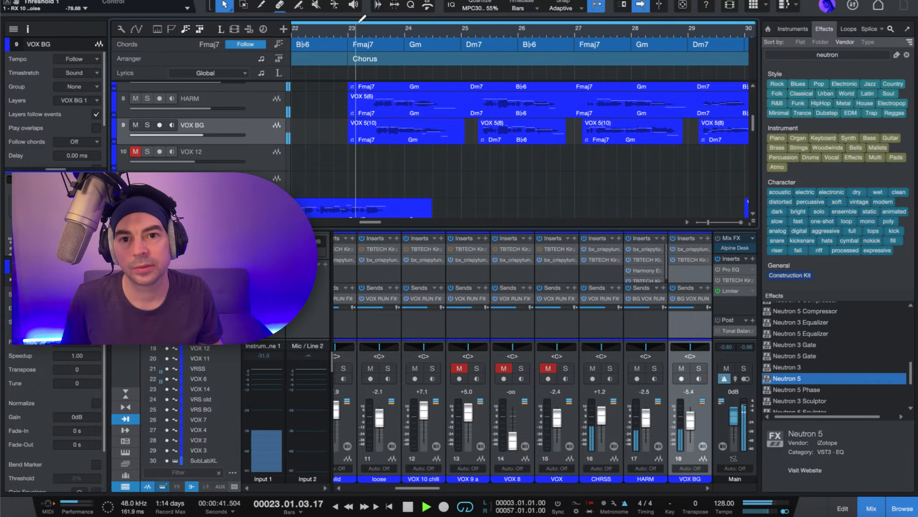
scroll(362, 19, up, 5)
key(space)
click(458, 136)
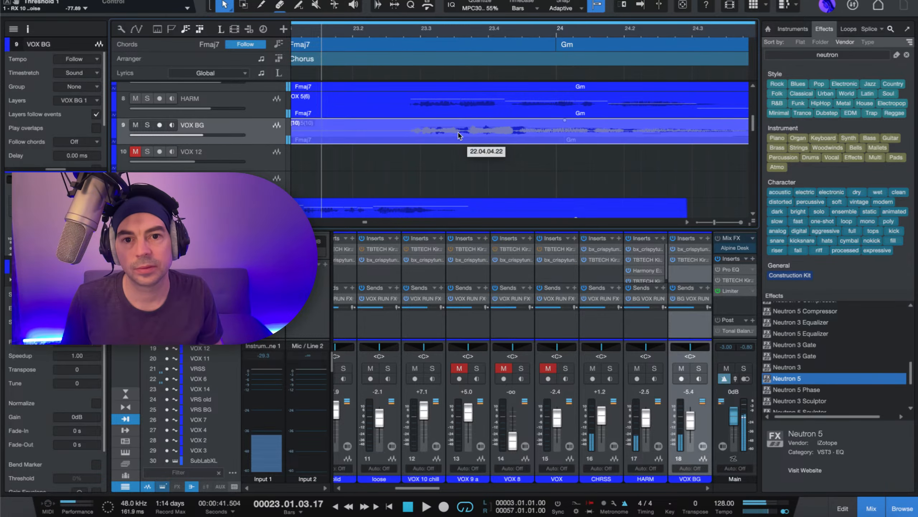
Step: Play the second chorus with the shifted opening VOX BG clip and save the song
key(f)
key(space)
scroll(459, 29, down, 5)
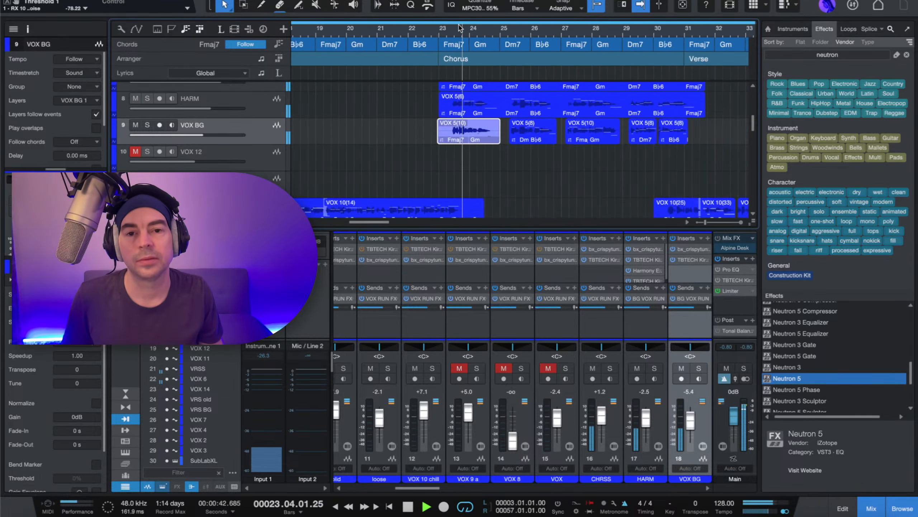
scroll(459, 28, down, 3)
key(ctrl+s)
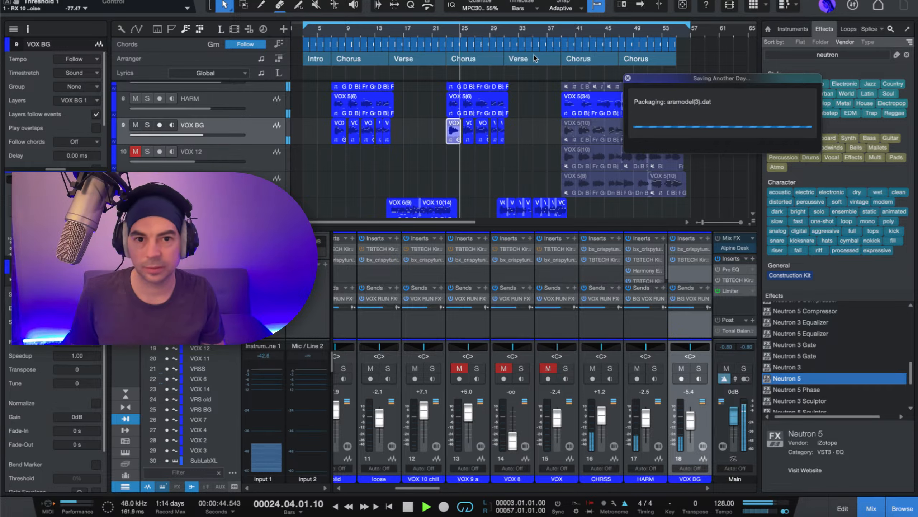
Step: Look through the vocal tracks while the second chorus and following verse play, and save the song again
scroll(567, 153, up, 2)
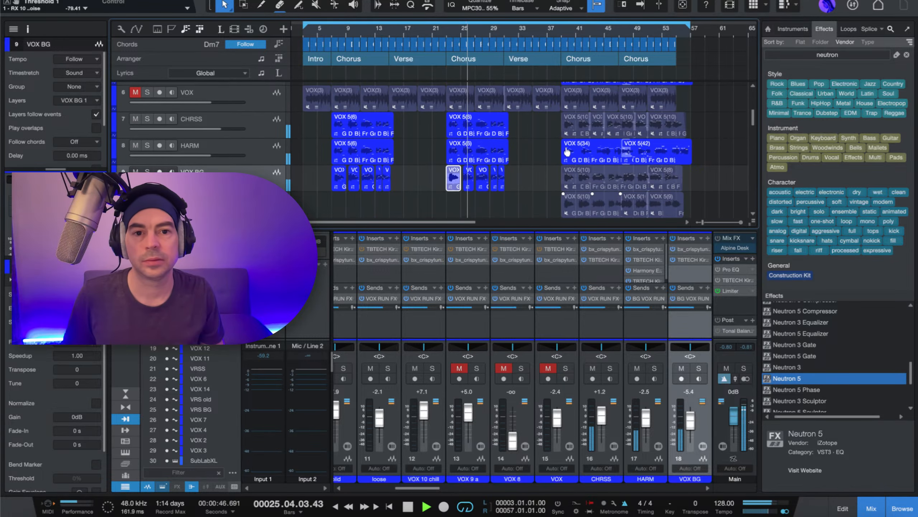
scroll(566, 152, up, 1)
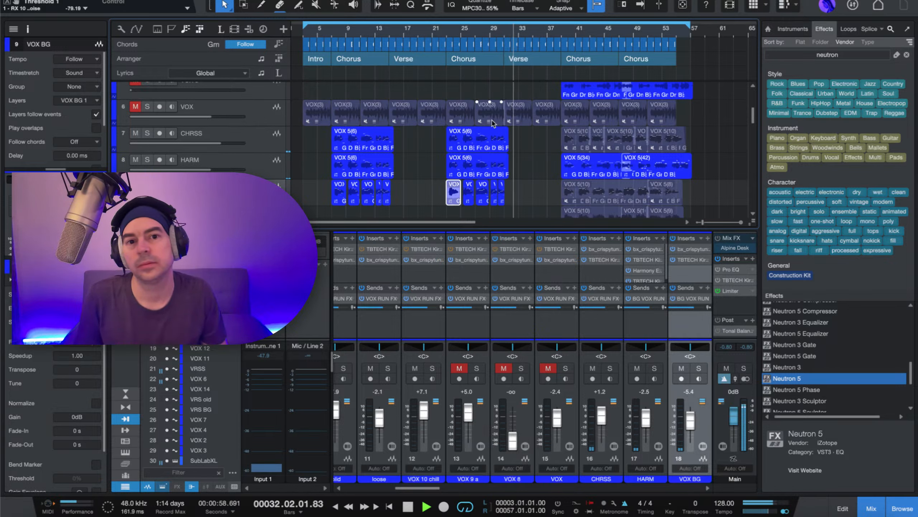
scroll(492, 123, up, 5)
scroll(493, 123, down, 5)
scroll(493, 123, up, 5)
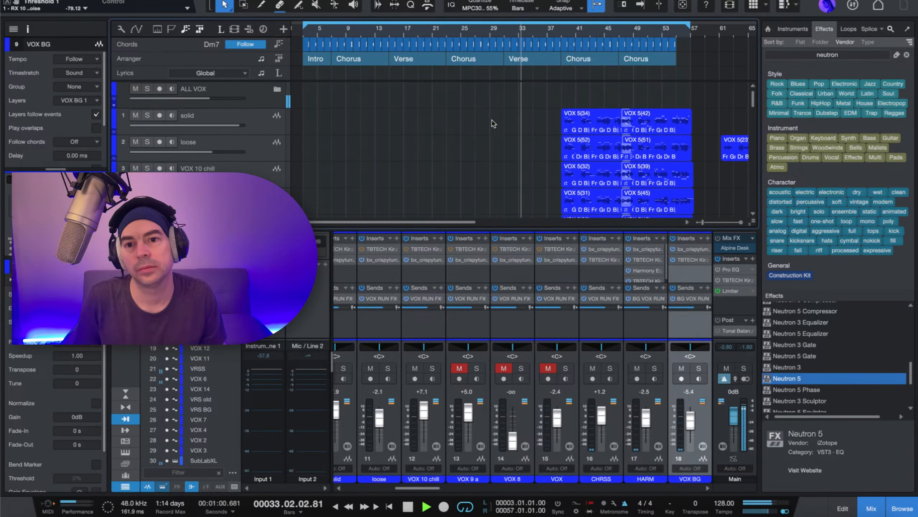
scroll(492, 123, down, 5)
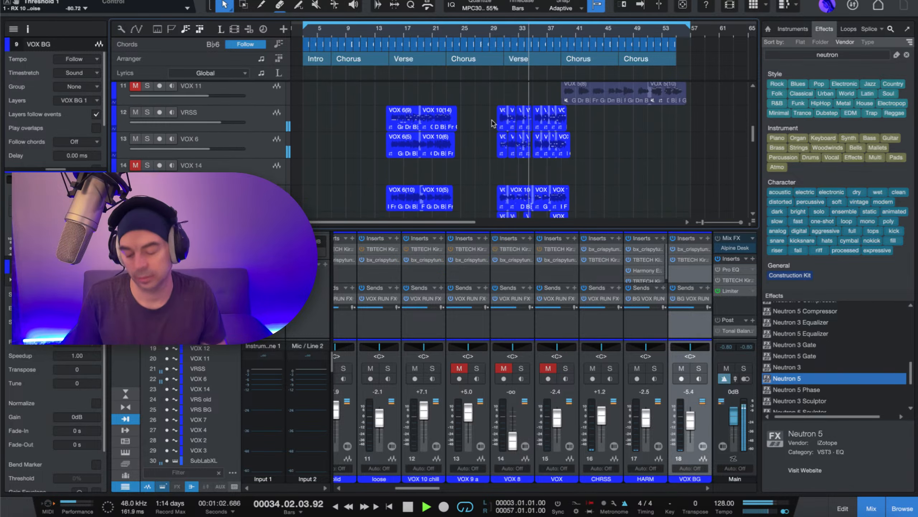
key(ctrl+s)
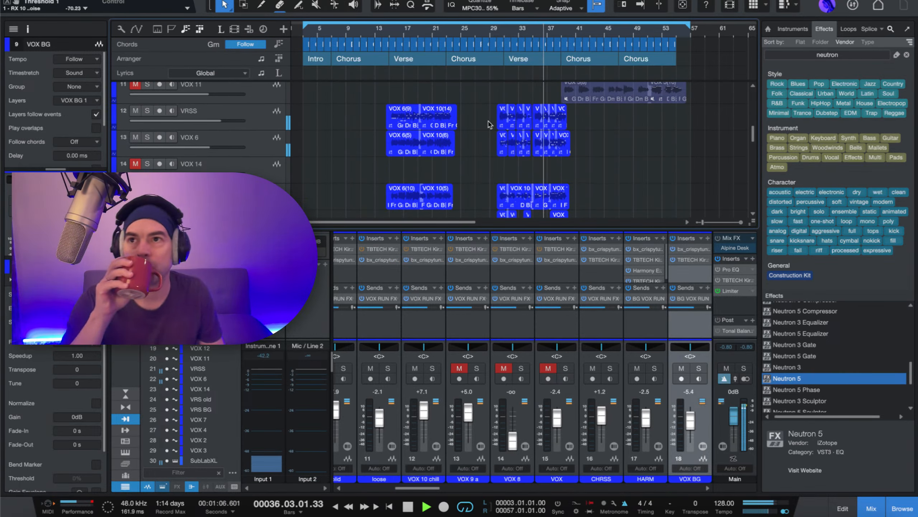
Step: Listen to the final chorus while viewing the layered clips on the upper vocal tracks, and stop playback
scroll(488, 135, left, 1)
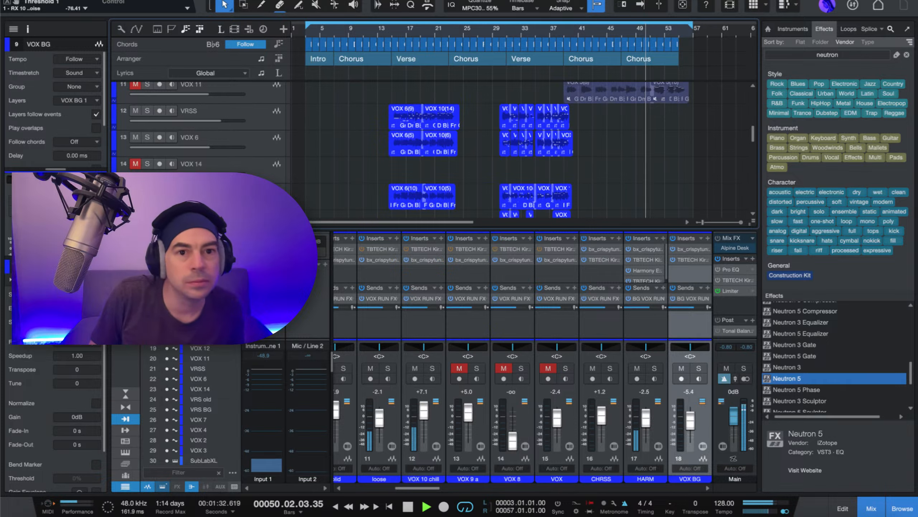
scroll(401, 163, right, 10)
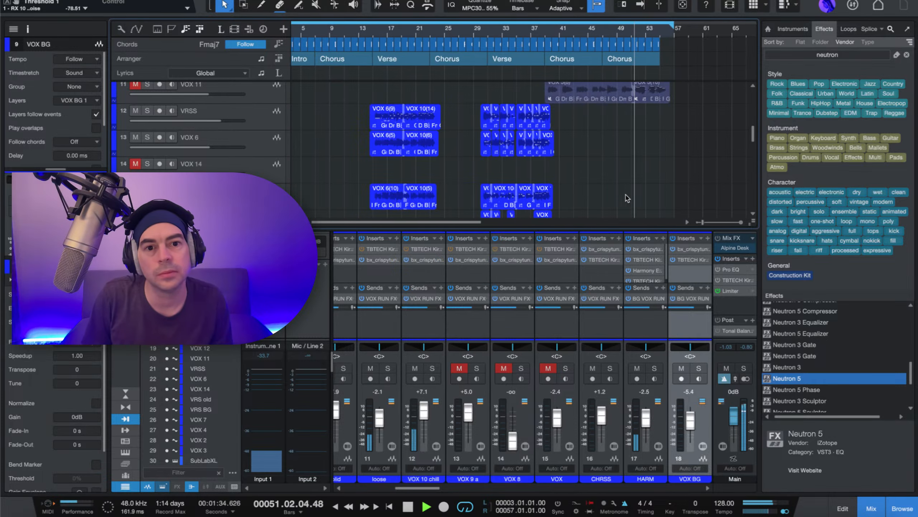
scroll(401, 163, up, 10)
scroll(469, 164, left, 2)
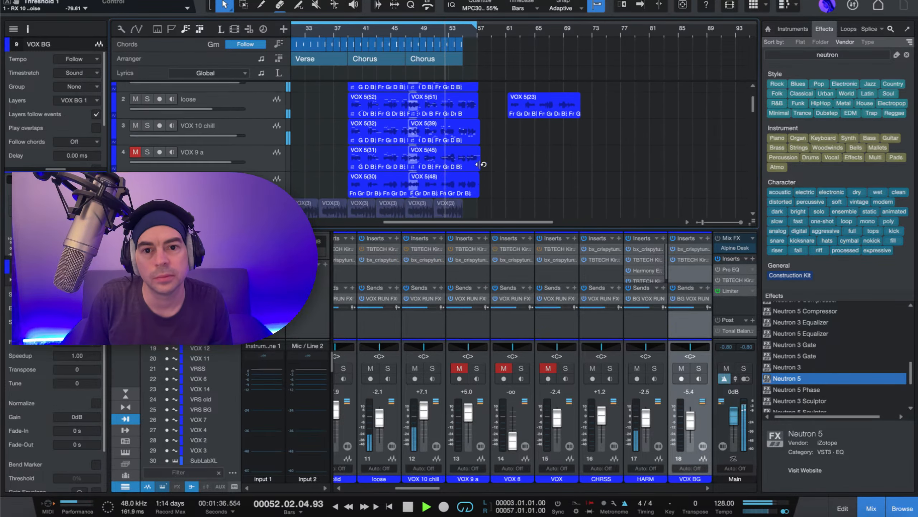
scroll(482, 165, up, 1)
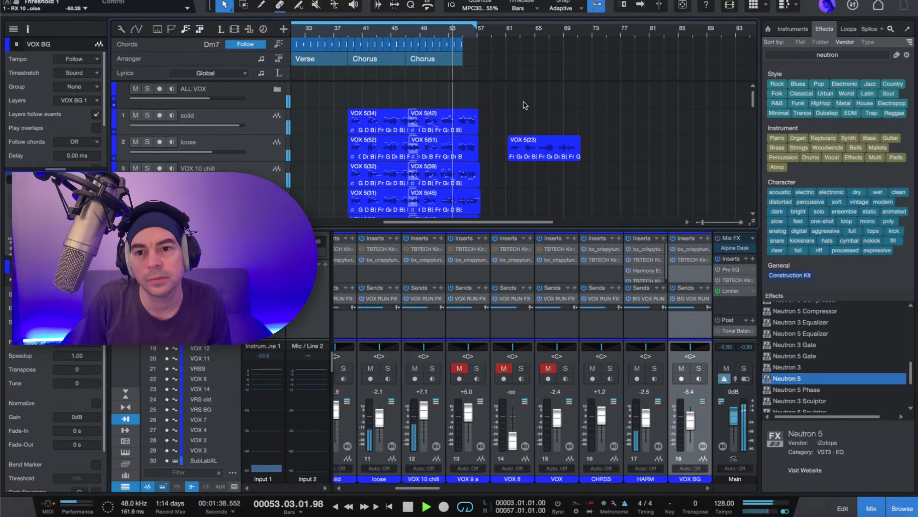
key(space)
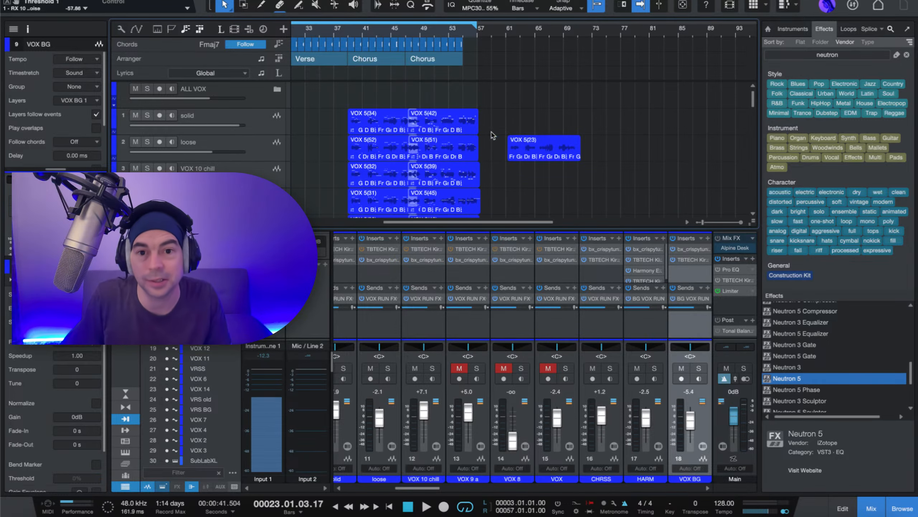
Step: Zoom in on the overlapping vocal clips of the final chorus, play them from bar 48, and stop playback
key(e)
key(e)
key(e)
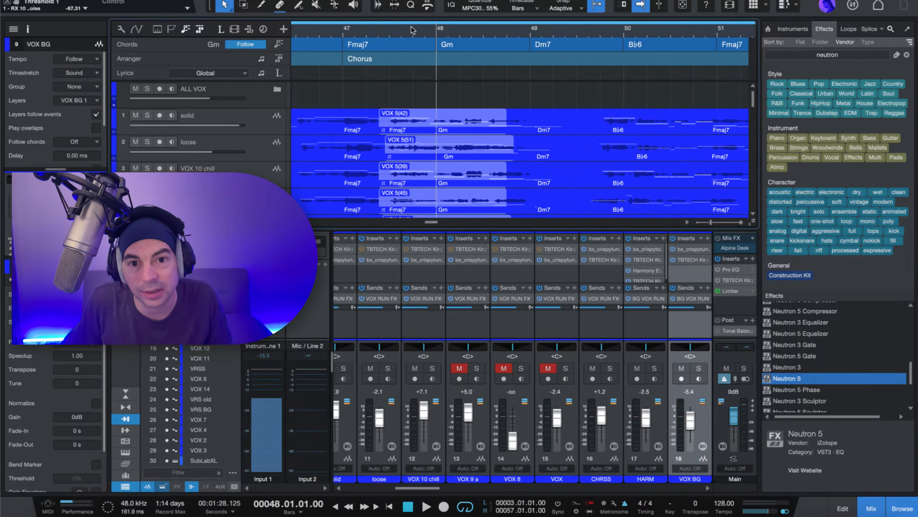
key(space)
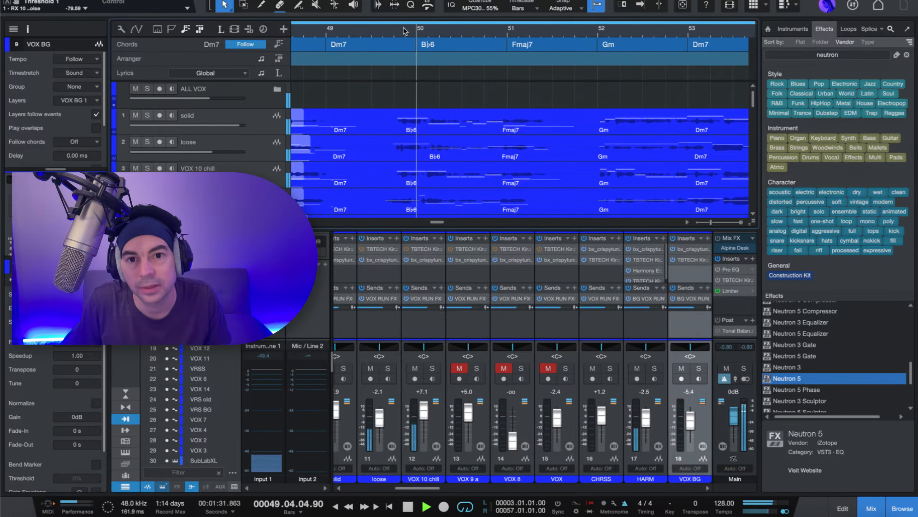
key(space)
Step: Select the VOX 5(34) clip on the solid track in the first of the two closing choruses
key(f)
key(w)
key(w)
key(w)
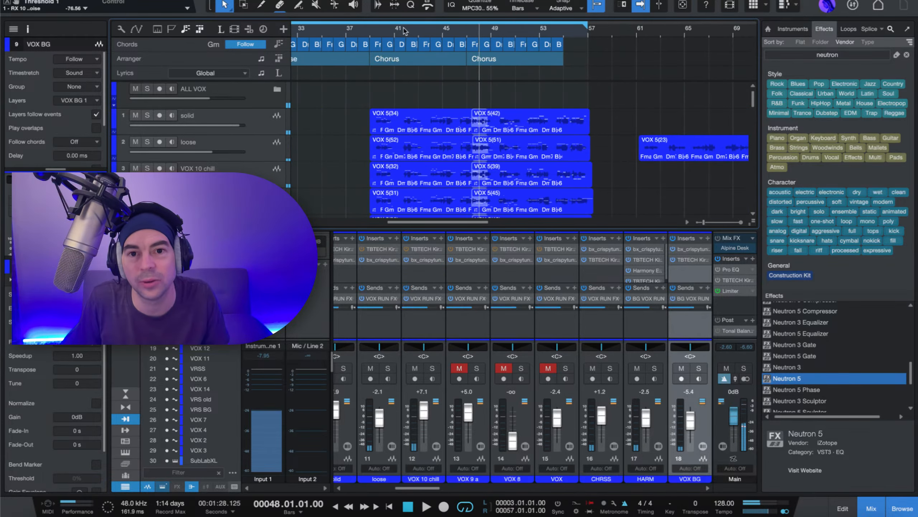
click(404, 127)
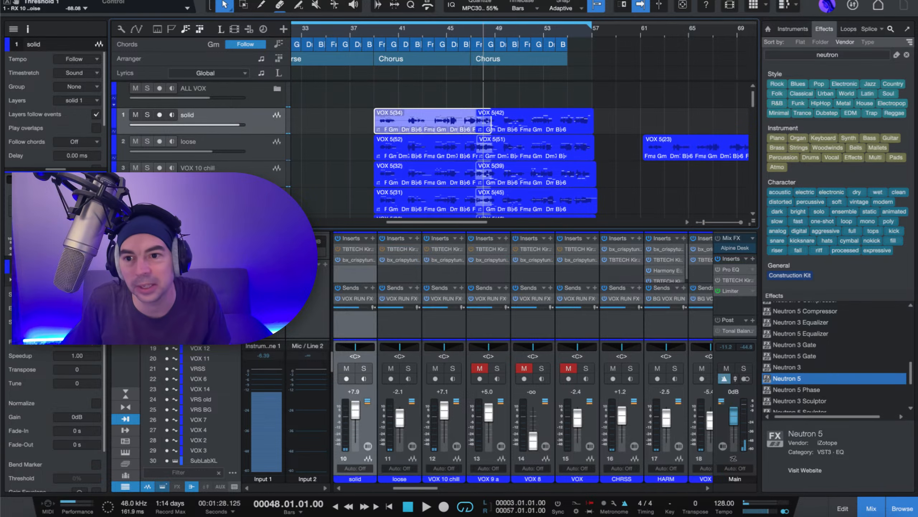
Step: Open the solid track's closing-chorus clips VOX 5(34) and VOX 5(42) in VocAlign Ultra and assign them as guides
scroll(55, 416, up, 3)
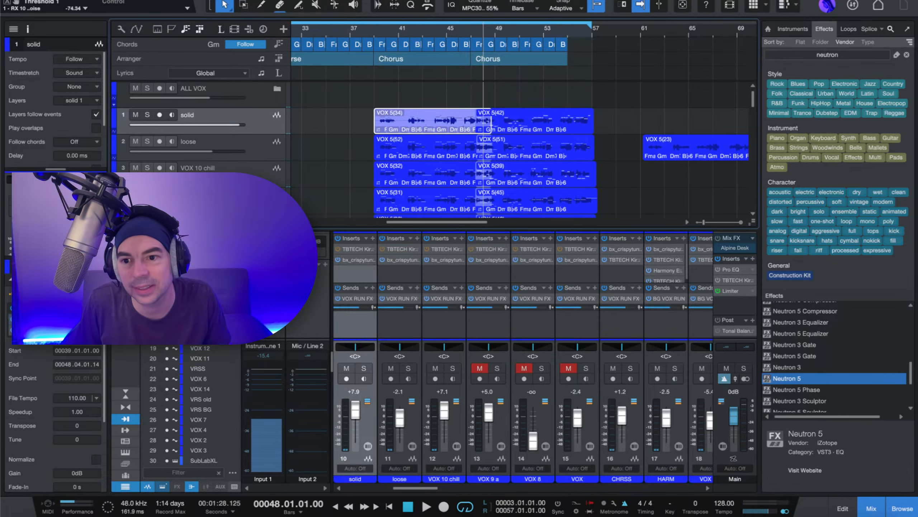
key(F2)
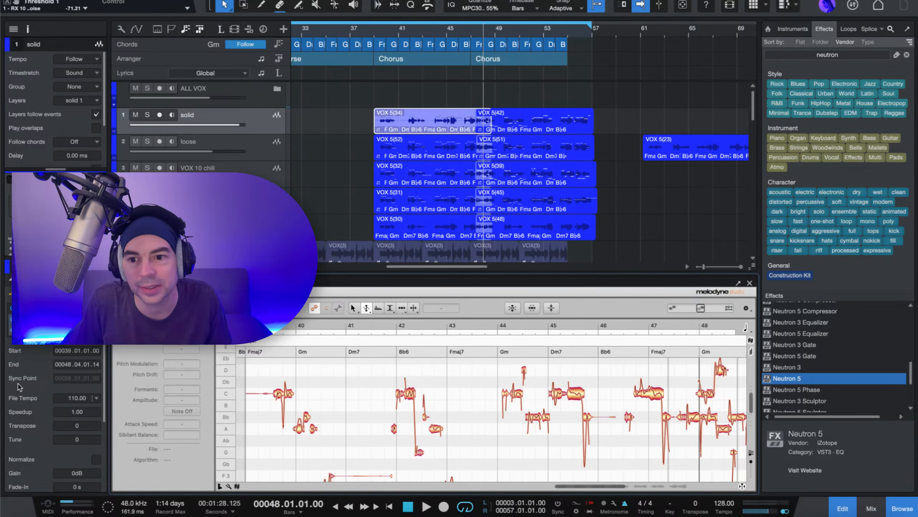
click(167, 283)
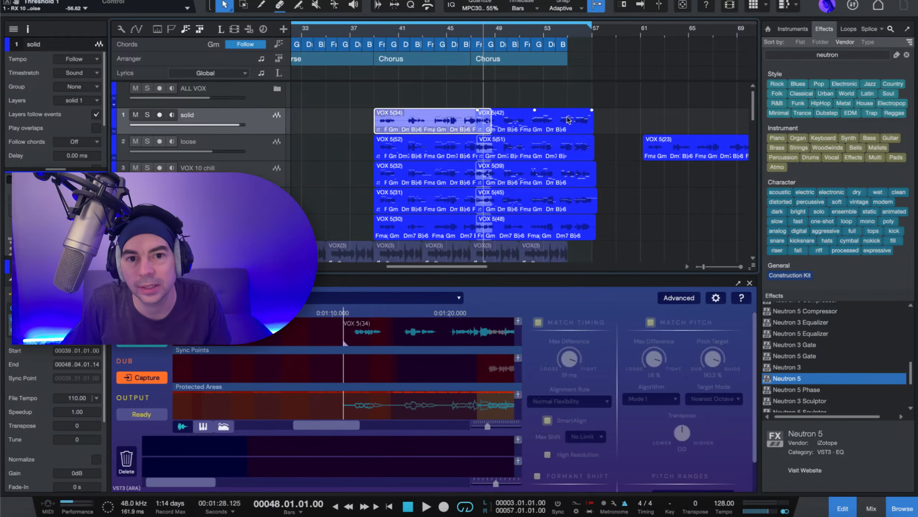
click(543, 124)
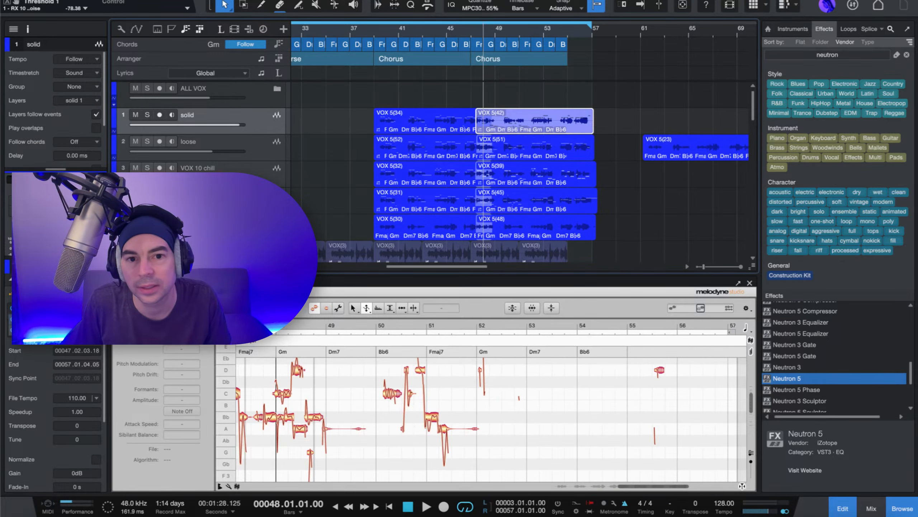
click(167, 283)
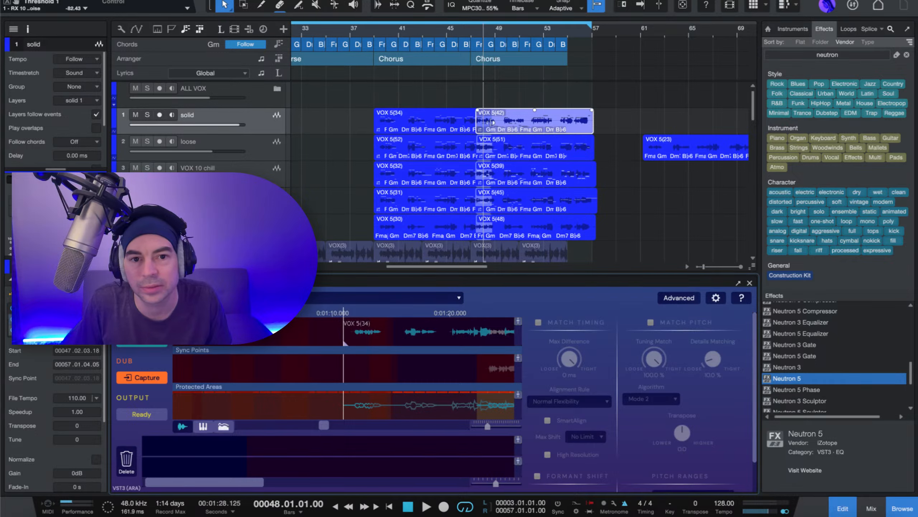
drag(510, 121, 444, 339)
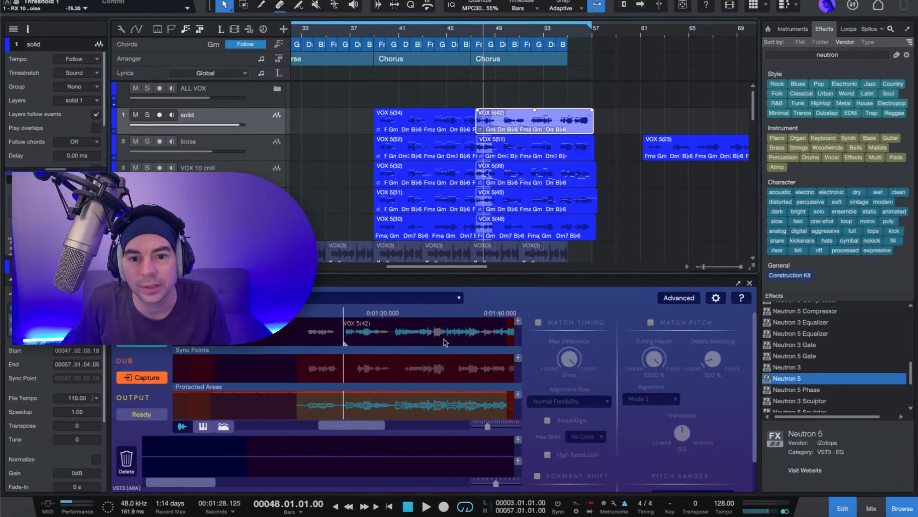
Step: Align the loose track's closing-chorus clips VOX 5(52) and VOX 5(51) to the solid vocal by loading them as dubs
click(431, 150)
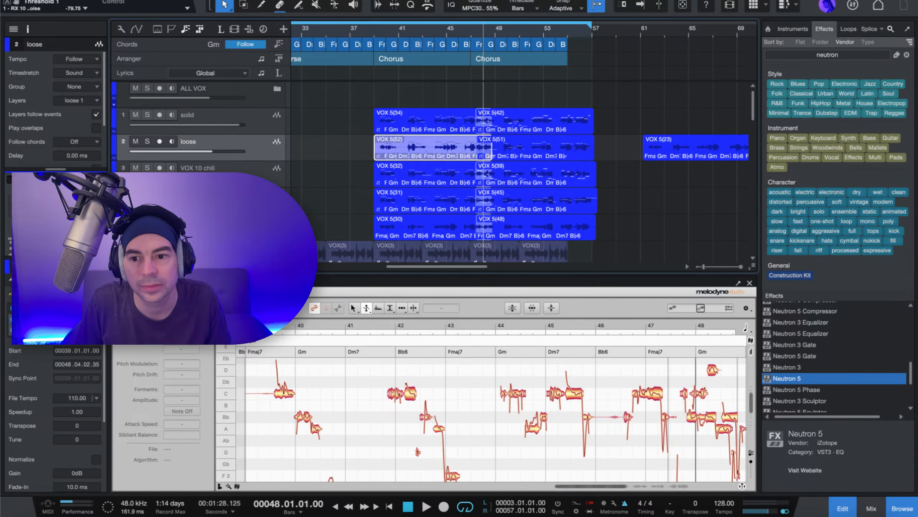
drag(437, 158, 432, 372)
click(534, 150)
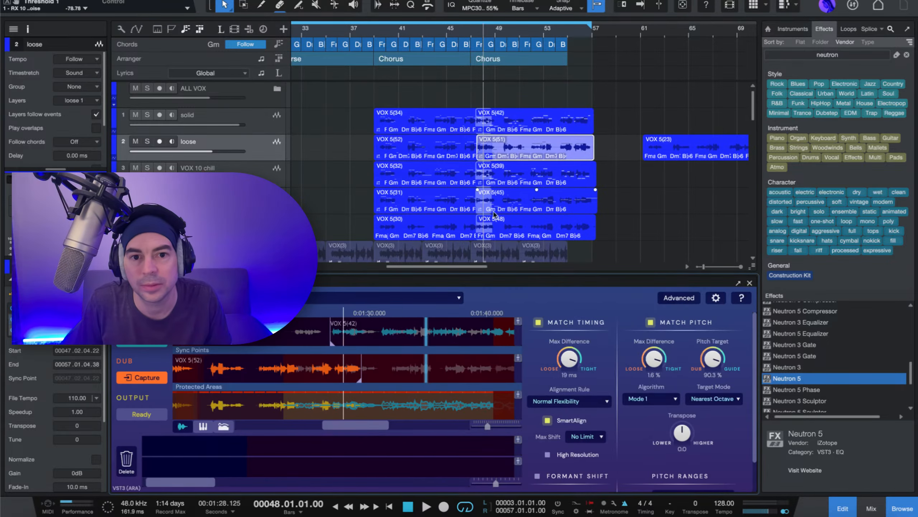
drag(507, 154, 433, 384)
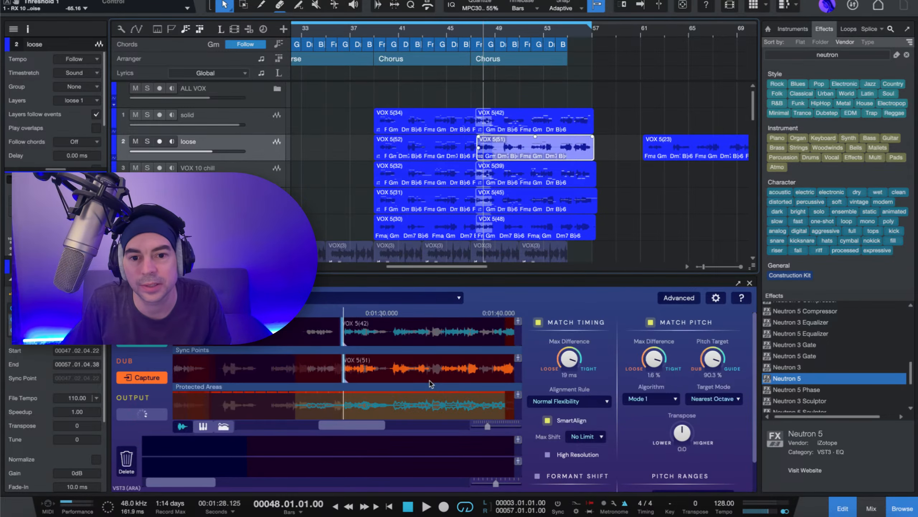
Step: Add VocAlign Ultra dub alignment to the VOX 10 chill clips VOX 5(32) and VOX 5(39) in the closing choruses
click(434, 185)
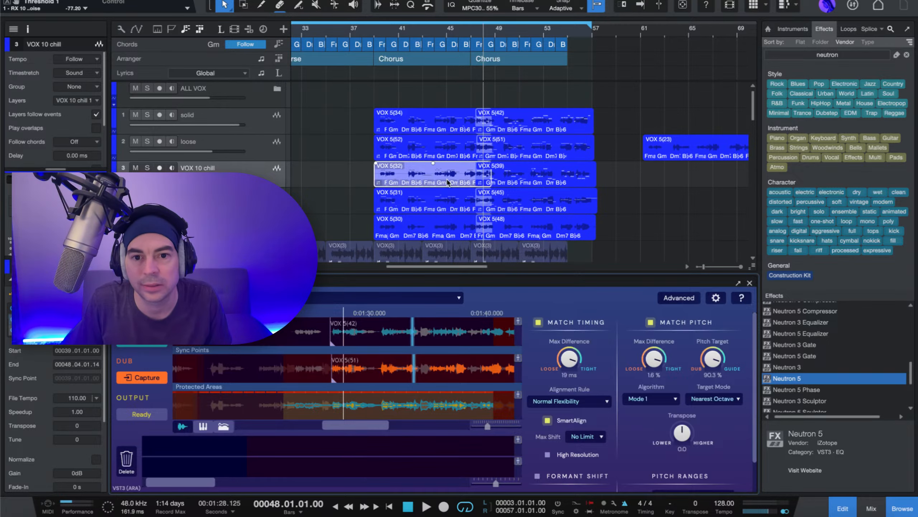
drag(448, 182, 427, 330)
drag(421, 376, 422, 377)
click(542, 173)
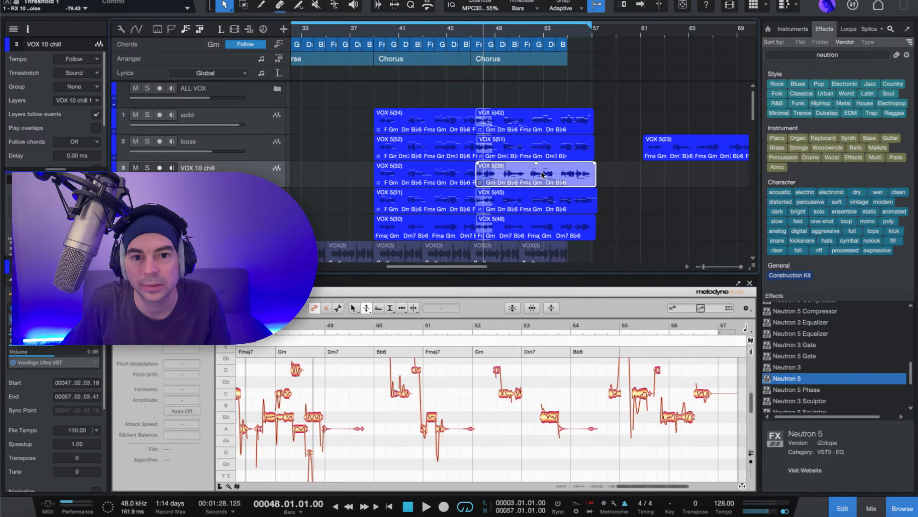
click(39, 363)
drag(549, 176, 478, 343)
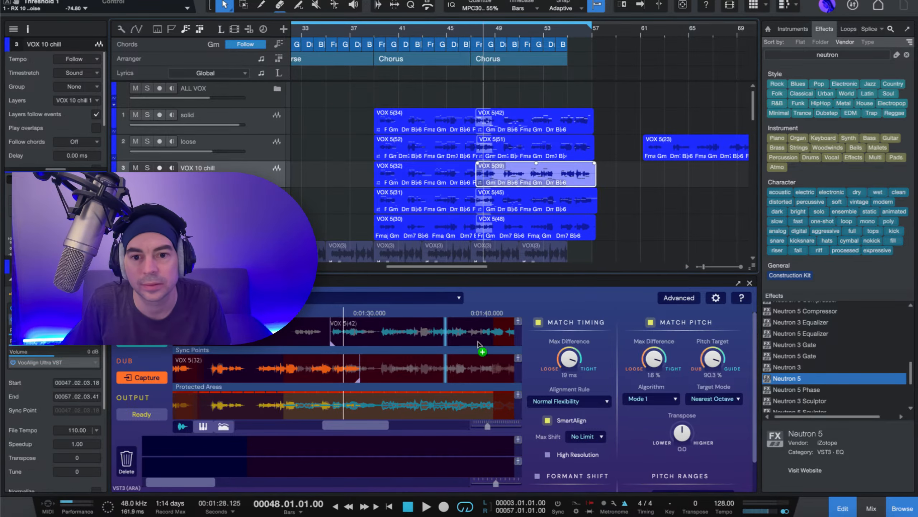
drag(465, 375, 465, 375)
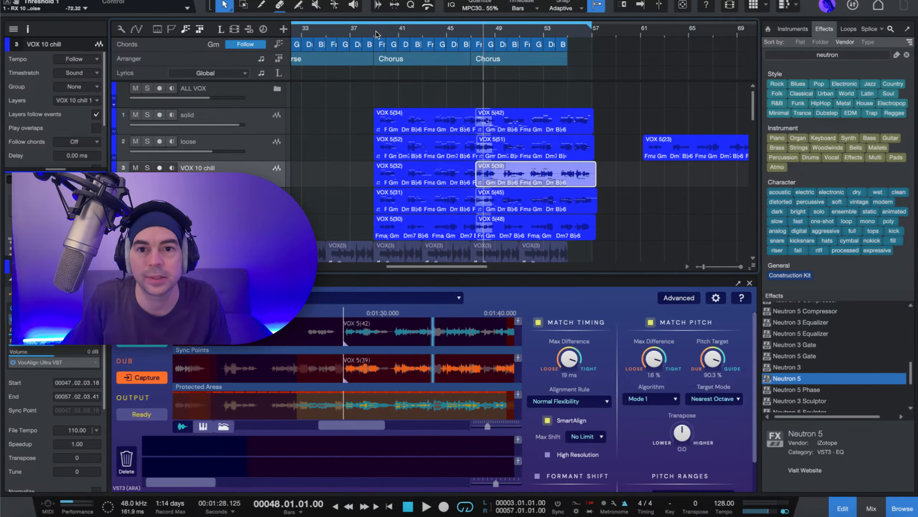
Step: Listen to the aligned closing-chorus vocals twice from bar 38 and stop playback
click(365, 35)
key(space)
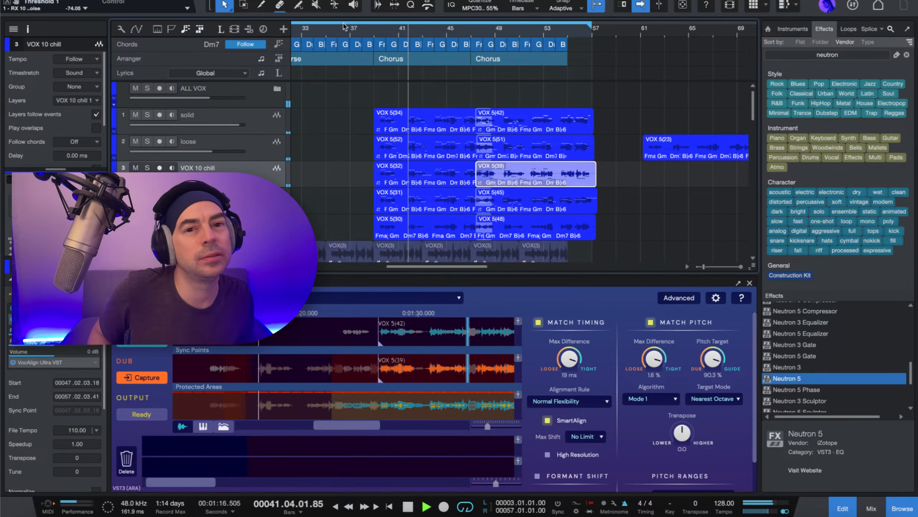
key(space)
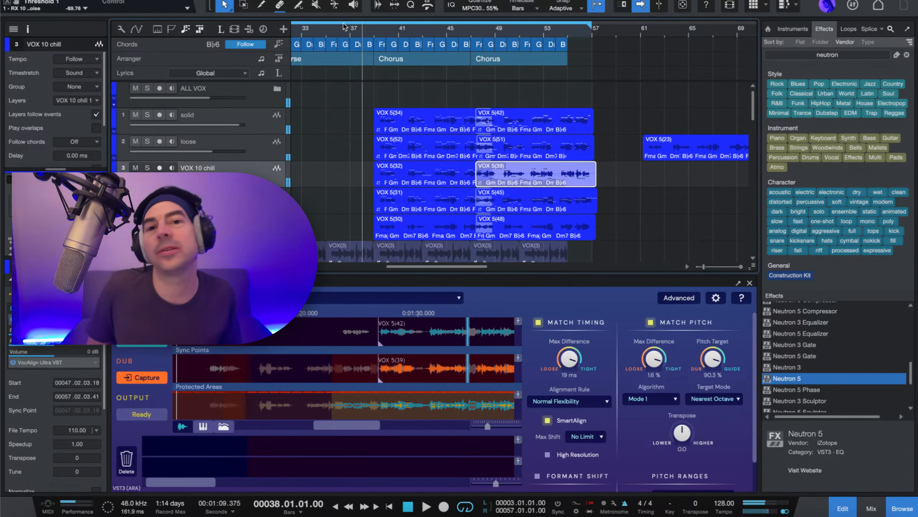
drag(388, 29, 389, 38)
scroll(390, 38, up, 5)
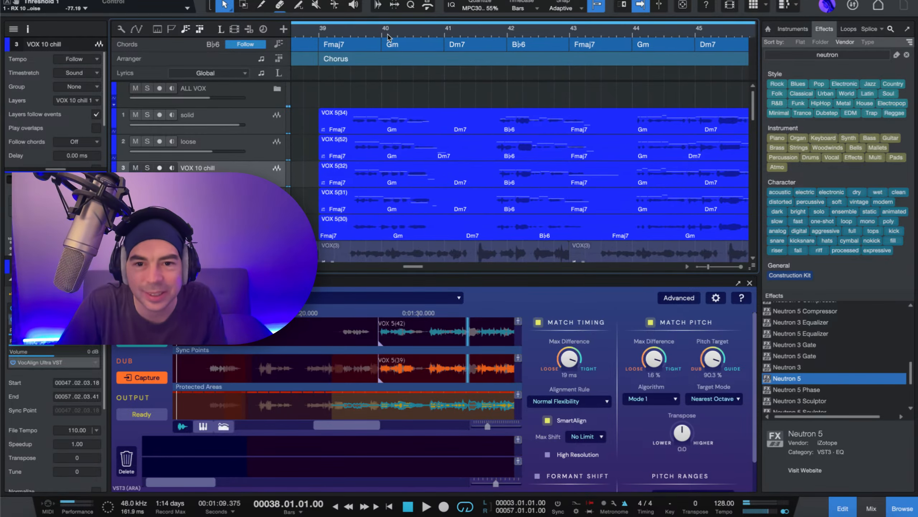
scroll(389, 38, down, 5)
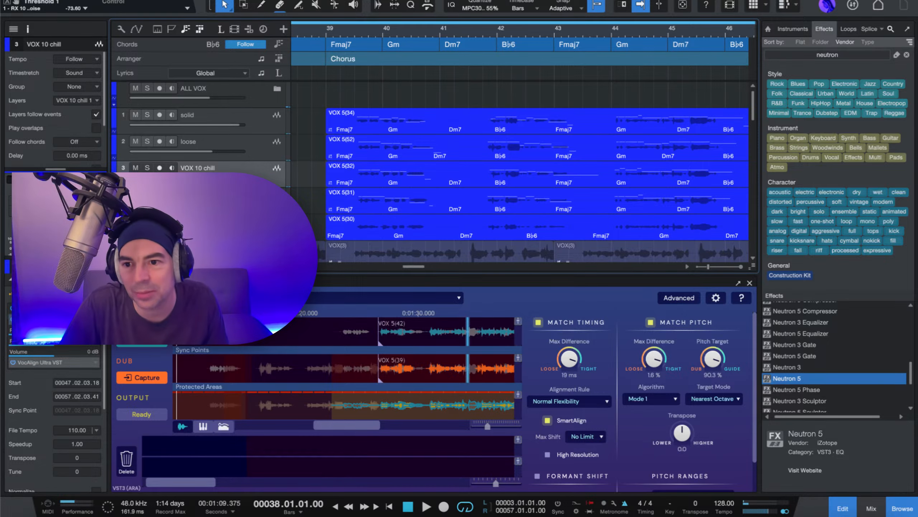
scroll(14, 368, down, 1)
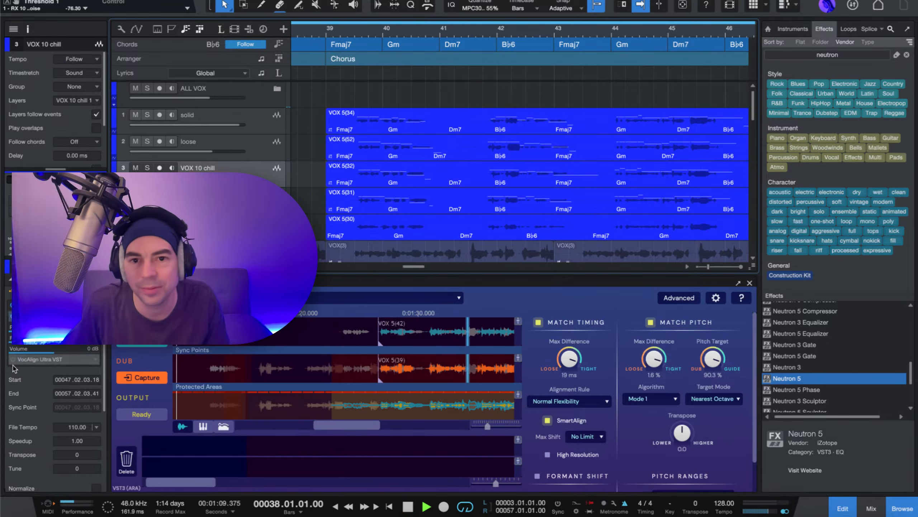
key(space)
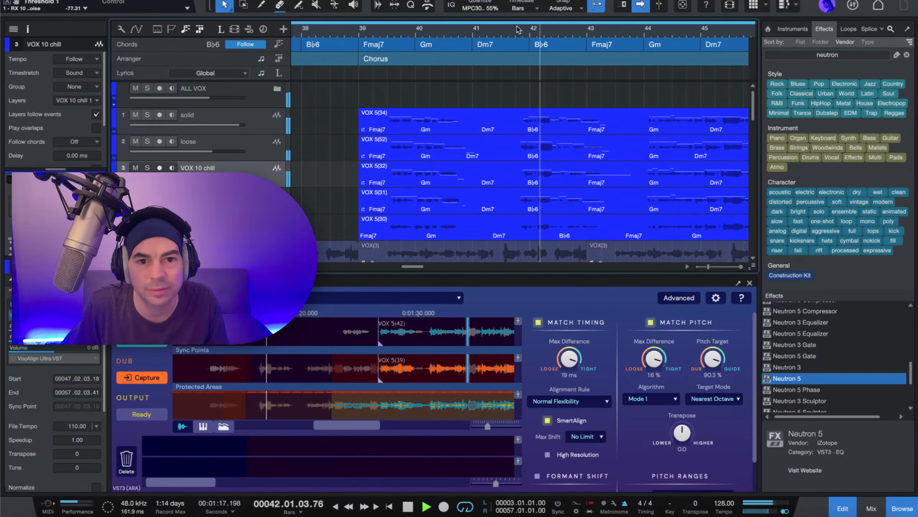
key(space)
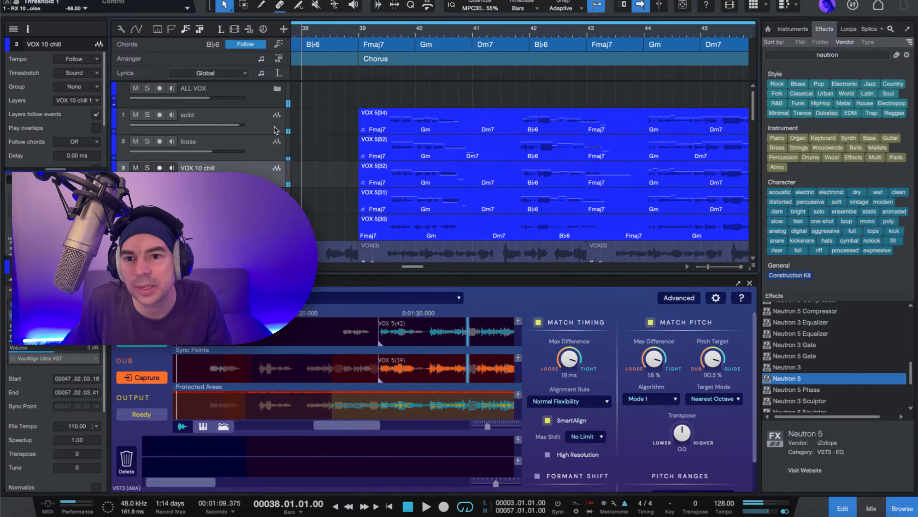
Step: Check the solid track's tempo setting and the clip options of VOX 5(34)
click(267, 131)
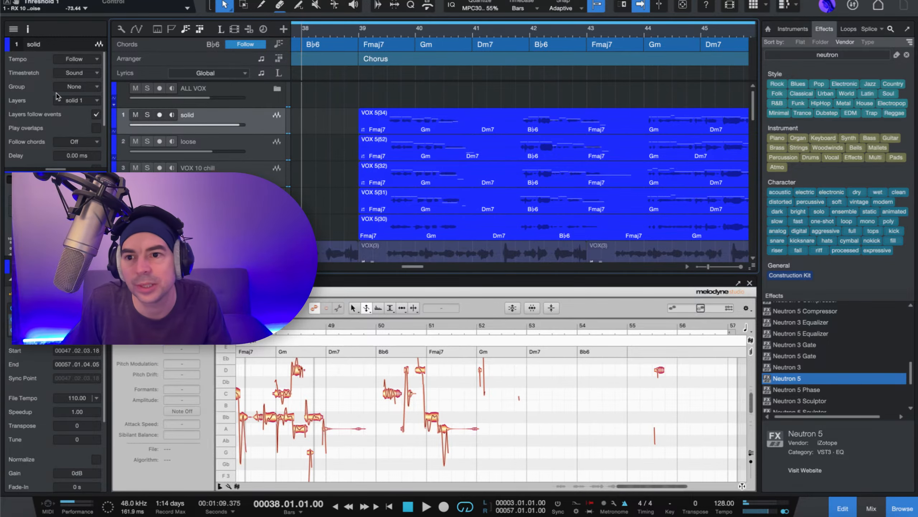
click(70, 60)
click(70, 60)
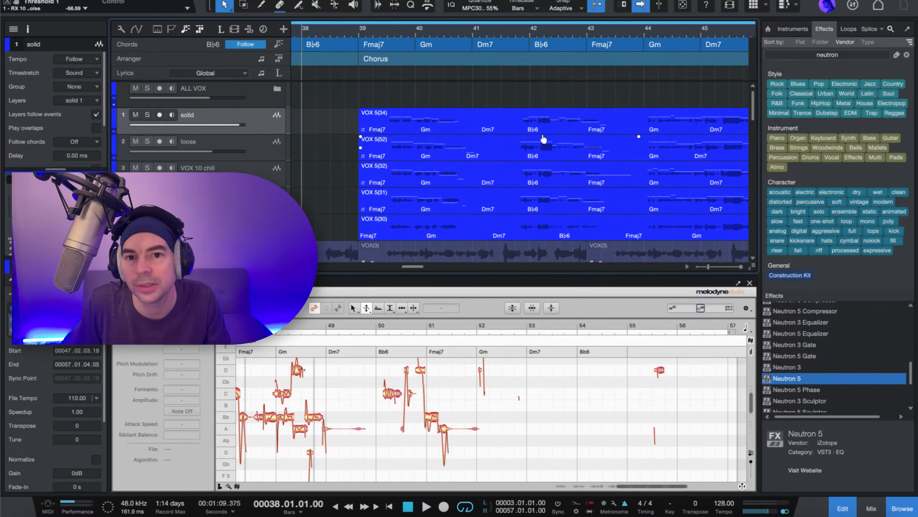
click(495, 123)
right_click(495, 123)
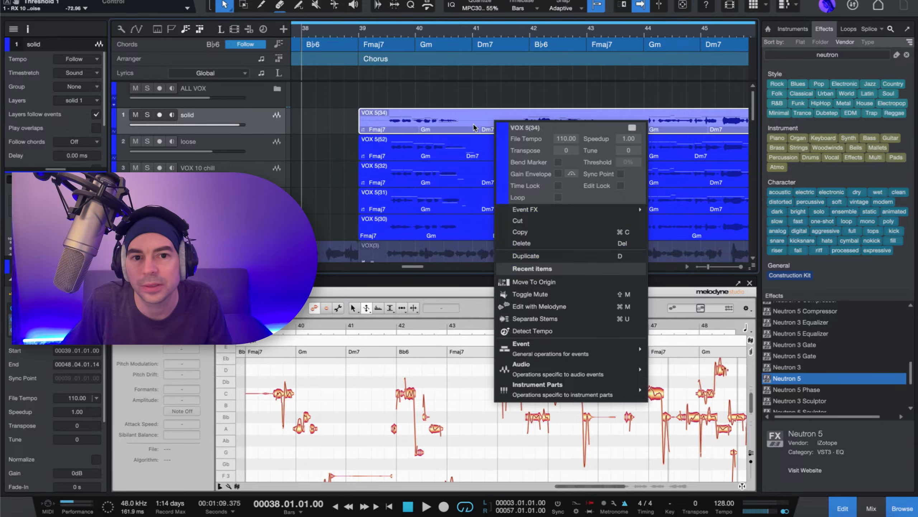
click(406, 131)
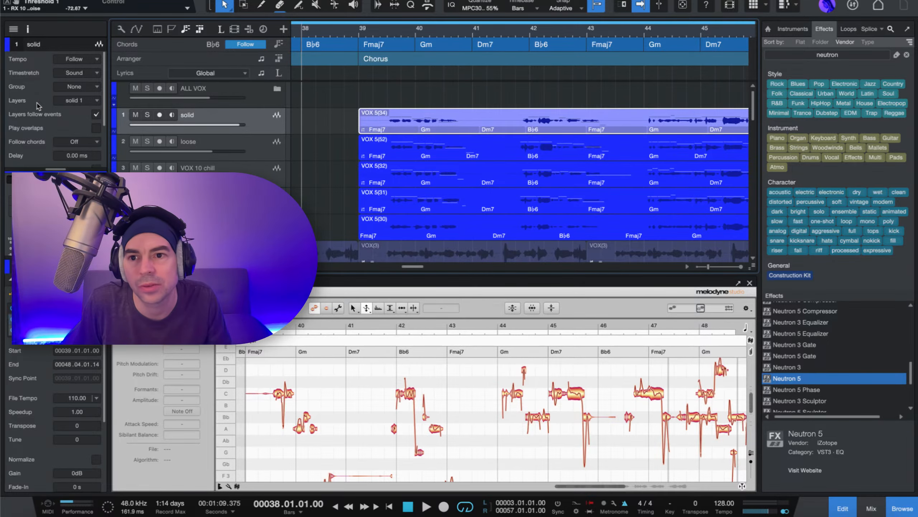
Step: Play the first closing chorus from its start and again from the middle of bar 42, stopping playback each time
key(space)
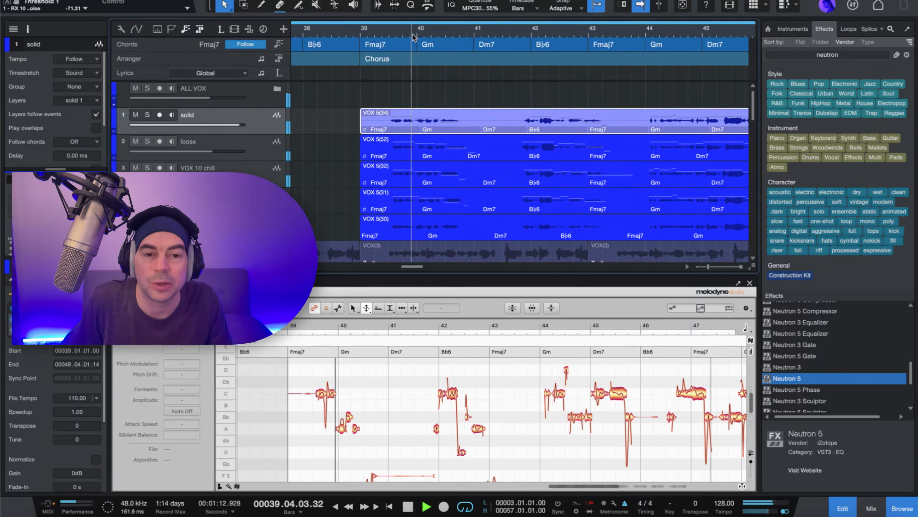
scroll(414, 37, down, 5)
key(space)
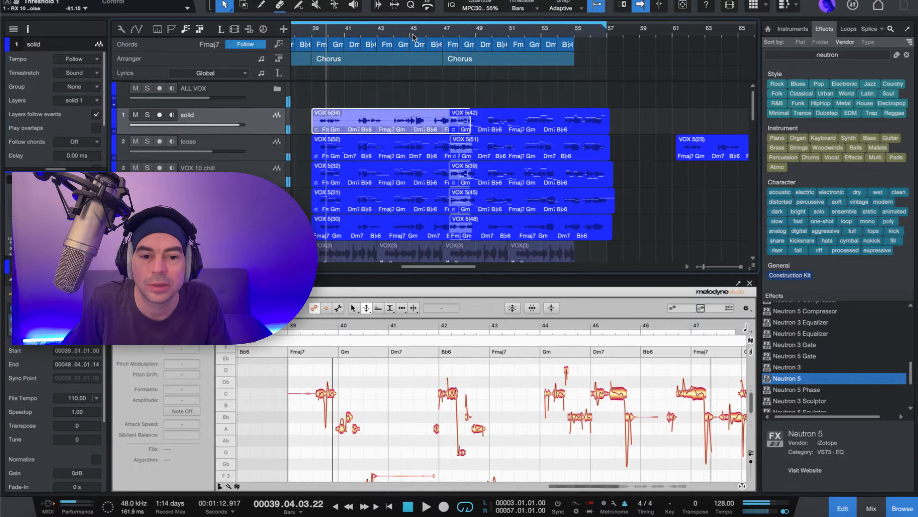
click(370, 36)
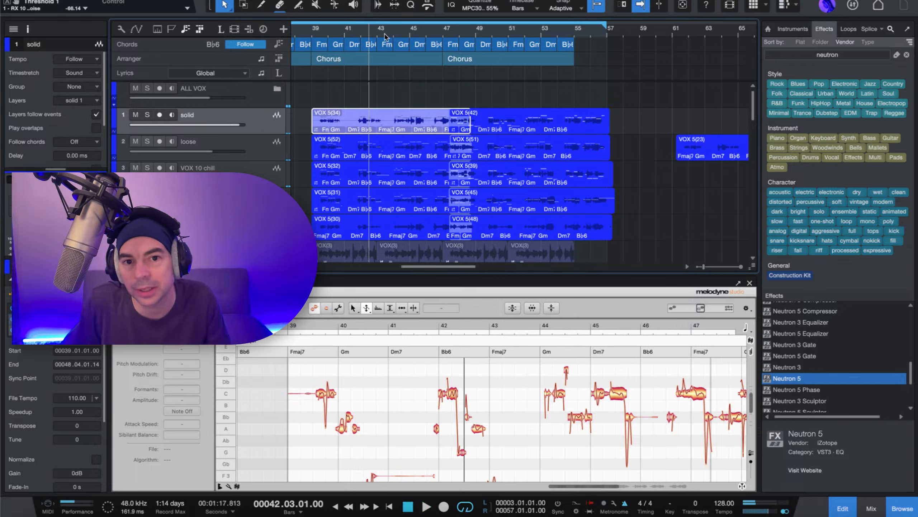
key(space)
key(space)
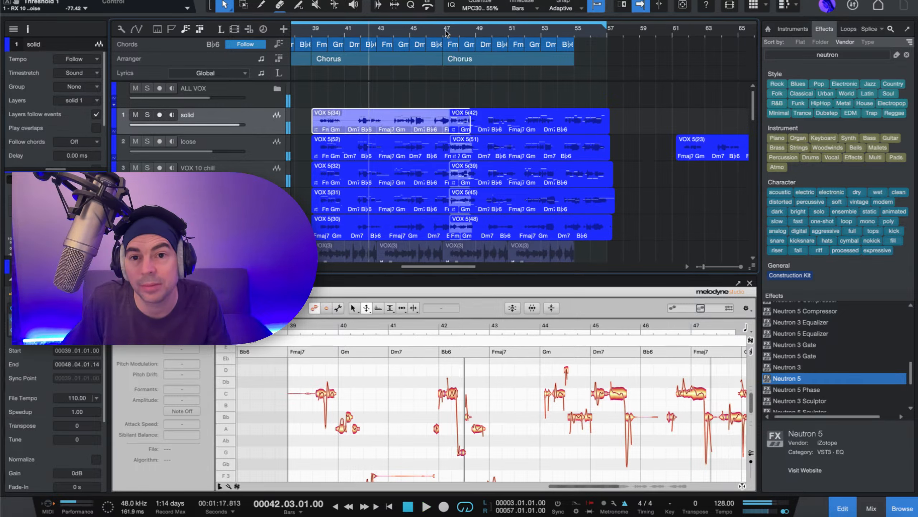
Step: Set the solid track's tempo mode to Timestretch
click(72, 62)
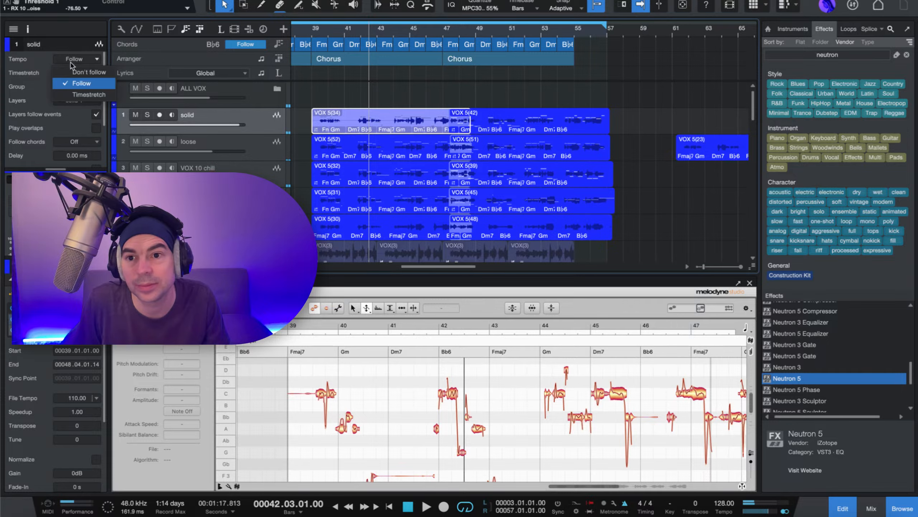
click(68, 84)
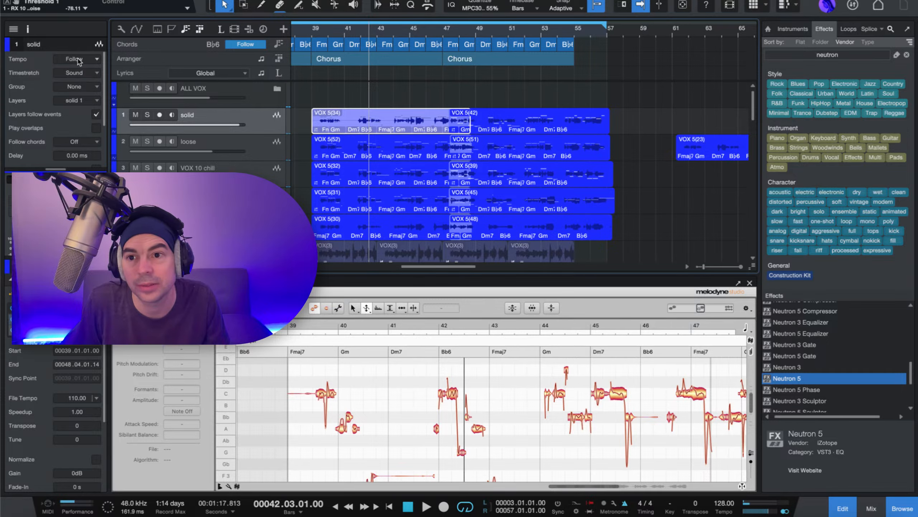
click(78, 61)
click(83, 97)
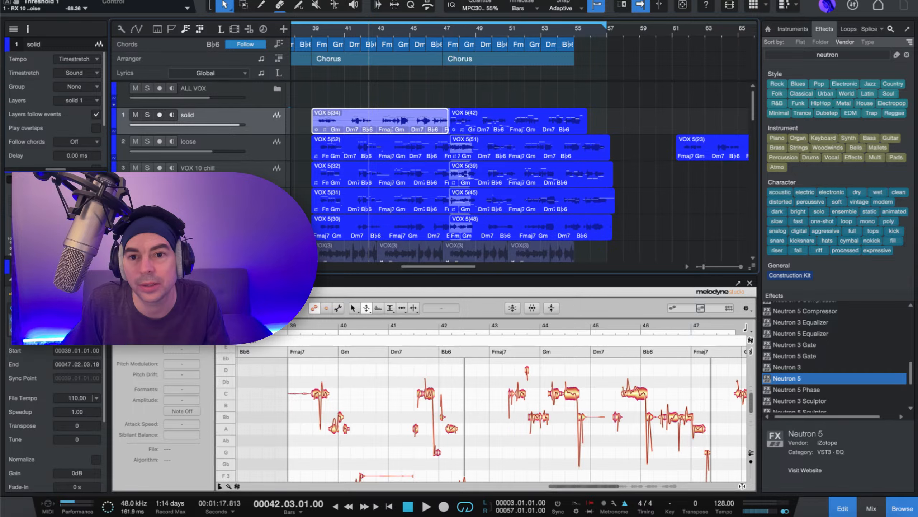
Step: Select the loose and VOX 10 chill tracks together and set their tempo mode to Timestretch
click(263, 175)
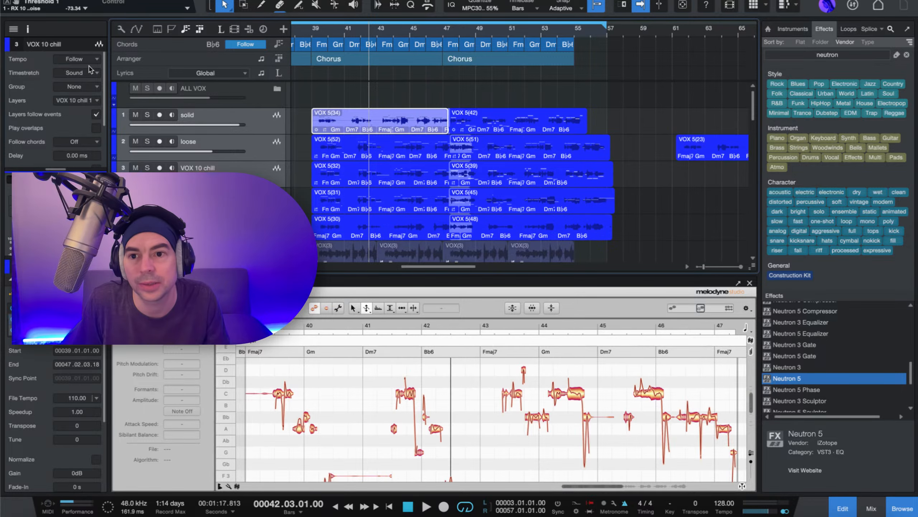
click(75, 59)
click(86, 95)
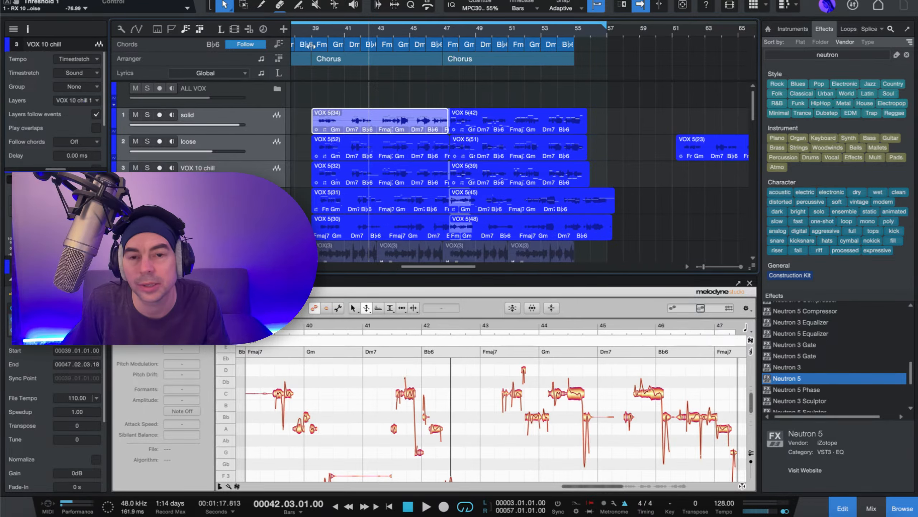
Step: Select the CHRSS, HARM and VOX BG tracks together and set their tempo mode to Timestretch
click(314, 32)
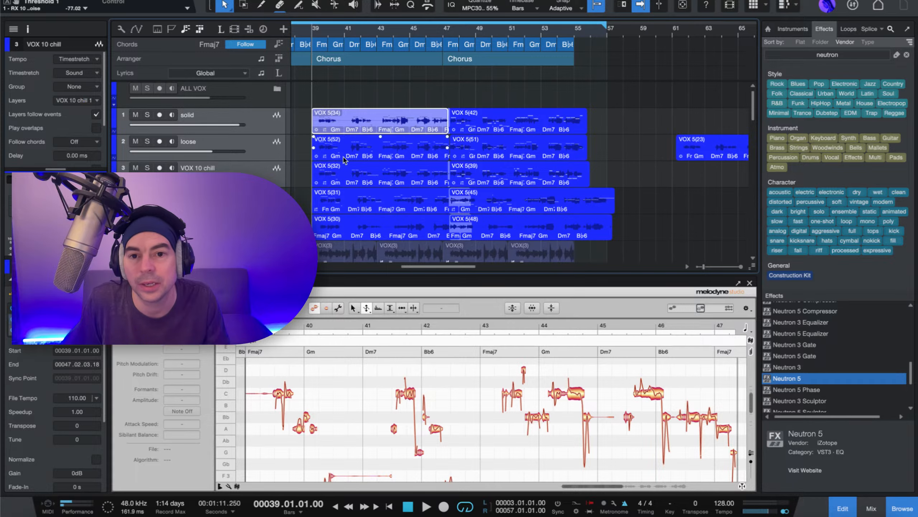
scroll(344, 161, down, 10)
scroll(393, 158, left, 15)
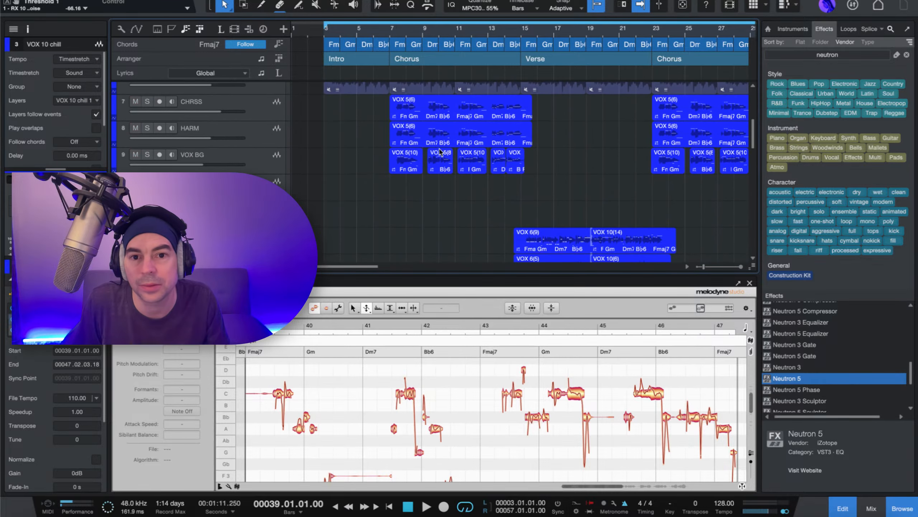
scroll(284, 148, up, 2)
click(266, 133)
shift+click(253, 179)
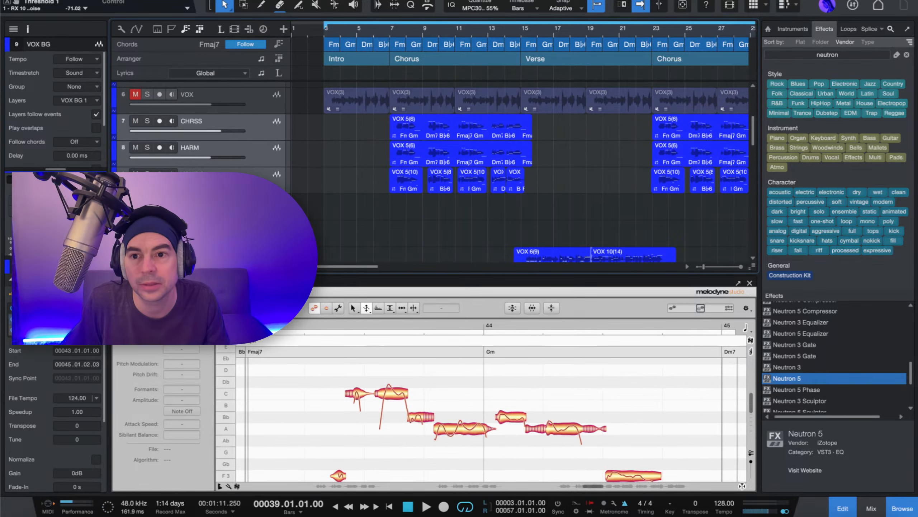
click(79, 59)
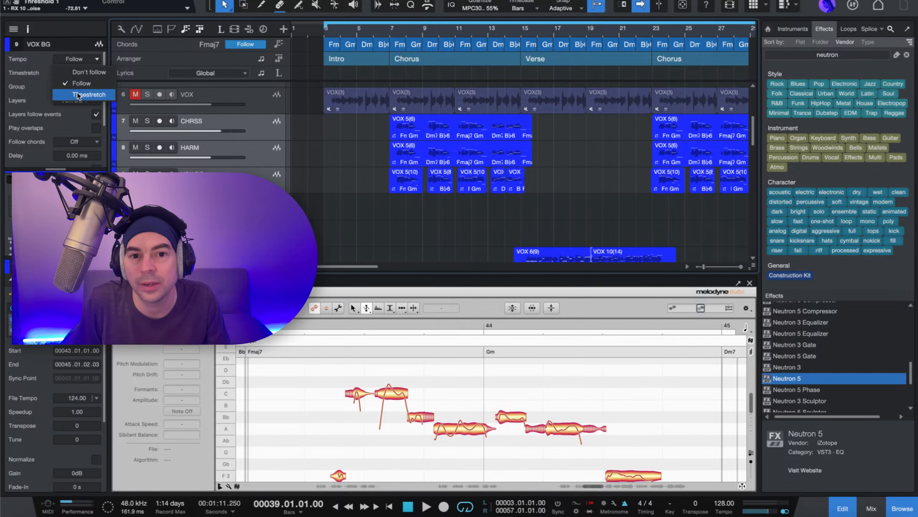
click(83, 88)
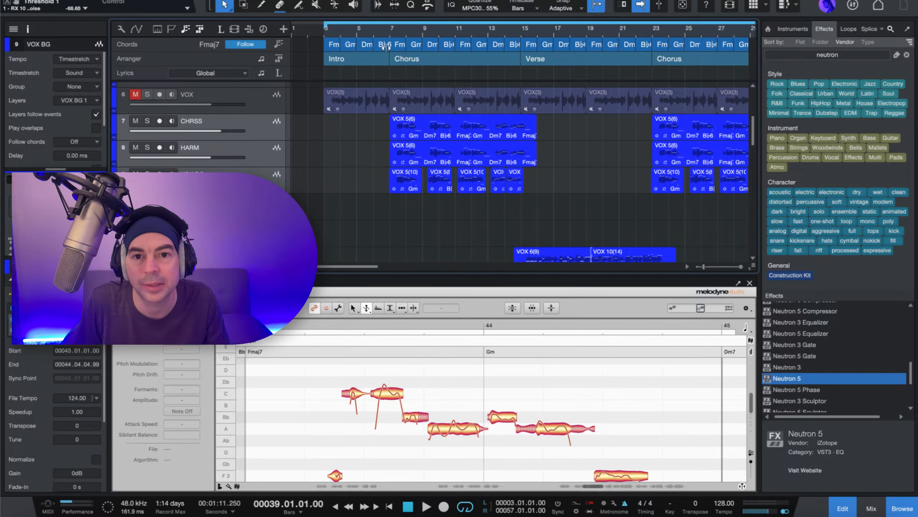
Step: Shift two first-chorus VOX BG clips slightly later: VOX 5(10) to start at 11.02.01.54 and VOX 5(8) at 9.02.03.16
click(391, 37)
key(e)
key(e)
key(e)
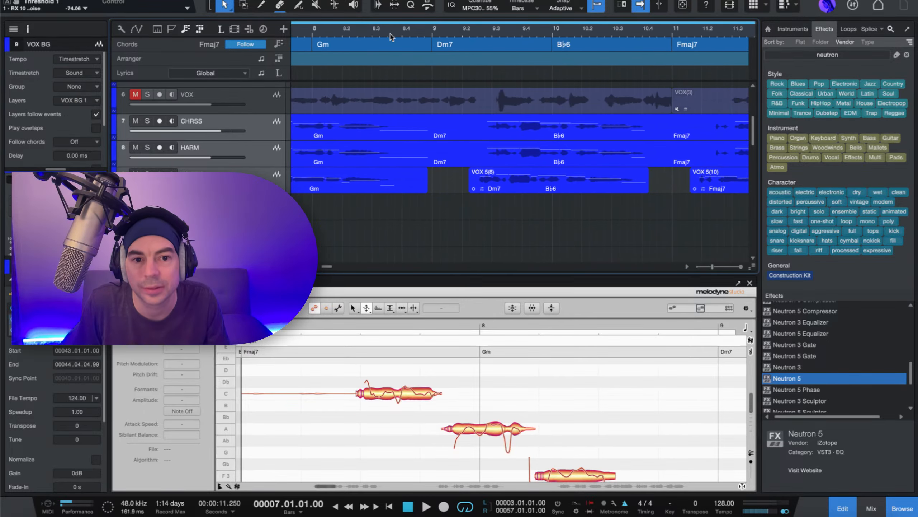
scroll(390, 36, right, 5)
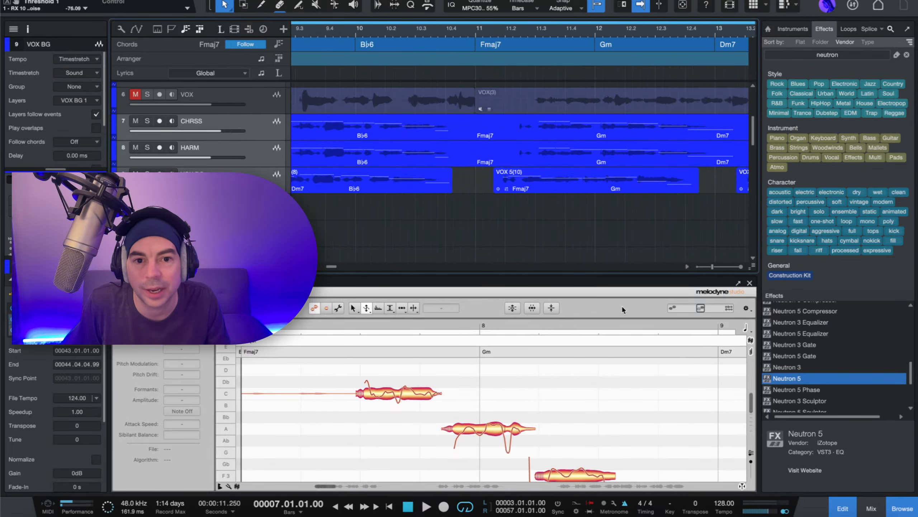
click(534, 189)
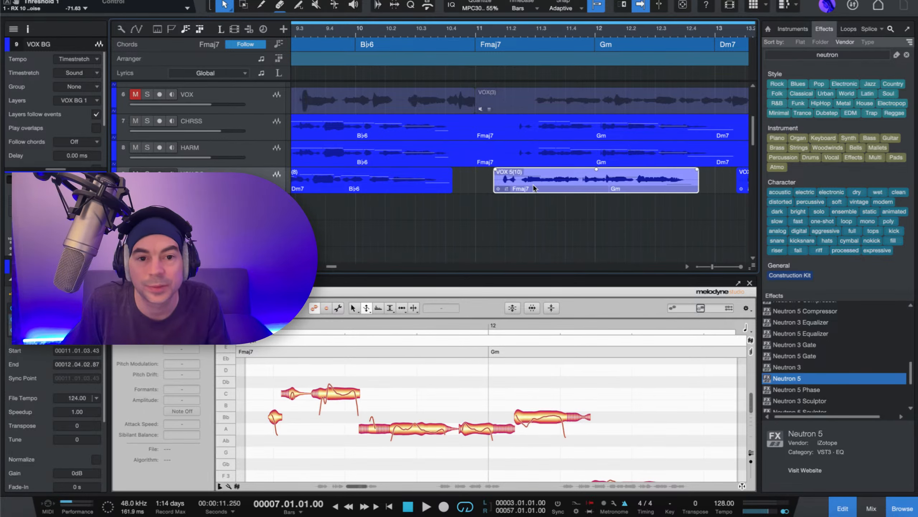
drag(534, 189, 541, 188)
scroll(506, 185, left, 5)
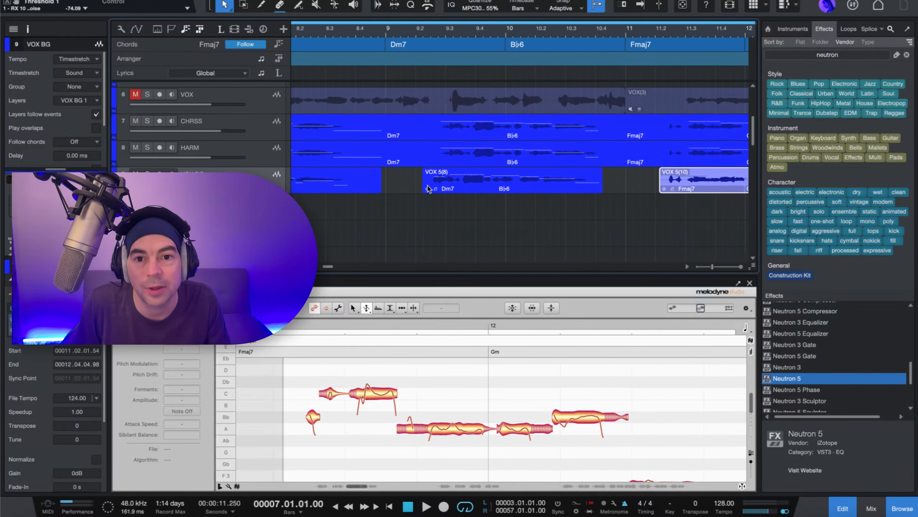
click(461, 181)
drag(461, 182, 470, 181)
Step: Position the last two VOX 5(8) clips of the first chorus on VOX BG to start at 14.02.02.97 and 13.02.03.27
scroll(471, 185, right, 15)
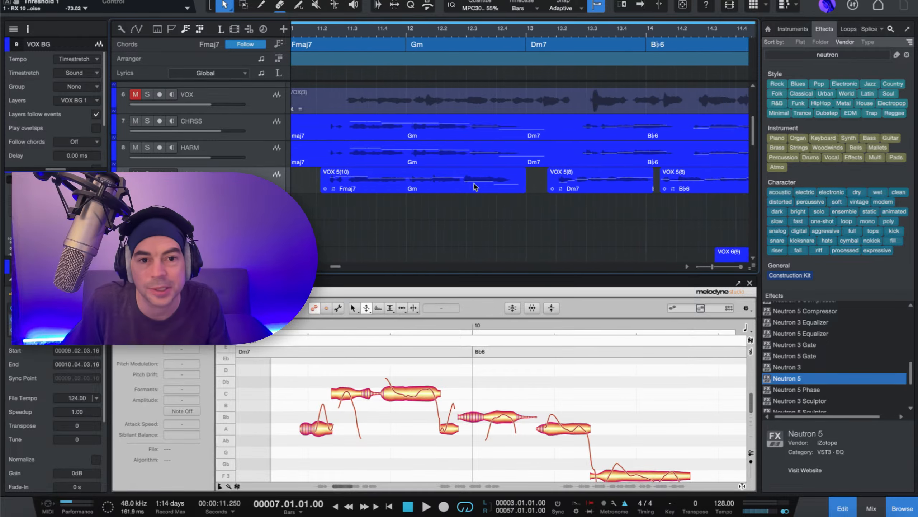
drag(687, 188, 466, 190)
scroll(433, 183, right, 5)
scroll(452, 192, right, 2)
click(502, 211)
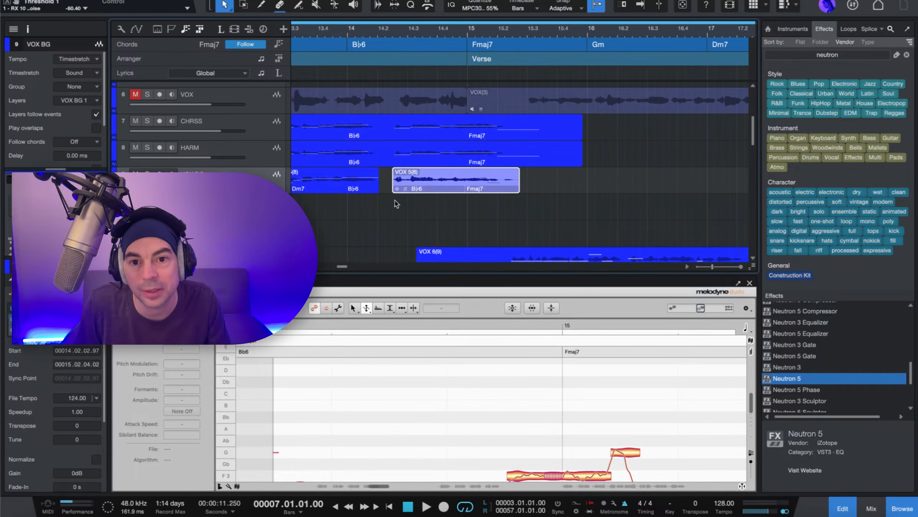
scroll(398, 201, left, 5)
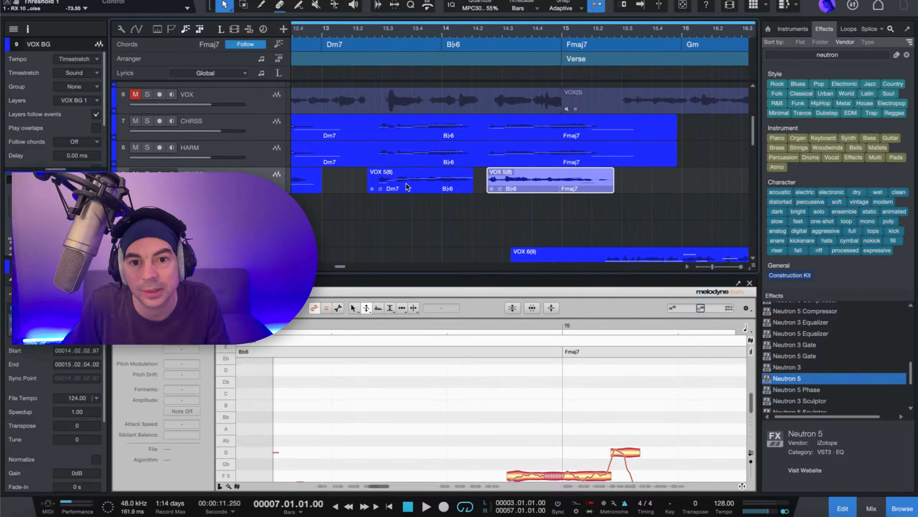
click(408, 186)
drag(407, 185, 408, 187)
Step: Move the second chorus's opening VOX 5(10) clip on VOX BG to start at 22.04.04.29
scroll(408, 187, right, 15)
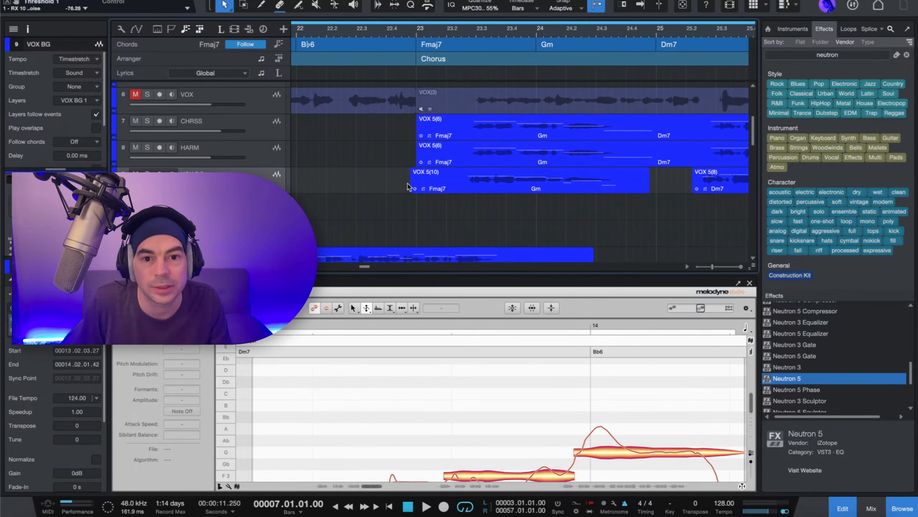
scroll(408, 187, right, 3)
click(409, 186)
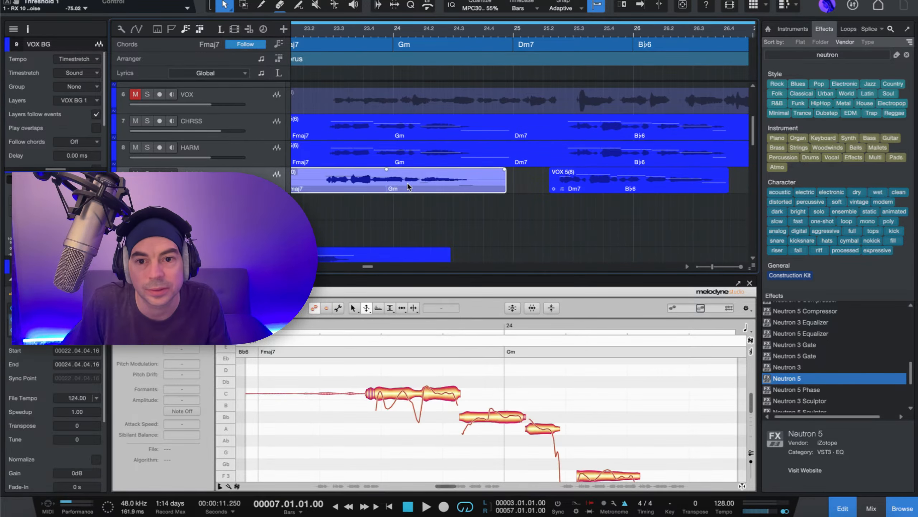
drag(410, 187, 414, 186)
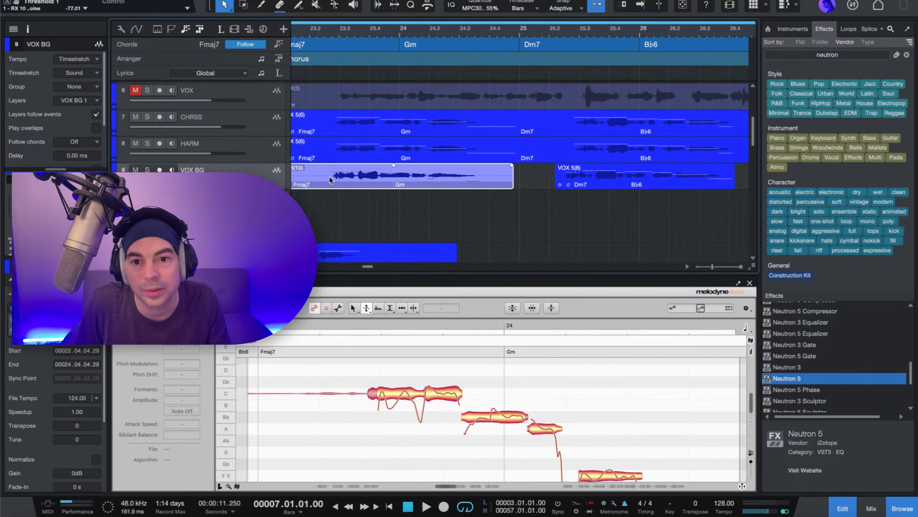
Step: Check how the VOX BG clips line up with CHRSS and HARM across the first chorus
scroll(330, 180, left, 20)
click(329, 180)
drag(356, 185, 357, 185)
scroll(497, 188, right, 5)
click(416, 185)
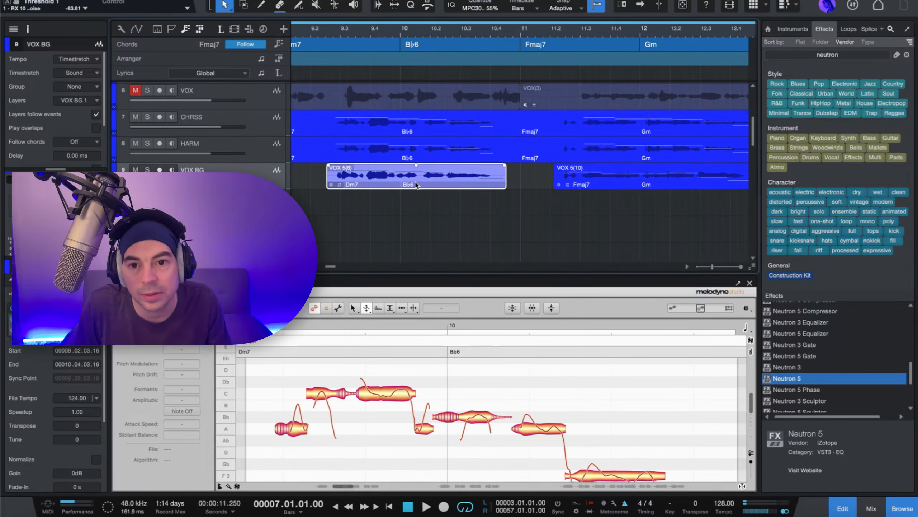
scroll(580, 191, right, 8)
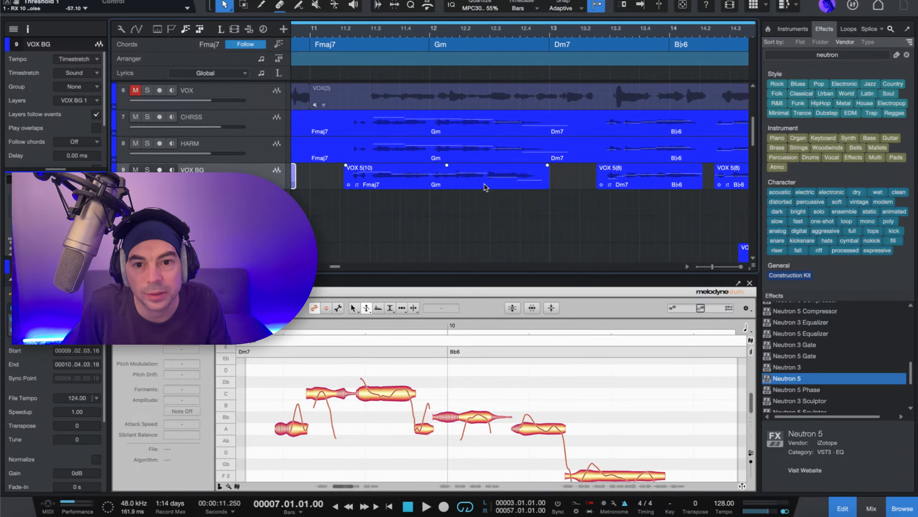
Step: Play the first chorus from bar 7 to hear the background vocals, and stop playback in bar 11
key(space)
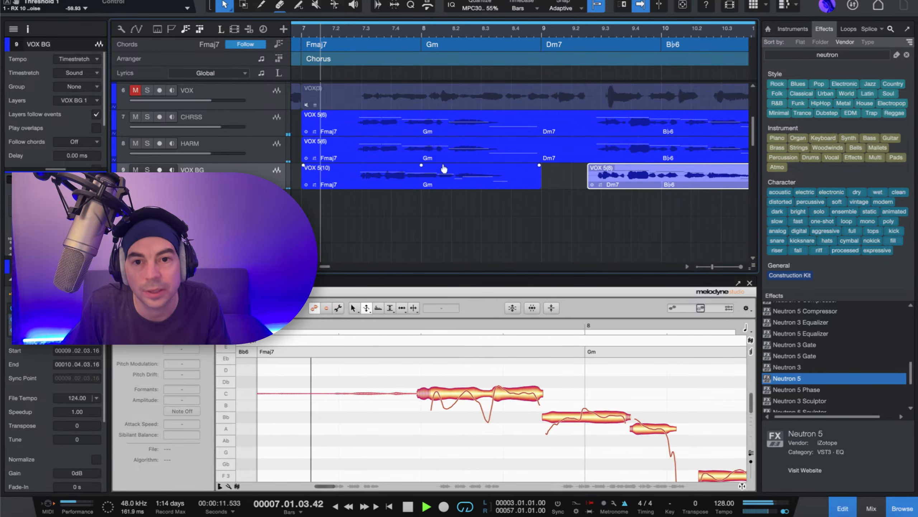
key(w)
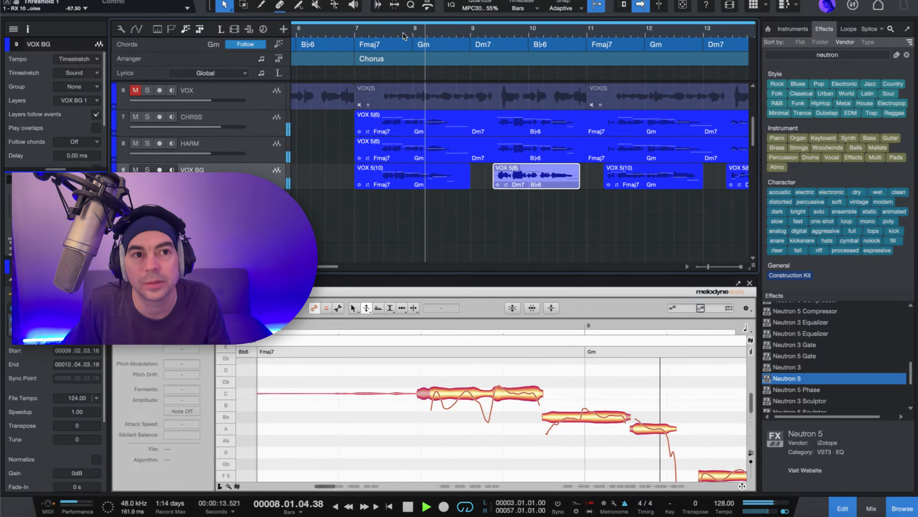
scroll(469, 131, up, 2)
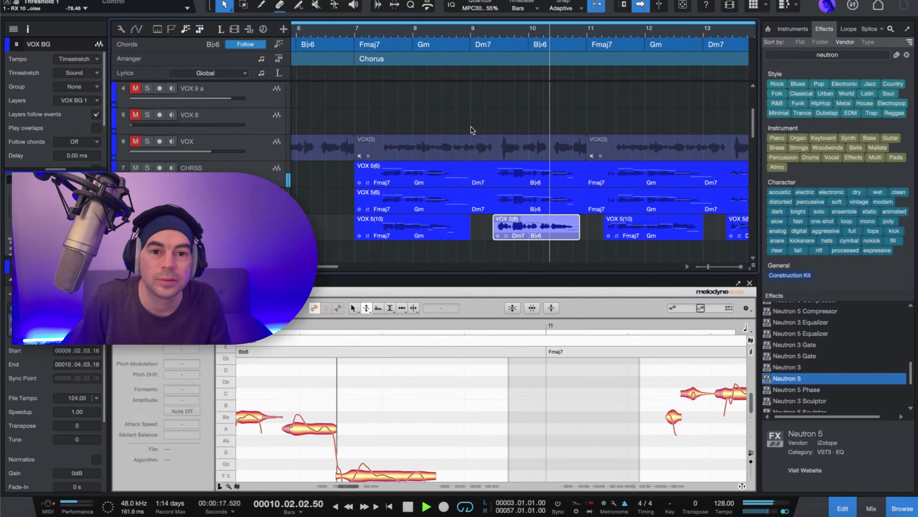
scroll(467, 139, right, 5)
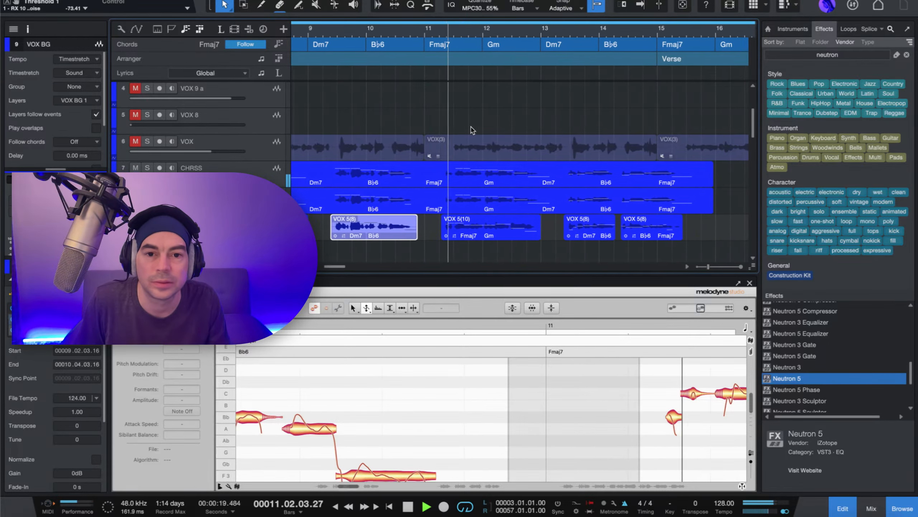
key(space)
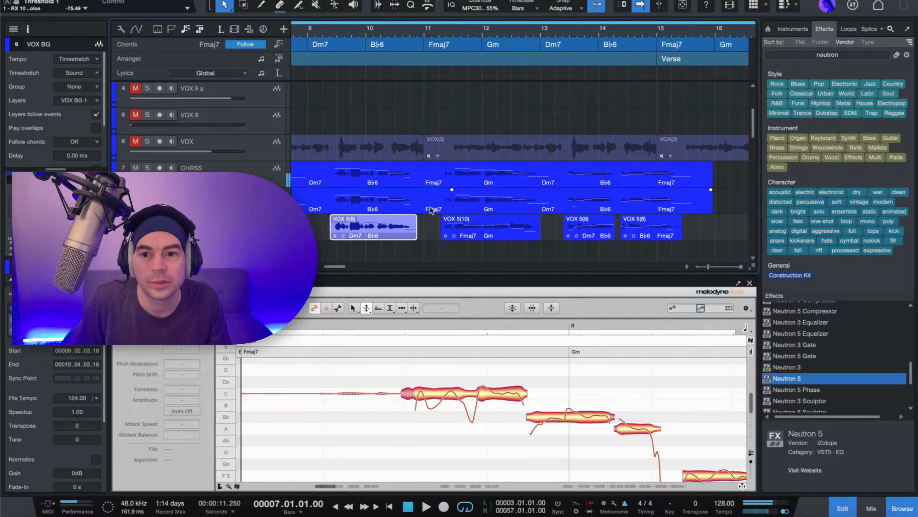
Step: Select the HARM clip of the first chorus and check the HARM track's timestretch options
click(464, 207)
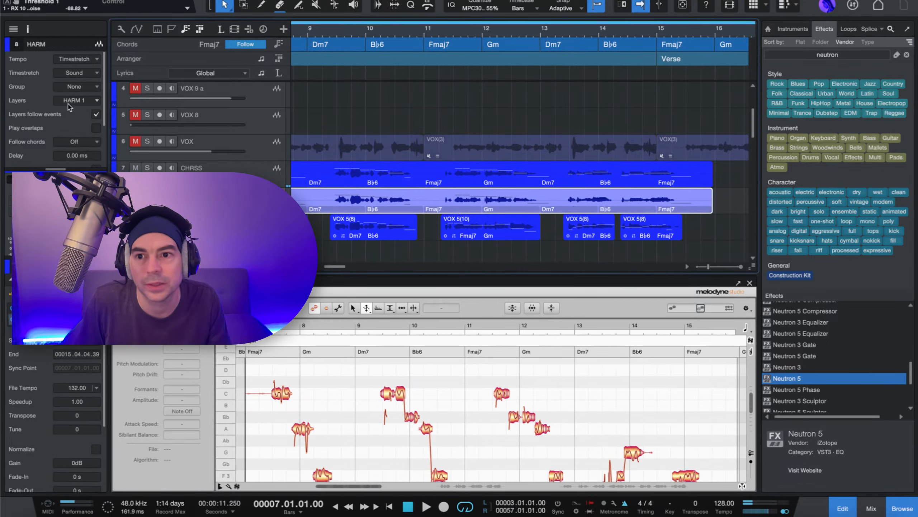
click(70, 74)
click(70, 74)
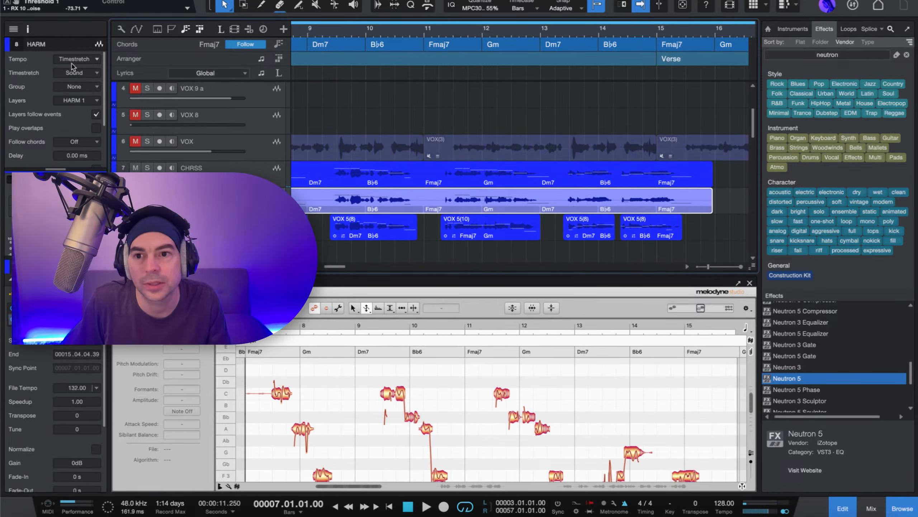
click(71, 75)
click(74, 99)
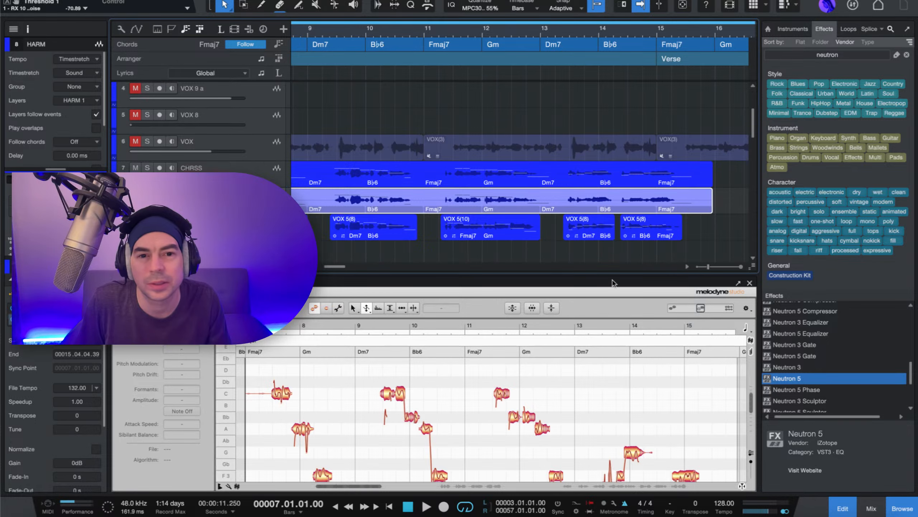
Step: Play the first chorus from bar 7 twice while looking over the vocal and bass tracks, stopping playback each time
scroll(519, 229, up, 4)
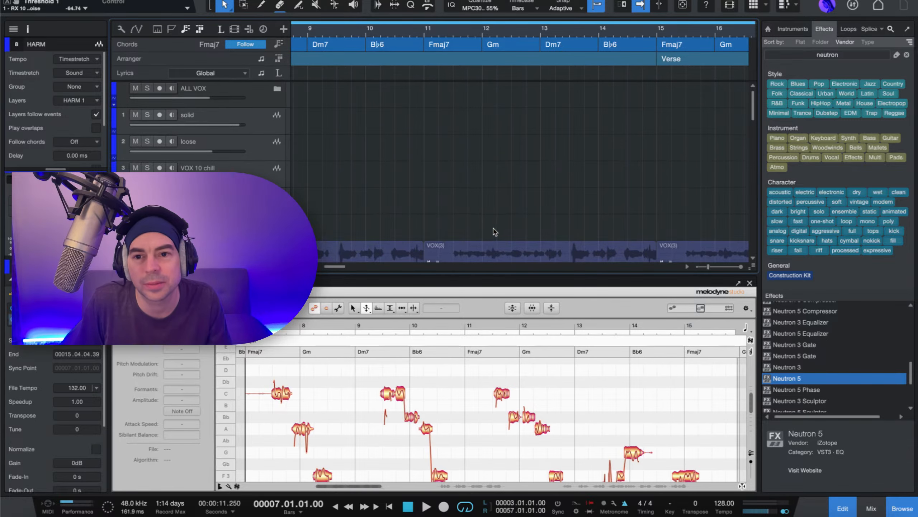
scroll(517, 232, down, 7)
scroll(494, 231, up, 1)
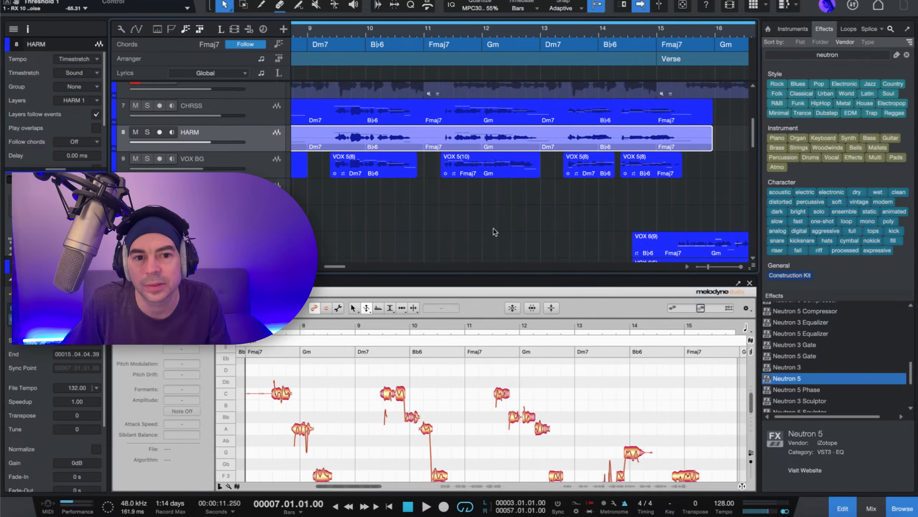
key(space)
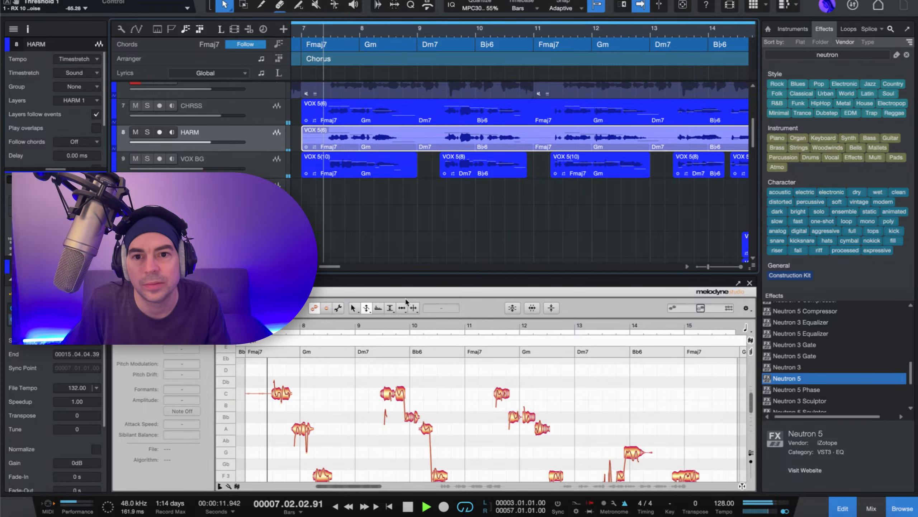
scroll(387, 217, up, 7)
scroll(389, 174, down, 15)
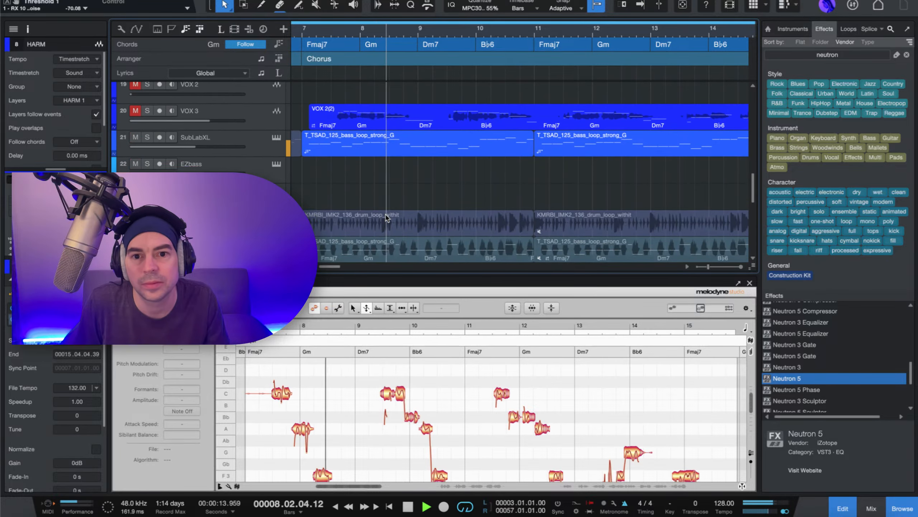
key(space)
scroll(375, 32, down, 8)
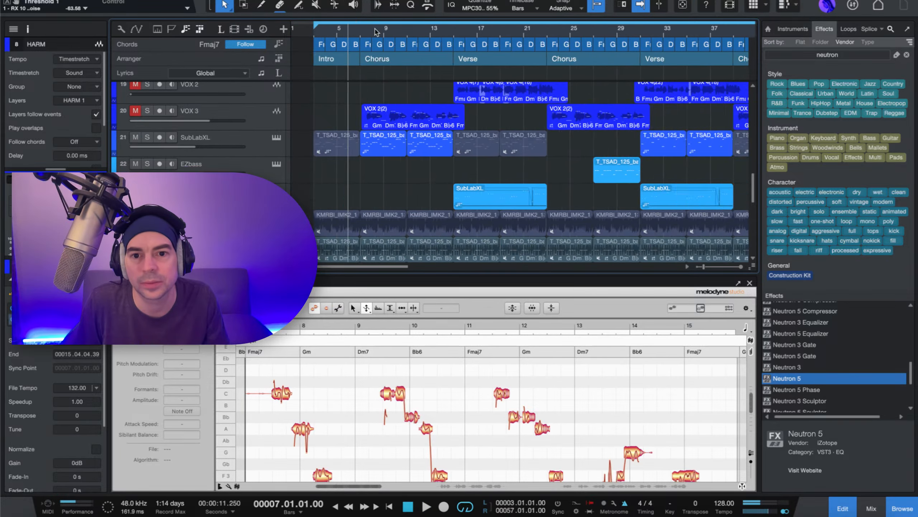
key(space)
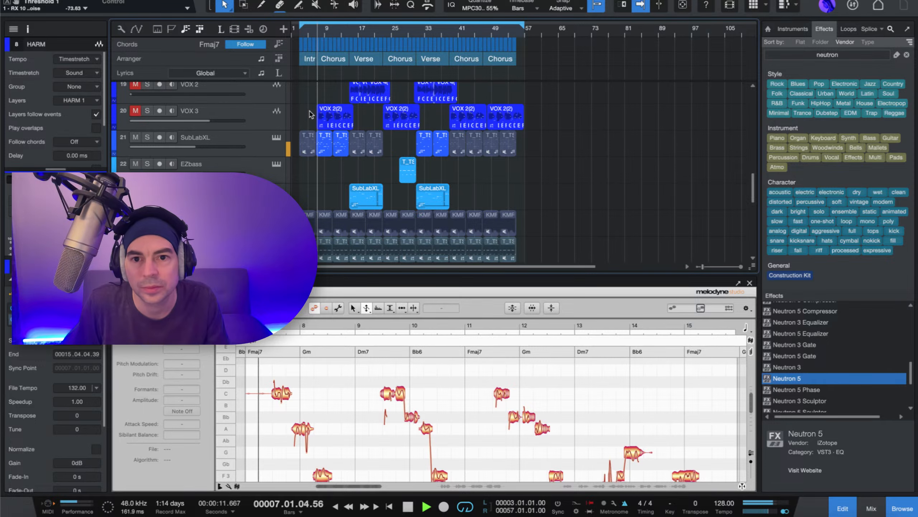
scroll(307, 110, up, 2)
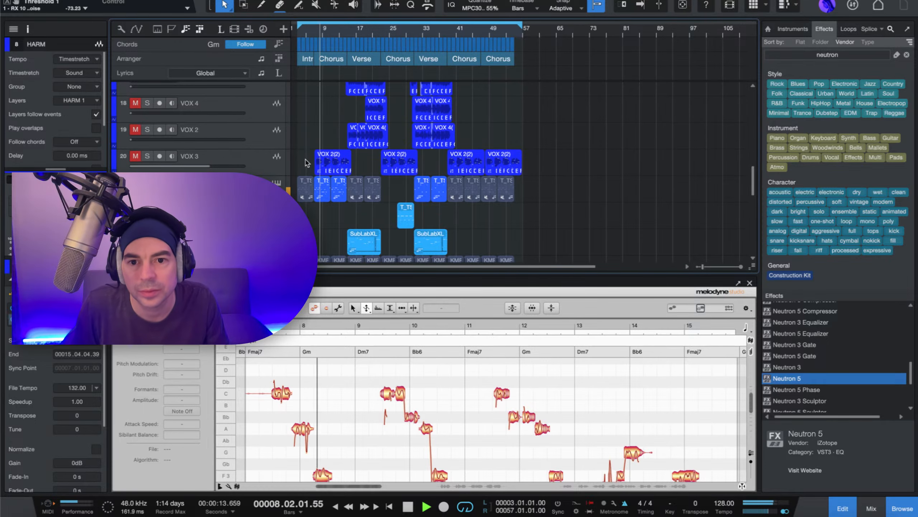
key(space)
Step: Select the CHRSS, HARM and VOX BG clips of the first two choruses and switch their tempo mode to Don't follow, then back to Timestretch
scroll(306, 164, up, 10)
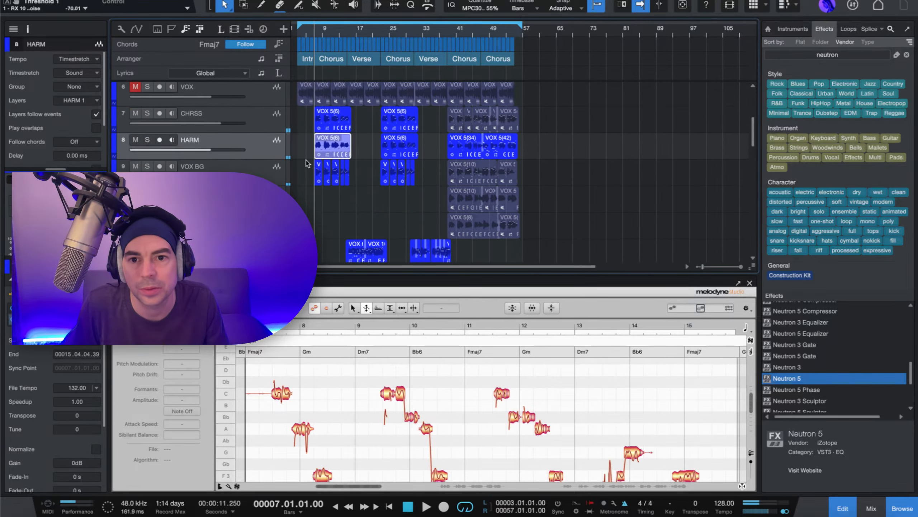
drag(307, 239, 436, 167)
click(67, 66)
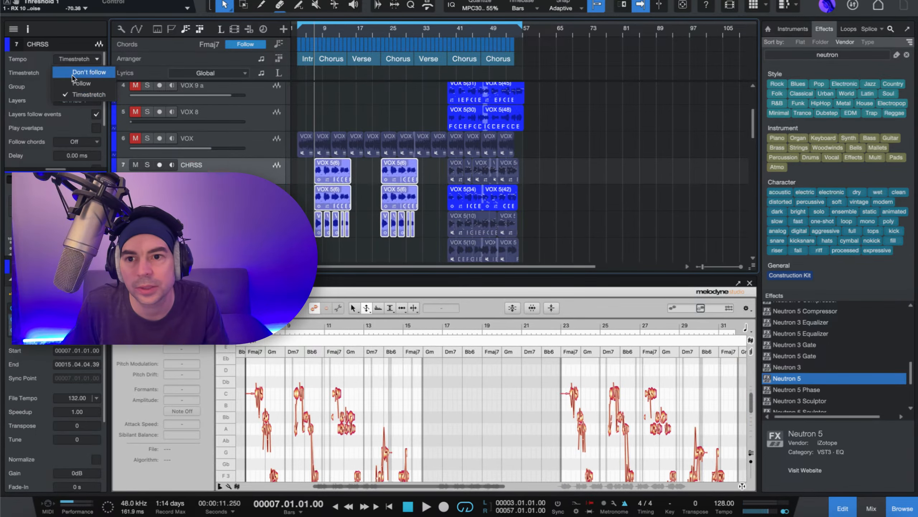
click(75, 76)
click(77, 58)
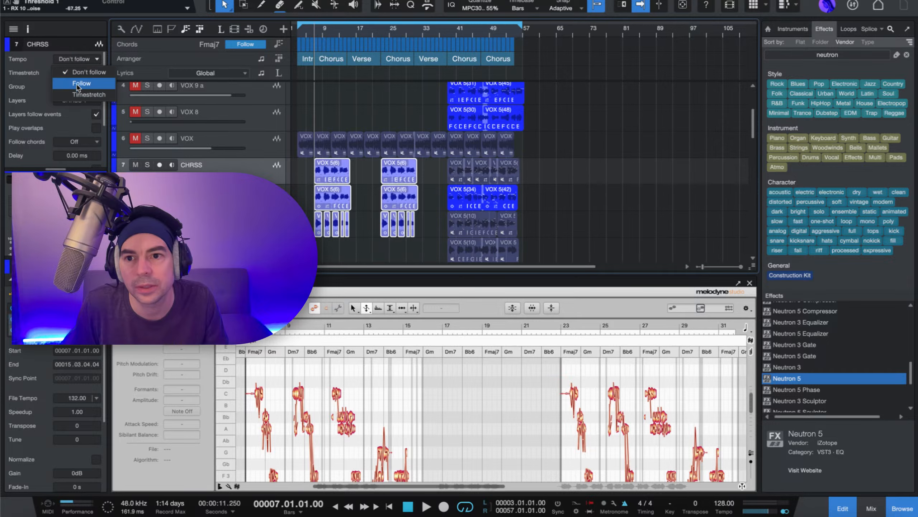
click(74, 85)
click(669, 195)
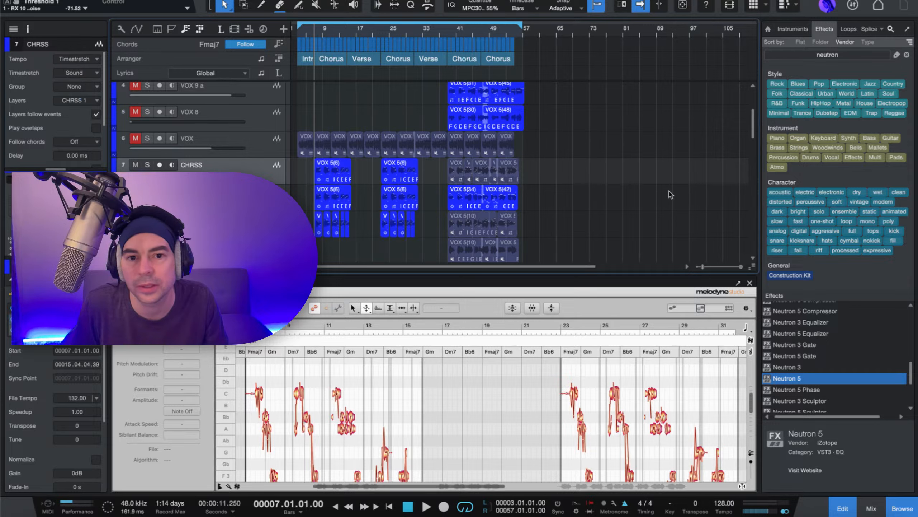
Step: Select the HARM clips of the last two choruses and play from bar 40 to hear their timing, then stop playback
drag(582, 200, 445, 203)
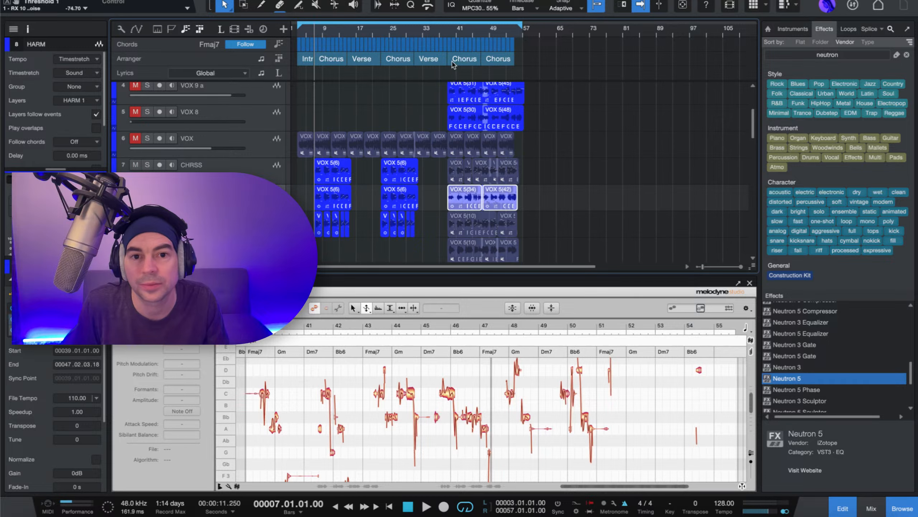
click(452, 32)
key(space)
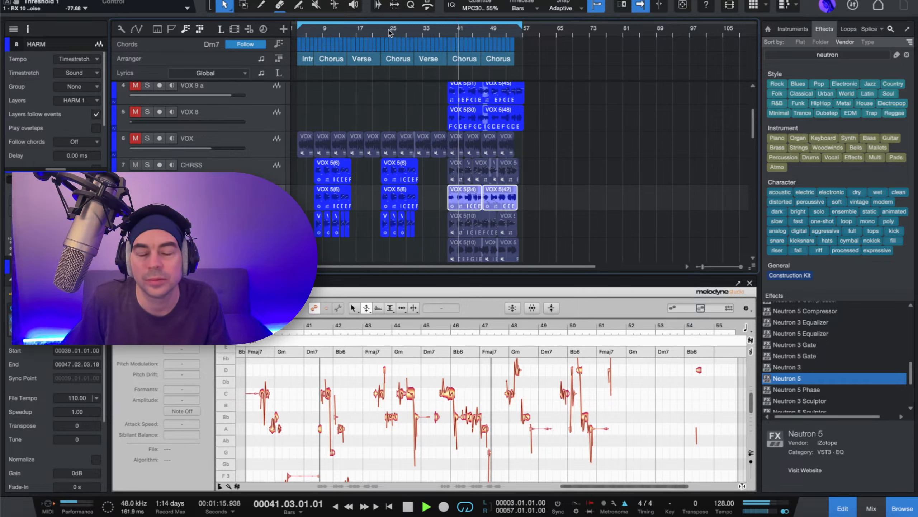
key(space)
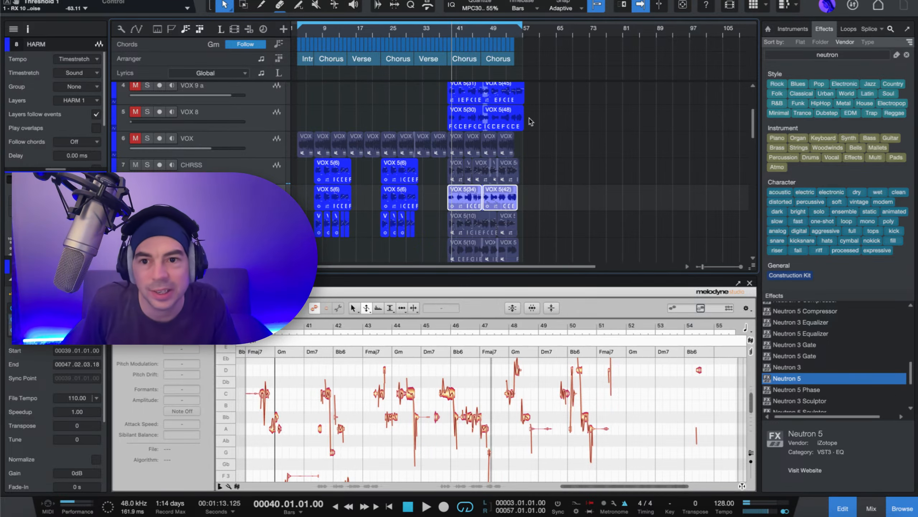
Step: Select the solid, loose and VOX 10 chill clips and switch the tempo mode to Don't follow, then back to Timestretch
scroll(563, 138, up, 4)
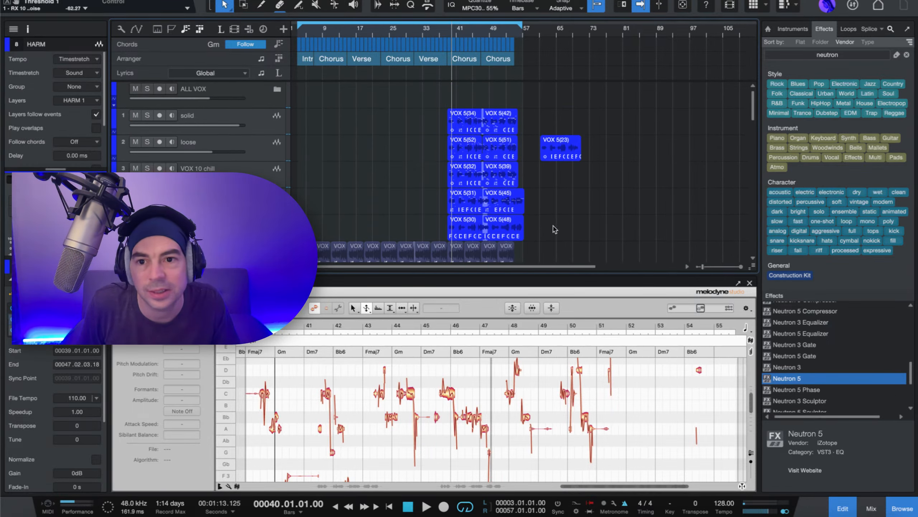
drag(565, 188, 390, 81)
click(75, 65)
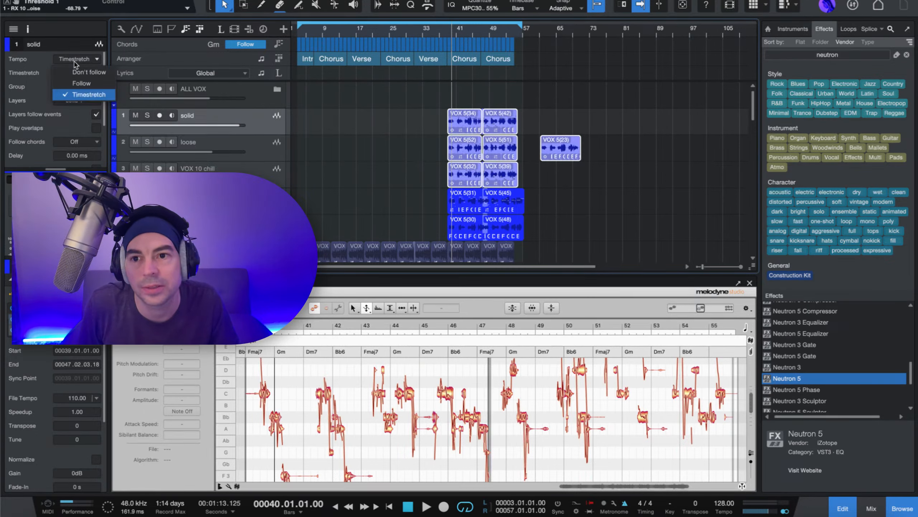
click(75, 97)
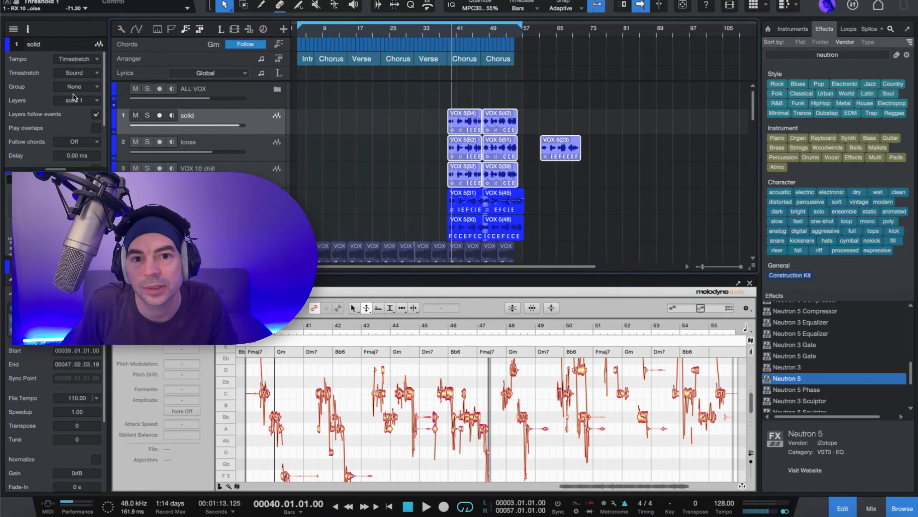
click(61, 62)
click(70, 73)
click(72, 60)
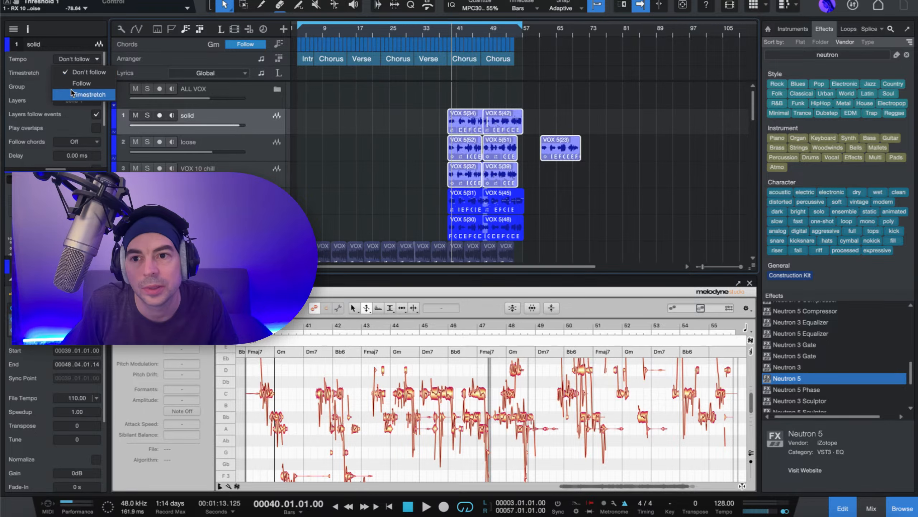
click(72, 94)
Step: Play the last choruses from bar 38 and again from bar 41 to hear the vocals, stopping playback each time
click(443, 30)
key(space)
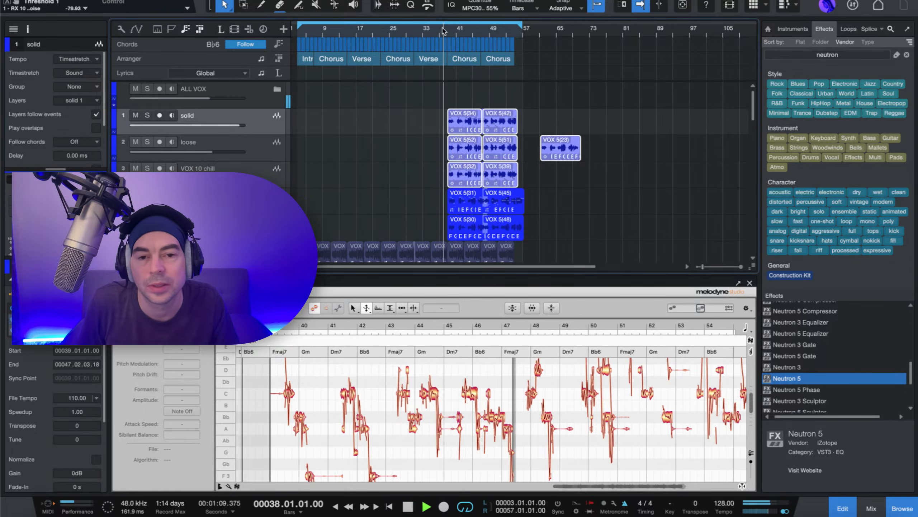
scroll(443, 30, up, 8)
scroll(443, 30, right, 5)
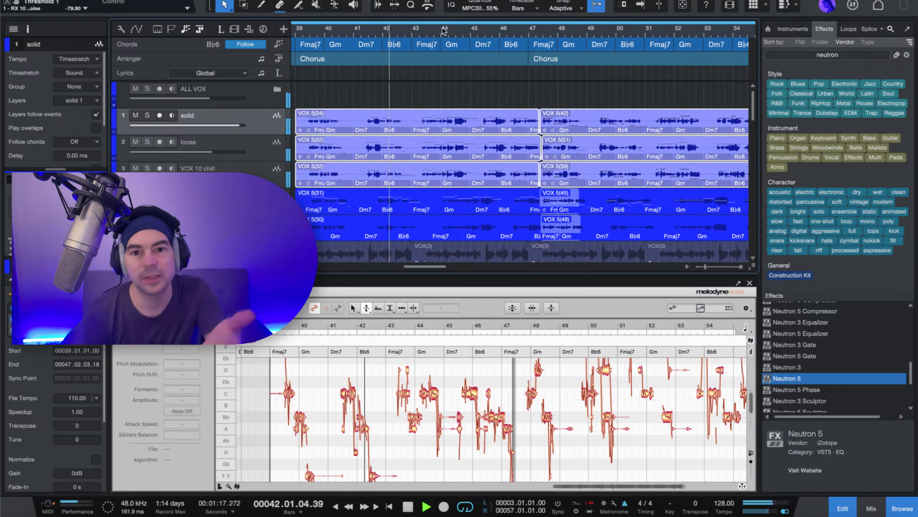
key(space)
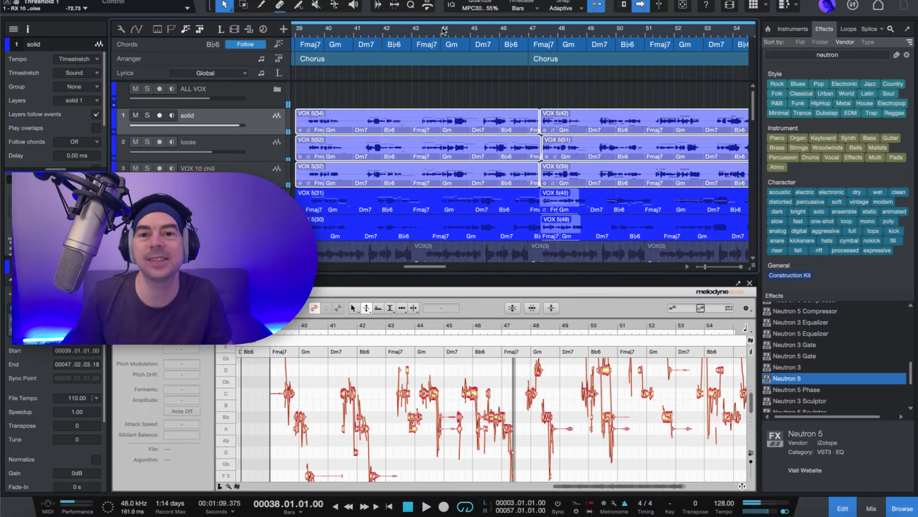
click(356, 30)
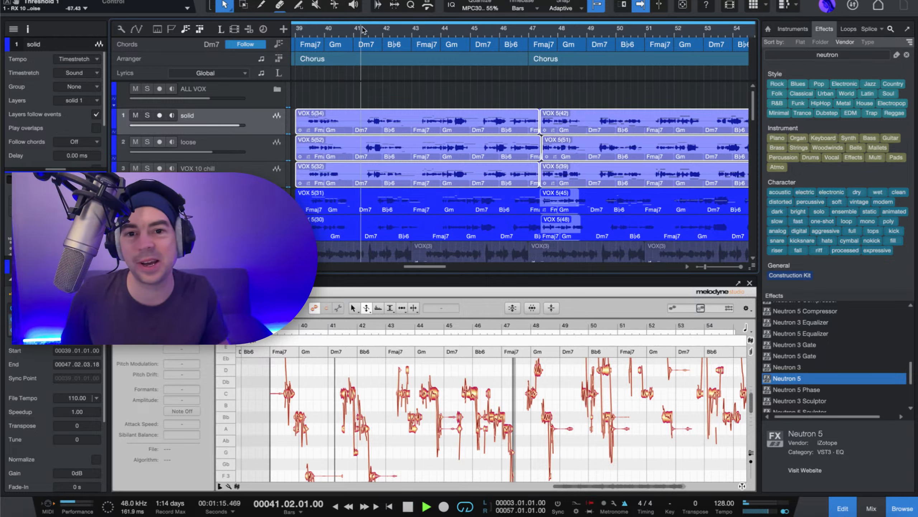
key(space)
key(space)
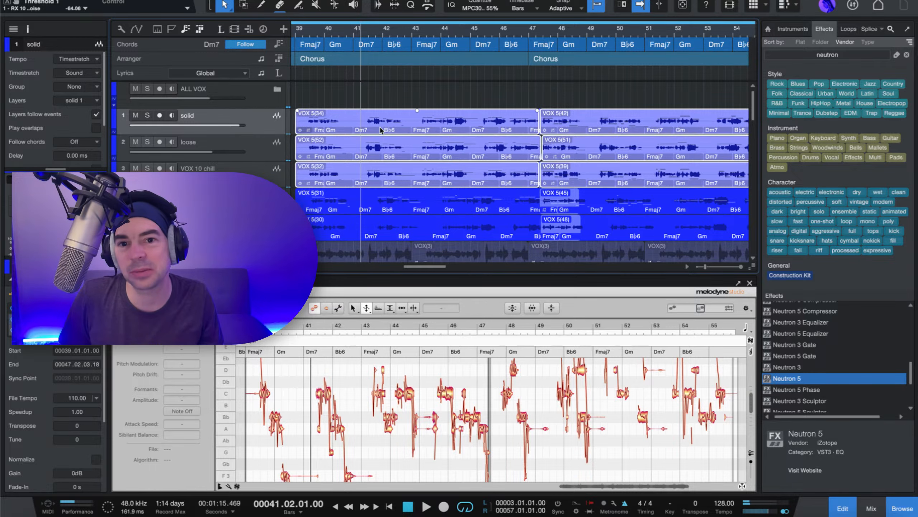
Step: Load the solid track's VOX 5(34) clip from the third chorus into VocAlign Ultra as the guide
click(449, 113)
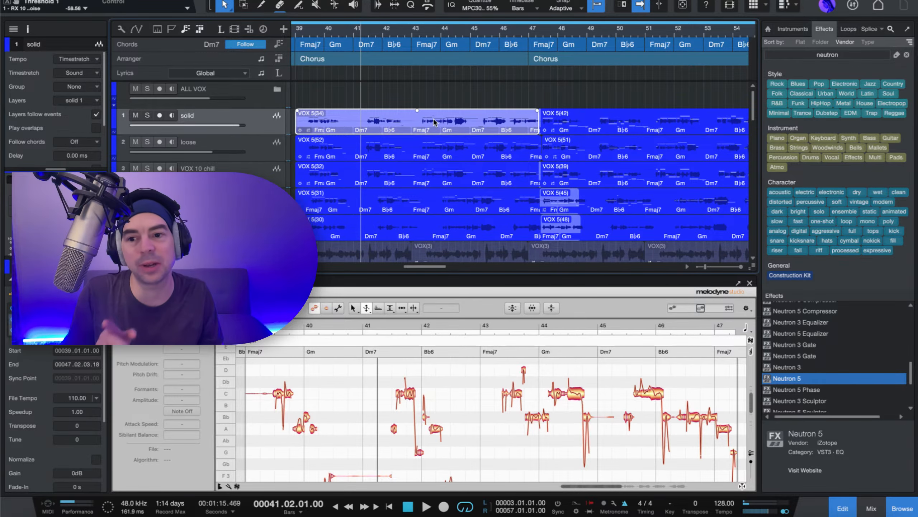
click(184, 283)
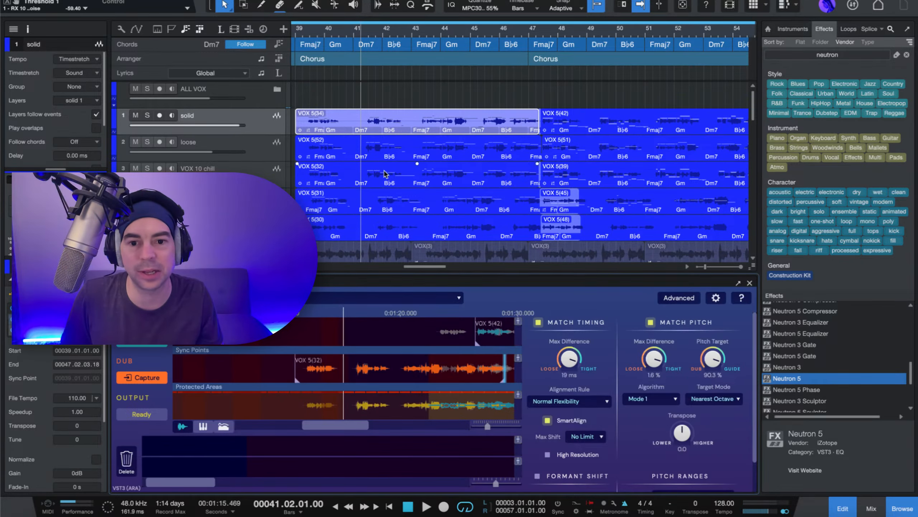
drag(398, 122, 394, 338)
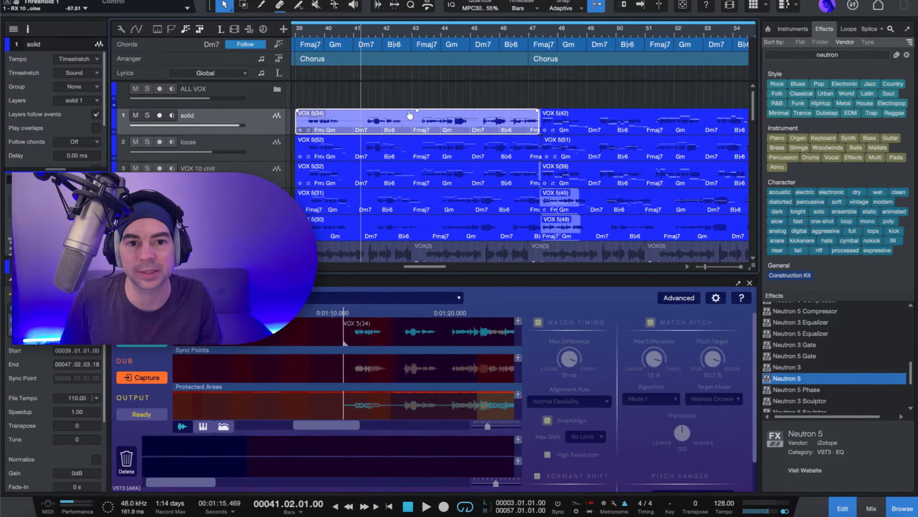
Step: Add the solid track's VOX 5(42) clip from the last chorus as a VocAlign guide, undoing the accidental clip placement in the arrangement
scroll(410, 115, right, 5)
click(427, 120)
scroll(427, 120, down, 1)
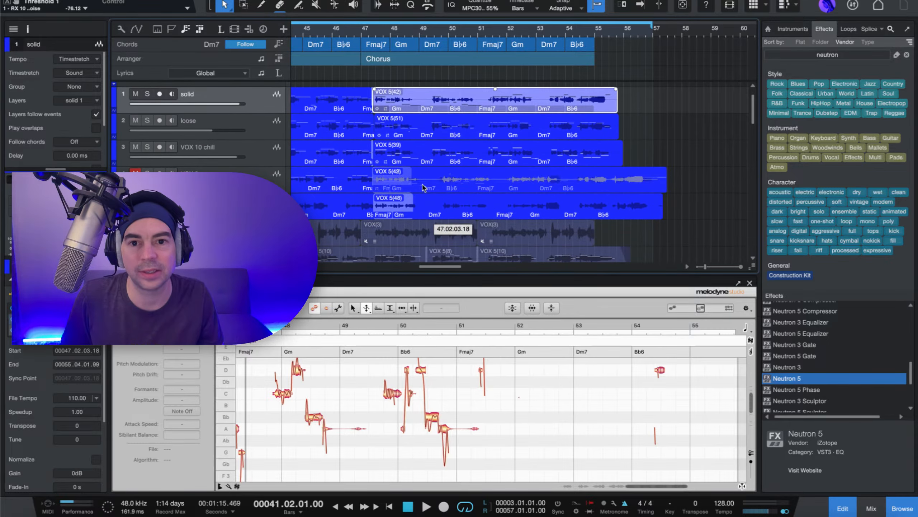
drag(425, 106, 459, 96)
key(ctrl+z)
key(f)
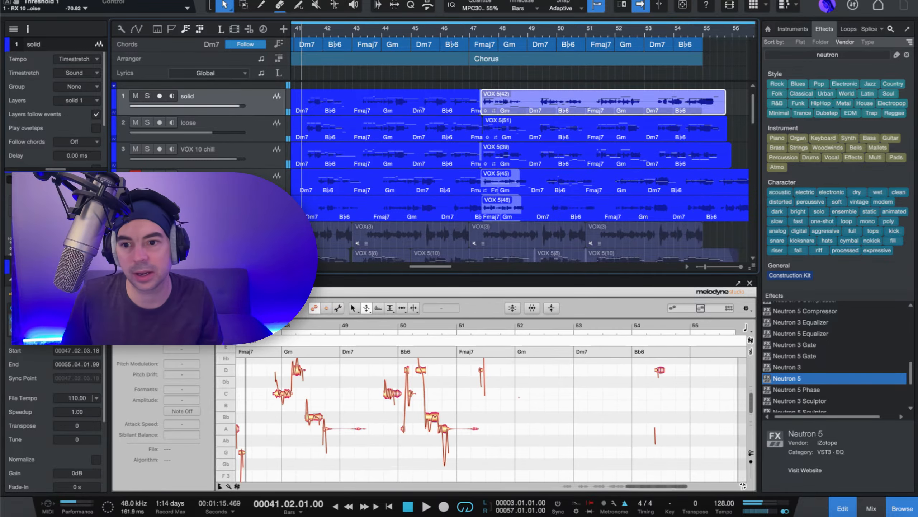
click(202, 283)
click(520, 104)
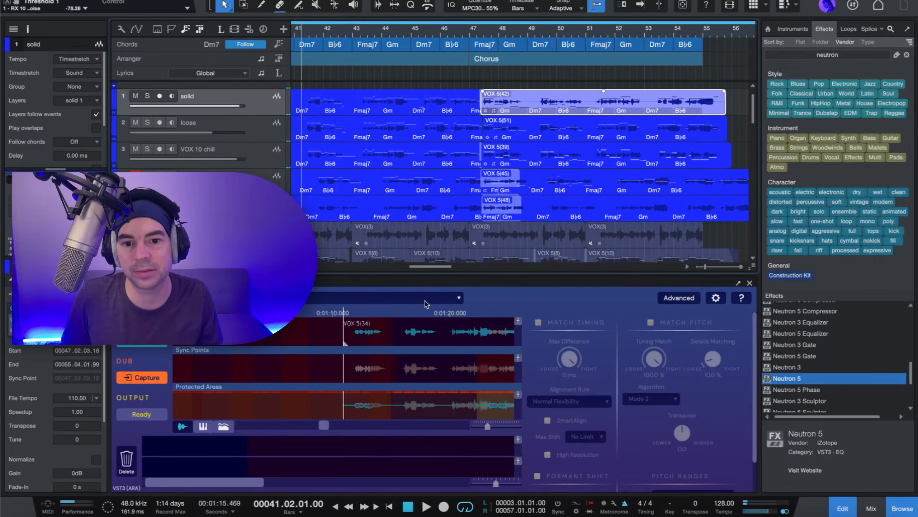
drag(426, 339, 429, 335)
Step: Add the loose and VOX 10 chill clips of the last two choruses as VocAlign dubs to align them to the solid guide
click(412, 128)
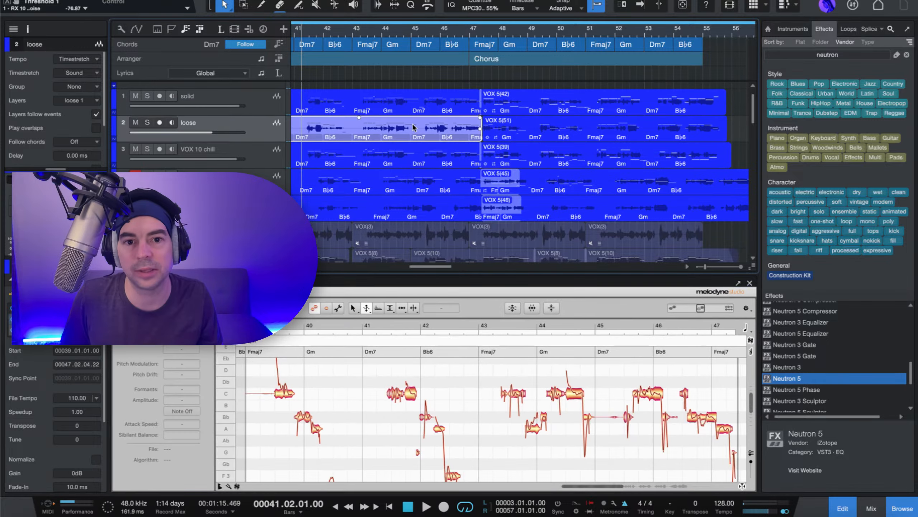
click(276, 177)
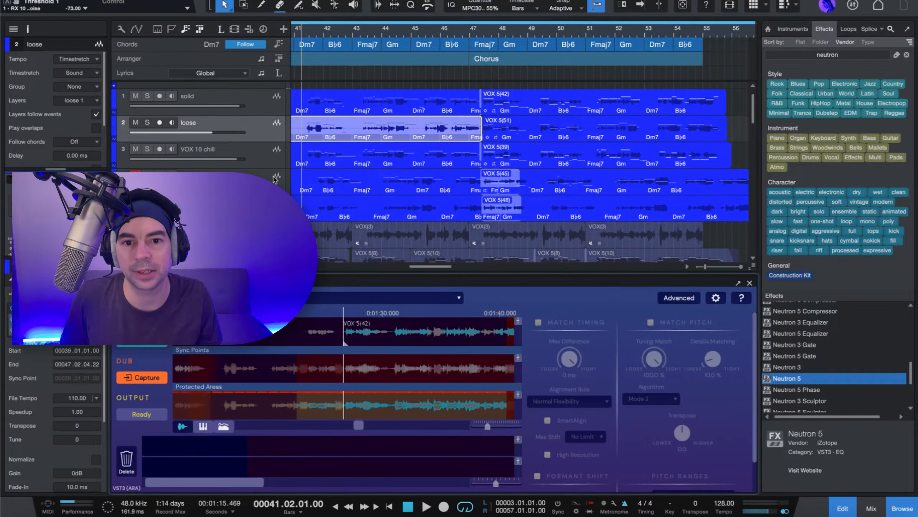
drag(357, 133, 355, 318)
drag(353, 376, 353, 377)
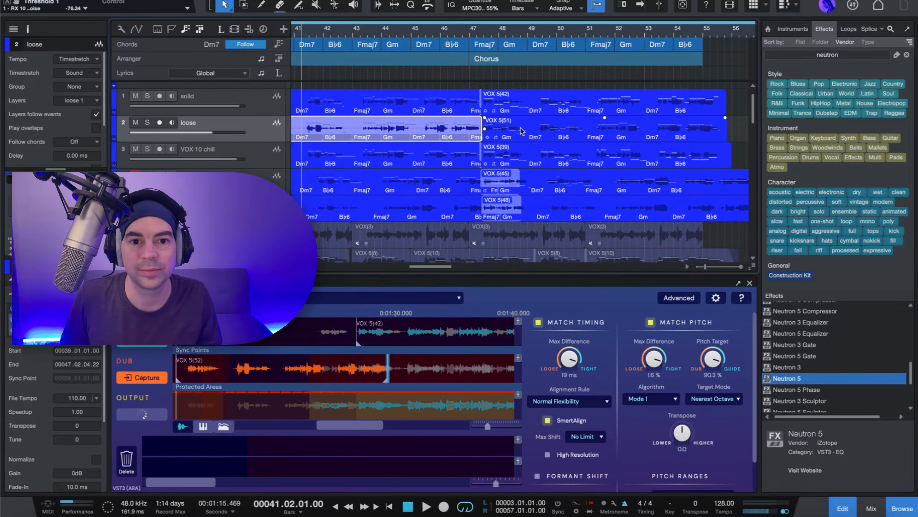
click(499, 132)
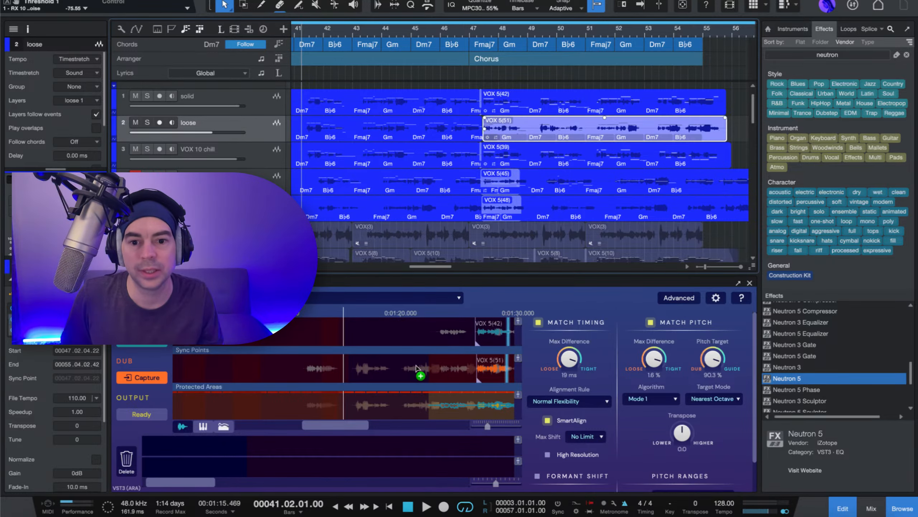
drag(417, 368, 417, 368)
click(367, 157)
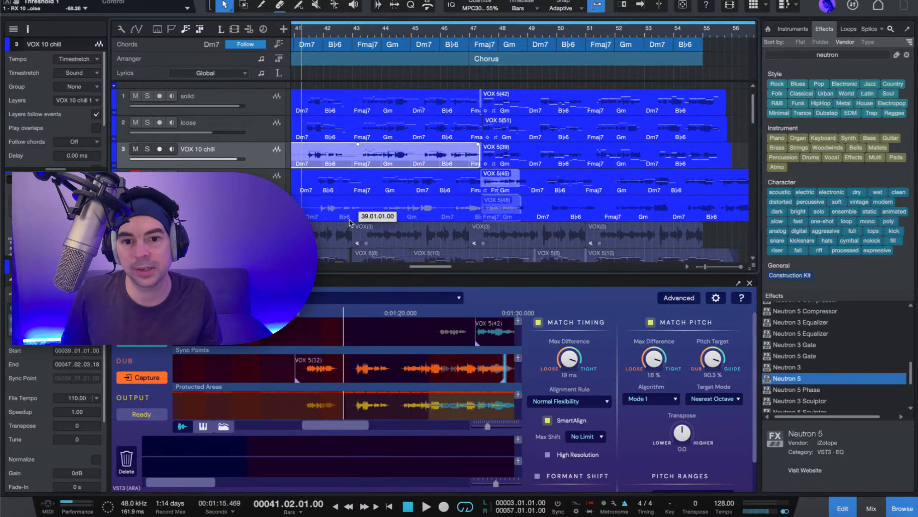
click(540, 162)
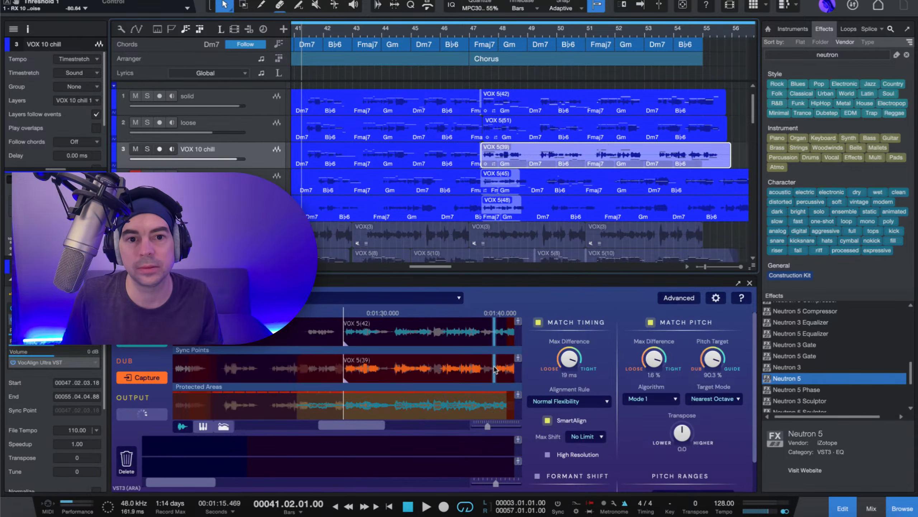
Step: Load the second chorus's CHRSS clip into VocAlign Ultra as the guide, with the playhead placed at bar 24
scroll(468, 37, down, 6)
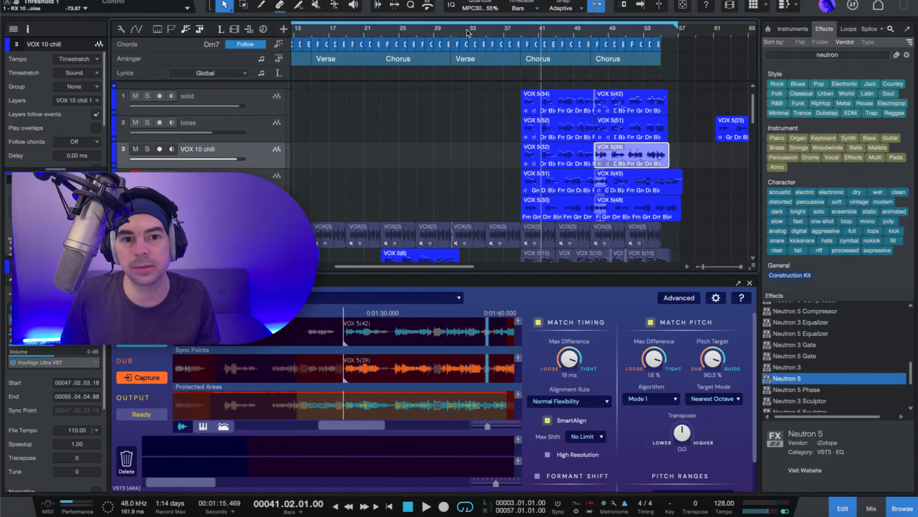
scroll(452, 99, down, 4)
scroll(451, 99, down, 2)
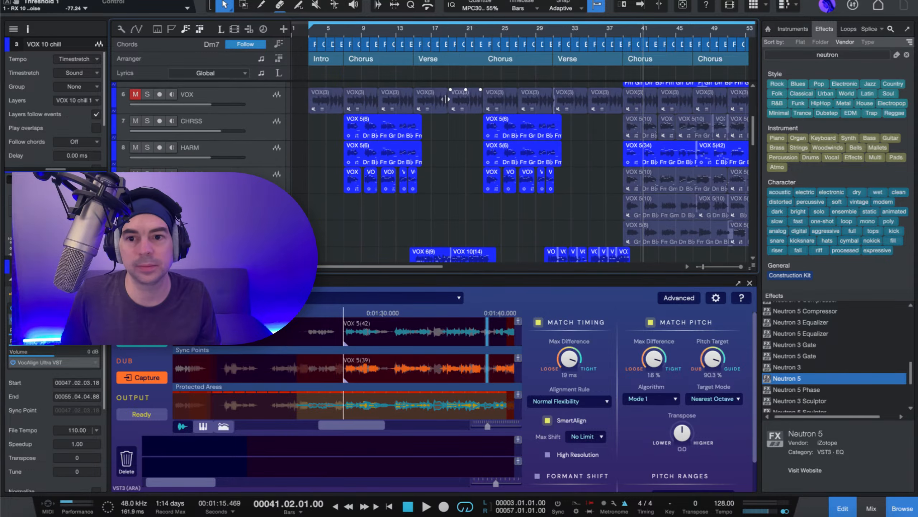
click(262, 133)
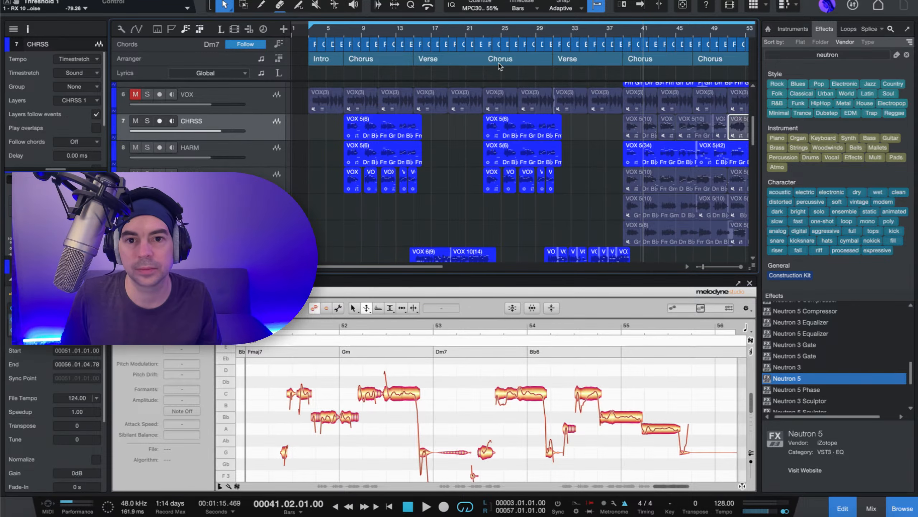
click(491, 35)
click(532, 136)
click(527, 133)
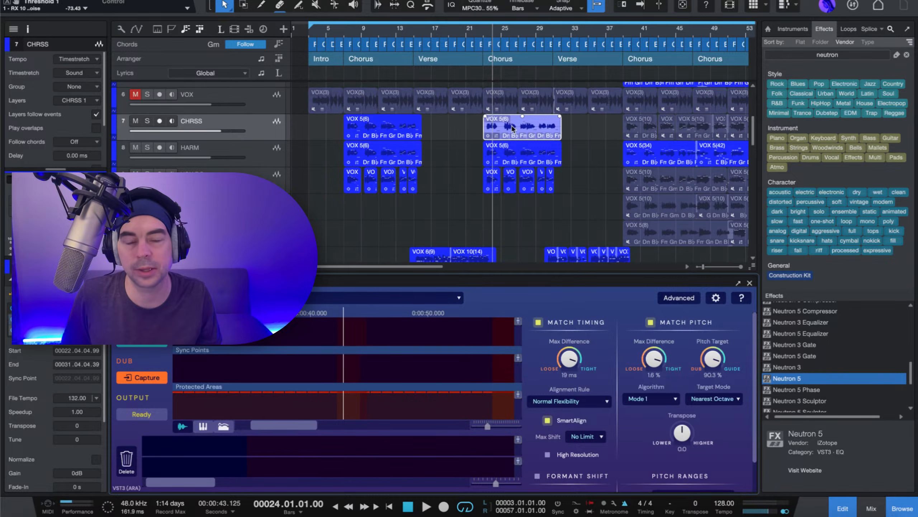
drag(461, 339, 464, 329)
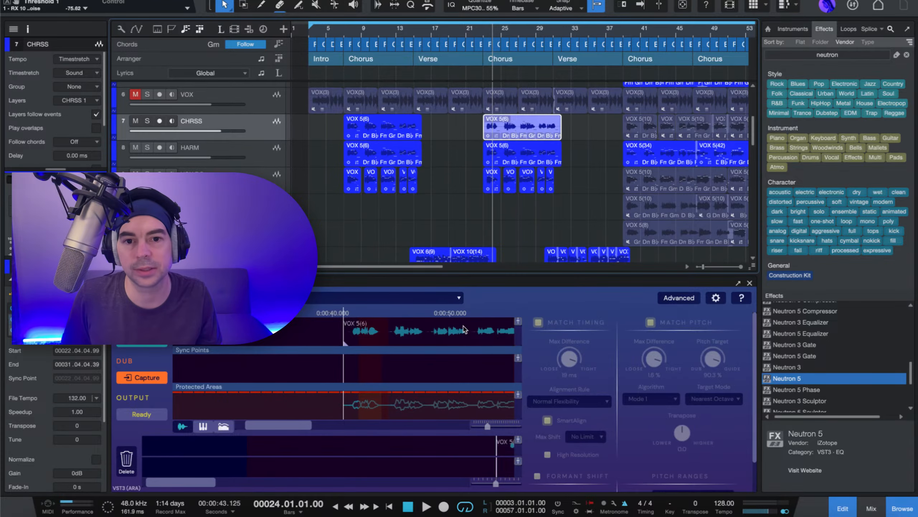
Step: Select the second chorus's HARM clip and find VocAlign Ultra VST by searching the effects for "vocalign"
click(508, 157)
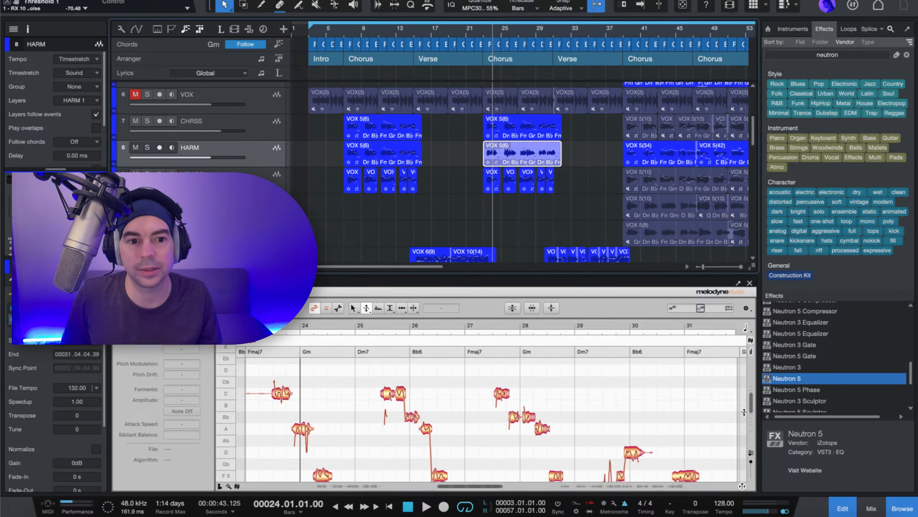
click(852, 56)
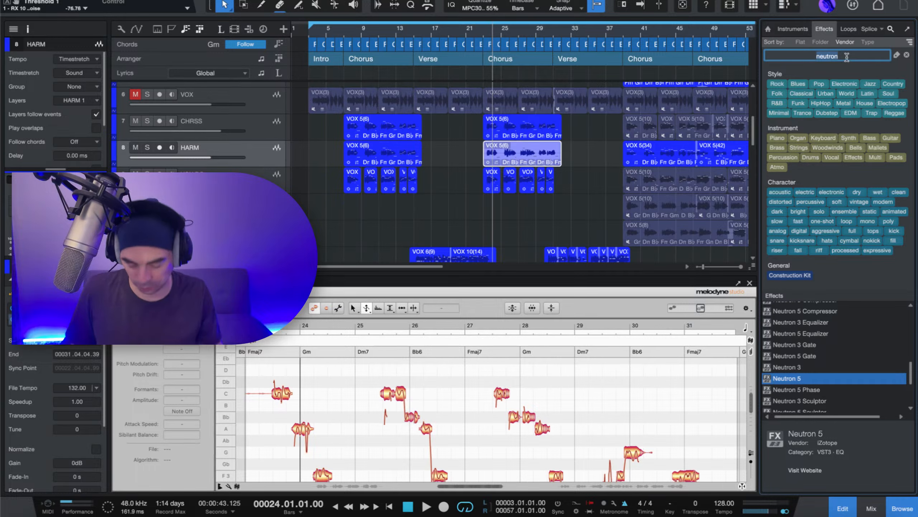
text(vocalign)
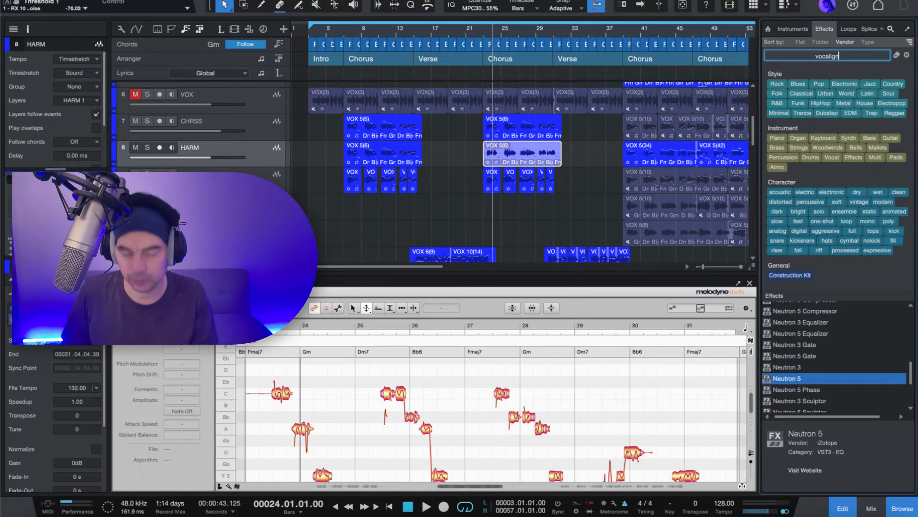
click(811, 320)
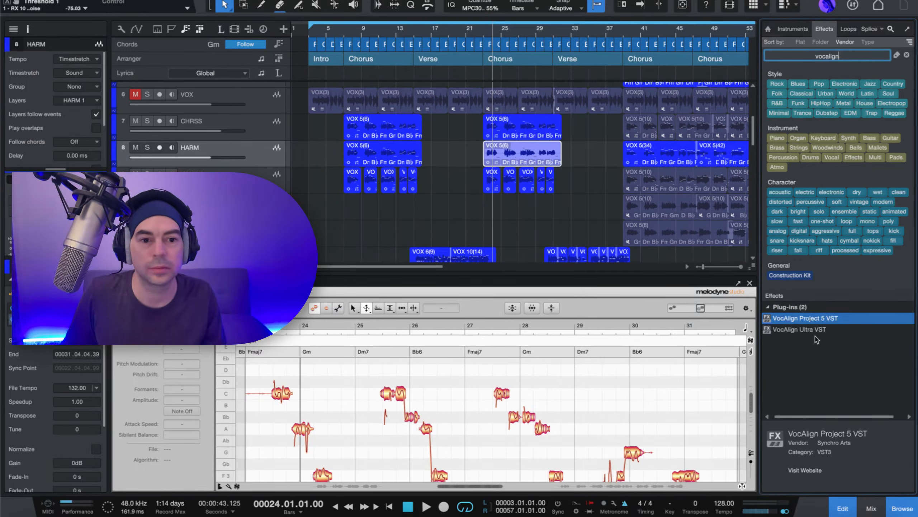
mouse_move(822, 332)
mouse_down()
mouse_move(773, 324)
mouse_move(817, 334)
mouse_move(490, 197)
mouse_move(820, 337)
mouse_move(823, 329)
mouse_up()
Step: Add VocAlign Ultra to the second chorus's VOX BG clips and remove the extra effect from the third clip
scroll(442, 144, up, 5)
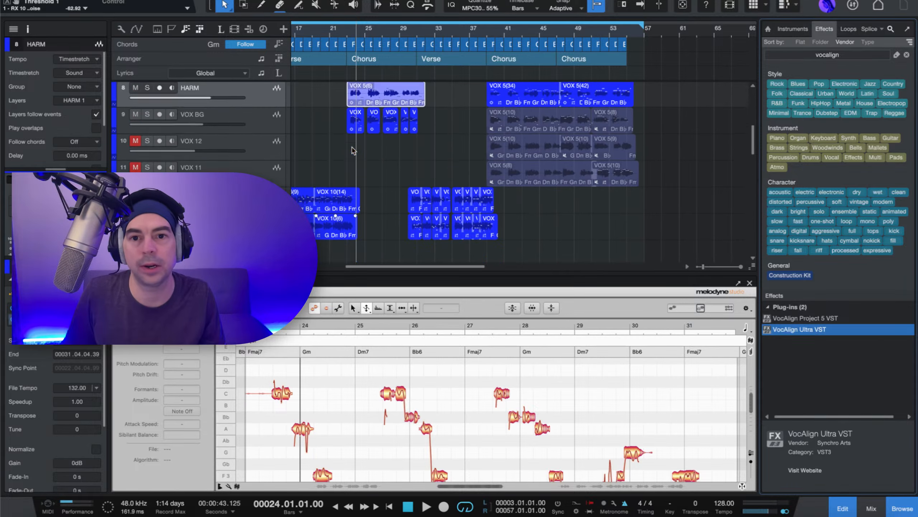
drag(430, 171, 342, 181)
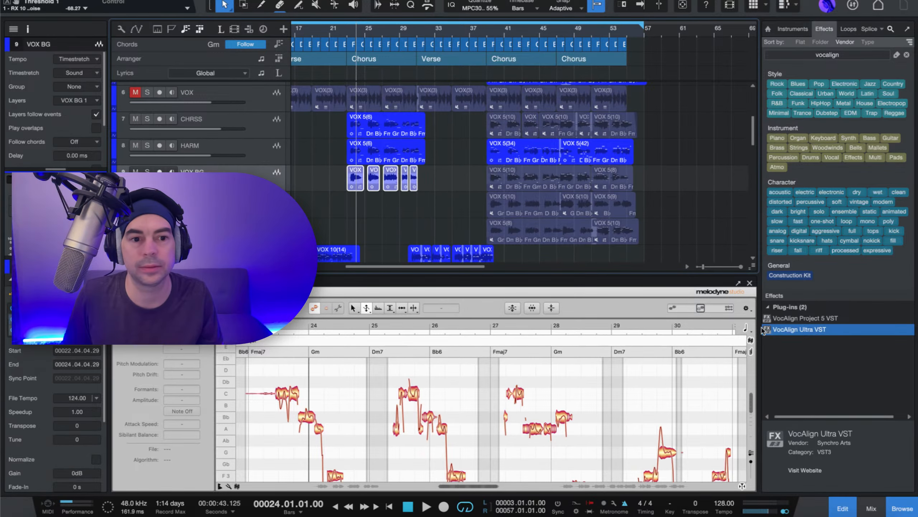
drag(828, 332, 400, 167)
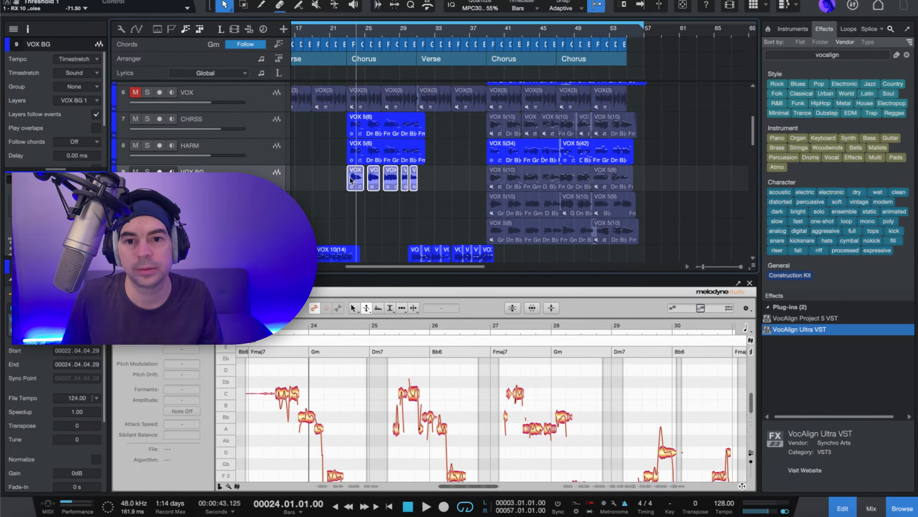
scroll(409, 166, up, 1)
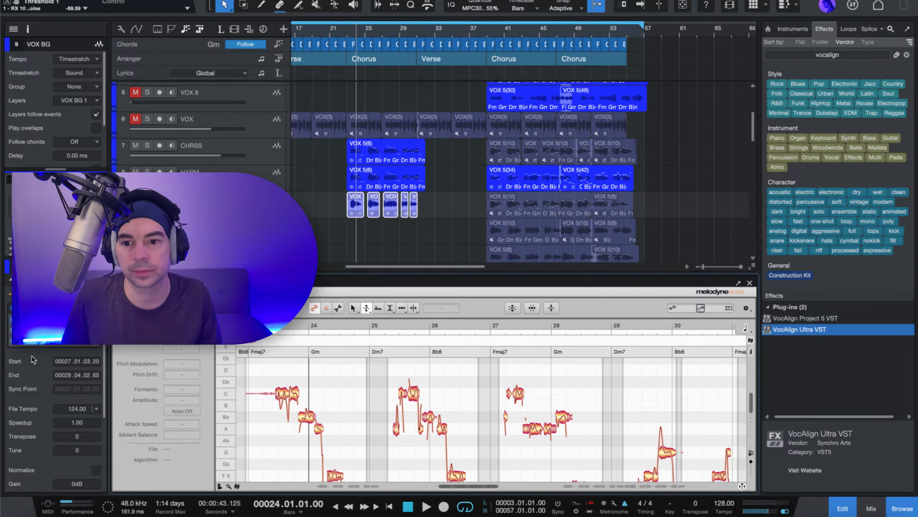
right_click(94, 346)
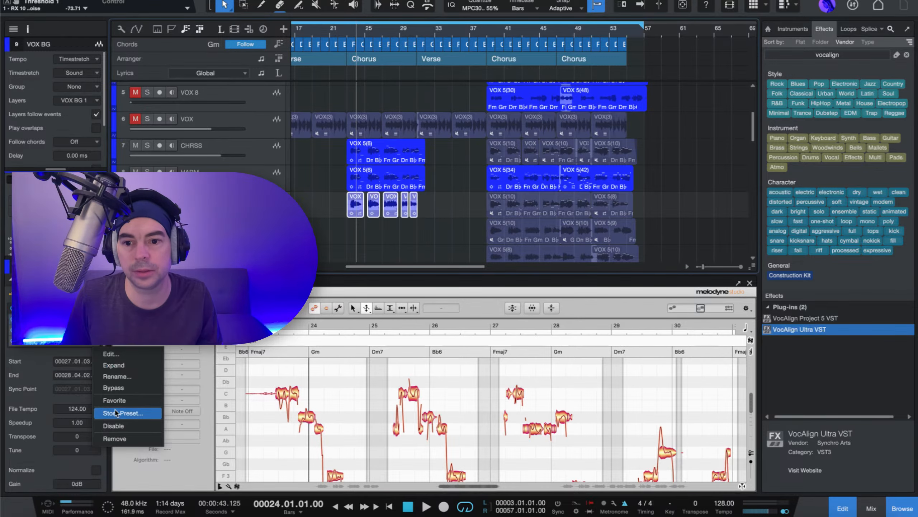
click(116, 437)
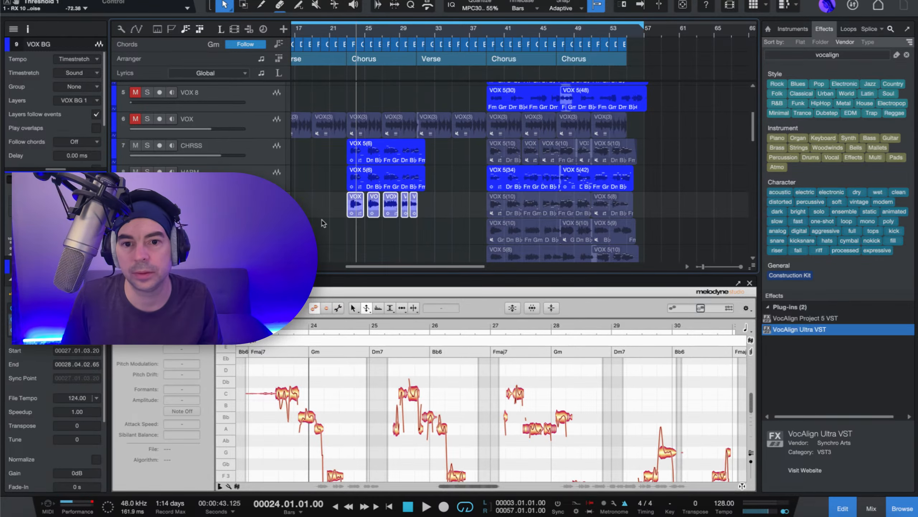
Step: Add VocAlign Ultra to the second chorus's HARM clip as a dub aligned to the CHRSS guide
click(356, 205)
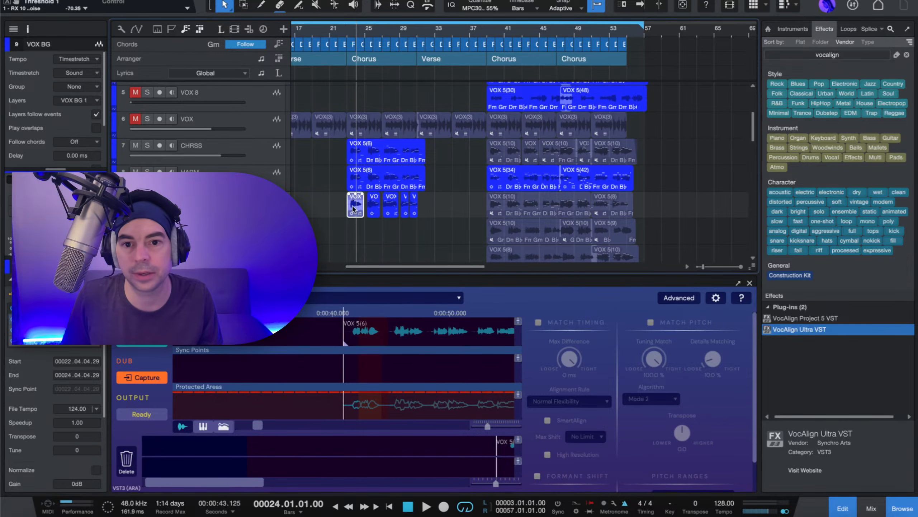
click(373, 209)
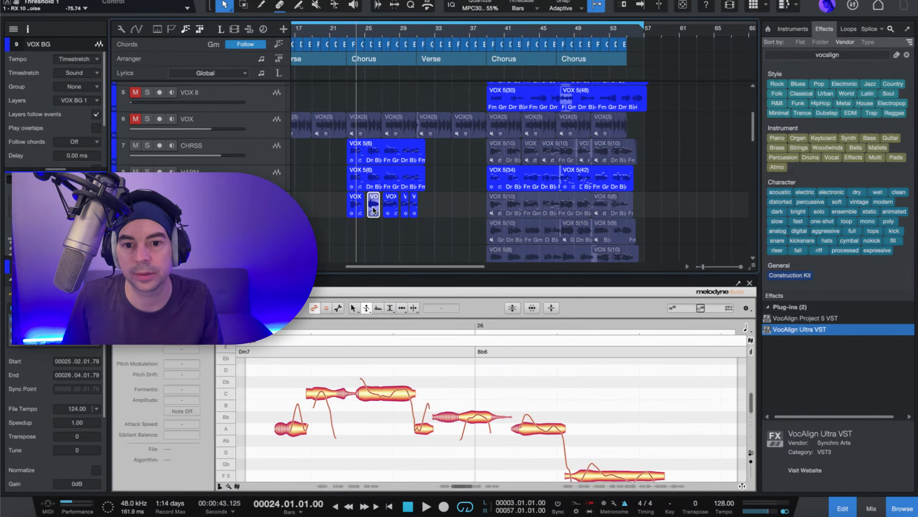
click(368, 174)
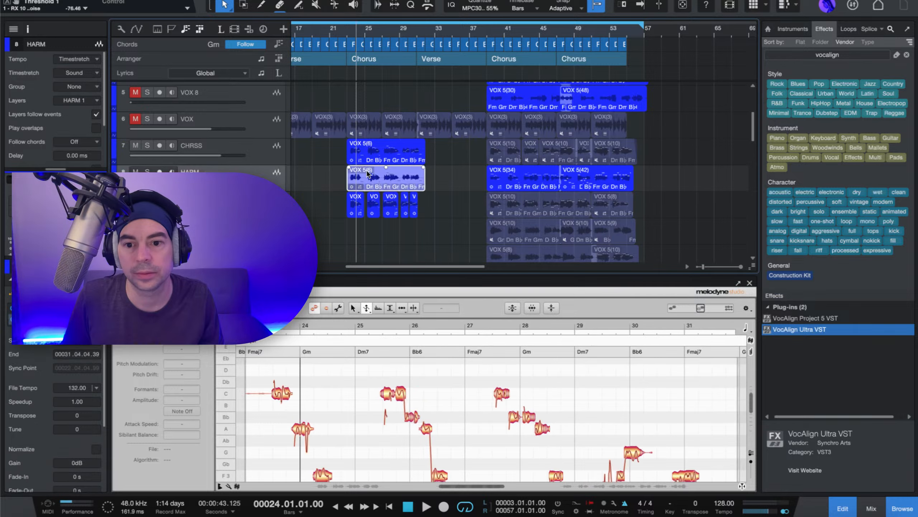
drag(822, 336, 49, 347)
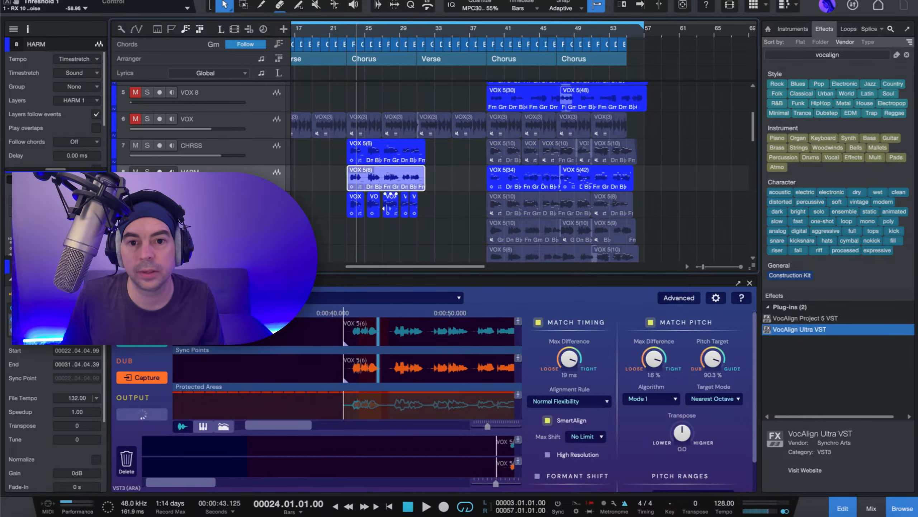
Step: Remove the extra effect from the second VOX BG clip of the second chorus to edit it as a VocAlign dub
click(373, 210)
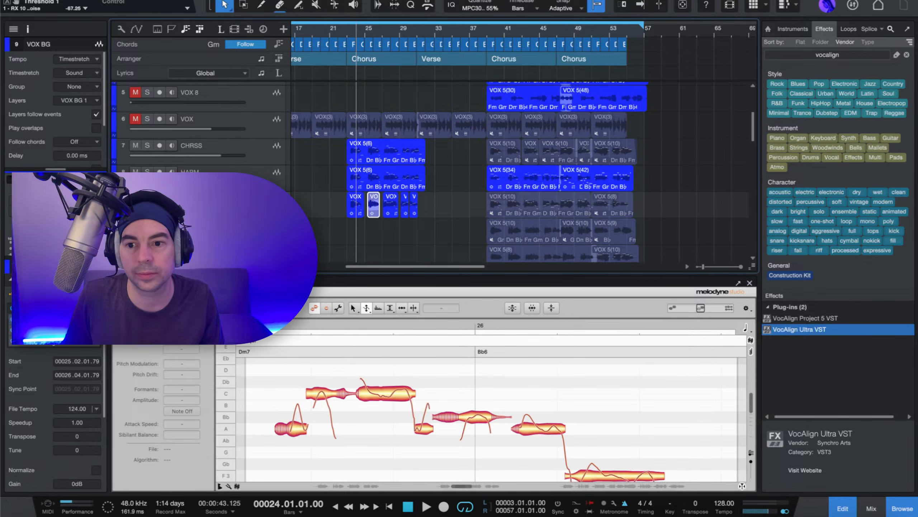
right_click(92, 346)
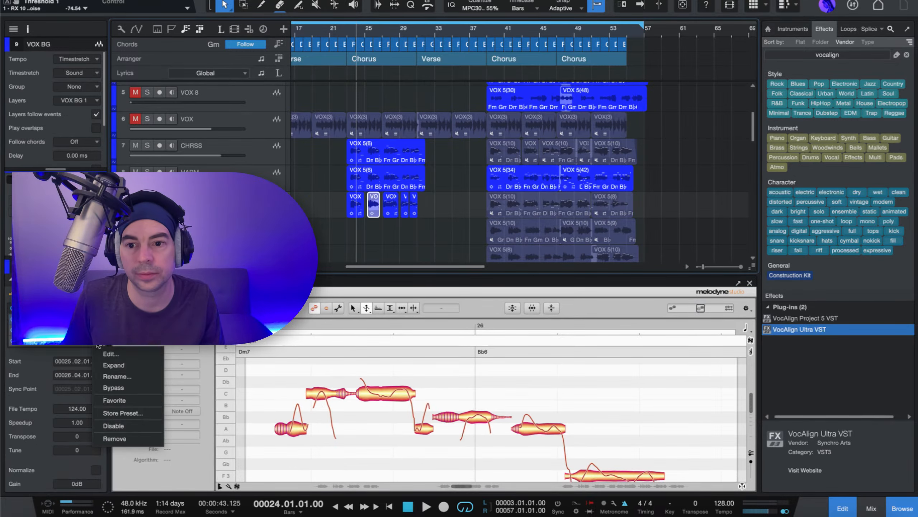
click(112, 439)
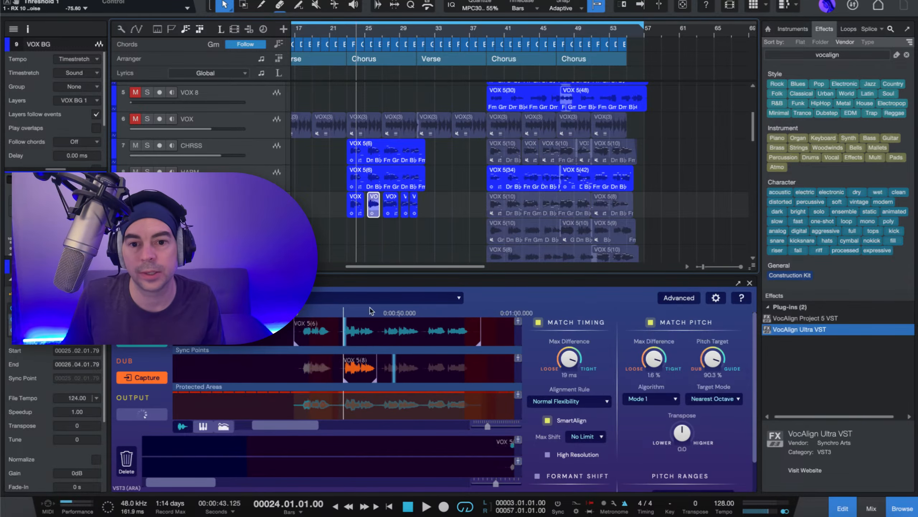
Step: Move the VOX BG track's VOX 5(10) clip to 27.02.01.66 and the following two VOX 5(8) clips to 29.02.03.28 and 30.02.02.77
scroll(377, 32, up, 5)
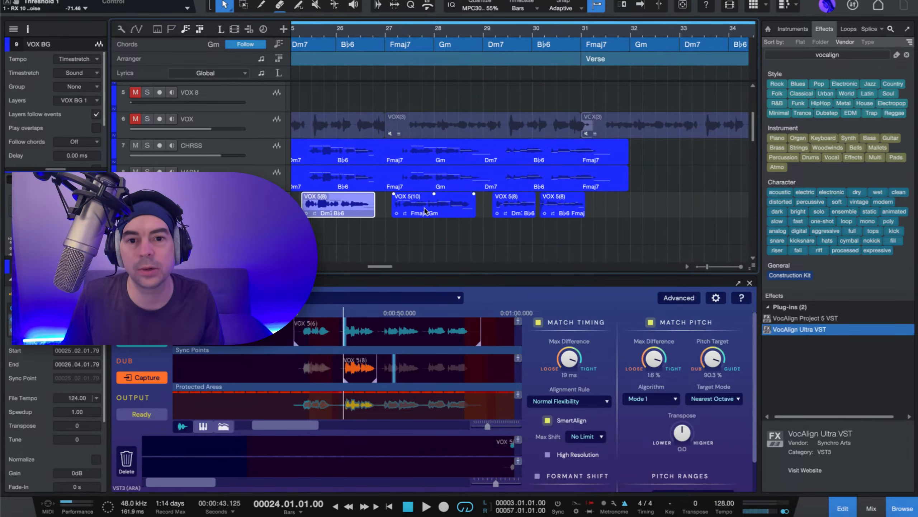
click(425, 211)
drag(425, 211, 426, 214)
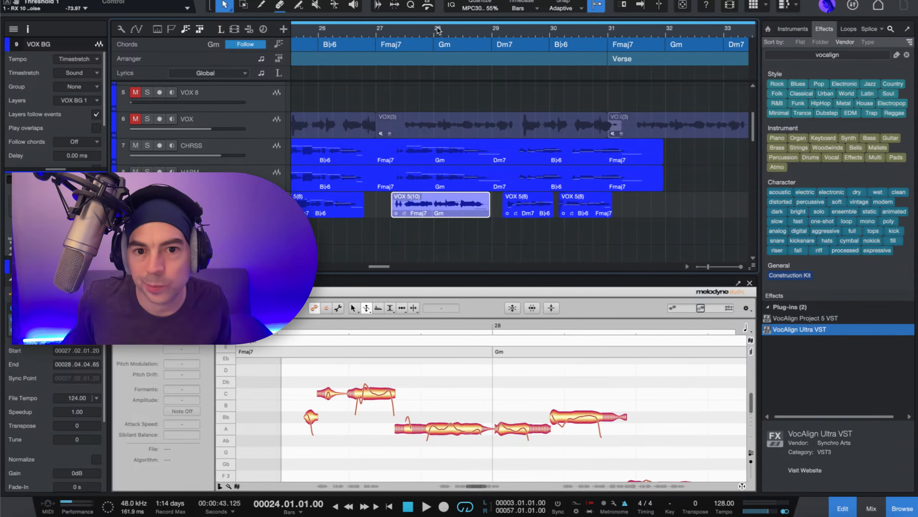
scroll(437, 29, up, 3)
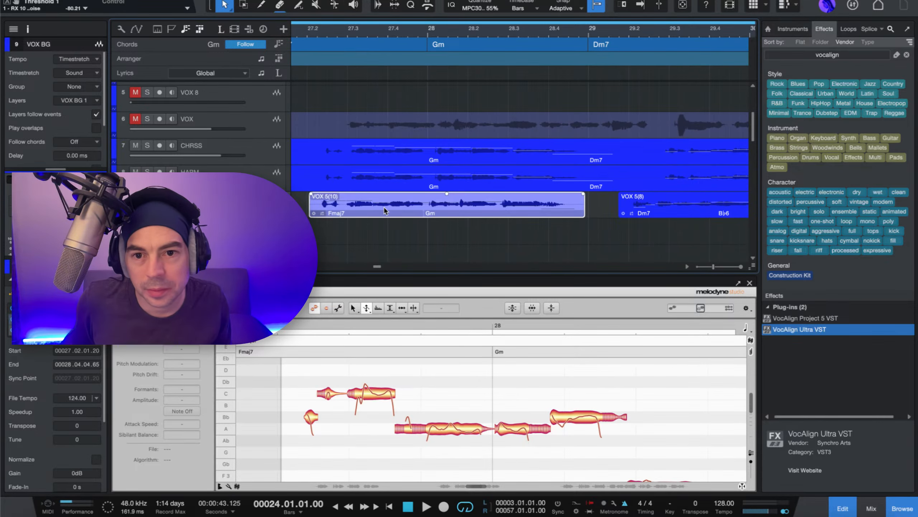
drag(385, 211, 386, 211)
scroll(688, 216, right, 5)
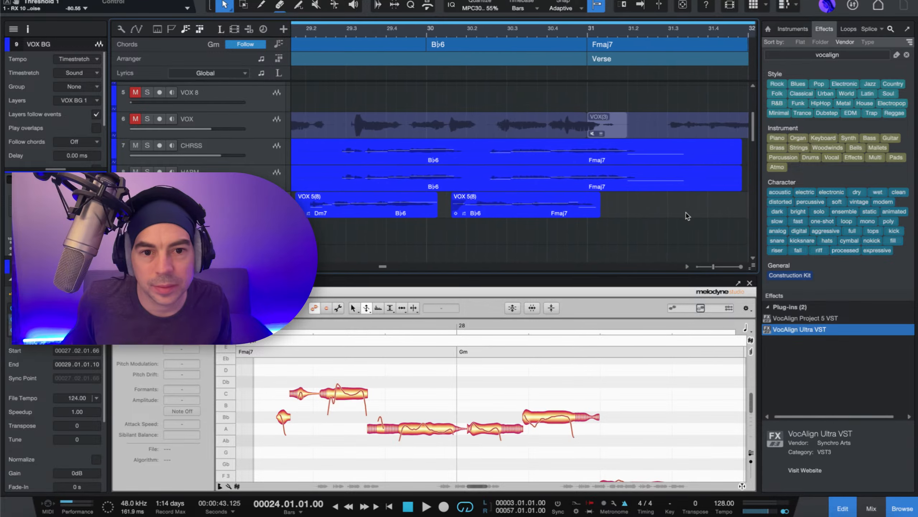
drag(682, 205, 376, 212)
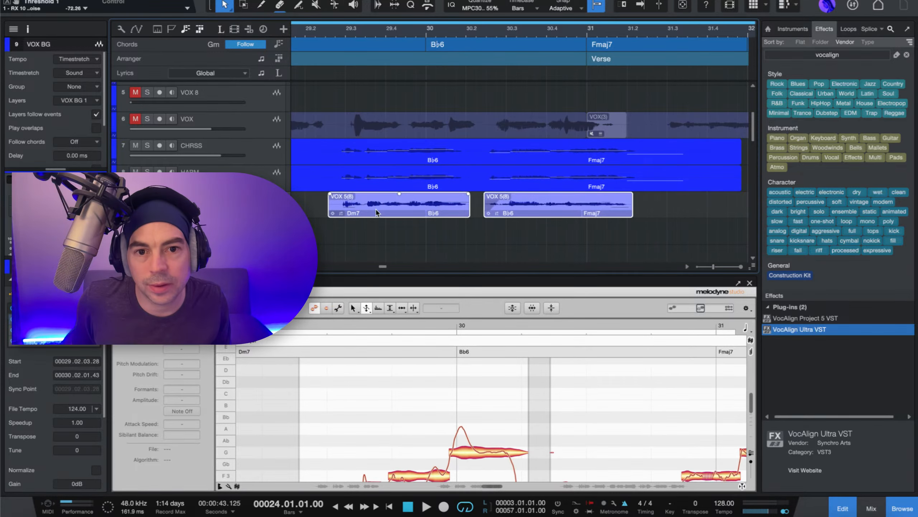
Step: Align the VOX BG track's VOX 5(10) clip in bar 27 as a VocAlign dub
scroll(376, 212, left, 5)
click(376, 211)
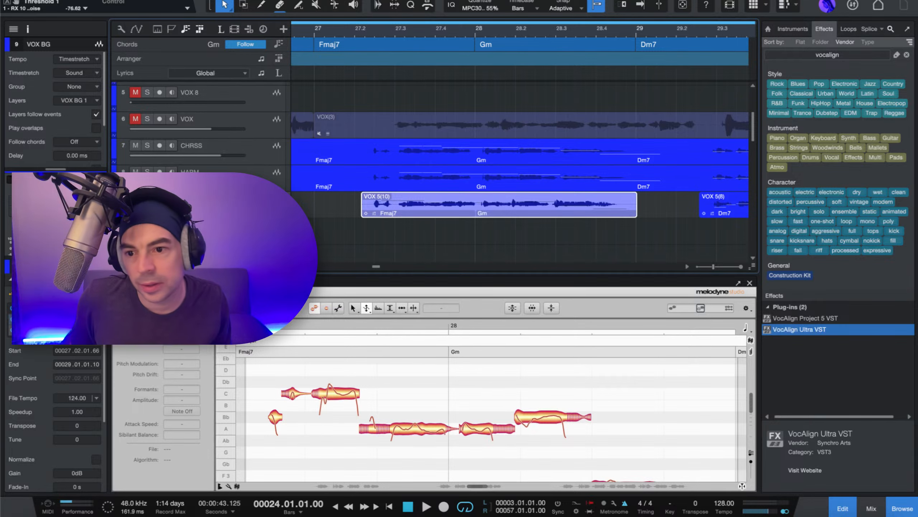
click(366, 213)
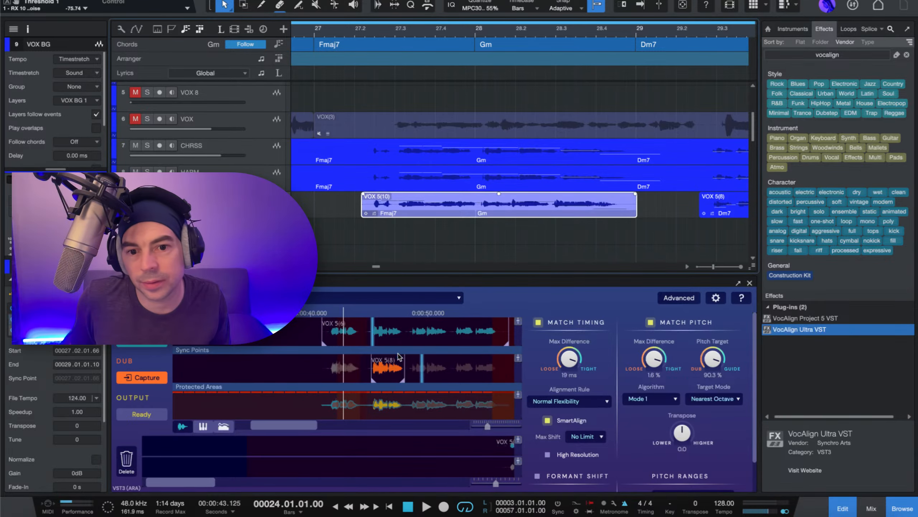
Step: Remove the extra effect from the VOX BG track's VOX 5(8) clip in bar 29 and use it as a VocAlign dub
scroll(399, 376, right, 3)
scroll(485, 205, right, 5)
scroll(485, 205, right, 1)
click(447, 217)
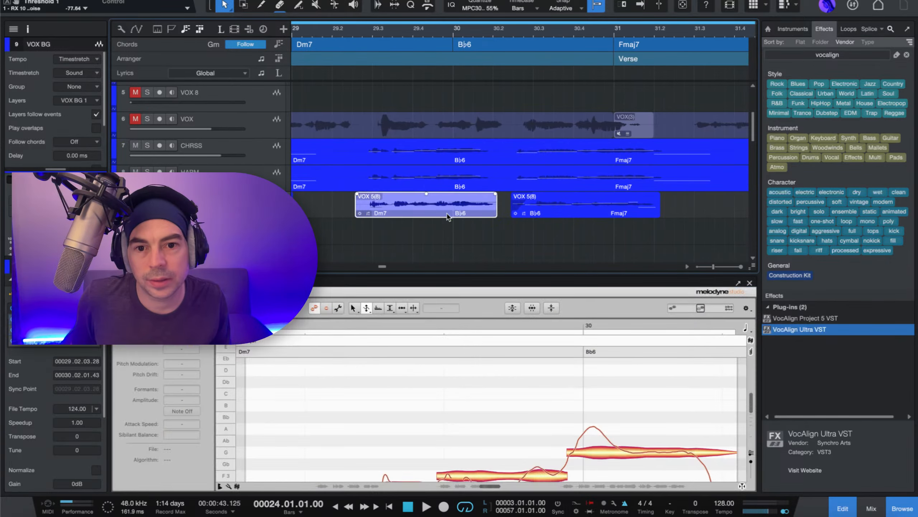
right_click(97, 347)
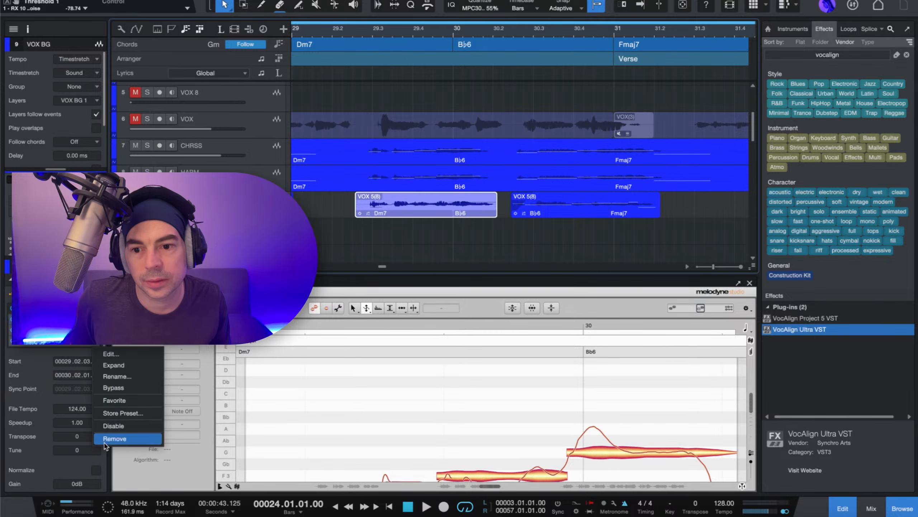
click(108, 446)
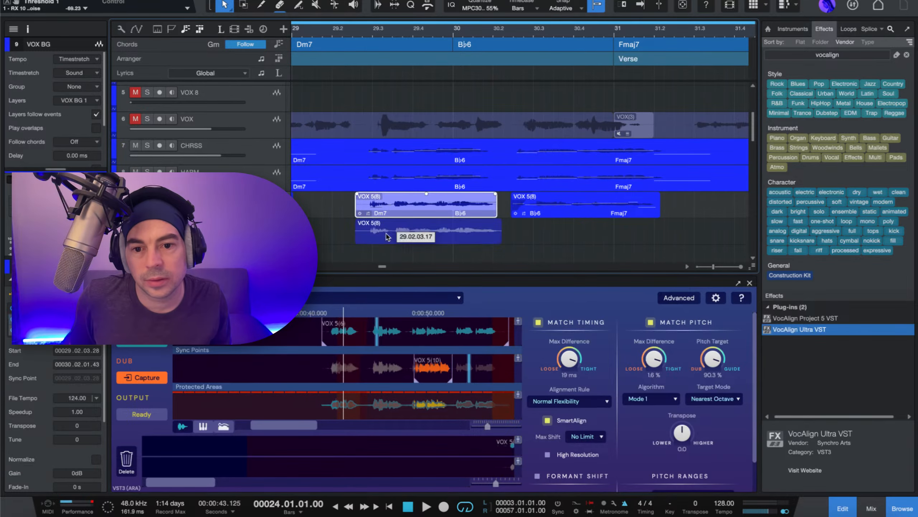
Step: Remove the extra effect from the last VOX BG clip, in bar 30, so VocAlign aligns it as a dub
click(572, 212)
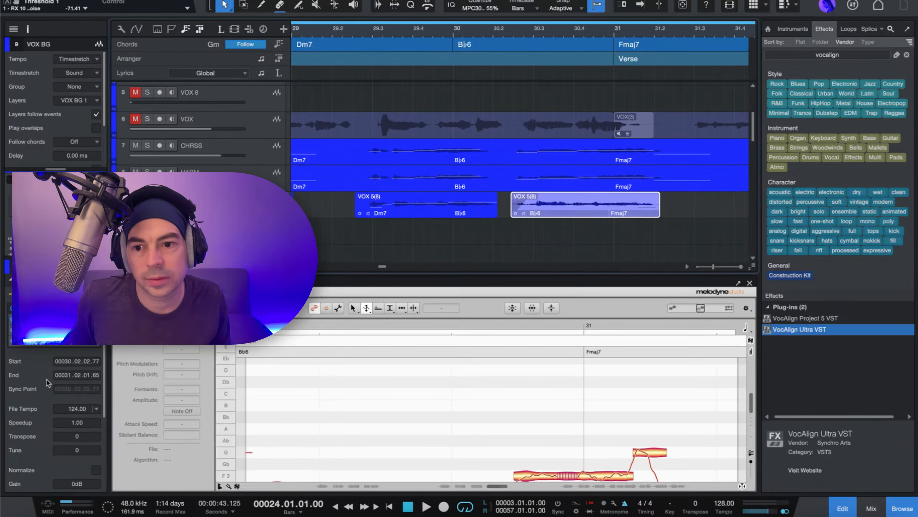
right_click(100, 346)
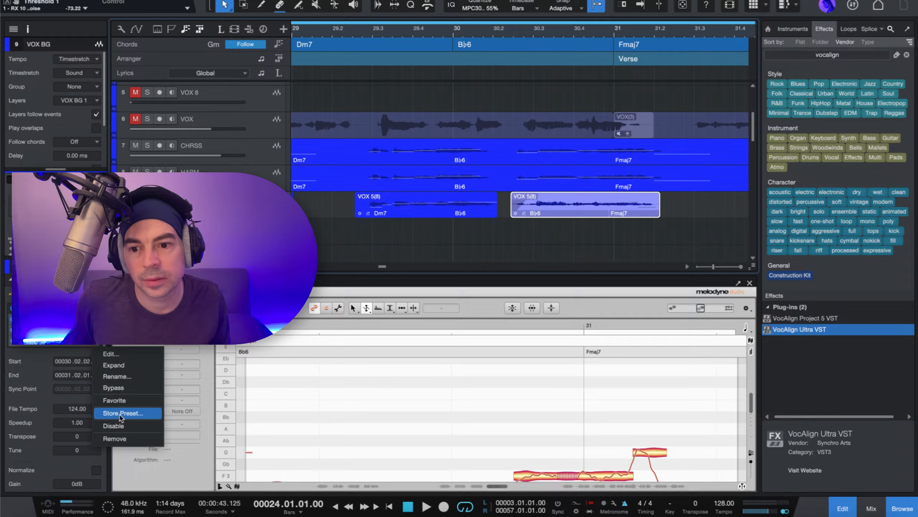
click(123, 438)
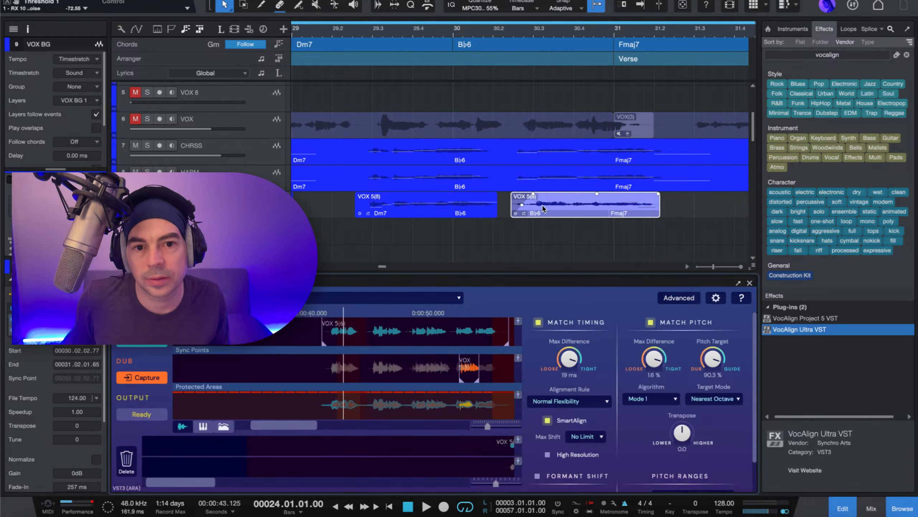
Step: Play back the second chorus from bar 24 to hear the aligned harmonies
key(space)
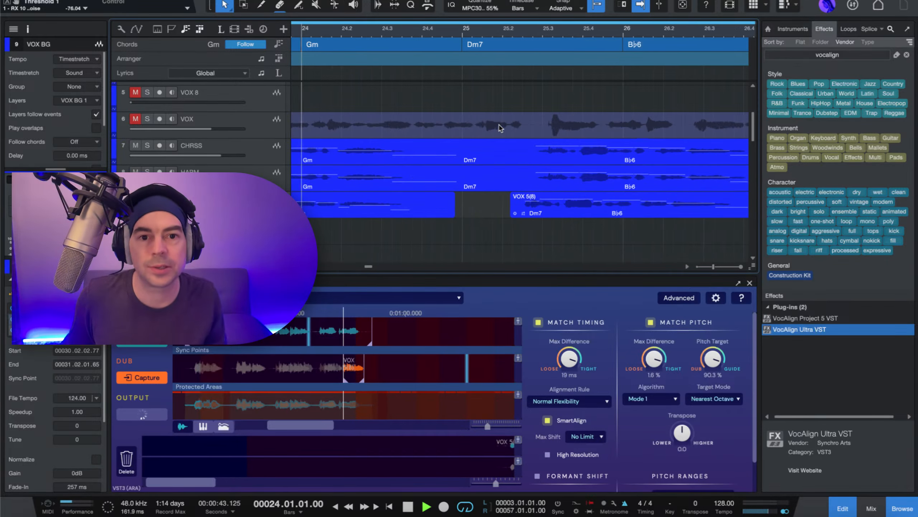
scroll(470, 82, down, 10)
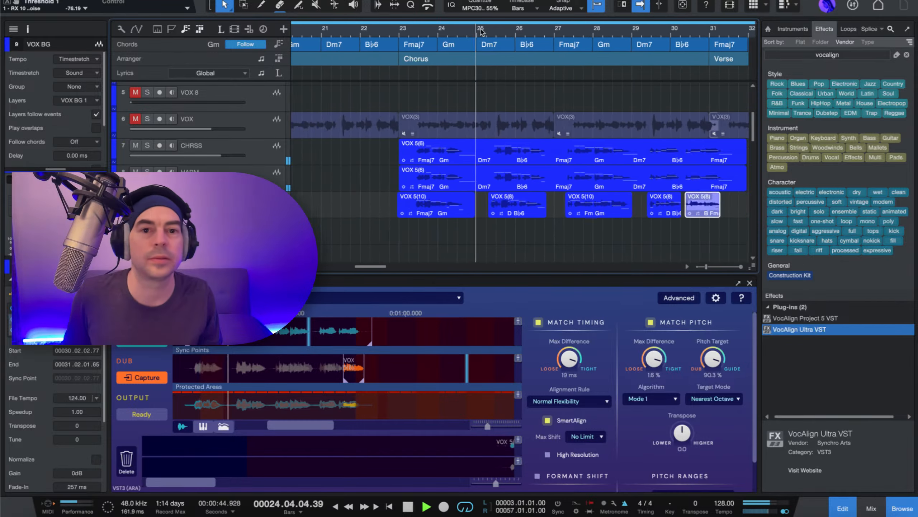
key(space)
Step: Select and copy all aligned CHRSS, HARM and VOX BG clips of the second chorus, starting around bar 23
drag(556, 217, 463, 148)
scroll(468, 30, up, 10)
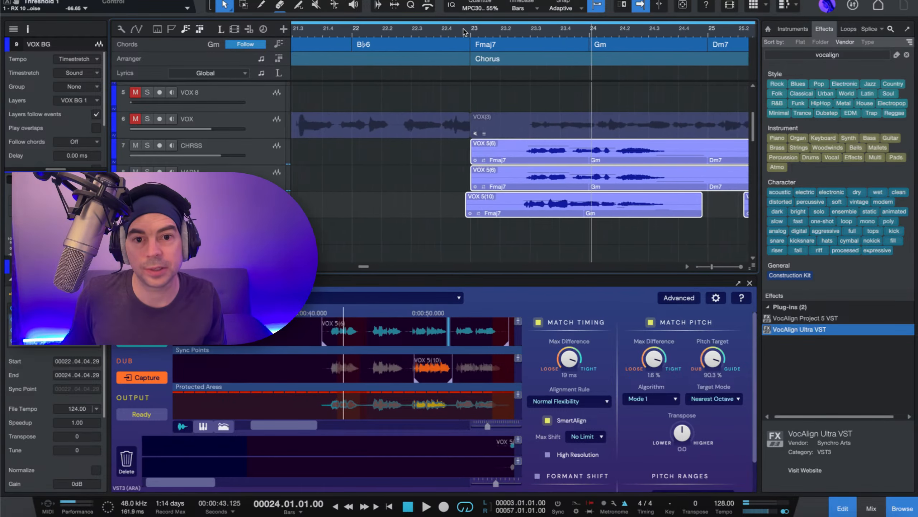
click(472, 30)
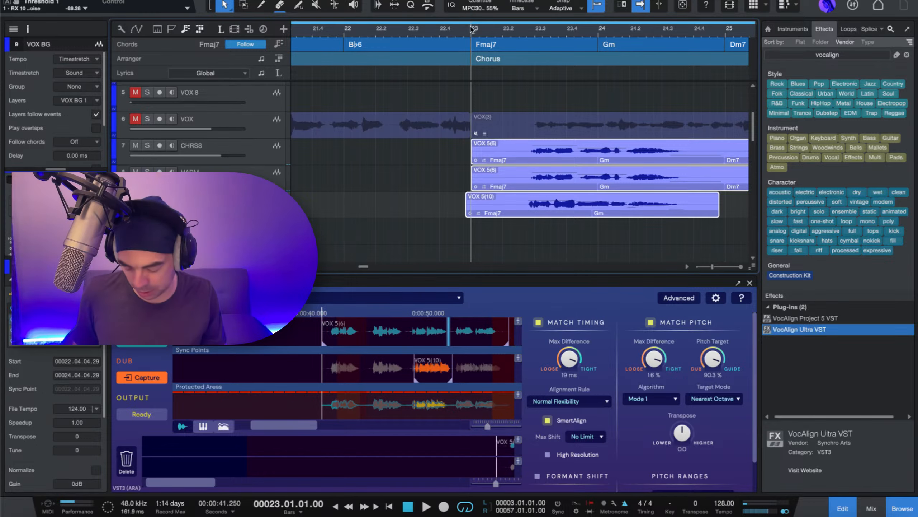
Step: Select every CHRSS, HARM and VOX BG clip of the first chorus, from bar 7 through the five VOX BG clips, and delete them
scroll(434, 181, left, 10)
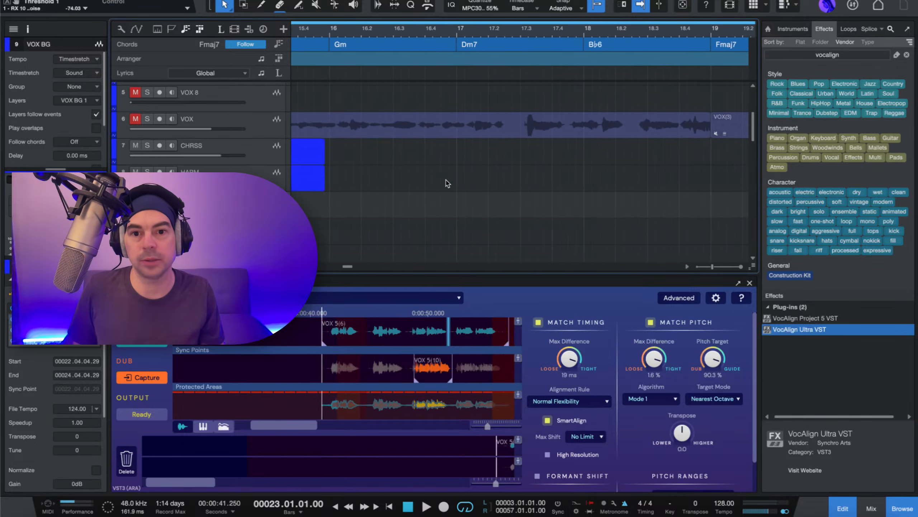
scroll(454, 182, left, 5)
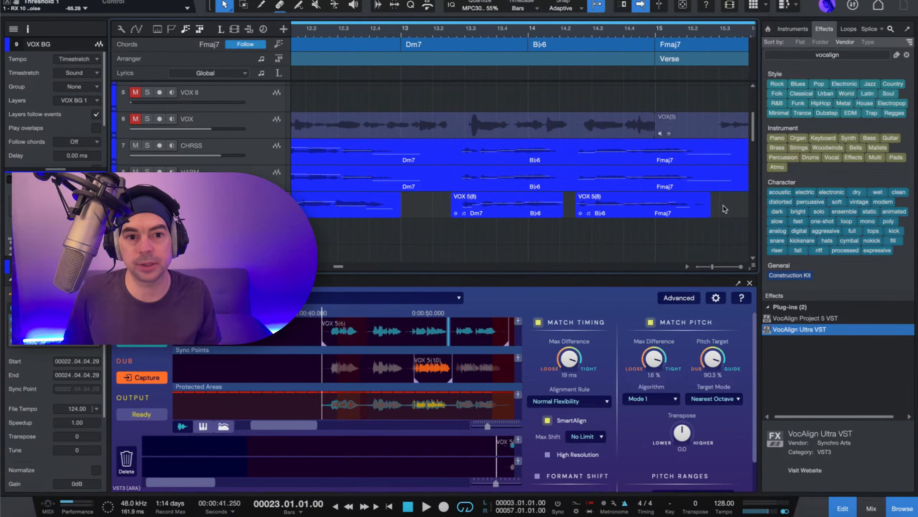
drag(722, 206, 478, 158)
scroll(436, 213, left, 8)
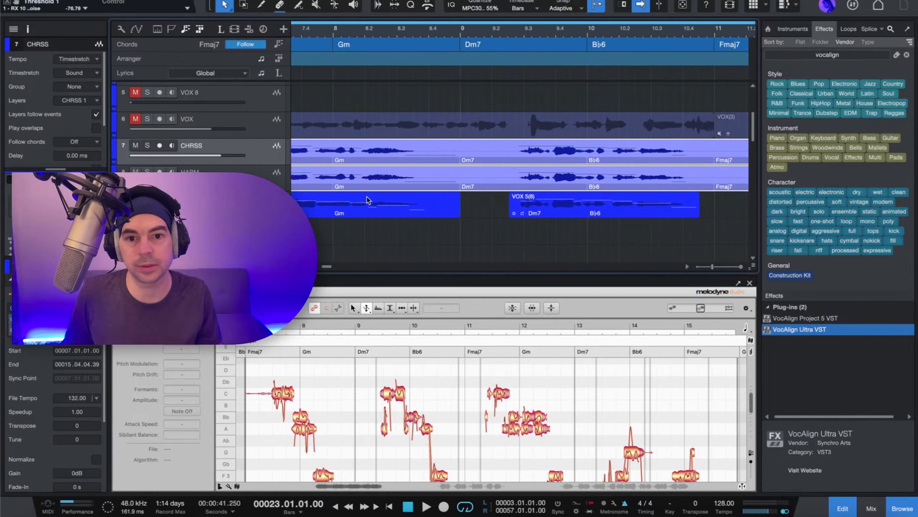
scroll(437, 213, right, 1)
shift+click(463, 205)
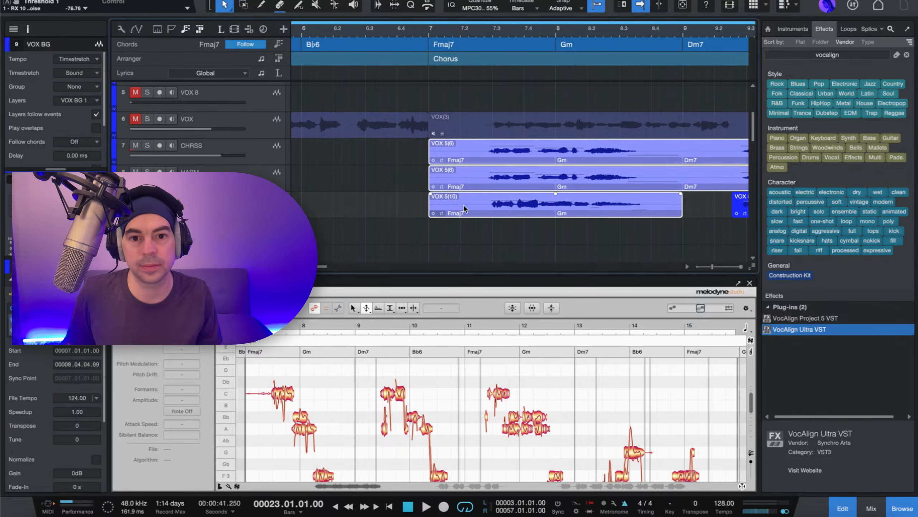
key(w)
key(w)
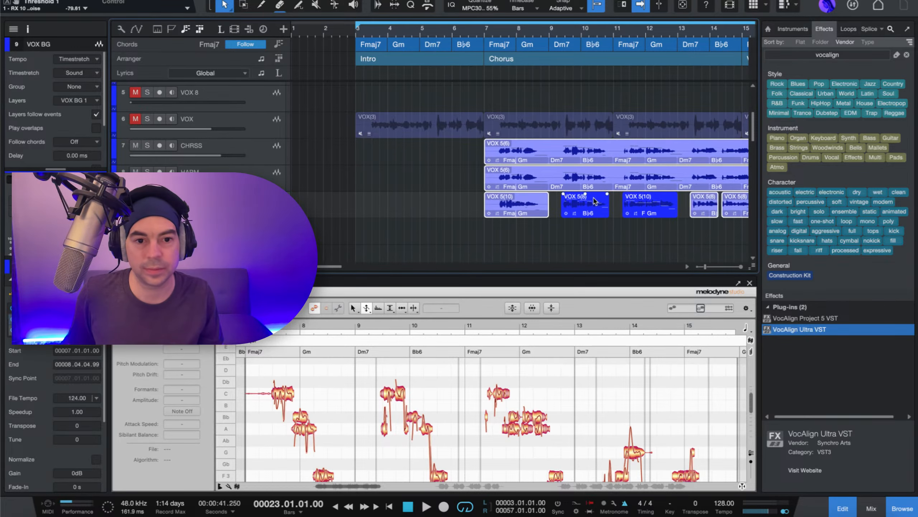
shift+click(594, 213)
shift+click(659, 212)
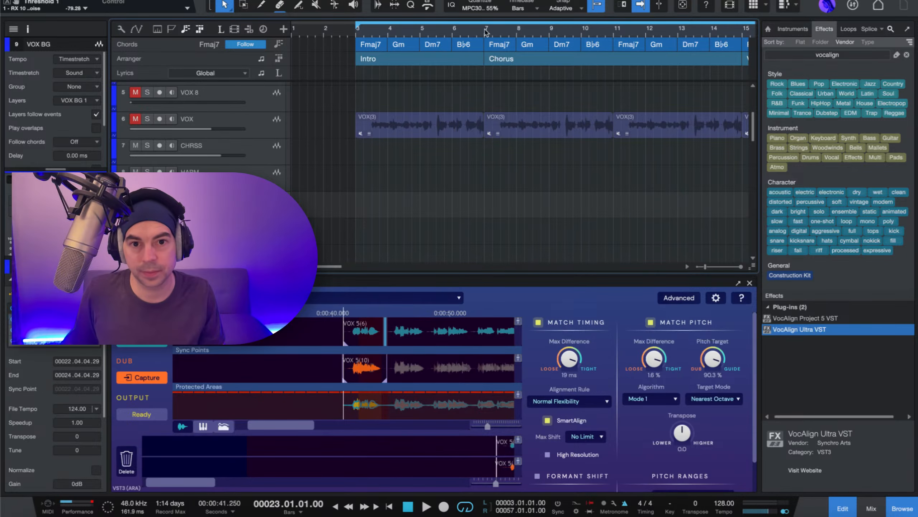
Step: Paste the copied chorus clips at bar 7 and move them up onto the CHRSS, HARM and VOX BG tracks
click(486, 32)
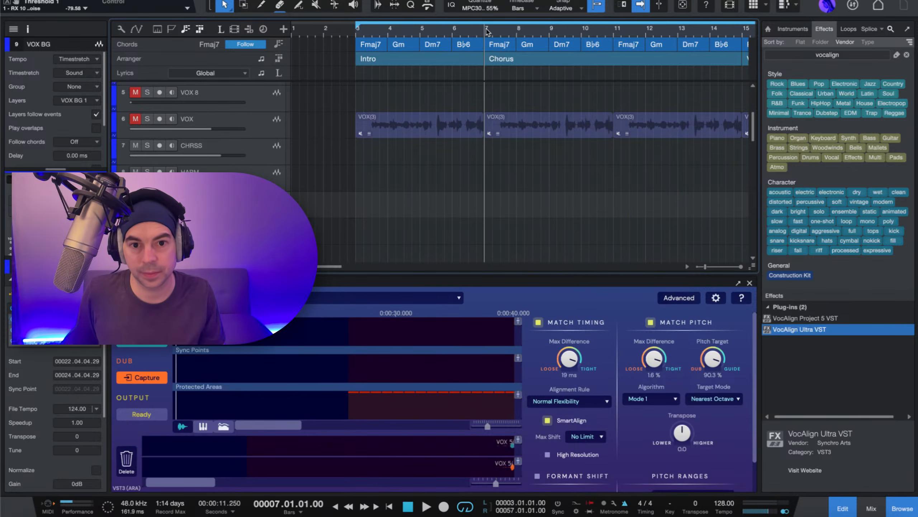
key(ctrl+z)
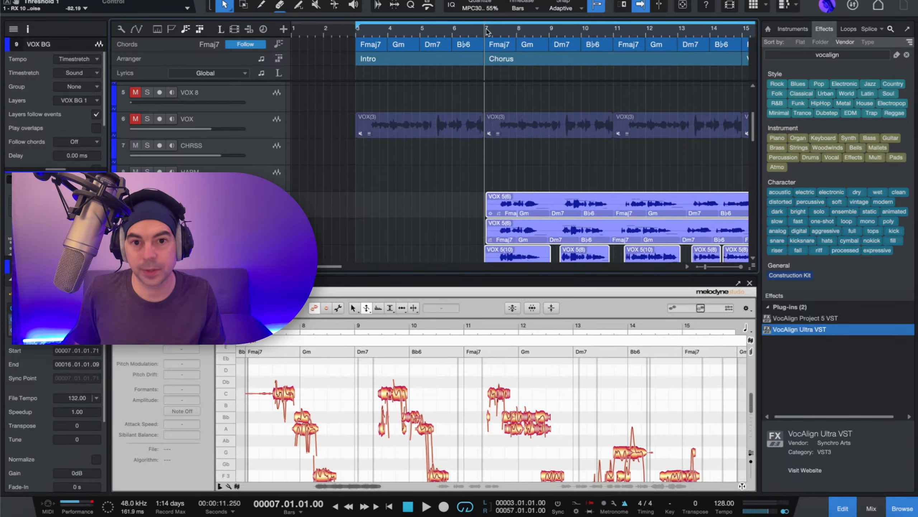
drag(516, 164, 506, 158)
Step: Play back the first chorus with the pasted vocal clips from bar 7 and save the song
key(space)
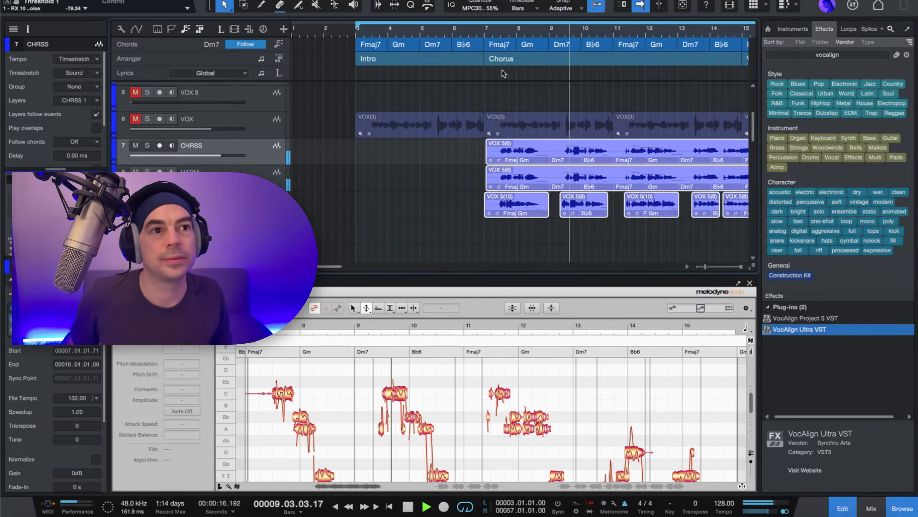
key(w)
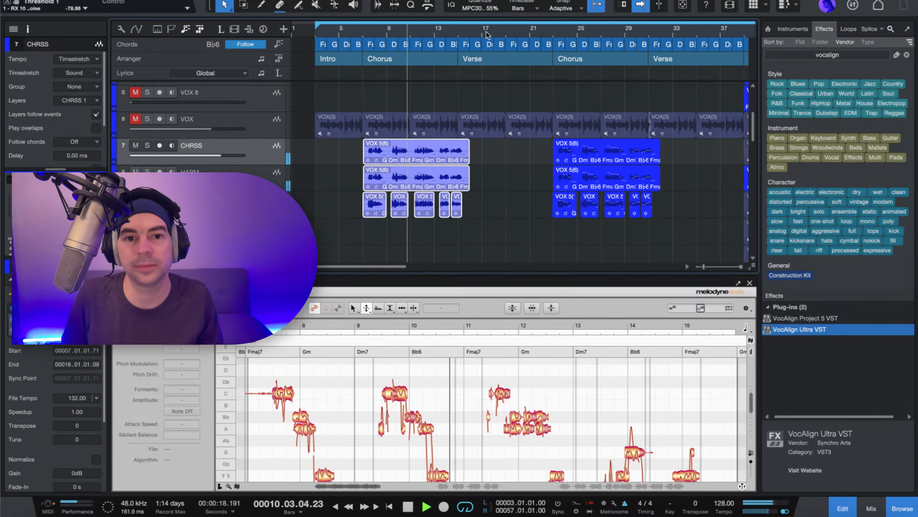
key(super+s)
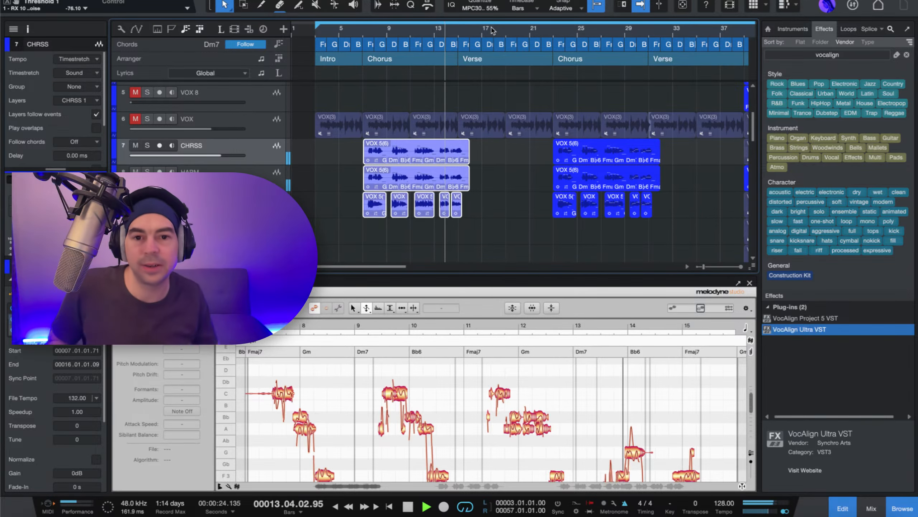
key(space)
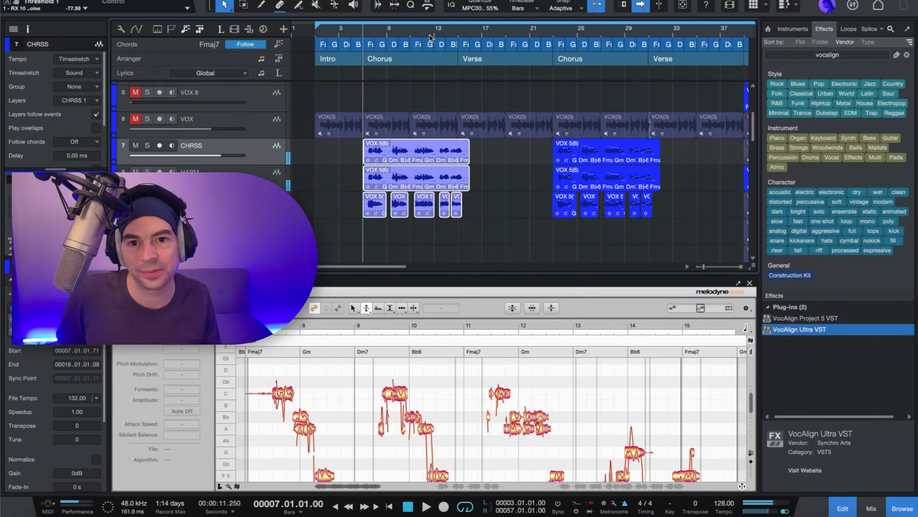
Step: Move the VOX BG track's VOX 5(8) clip in bar 9 slightly later, so it starts at 9.02.04.06
click(419, 34)
scroll(420, 35, up, 5)
scroll(420, 36, right, 6)
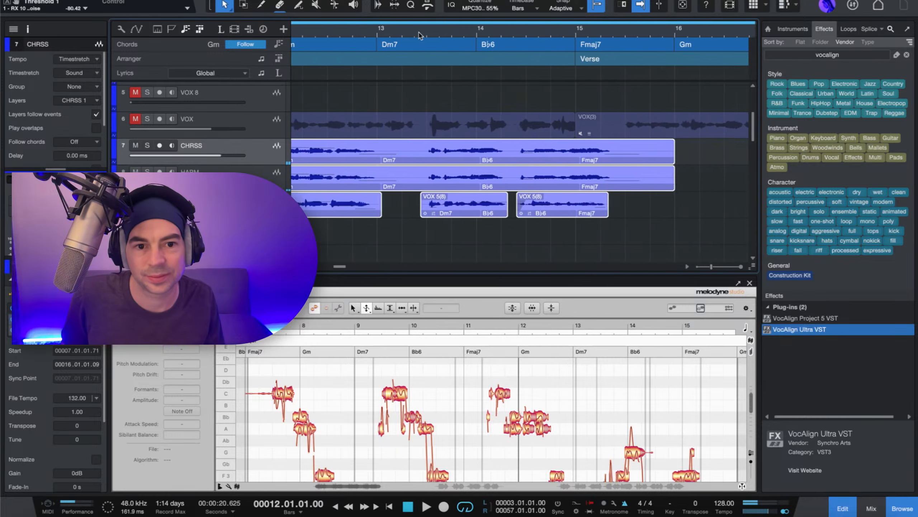
scroll(419, 35, left, 6)
scroll(420, 35, left, 10)
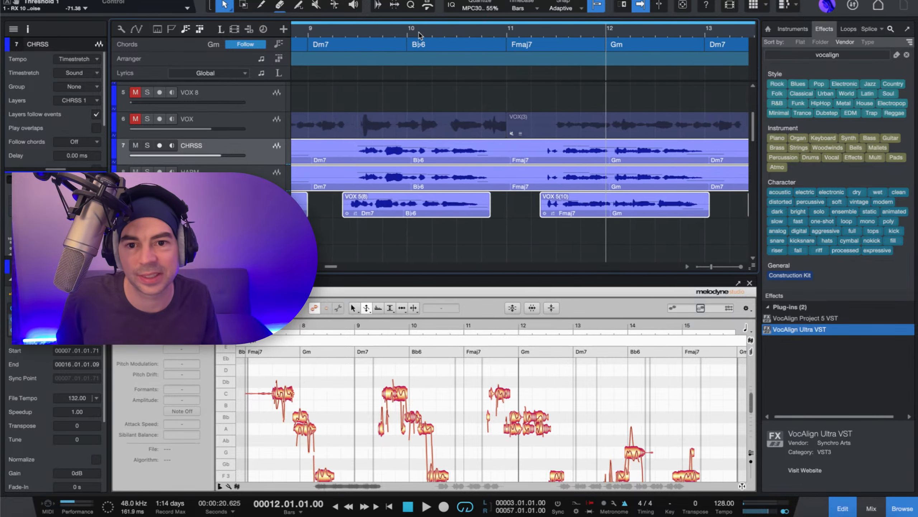
scroll(420, 35, right, 4)
click(465, 214)
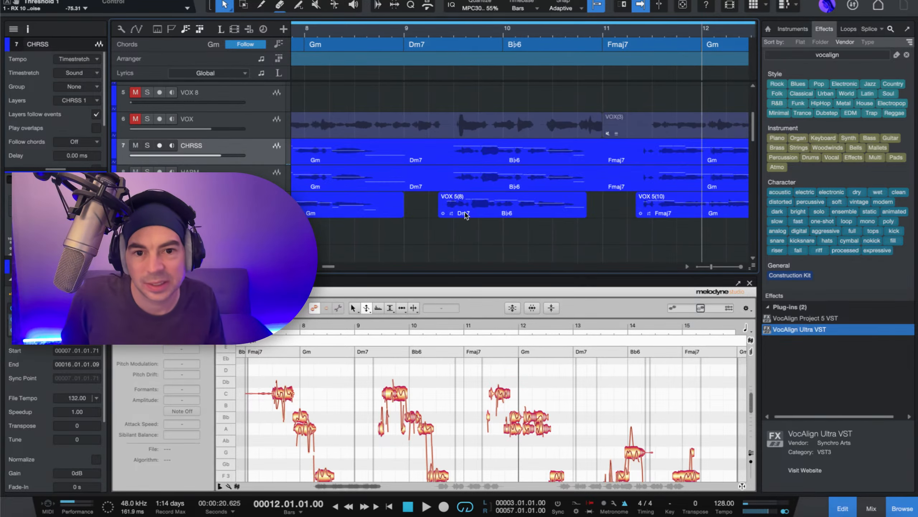
drag(471, 212, 476, 213)
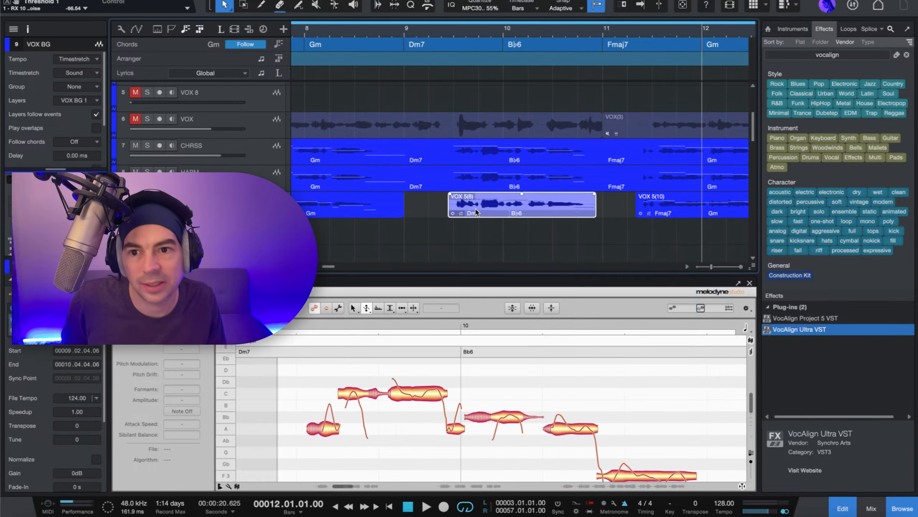
Step: Switch the VOX BG track's tempo mode to Don't follow and back to Timestretch
click(79, 59)
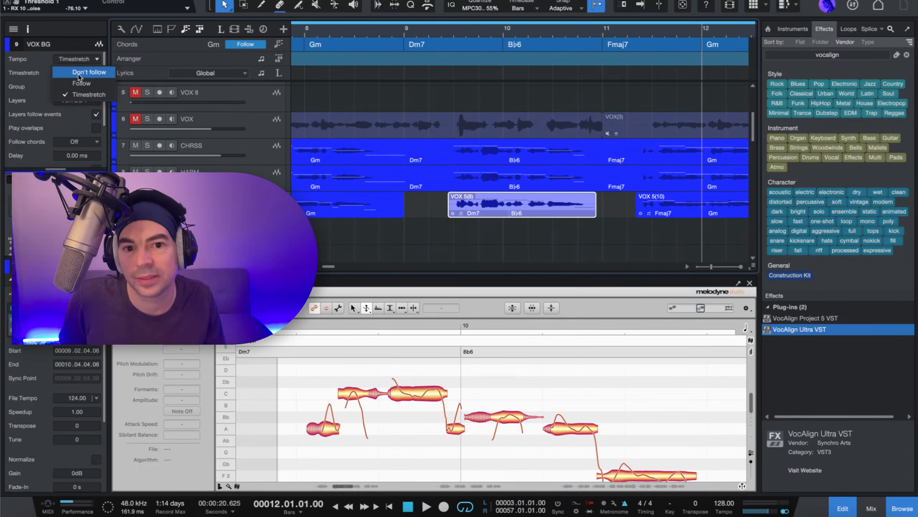
click(81, 73)
click(78, 59)
click(81, 96)
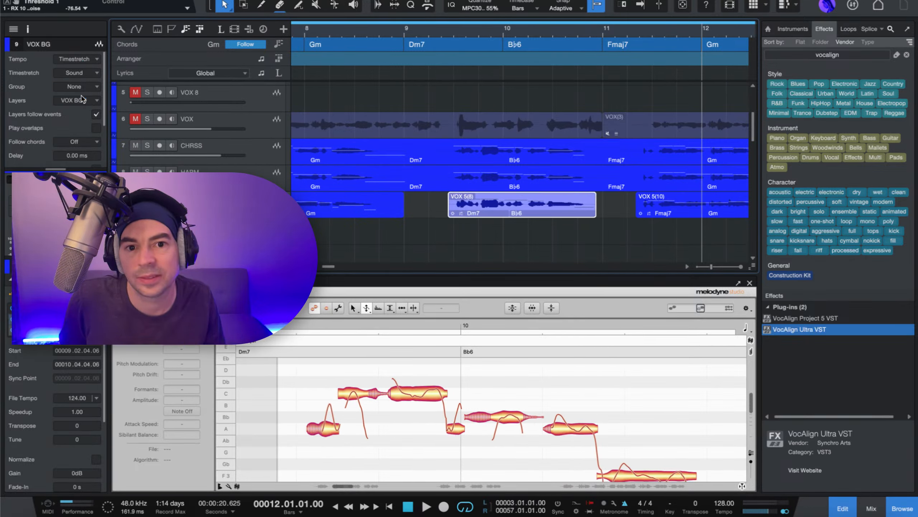
click(458, 229)
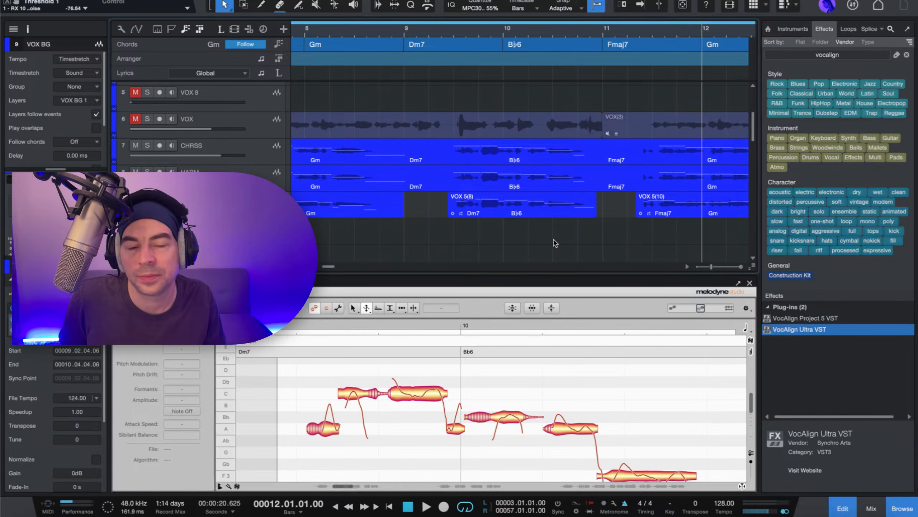
Step: Remove the extra effect from the VOX BG track's VOX 5(10) clip at bar 7
scroll(556, 243, right, 5)
click(475, 200)
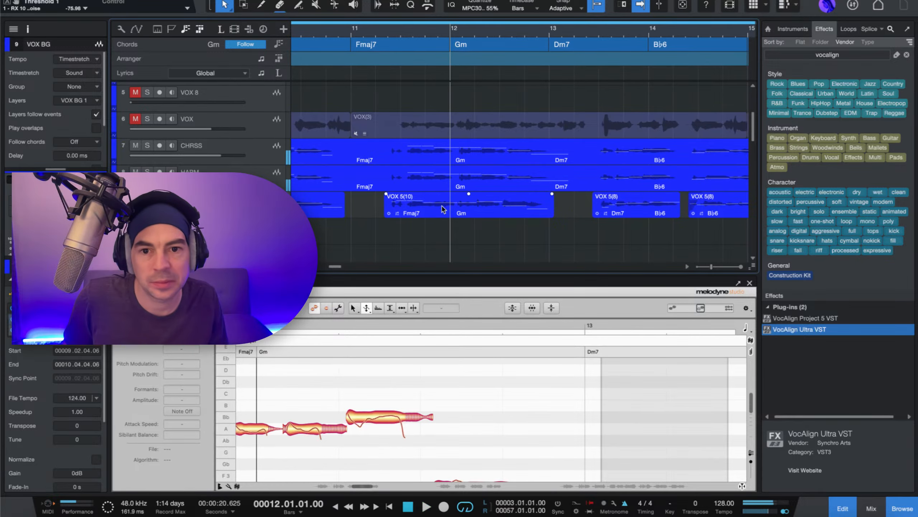
scroll(446, 209, left, 6)
click(312, 215)
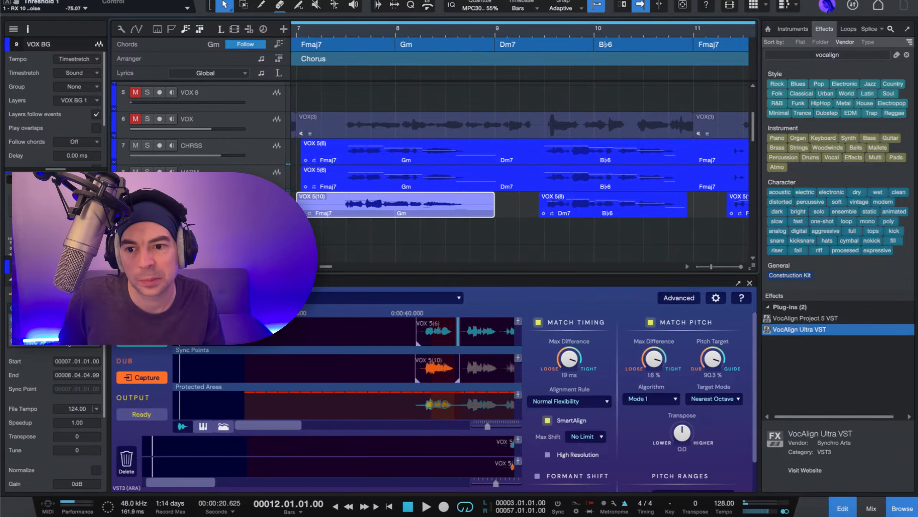
click(95, 319)
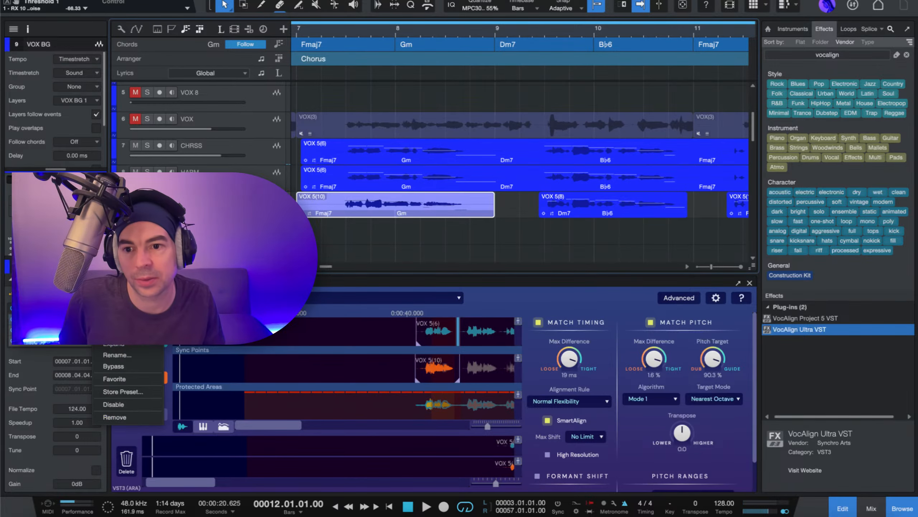
click(117, 417)
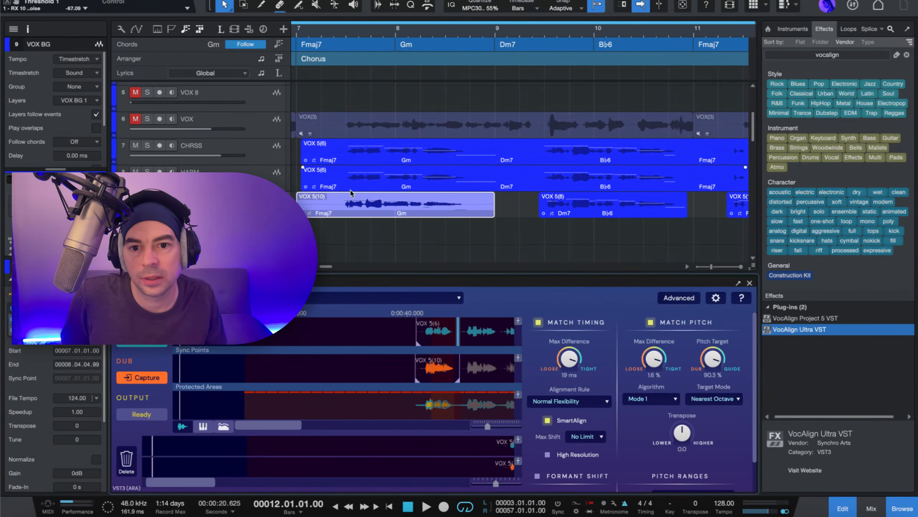
Step: Use the first chorus's CHRSS VOX 5(6) clip as the VocAlign guide and the VOX BG clip at bar 7 as its dub
drag(347, 207, 443, 375)
click(460, 183)
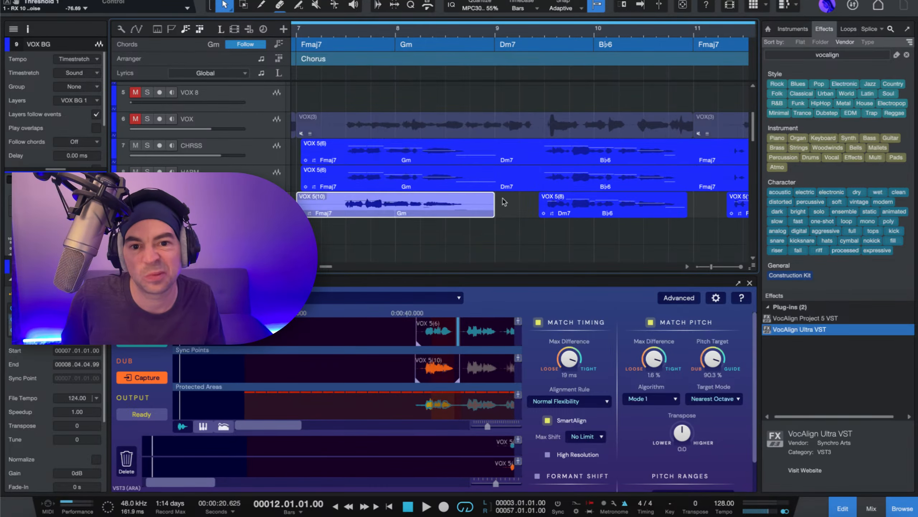
click(439, 156)
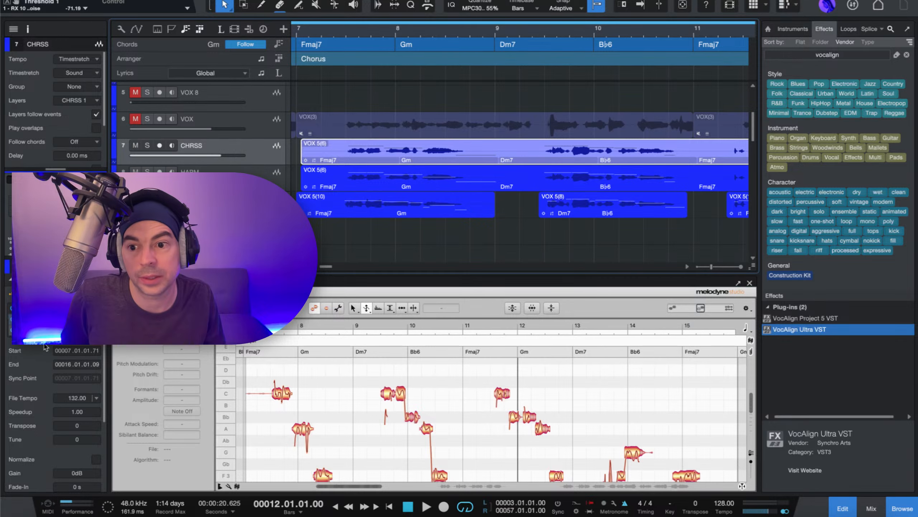
click(187, 282)
drag(352, 148, 386, 331)
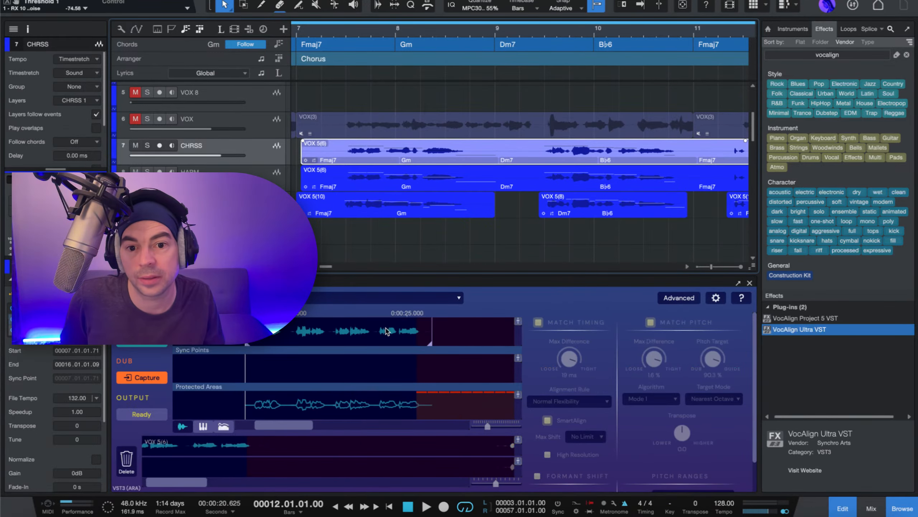
click(364, 203)
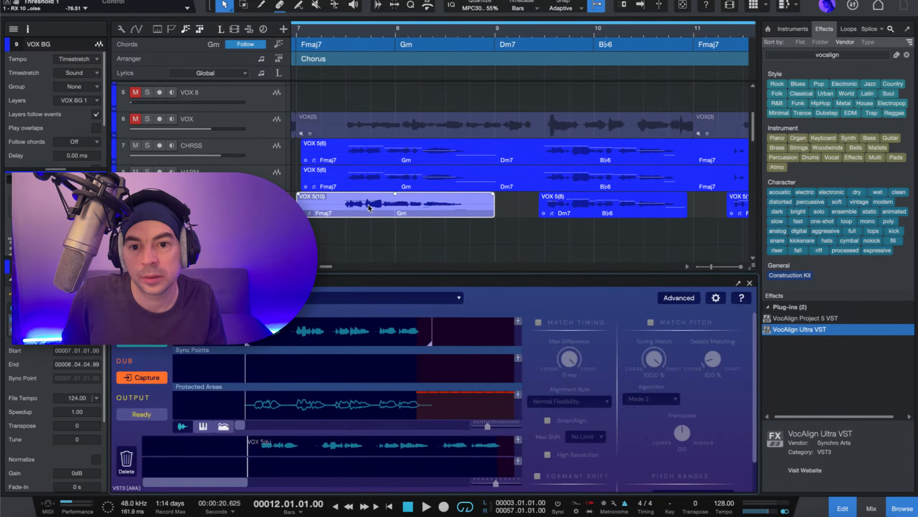
drag(369, 206, 366, 375)
Step: Align the VOX BG track's VOX 5(8) clip in bar 9 as a VocAlign dub
scroll(470, 234, right, 5)
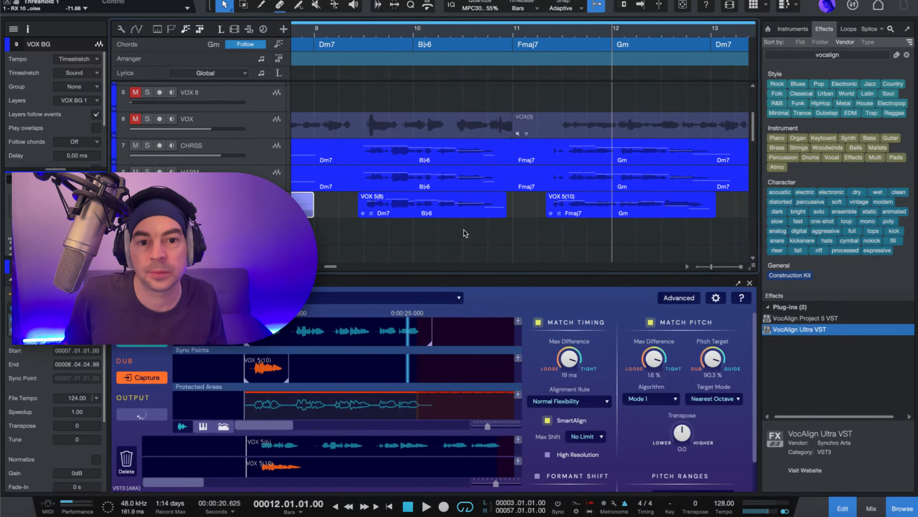
click(445, 212)
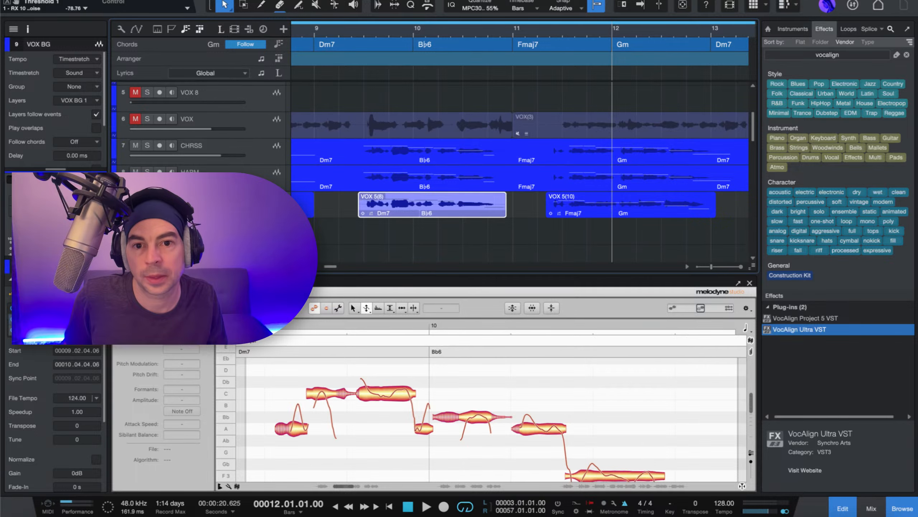
click(224, 283)
drag(442, 207, 435, 371)
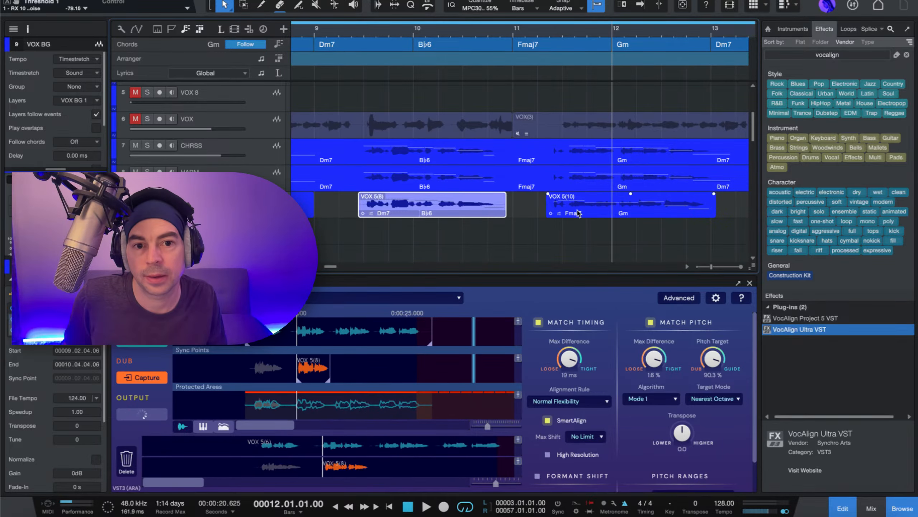
Step: Align the VOX BG track's VOX 5(10) clip in bar 11 as a VocAlign dub
click(577, 213)
click(224, 283)
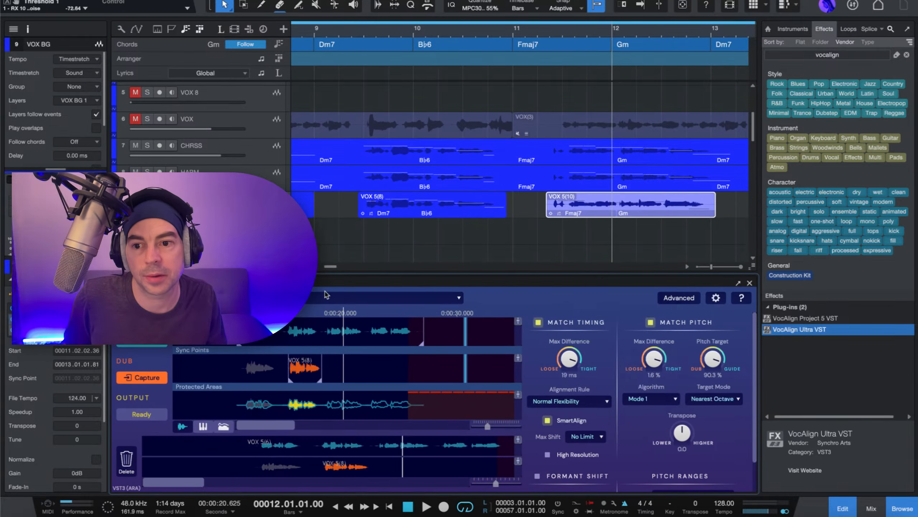
drag(589, 208, 414, 369)
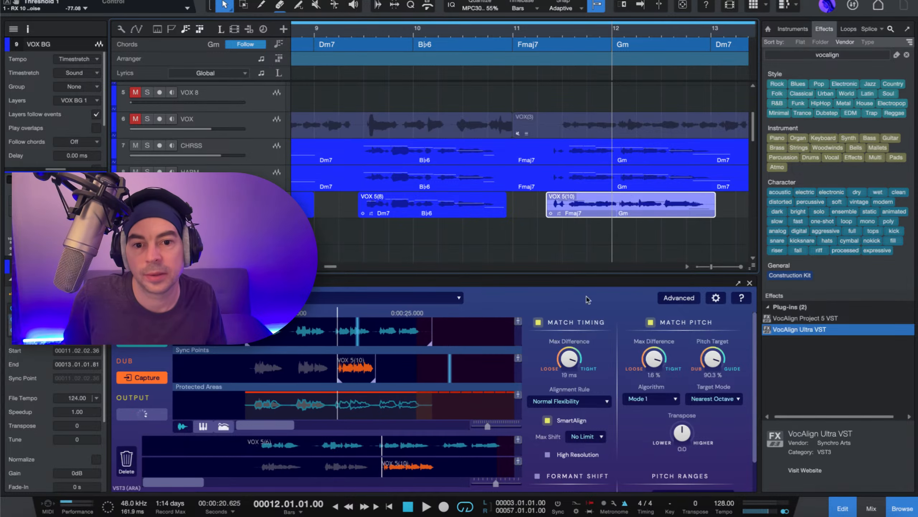
Step: Align the VOX BG track's VOX 5(8) clip in bar 13 as a VocAlign dub
scroll(470, 202, right, 5)
click(517, 217)
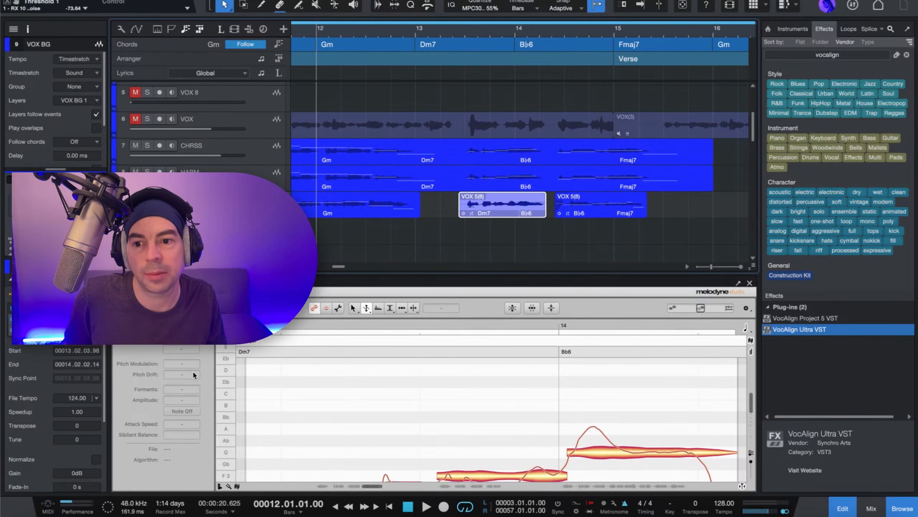
click(224, 283)
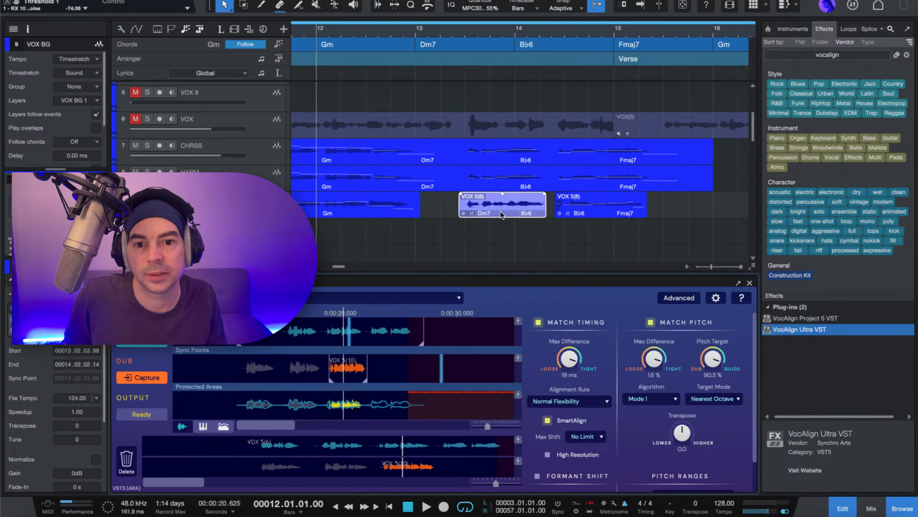
drag(498, 211, 468, 328)
Step: Align the VOX BG track's VOX 5(8) clip in bar 14 as a VocAlign dub
click(600, 205)
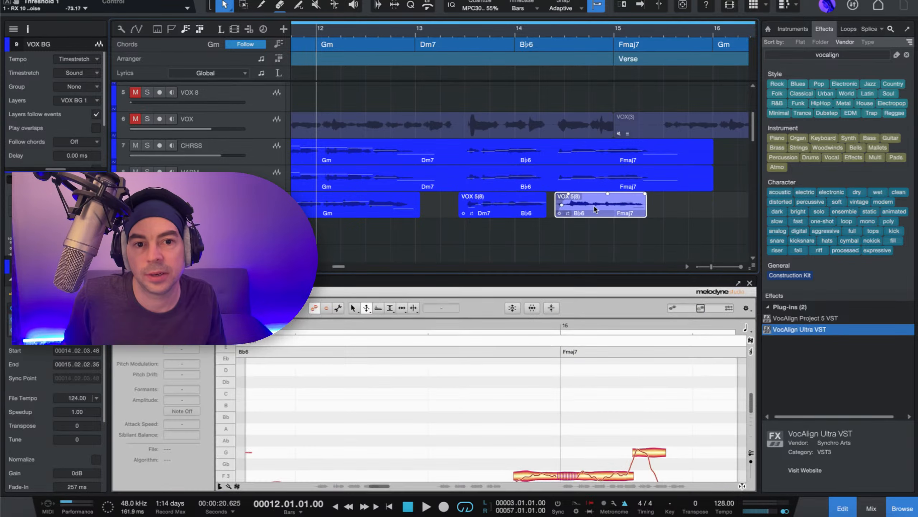
click(224, 283)
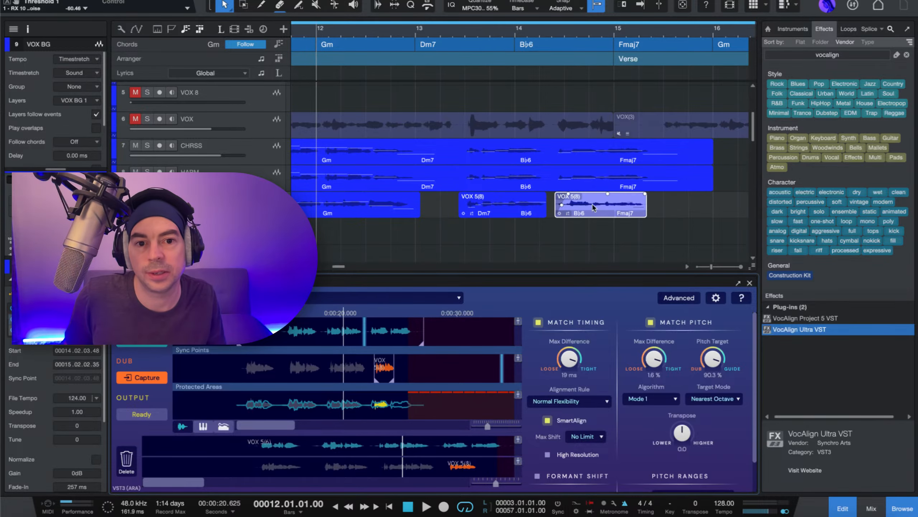
drag(571, 212, 508, 305)
drag(442, 368, 442, 369)
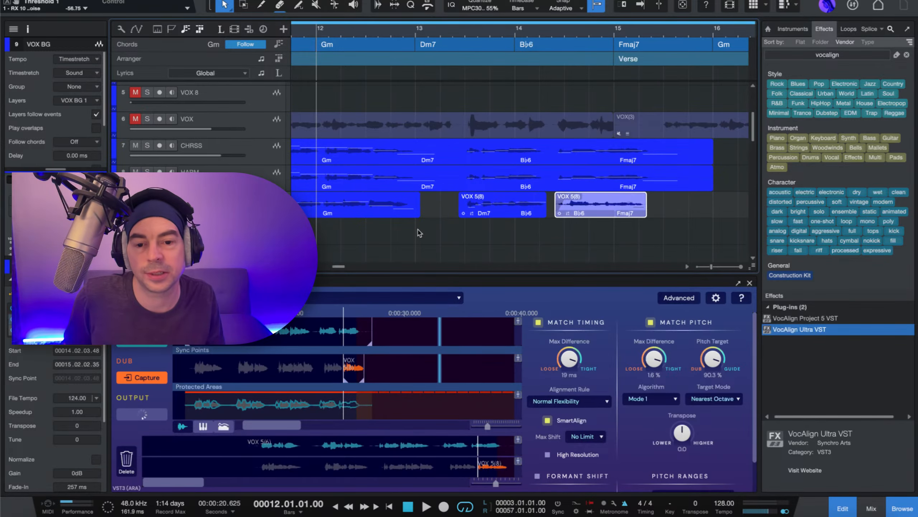
Step: Play the aligned first chorus from bar 7 and save the song
scroll(418, 33, down, 5)
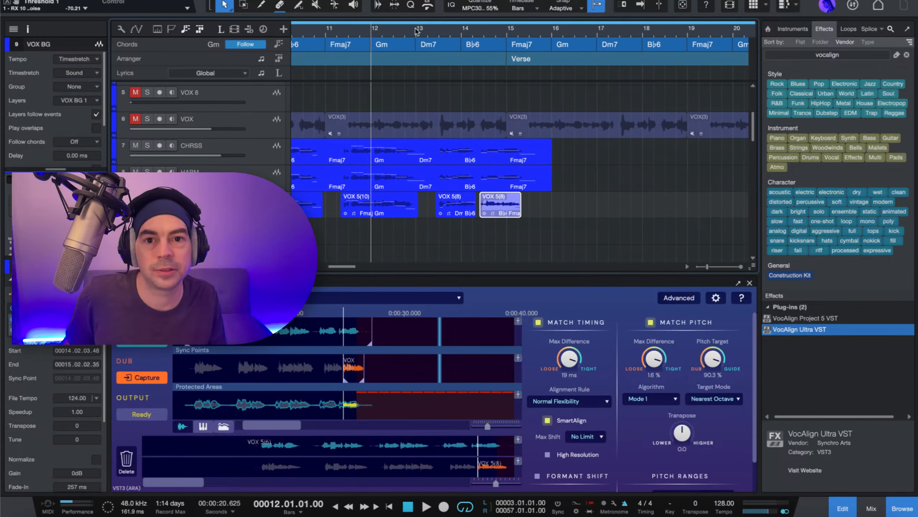
scroll(396, 33, left, 5)
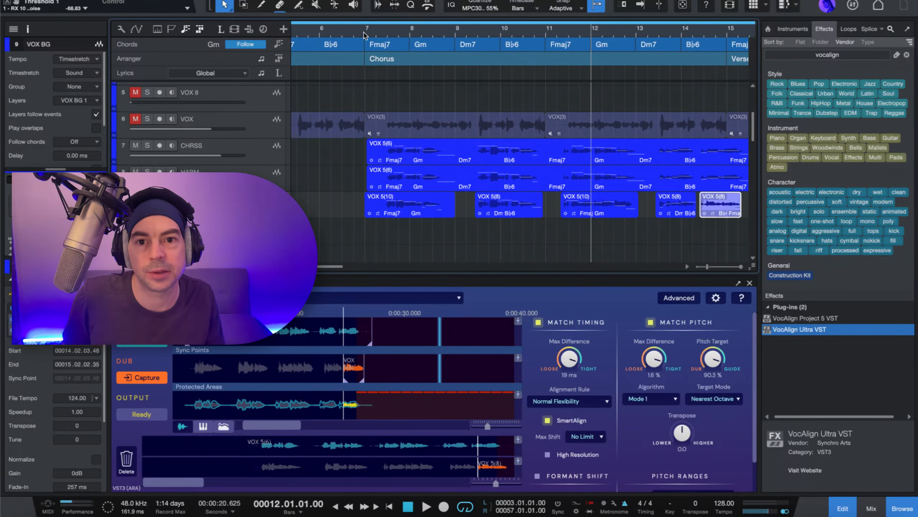
click(364, 34)
key(space)
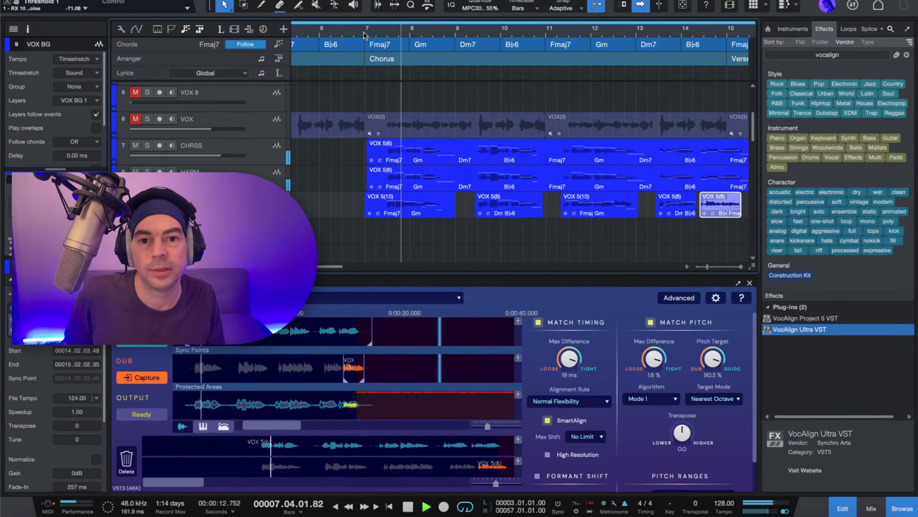
key(ctrl+s)
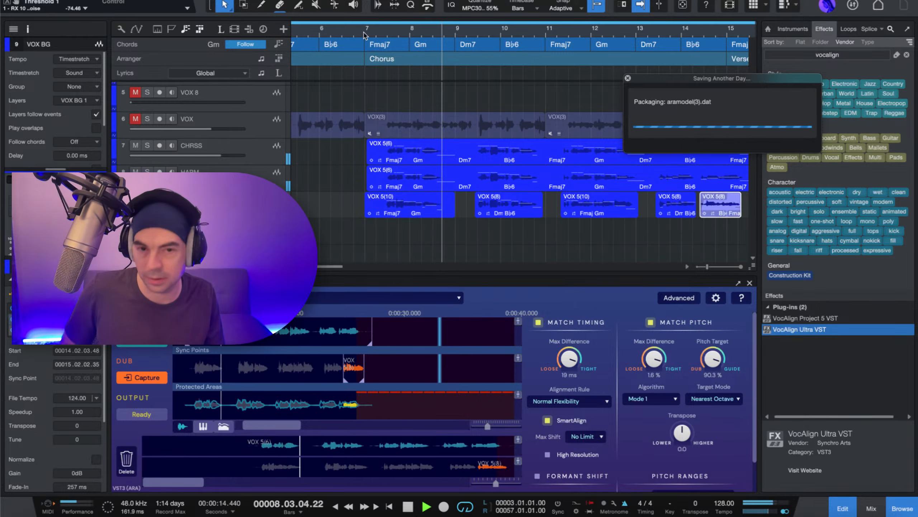
Step: Examine the vocal clips of the second chorus and the overall song arrangement during playback
key(w)
key(w)
key(w)
key(w)
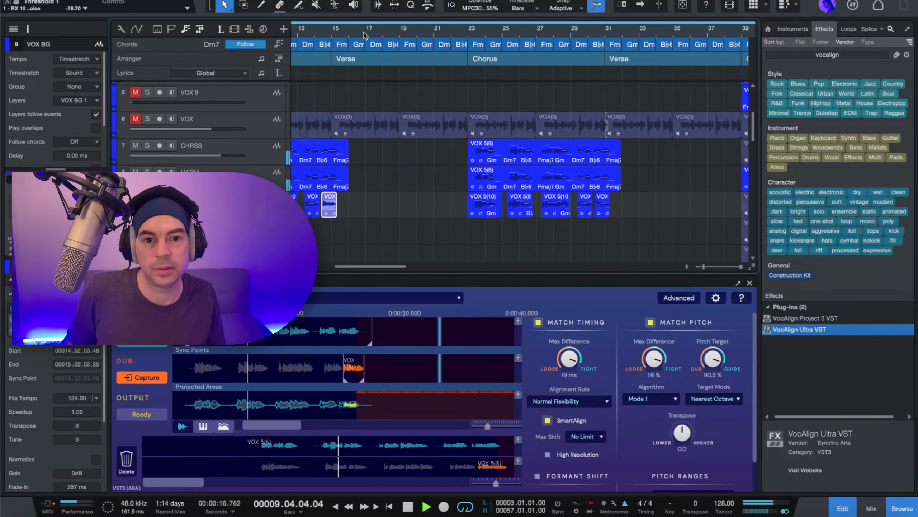
scroll(398, 33, right, 5)
key(e)
key(e)
key(e)
key(e)
key(e)
key(e)
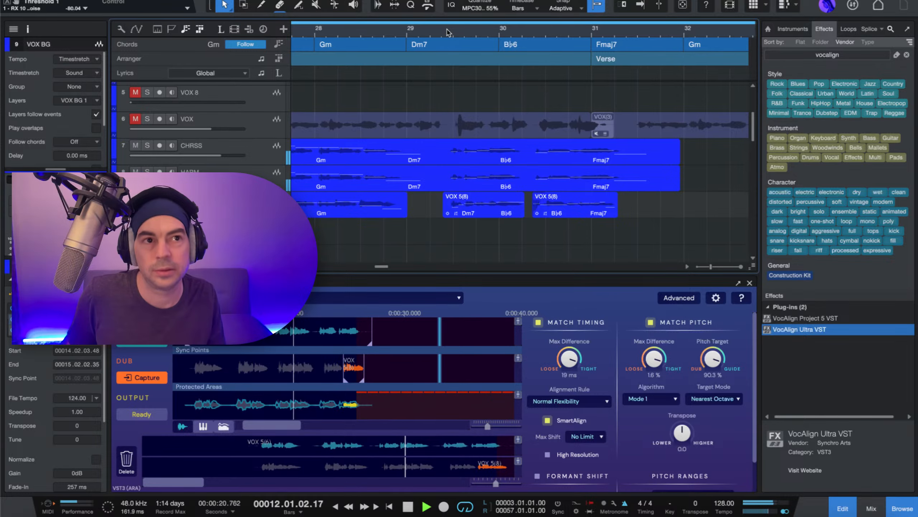
key(w)
key(w)
key(w)
key(w)
key(w)
key(w)
key(w)
key(w)
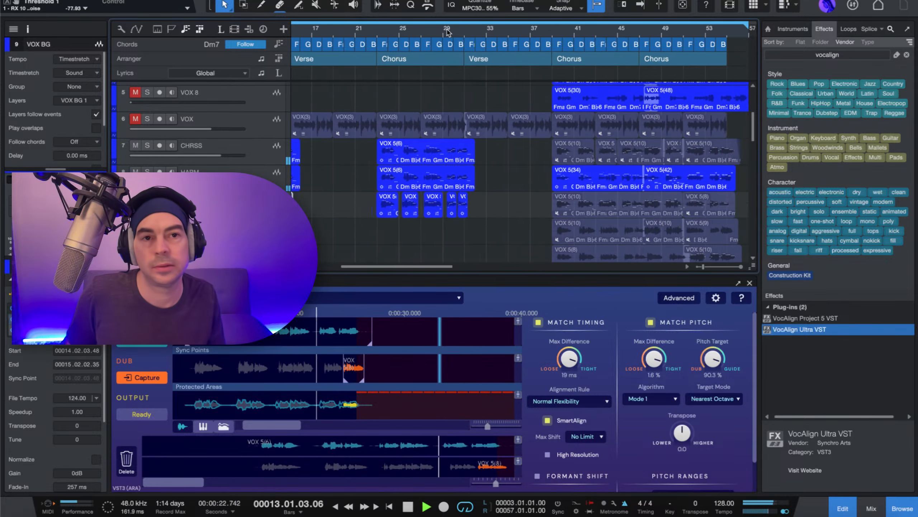
key(w)
key(w)
key(w)
key(w)
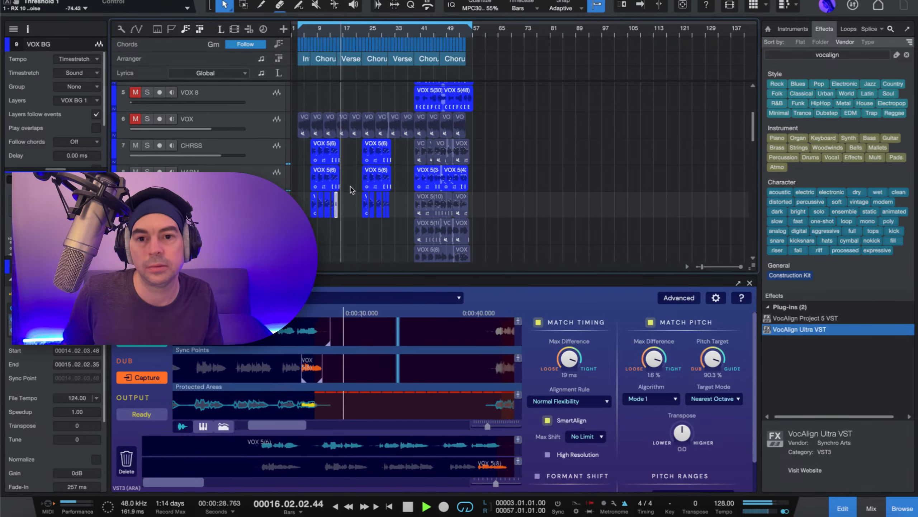
Step: Show the mixer, open Neutron 5 on the LEAD VOX BUS in trial mode, and stop playback
scroll(350, 189, up, 5)
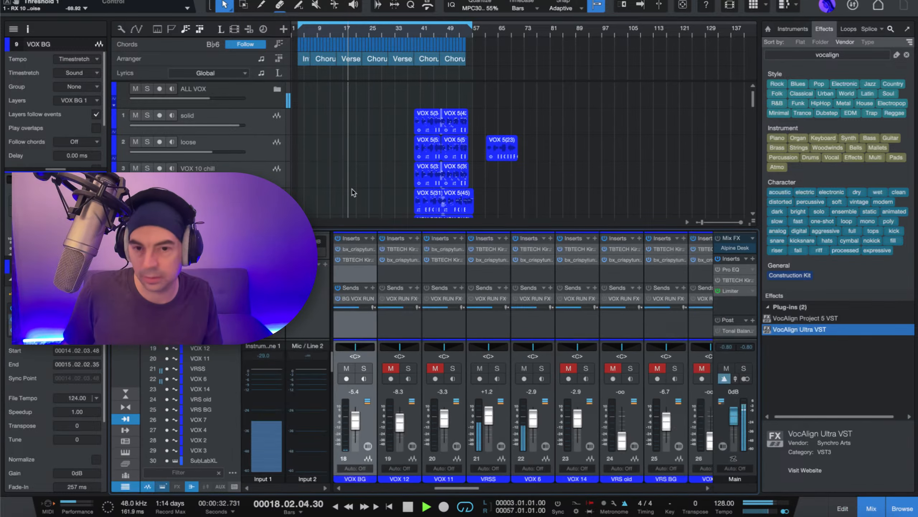
key(F3)
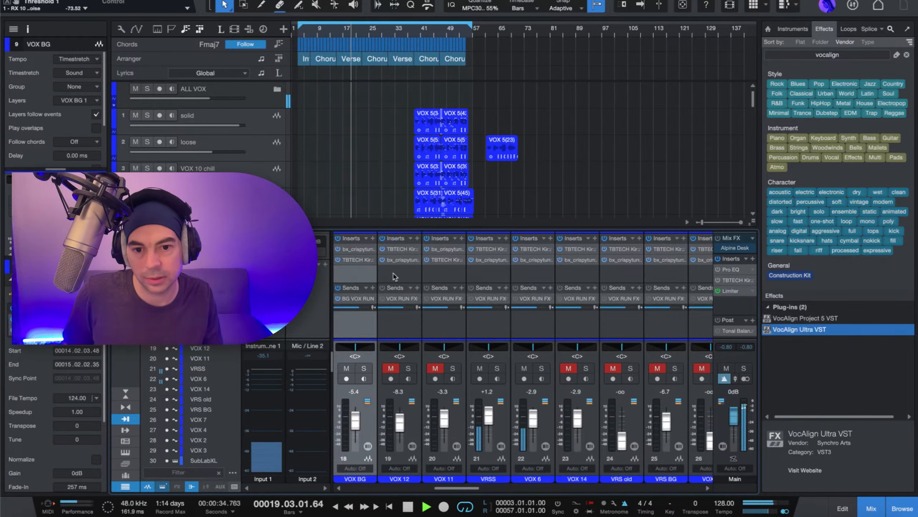
scroll(390, 277, left, 6)
scroll(391, 277, left, 4)
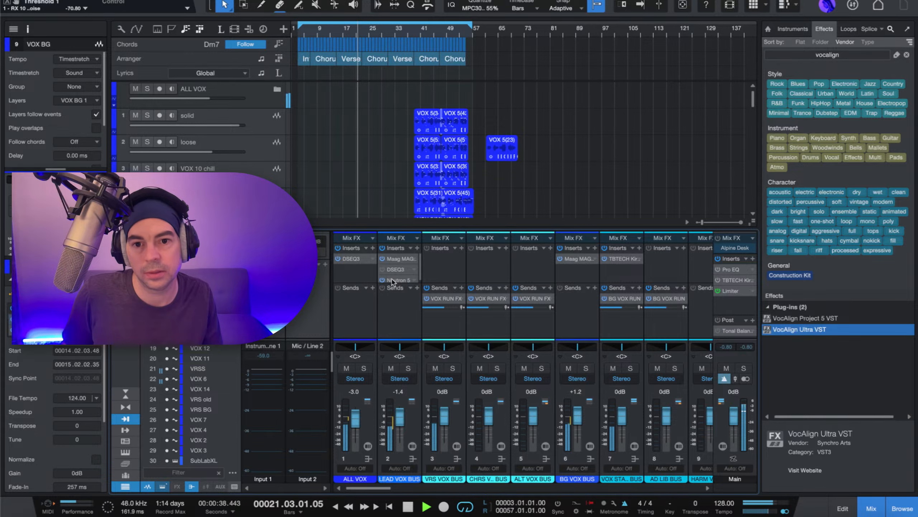
click(393, 280)
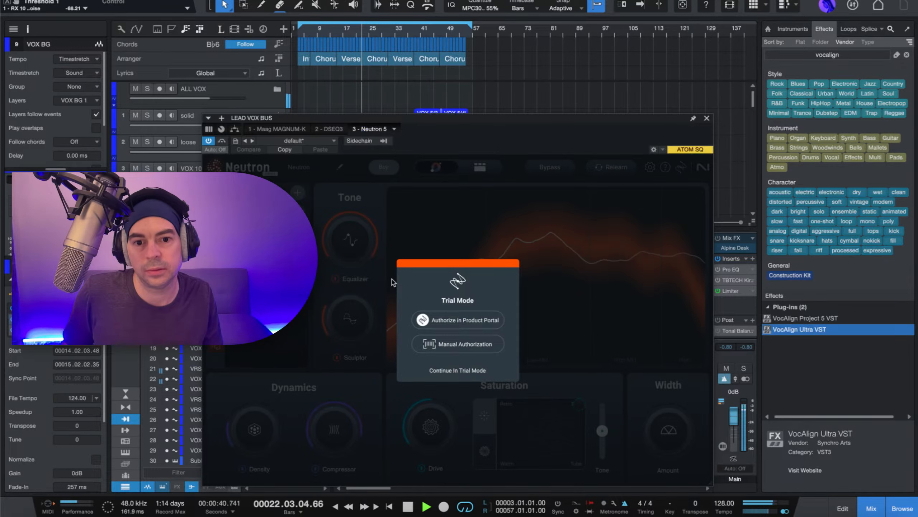
click(480, 371)
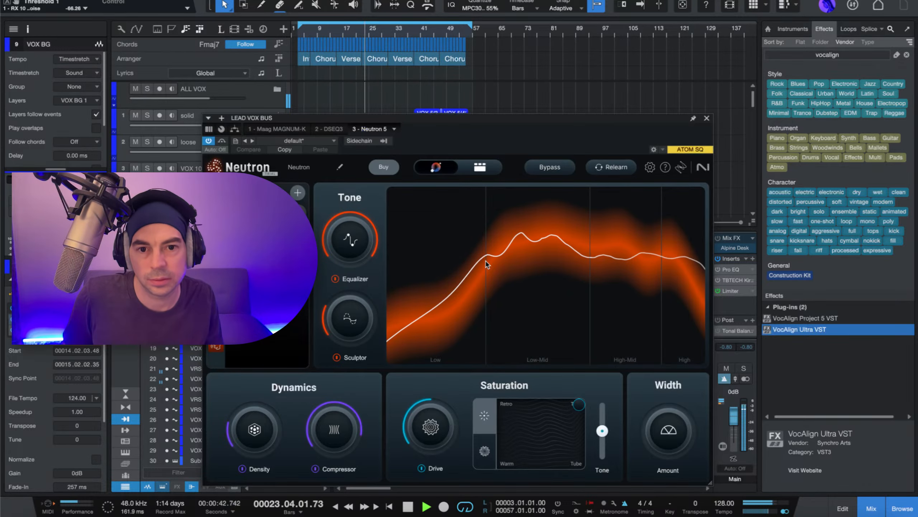
key(space)
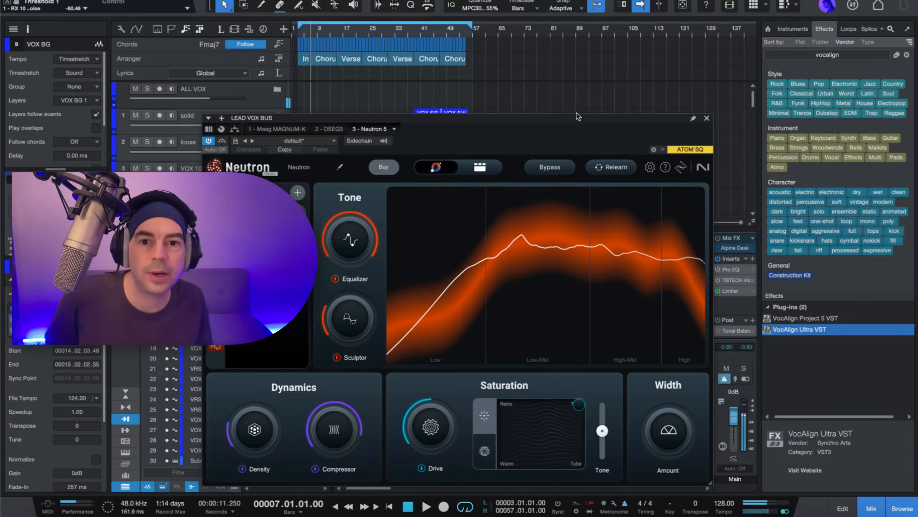
drag(568, 120, 662, 20)
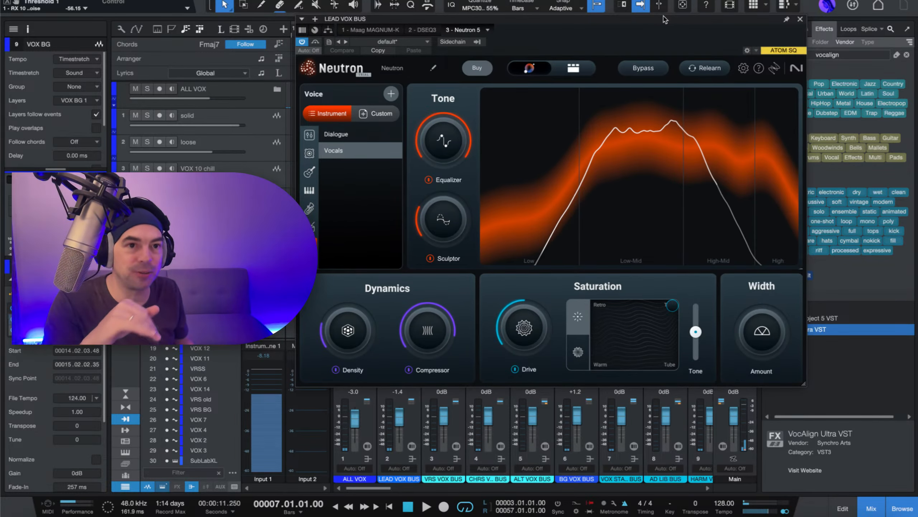
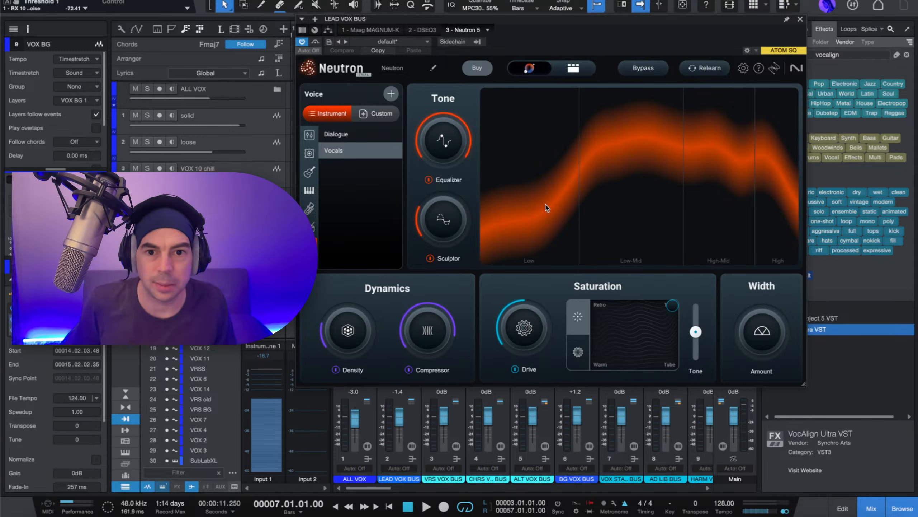
Step: Switch Neutron 5 to its individual module view and open the Density module
click(573, 69)
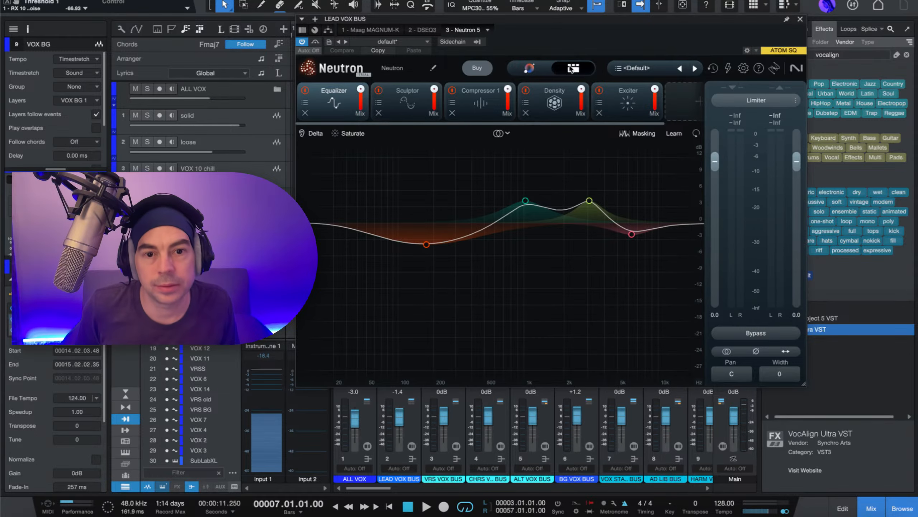
click(632, 107)
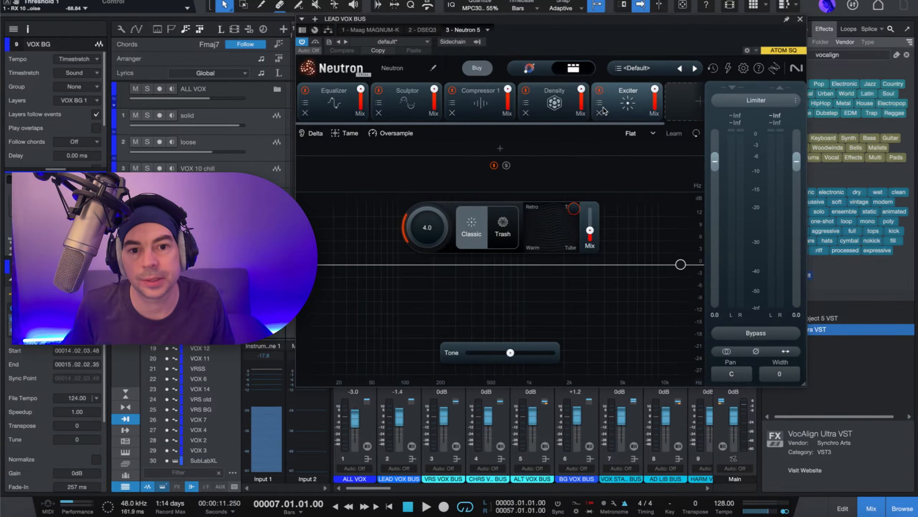
click(543, 104)
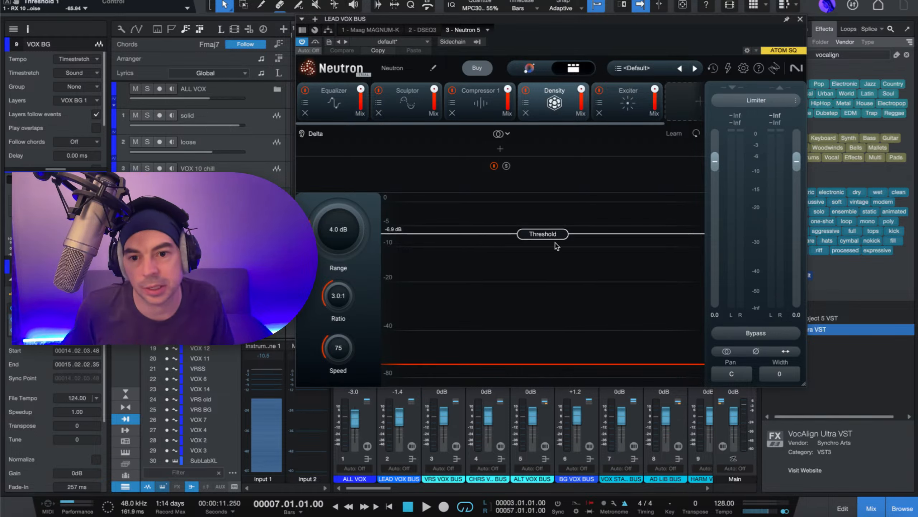
Step: Audition the Density threshold at -18.3, -17.4 and -16.1 dB while playing the first chorus
key(space)
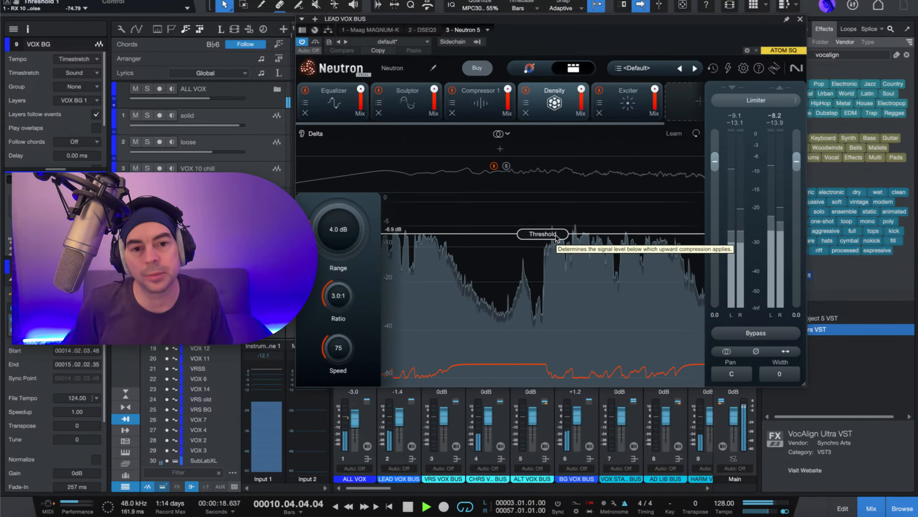
drag(556, 238, 561, 281)
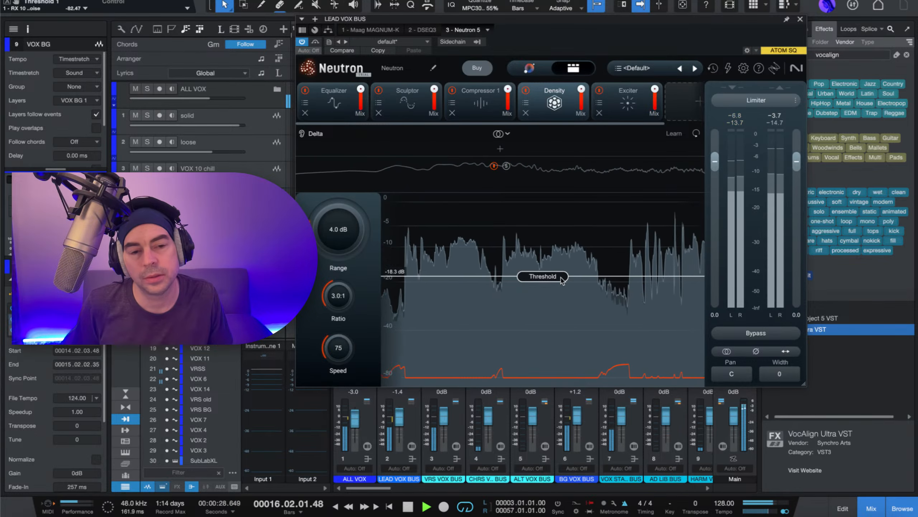
key(space)
drag(562, 281, 564, 276)
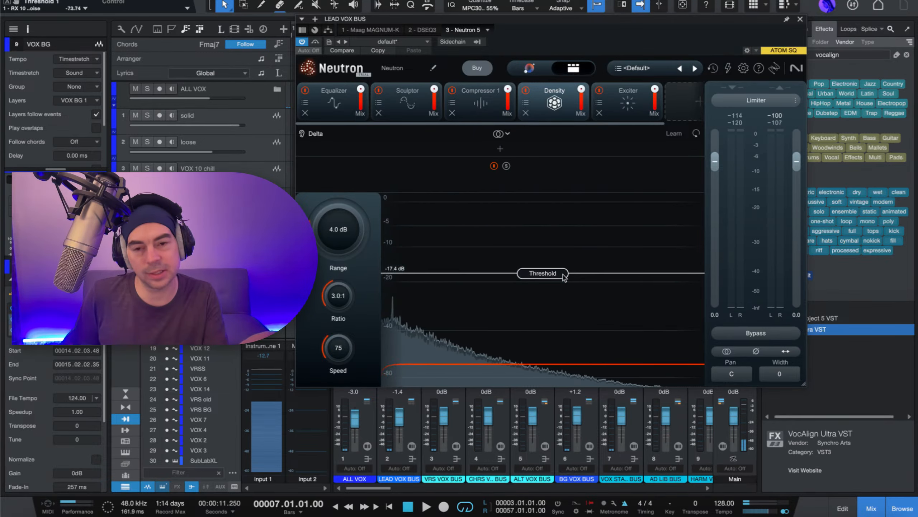
key(space)
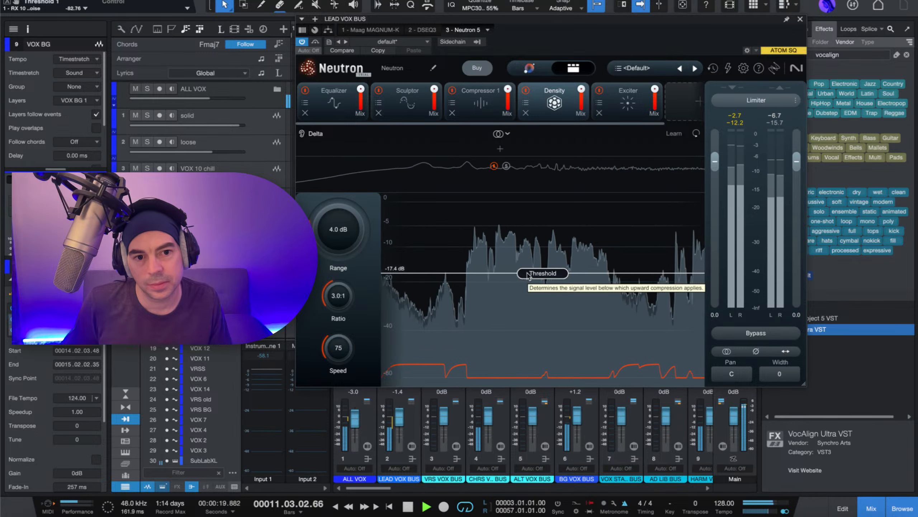
drag(529, 275, 532, 271)
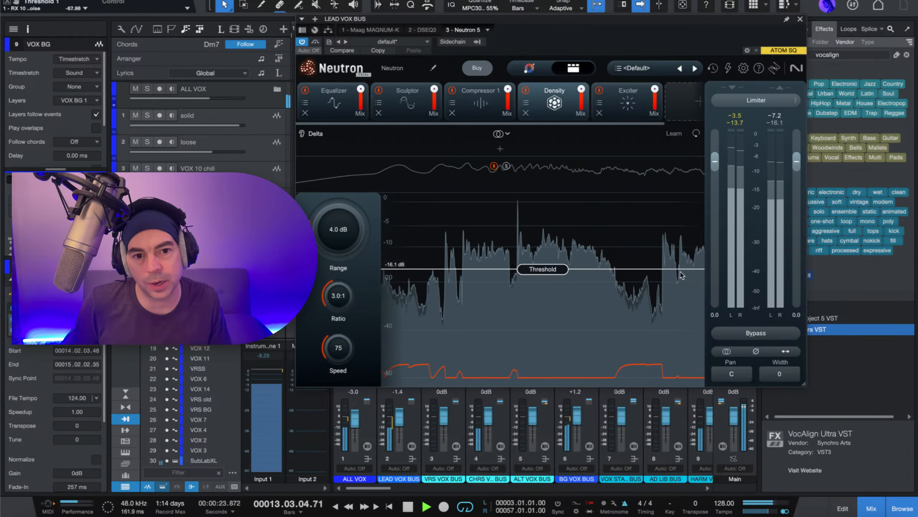
Step: Try lower Density thresholds down to -28.4 dB while the chorus plays
drag(560, 273, 546, 309)
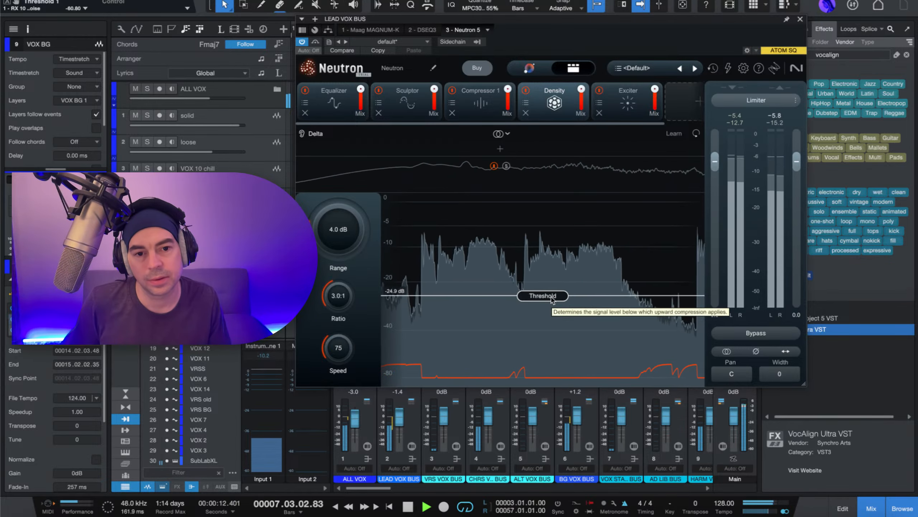
drag(550, 306, 549, 307)
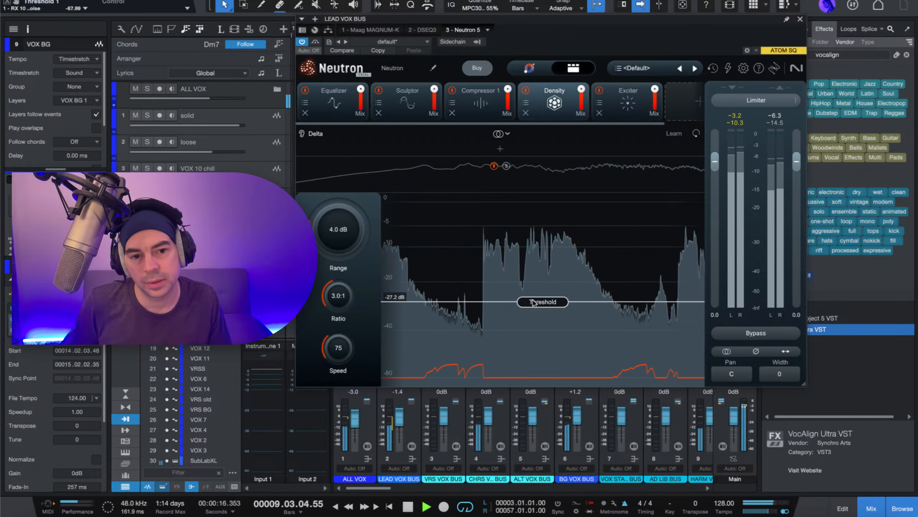
drag(533, 303, 533, 306)
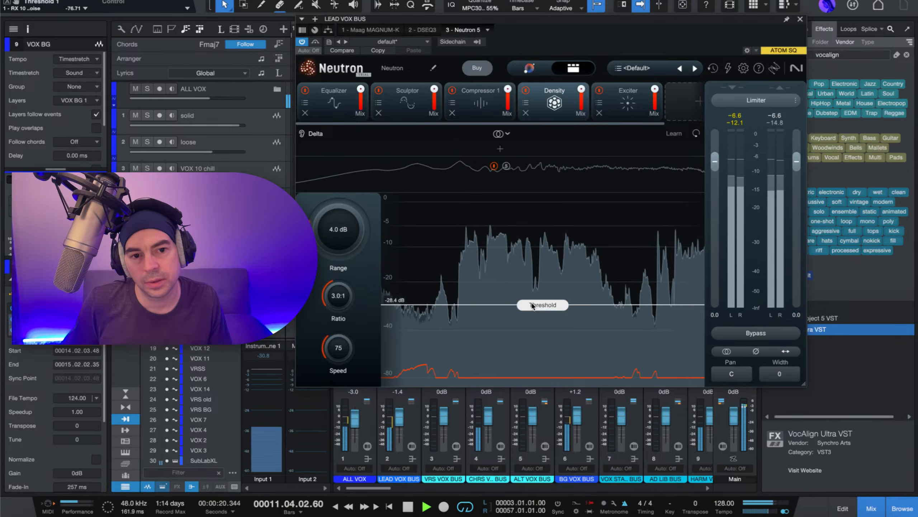
Step: Set the Density threshold to -13.8 dB and its range to 20.0 dB
drag(540, 298, 539, 260)
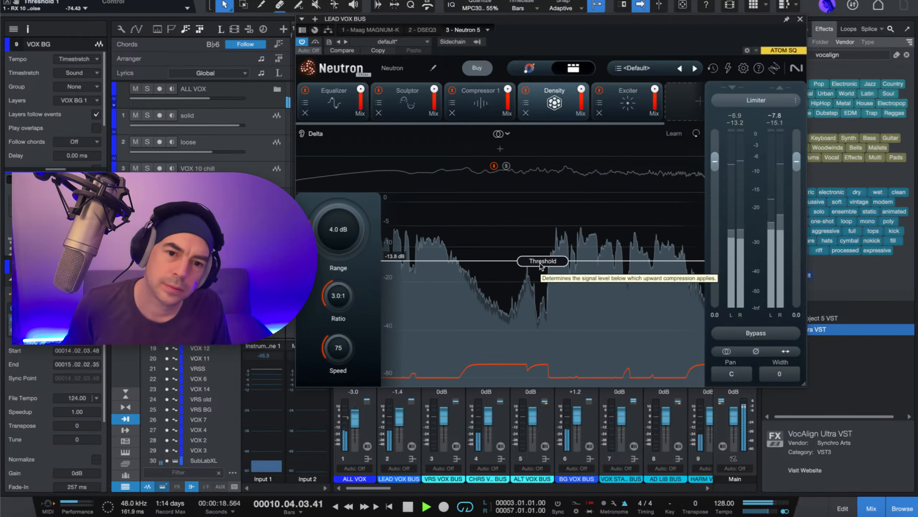
key(space)
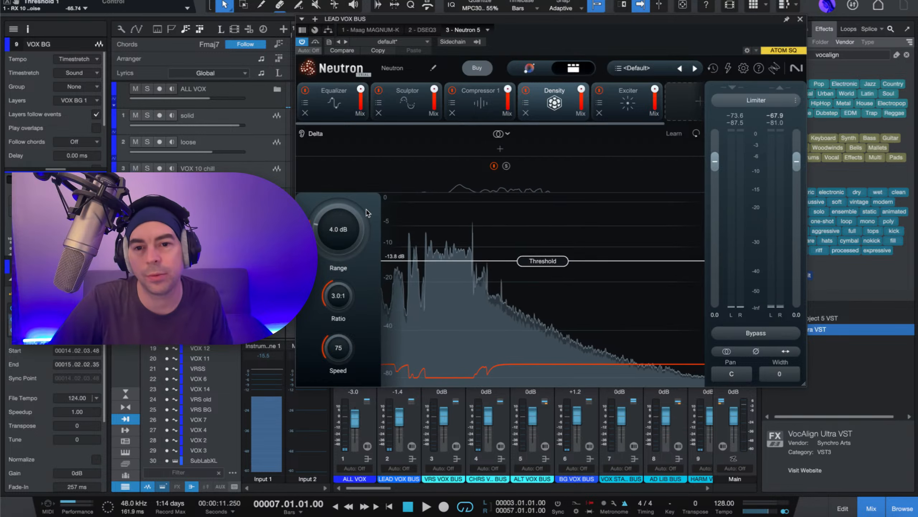
drag(353, 214, 353, 195)
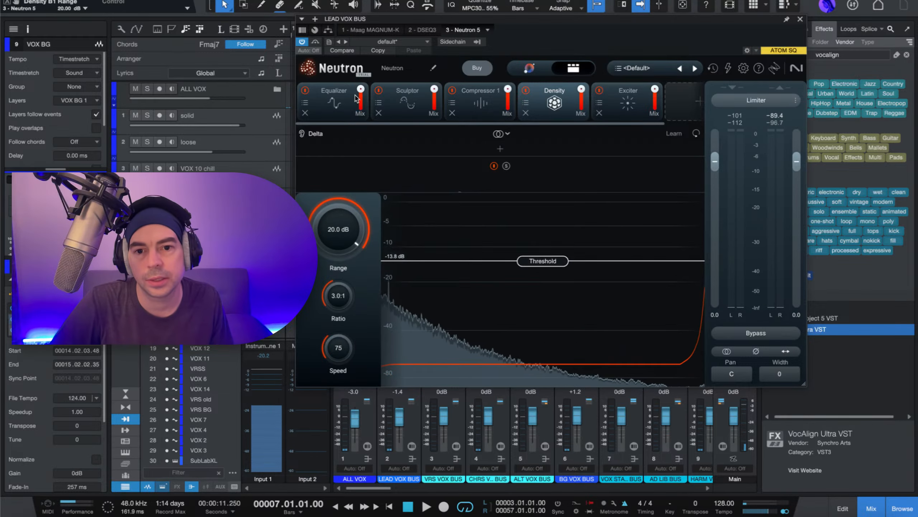
Step: Play the chorus and audition Density thresholds of -28.8 dB and -43.6 dB
key(space)
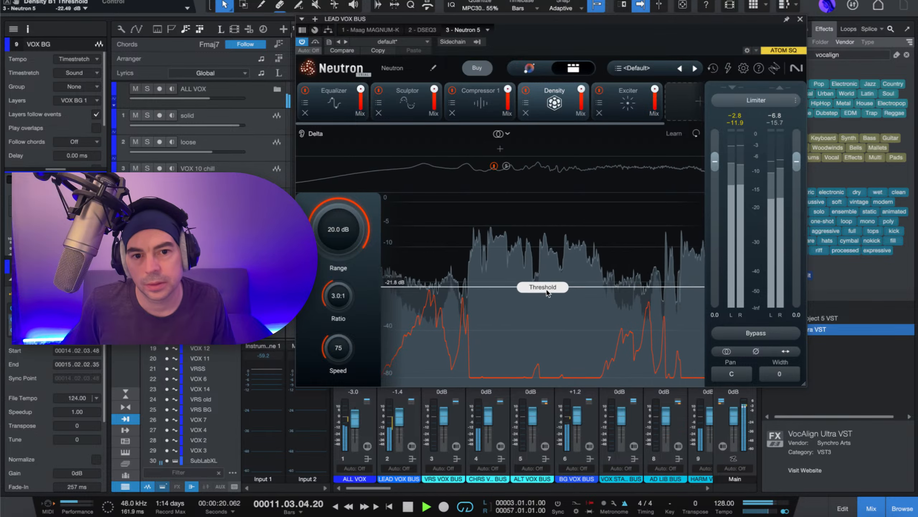
drag(547, 292, 548, 307)
key(space)
key(space)
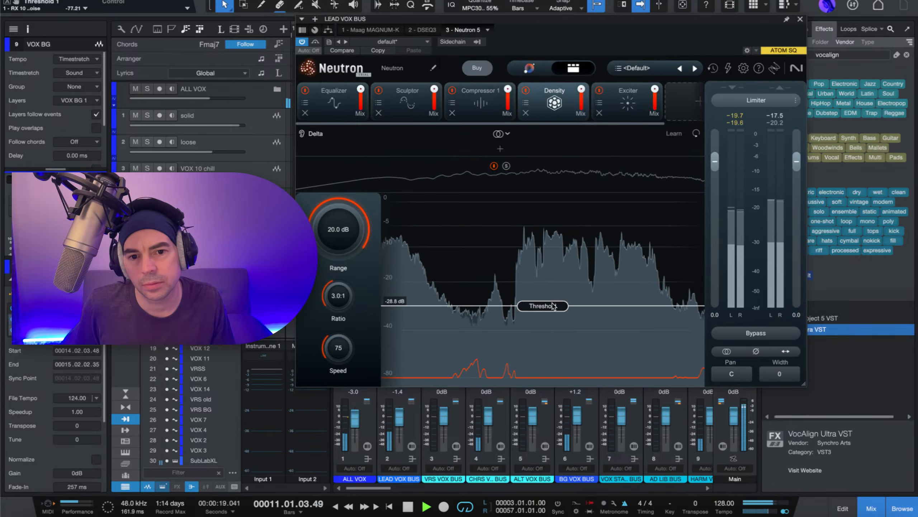
drag(554, 307, 557, 336)
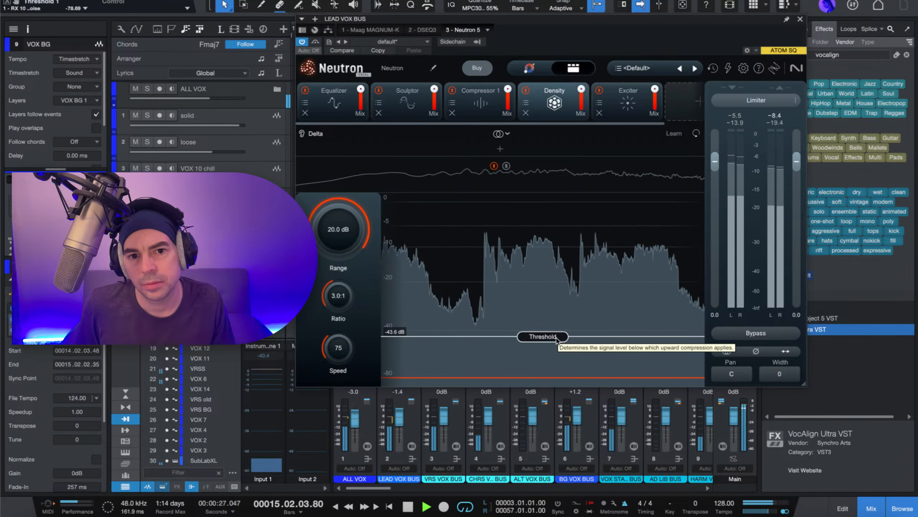
key(space)
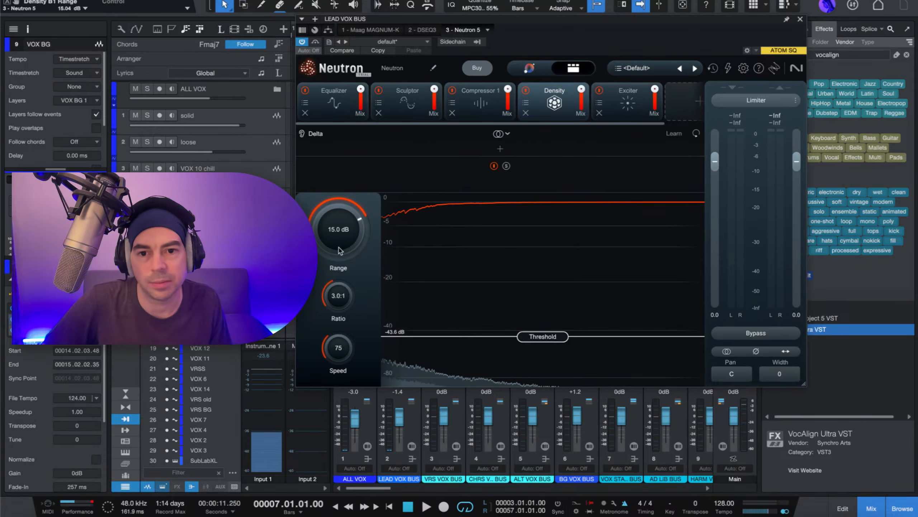
Step: Set the Density range to 3.0 dB and its threshold to -28.4 dB, and bypass the module
drag(347, 215, 339, 322)
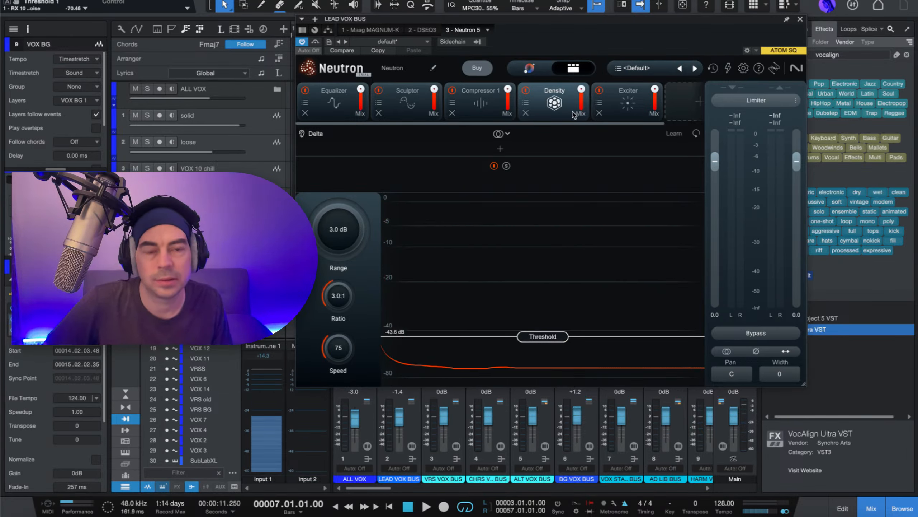
drag(548, 340, 547, 308)
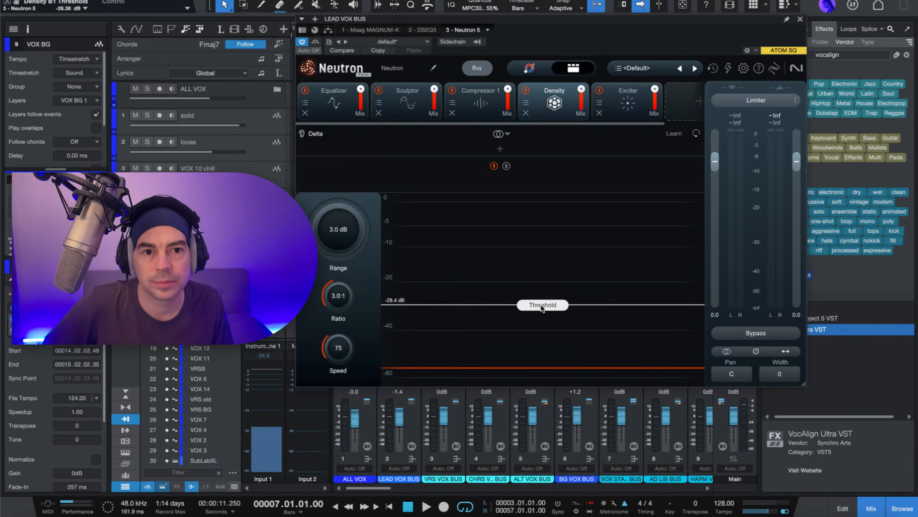
click(525, 91)
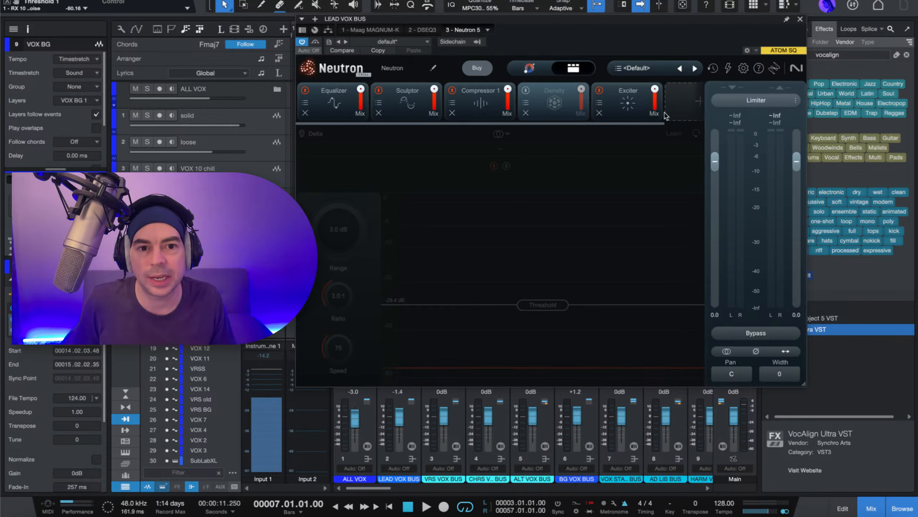
Step: Add a Gate module after the Exciter and set its close threshold to -20.3 dB, just below the open threshold, while the chorus plays
click(682, 102)
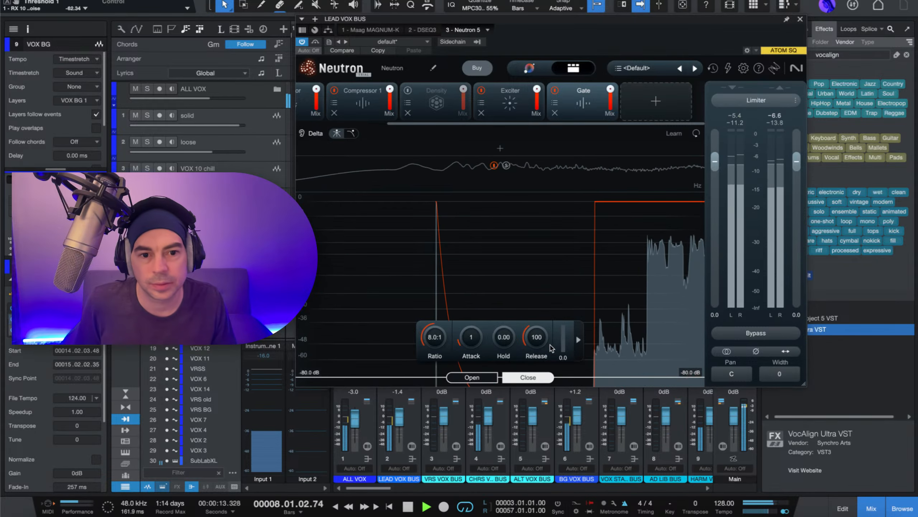
drag(473, 377, 484, 293)
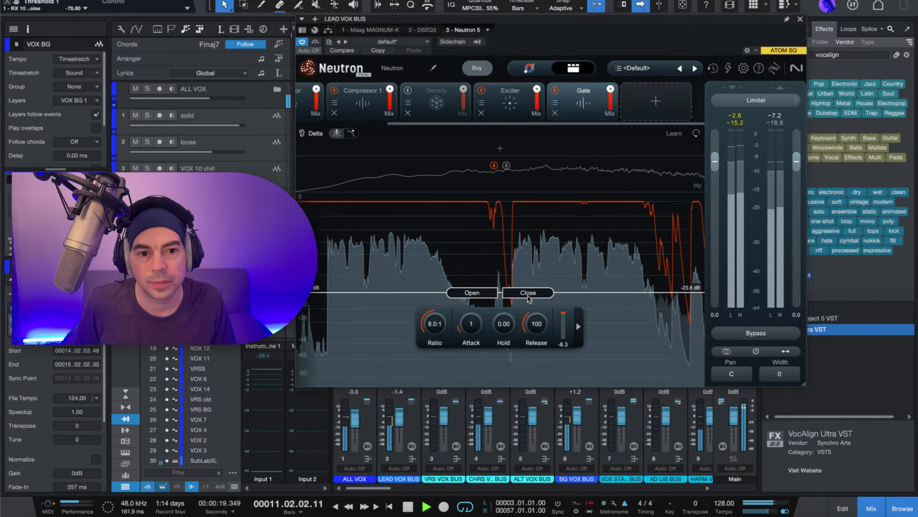
drag(528, 298, 480, 274)
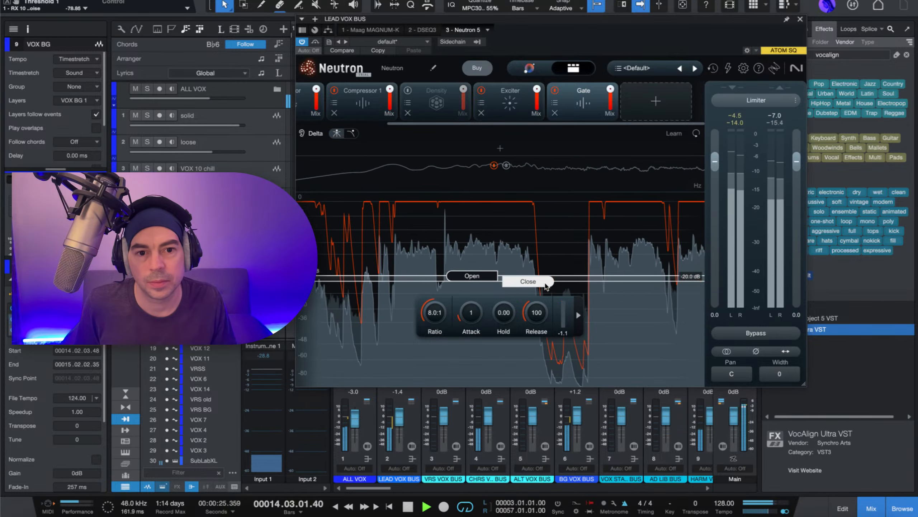
drag(546, 286, 546, 287)
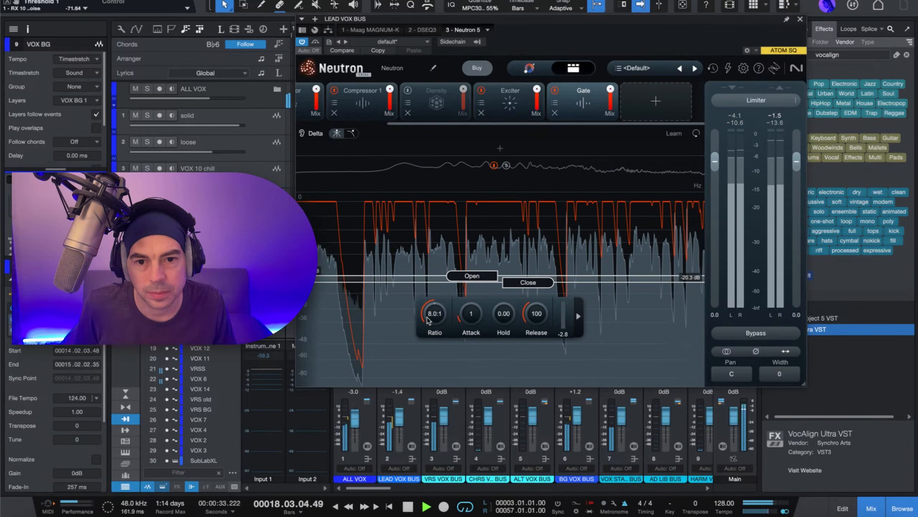
Step: Set the Gate ratio to 1.5:1, expand its sidechain options and stop playback
drag(436, 319, 433, 332)
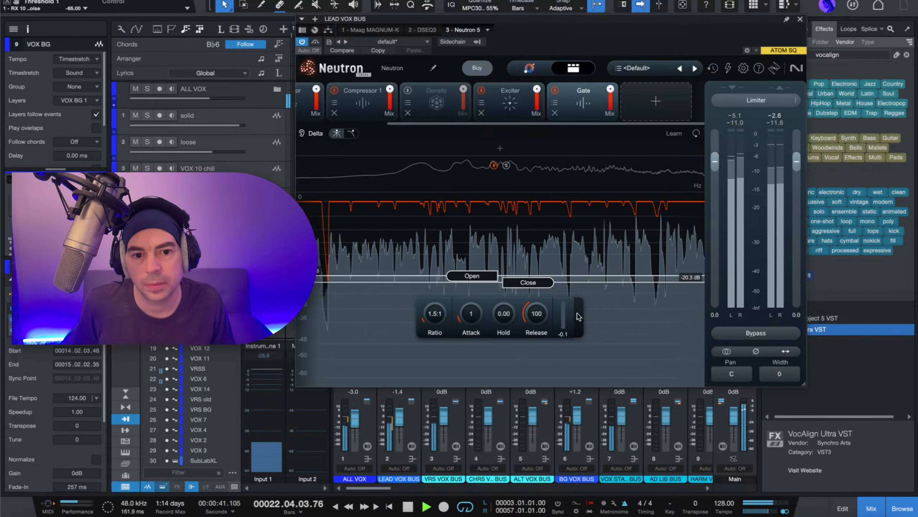
click(577, 316)
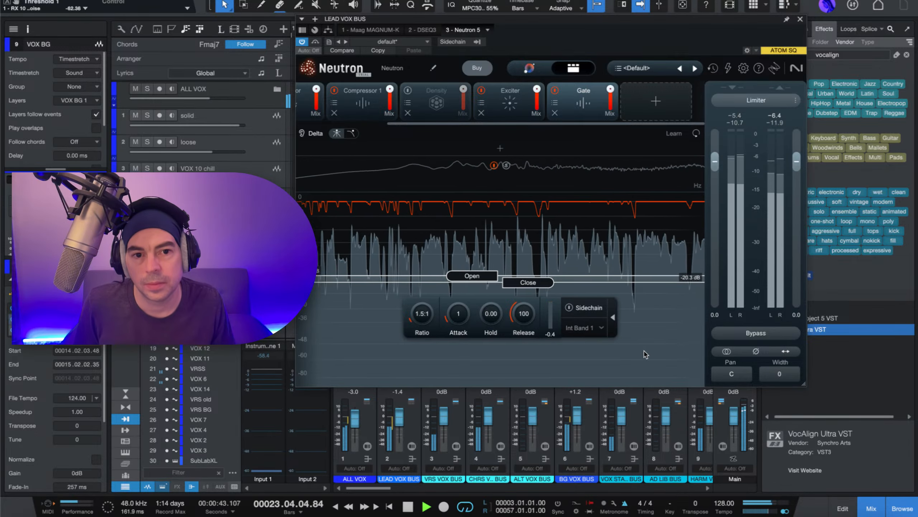
key(space)
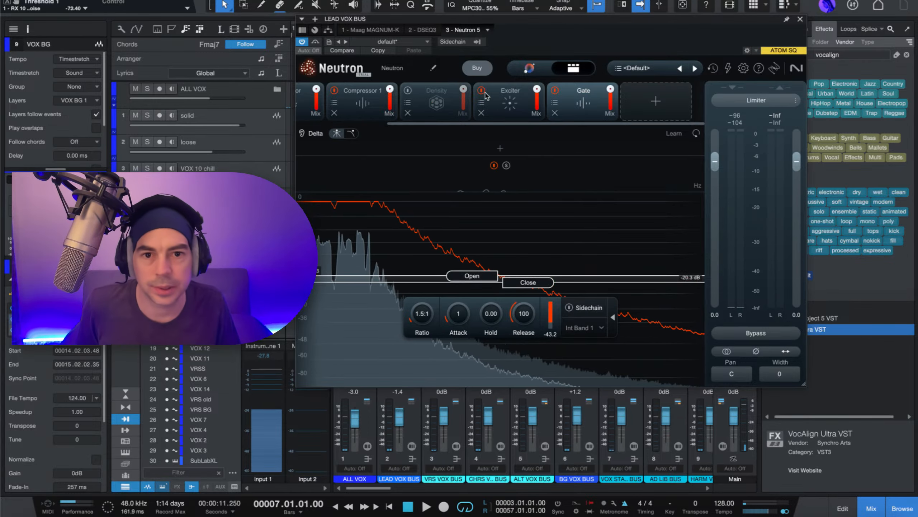
Step: Check Density and Compressor 1, open the Sculptor module, and compare the chorus with Sculptor bypassed and enabled
click(424, 109)
click(373, 106)
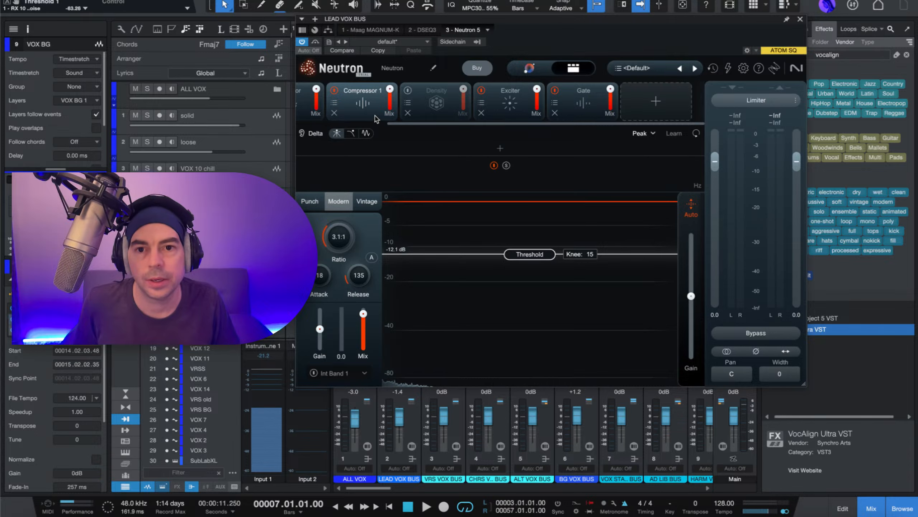
scroll(358, 110, up, 2)
click(331, 103)
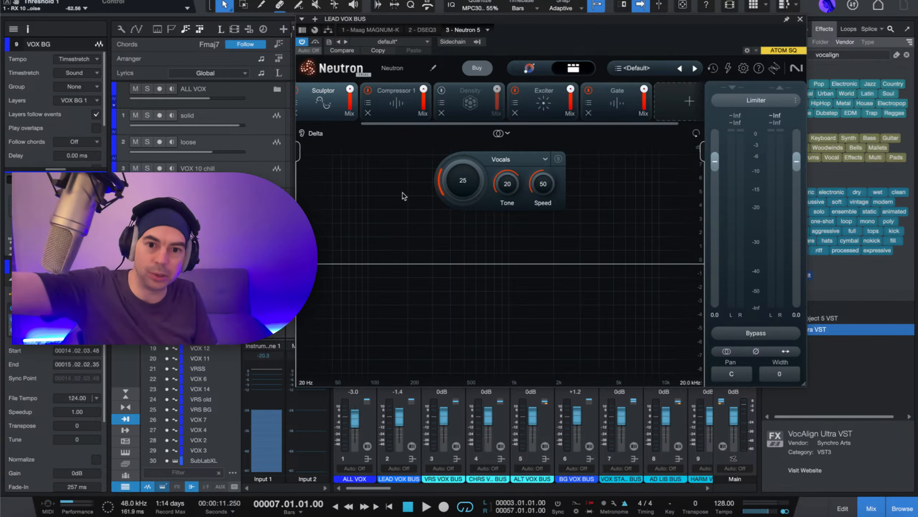
key(space)
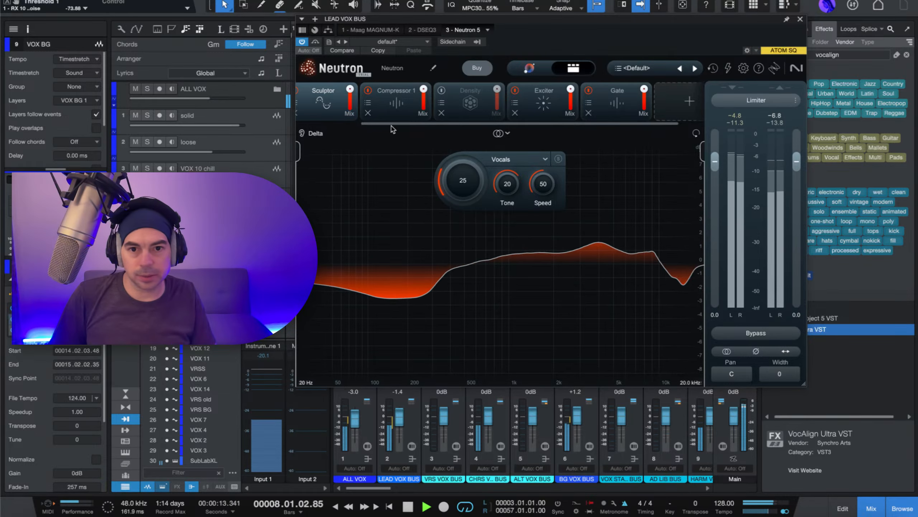
scroll(353, 93, left, 2)
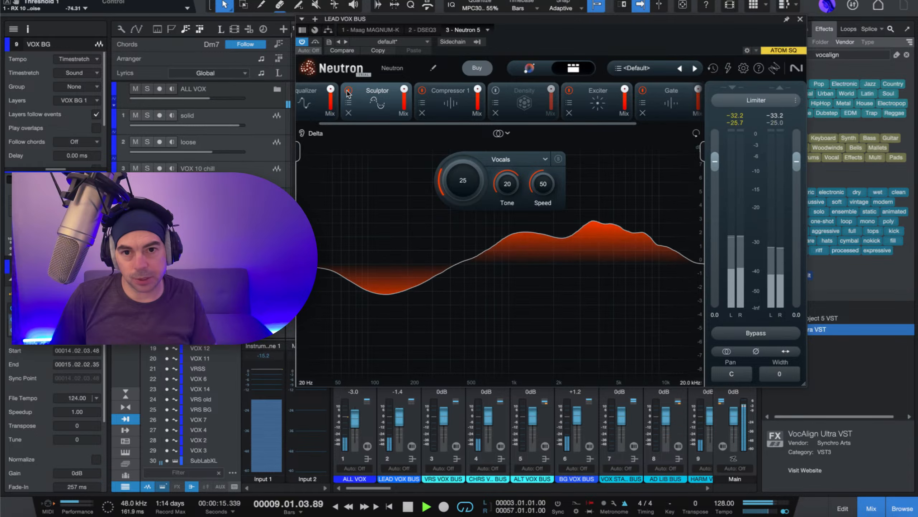
click(348, 90)
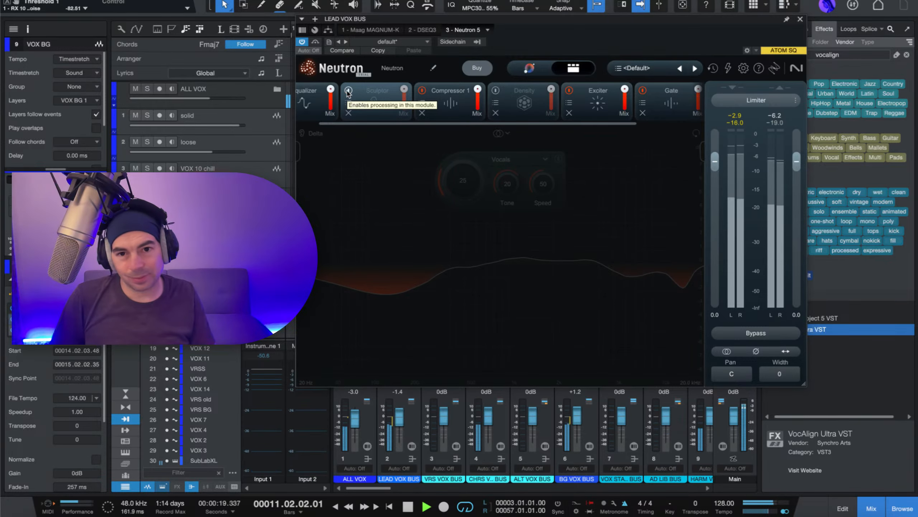
click(348, 91)
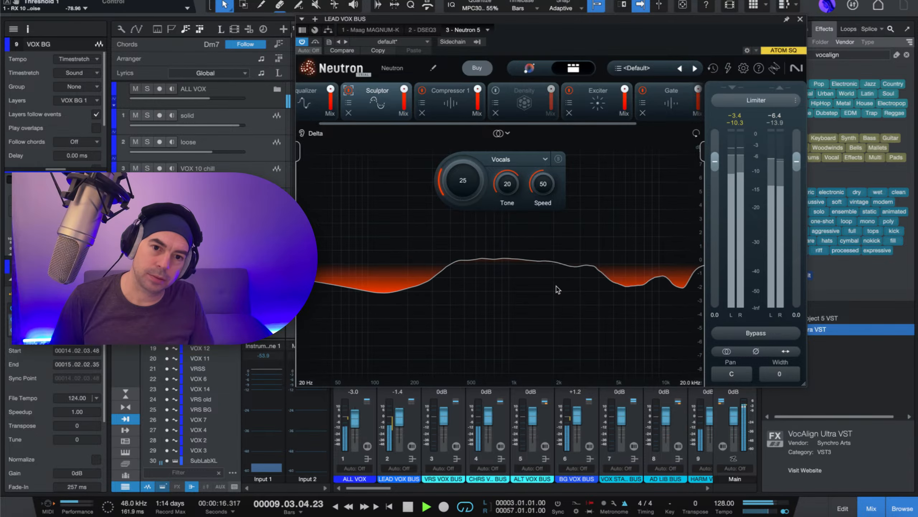
Step: Audition the Sculptor amount at 100 with the Vocals target, set it to 15 instead, and replay the chorus
drag(461, 192, 476, 69)
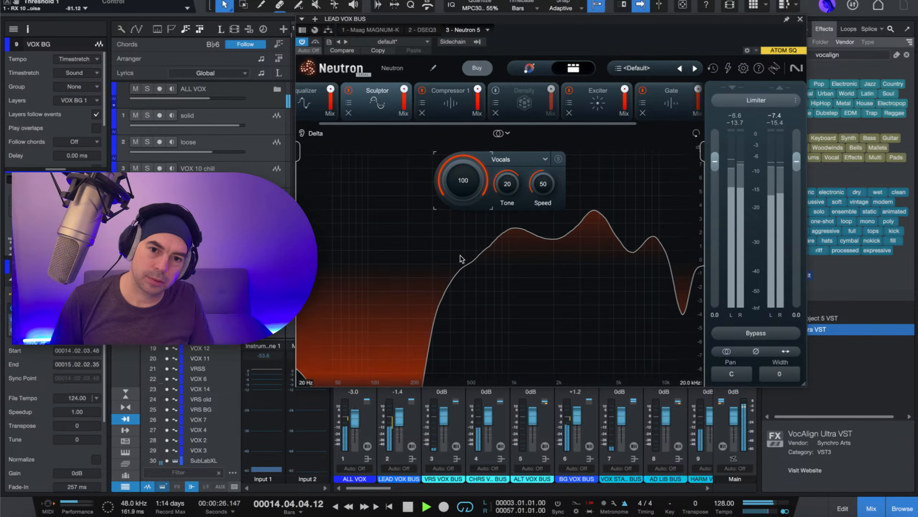
key(space)
drag(457, 184, 457, 277)
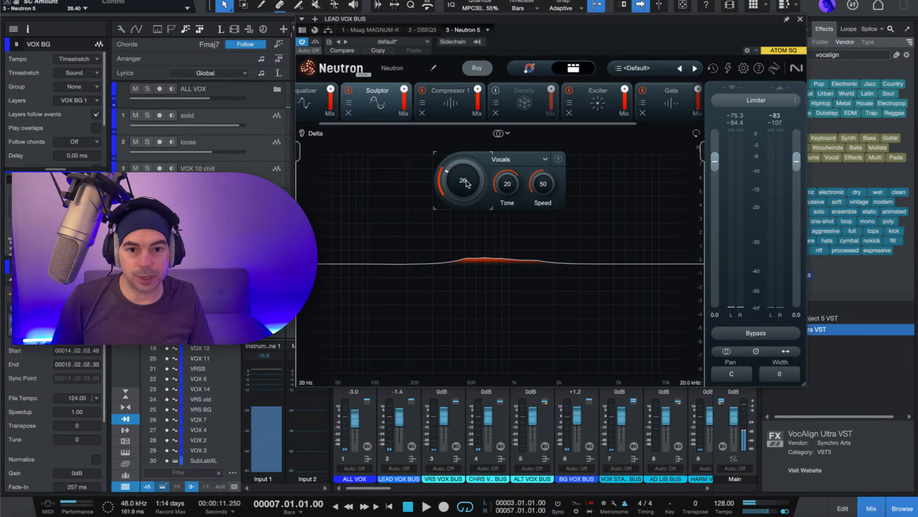
key(space)
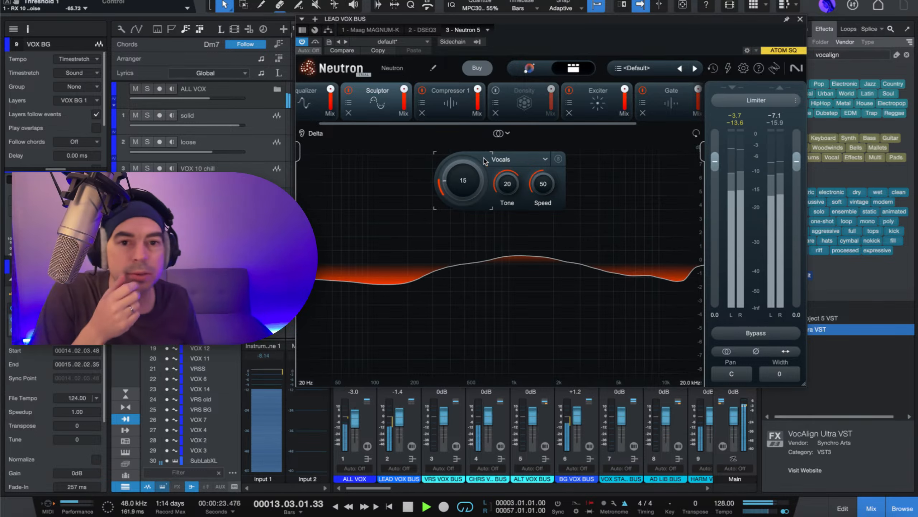
Step: Examine the bypassed Density module and the Gate module across the Neutron module chain
click(523, 101)
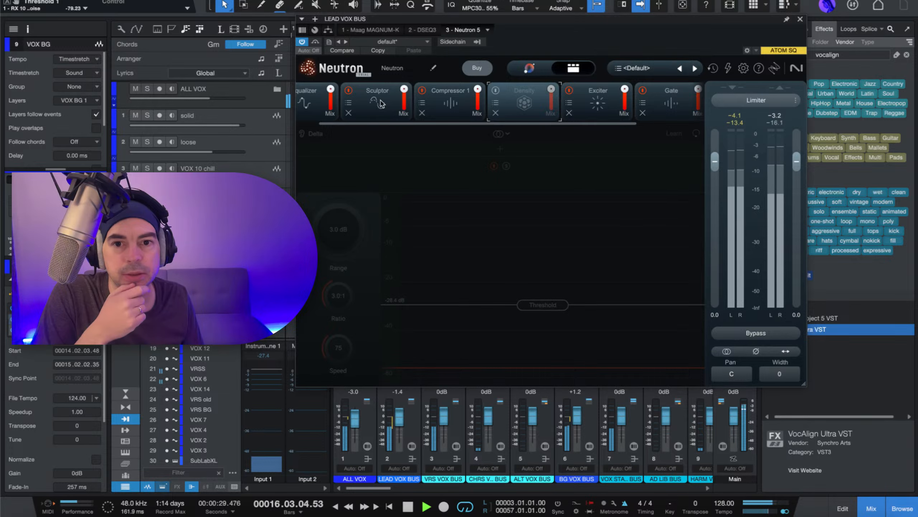
scroll(452, 105, left, 2)
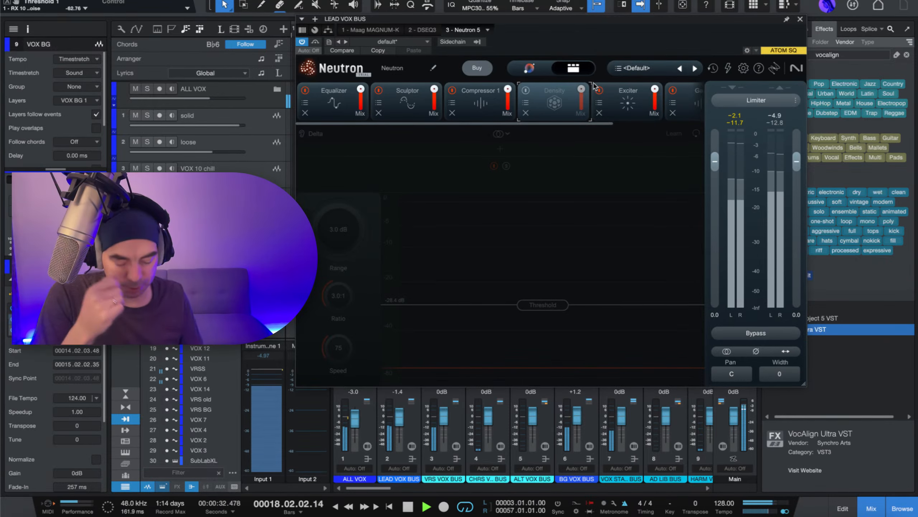
key(space)
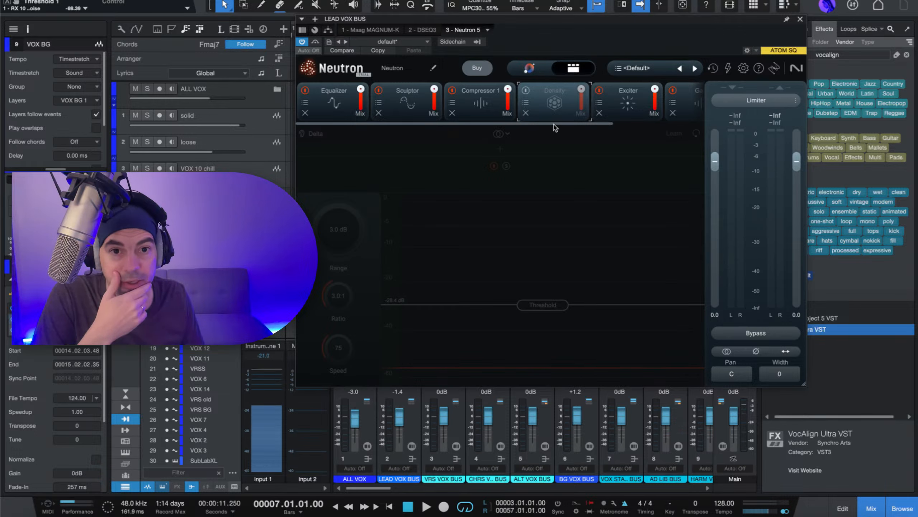
drag(554, 125, 677, 124)
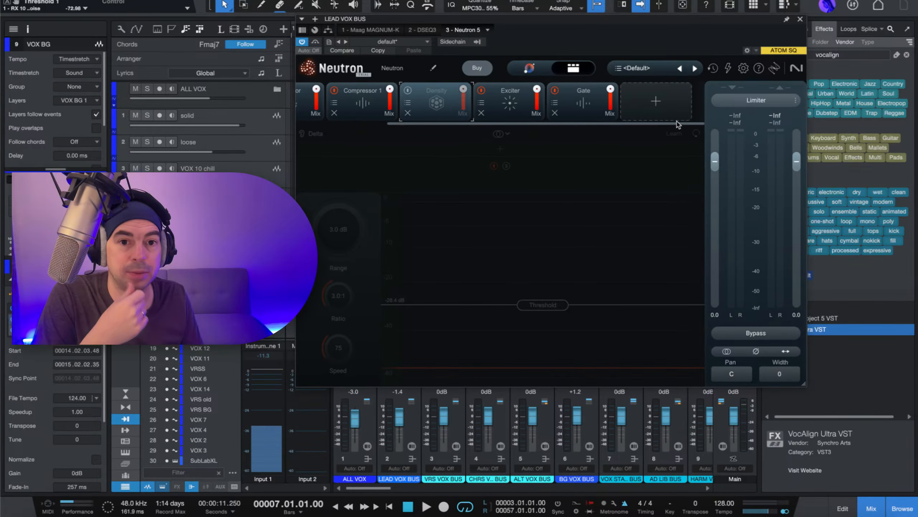
click(591, 108)
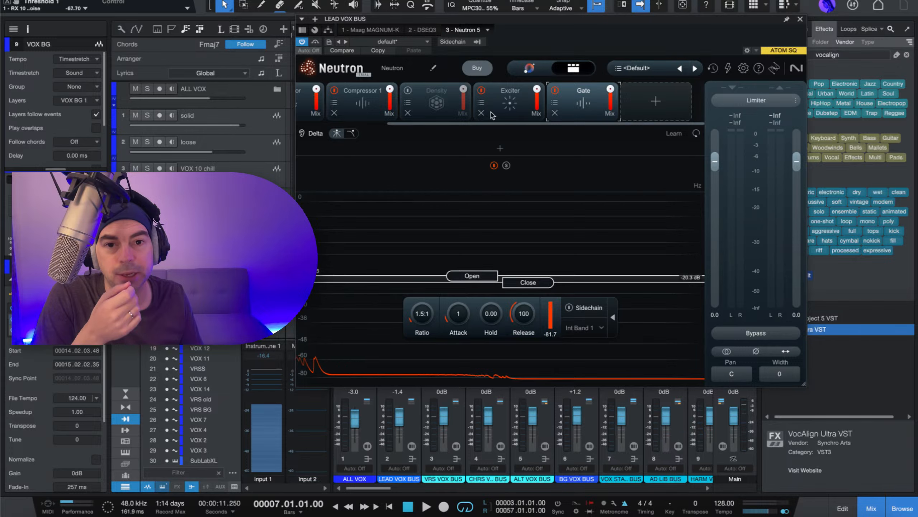
click(434, 99)
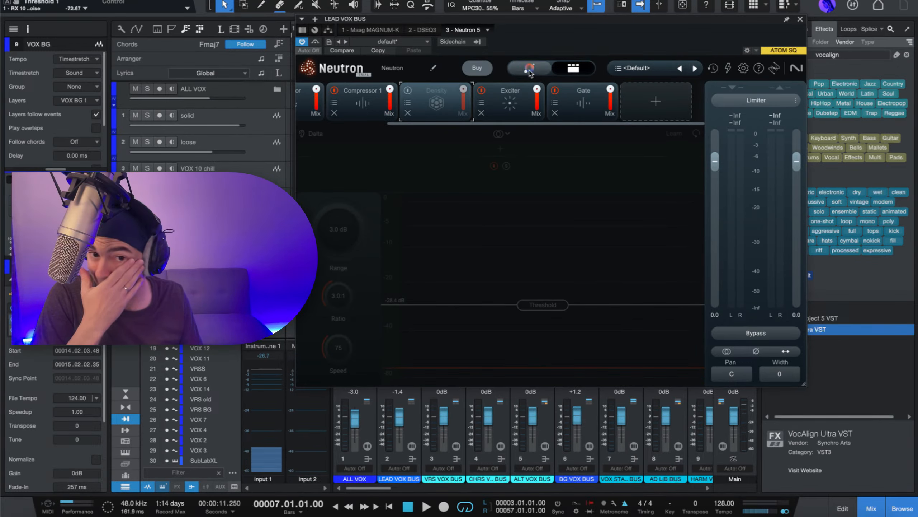
click(589, 106)
click(434, 106)
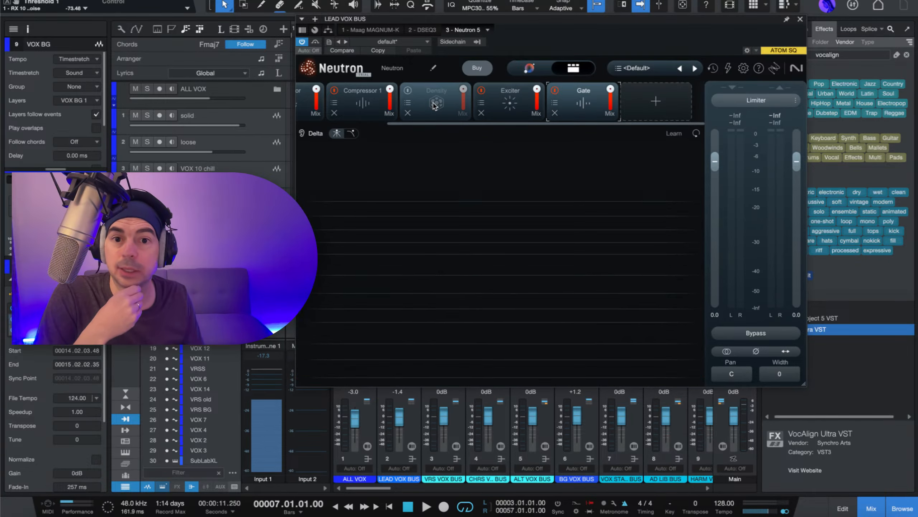
drag(438, 127, 318, 130)
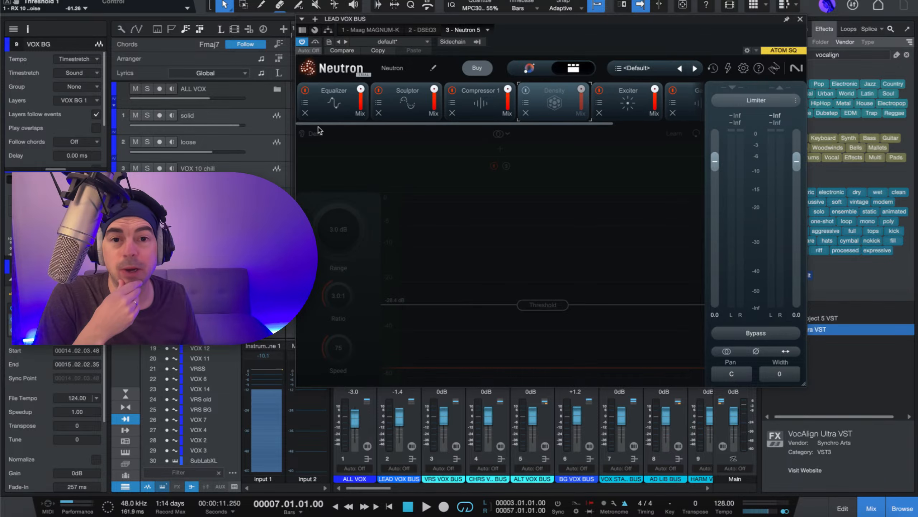
Step: Open the Equalizer module and compare the chorus with it bypassed and enabled
click(331, 103)
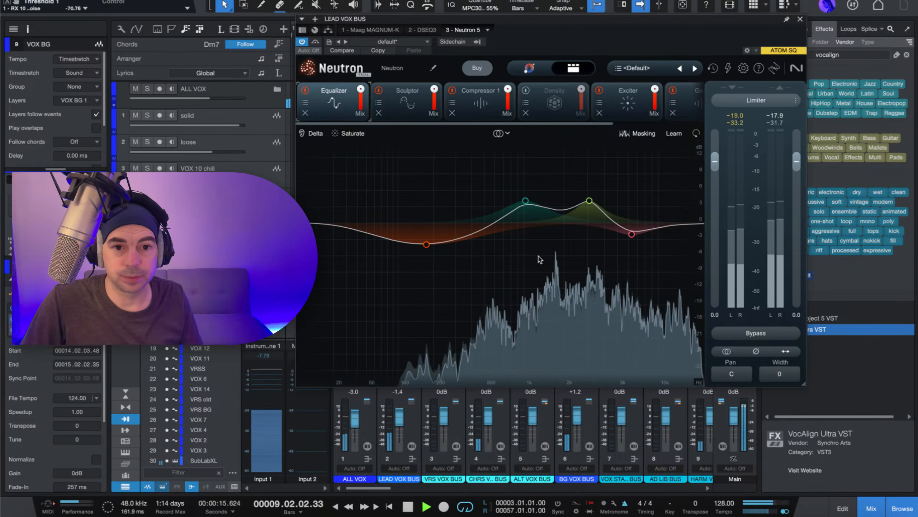
click(305, 90)
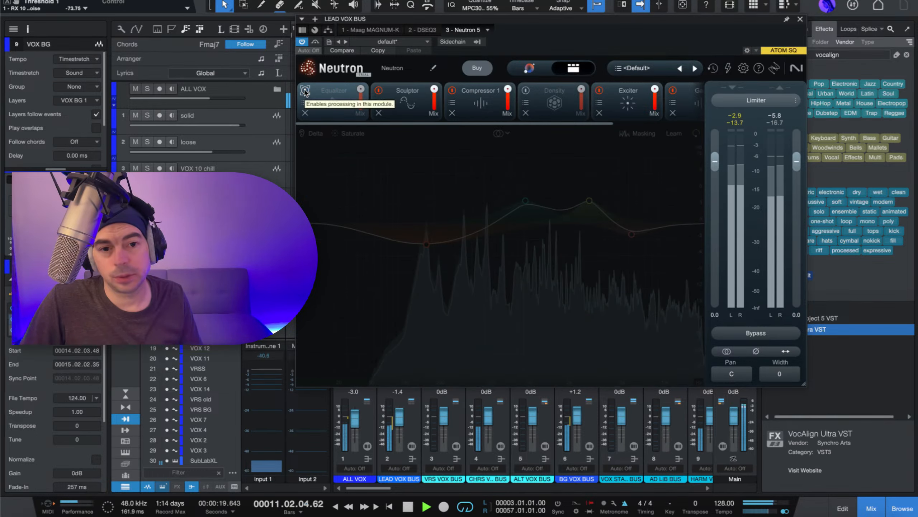
click(305, 91)
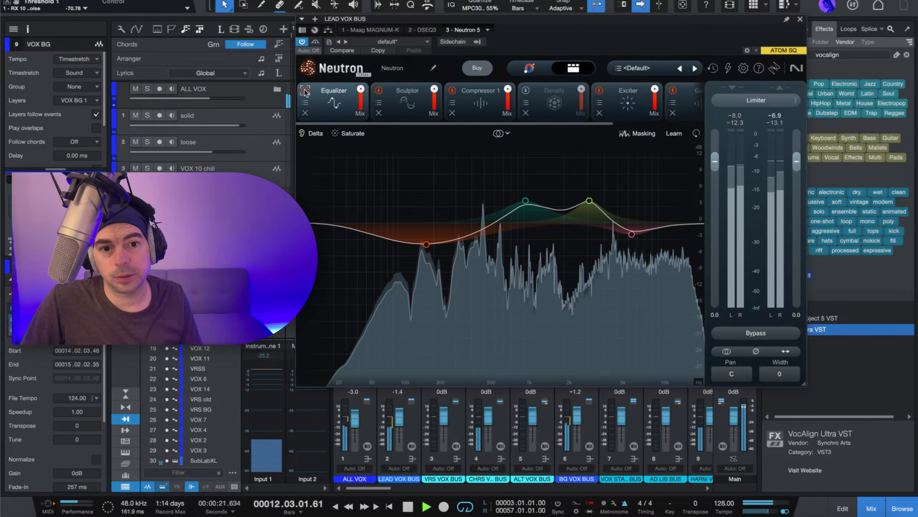
key(space)
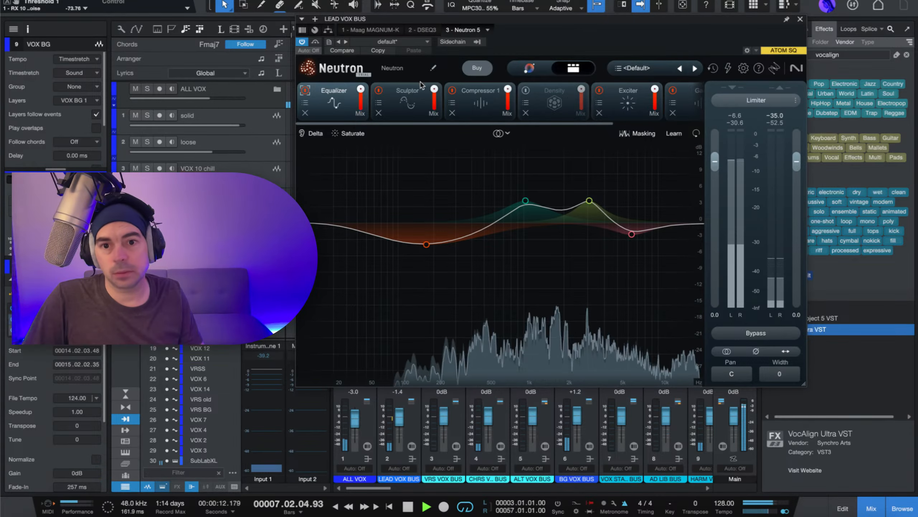
Step: Check the lead vocal Equalizer's Saturate option, close the Neutron window, and play the song from bar 3
click(352, 134)
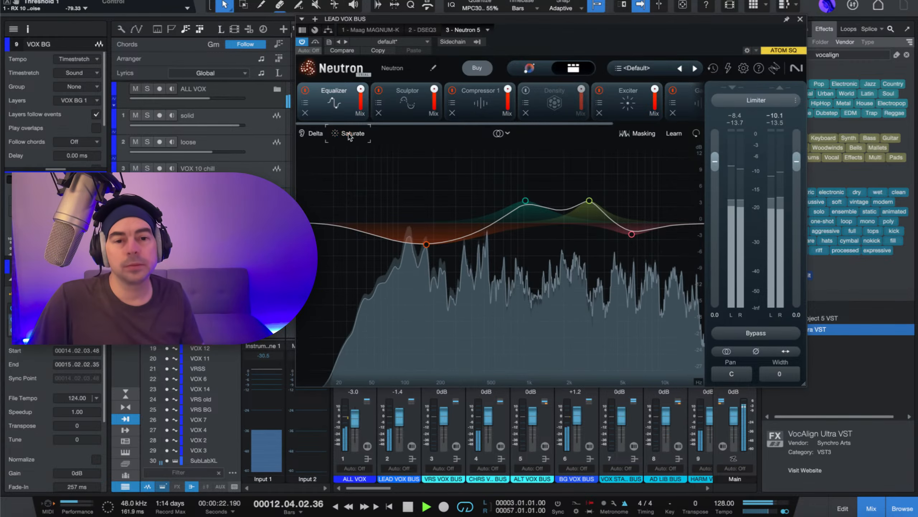
key(space)
click(800, 20)
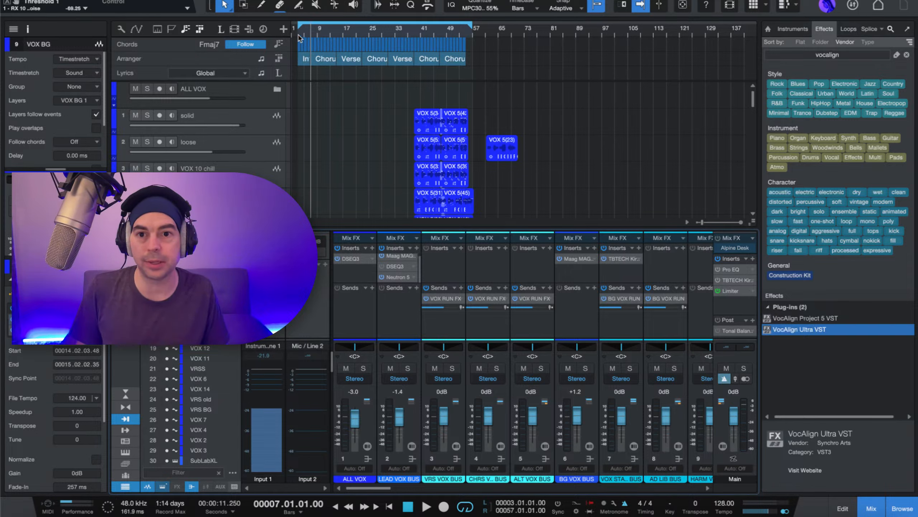
key(space)
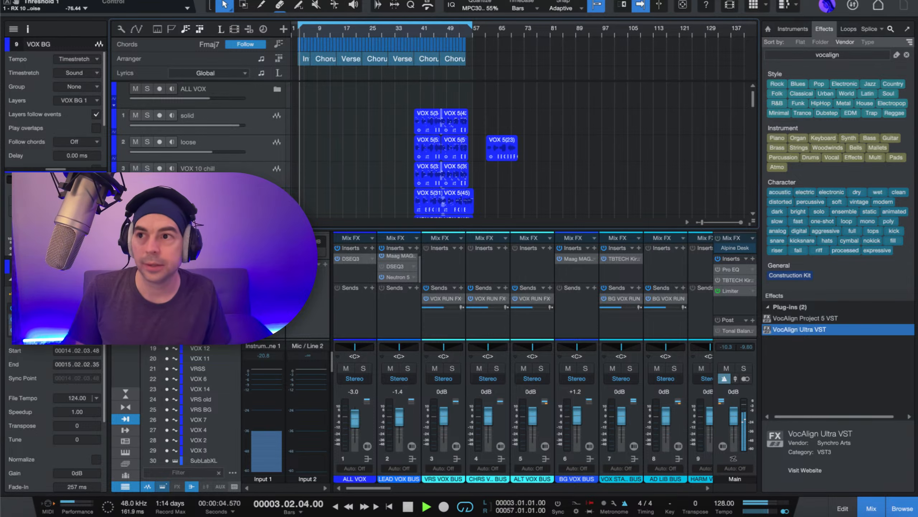
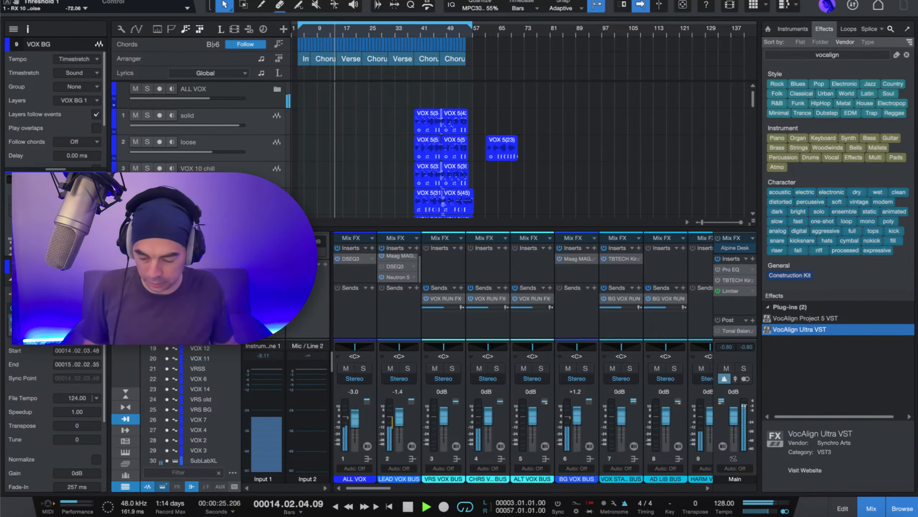
key(space)
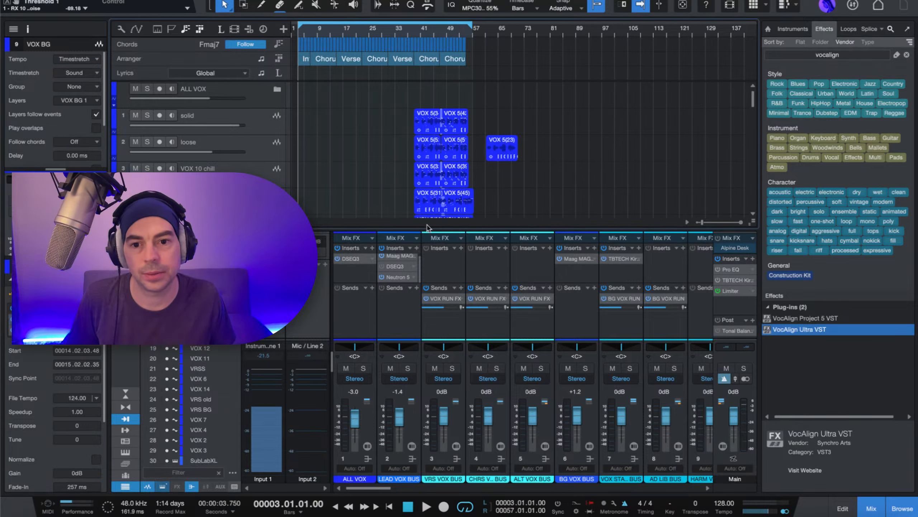
Step: Enlarge the mixer's insert area and search the effects browser for neutron
drag(425, 227, 426, 182)
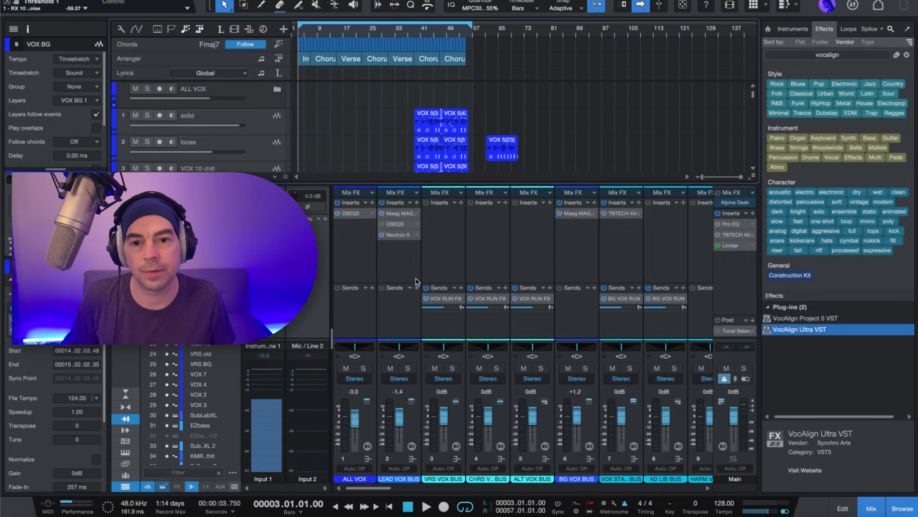
click(411, 256)
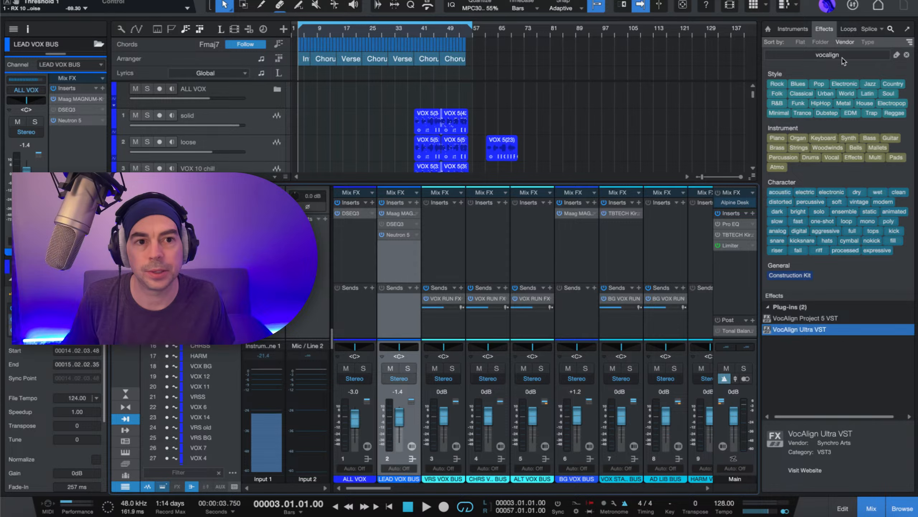
click(845, 55)
text(neutron)
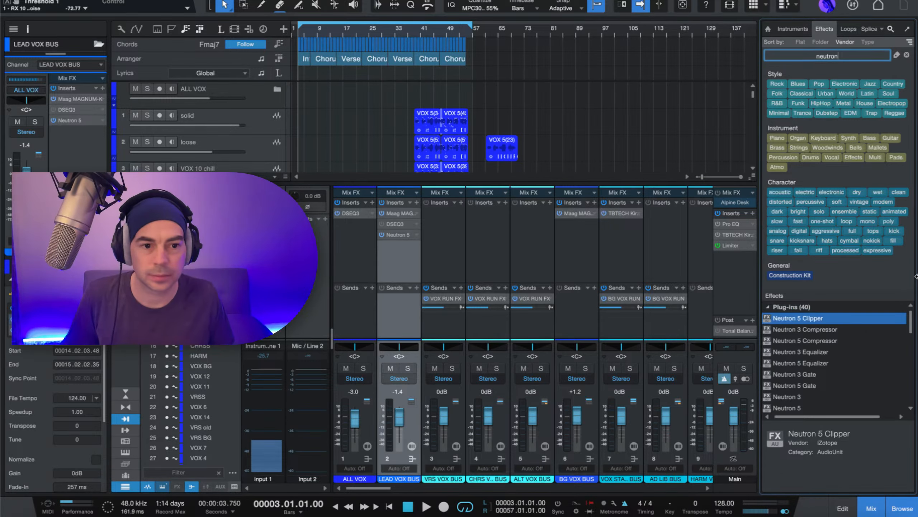
scroll(840, 358, down, 3)
Step: Insert the VST3 version of Neutron 5 on the BG VOX BUS and continue in trial mode
click(835, 369)
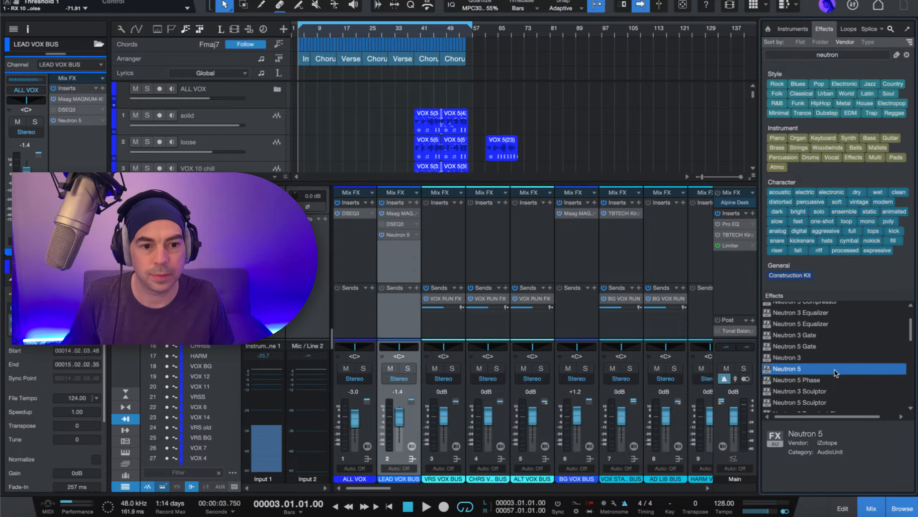
scroll(836, 371, down, 5)
click(837, 360)
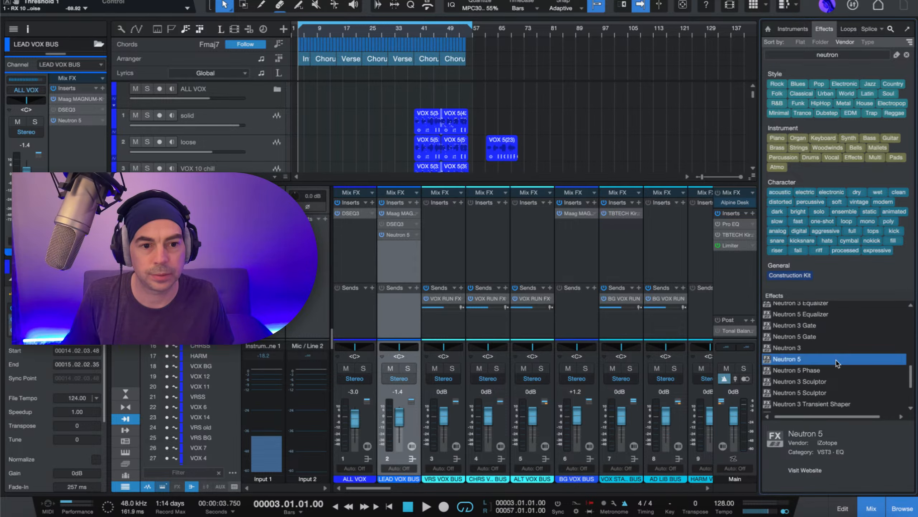
drag(836, 363, 579, 261)
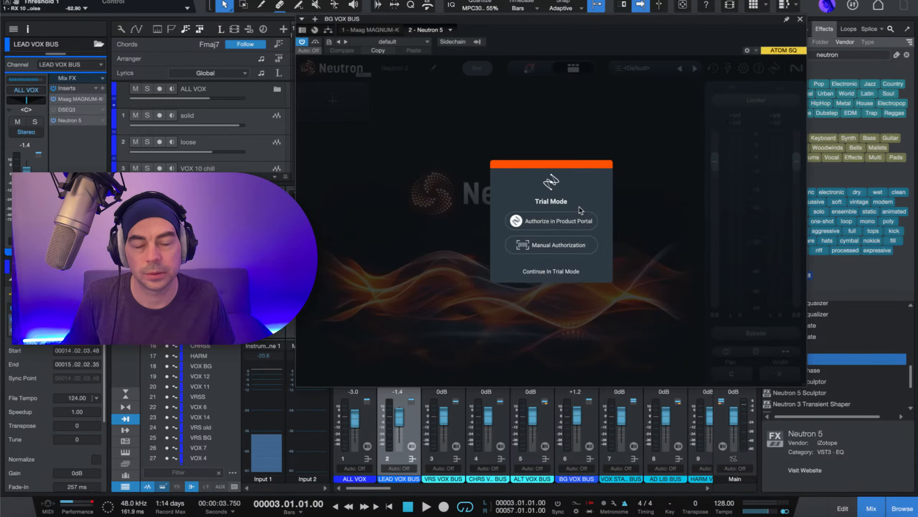
click(537, 268)
Step: Run Neutron's assistant on the BG VOX BUS while playing the last chorus from bar 48
click(542, 72)
key(space)
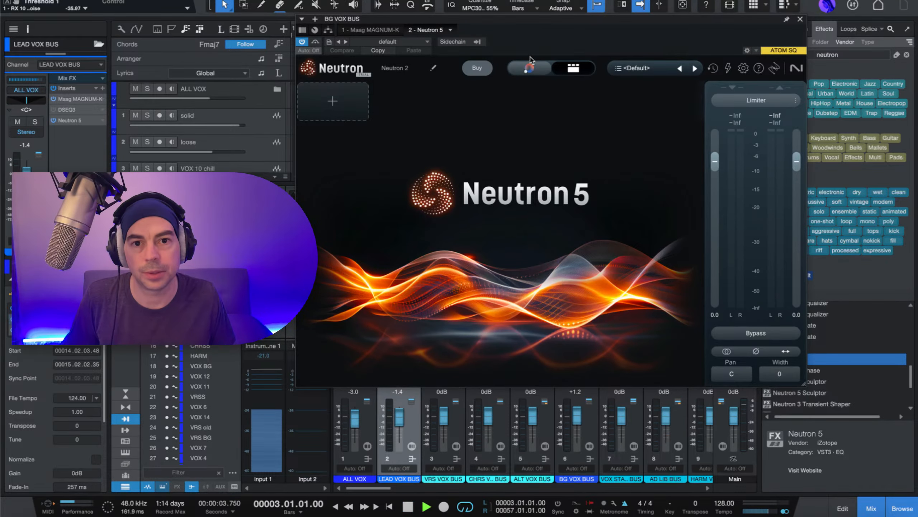
drag(538, 20, 434, 156)
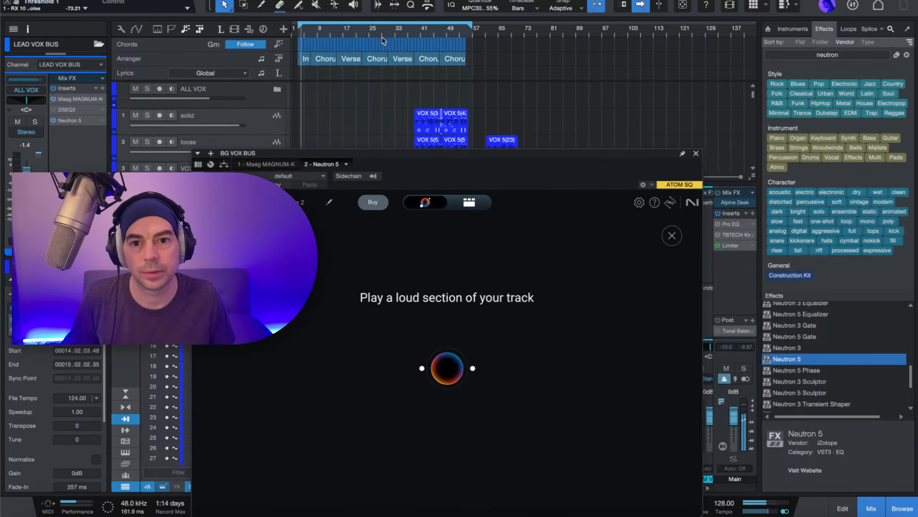
click(327, 29)
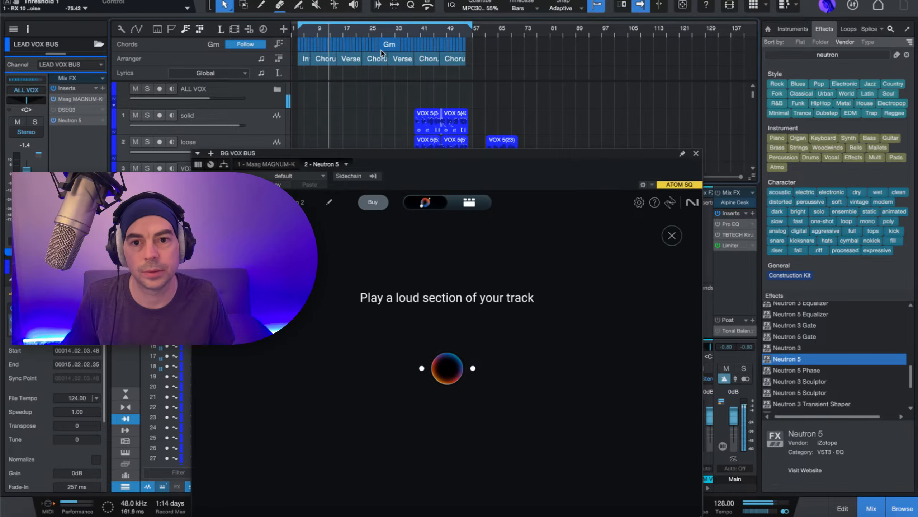
click(442, 30)
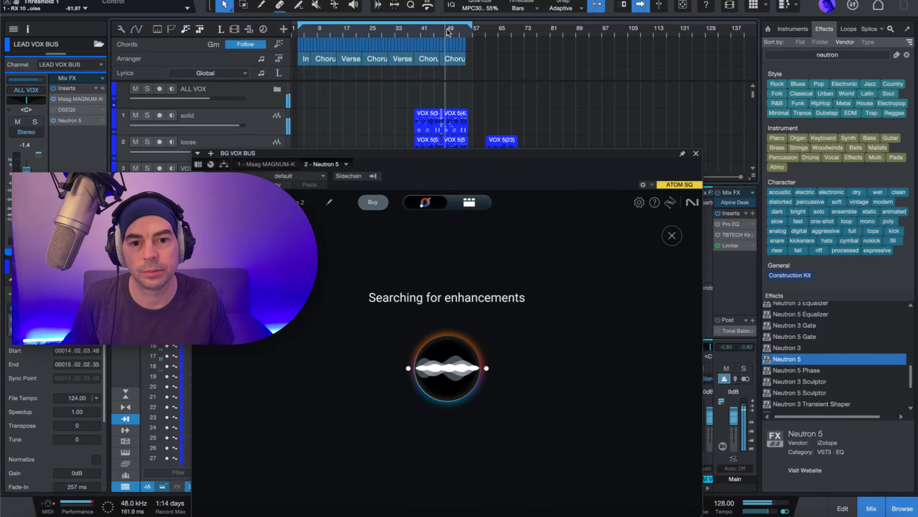
click(443, 31)
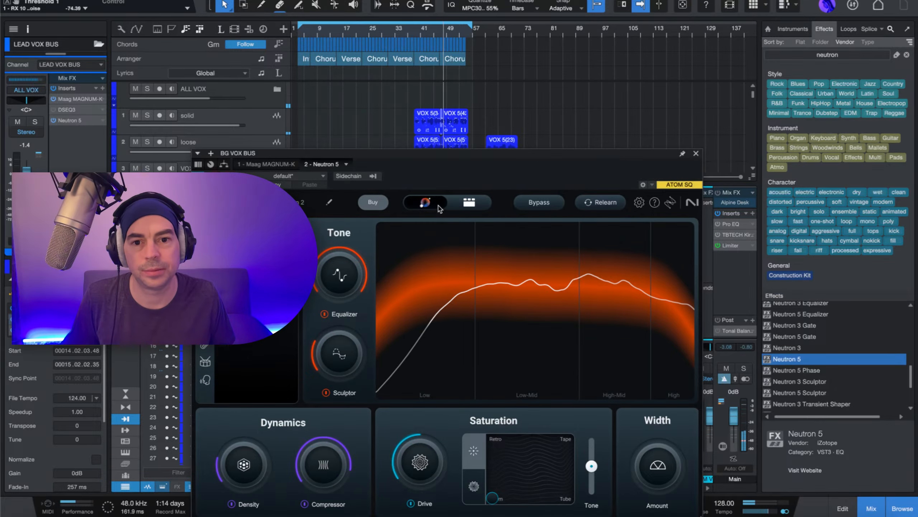
drag(477, 153, 563, 86)
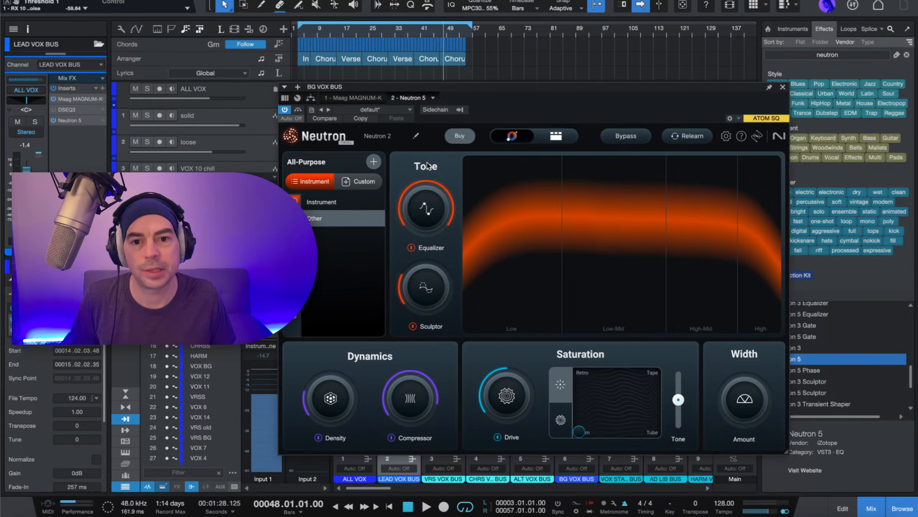
Step: Have the assistant relearn the background vocals while playing on from bar 48
click(520, 137)
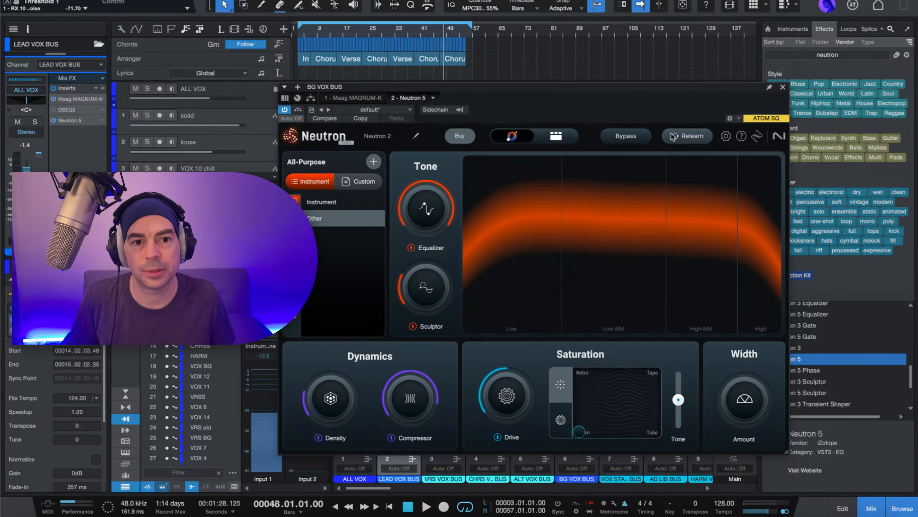
key(space)
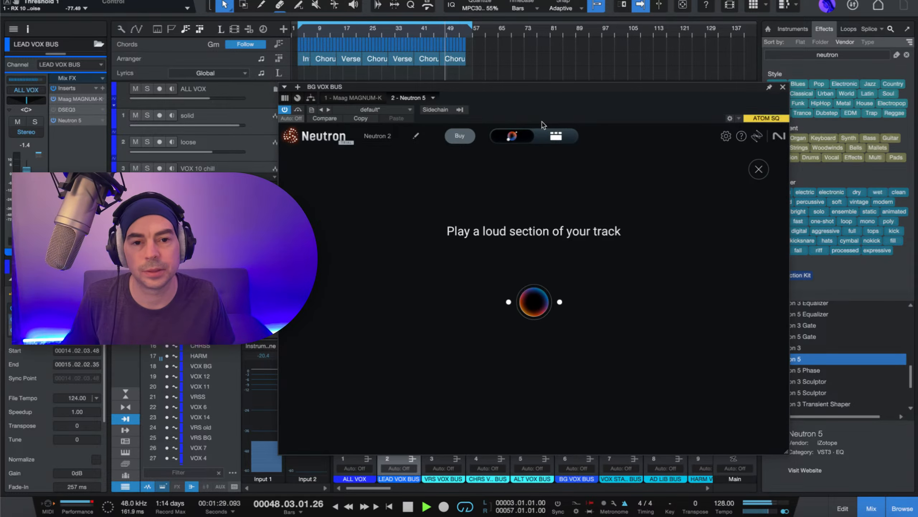
drag(504, 91, 464, 87)
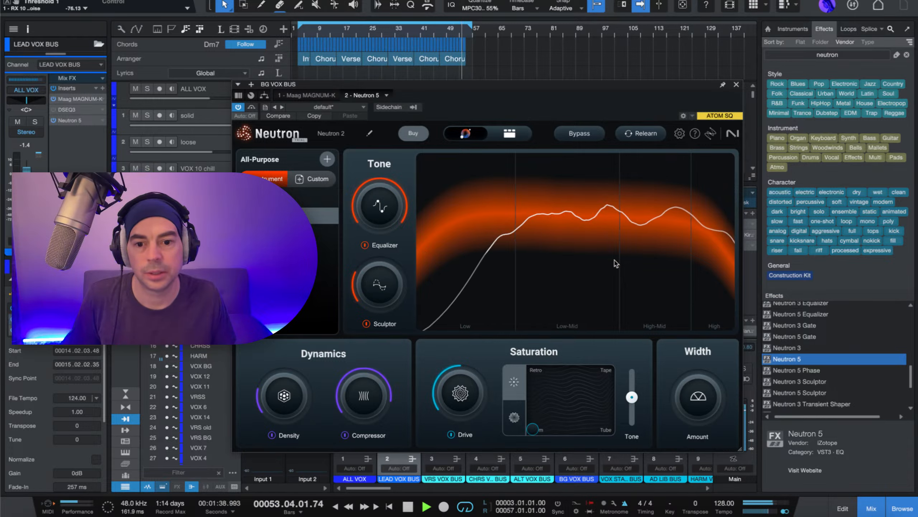
key(space)
Step: Play the background vocals from bar 14, examine the assistant's module chain, and return to the assistant view
click(333, 31)
key(space)
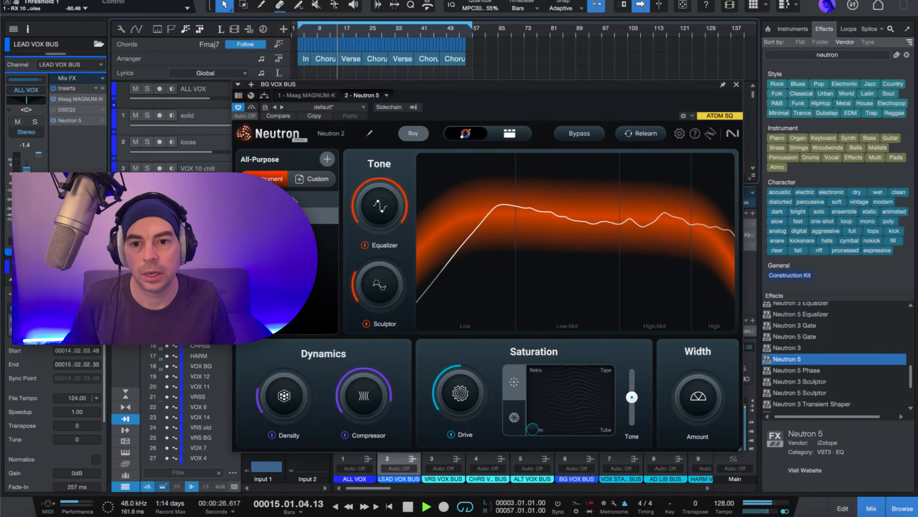
click(517, 137)
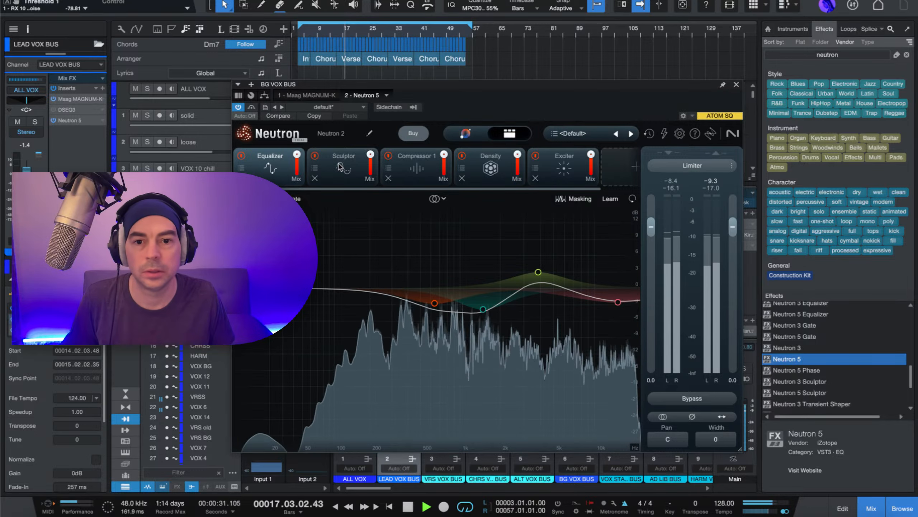
key(space)
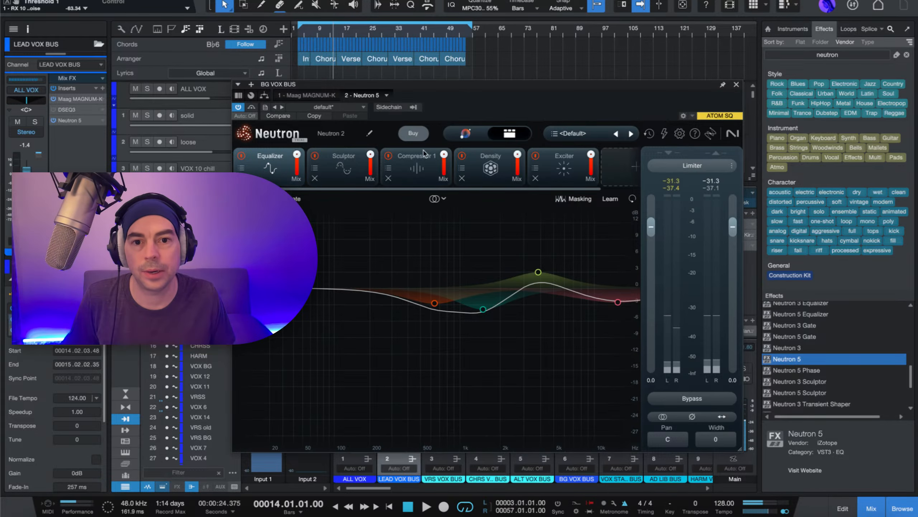
click(466, 134)
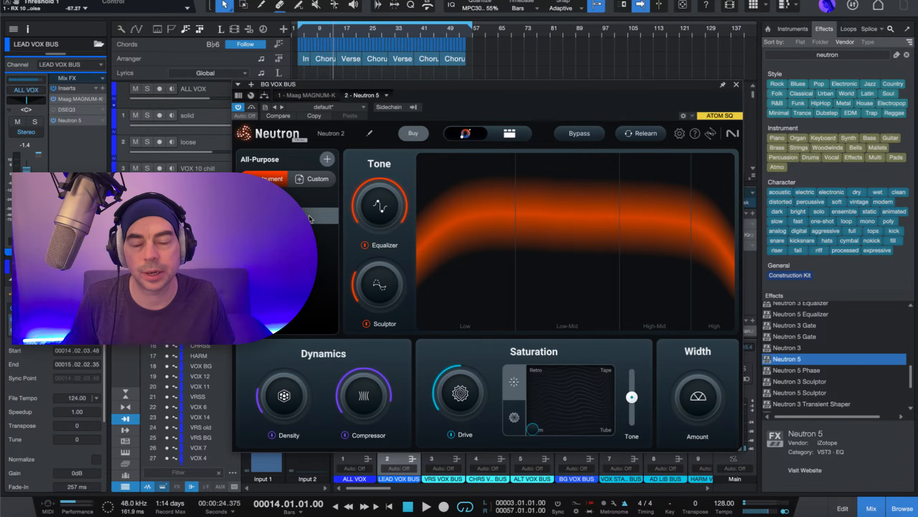
key(space)
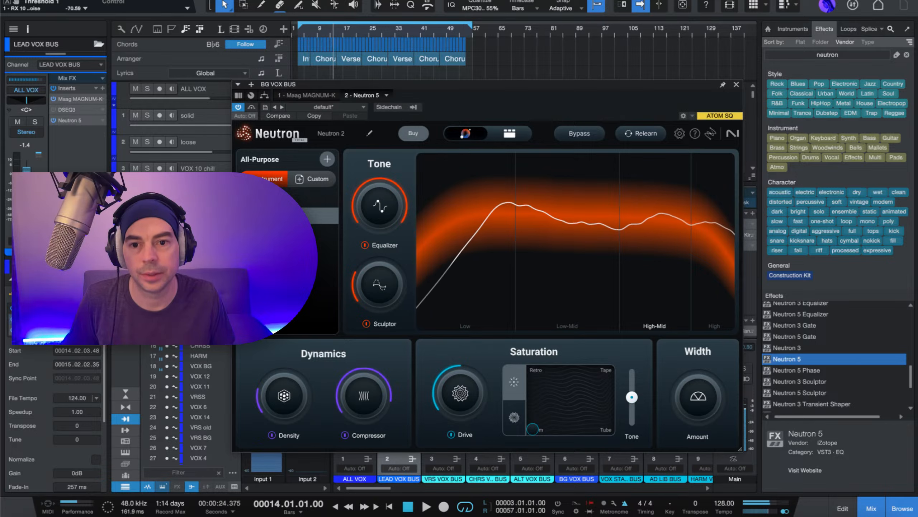
Step: Relearn the background vocal bus with the assistant while playing the chorus from bar 40
click(420, 29)
key(space)
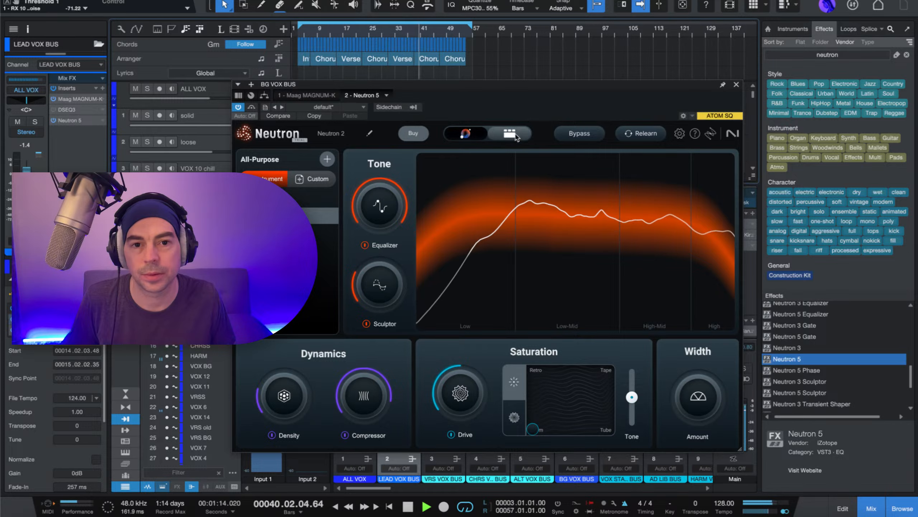
click(624, 132)
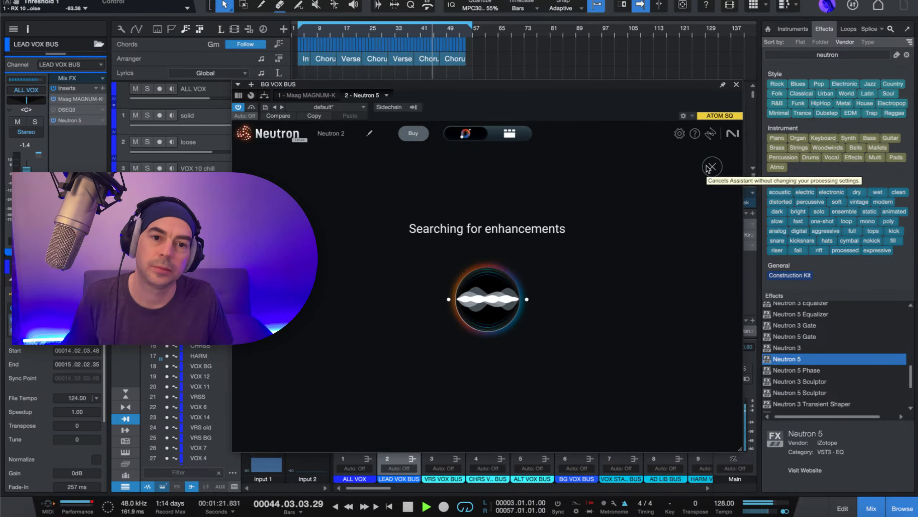
key(space)
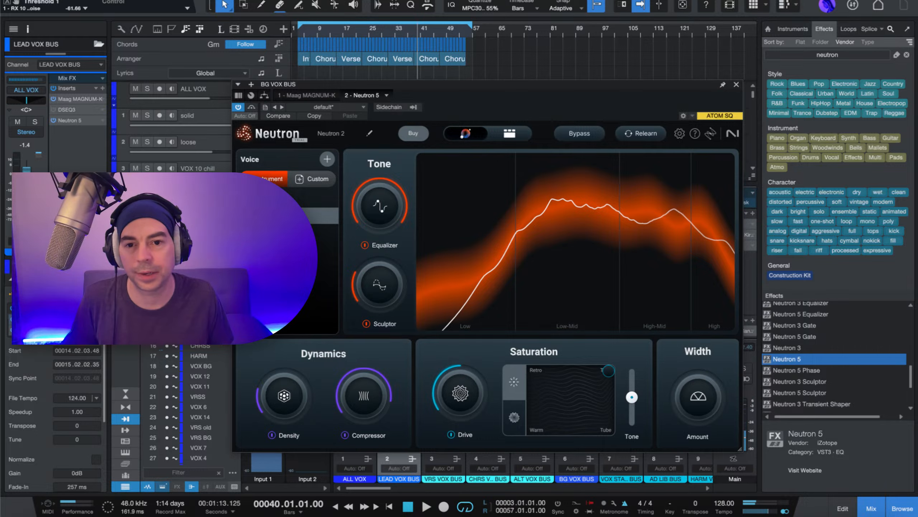
Step: Examine the assistant's Custom targets, return to the Instrument targets, and replay the chorus from bar 40
click(312, 179)
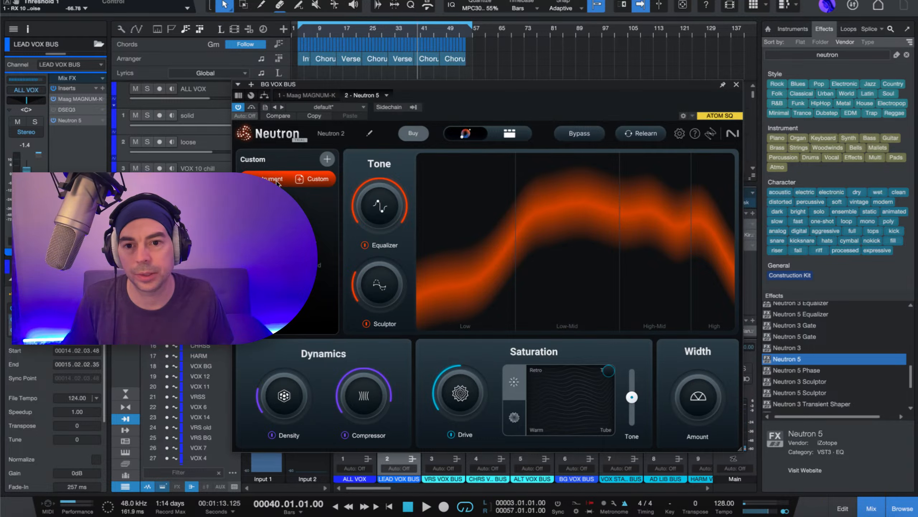
click(277, 181)
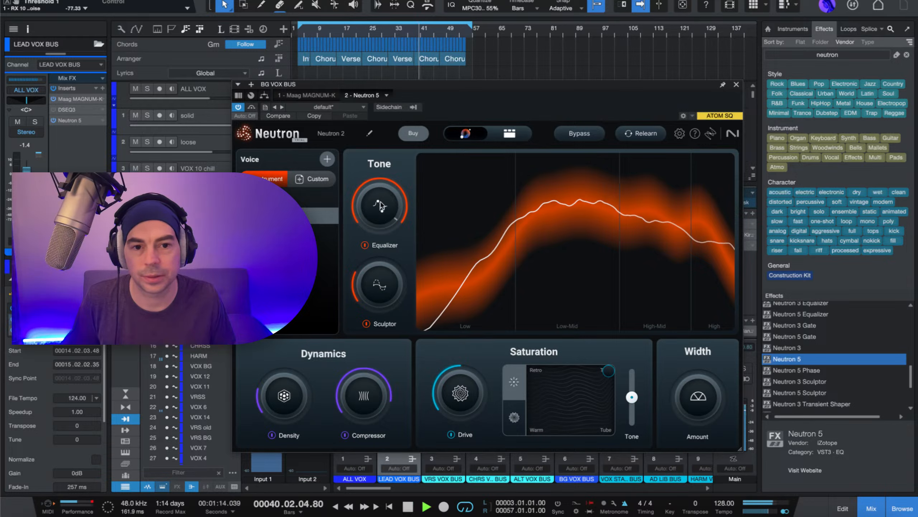
key(space)
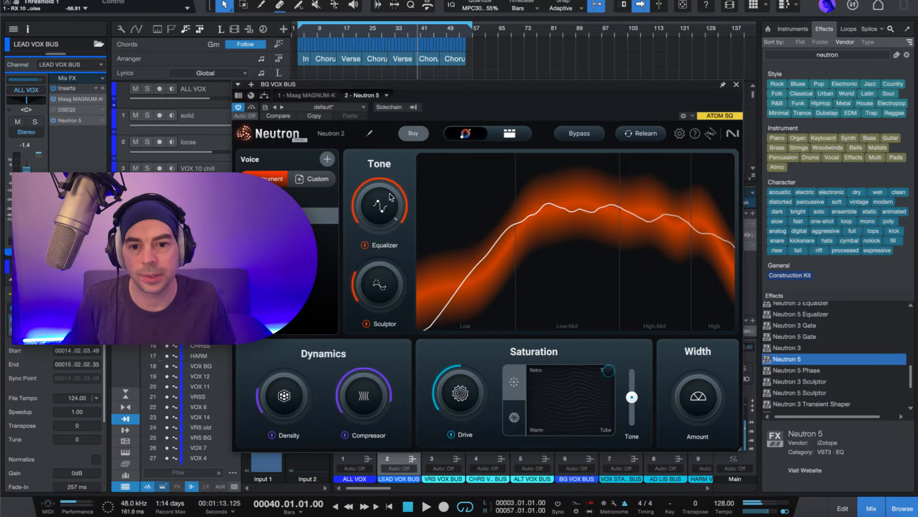
Step: Sweep the assistant's Equalizer amount down and back up, and open the detailed Equalizer module to inspect its bands
drag(391, 197, 391, 331)
drag(385, 239, 382, 146)
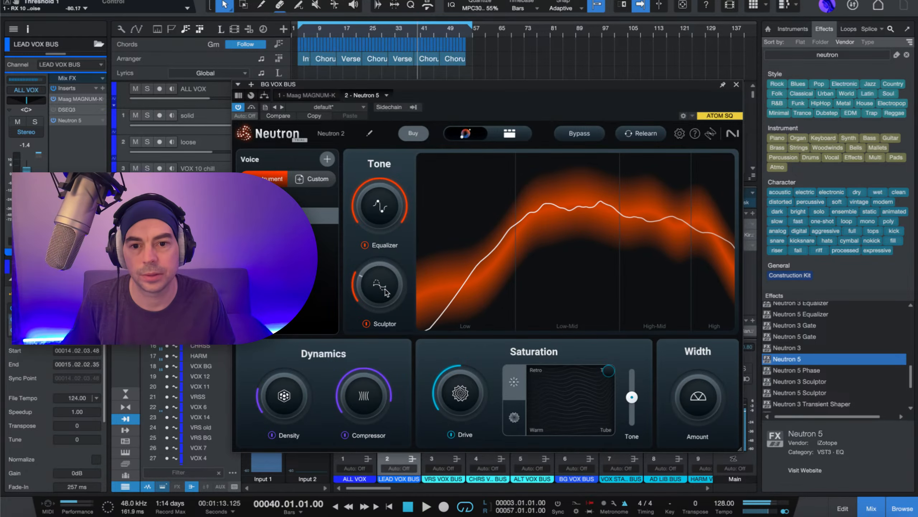
click(509, 133)
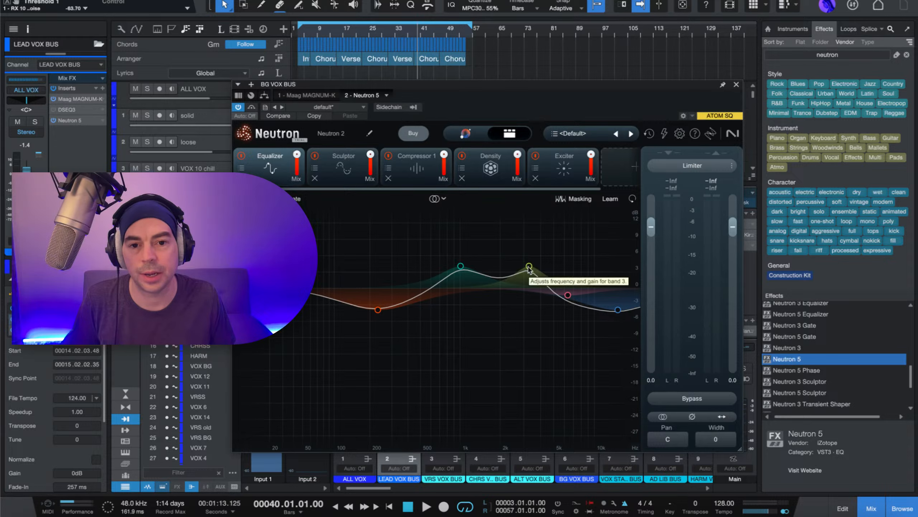
Step: On the BG VOX BUS equalizer, set the three upper bands to 3334 Hz at 3.4 dB, 6331 Hz at -1.8 dB and 15000 Hz at -4.7 dB
drag(530, 267, 529, 270)
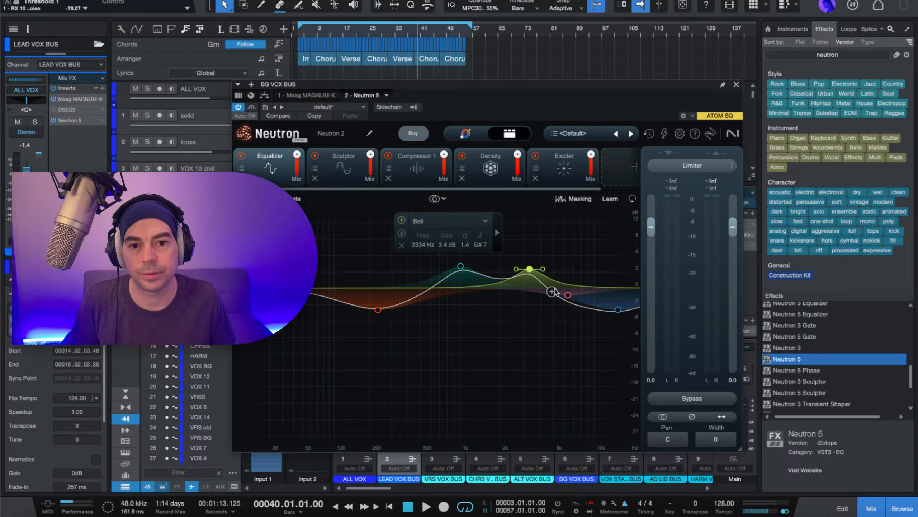
click(568, 295)
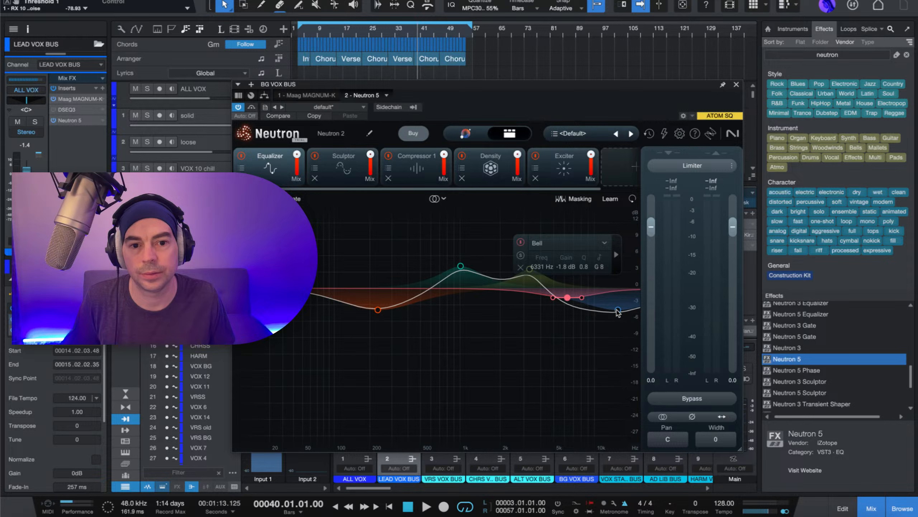
drag(618, 310, 618, 313)
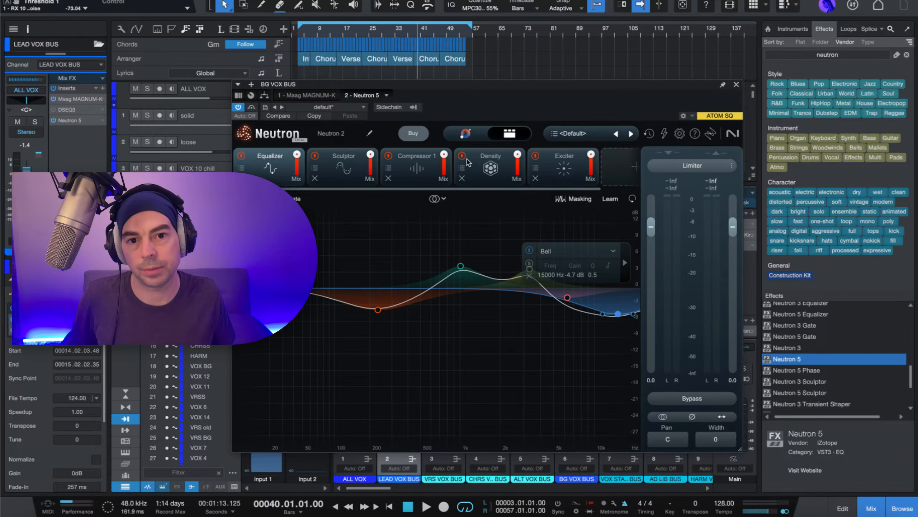
Step: Audition the vocals from bar 40 with the adjusted equalizer, close the plug-in window and stop playback
key(space)
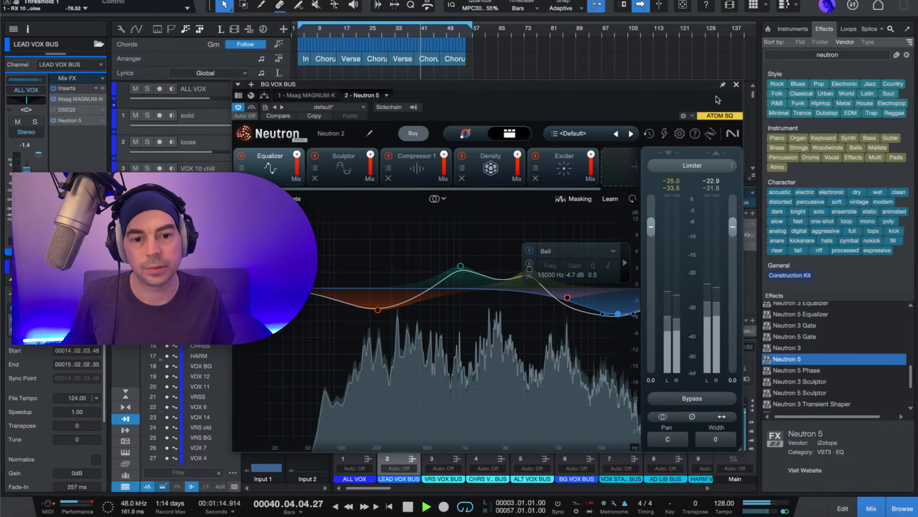
click(736, 84)
key(space)
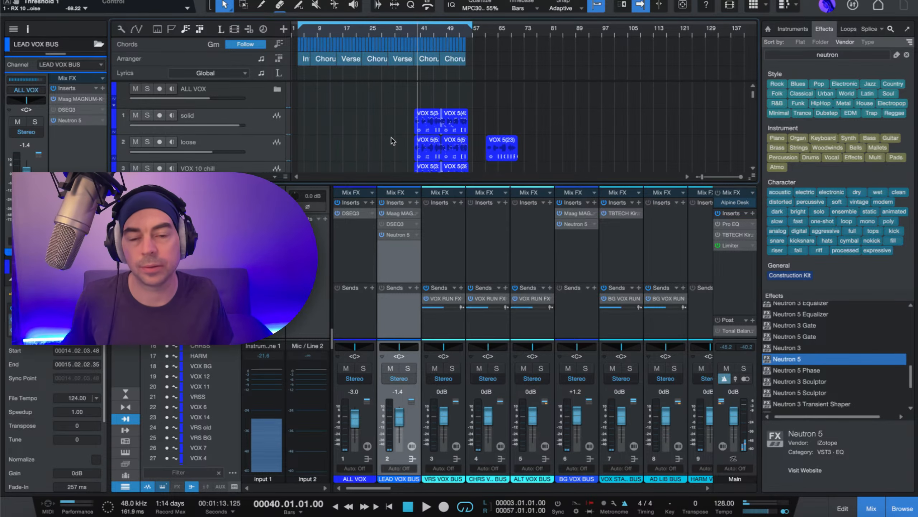
Step: Select the first chorus event on the loose track and check for program updates
scroll(394, 152, up, 5)
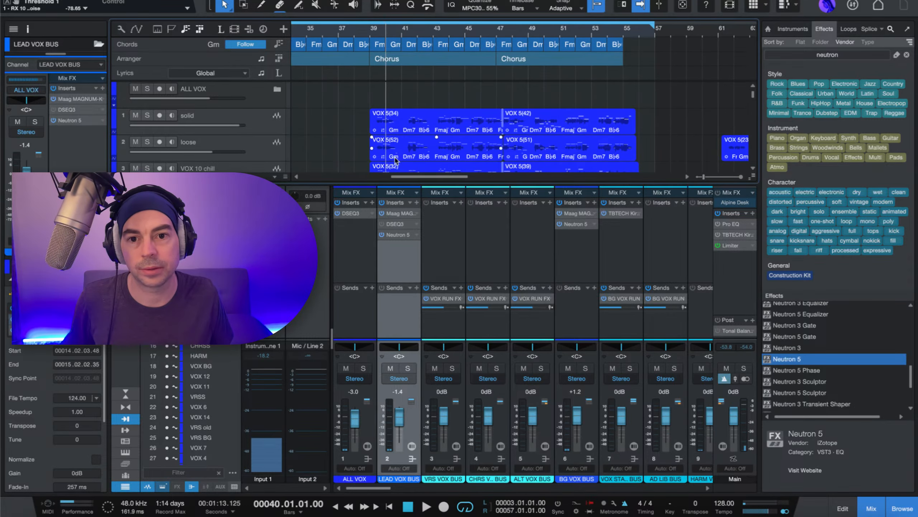
click(400, 153)
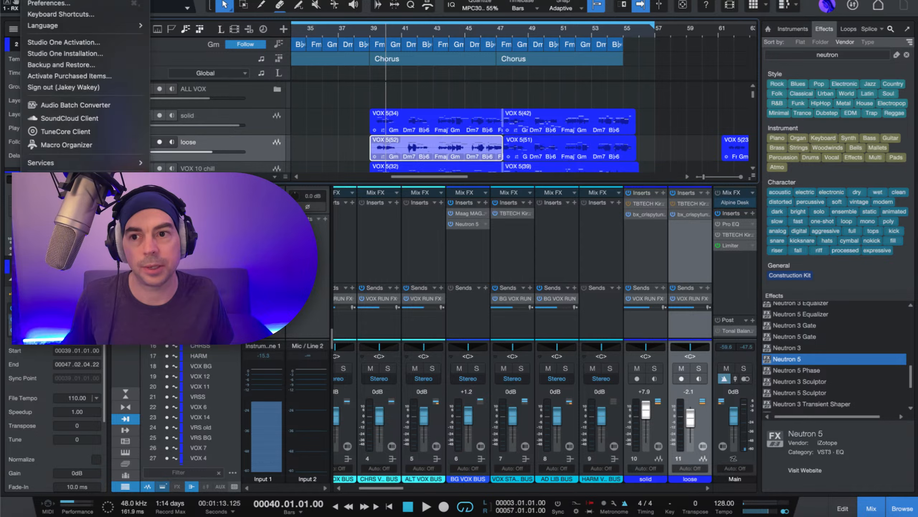
mouse_move(300, 1)
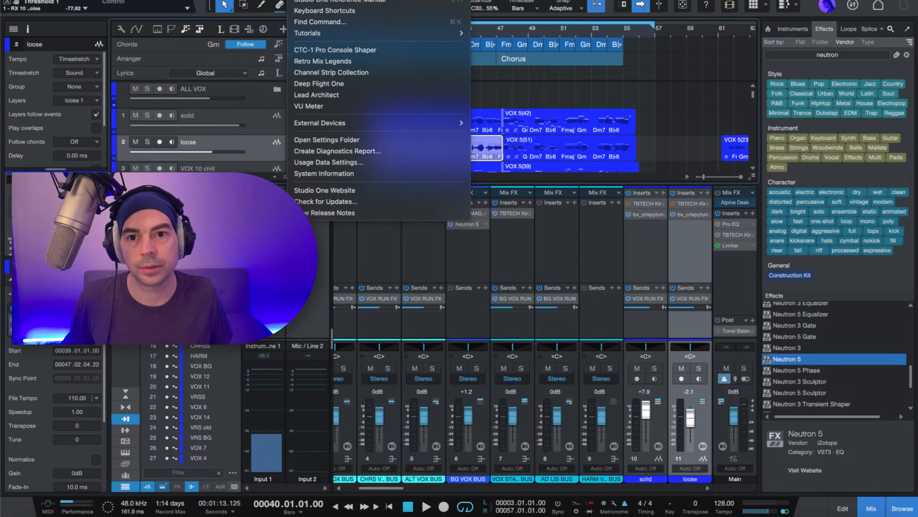
click(412, 201)
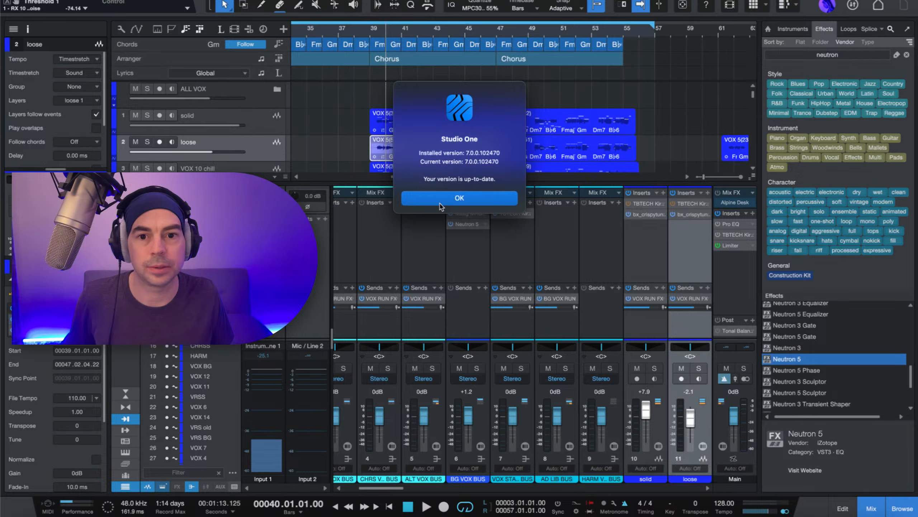
click(440, 205)
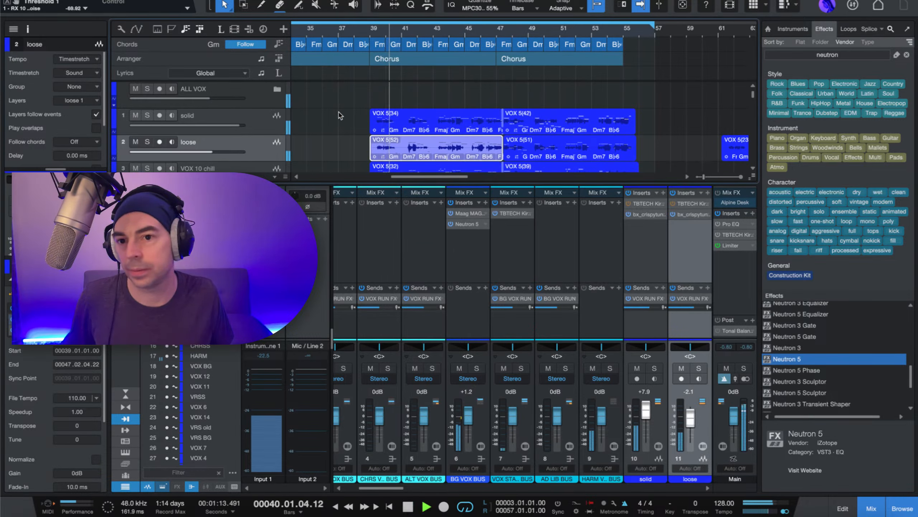
Step: Listen to the opening bars of the first chorus vocals from bar 40, repeating the passage
scroll(362, 112, down, 1)
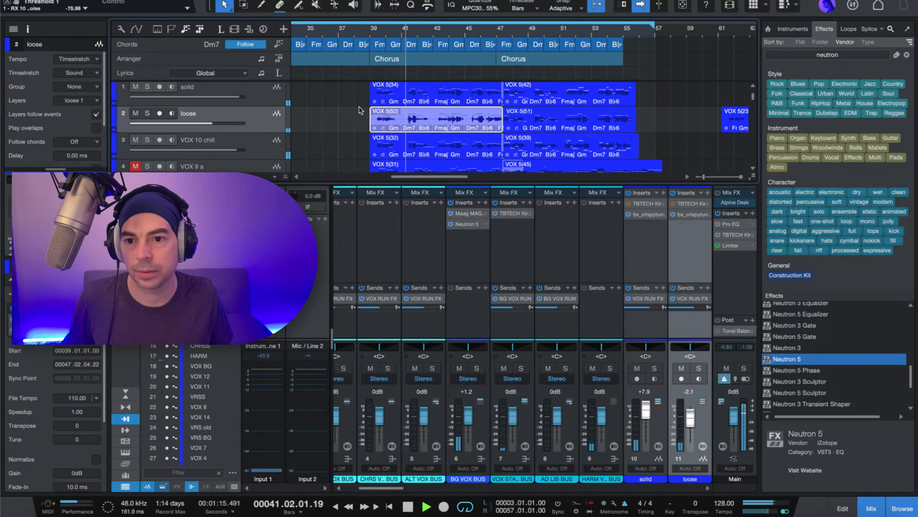
key(space)
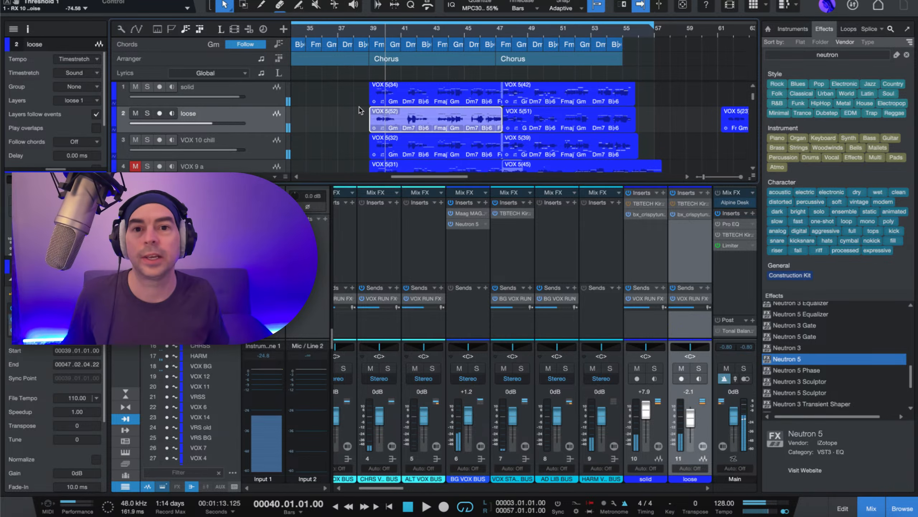
key(z)
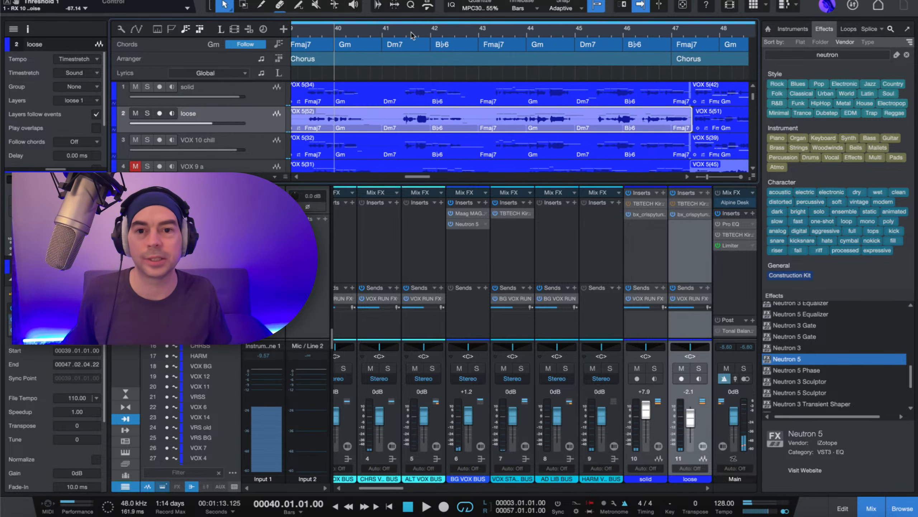
key(space)
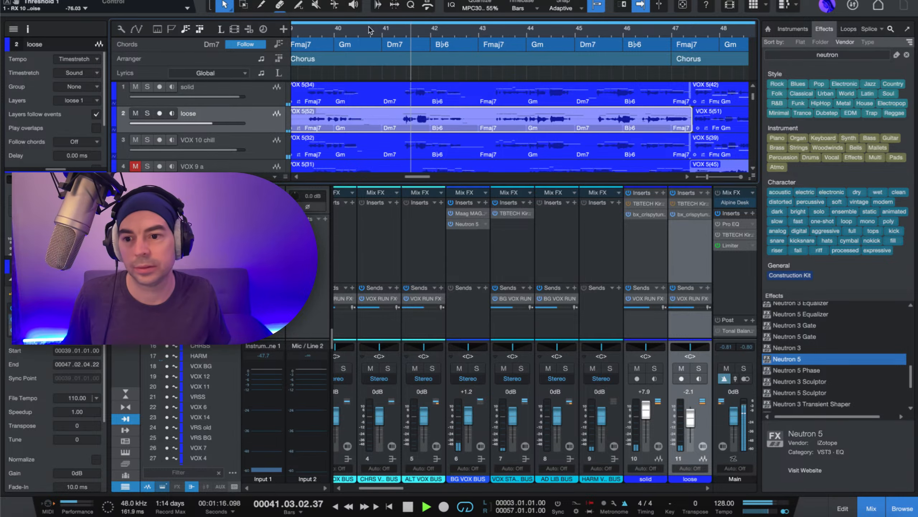
key(space)
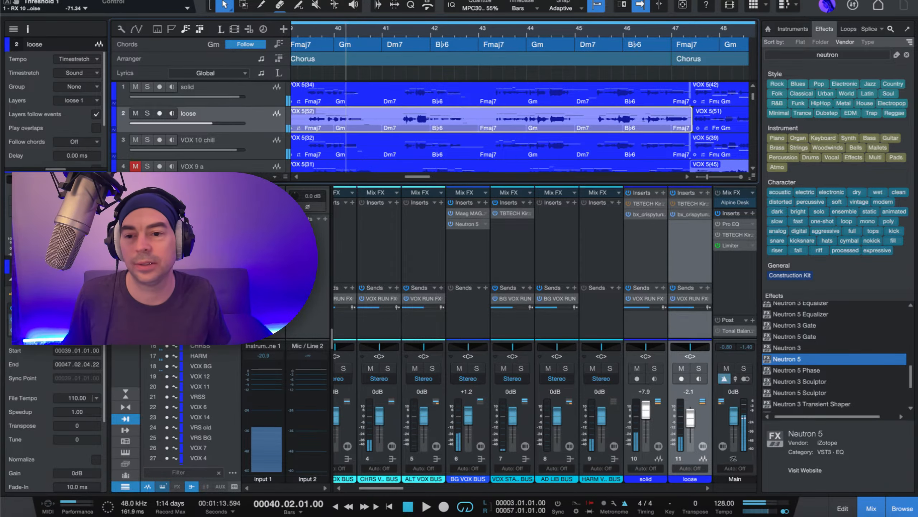
Step: Open the event editor and inspect the first-chorus events on the solid, loose and VOX 10 chill tracks
key(F2)
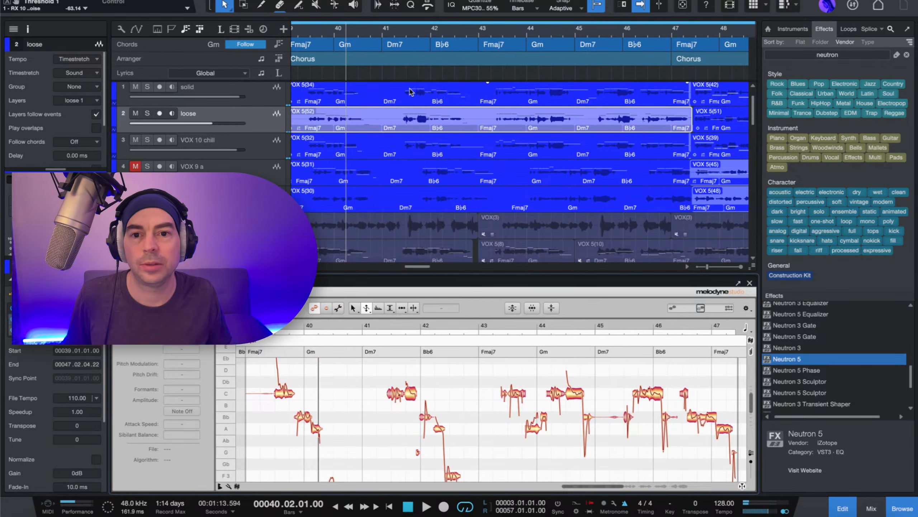
click(400, 100)
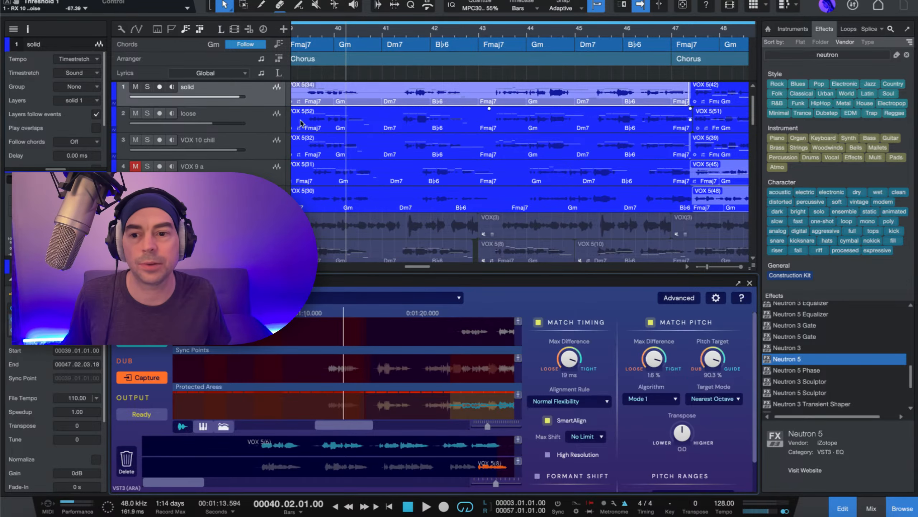
scroll(352, 135, left, 1)
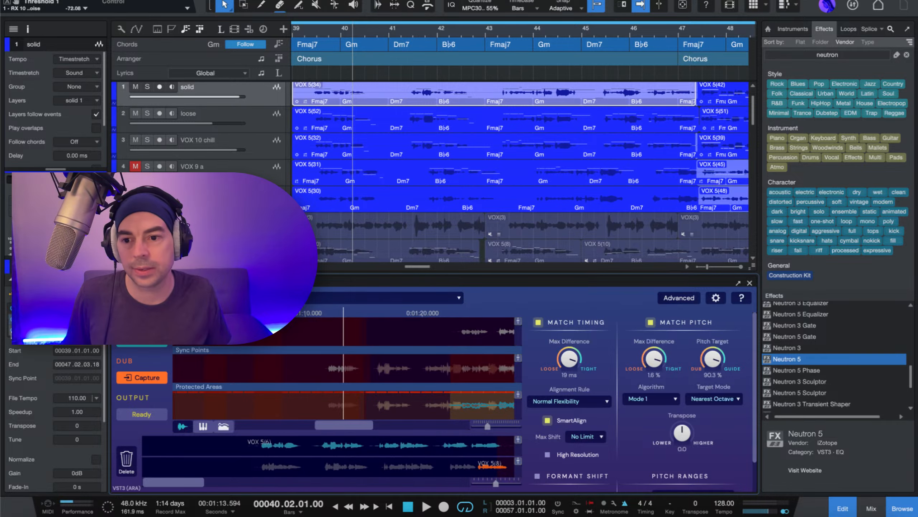
click(255, 122)
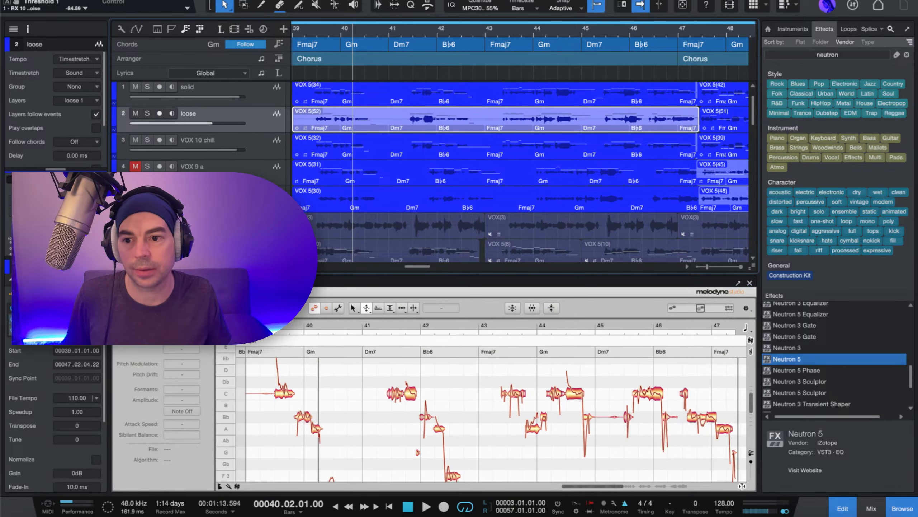
click(260, 145)
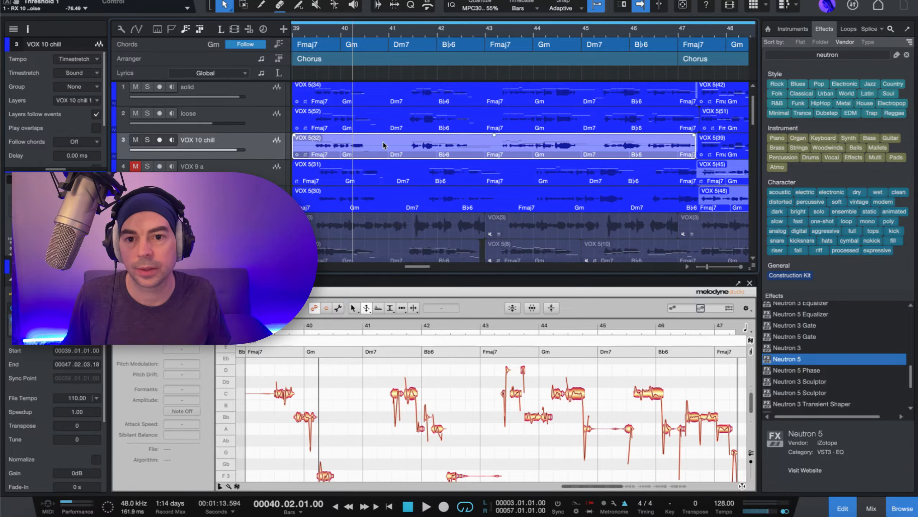
Step: Inspect the second-chorus events on the solid, loose and VOX 10 chill tracks in the editor, and play back part of the first chorus
key(w)
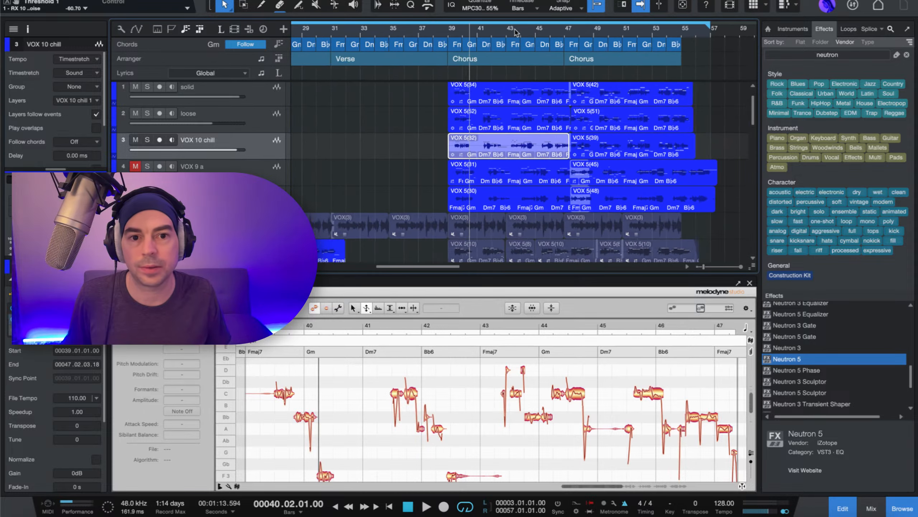
click(520, 93)
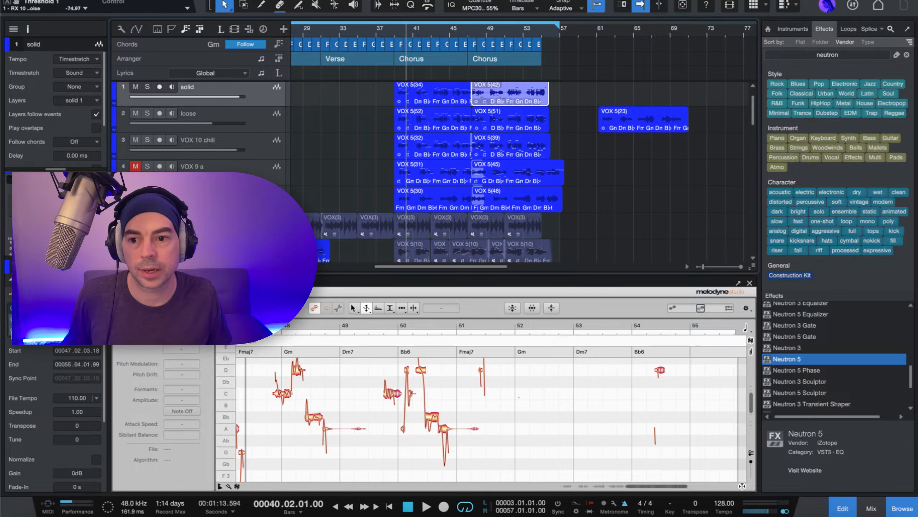
click(521, 122)
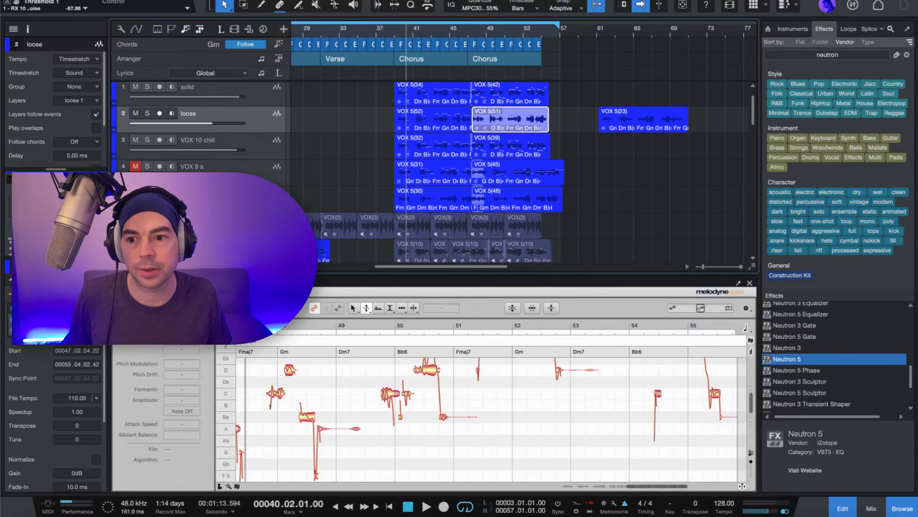
click(496, 158)
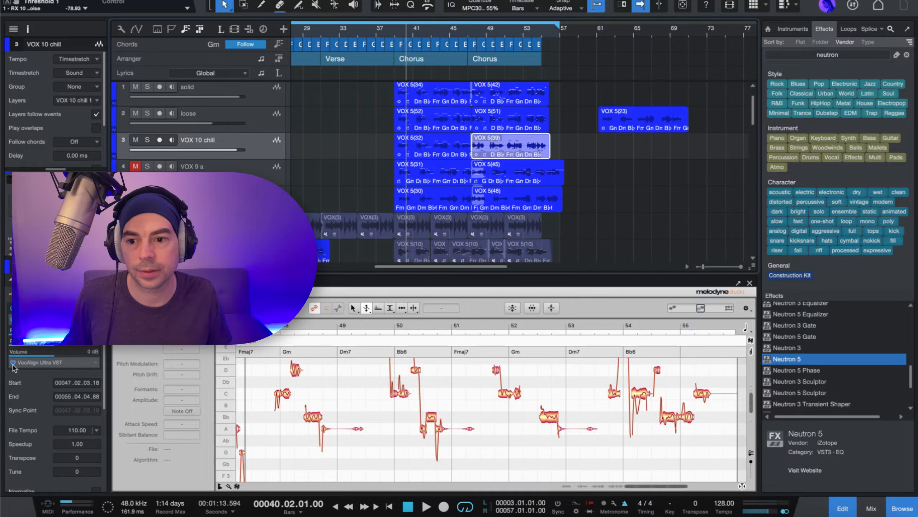
key(space)
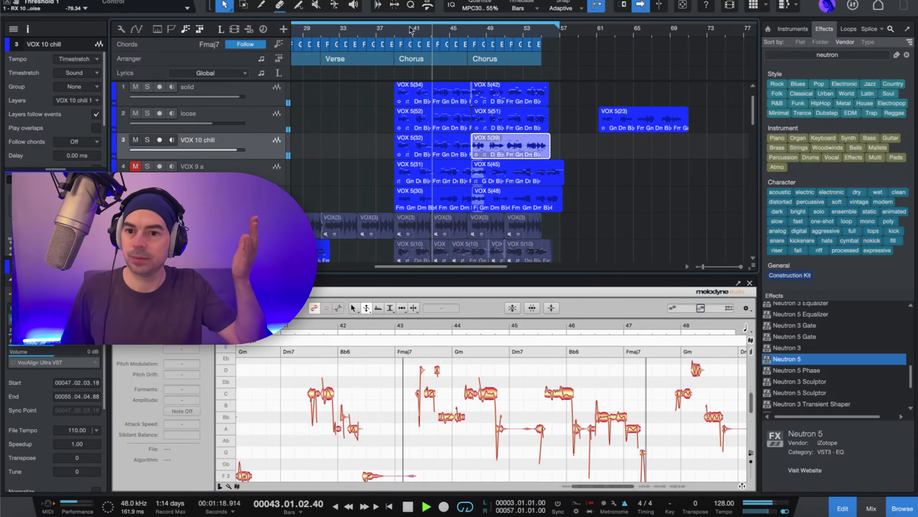
key(space)
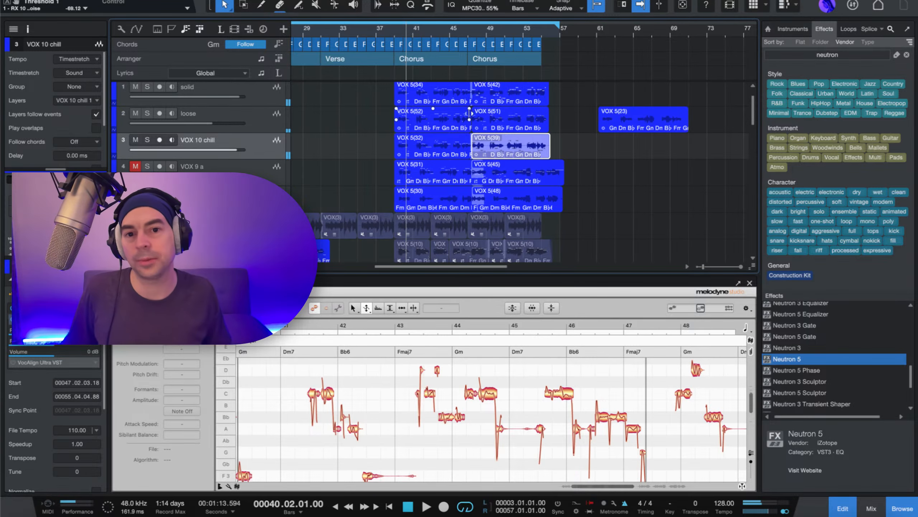
Step: Inspect the pitch notes of the two chorus events on the HARM track in the editor
scroll(469, 113, down, 5)
click(440, 132)
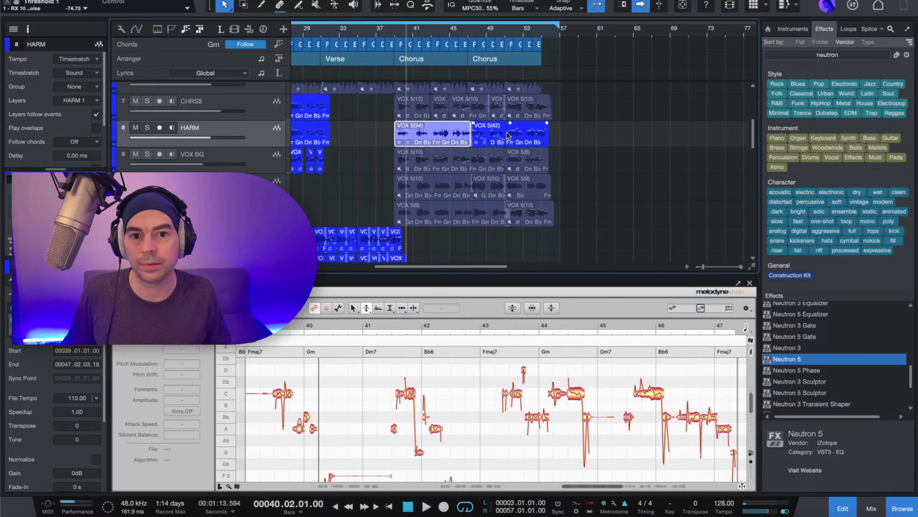
click(481, 140)
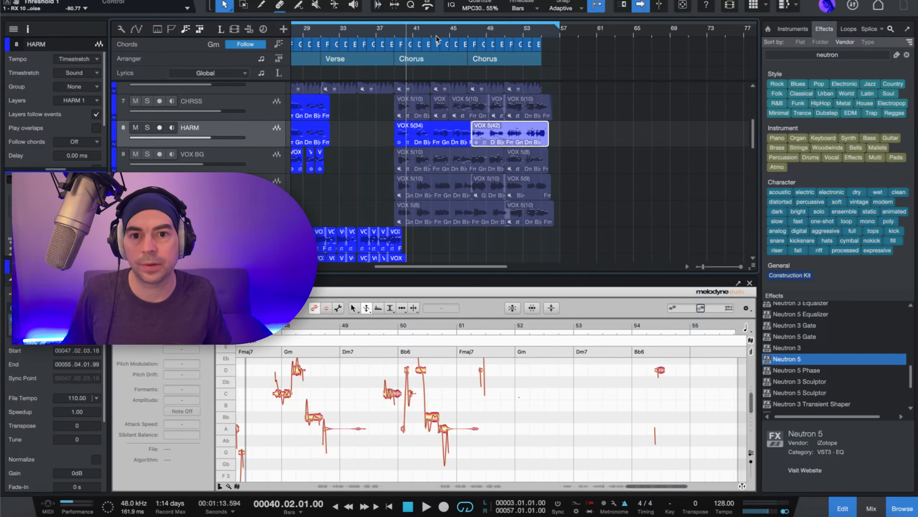
Step: Play both choruses through to the end of the vocals and stop playback
double_click(397, 36)
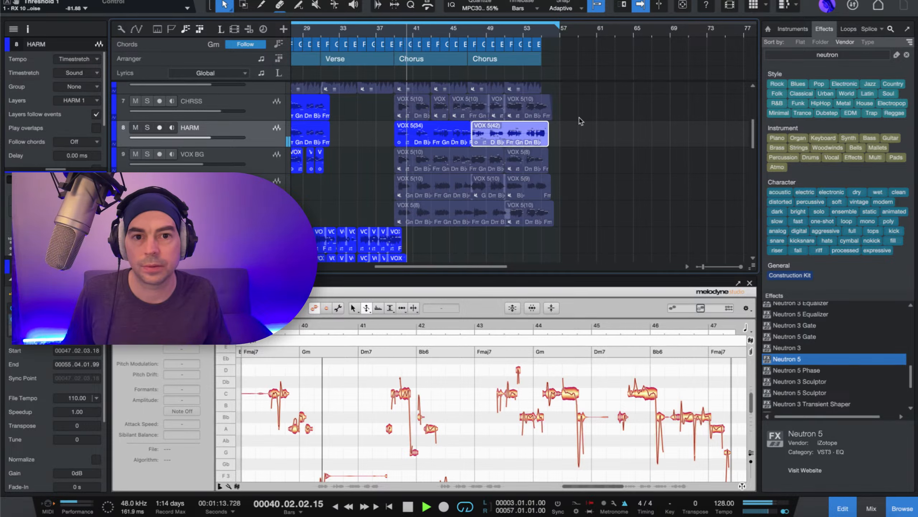
scroll(579, 123, up, 5)
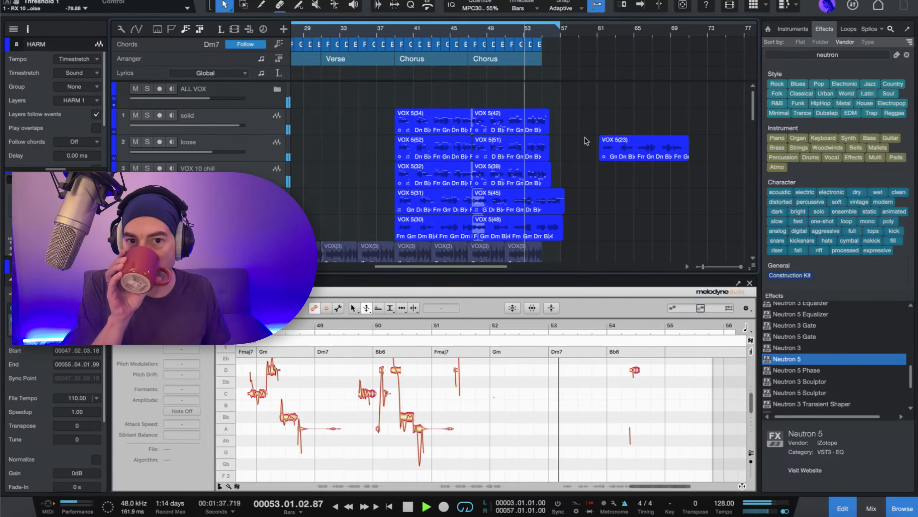
scroll(501, 35, up, 5)
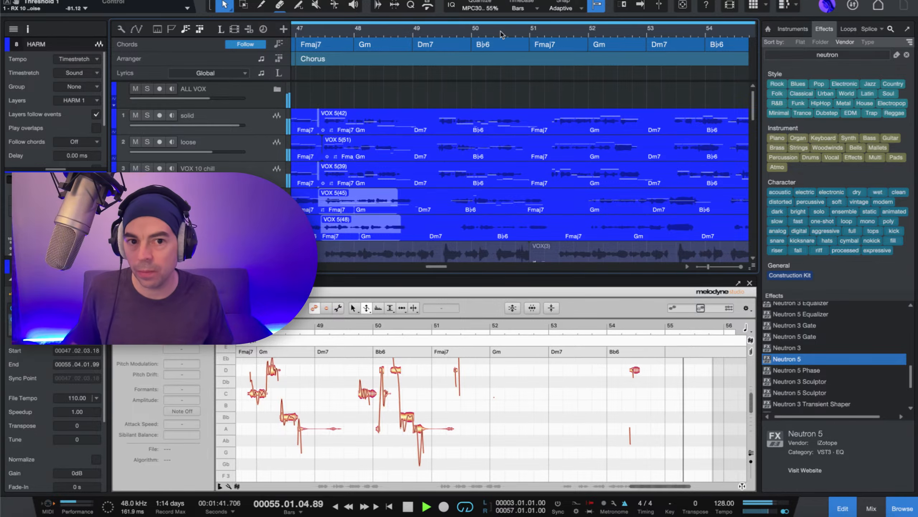
scroll(501, 35, down, 2)
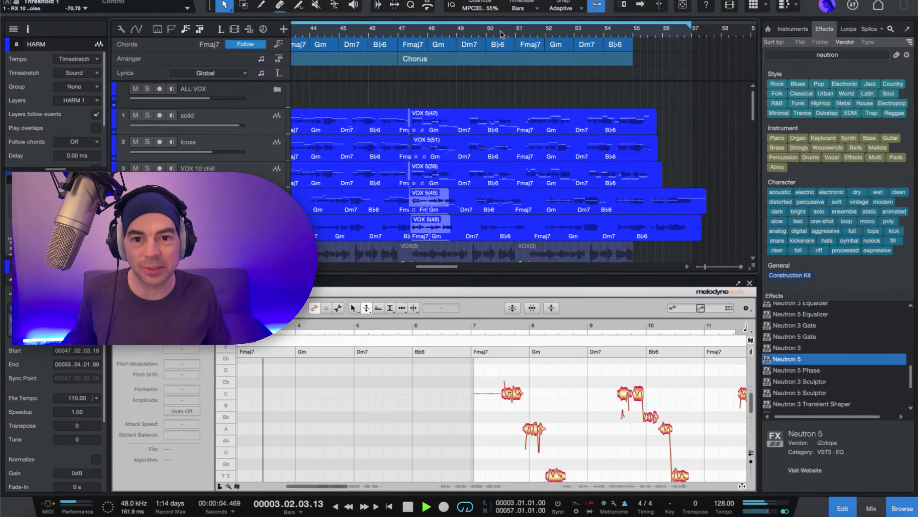
key(space)
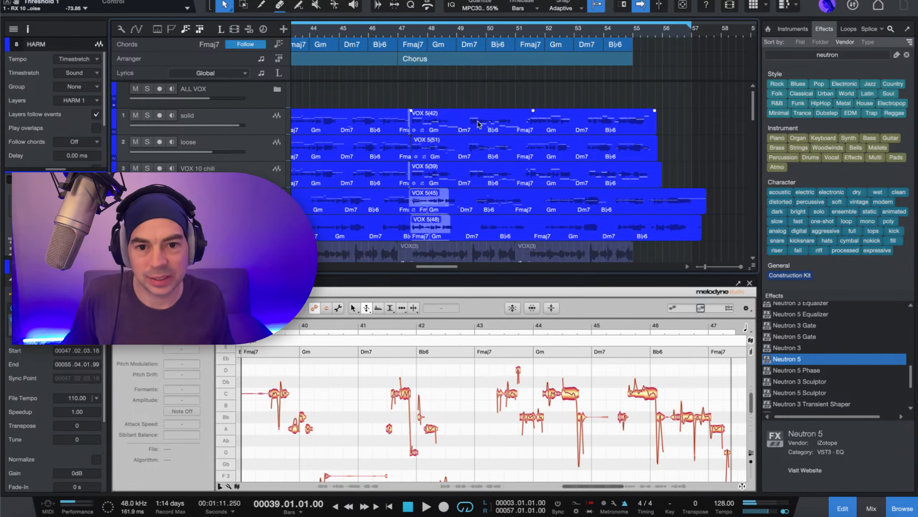
Step: Place the playhead at bar 47 beat 4 and examine the start of the second-chorus vocal events
click(418, 37)
scroll(417, 37, up, 6)
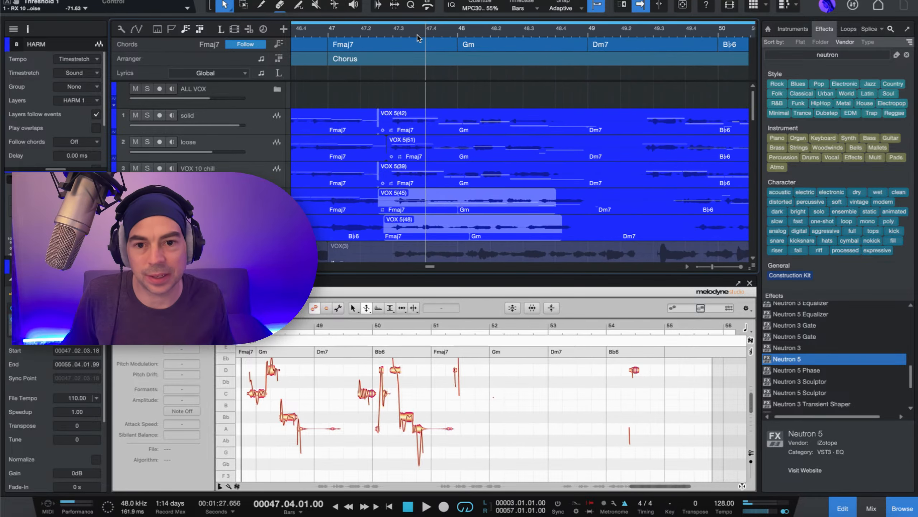
scroll(418, 38, down, 3)
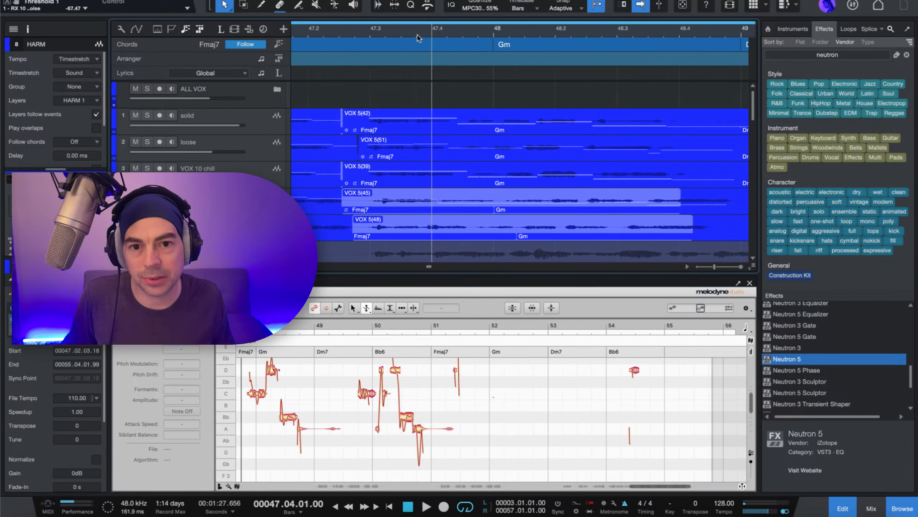
Step: Split the second-chorus VOX 10 chill event twice between bar 47 beat 4 and bar 48, and delete the short slice between the cuts
scroll(417, 37, right, 2)
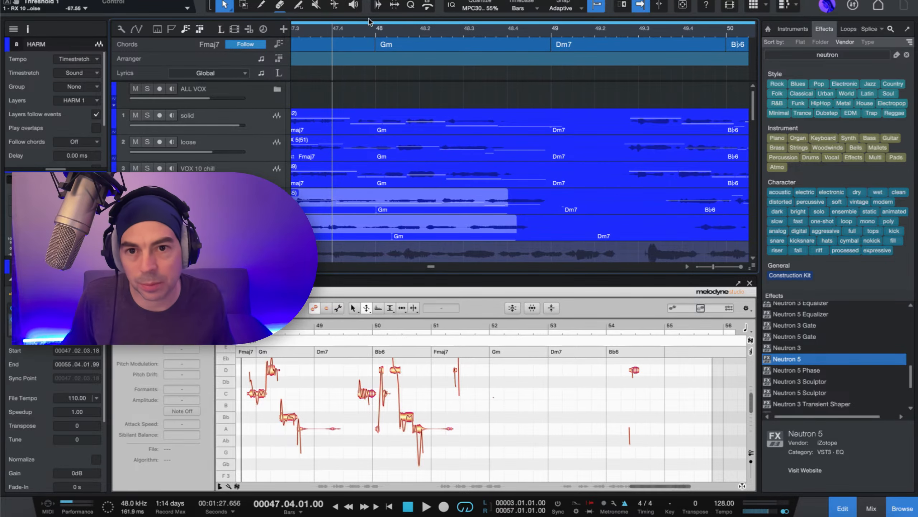
scroll(366, 30, up, 4)
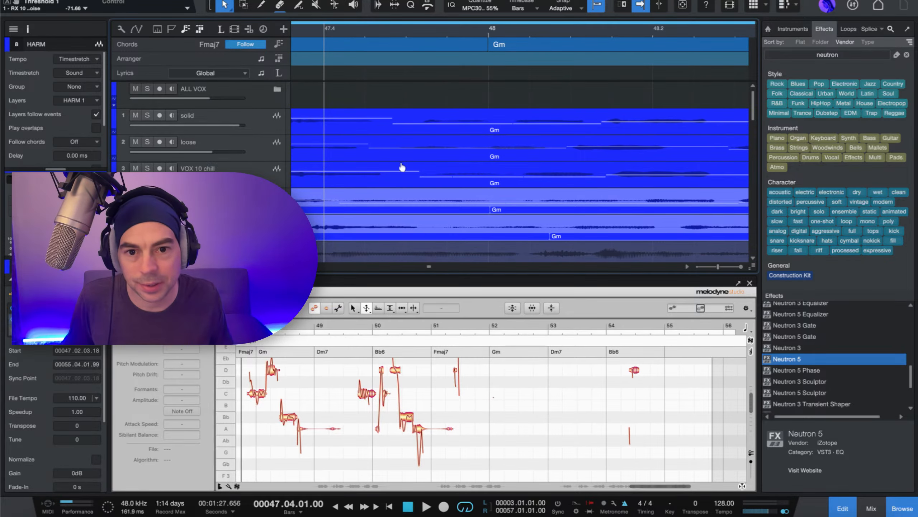
click(425, 180)
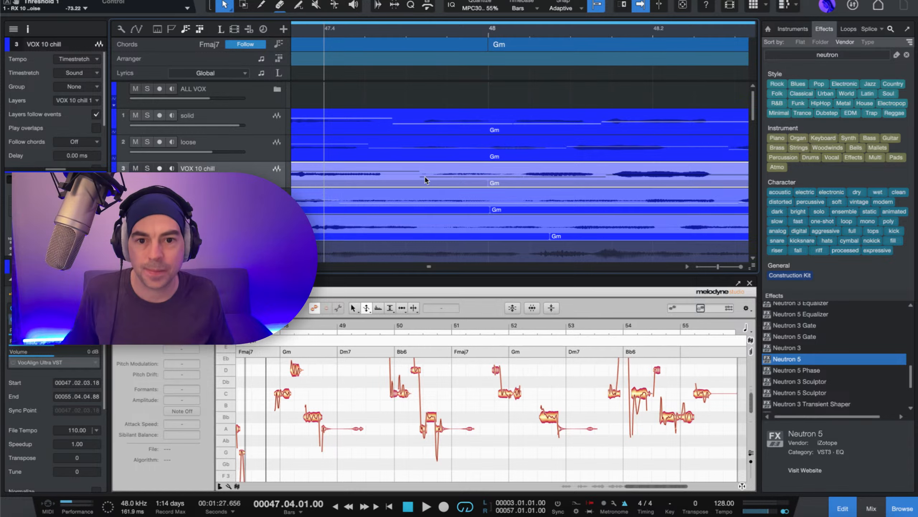
key(3)
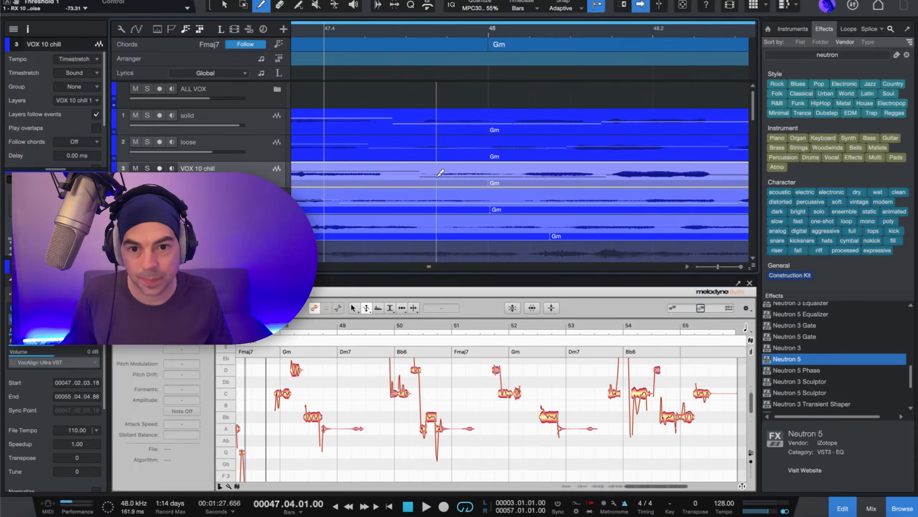
click(429, 176)
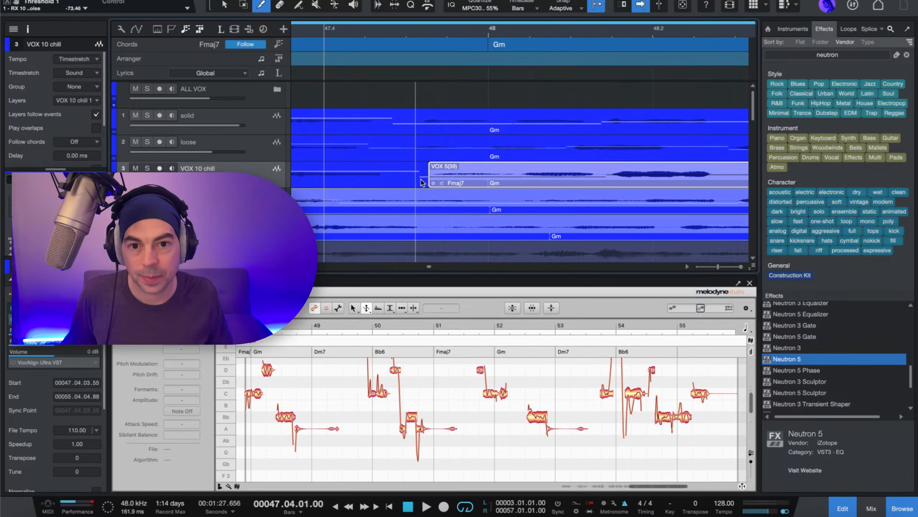
click(411, 184)
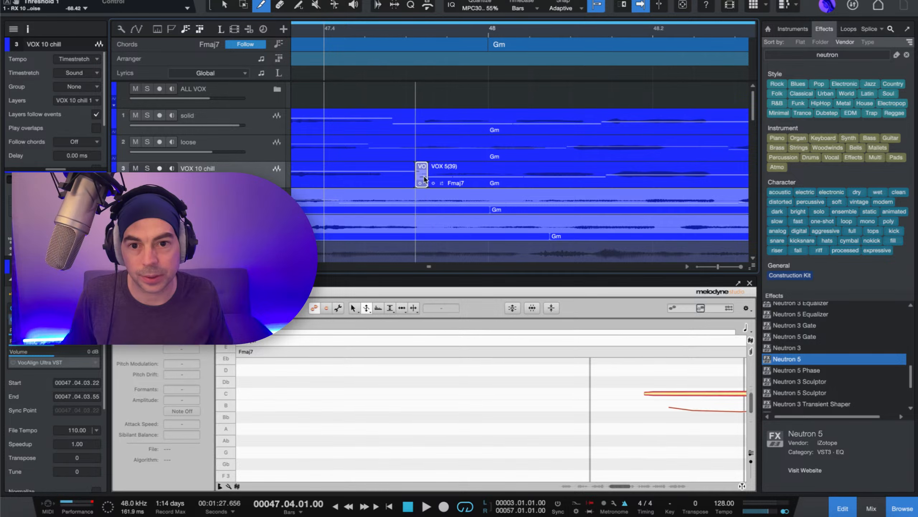
key(Delete)
Step: On the VOX 10 chill track, trim the opening piece to end at 47.04.02.68 and shift the following piece to start at 47.04.03.25
click(430, 179)
click(412, 183)
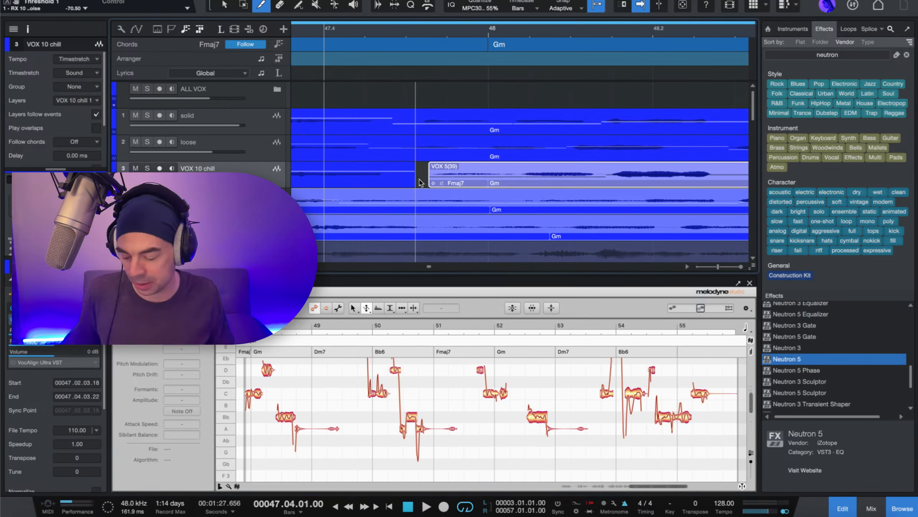
key(1)
drag(412, 181, 392, 180)
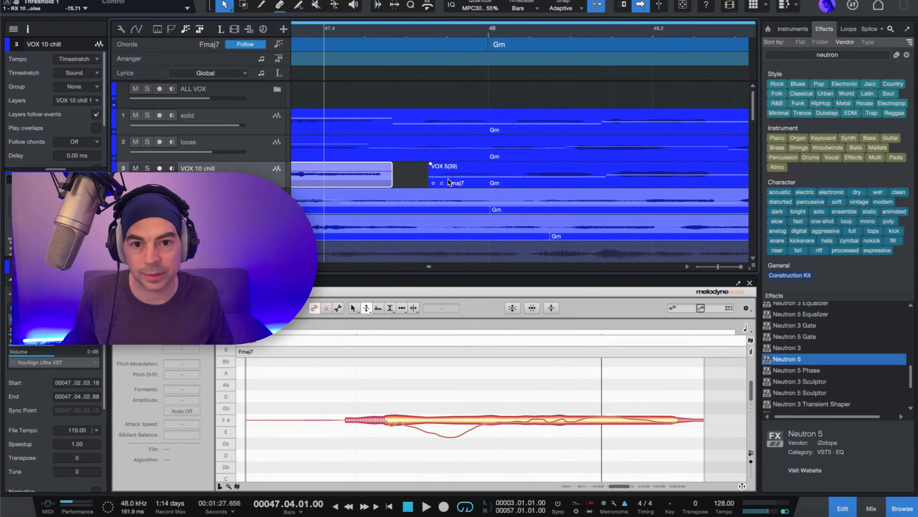
drag(491, 182, 477, 179)
Step: Split the VOX 10 chill event after bar 48 beat 2, open a short gap and start the remainder at 48.02.03.11
scroll(477, 179, right, 5)
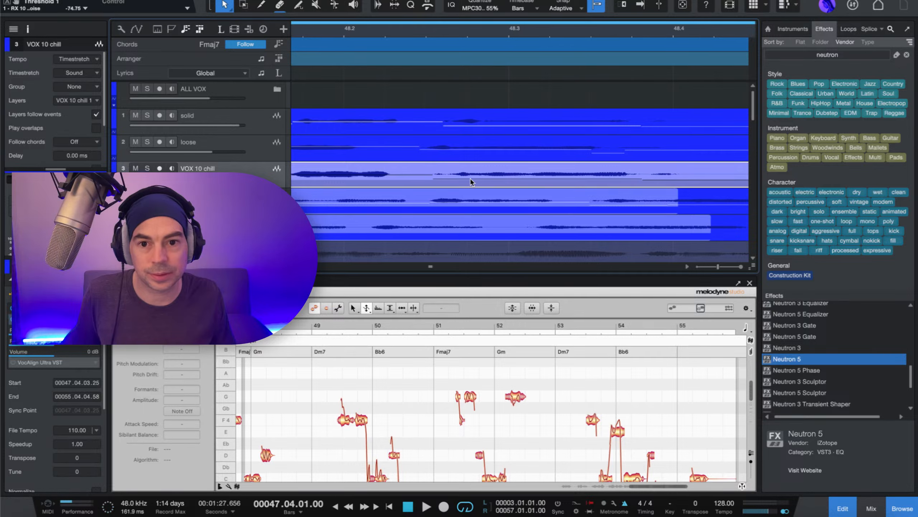
scroll(474, 181, right, 3)
alt+click(409, 174)
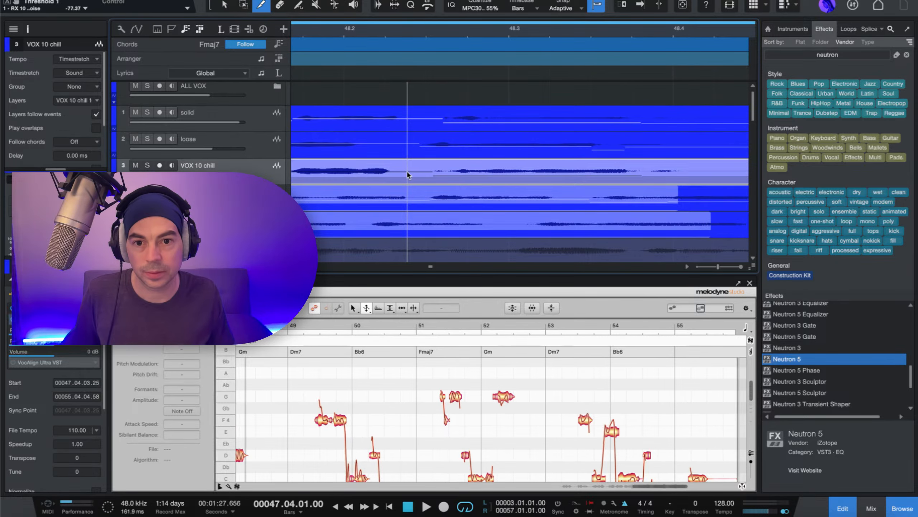
drag(411, 173, 477, 180)
Step: Split the loose event after bar 48 beat 2, shift the remainder to start at 48.02.02.99 and play the passage
key(3)
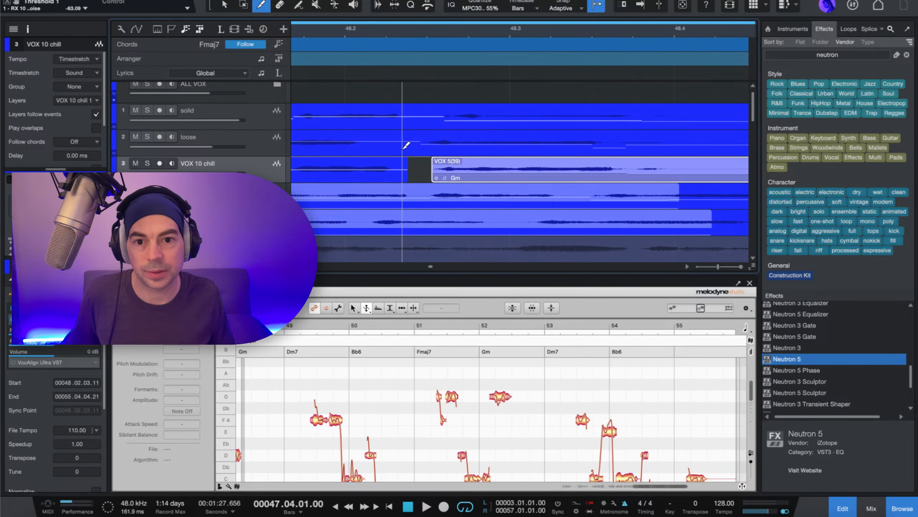
click(403, 146)
key(1)
drag(420, 152, 444, 152)
key(space)
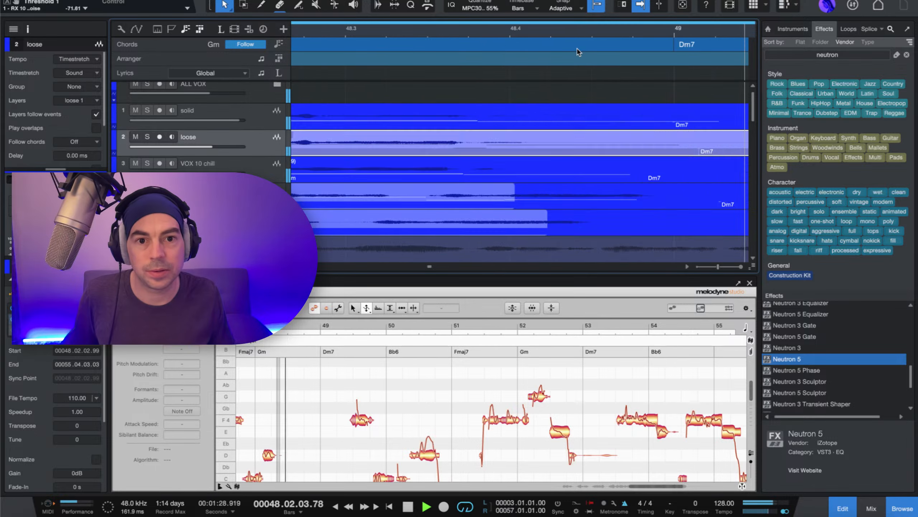
key(space)
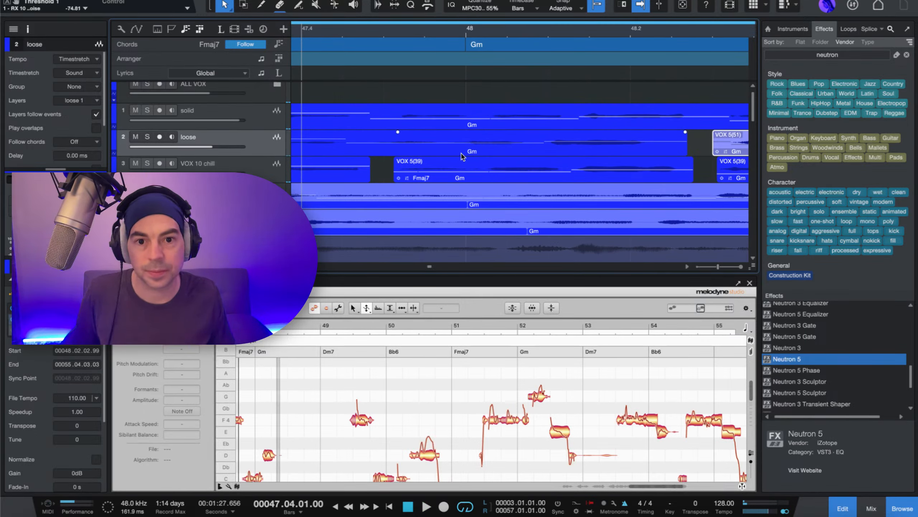
Step: Split the loose event just before bar 48 and move the following piece to start at 48.01.01.64
key(3)
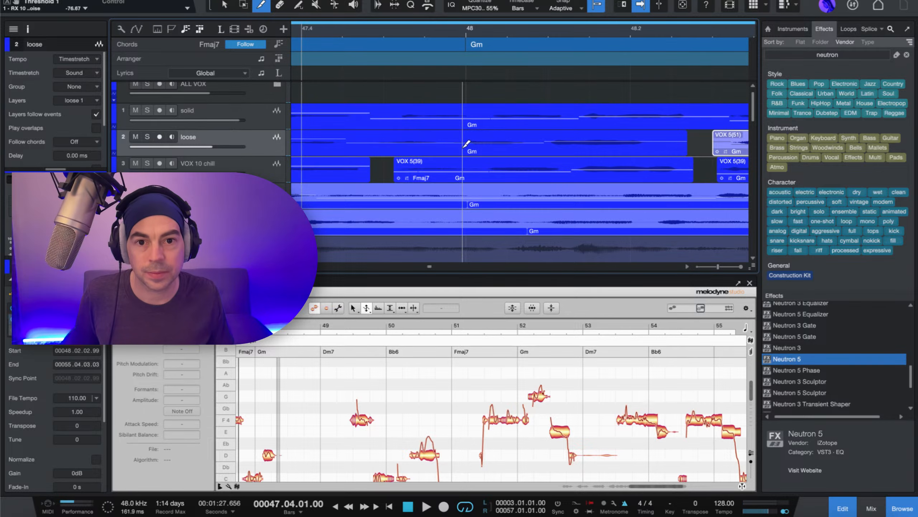
click(463, 146)
key(1)
drag(515, 151, 545, 149)
Step: Play the chorus vocals from bar 47 beat 4 past bar 55, following them in the arrangement, and stop playback
key(space)
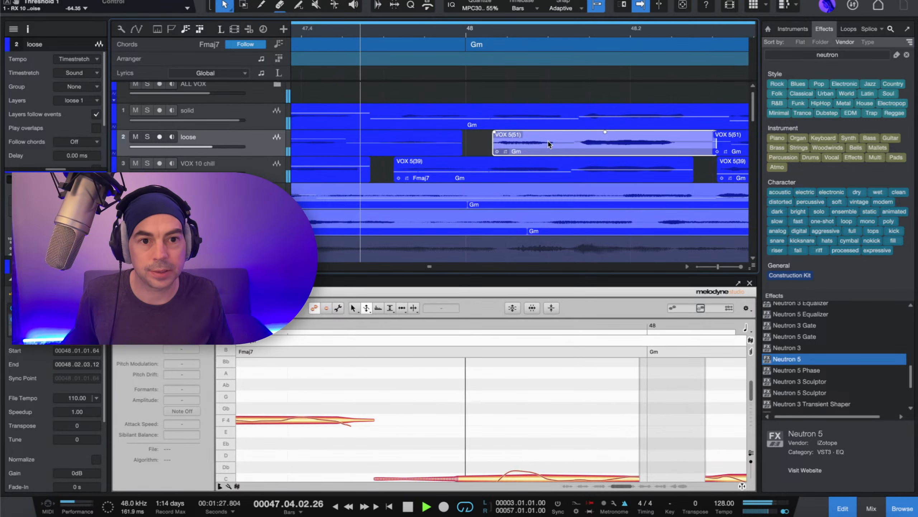
scroll(561, 30, up, 1)
scroll(561, 31, down, 10)
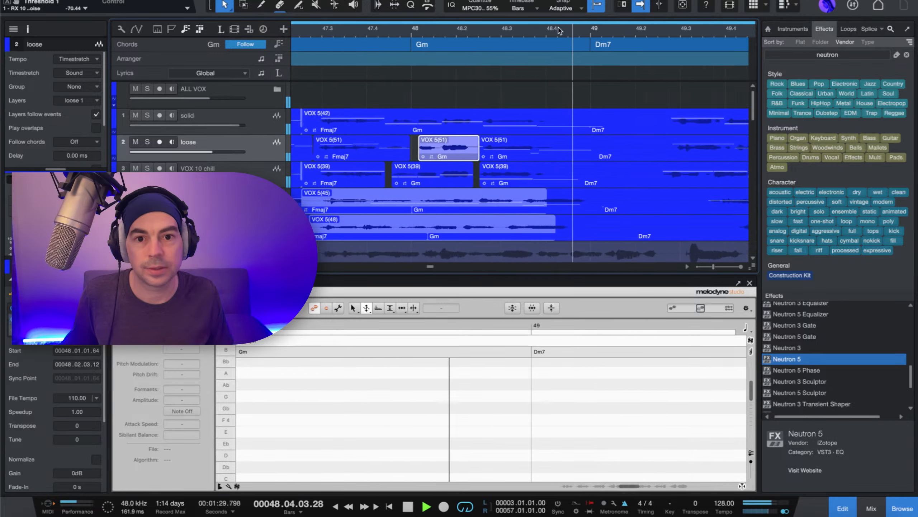
scroll(559, 30, right, 3)
scroll(559, 30, right, 3)
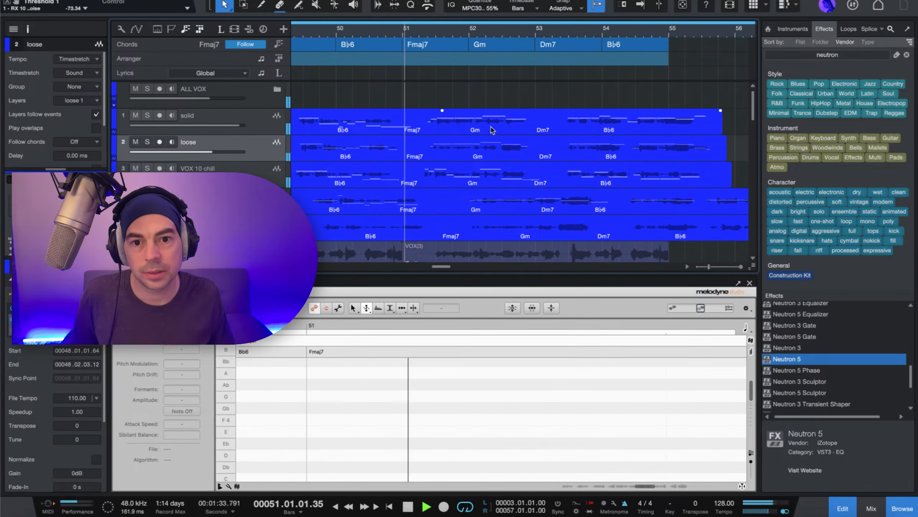
scroll(432, 157, right, 1)
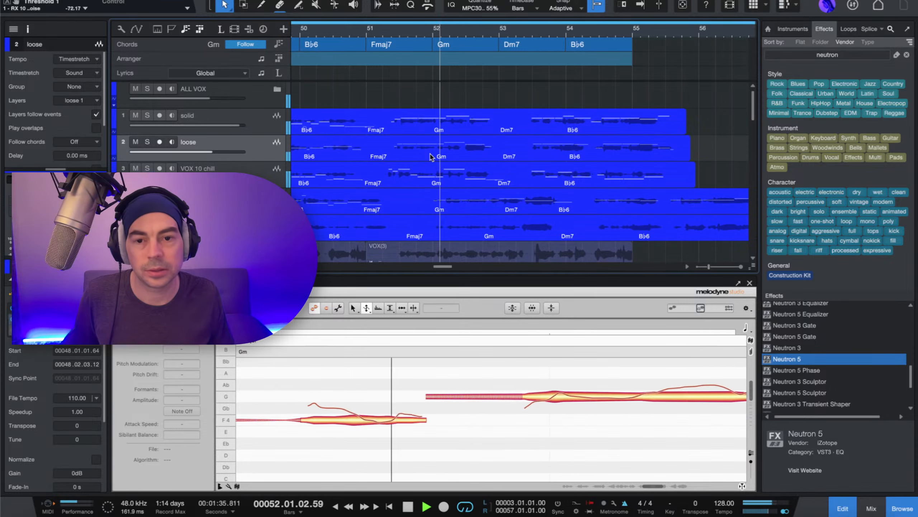
scroll(432, 157, right, 3)
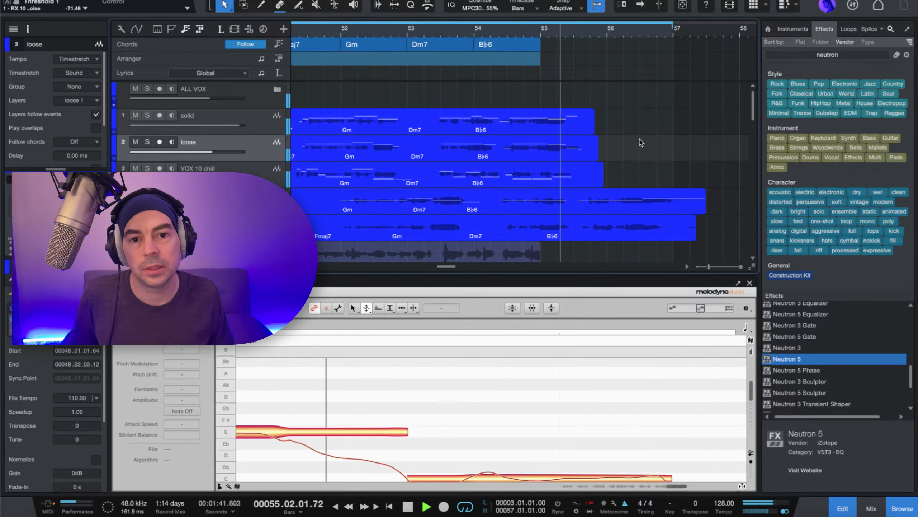
key(space)
Step: Move the HARM track directly below the VOX 10 chill track in the arrangement
scroll(389, 168, down, 1)
scroll(389, 168, down, 2)
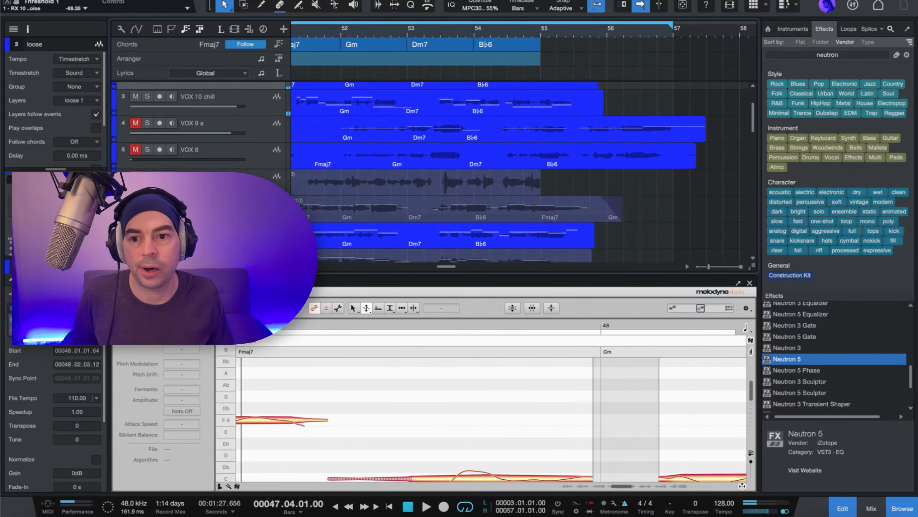
drag(254, 232, 250, 115)
scroll(263, 140, up, 3)
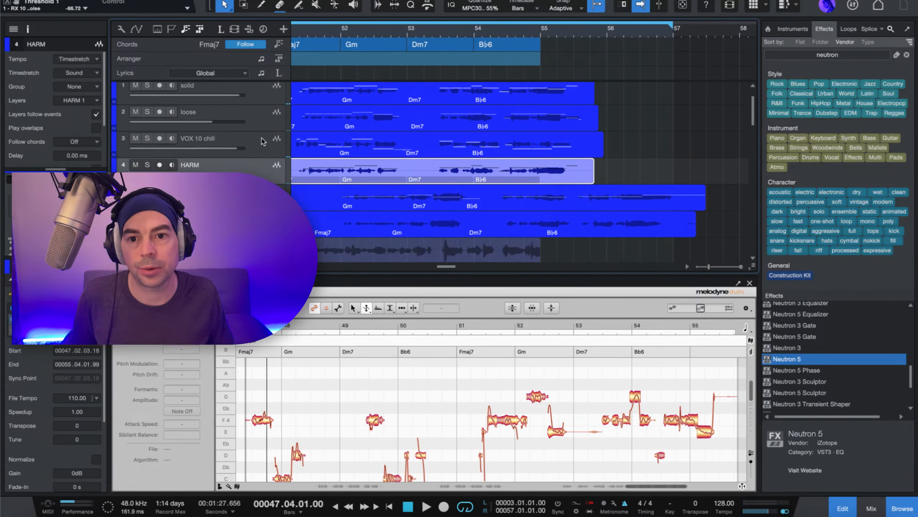
Step: Review the HARM events across the song, then show the mixer and look over the vocal channels through VOX 7
scroll(356, 166, left, 5)
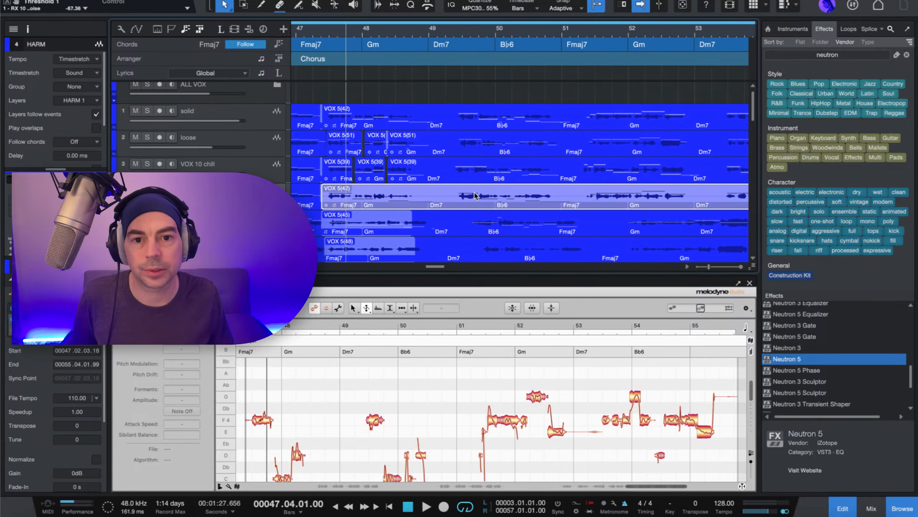
scroll(475, 196, right, 3)
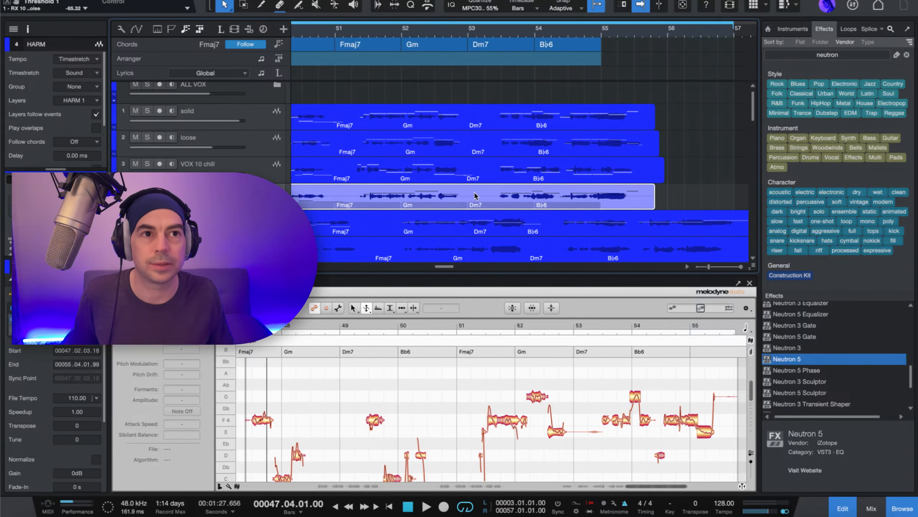
scroll(451, 32, down, 6)
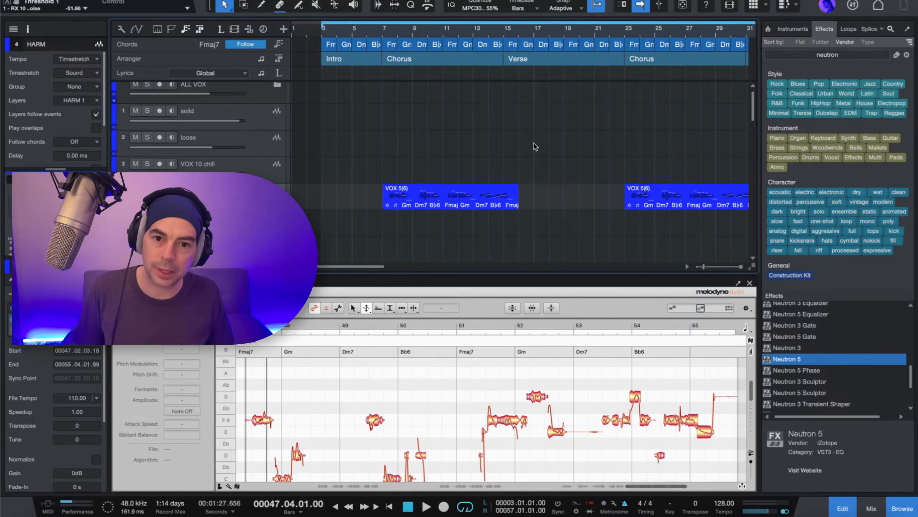
key(F3)
scroll(539, 254, left, 3)
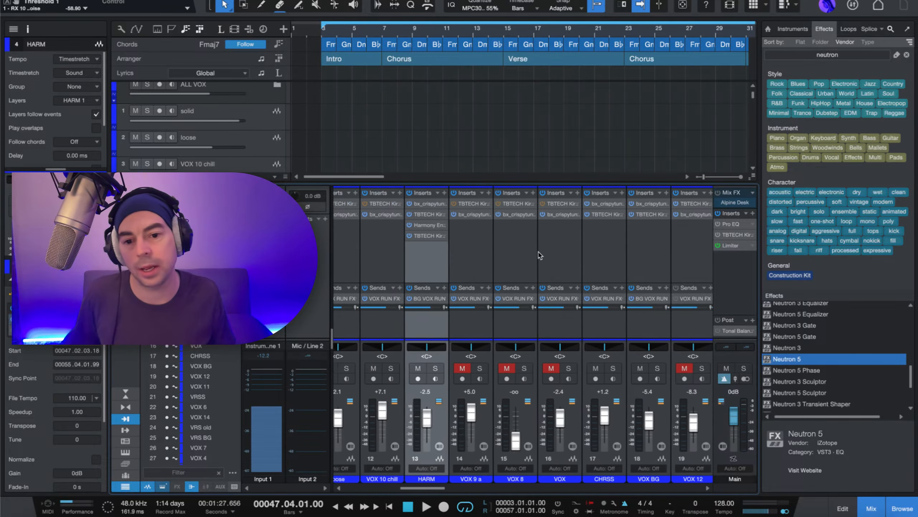
scroll(591, 246, right, 5)
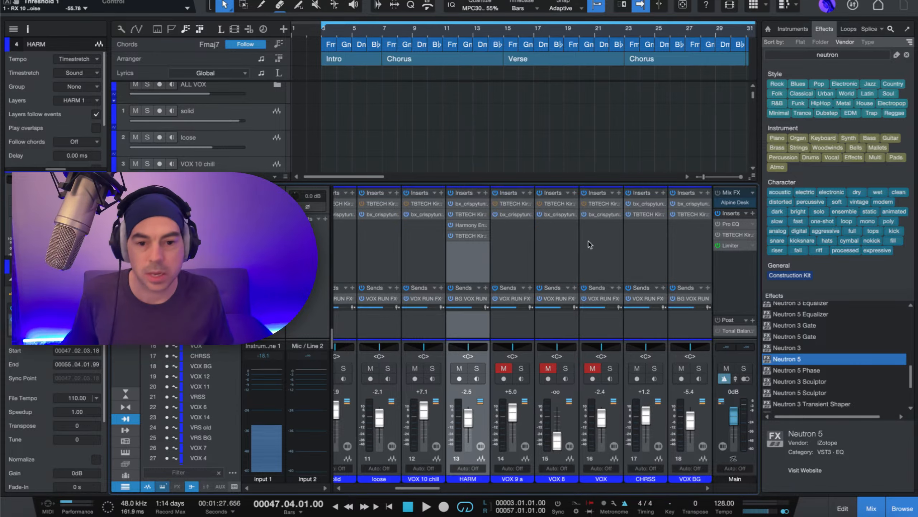
scroll(591, 245, right, 5)
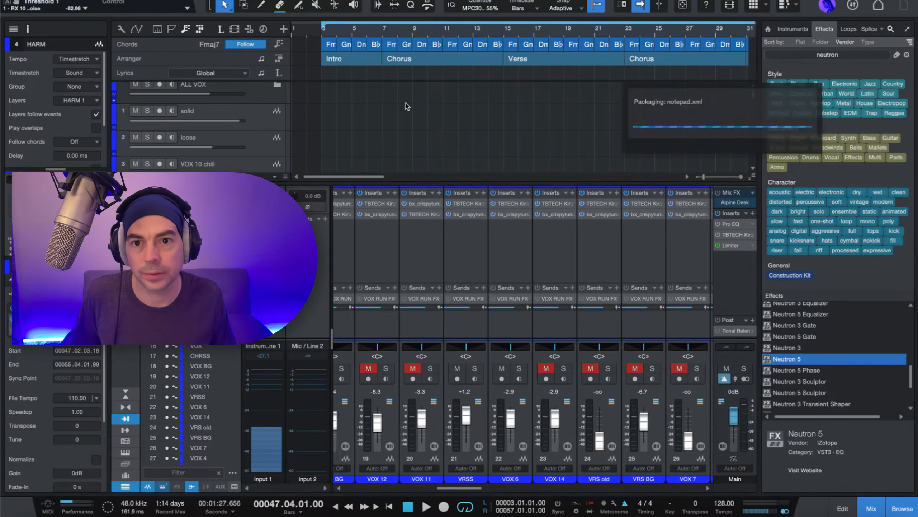
Step: Enlarge the arrangement area above the mixer and select the EZbass track's event starting at bar 27
drag(352, 184, 352, 289)
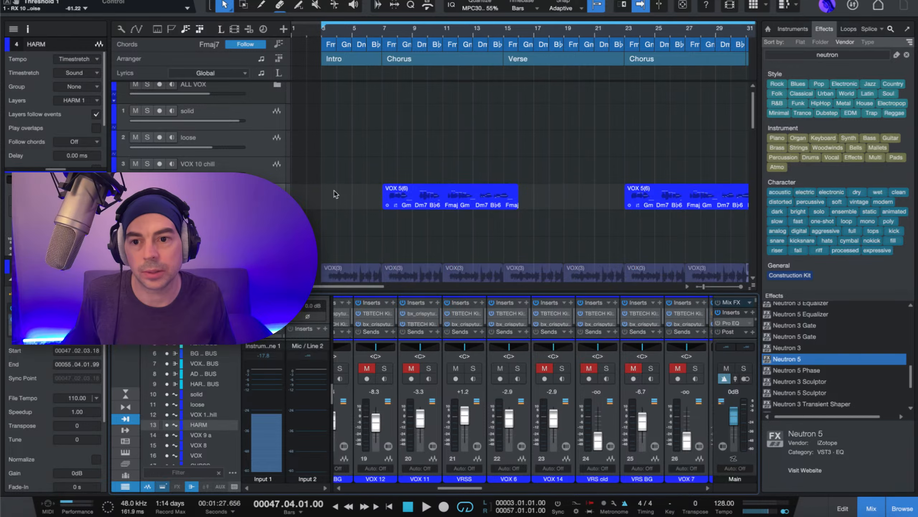
scroll(336, 194, down, 10)
scroll(336, 193, down, 10)
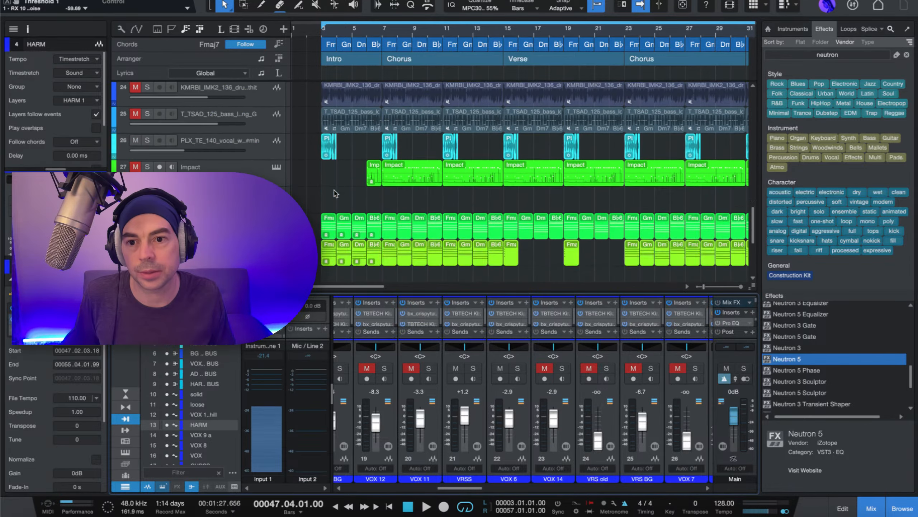
scroll(336, 193, up, 6)
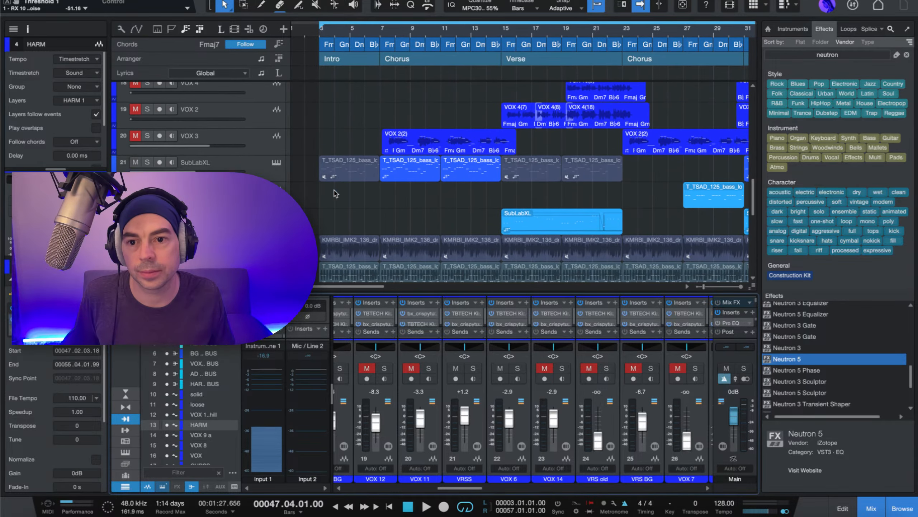
click(713, 196)
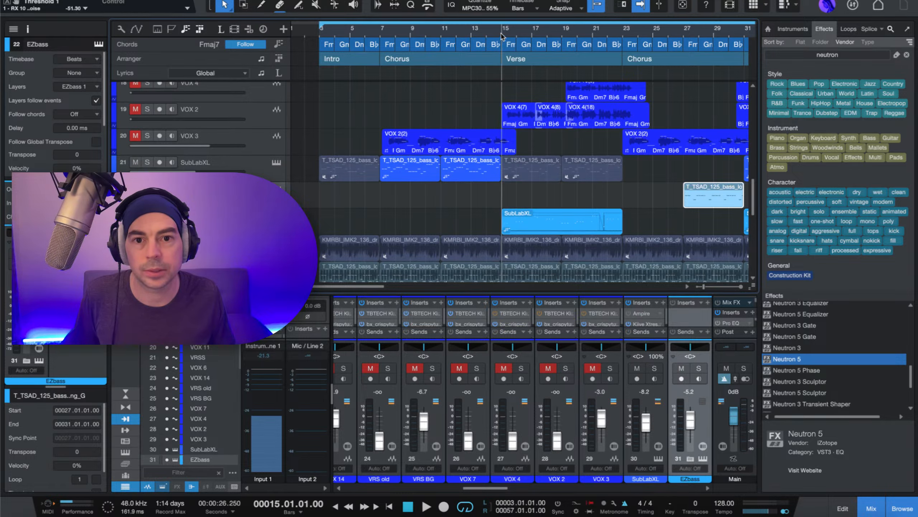
Step: Start playback at bar 15, solo the EZbass track and continue listening from bar 6 beat 4
key(space)
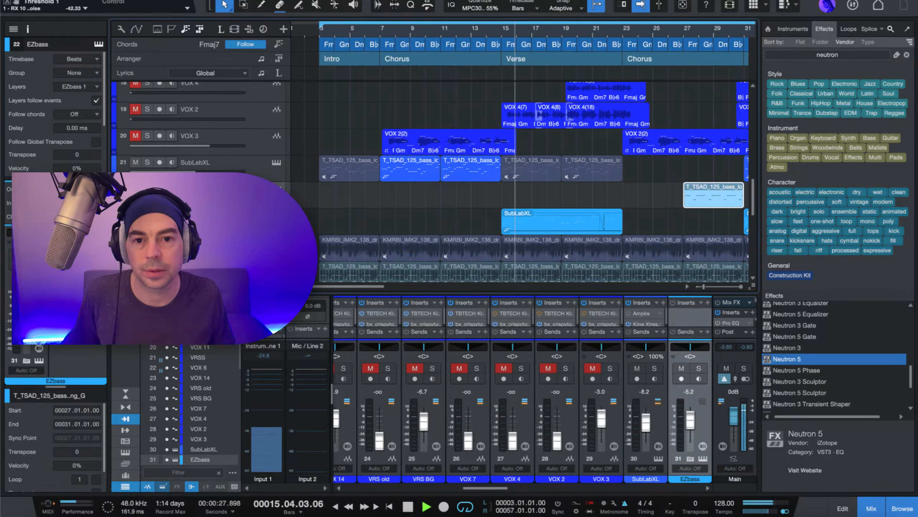
key(shift+s)
click(376, 32)
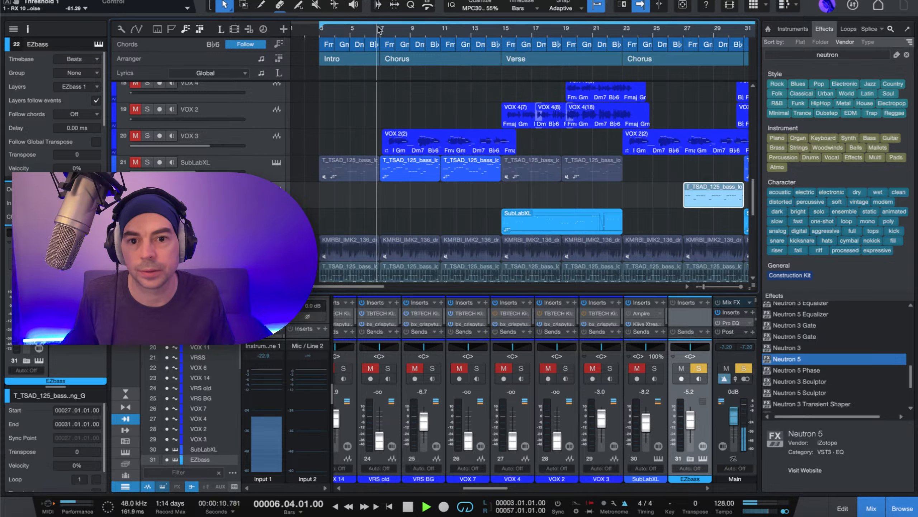
Step: Mute the two first-chorus bass events on the SubLabXL track, spanning bars 7 to 15
click(461, 172)
shift+click(412, 176)
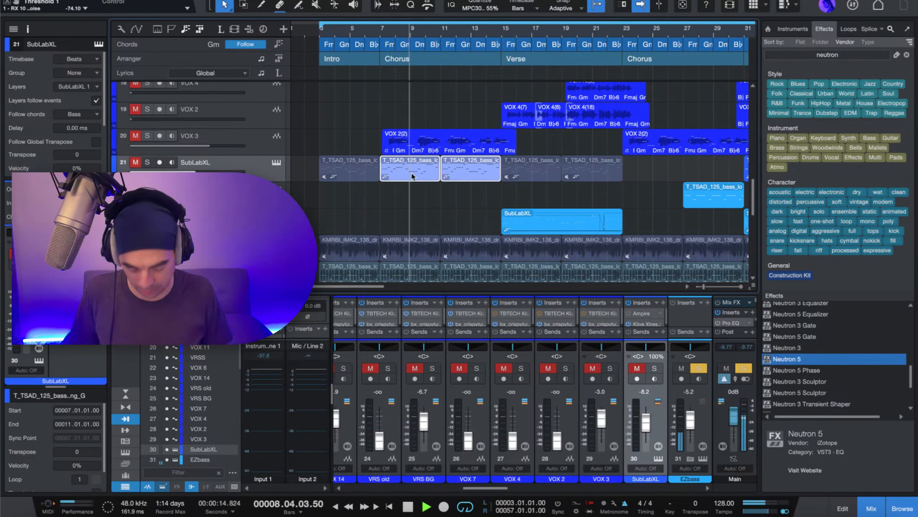
key(shift+m)
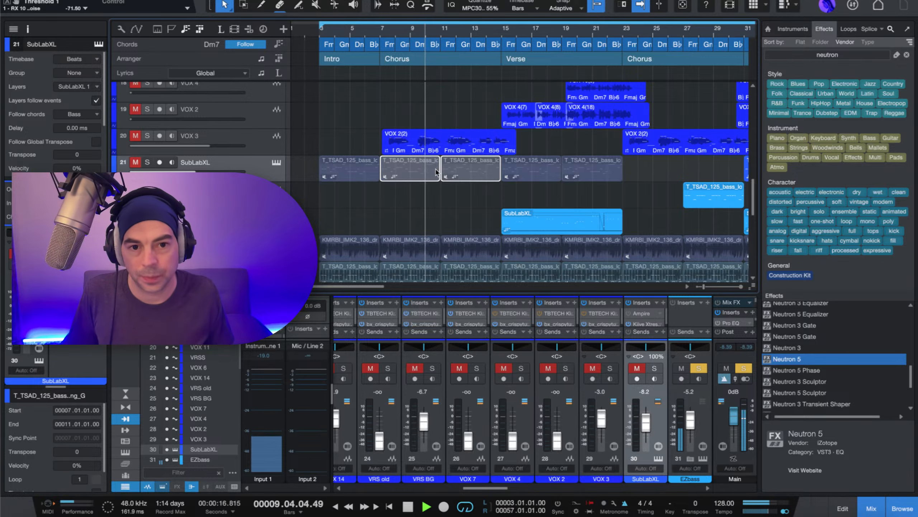
Step: Insert Neutron 5 on the EZbass channel in trial mode and run its assistant on the first chorus
scroll(420, 174, right, 10)
scroll(437, 172, left, 2)
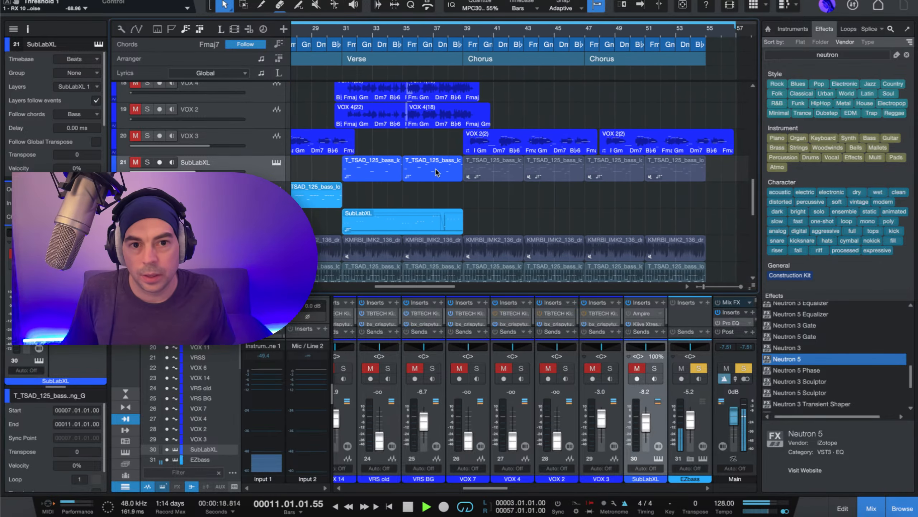
scroll(437, 171, left, 8)
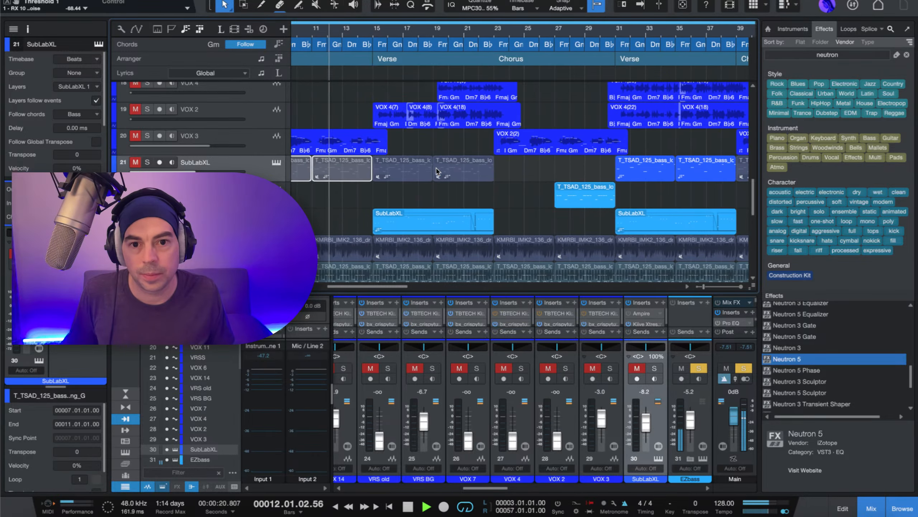
key(space)
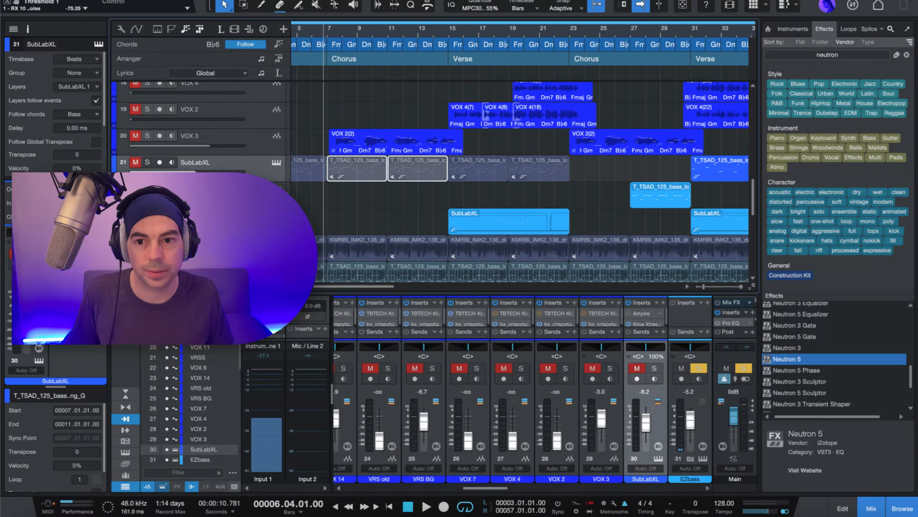
click(660, 195)
drag(799, 362, 692, 316)
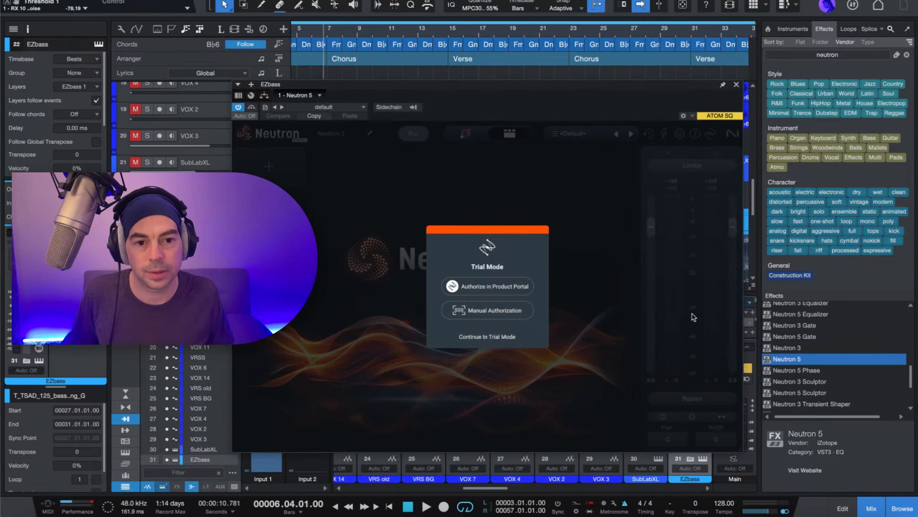
click(484, 337)
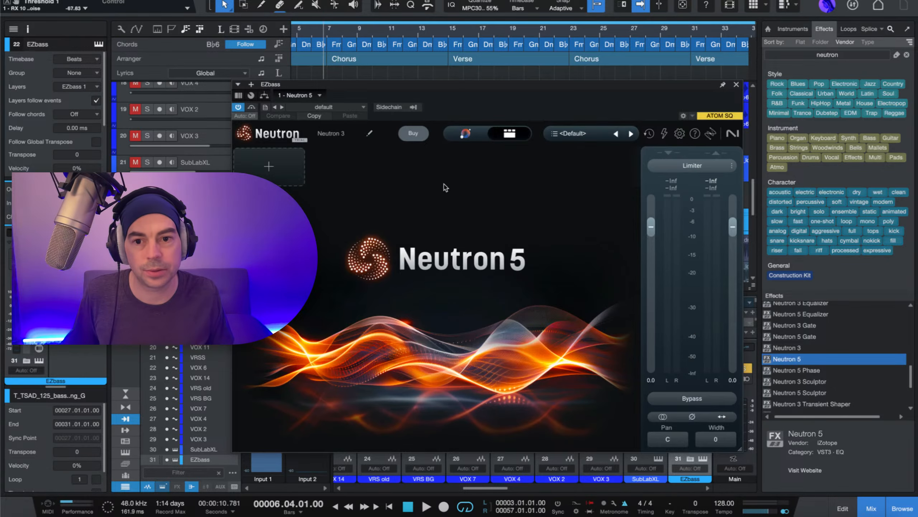
click(476, 137)
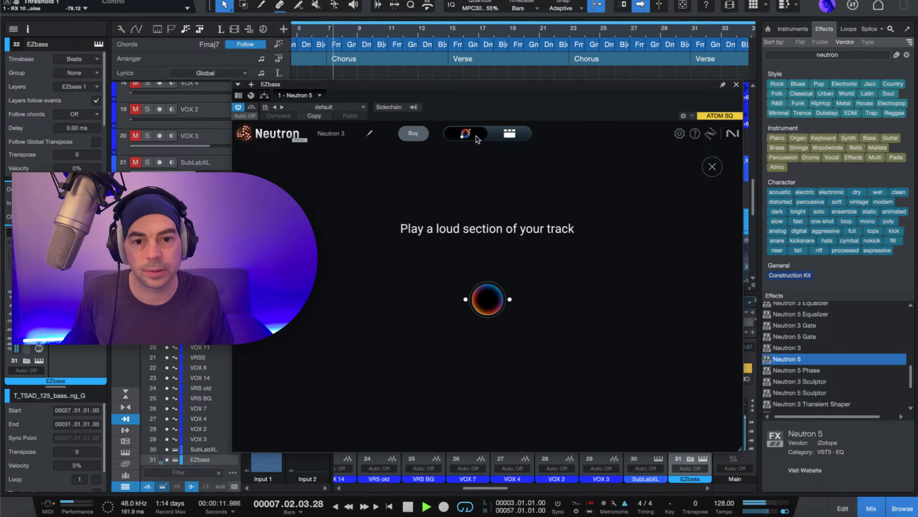
drag(485, 85, 543, 6)
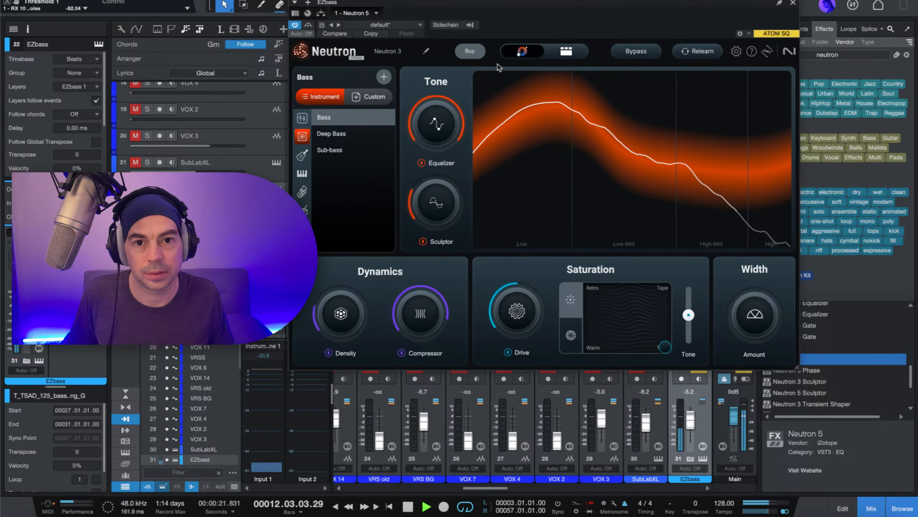
Step: Examine the Equalizer, Sculptor, Compressor, Density and Exciter settings the assistant made for EZbass, and close the plug-in
click(565, 51)
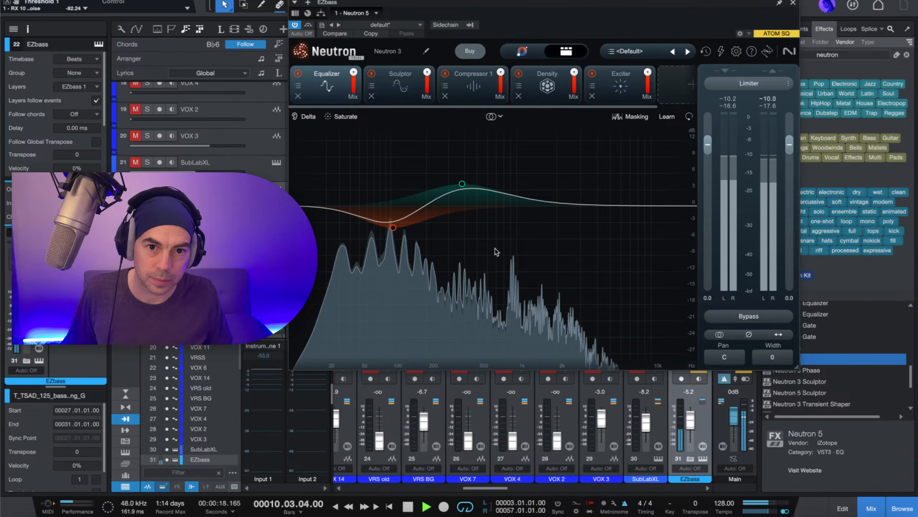
click(396, 86)
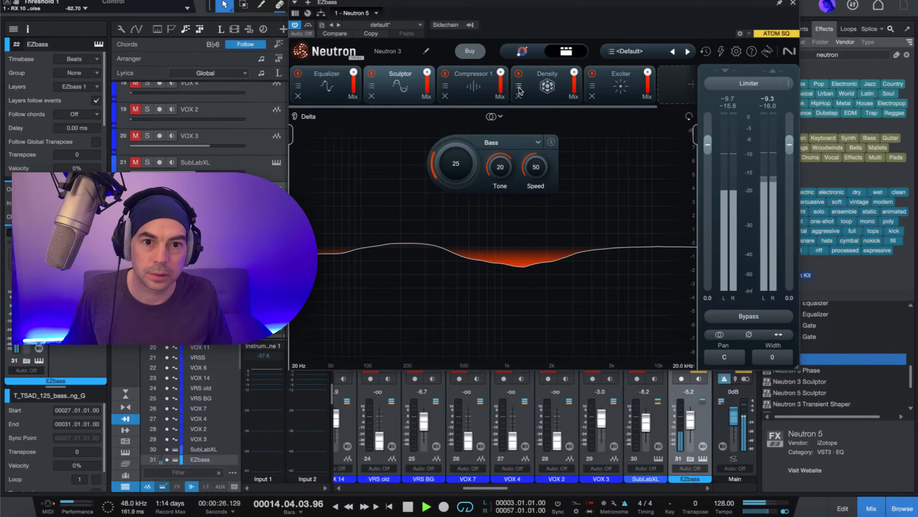
click(474, 86)
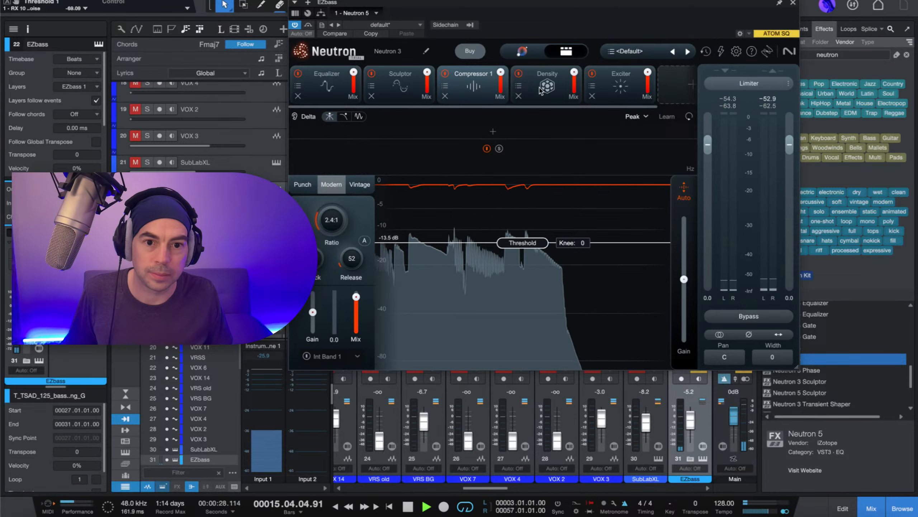
click(542, 88)
click(631, 89)
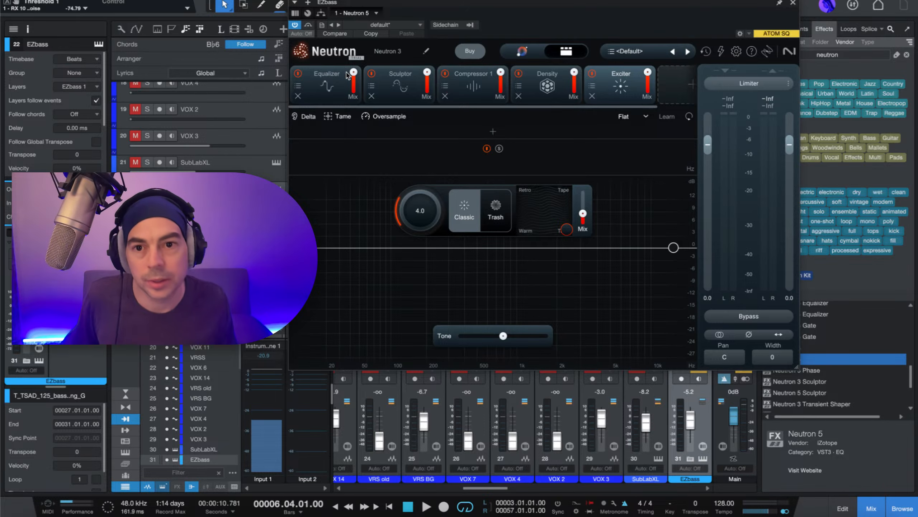
click(318, 89)
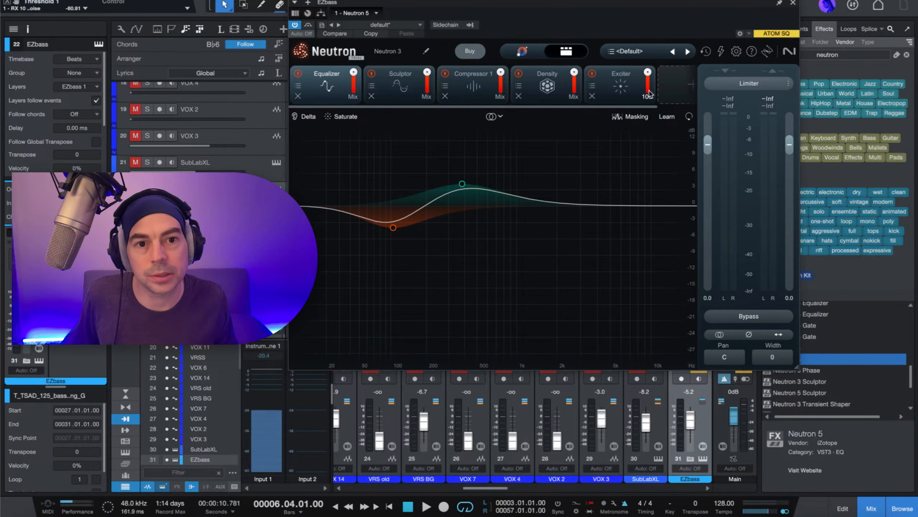
click(526, 56)
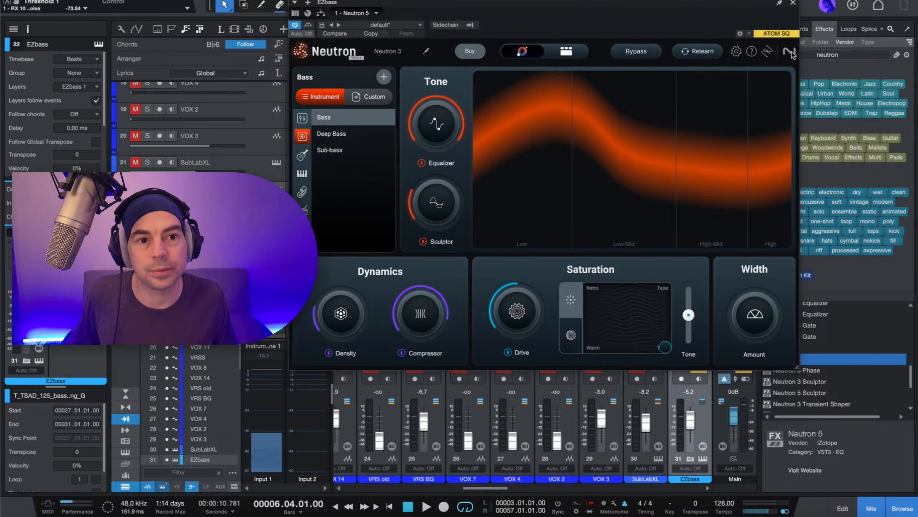
click(793, 4)
Step: Play the start of the first chorus, take EZbass out of solo and select the SubLabXL track
key(space)
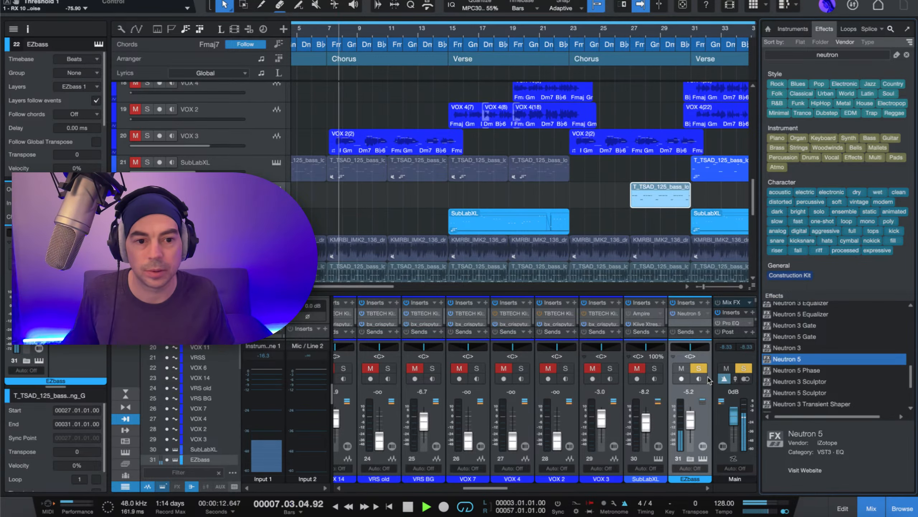
click(698, 368)
key(space)
click(255, 169)
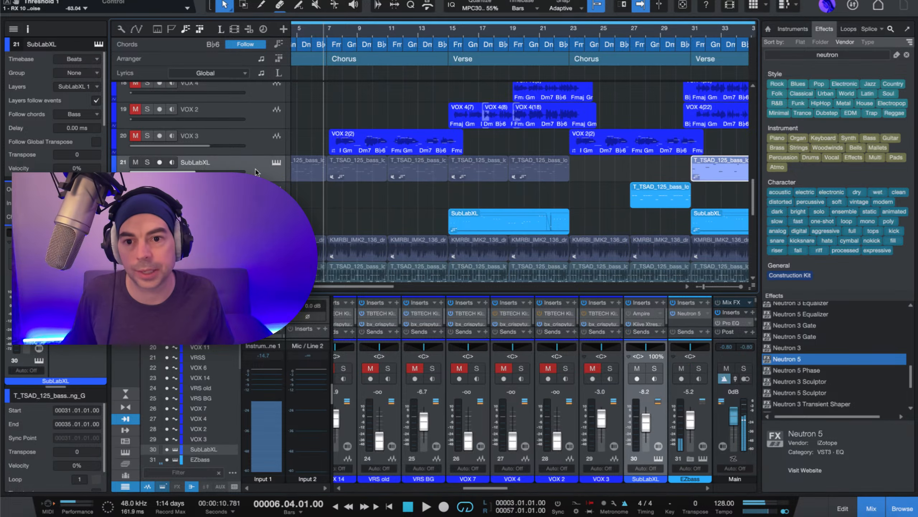
Step: Set the playback position to bar 30 beat 4 and listen to SubLabXL entering the second verse
click(576, 34)
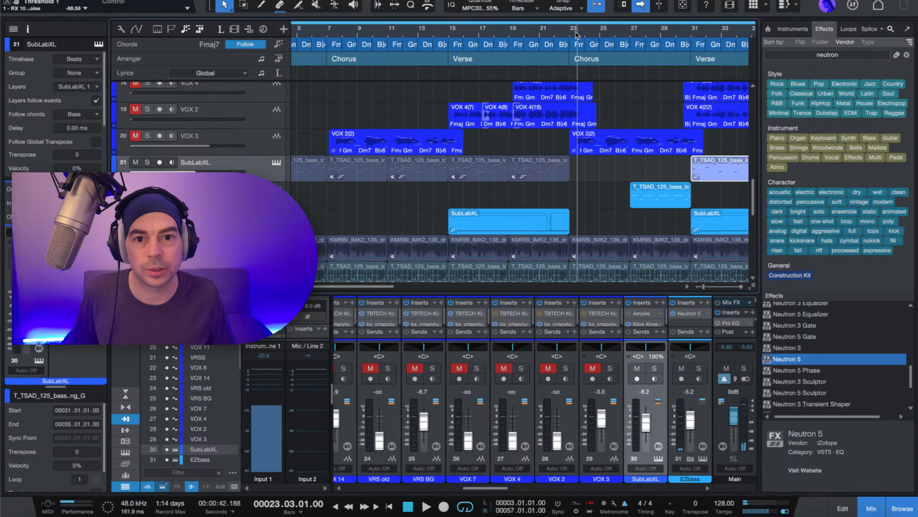
scroll(533, 38, right, 5)
click(504, 33)
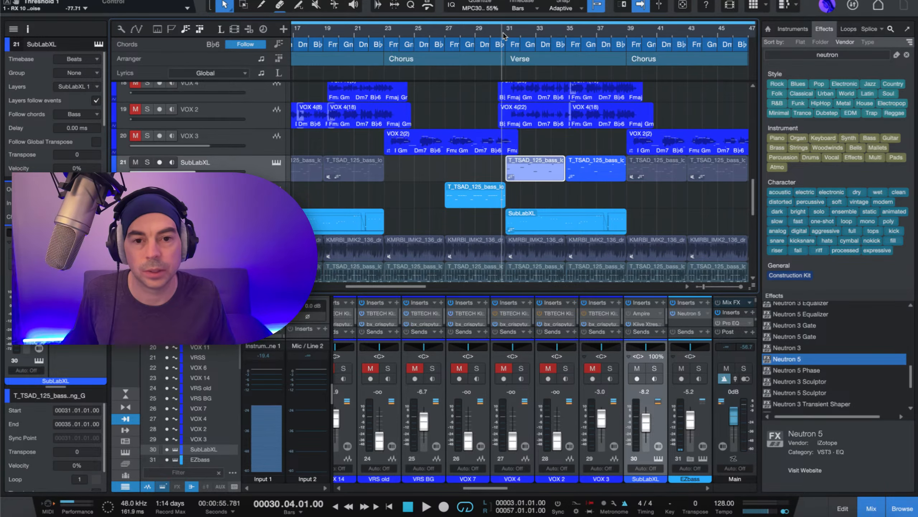
key(space)
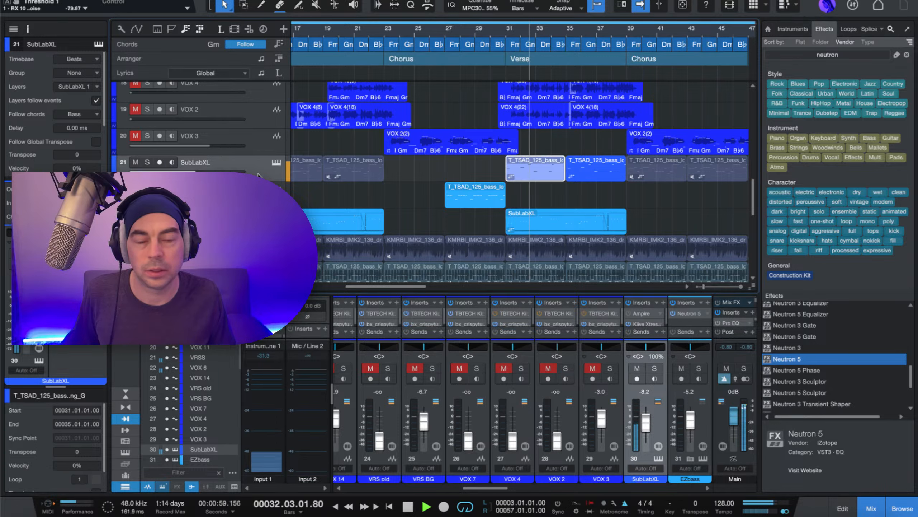
key(space)
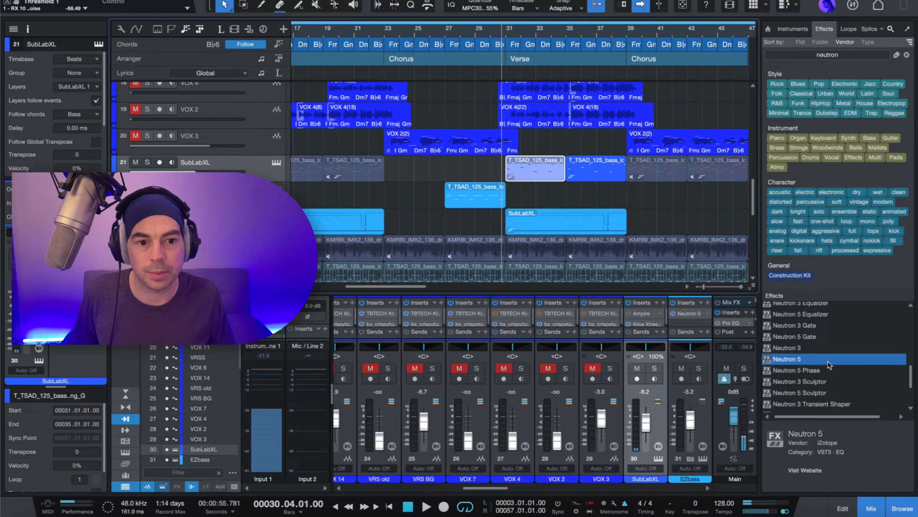
Step: Enlarge the mixer, extend the SubLabXL insert rack and check the Kiive Xtressor settings
drag(829, 365, 824, 364)
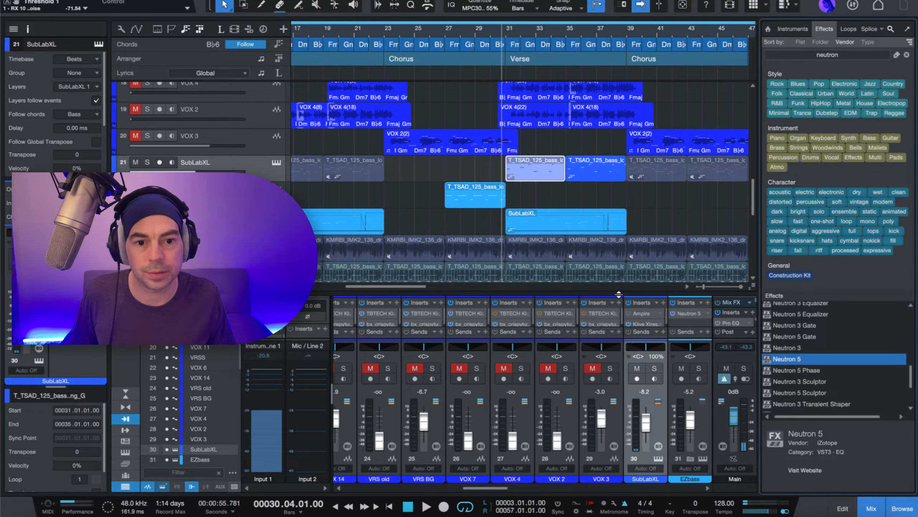
drag(618, 293, 618, 247)
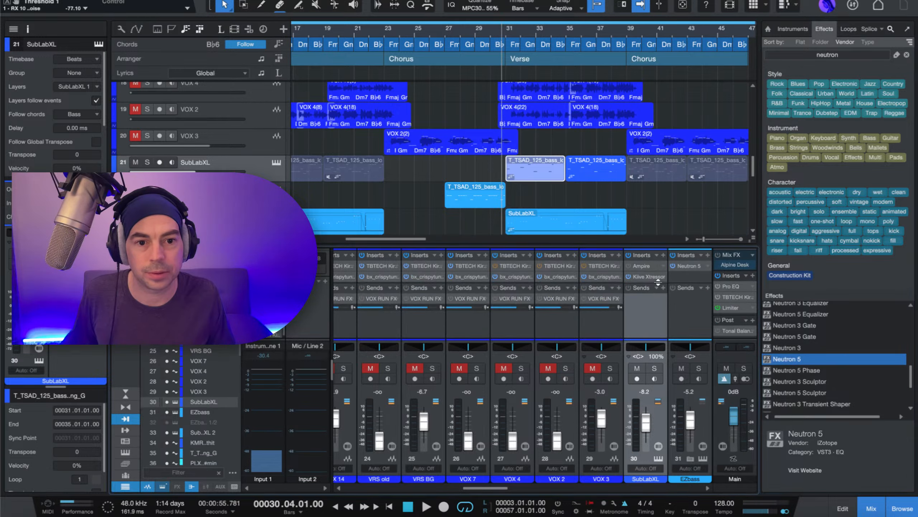
drag(659, 281, 656, 303)
click(647, 277)
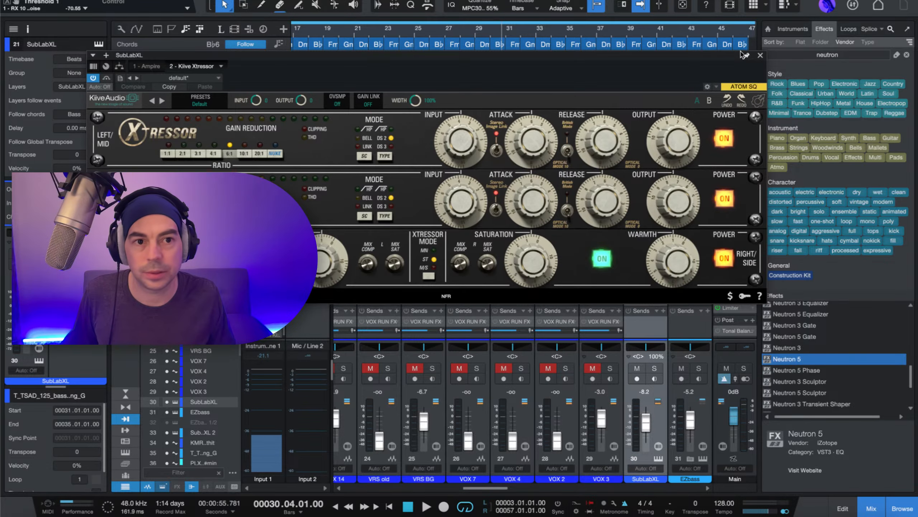
click(761, 56)
Step: Add Neutron 5 to the SubLabXL channel in trial mode and run its assistant from bar 30 beat 4
drag(815, 360, 648, 287)
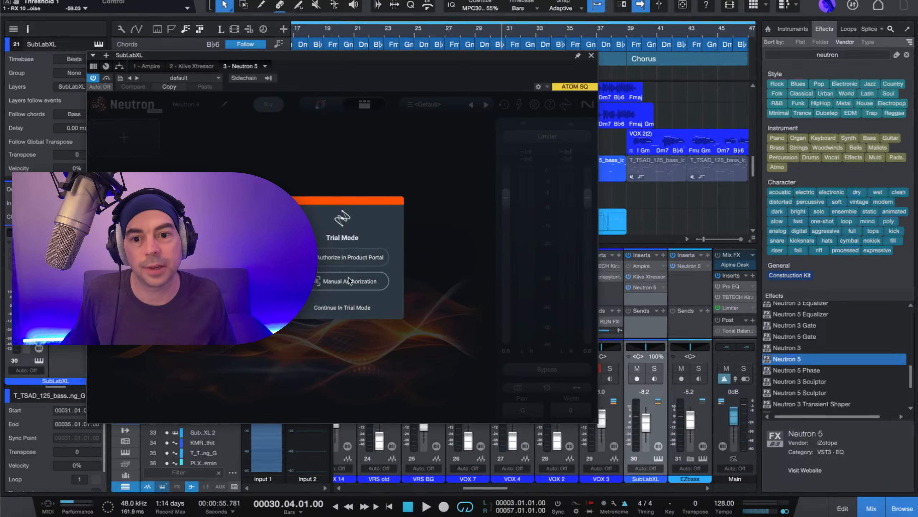
click(339, 311)
drag(343, 57, 576, 0)
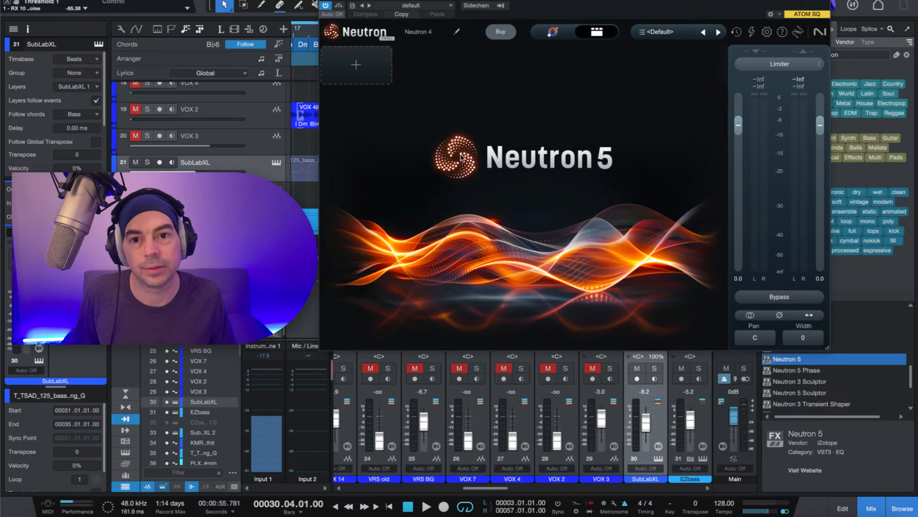
click(564, 33)
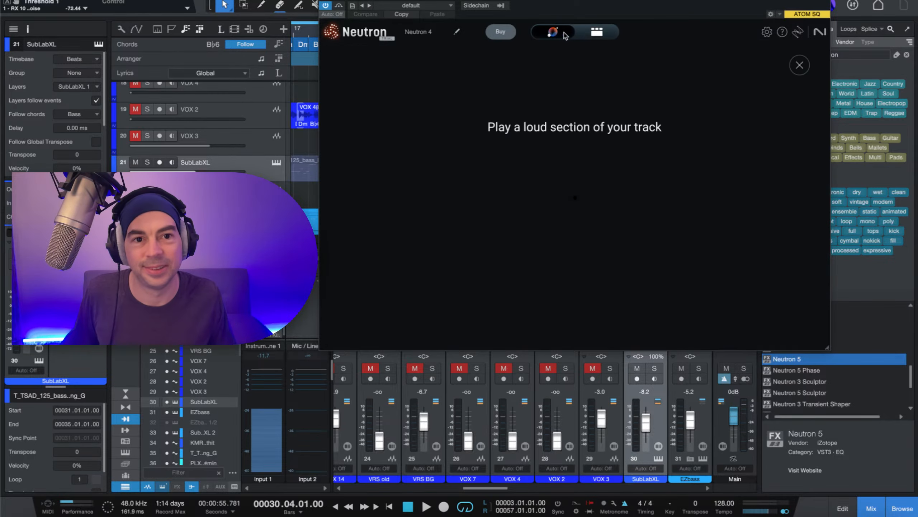
key(space)
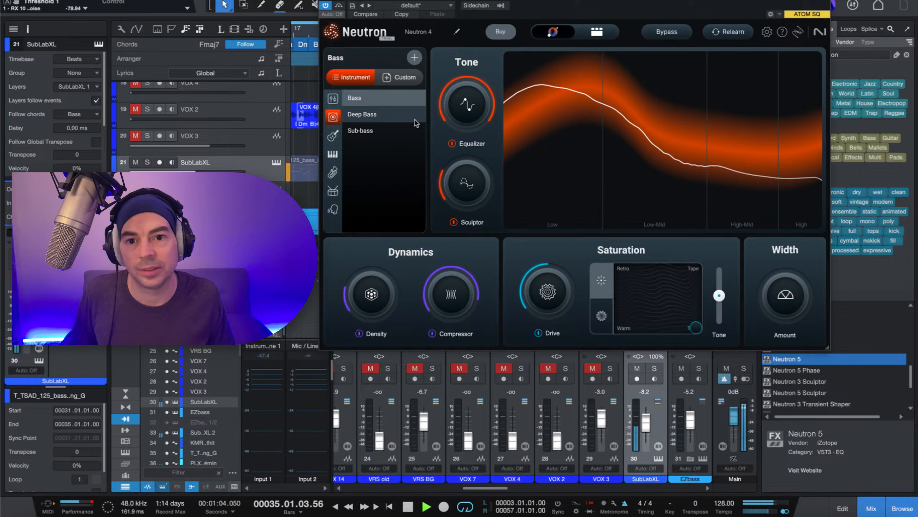
Step: Compare the Deep Bass and Sub-bass targets on SubLabXL, then return the target to Bass
click(388, 116)
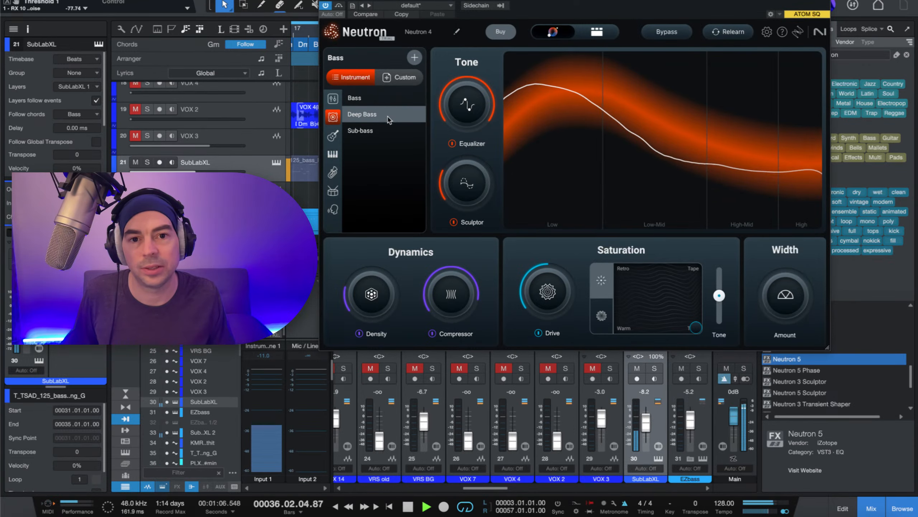
click(387, 131)
click(390, 103)
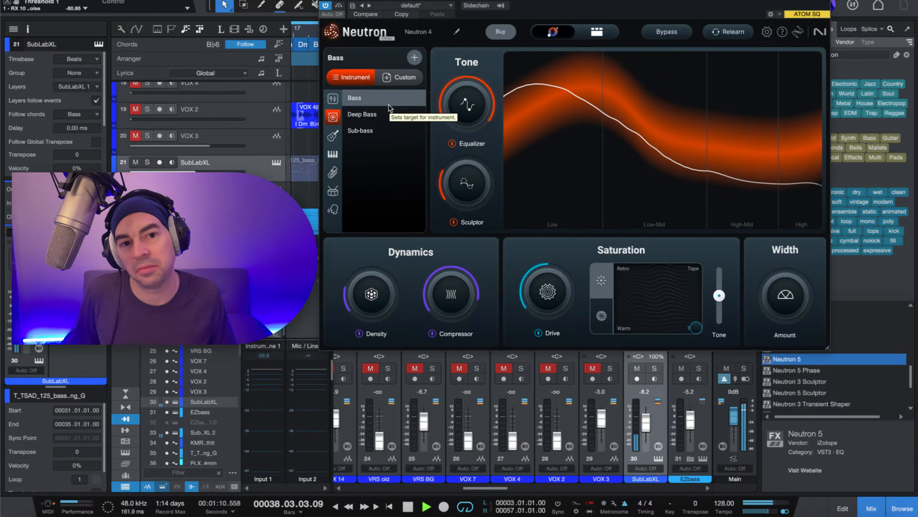
Step: Examine the Neutron module settings made for SubLabXL from Equalizer to Exciter while replaying the second verse's opening
click(596, 32)
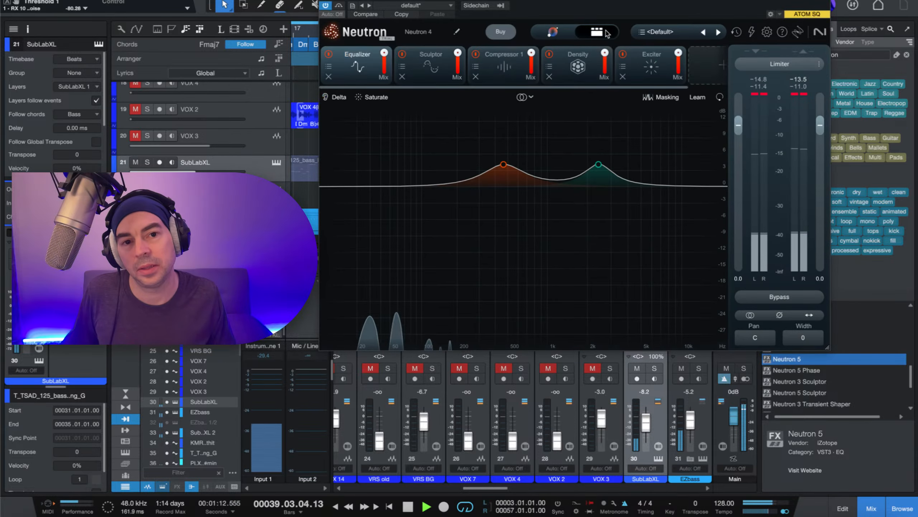
key(space)
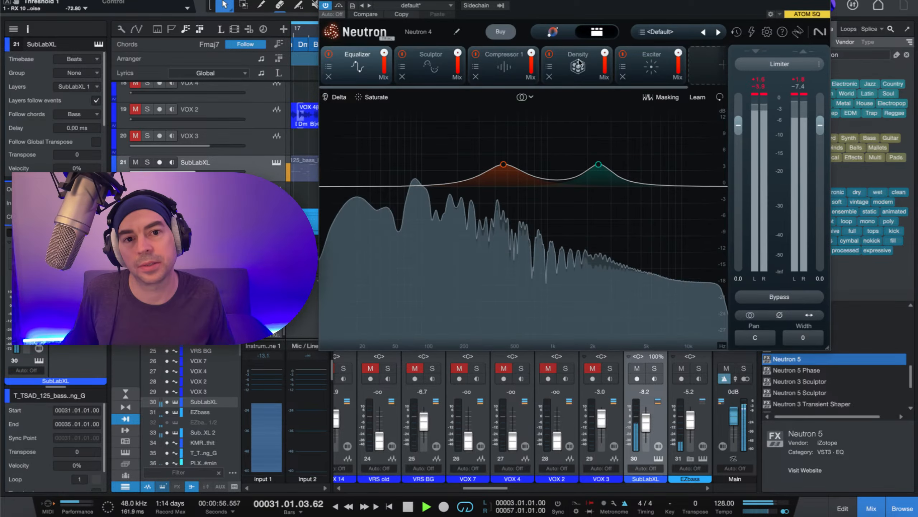
key(space)
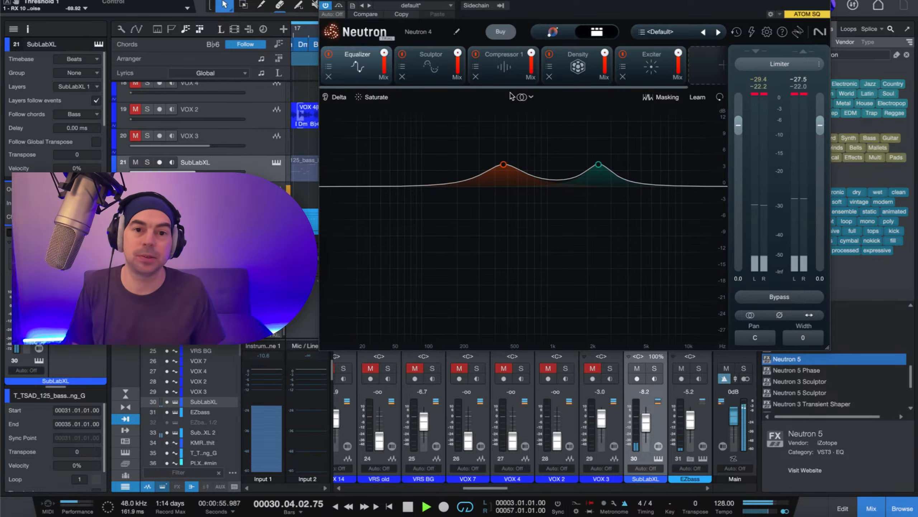
key(space)
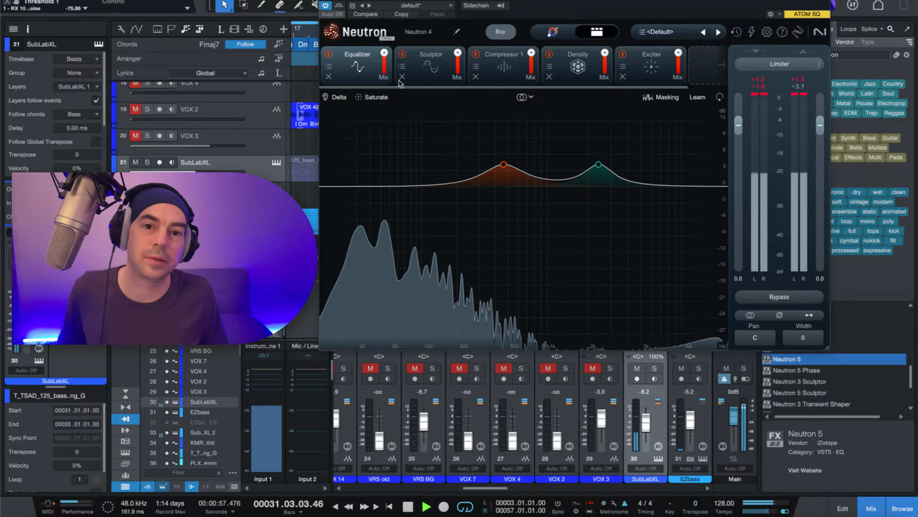
click(430, 65)
click(505, 65)
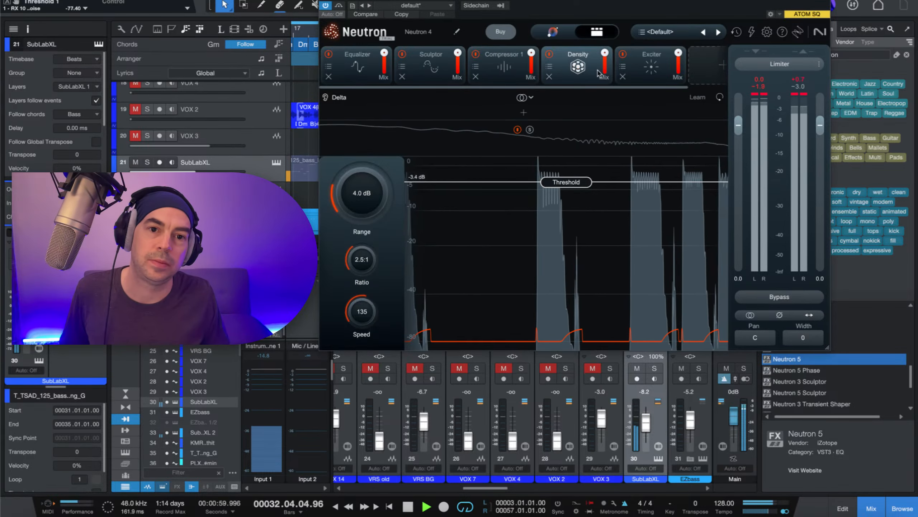
click(654, 71)
key(space)
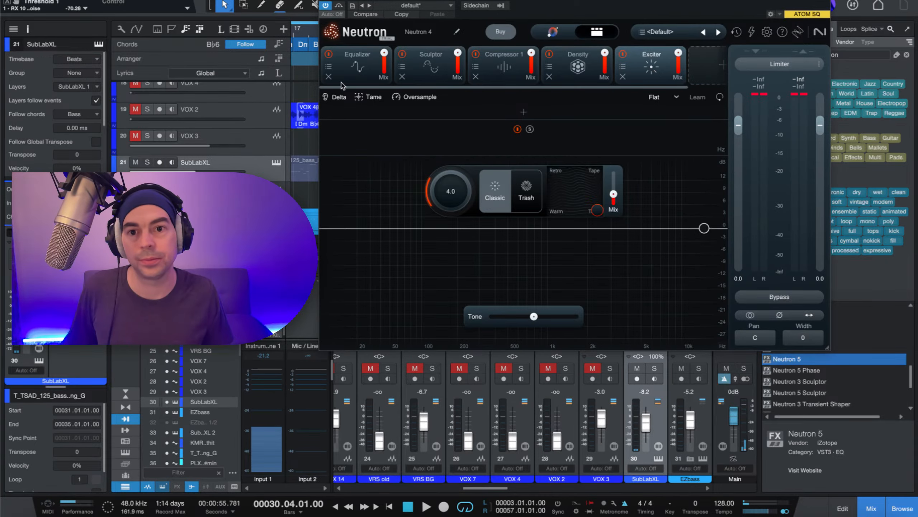
click(358, 67)
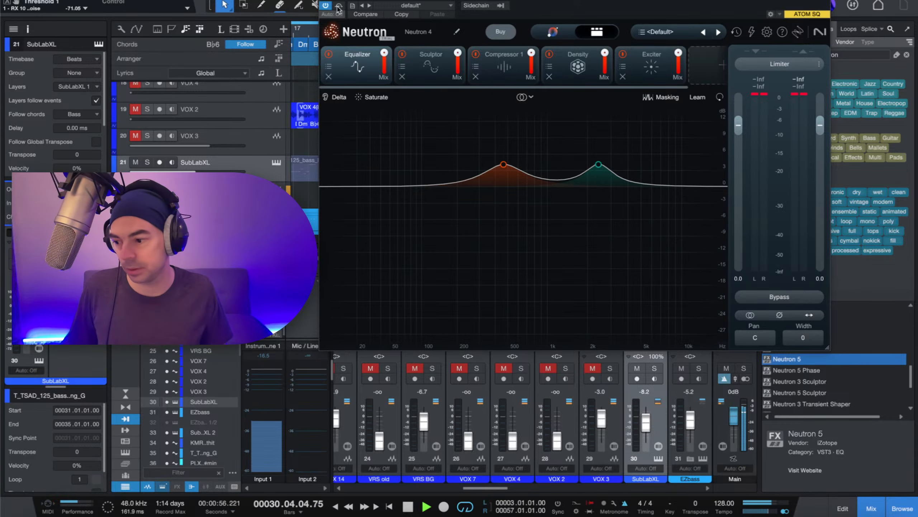
Step: Compare SubLabXL with Neutron bypassed and active during playback, then close the plug-in
click(339, 6)
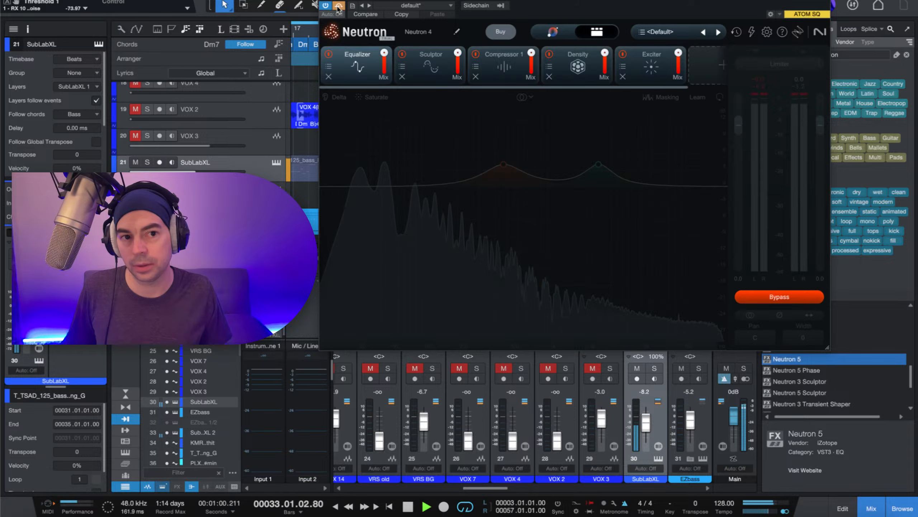
click(338, 6)
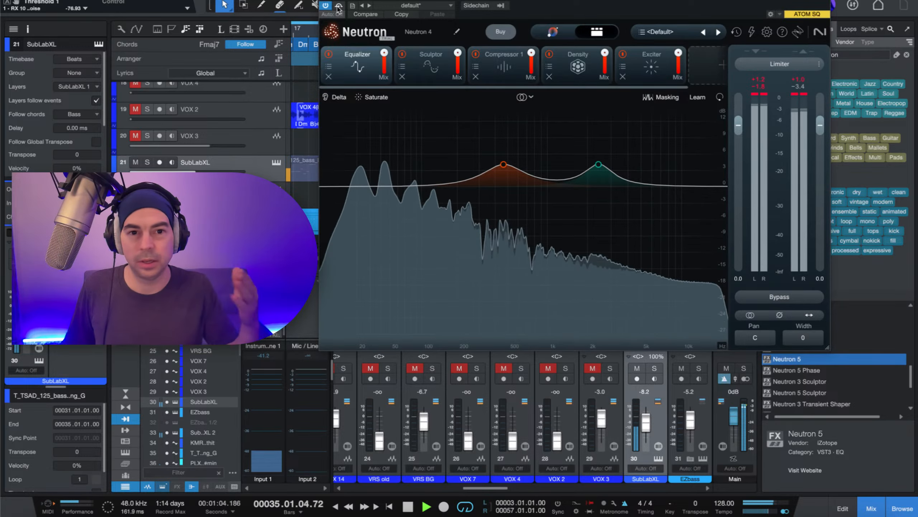
key(space)
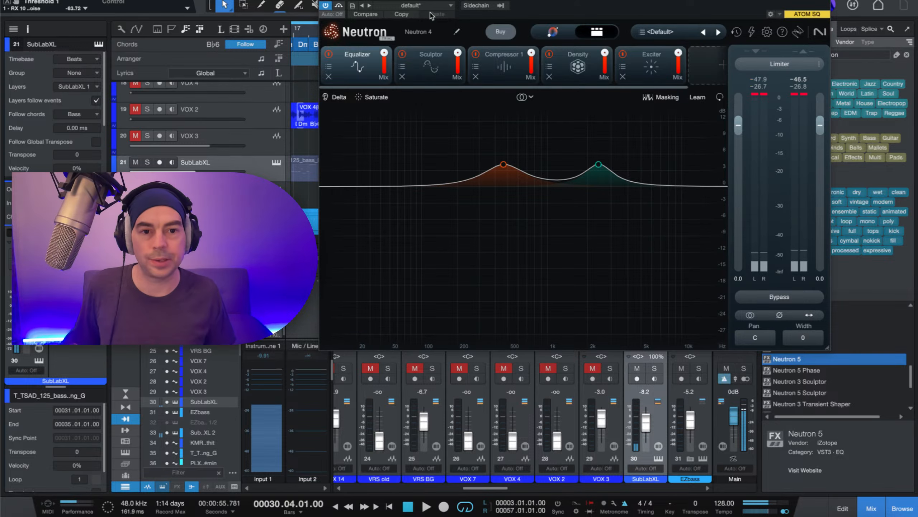
click(825, 1)
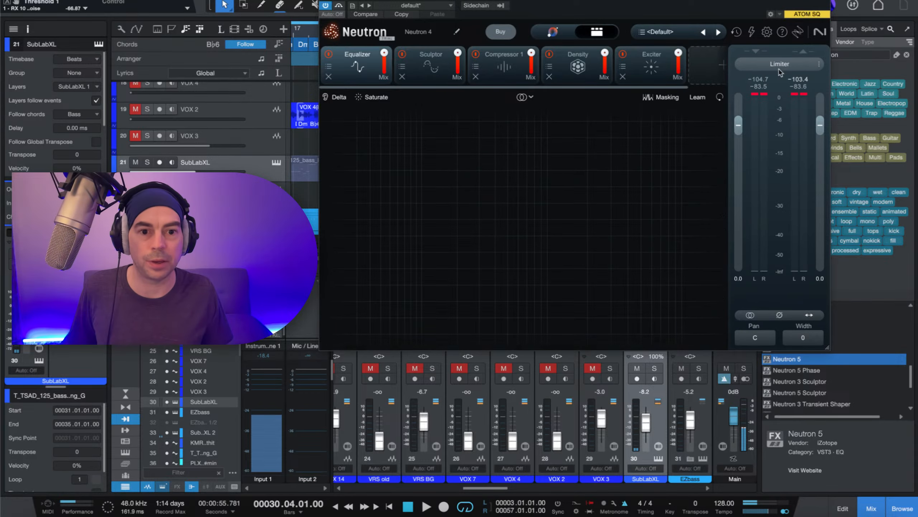
Step: Open the SubLabXL instrument and compare its Synth and Sample sound sources while replaying the second verse
click(657, 460)
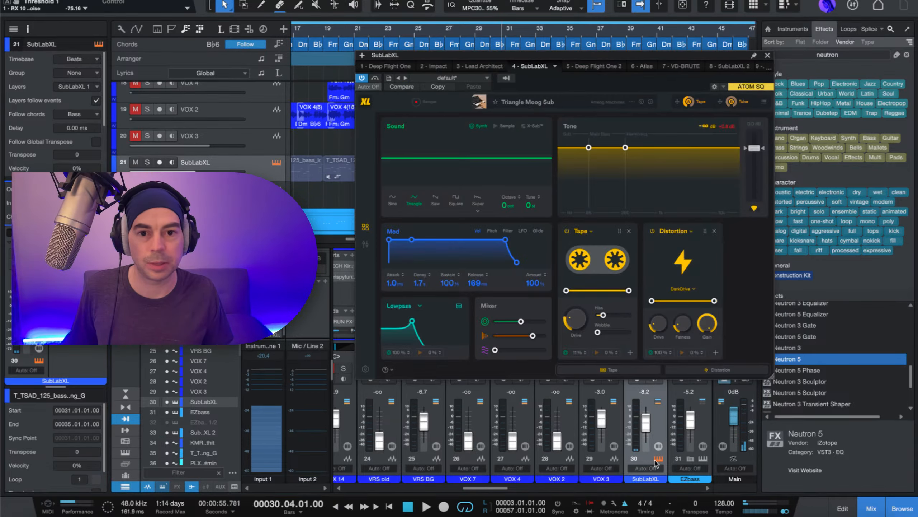
drag(517, 58, 584, 0)
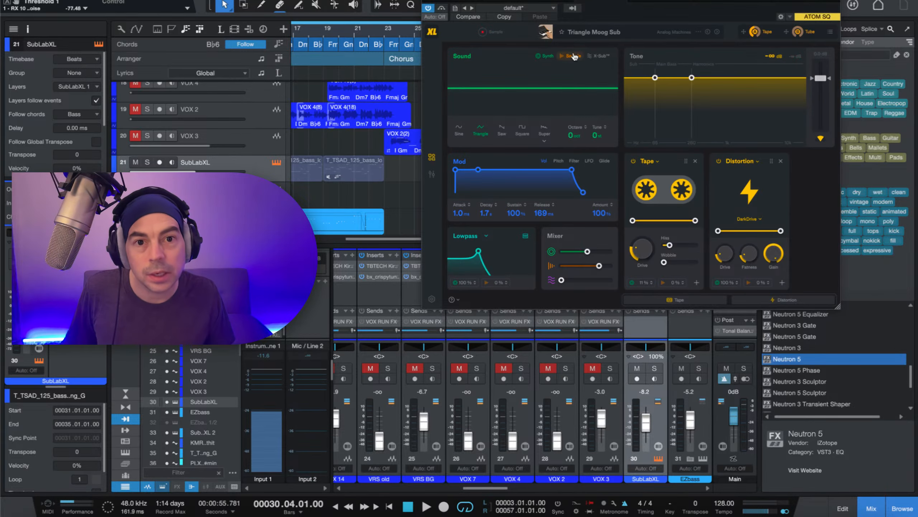
key(space)
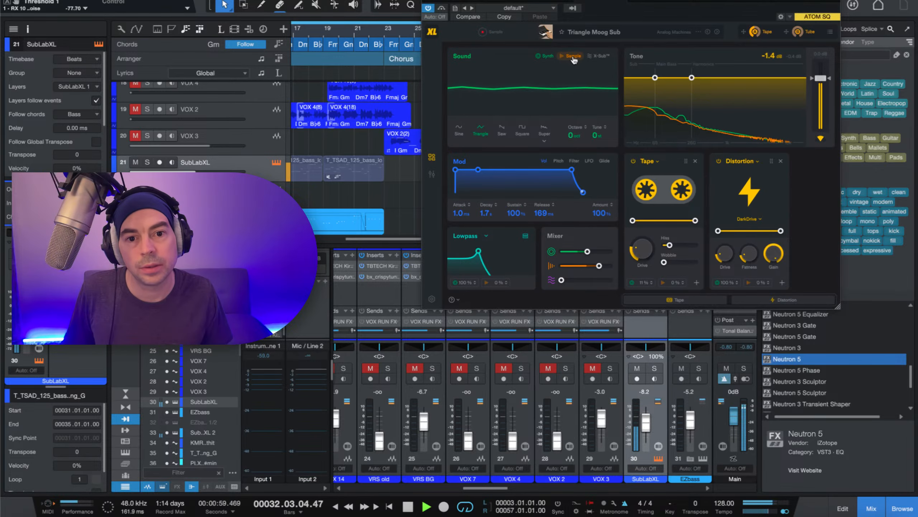
click(573, 58)
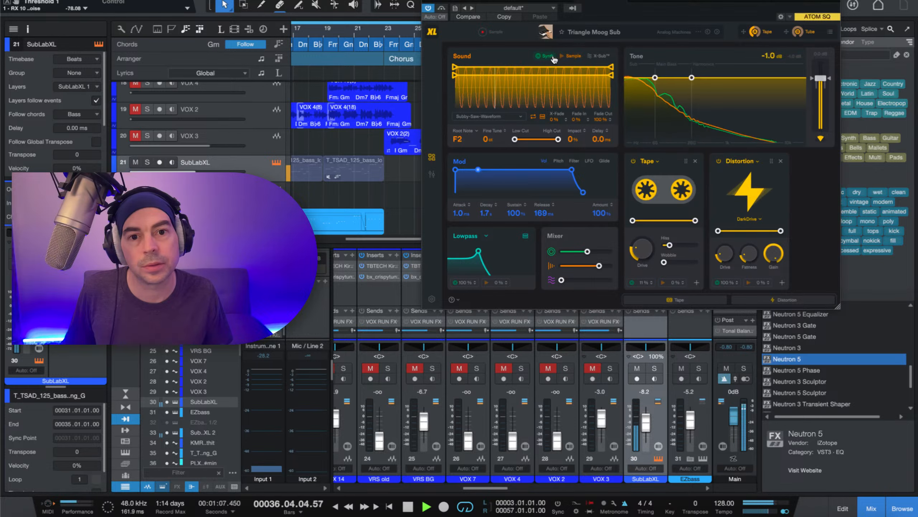
click(554, 58)
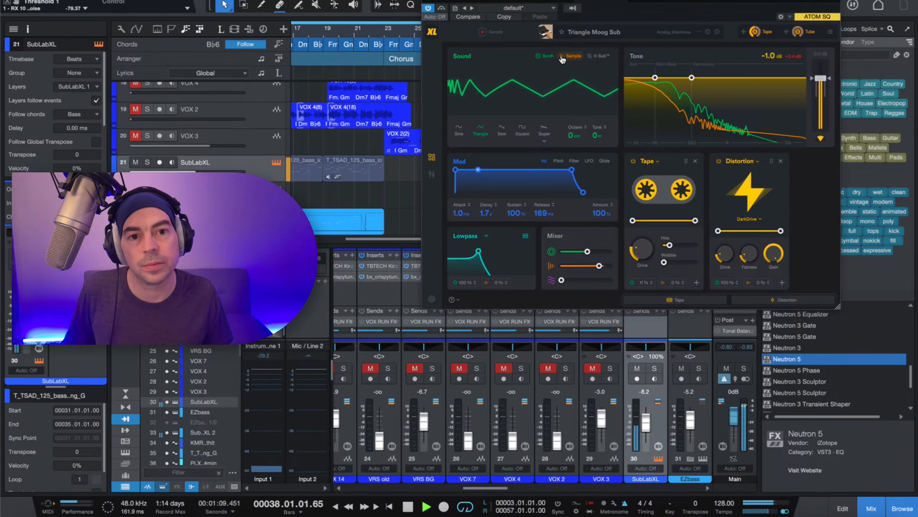
click(573, 56)
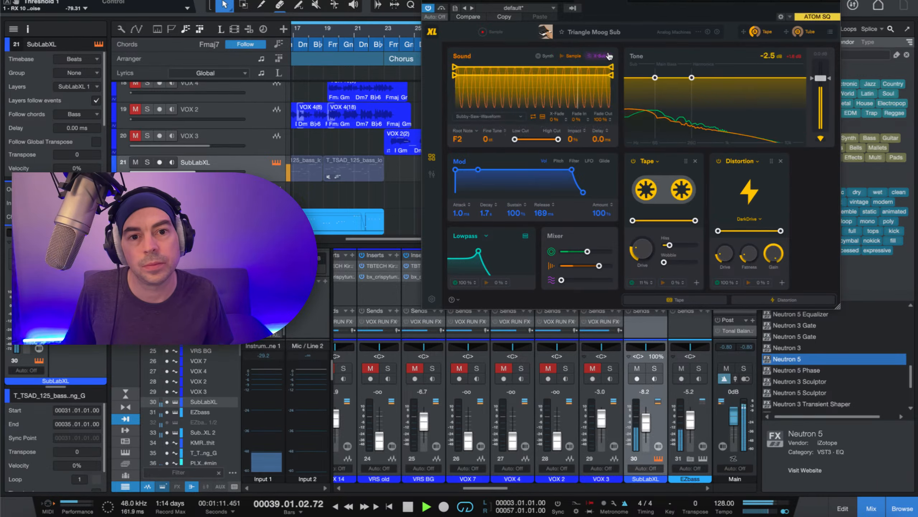
Step: Audition SubLabXL's Sampler volume at +3.0 dB, then set it to about -0.7 dB and close the instrument
key(space)
key(space)
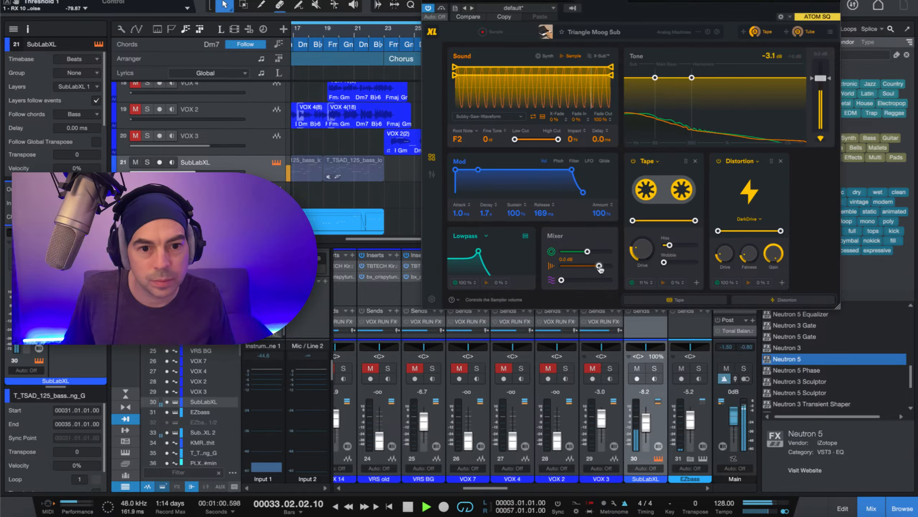
drag(599, 267, 611, 267)
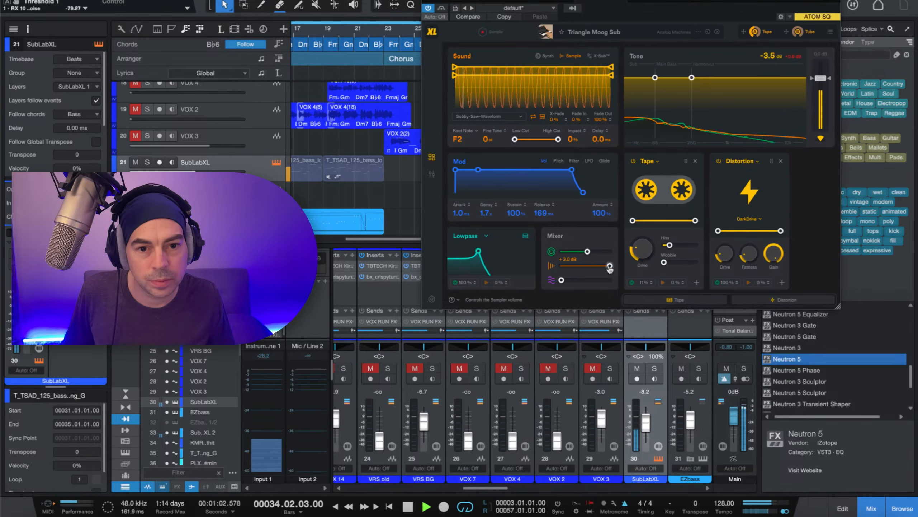
key(space)
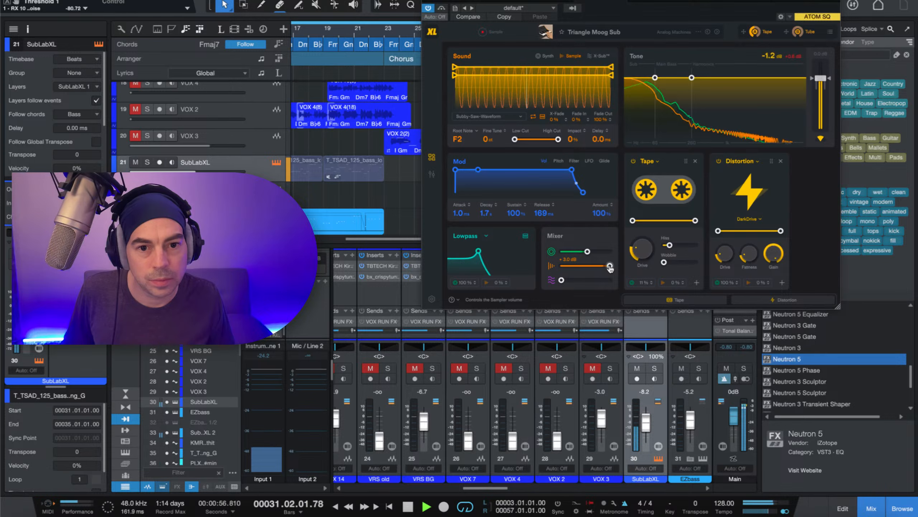
mouse_move(610, 268)
mouse_down()
mouse_move(603, 268)
mouse_move(610, 256)
mouse_move(591, 258)
mouse_move(598, 267)
mouse_up()
key(space)
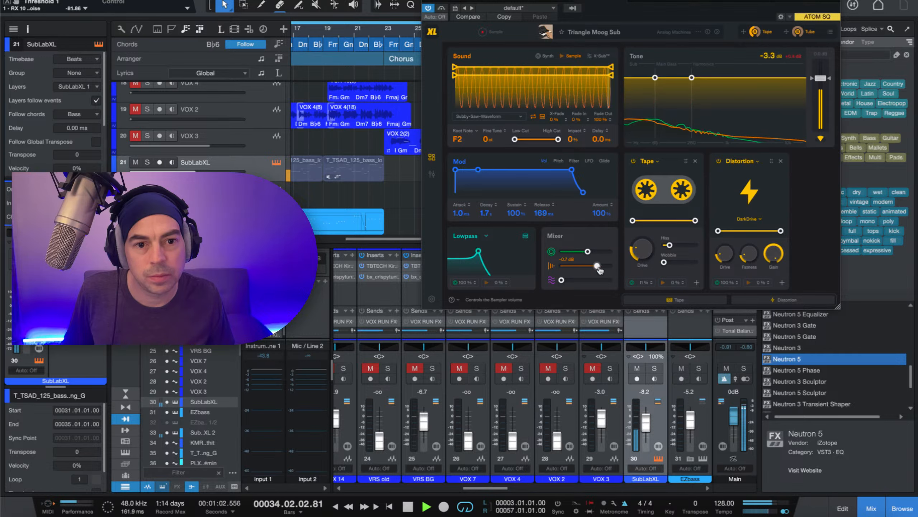
key(space)
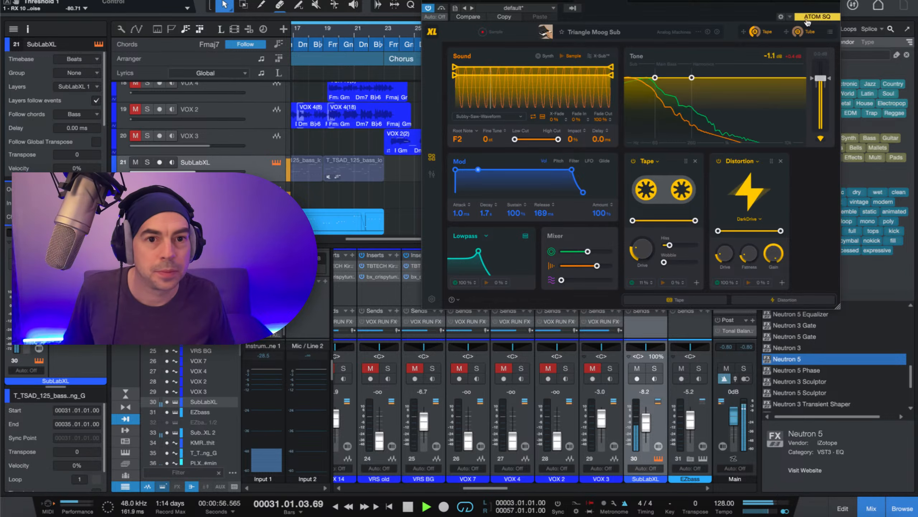
key(space)
key(ctrl+w)
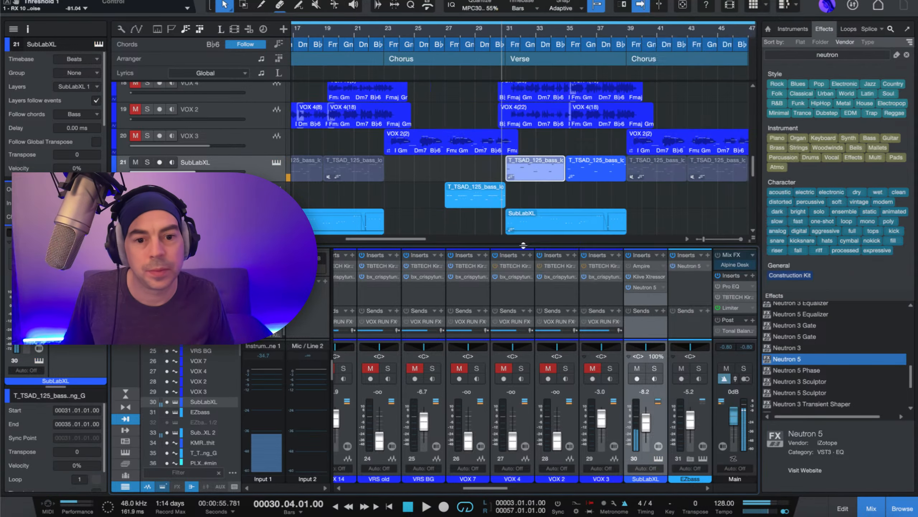
Step: Add a Transient Shaper module to the Neutron 5 chain on SubLabXL during playback
key(space)
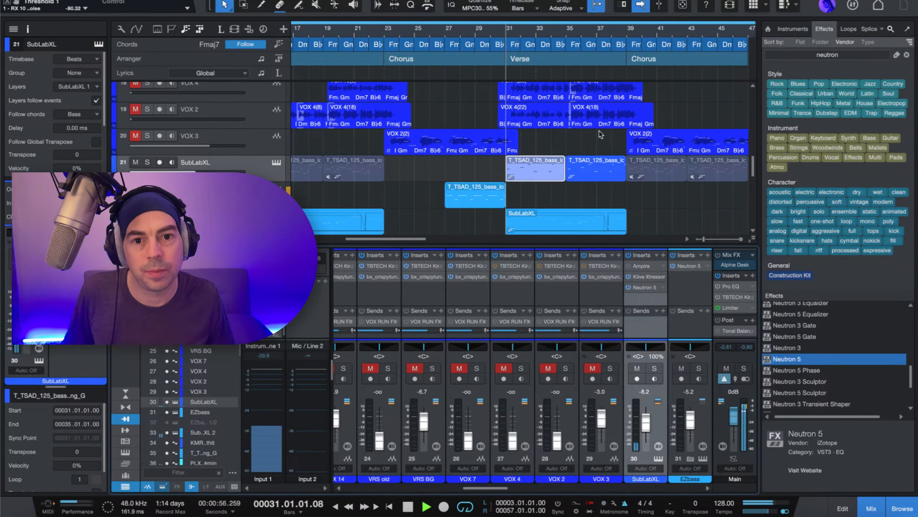
click(645, 287)
click(576, 235)
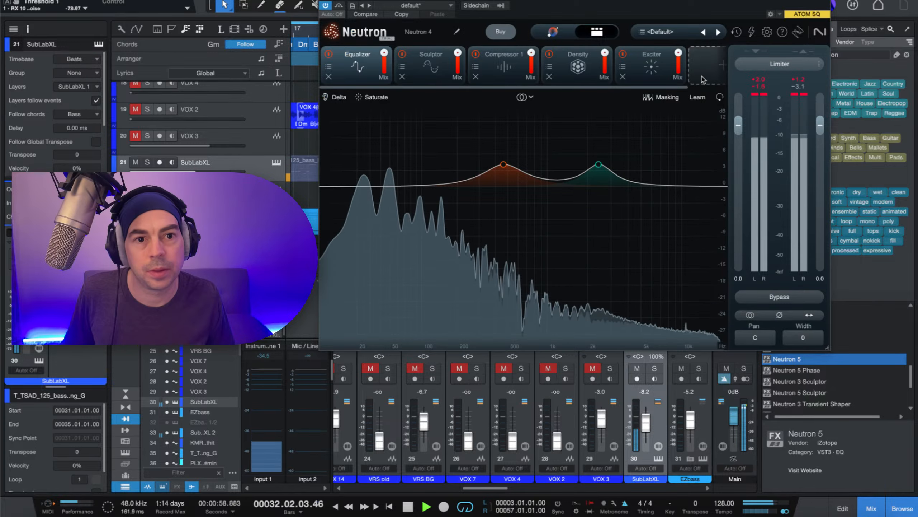
click(702, 80)
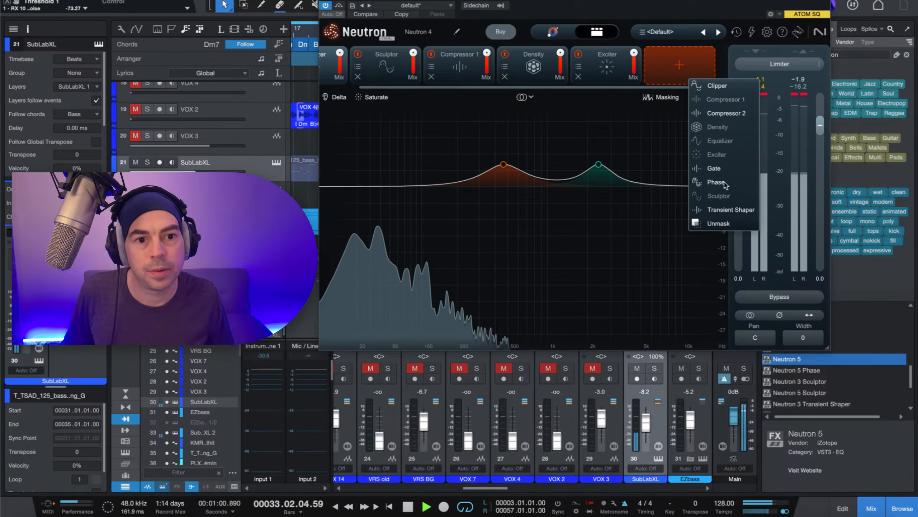
click(723, 210)
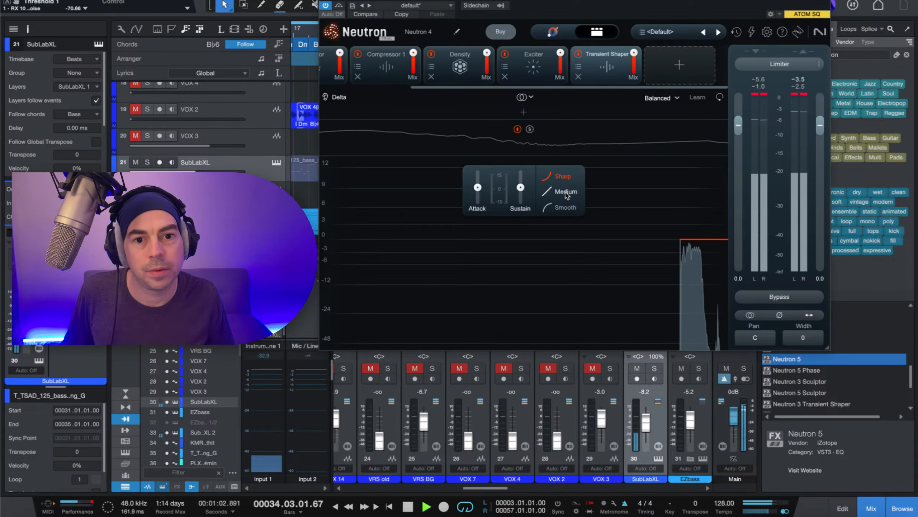
Step: Raise the Transient Shaper's attack slightly above 1.4 with the Medium curve, replay the verse and close Neutron
mouse_move(478, 188)
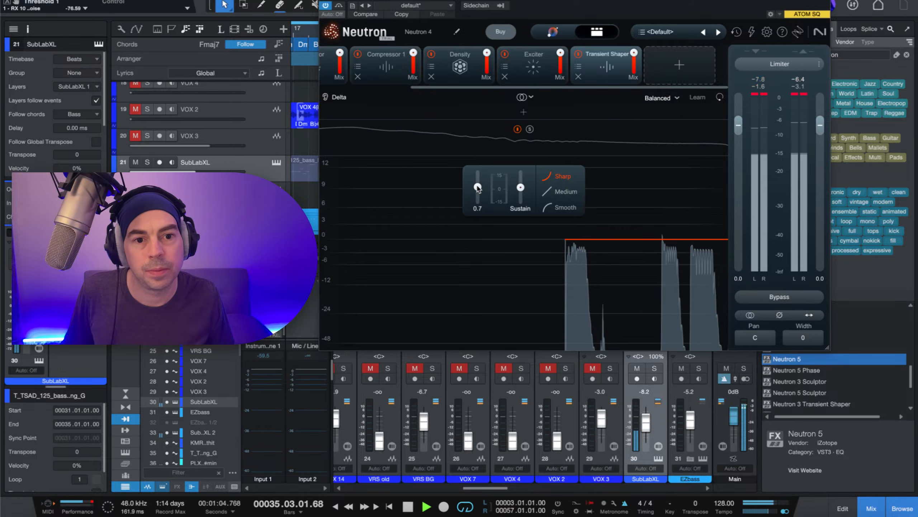
drag(478, 188, 485, 182)
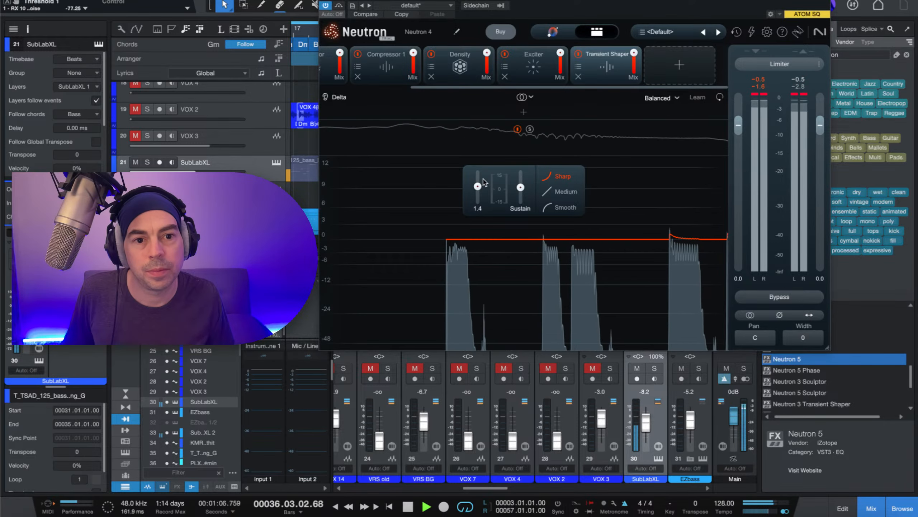
click(551, 192)
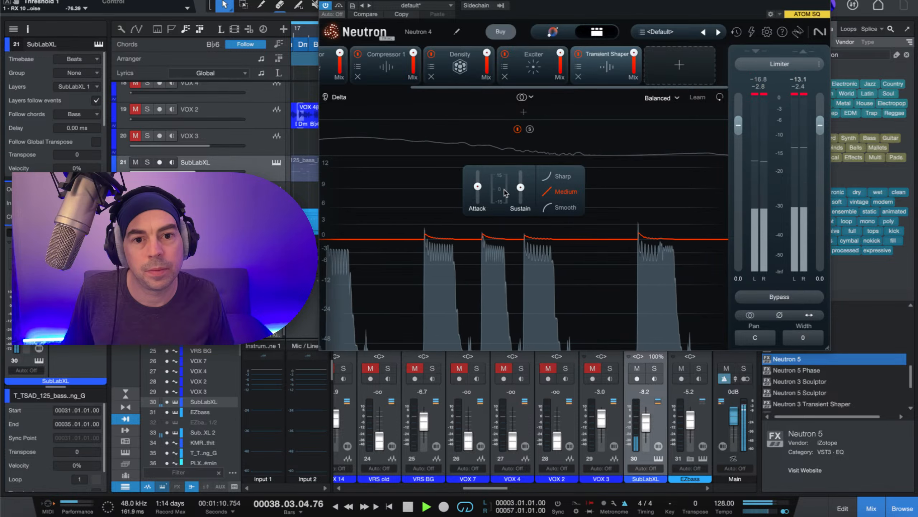
key(space)
drag(477, 186, 483, 184)
key(space)
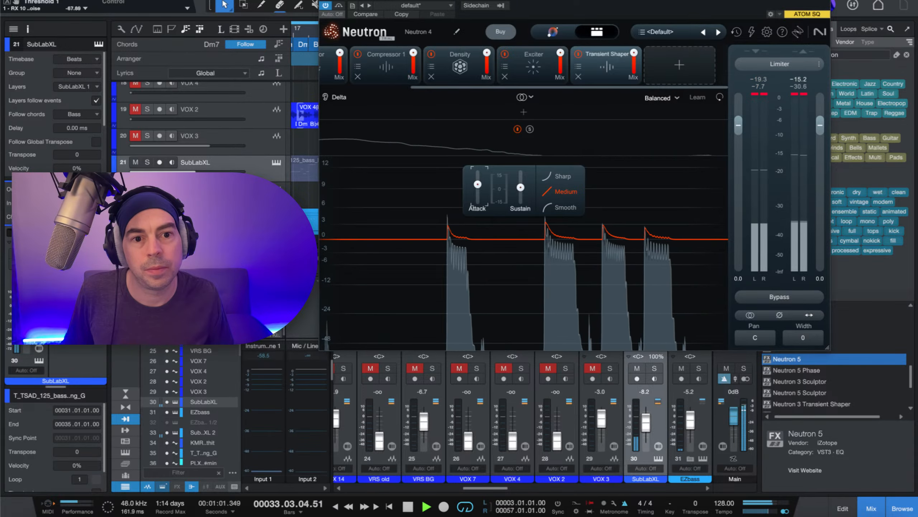
key(super+w)
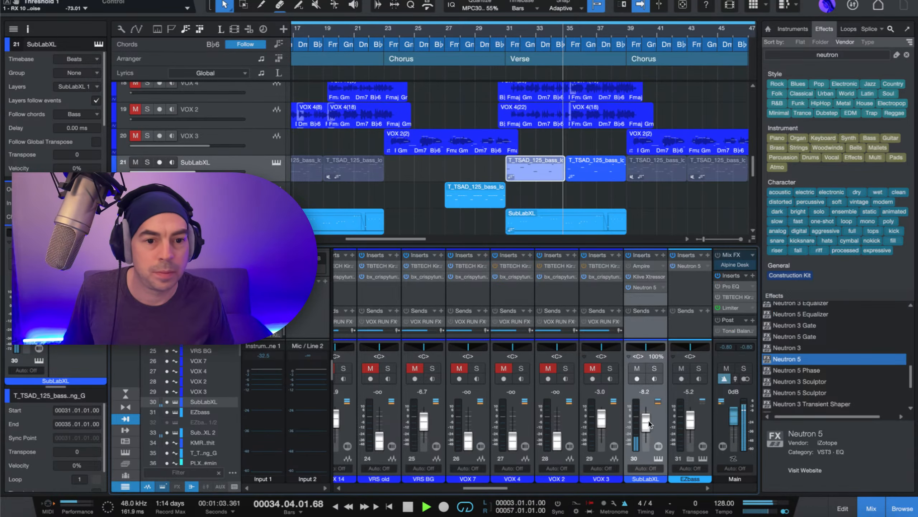
Step: Lower the SubLabXL channel fader to -9.0 dB and replay from bar 30 beat 4
drag(649, 423, 649, 438)
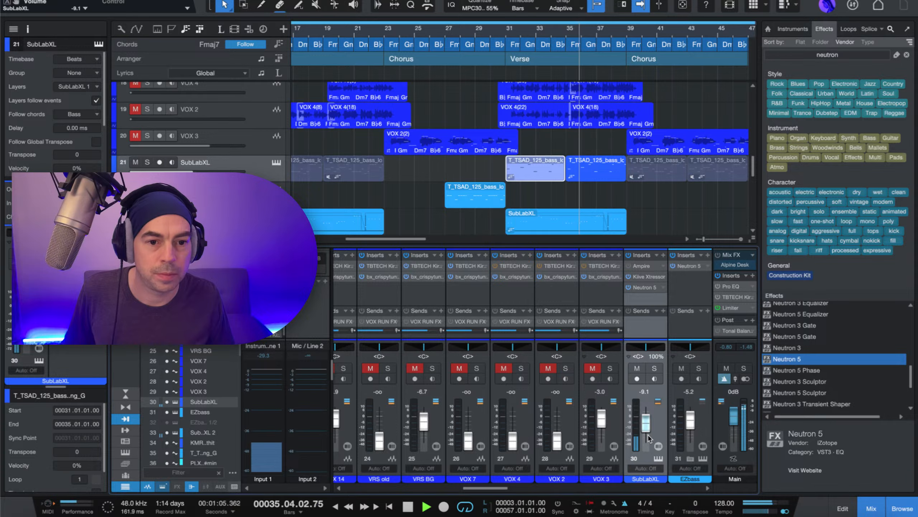
key(space)
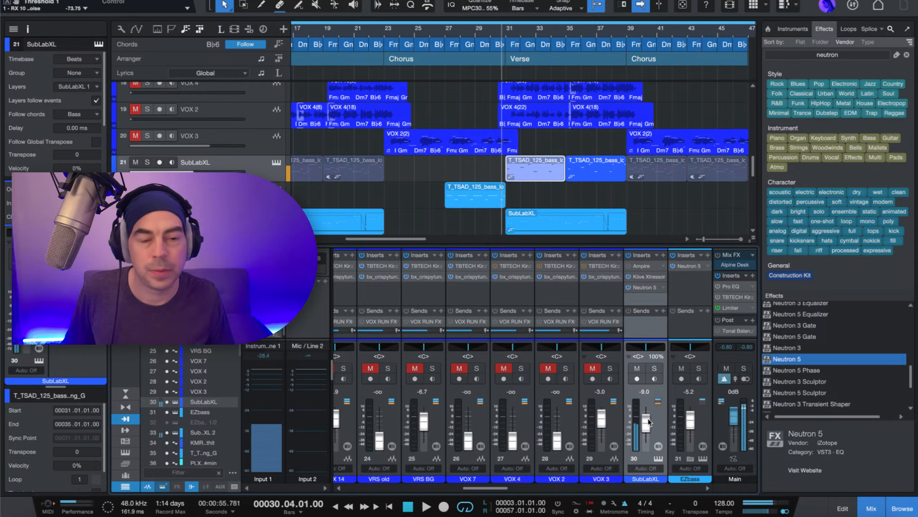
key(space)
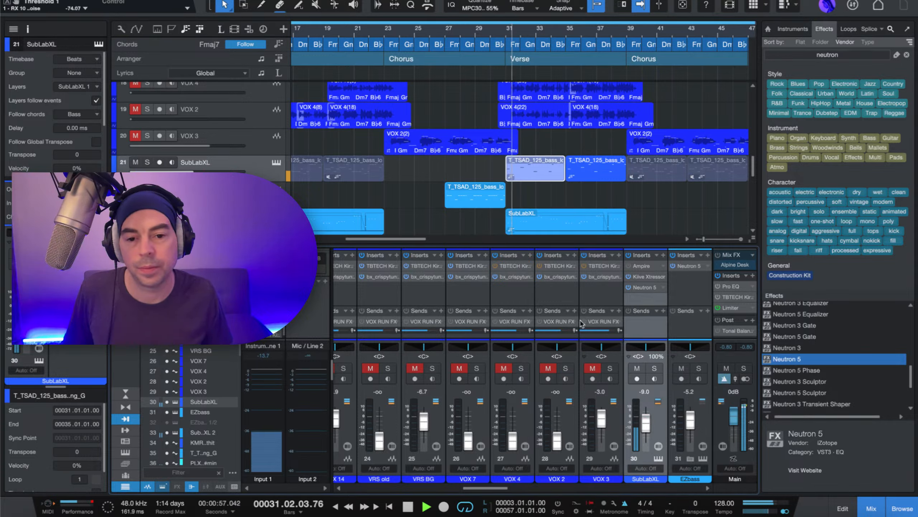
Step: Find the second-verse clips on VRSS and VOX 6, select the VRSS ones and replay from bar 30 beat 4
scroll(485, 125, up, 5)
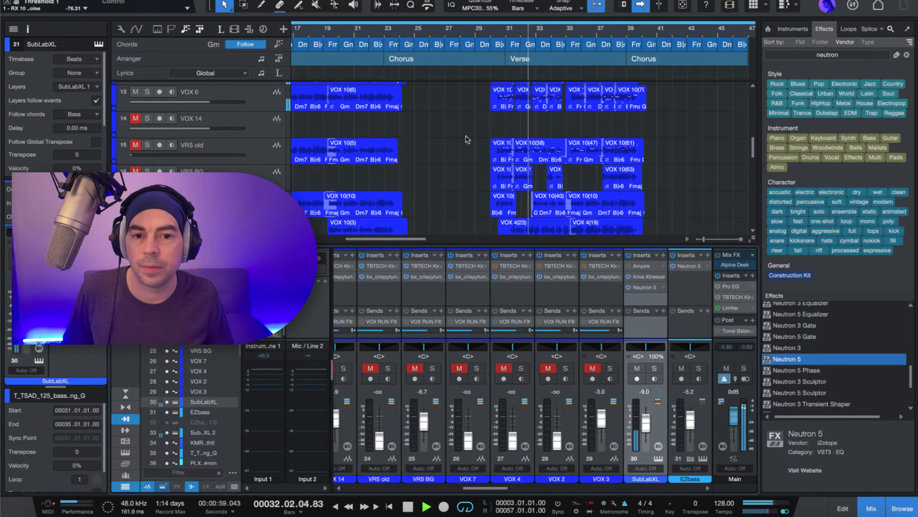
scroll(466, 139, up, 2)
key(space)
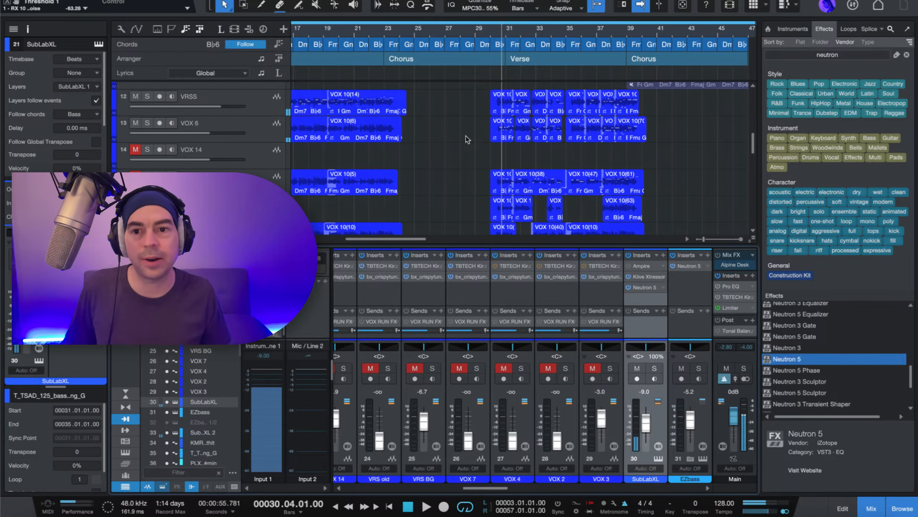
scroll(466, 139, up, 2)
click(233, 163)
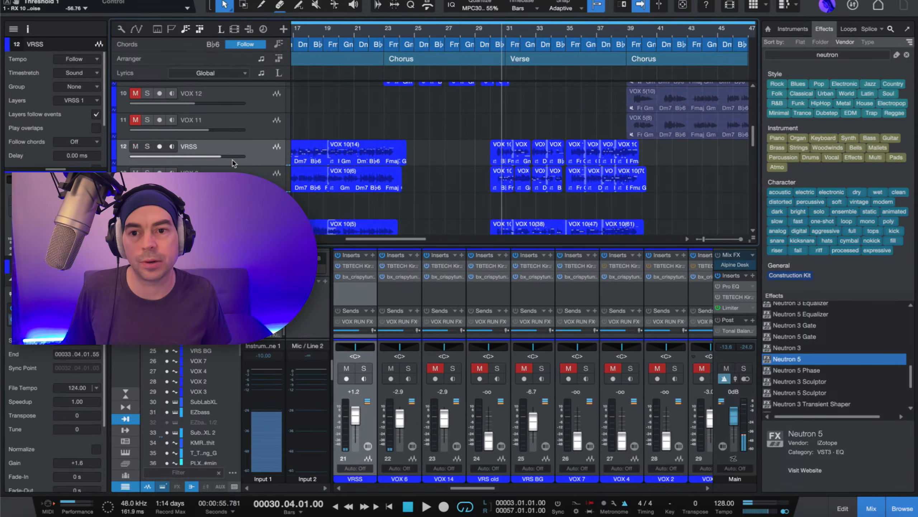
drag(674, 154, 469, 151)
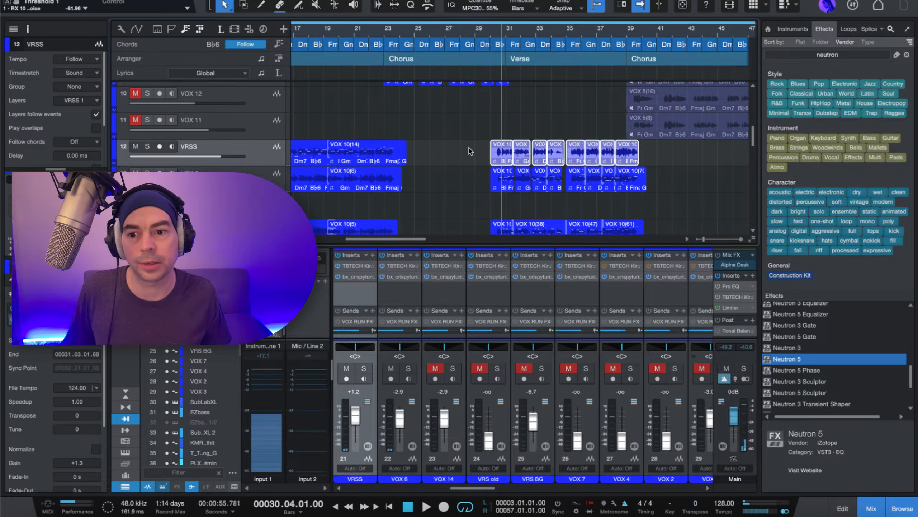
drag(705, 173, 477, 186)
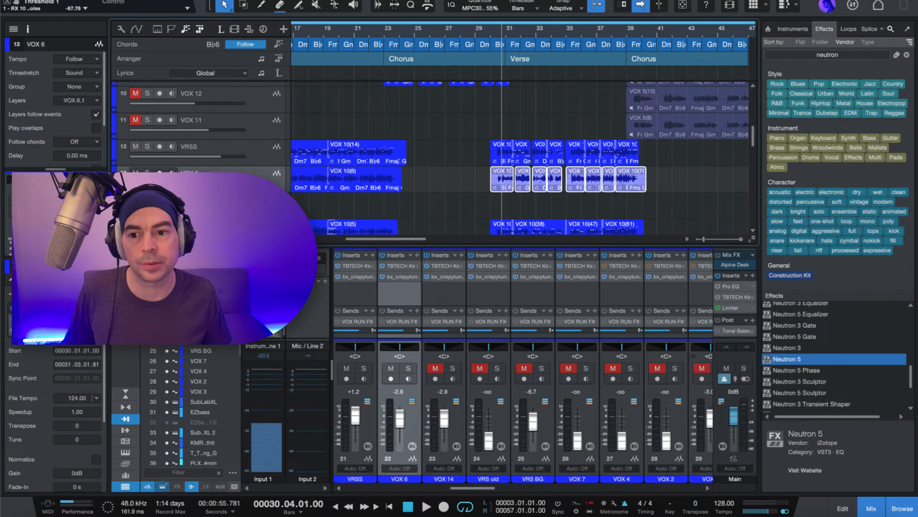
drag(714, 154, 459, 154)
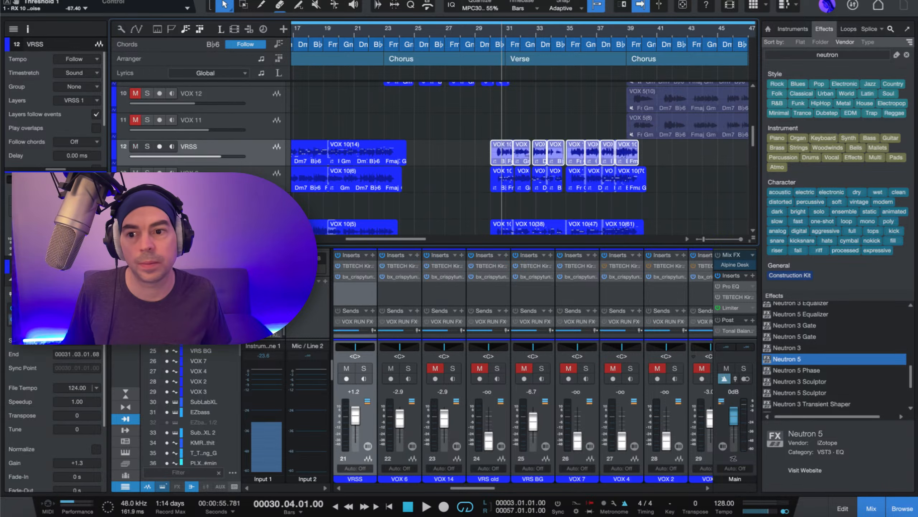
key(space)
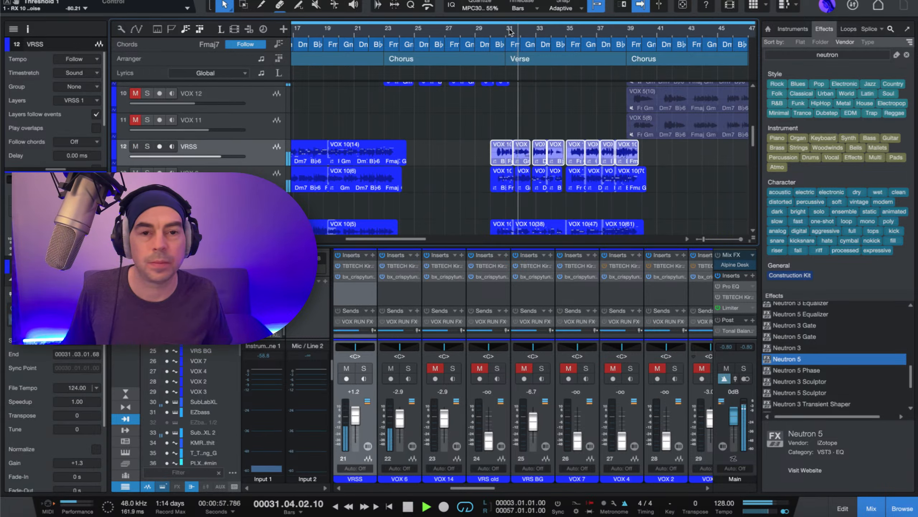
Step: Extend the end of the VOX 6 clip around bar 34 slightly during playback, listen into the chorus, and stop
scroll(544, 33, up, 5)
scroll(544, 33, up, 3)
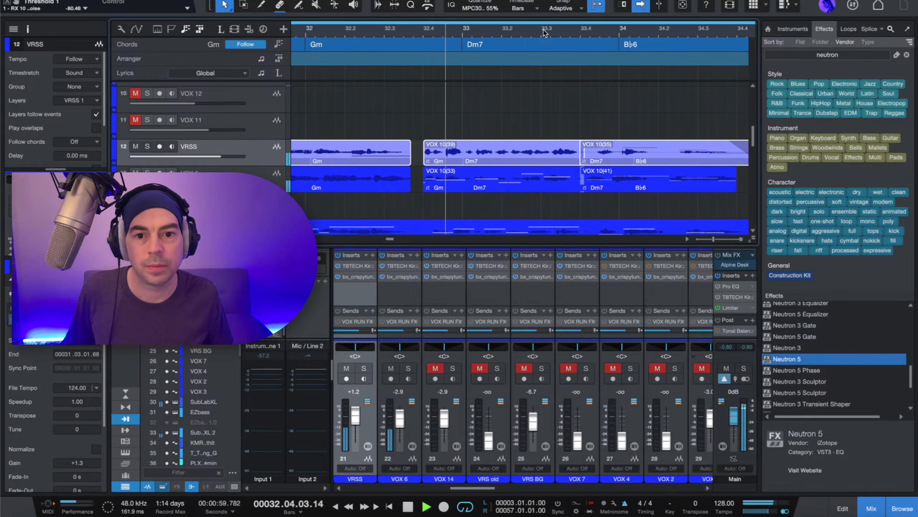
scroll(544, 33, down, 4)
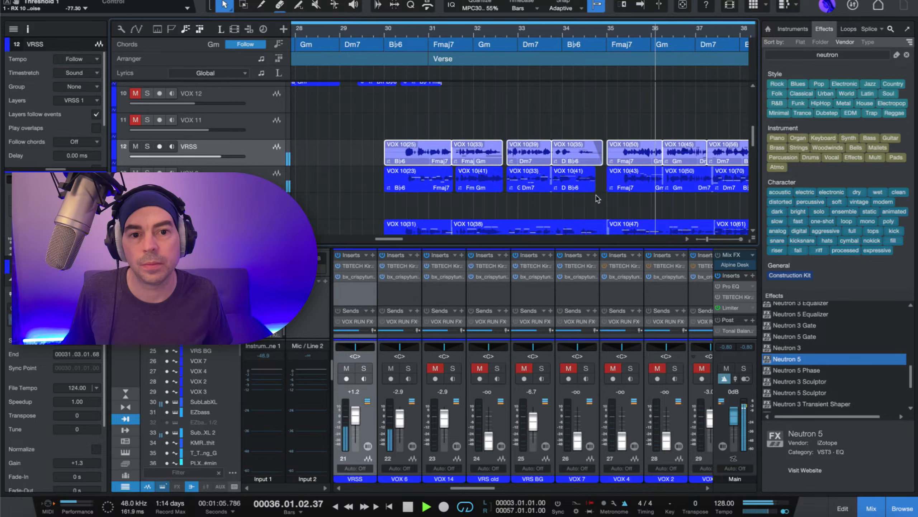
click(573, 169)
drag(596, 185, 601, 185)
scroll(508, 32, down, 5)
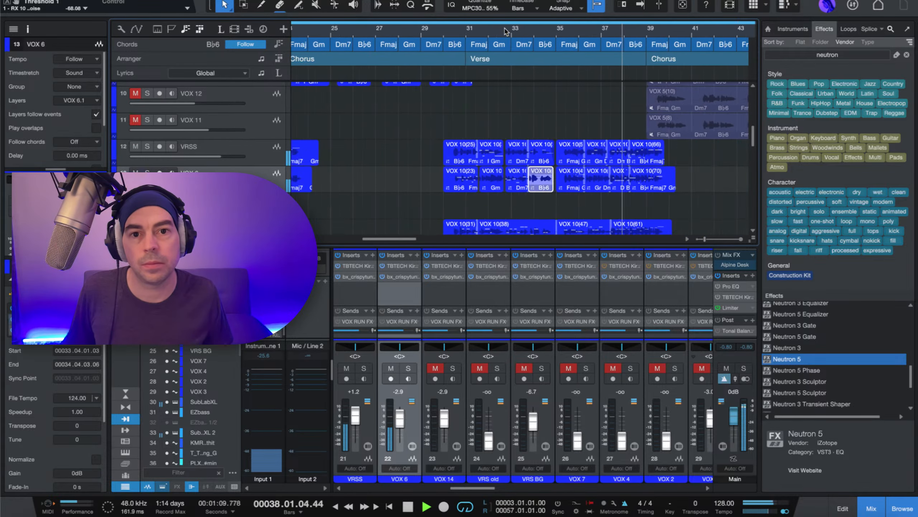
scroll(507, 31, right, 5)
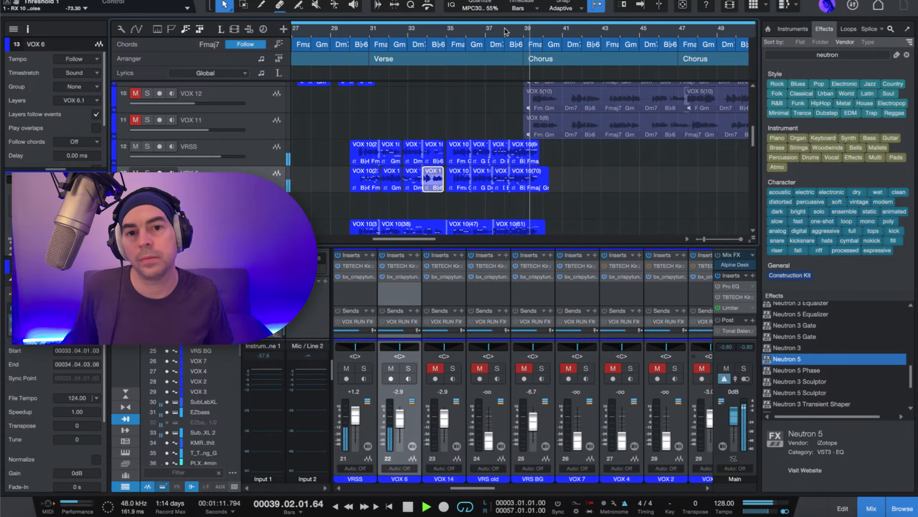
scroll(506, 32, down, 1)
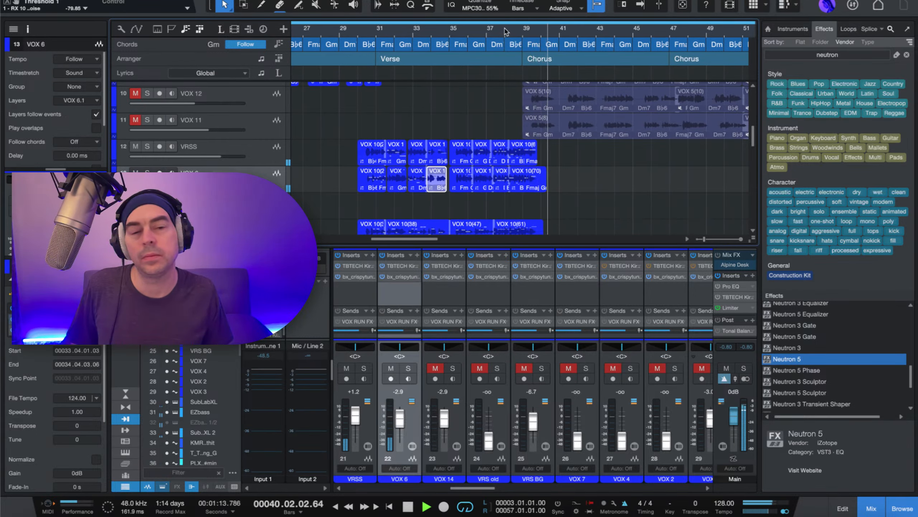
key(space)
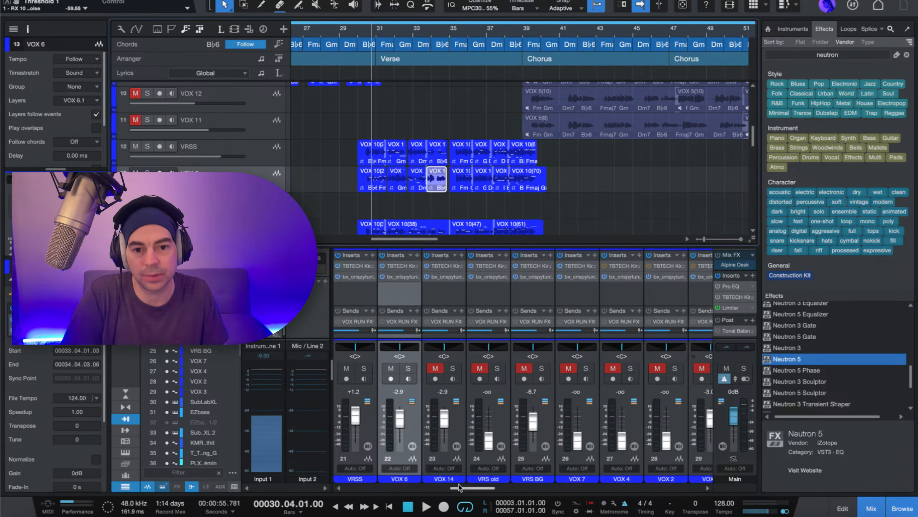
Step: Open the Exciter in Neutron 5 on LEAD VOX BUS, raise its mix to 100 and drive to 10.2, and replay the verse
drag(459, 487, 281, 489)
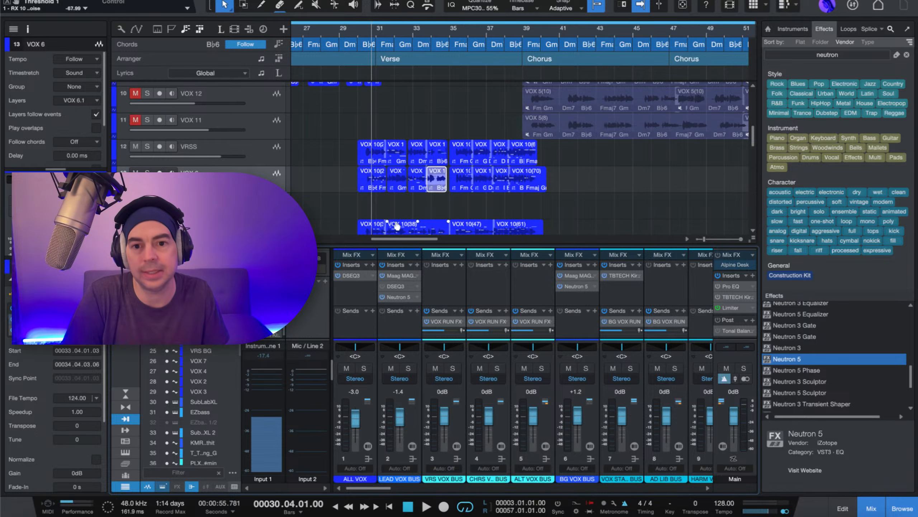
click(398, 297)
click(449, 106)
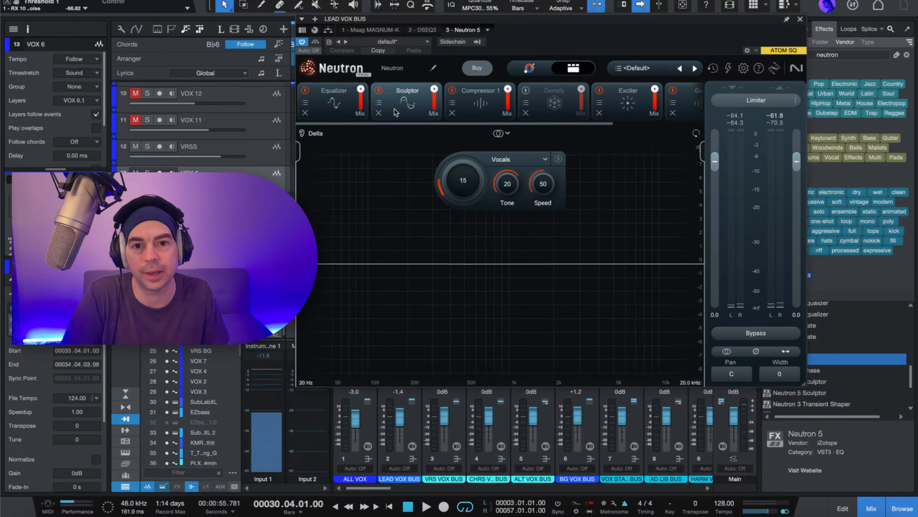
click(631, 99)
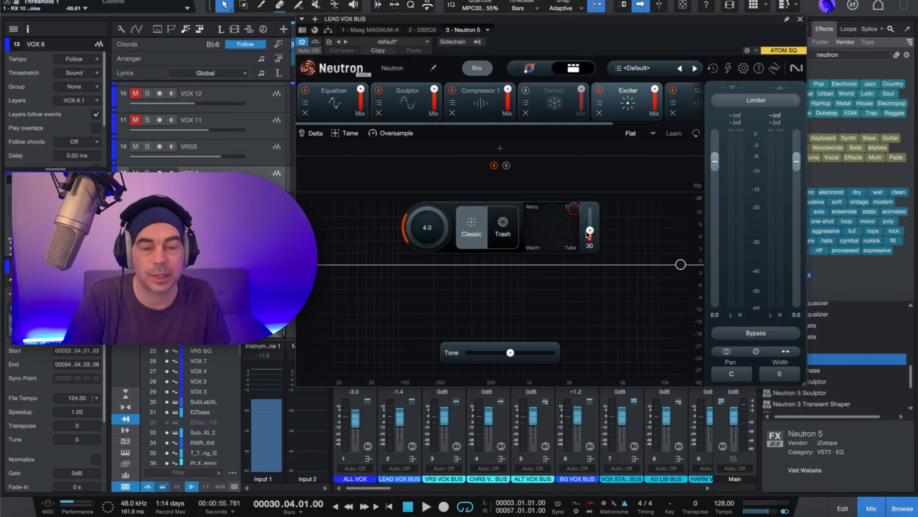
drag(592, 231, 592, 229)
key(space)
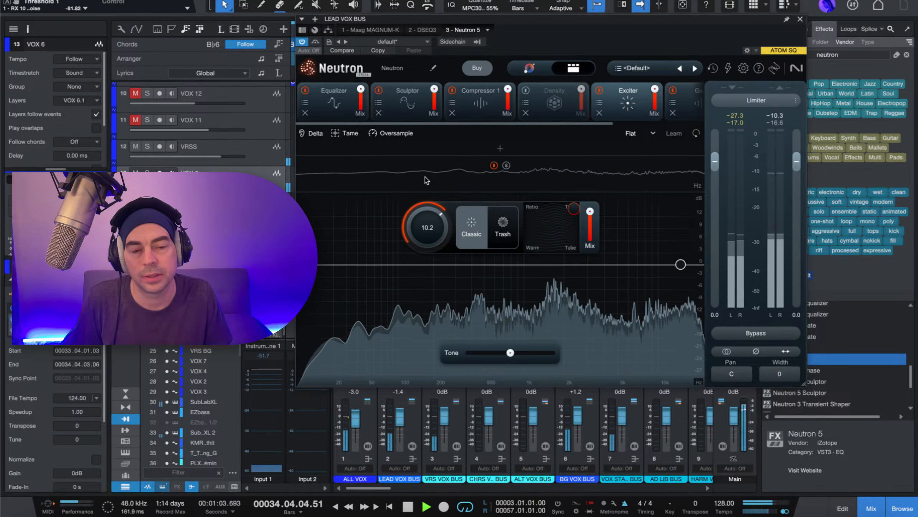
Step: Set the LEAD VOX BUS Exciter's drive to 3.0 and mix to 16 during playback, stop, and close Neutron
drag(422, 227, 419, 239)
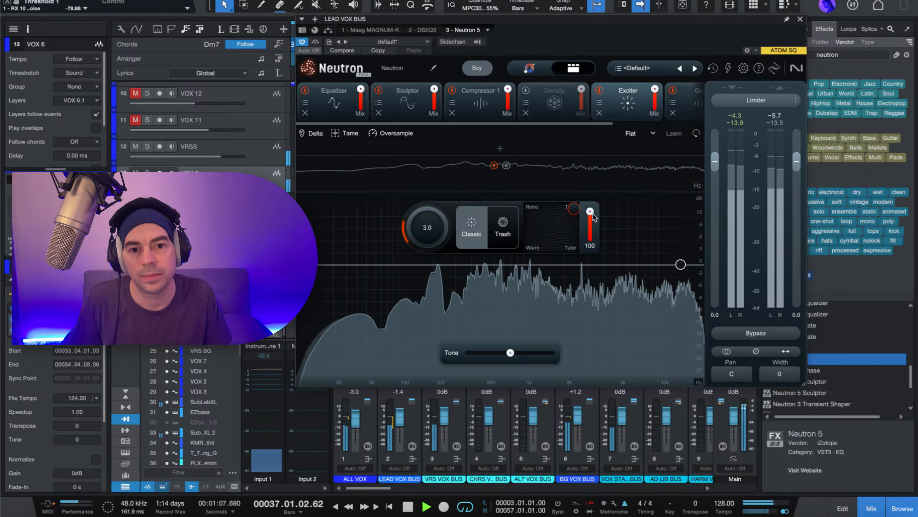
drag(594, 216, 607, 306)
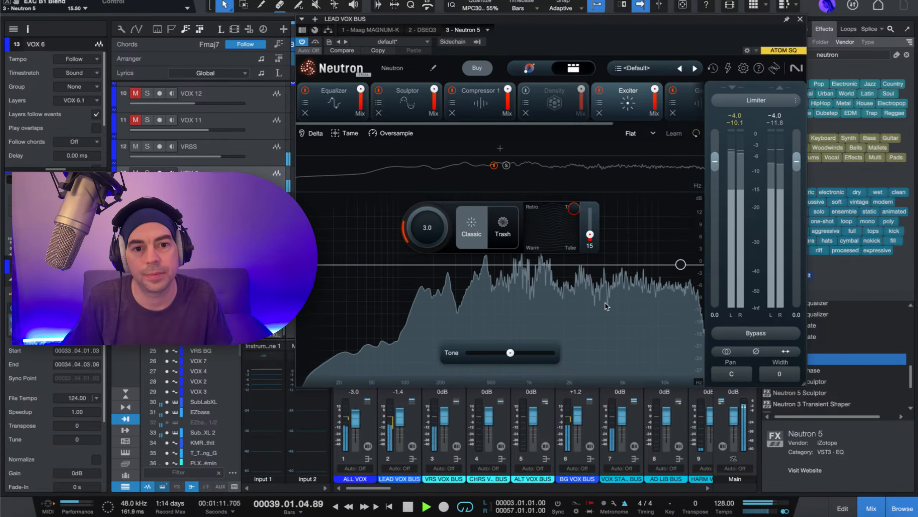
key(space)
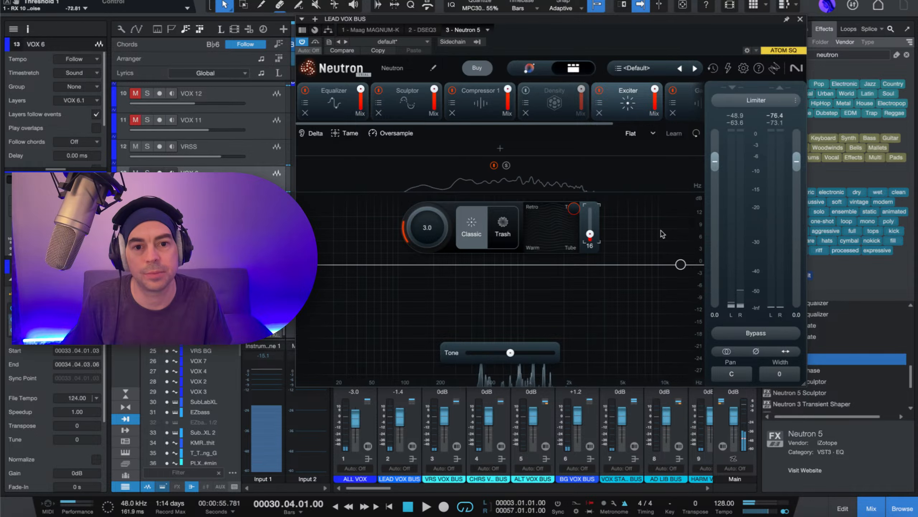
drag(590, 233, 590, 233)
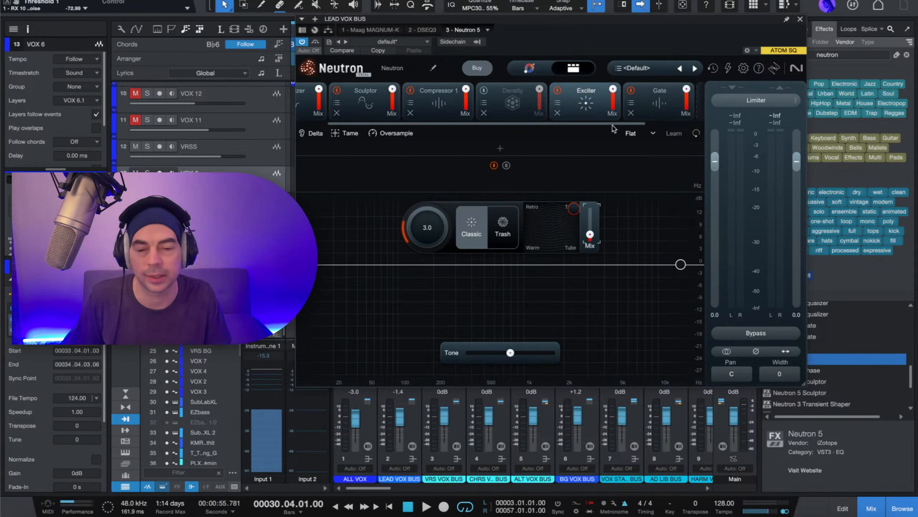
mouse_move(501, 125)
mouse_down()
mouse_move(629, 128)
mouse_move(433, 126)
mouse_up()
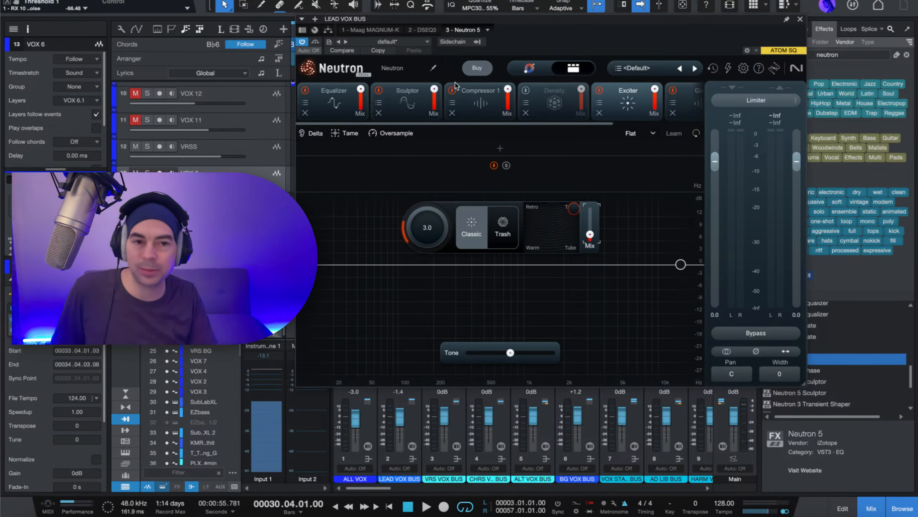
drag(721, 22, 689, 26)
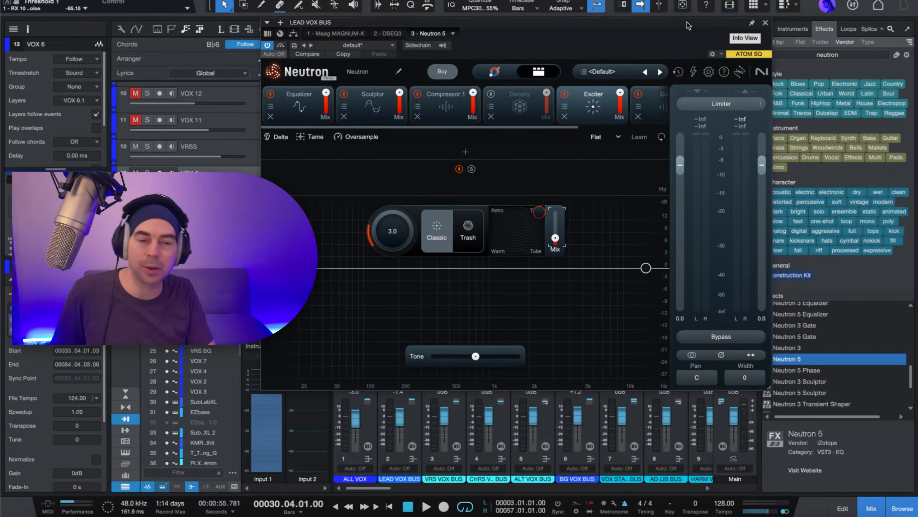
click(766, 23)
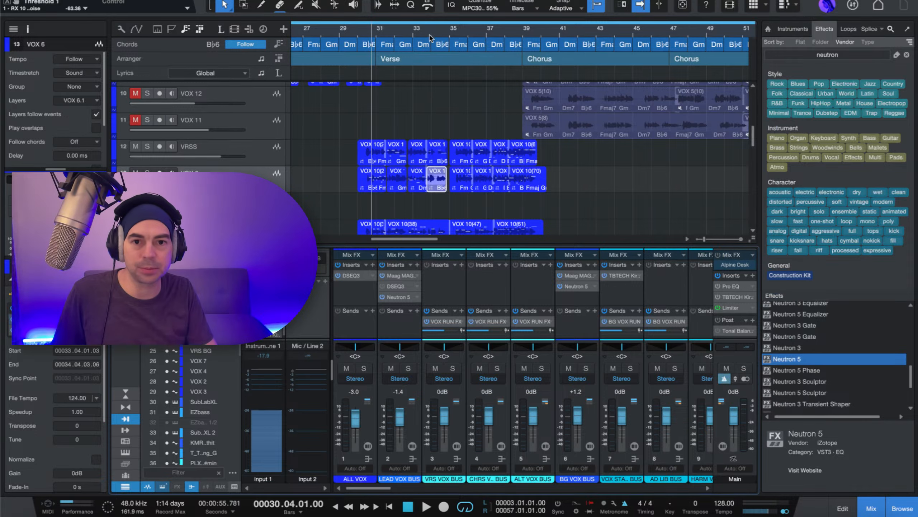
Step: Replay from bar 30 beat 4, stop, and extend both ends of the VOX 6 clip spanning bars 31 to 32 slightly
scroll(409, 33, up, 4)
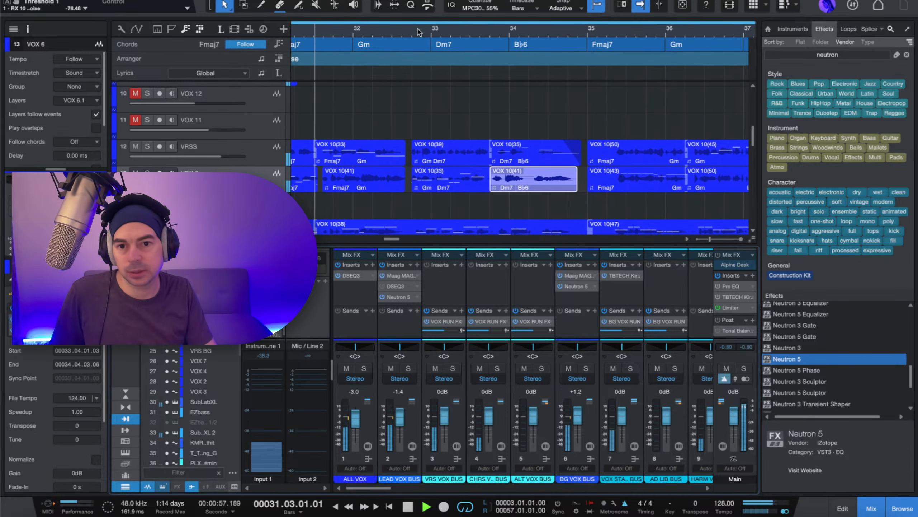
scroll(416, 32, up, 2)
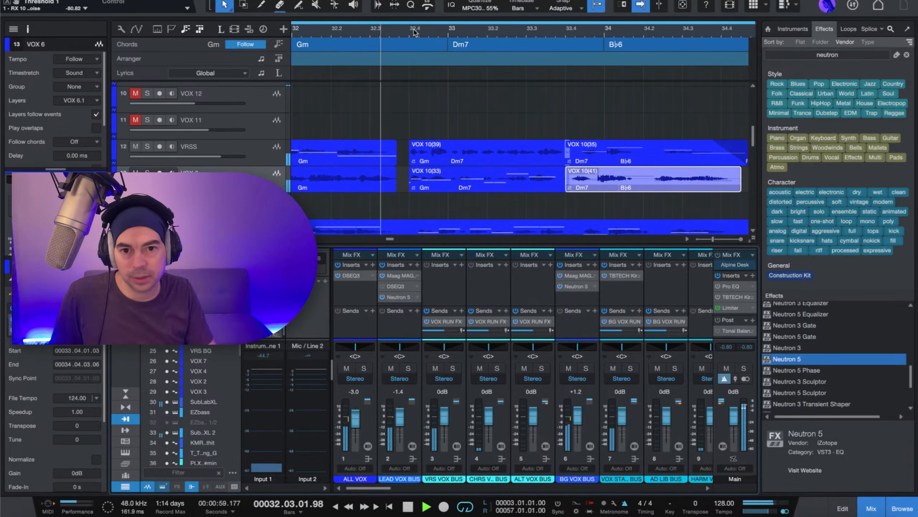
key(space)
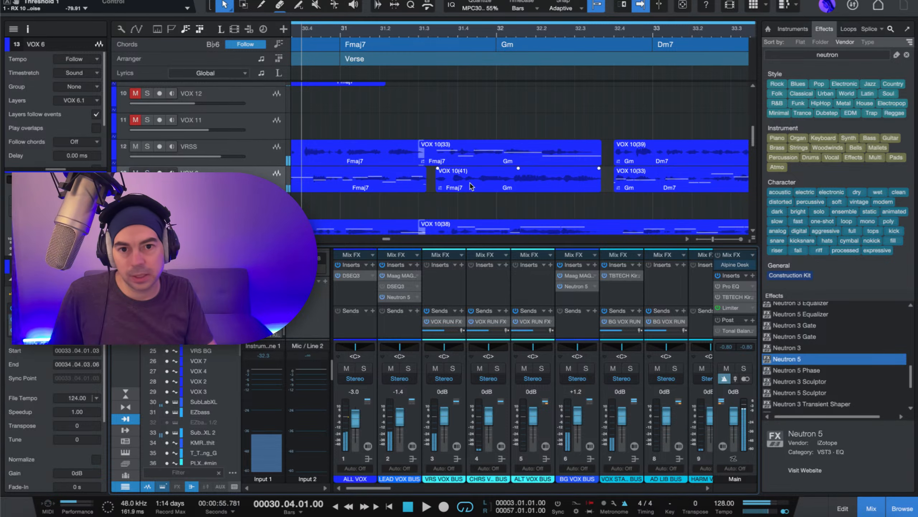
click(448, 184)
drag(435, 179, 432, 180)
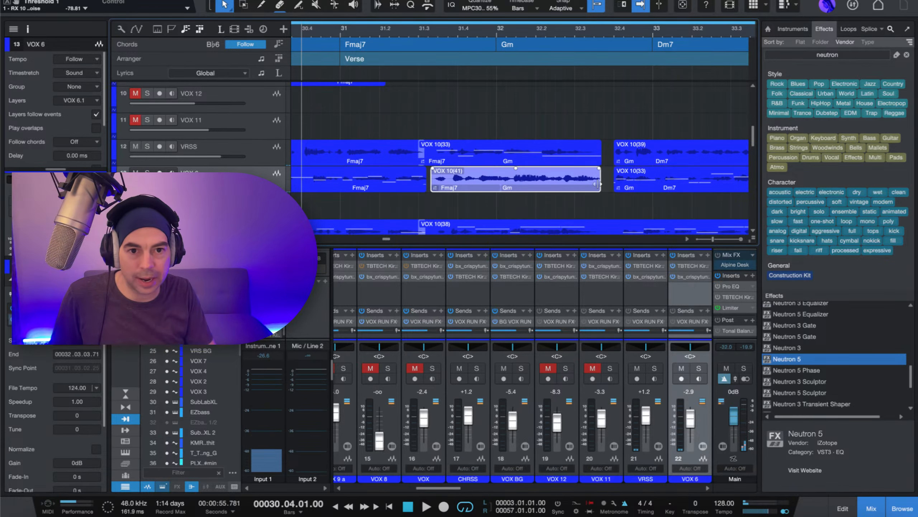
drag(596, 184, 601, 168)
Step: Trim the start of the second VRSS verse clip to match VOX 6, extend the preceding clip to 31.03.01.93 and replay
drag(436, 173, 424, 159)
click(431, 157)
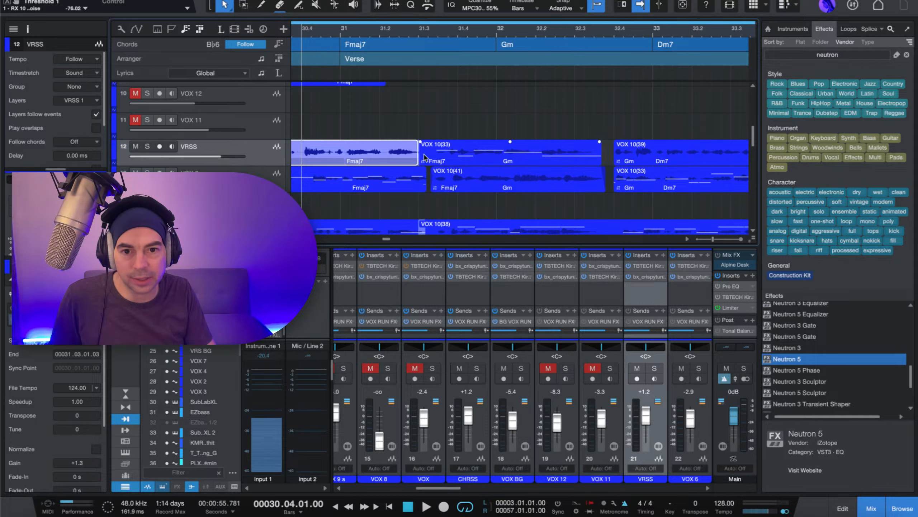
click(423, 159)
drag(417, 159, 423, 159)
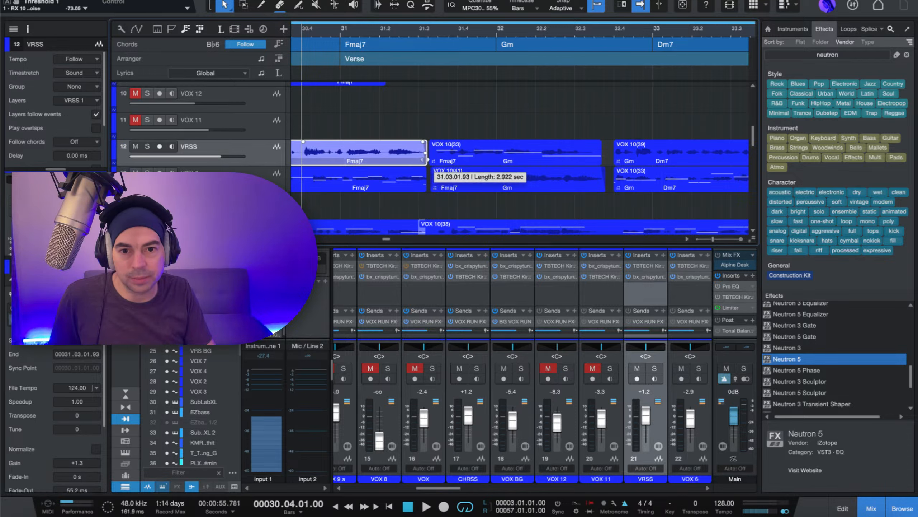
key(space)
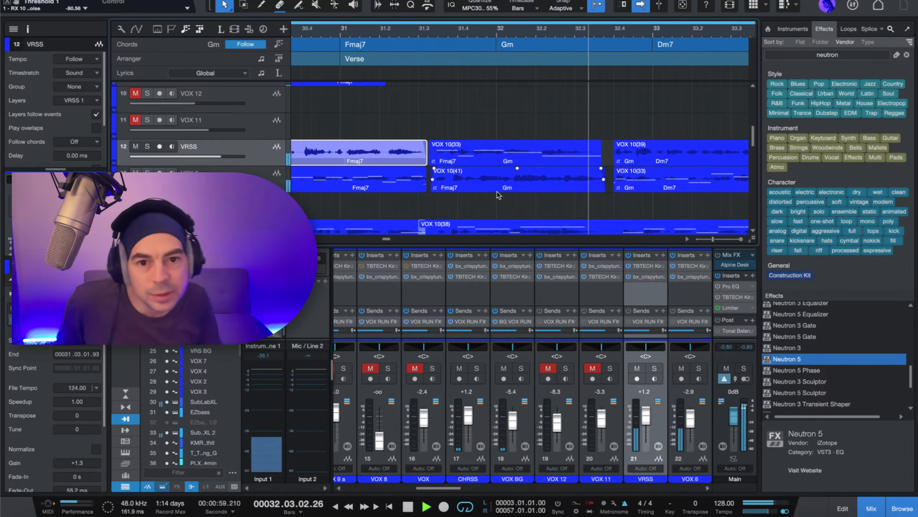
key(space)
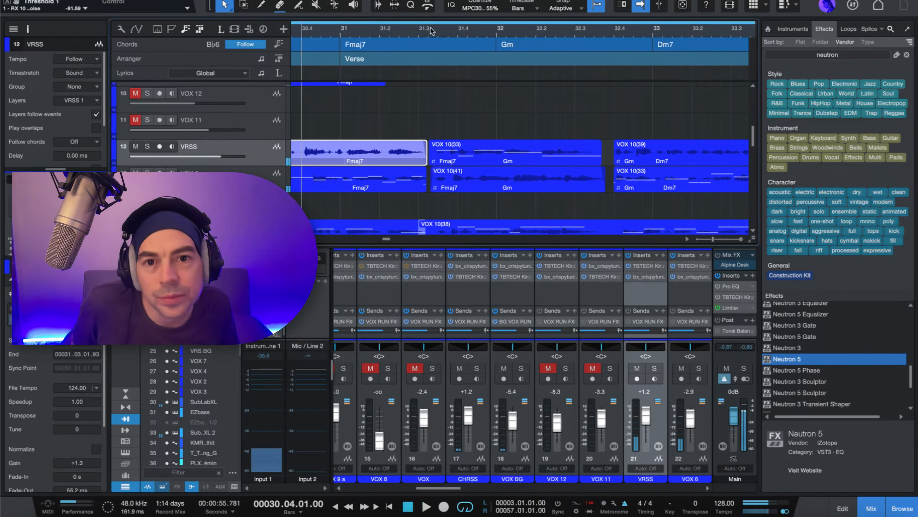
Step: Set the end of the VOX 6 clip in bar 32 to 32.03.03.97, replay into bar 33 and stop
scroll(430, 31, up, 5)
drag(606, 182, 592, 182)
key(space)
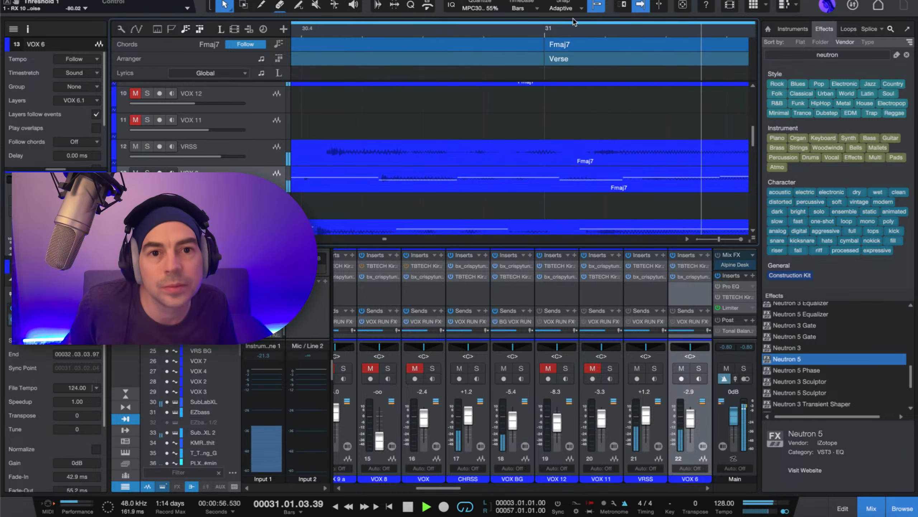
scroll(561, 36, down, 10)
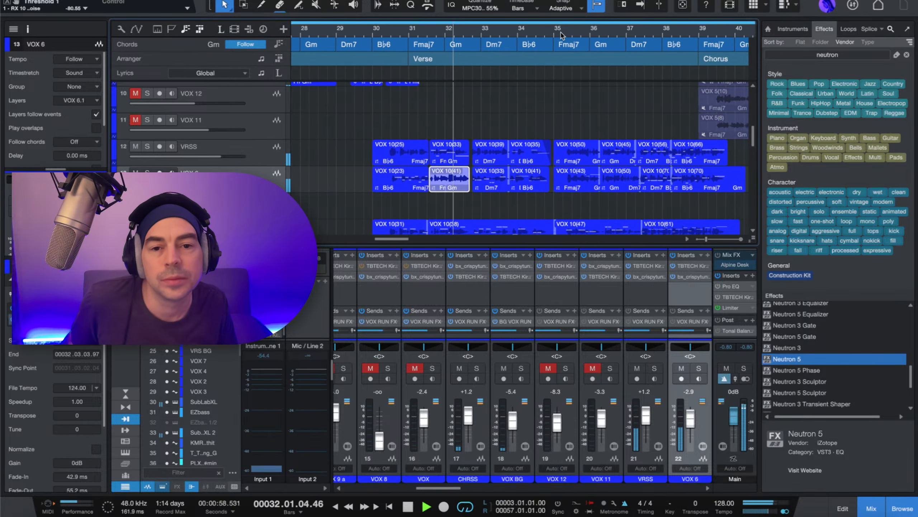
scroll(515, 33, up, 10)
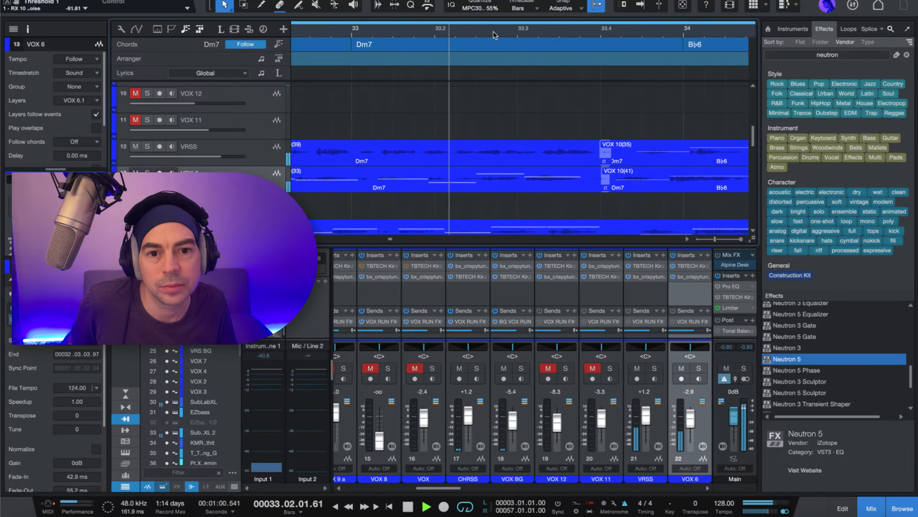
key(space)
Step: Shift the VOX 6 clip before bar 34 later to start at 33.04.01.89 and the preceding clip to start at 32.04.01.71
click(404, 185)
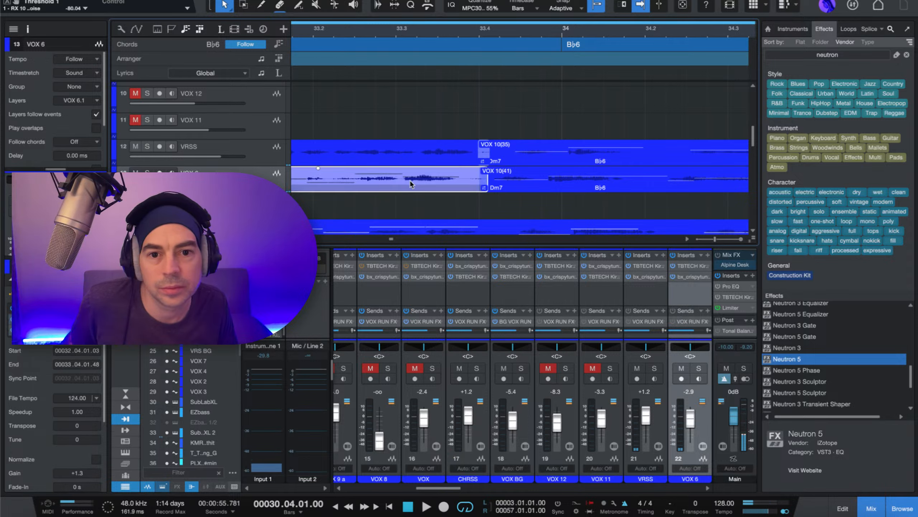
click(494, 183)
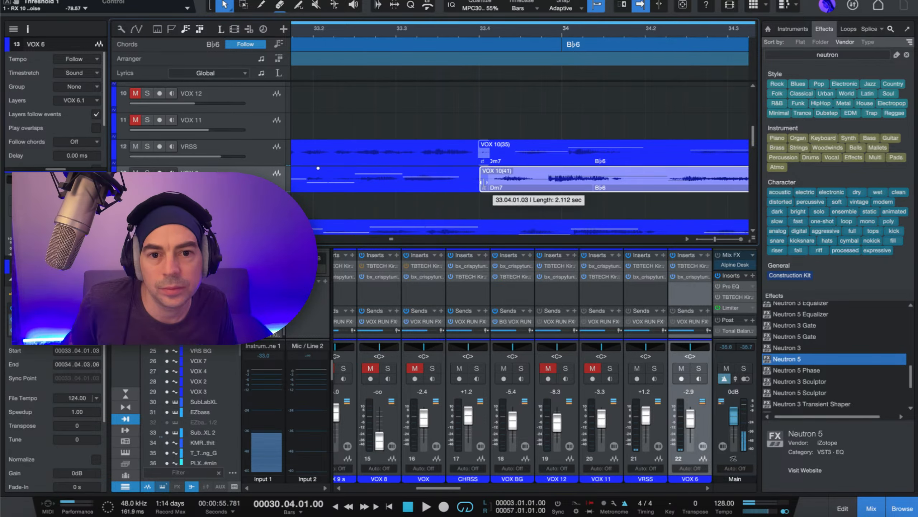
drag(548, 189, 559, 190)
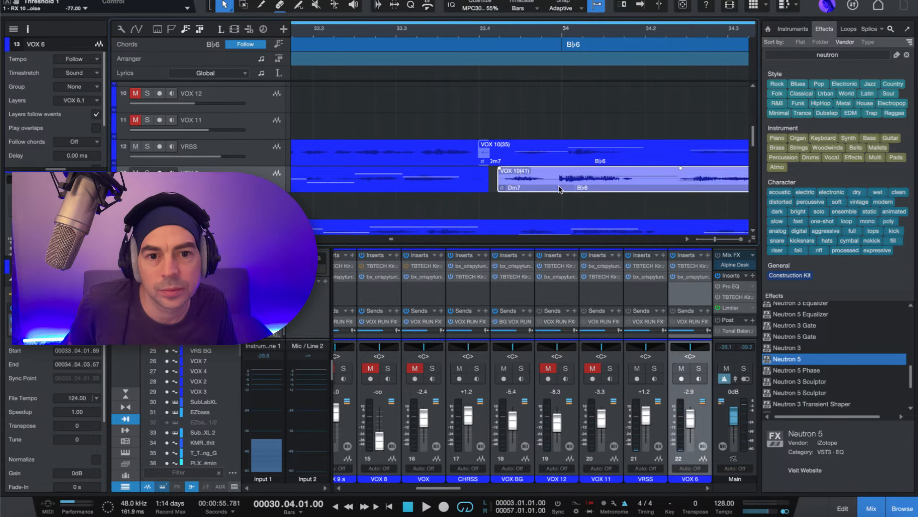
click(471, 187)
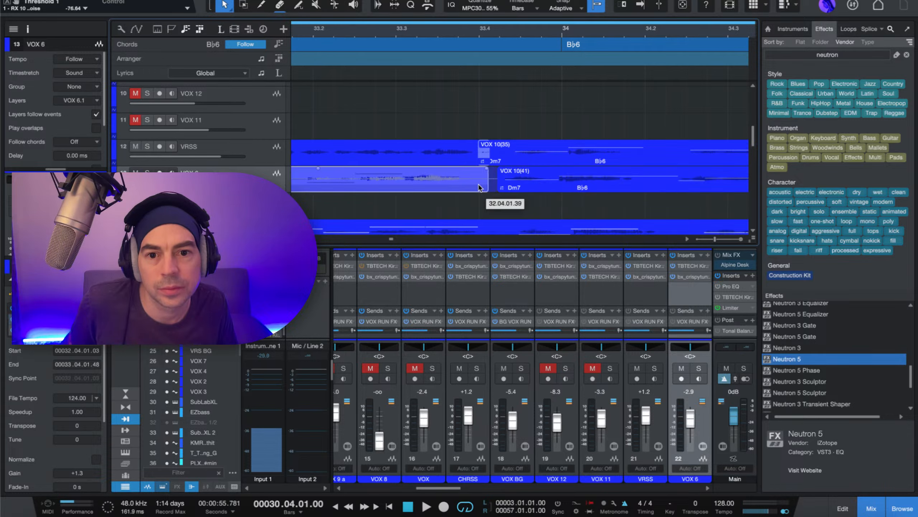
drag(484, 187, 485, 187)
Step: Replay the second verse from bar 30 beat 4 and save the song
key(space)
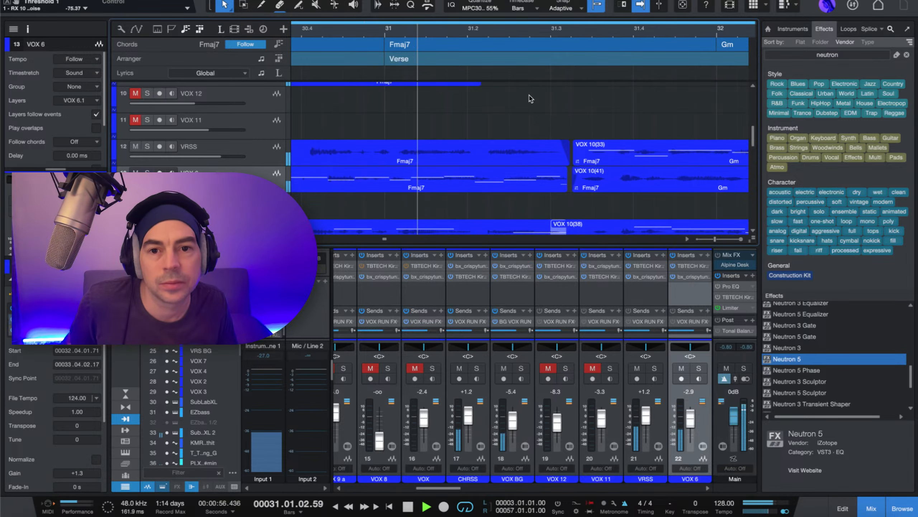
scroll(557, 32, down, 10)
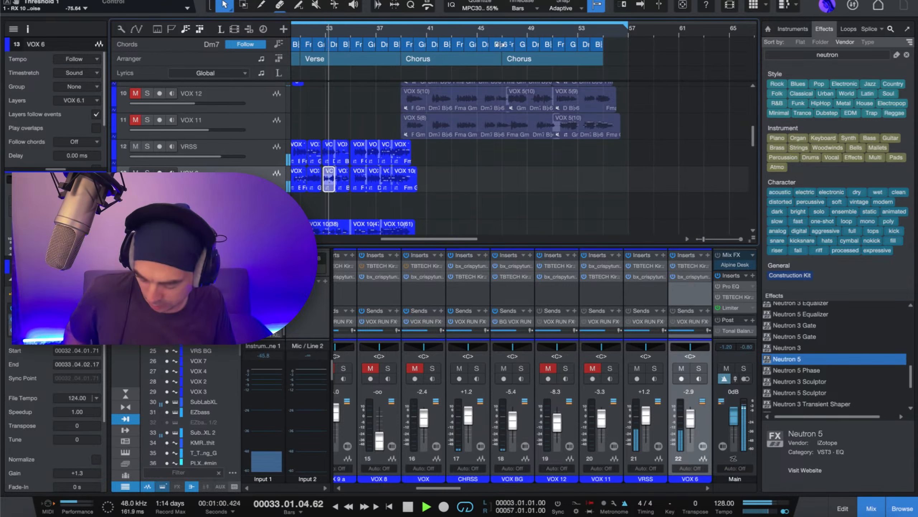
key(ctrl+s)
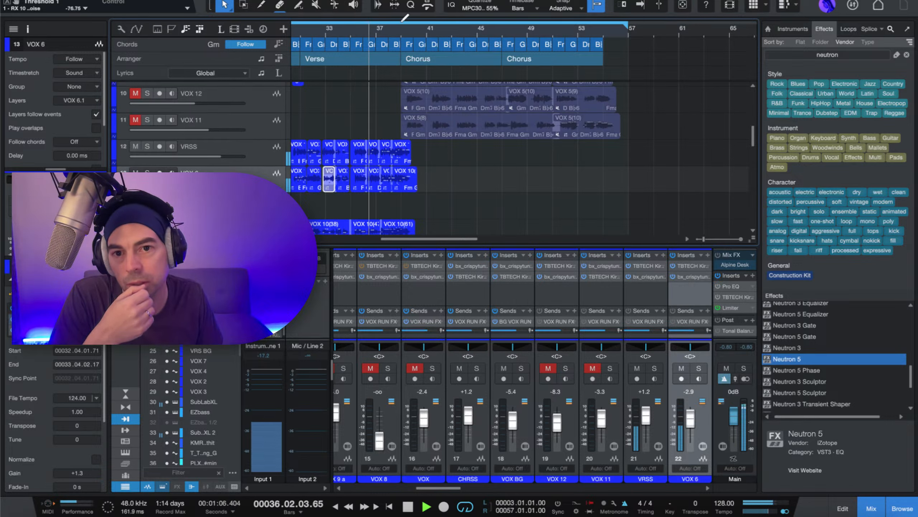
Step: Check the vocal tracks around the verse end, replay it from about bar 37, stop and set the playhead at bar 38
scroll(506, 203, up, 3)
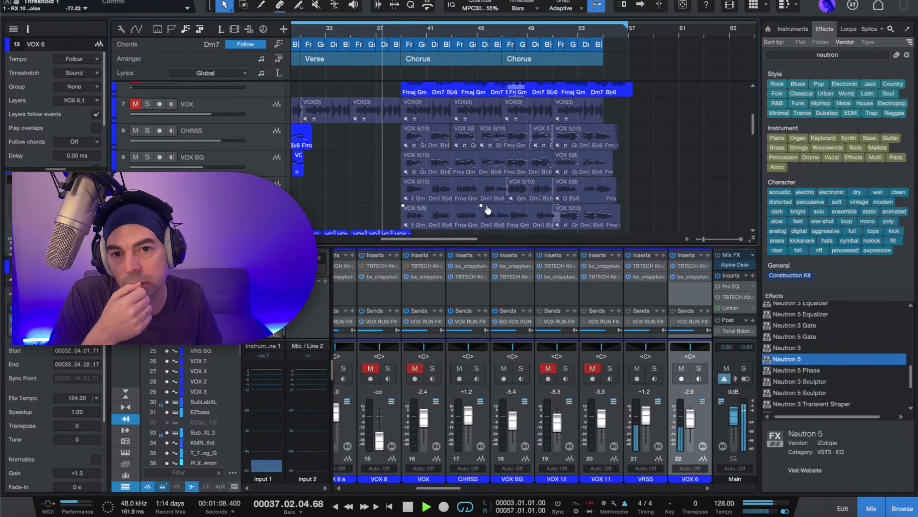
scroll(393, 133, up, 3)
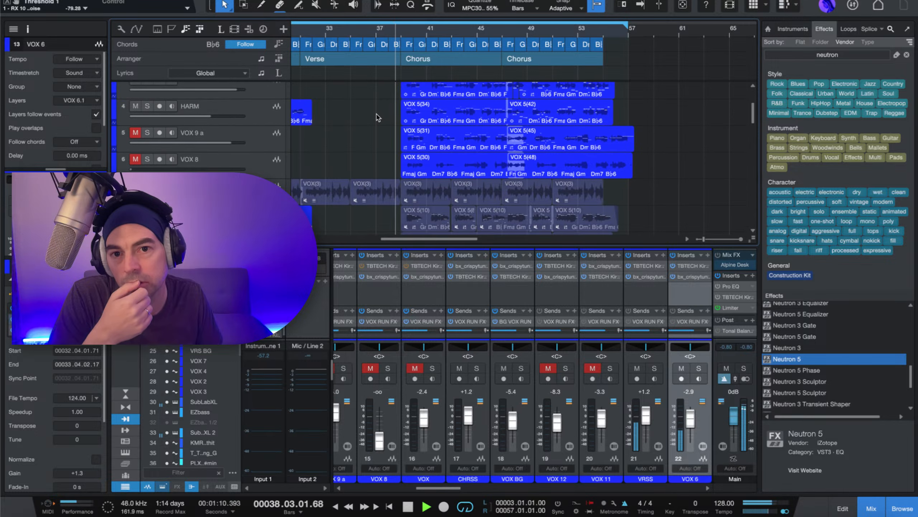
scroll(377, 117, down, 8)
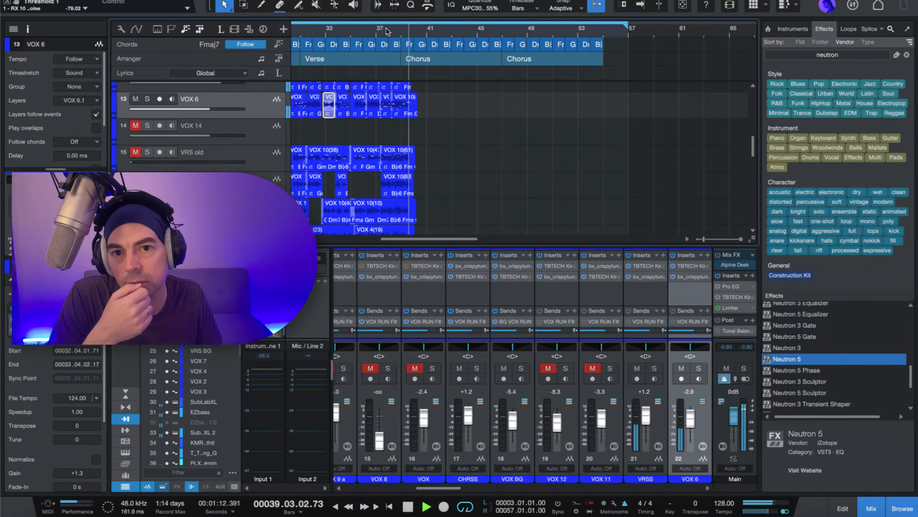
key(f)
drag(388, 32, 560, 176)
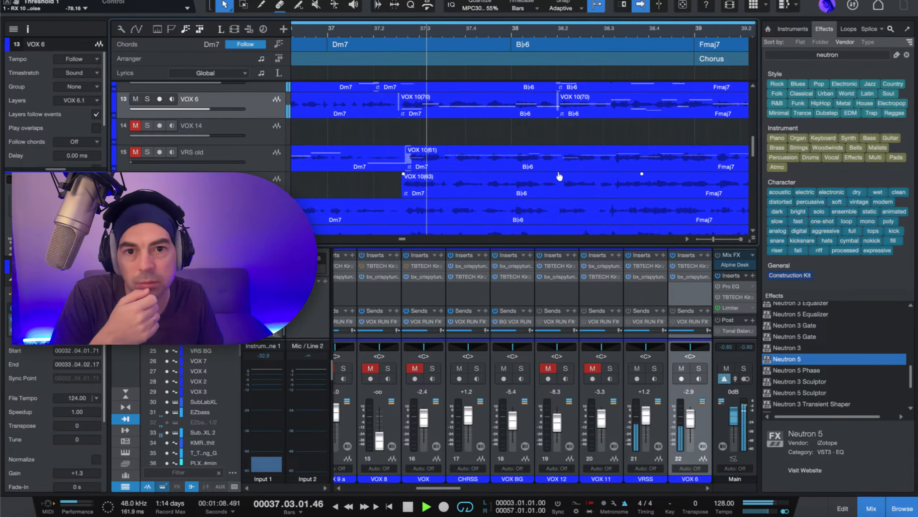
scroll(559, 176, up, 1)
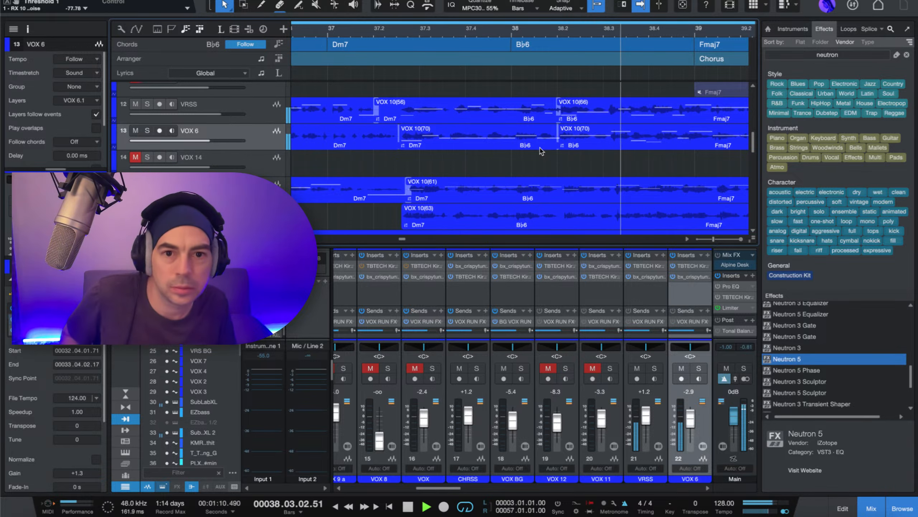
key(space)
click(513, 31)
Step: Split the VOX 6 clip at 37.03.03.54 and shift the piece after the cut later to start at 37.03.04.09
scroll(513, 31, up, 3)
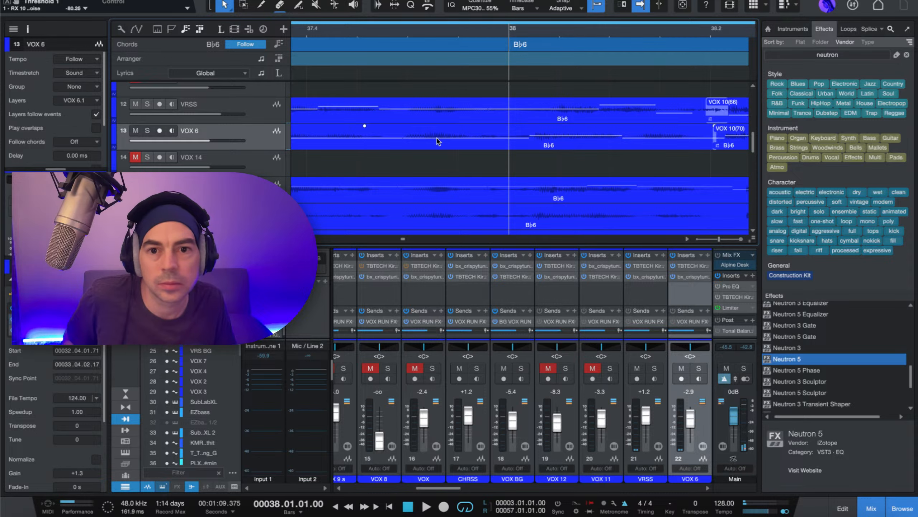
scroll(343, 36, down, 4)
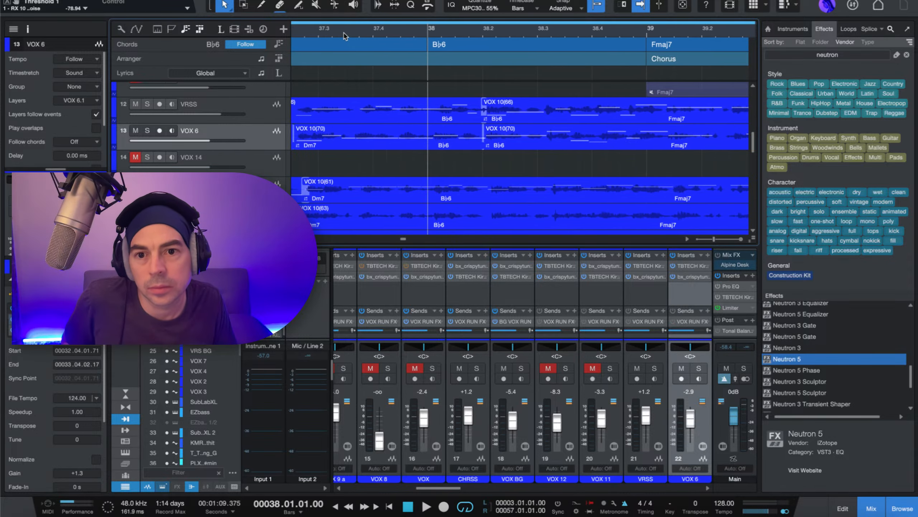
key(3)
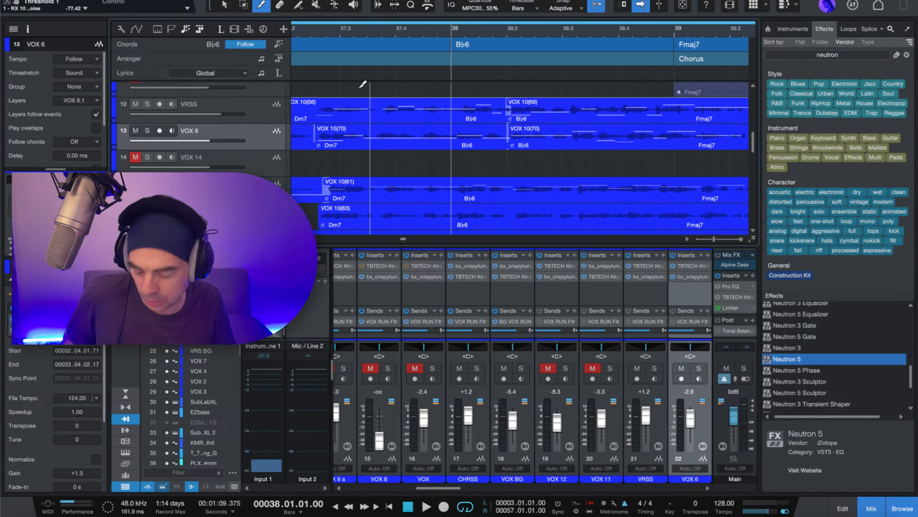
click(375, 136)
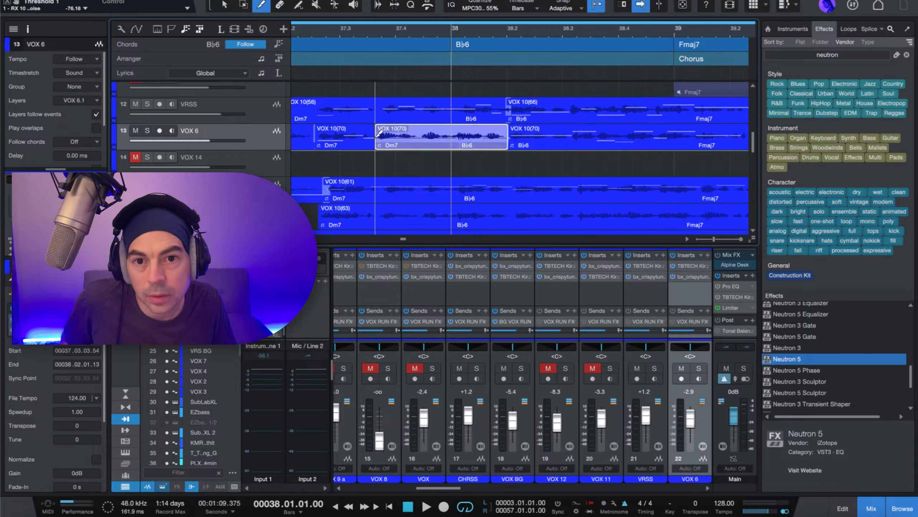
key(1)
drag(415, 149, 420, 150)
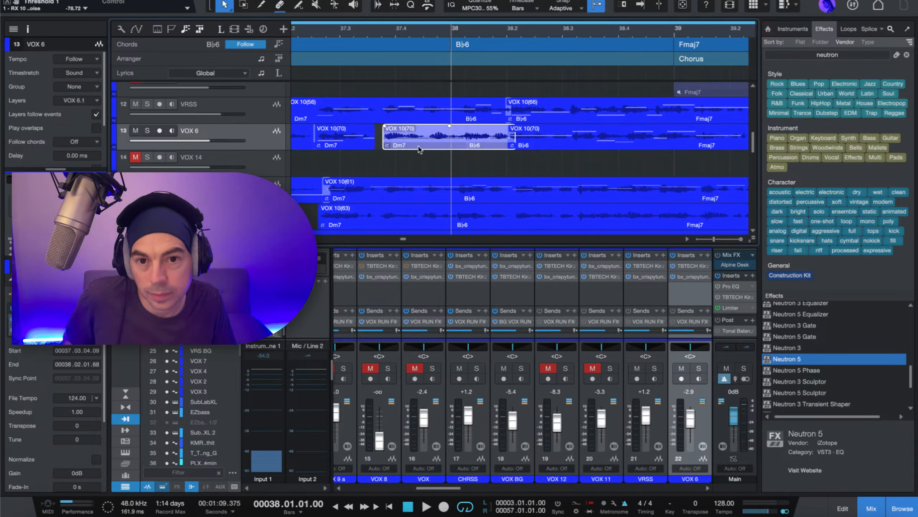
Step: Split the shifted VOX 6 piece at 37.04.03.38 and move its second part earlier to start at 37.04.03.05
key(3)
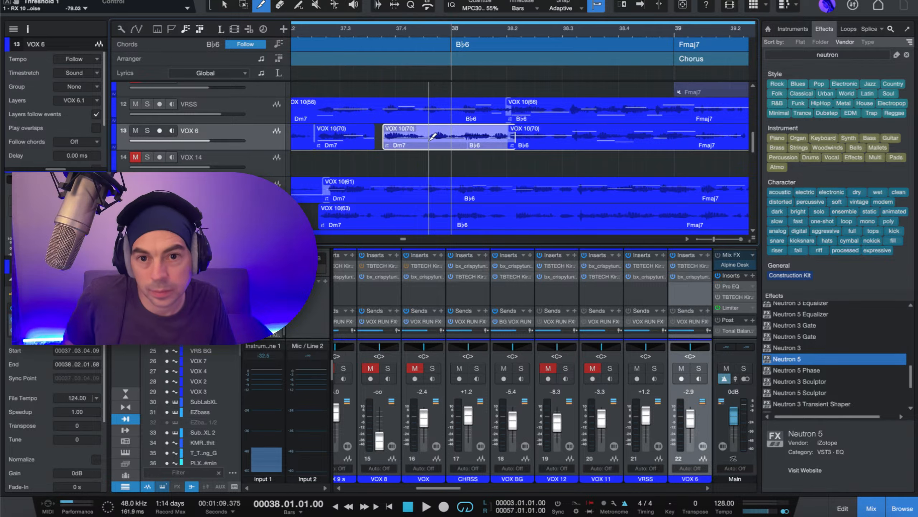
click(430, 137)
key(1)
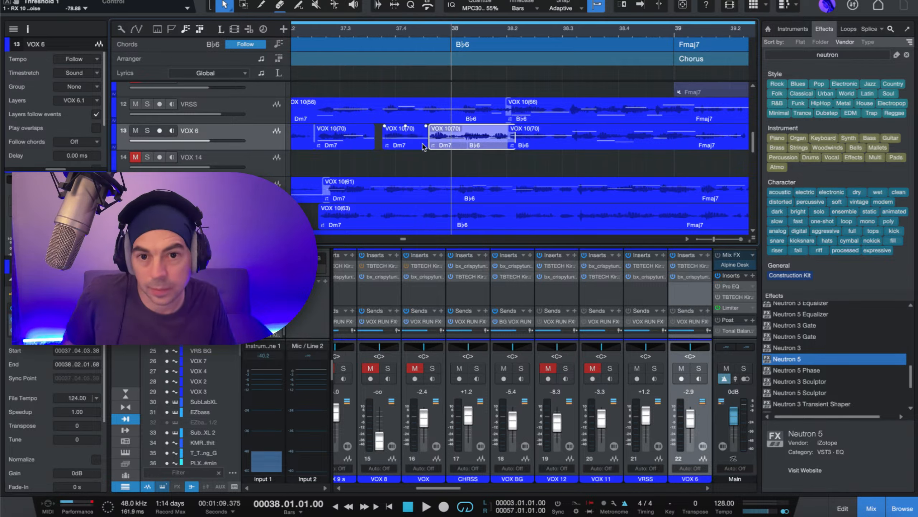
click(424, 144)
drag(429, 142, 429, 146)
drag(436, 29, 429, 35)
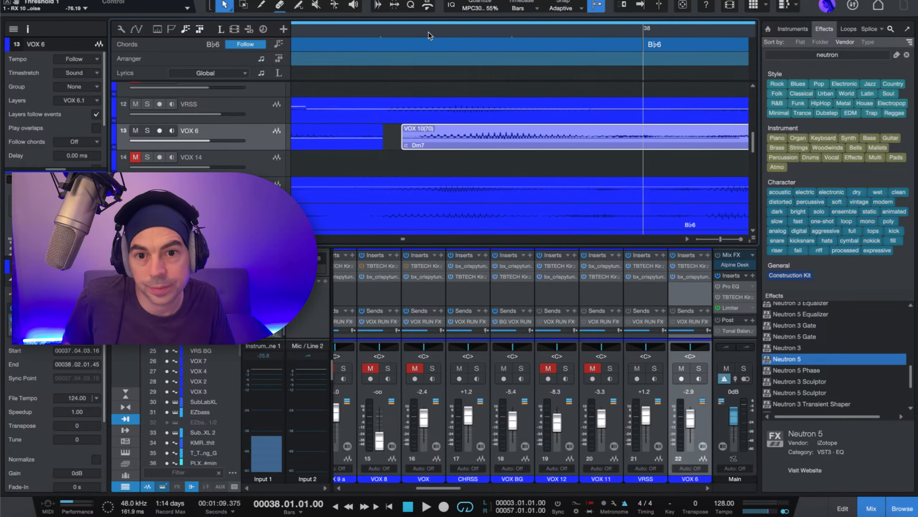
drag(443, 144, 428, 143)
Step: Split the VOX 6 piece at 38.01.01.21, trim its end and shift it to run from 38.01.01.51 to 38.02.01.16
drag(565, 37, 567, 29)
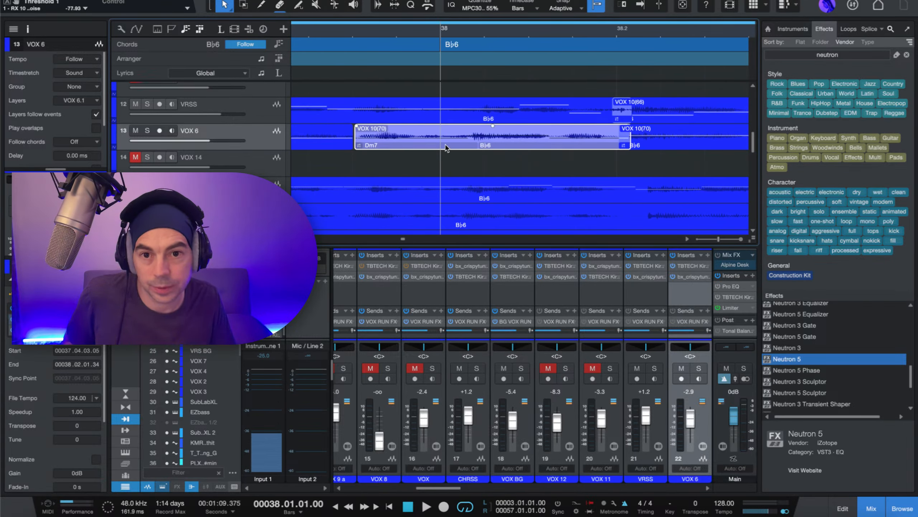
key(3)
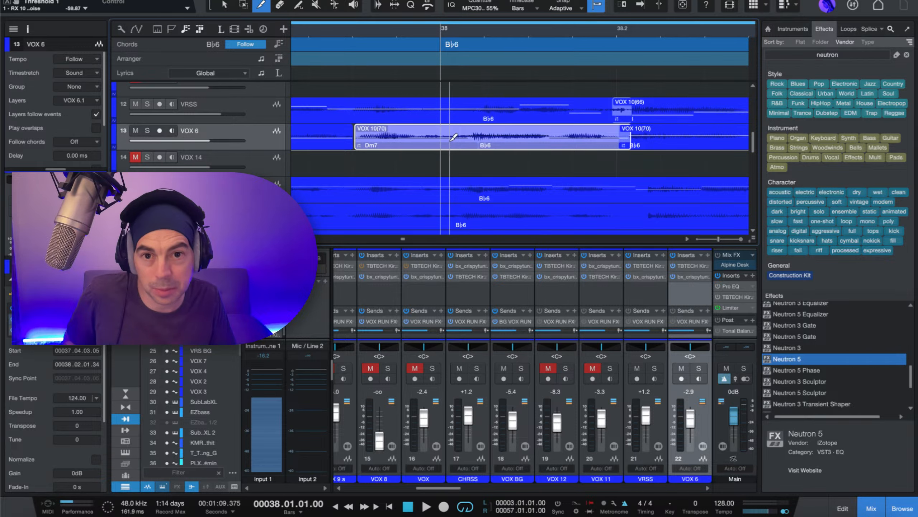
click(451, 140)
key(1)
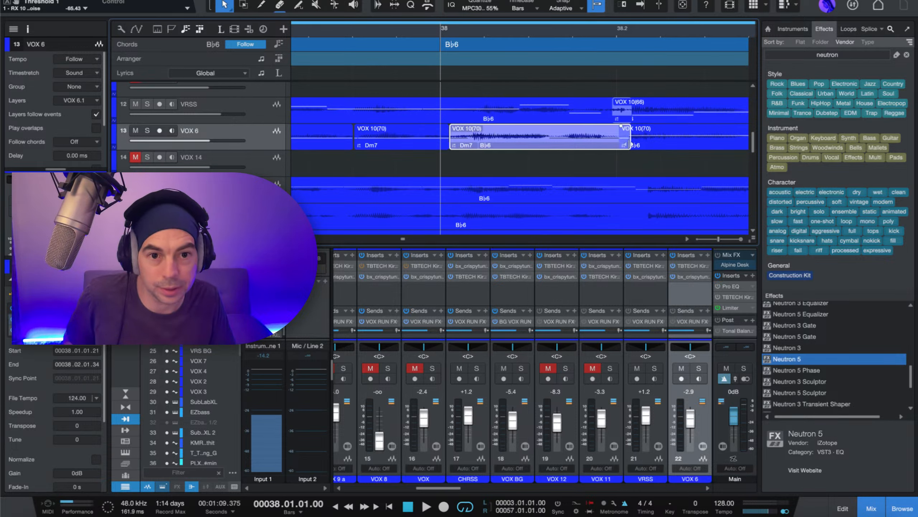
mouse_move(625, 145)
mouse_down()
mouse_move(611, 144)
mouse_move(627, 141)
mouse_up()
drag(541, 139, 553, 139)
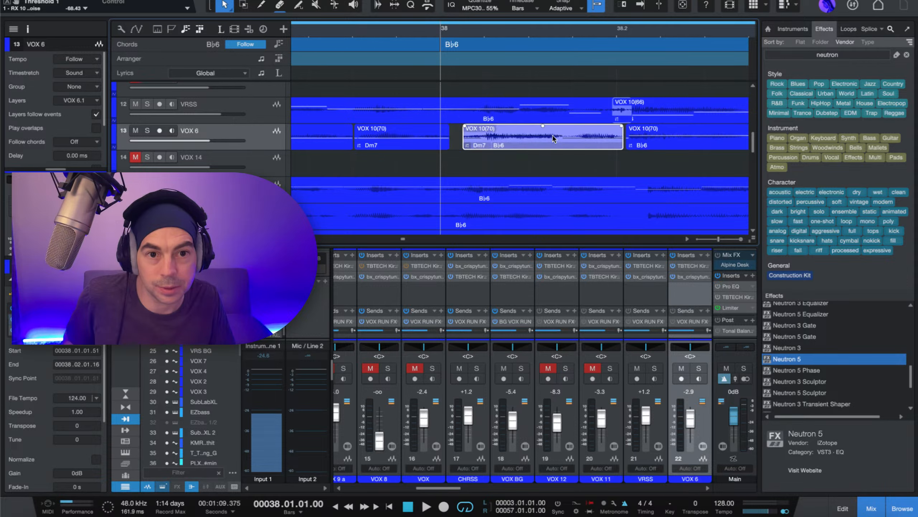
Step: Replay from bar 38 through the final choruses and examine the stacked chorus vocal tracks
key(space)
key(f)
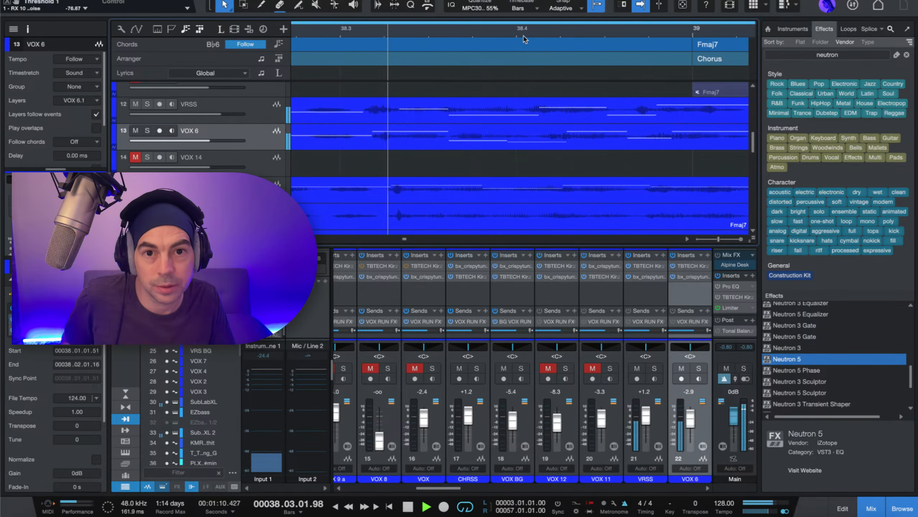
key(w)
key(w)
key(w)
key(w)
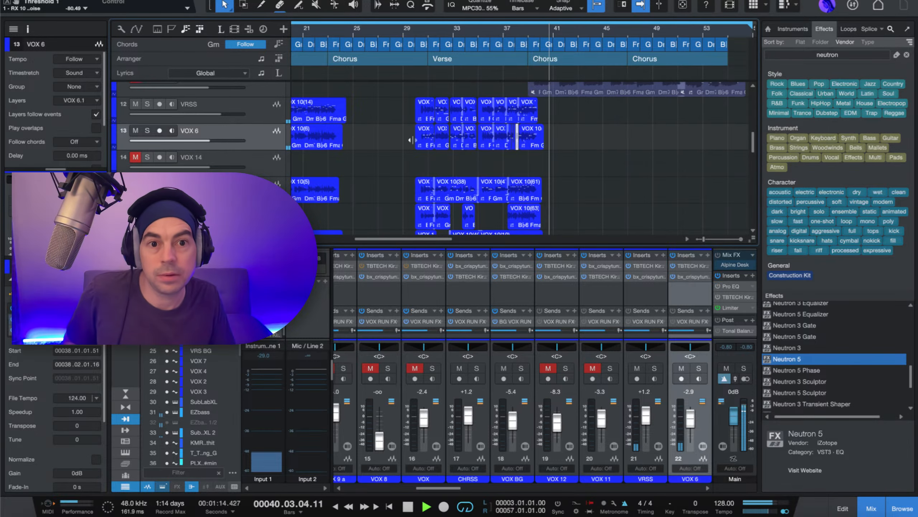
scroll(617, 33, up, 3)
scroll(616, 33, down, 3)
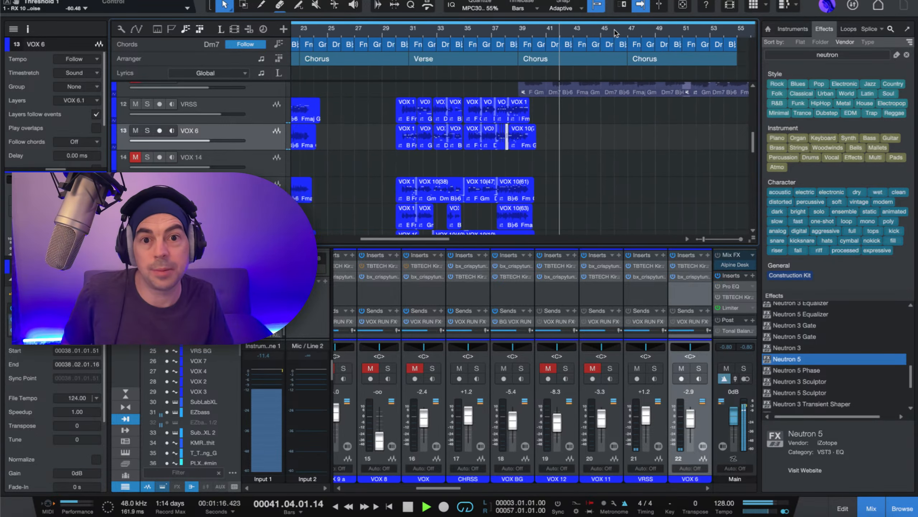
scroll(604, 144, up, 5)
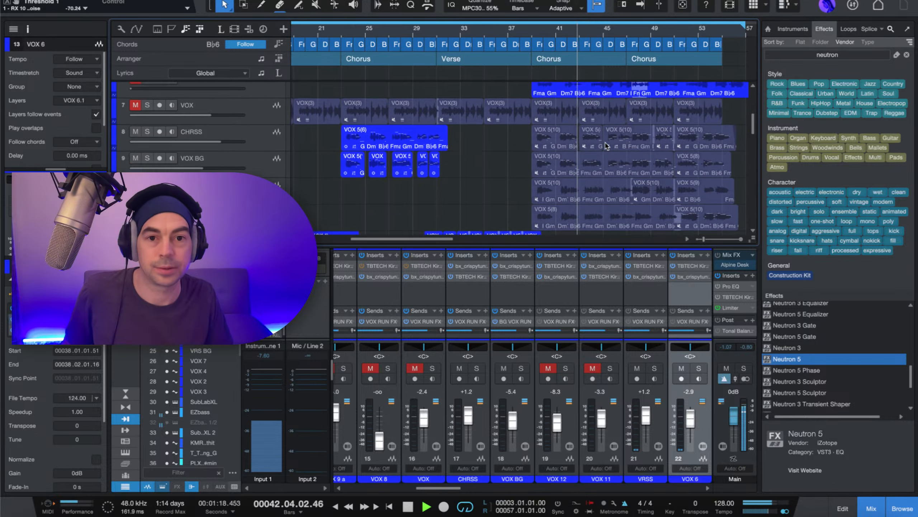
scroll(606, 147, up, 3)
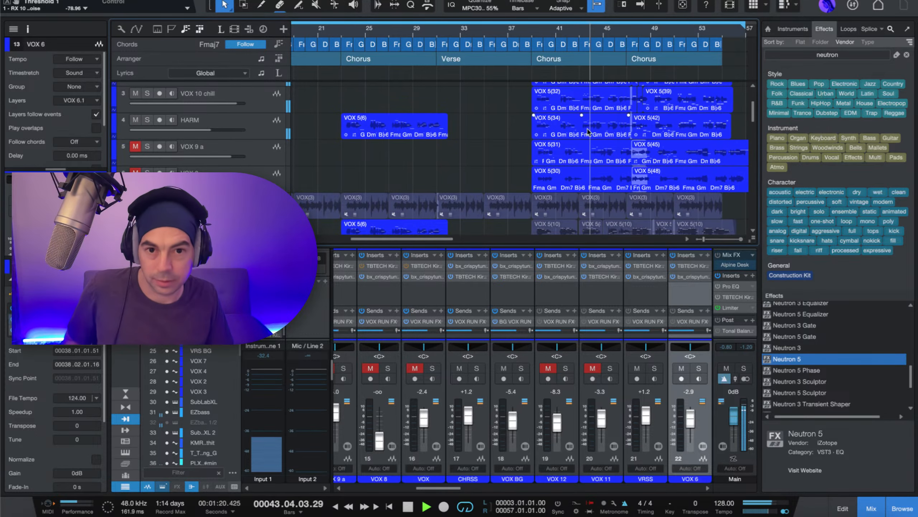
scroll(500, 161, up, 3)
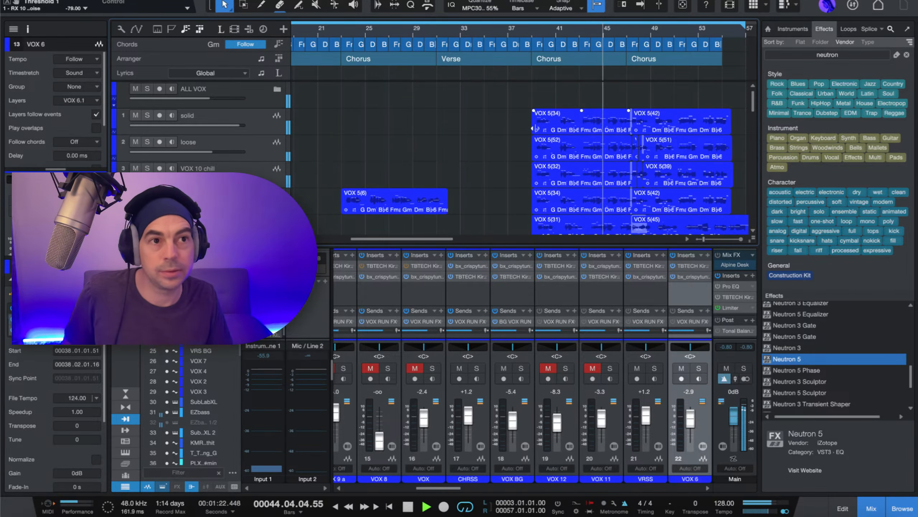
scroll(541, 123, down, 5)
scroll(498, 165, up, 2)
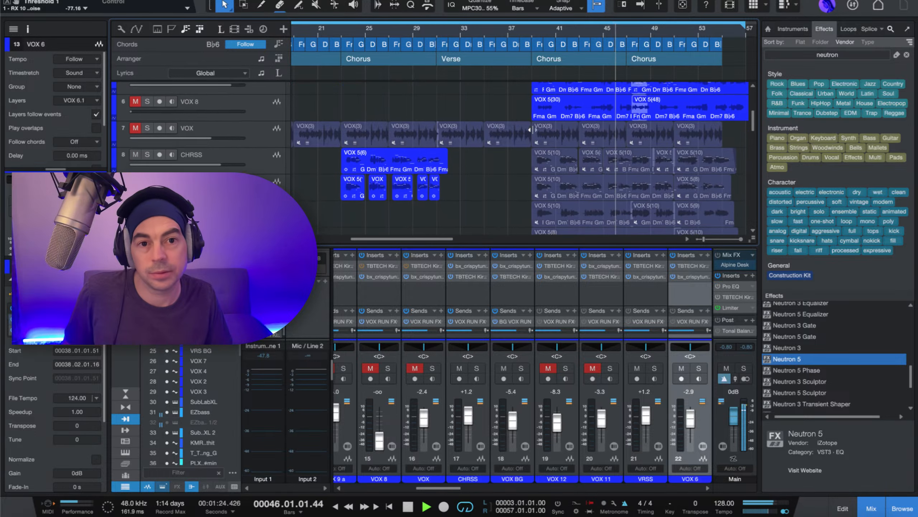
scroll(498, 165, up, 3)
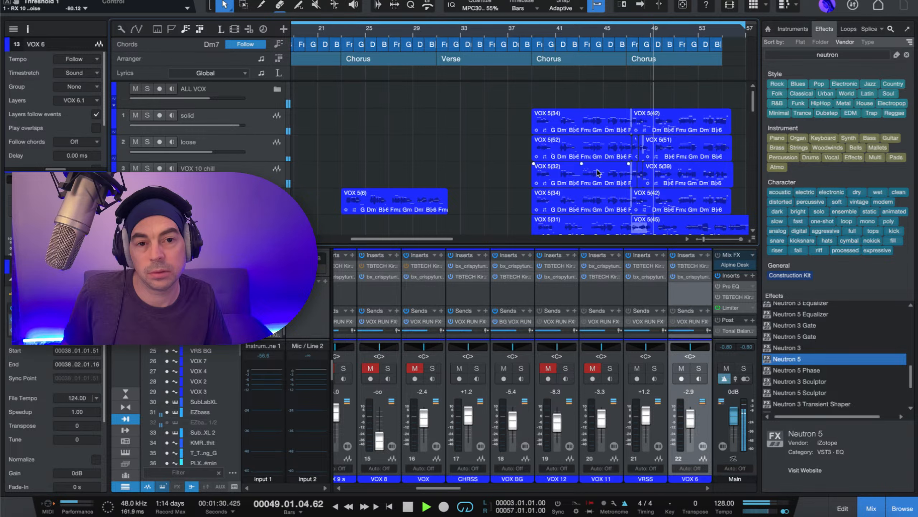
Step: Split the VOX 10 chill clip in the last chorus at 51.01.03.88 and 49.01.03.91, and stop playback
scroll(688, 41, up, 8)
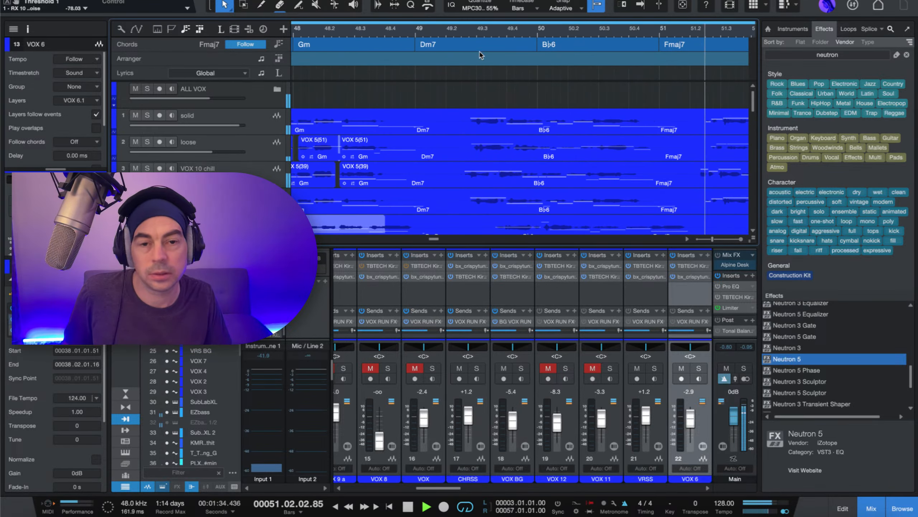
scroll(469, 32, down, 2)
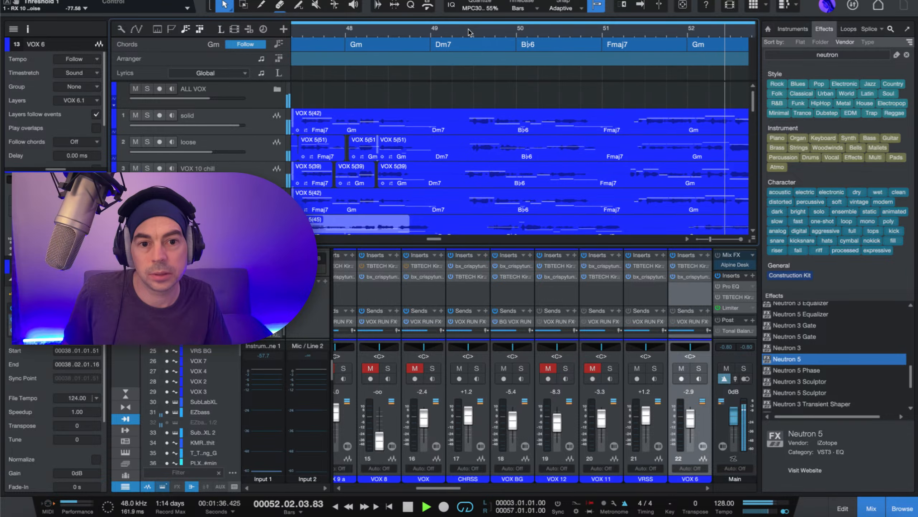
key(2)
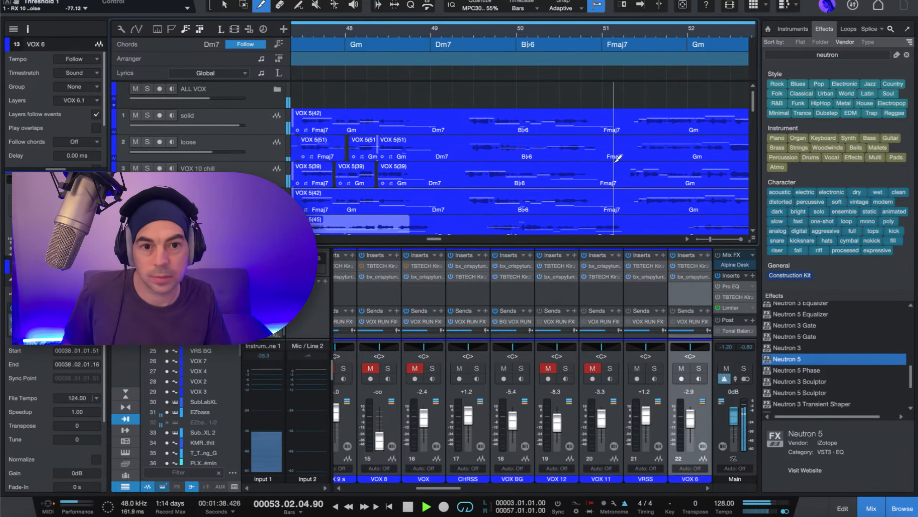
drag(621, 175, 448, 175)
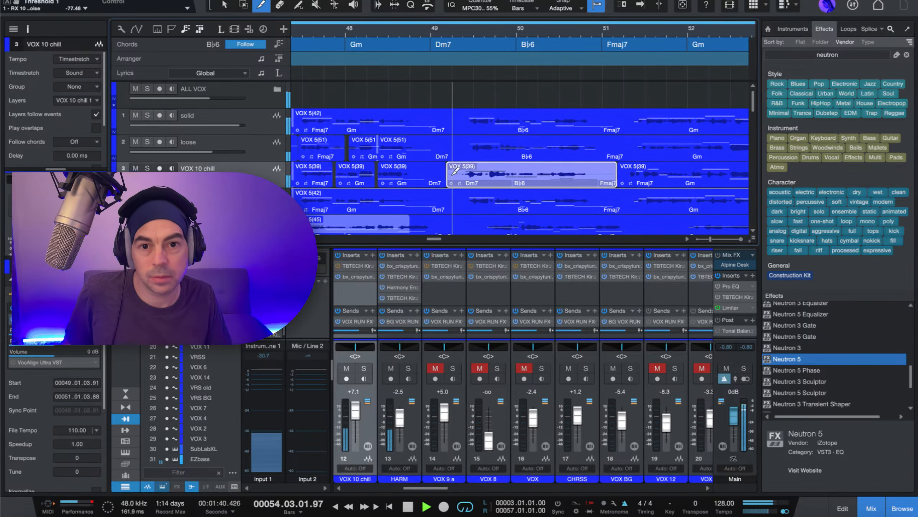
key(1)
key(space)
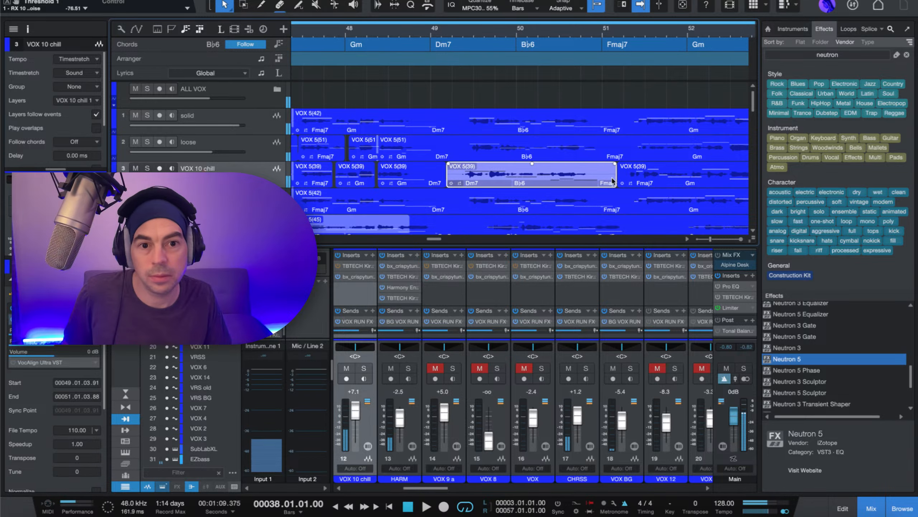
Step: Trim the isolated VOX 10 chill clip to end at 50.04.04.16 and start at 49.02.01.01
drag(614, 175, 595, 175)
scroll(593, 172, down, 1)
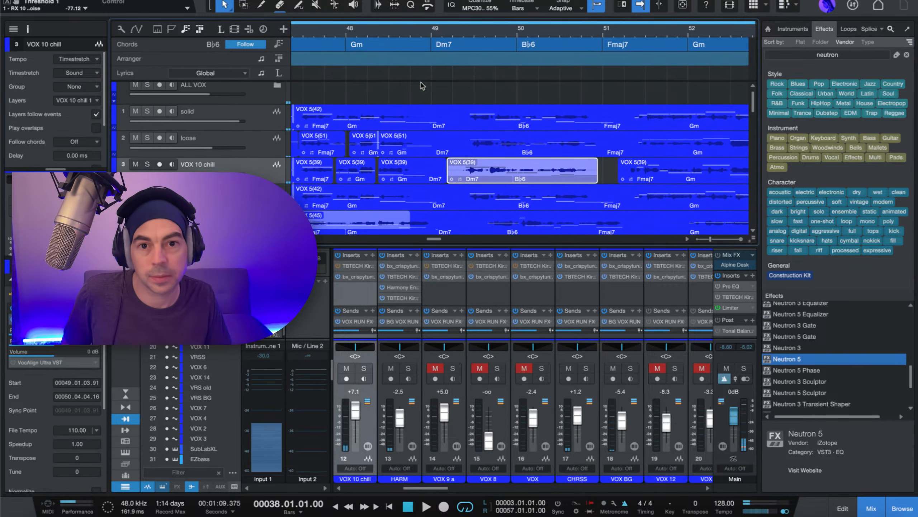
scroll(458, 35, up, 5)
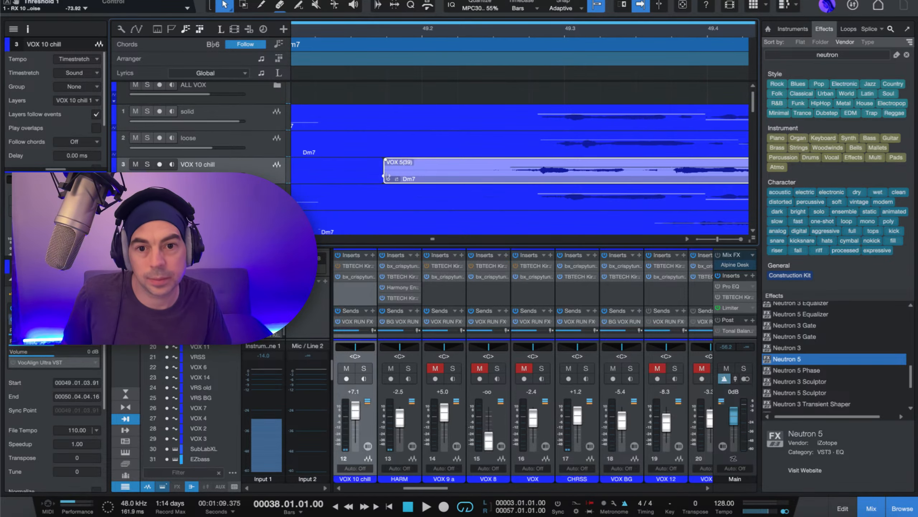
drag(388, 173, 434, 169)
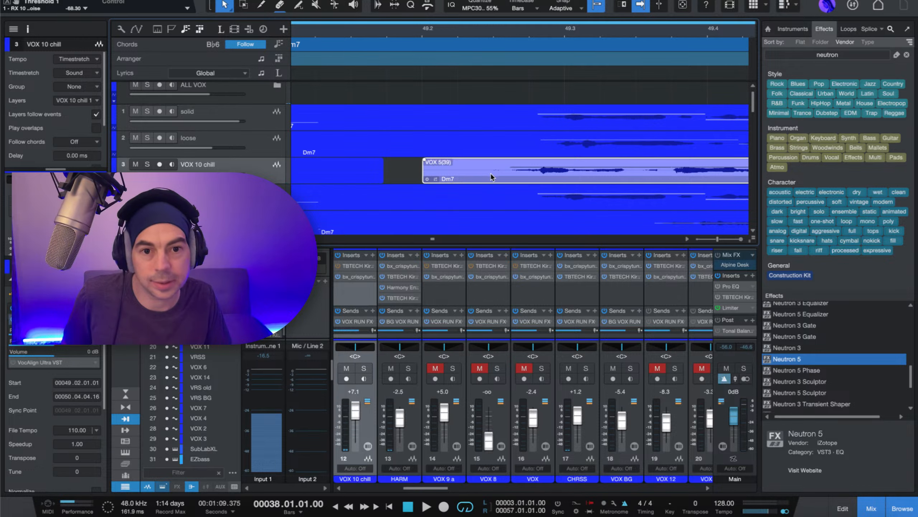
Step: Shift the trimmed VOX 10 chill clip later to start at 49.02.01.58 and check its alignment through bar 50
drag(492, 173, 502, 173)
key(n)
scroll(475, 170, right, 5)
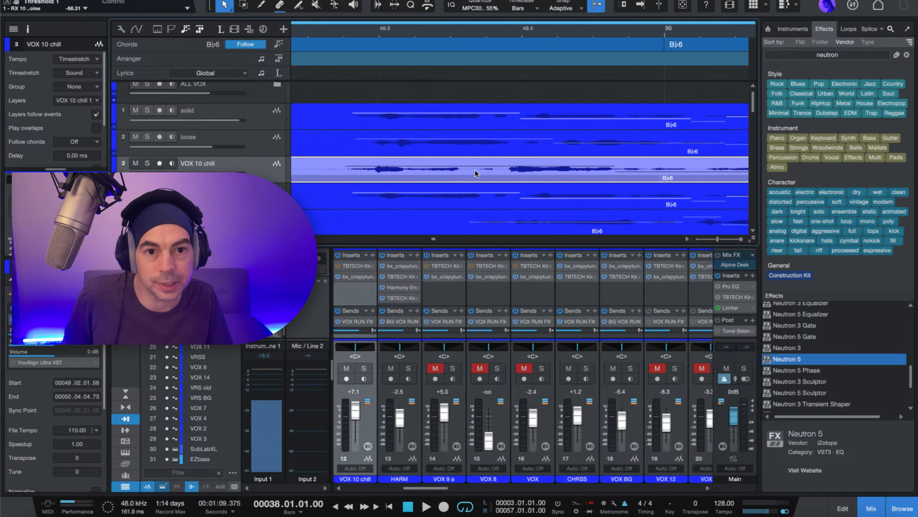
scroll(475, 170, right, 10)
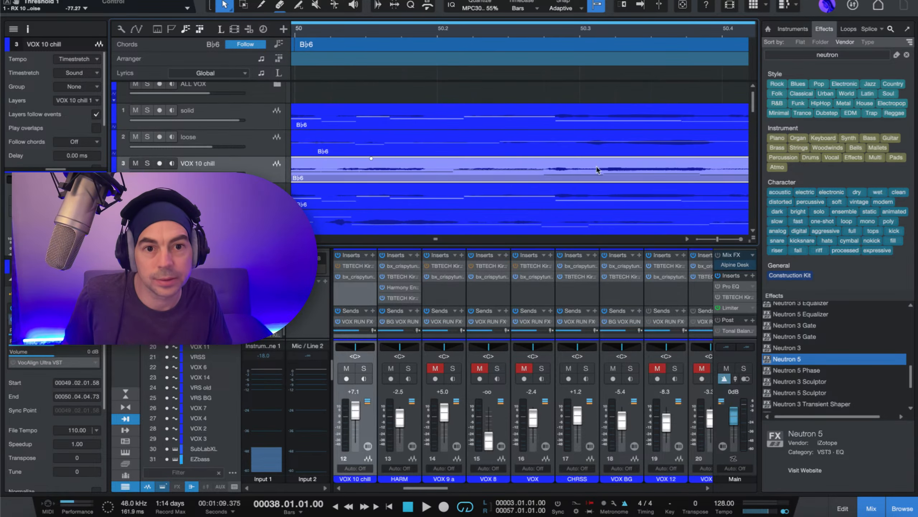
Step: Play from bar 38 through the last chorus and compare the stacked vocal tracks around bar 47
scroll(590, 34, down, 5)
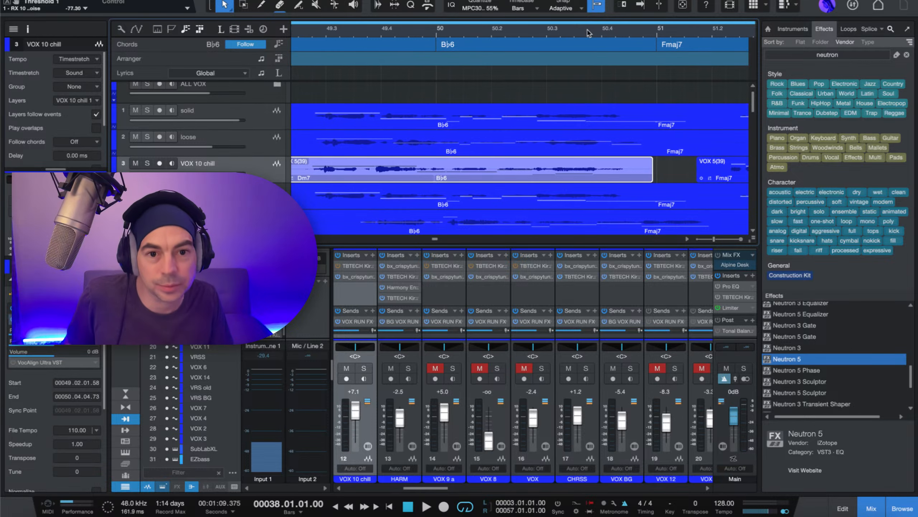
key(space)
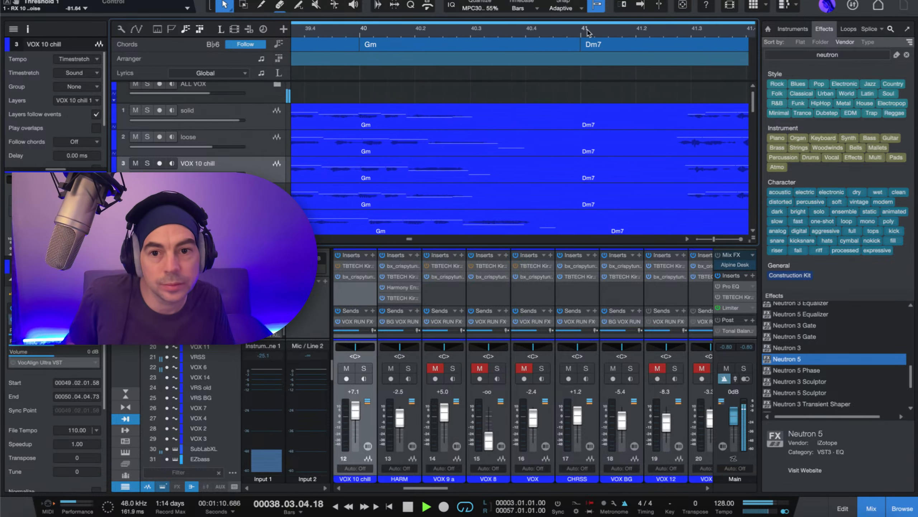
scroll(587, 32, up, 1)
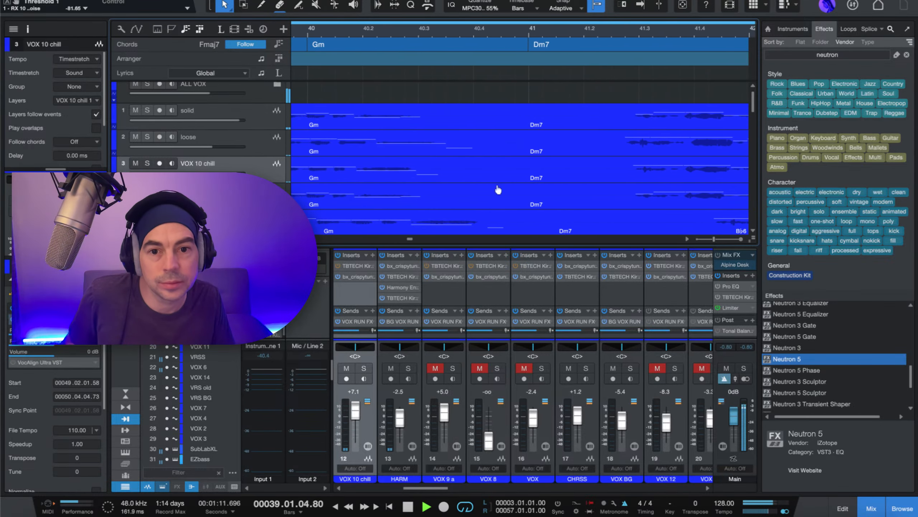
click(539, 225)
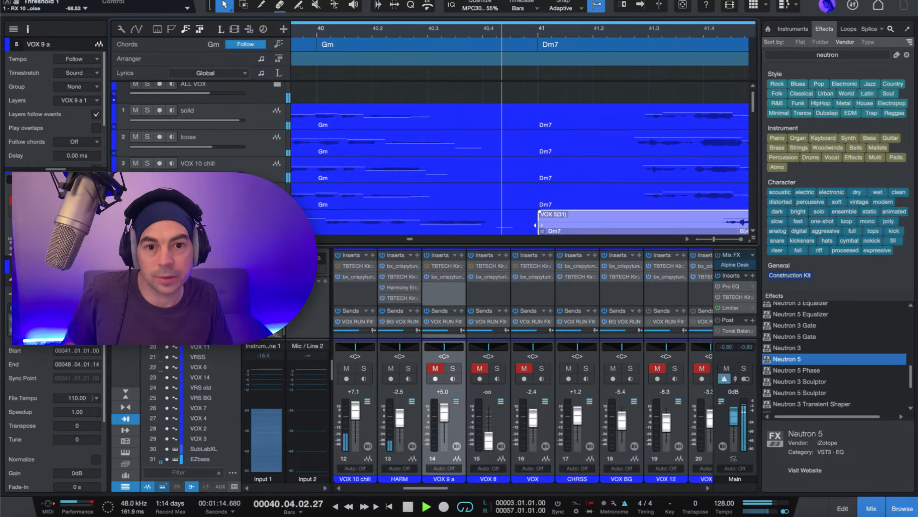
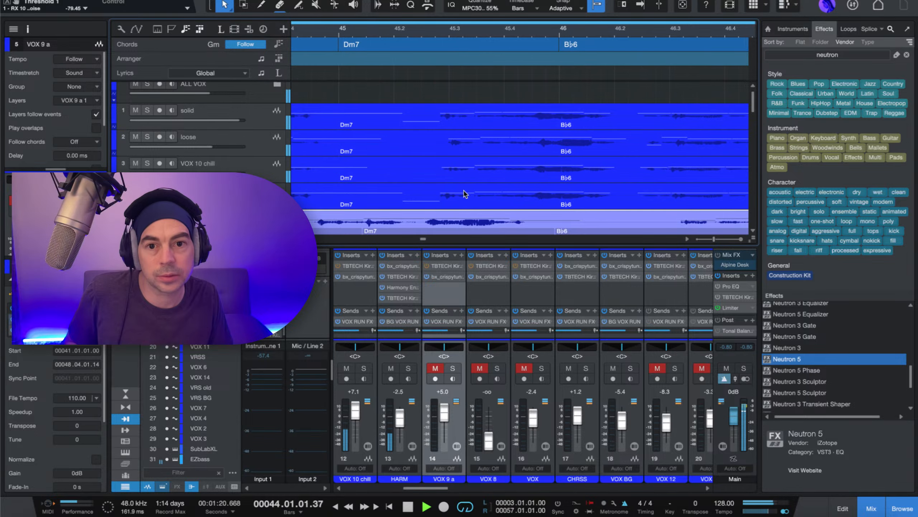
key(3)
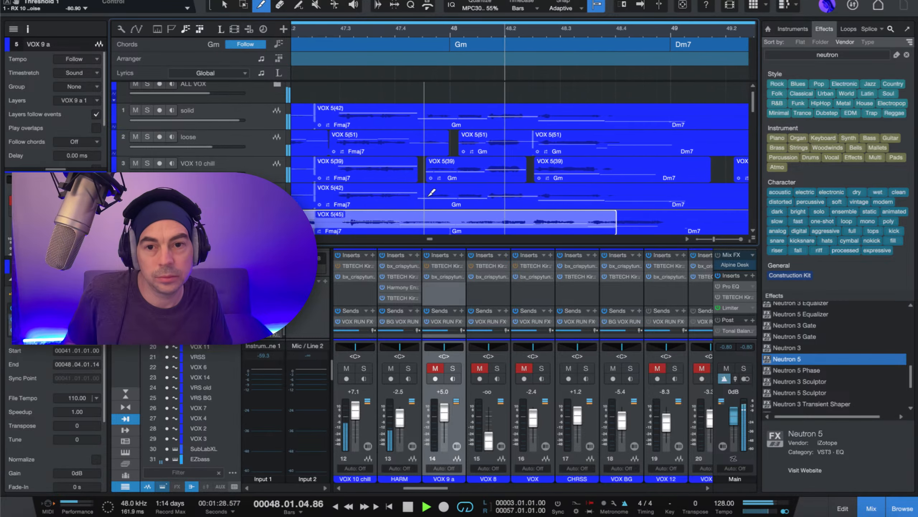
scroll(428, 196, left, 3)
scroll(366, 32, up, 5)
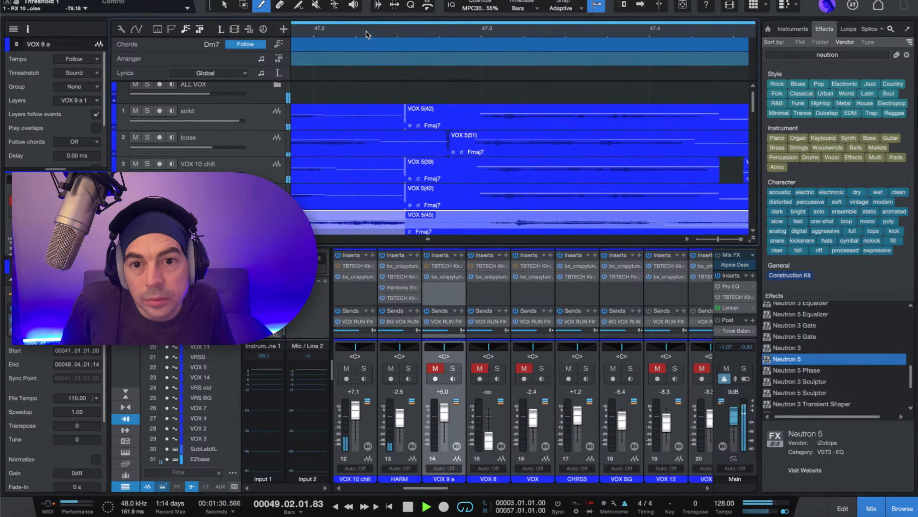
key(space)
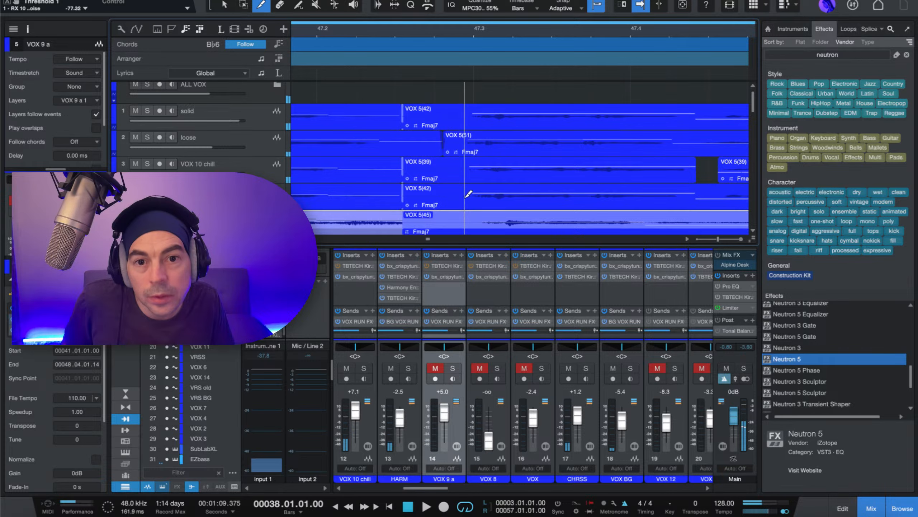
Step: Split the HARM clip at 47.02.04.79, delete the short piece before the cut, and shift the remaining clip earlier to start at 47.02.04.73
click(466, 194)
key(1)
click(440, 205)
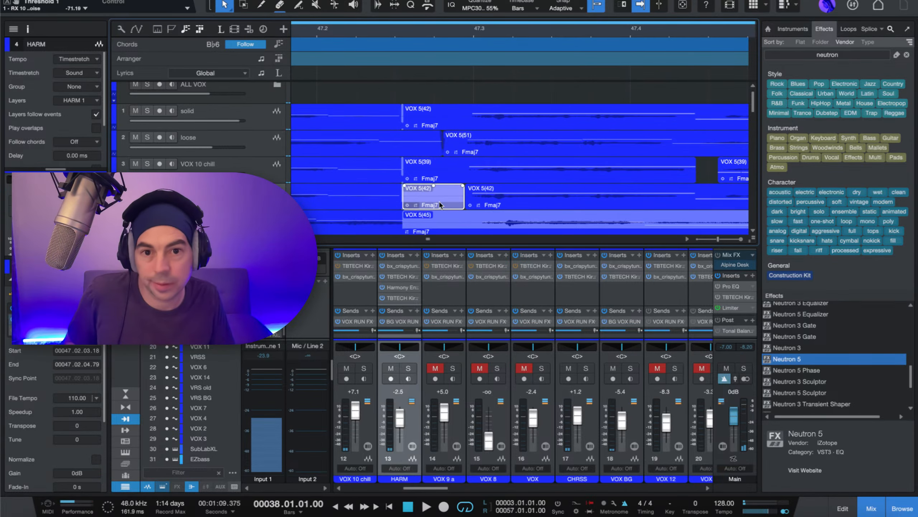
key(Delete)
click(510, 205)
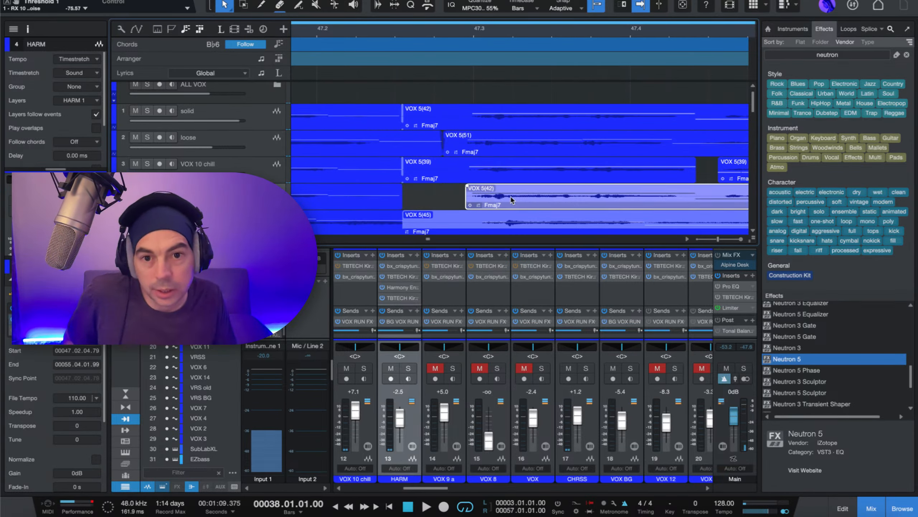
drag(511, 200, 507, 196)
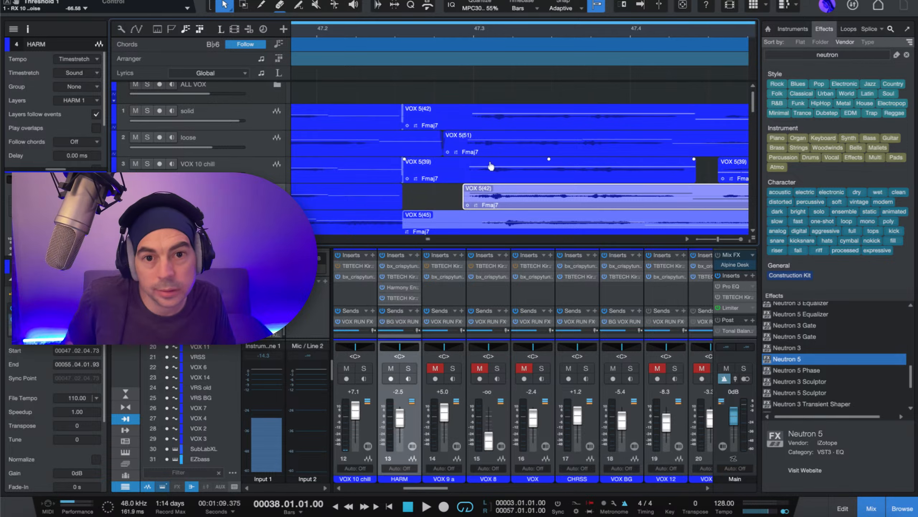
Step: Split the VOX 10 chill clip at 47.02.04.73, delete the piece before the cut, and shift the remaining clip earlier to start at 47.02.04.60
key(2)
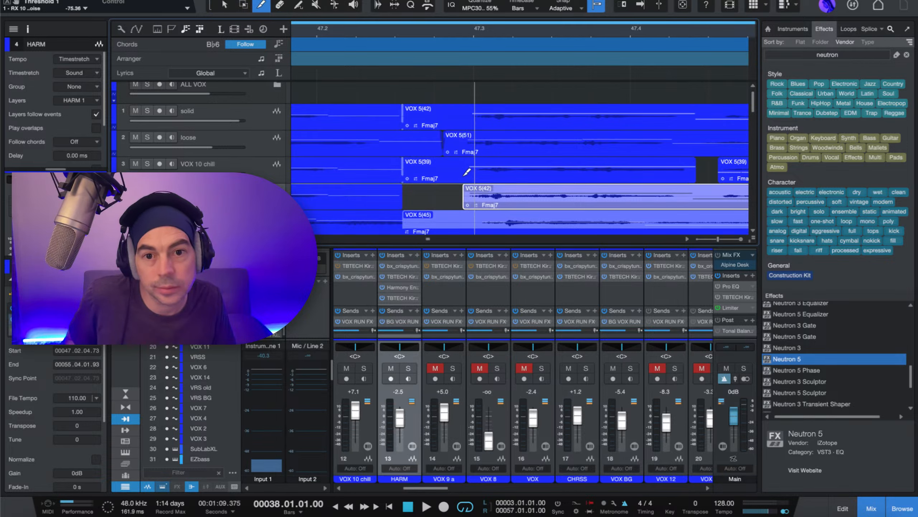
click(464, 174)
key(1)
click(440, 181)
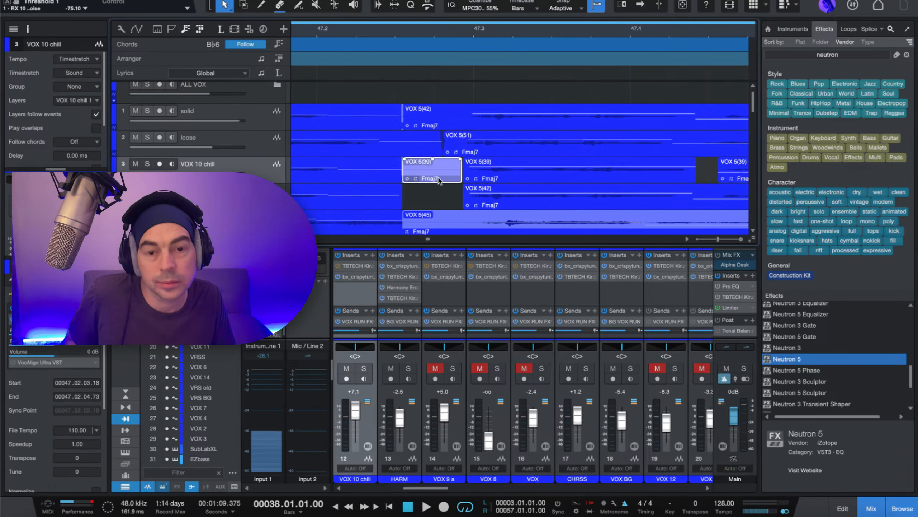
key(Delete)
drag(506, 180, 502, 180)
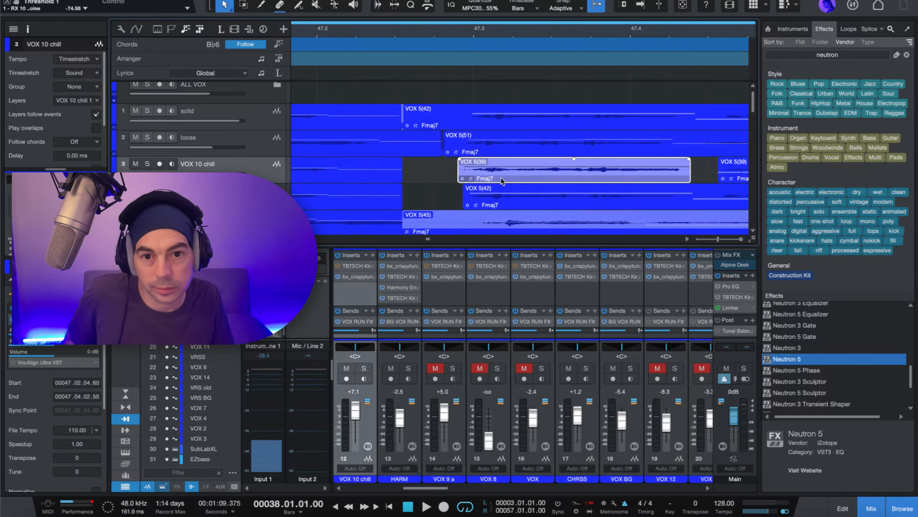
Step: Replay the final chorus from bar 46 and examine the vocal alignment through bar 53
key(f)
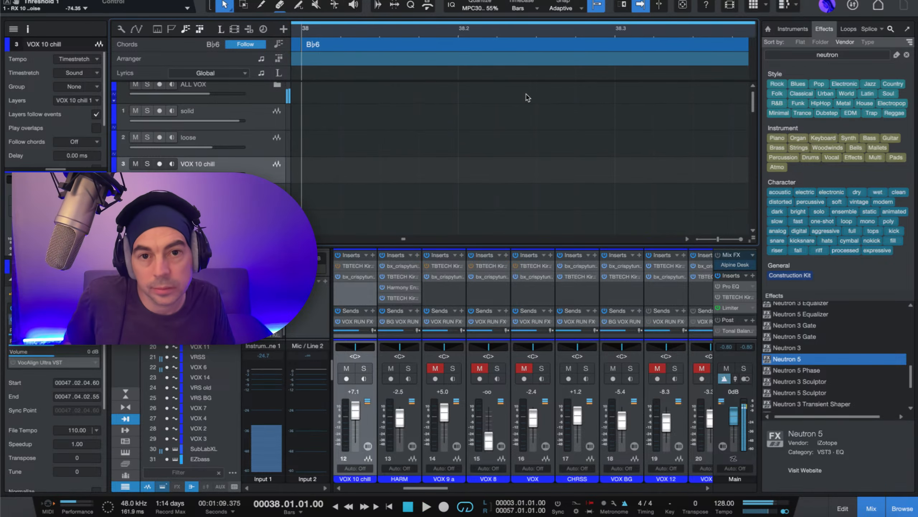
key(w)
key(w)
key(w)
key(w)
key(w)
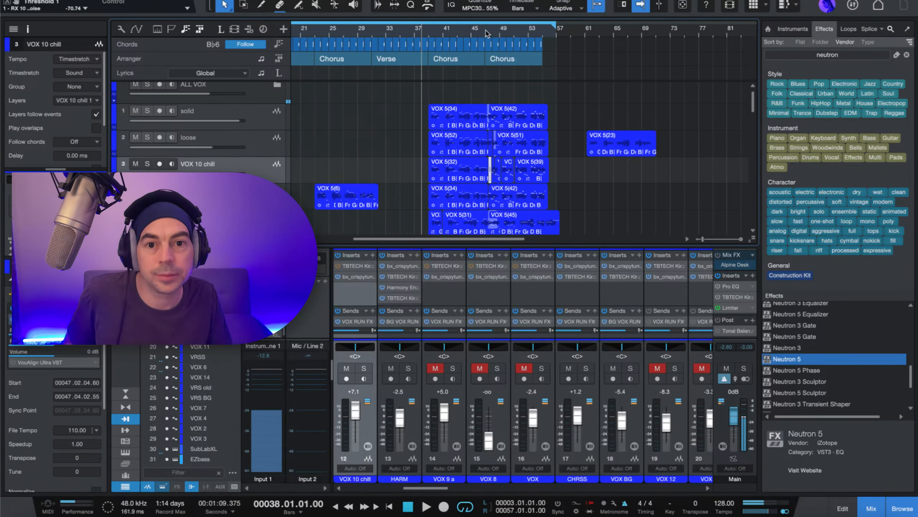
click(480, 33)
scroll(487, 32, up, 10)
key(space)
scroll(488, 32, right, 5)
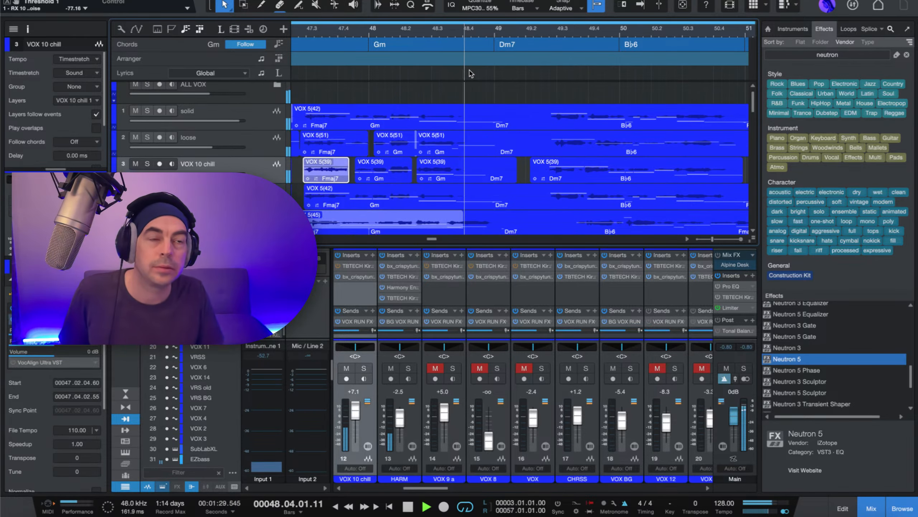
scroll(470, 91, right, 6)
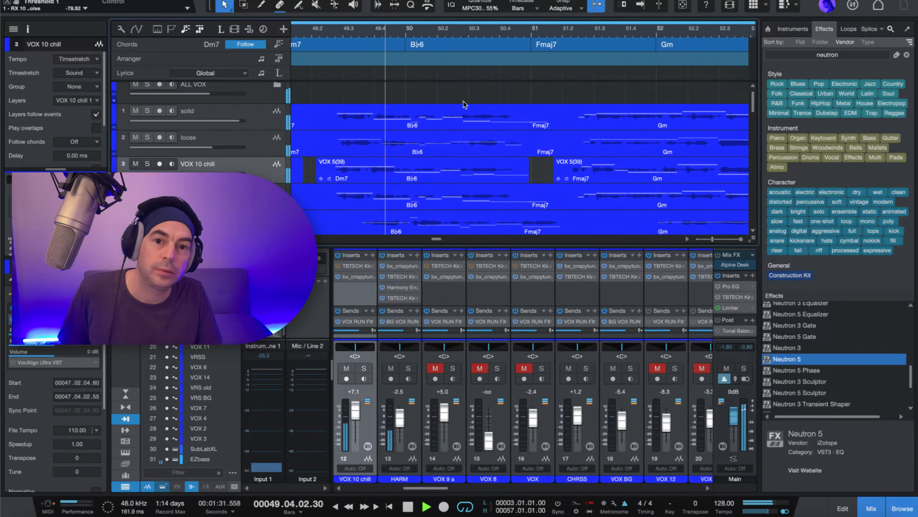
scroll(465, 104, down, 2)
scroll(465, 104, right, 2)
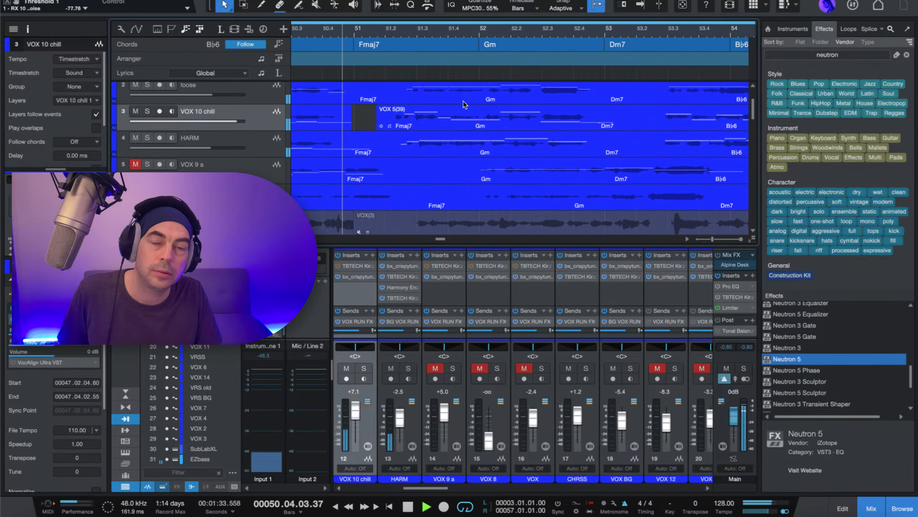
scroll(464, 105, right, 1)
scroll(460, 104, up, 1)
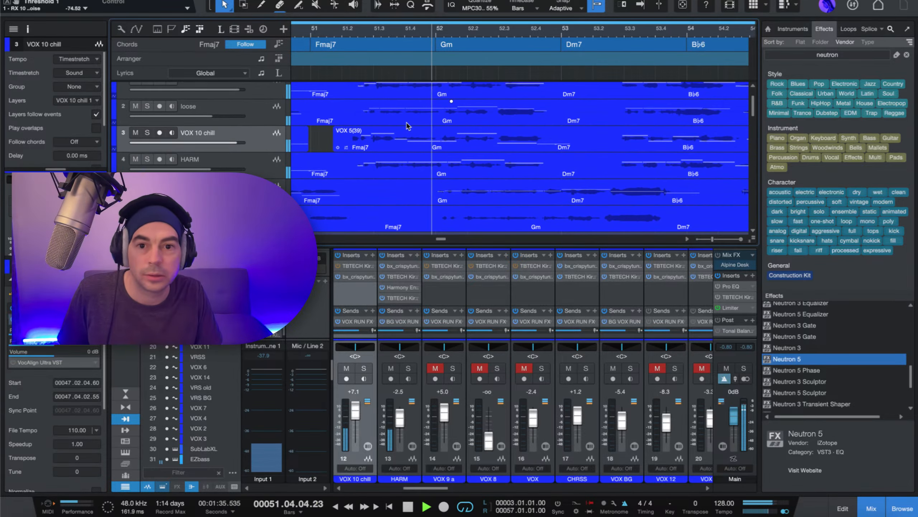
scroll(359, 153, up, 1)
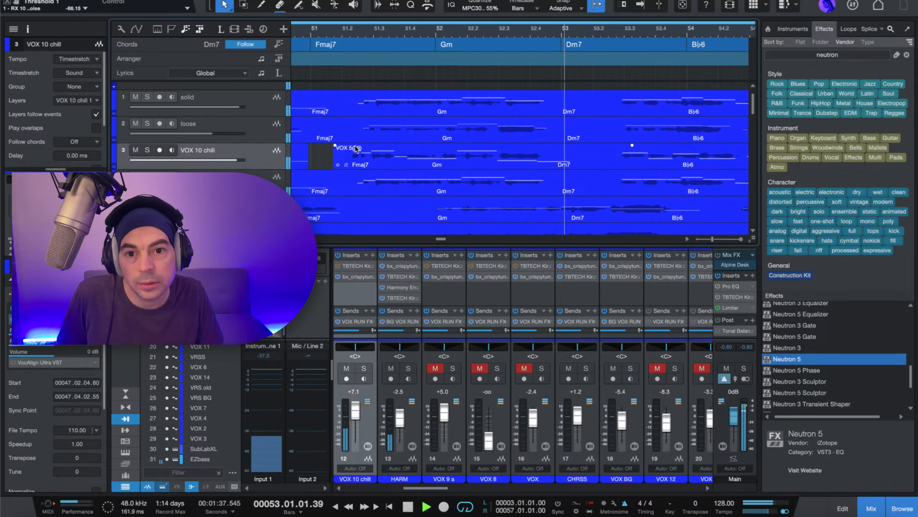
scroll(346, 32, up, 4)
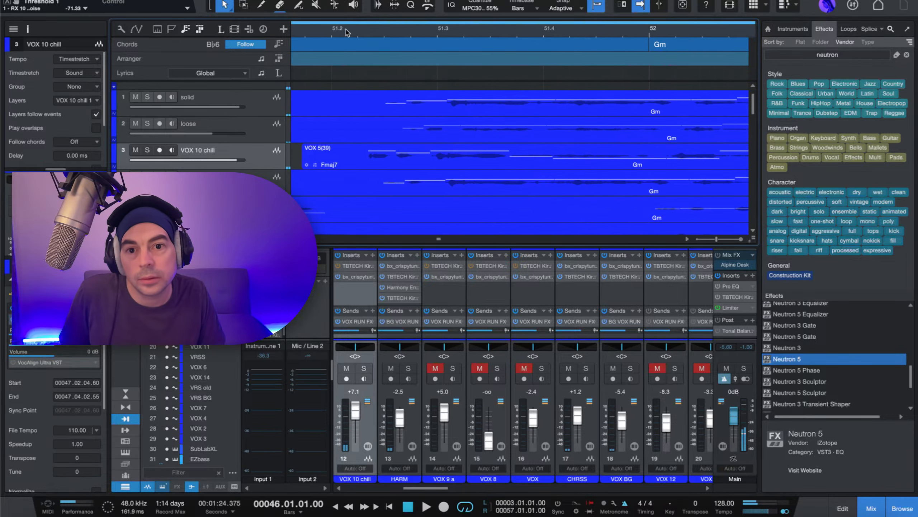
Step: Enlarge the waveform display and split the VOX 10 chill clip at 52.02.04.85, selecting the part before the cut
scroll(346, 32, down, 1)
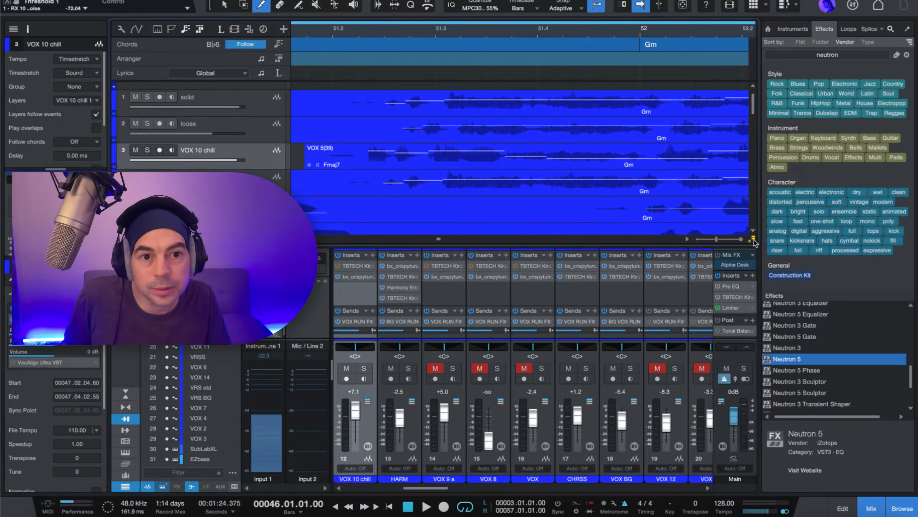
scroll(614, 156, right, 10)
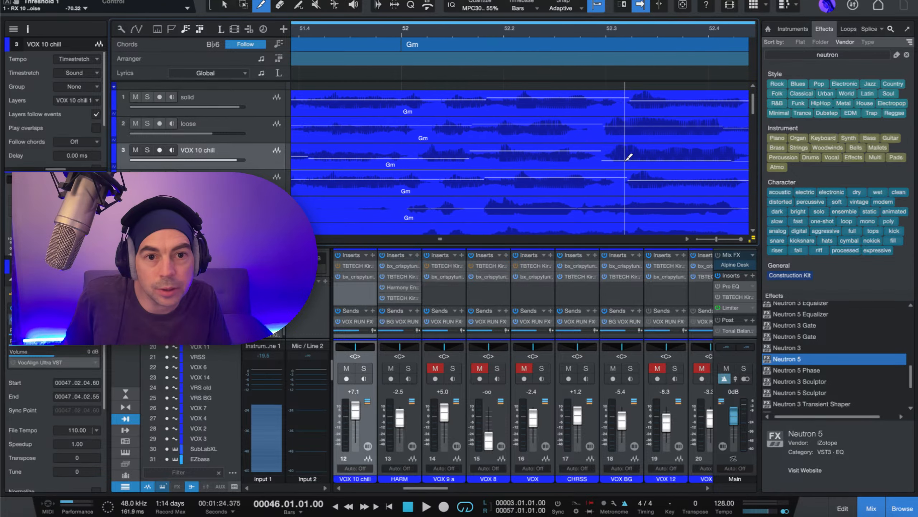
scroll(629, 157, right, 3)
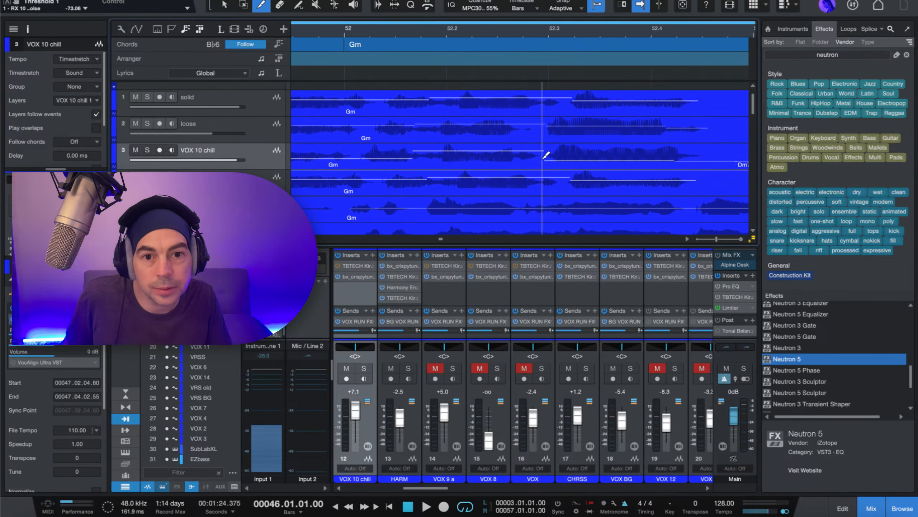
click(548, 154)
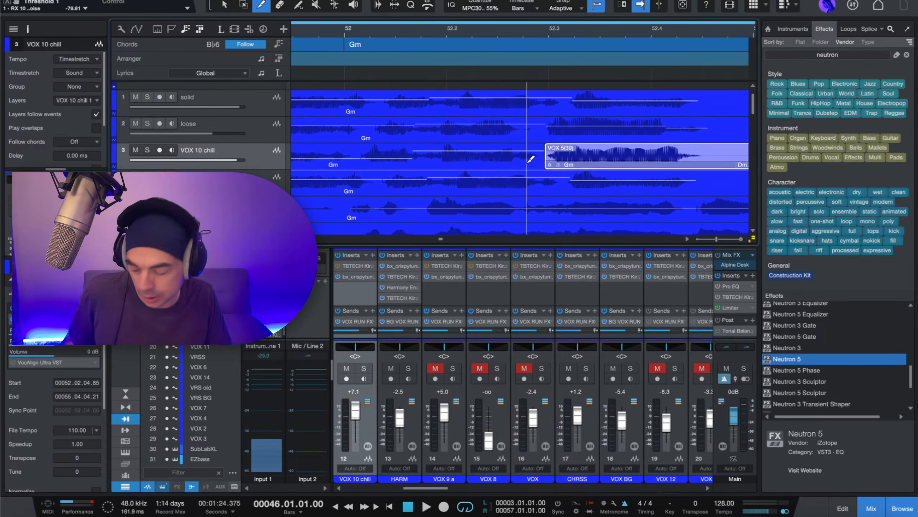
key(1)
click(528, 167)
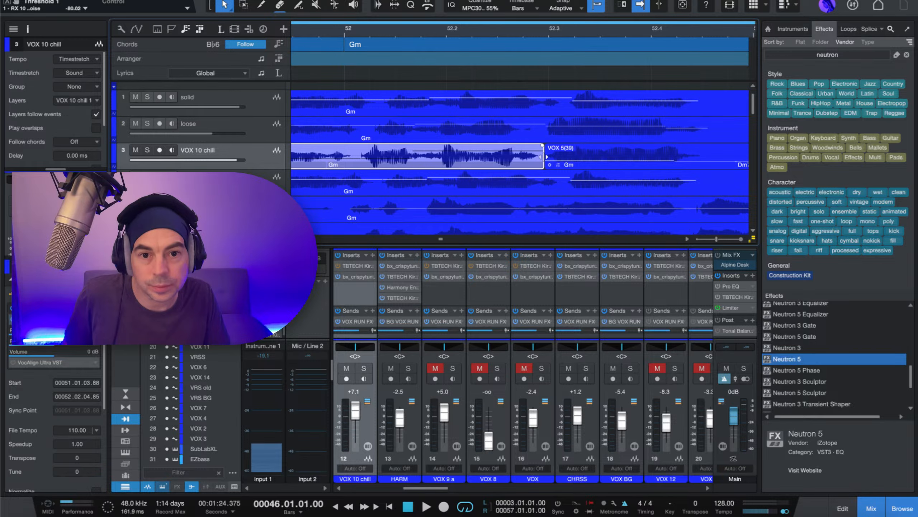
Step: Adjust the meeting edges of the two VOX 10 chill clips around the cut just before 52.3
drag(541, 158, 550, 159)
click(534, 162)
click(551, 159)
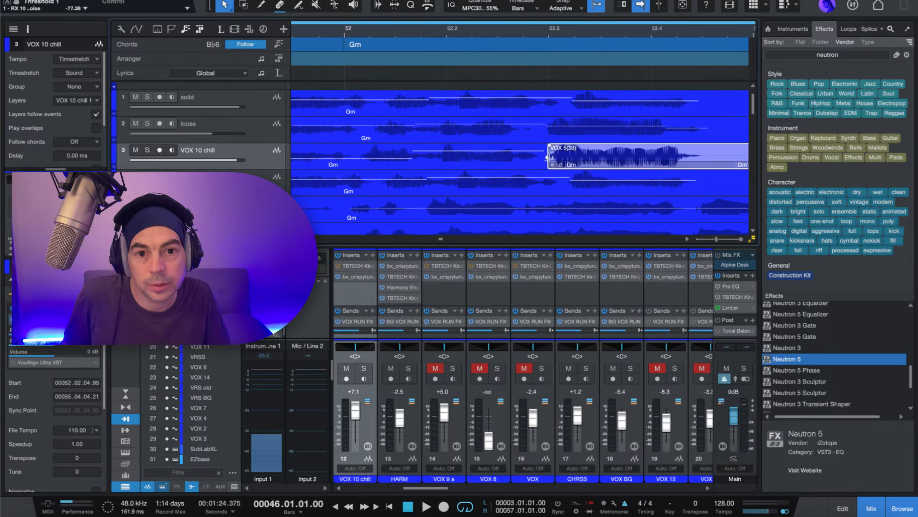
click(510, 164)
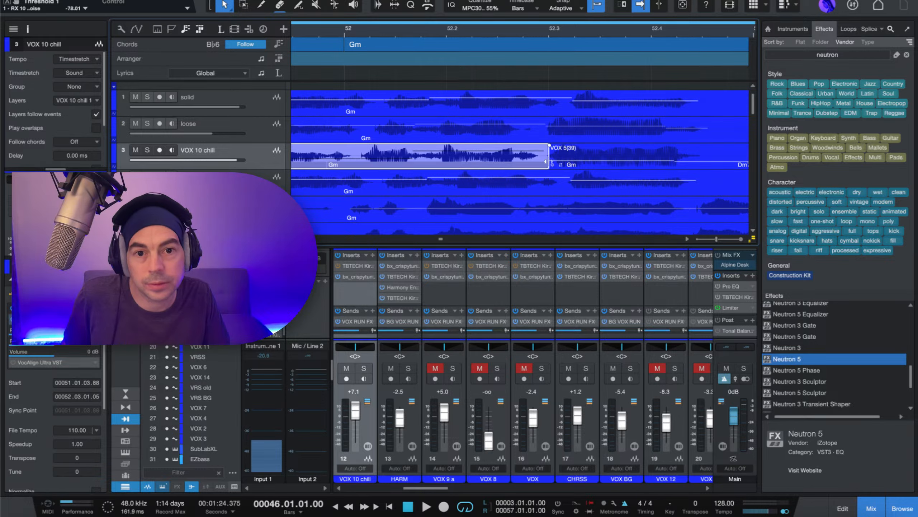
drag(550, 159, 510, 161)
click(526, 166)
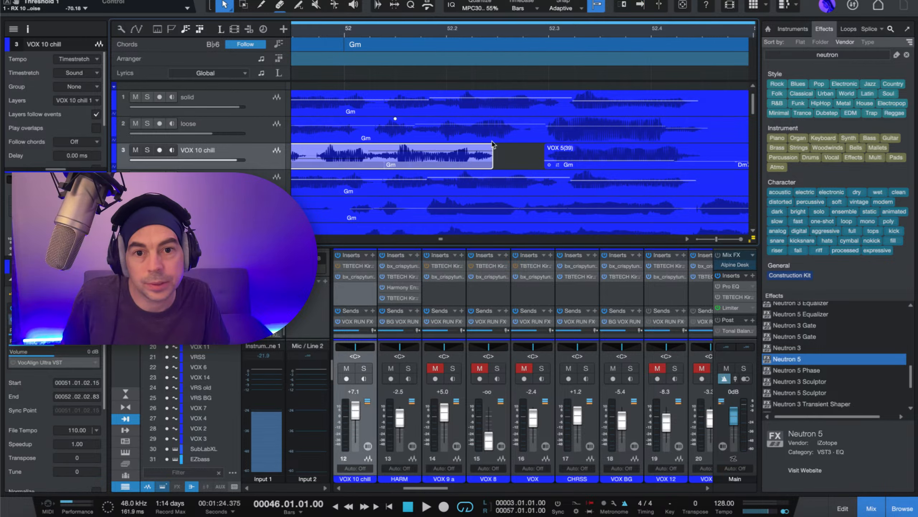
Step: Shift the VOX 10 chill clip before the cut to start at 51.01.04.65 and check its alignment in playback through bar 52
drag(446, 163, 519, 164)
scroll(444, 166, left, 5)
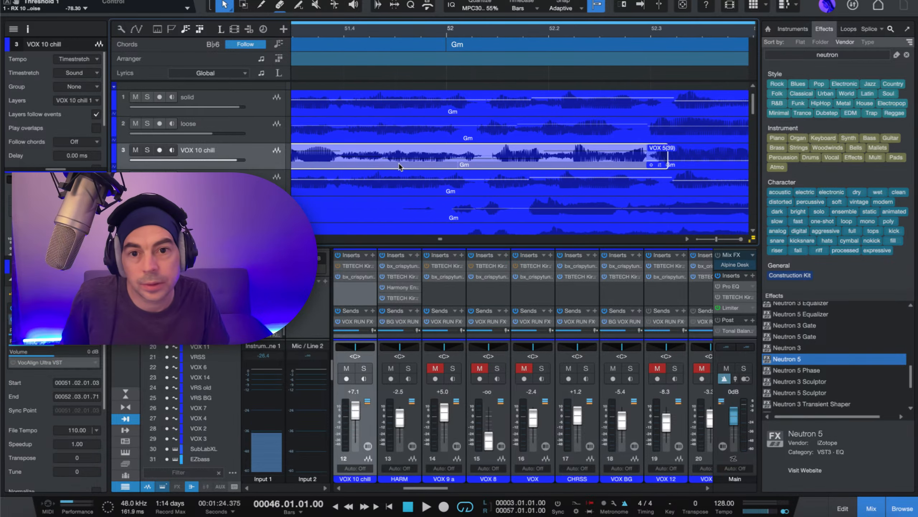
scroll(438, 160, left, 1)
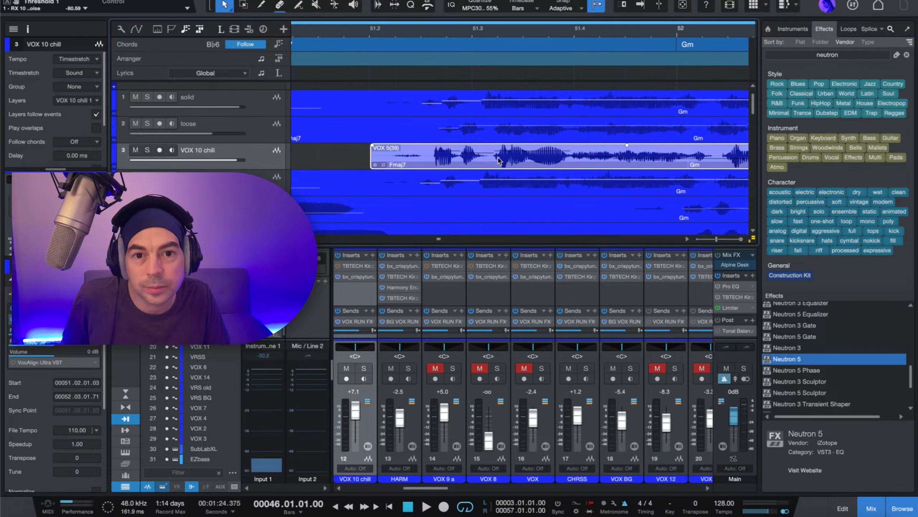
drag(498, 161, 495, 161)
scroll(493, 161, right, 1)
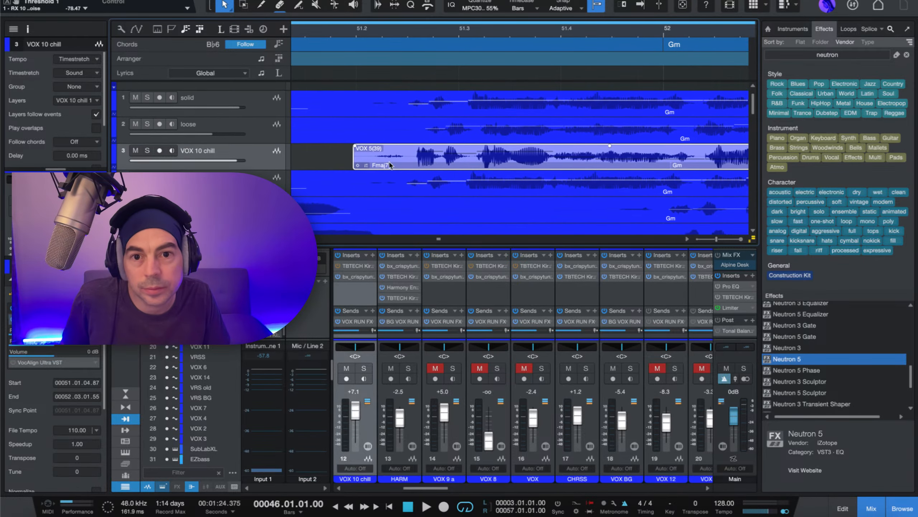
drag(412, 161, 408, 164)
scroll(417, 161, right, 1)
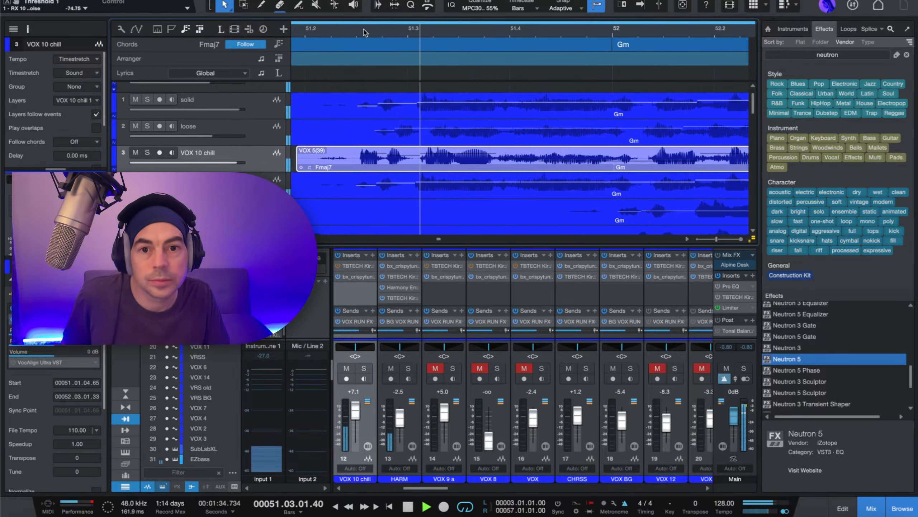
key(f)
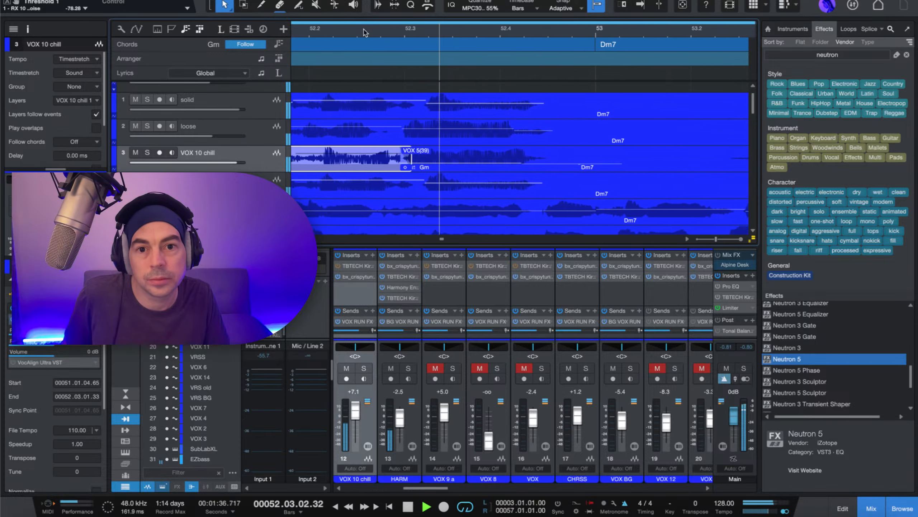
Step: Trim the end of the earlier VOX 10 chill clip to 52.03.01.05 and check the join in playback
key(space)
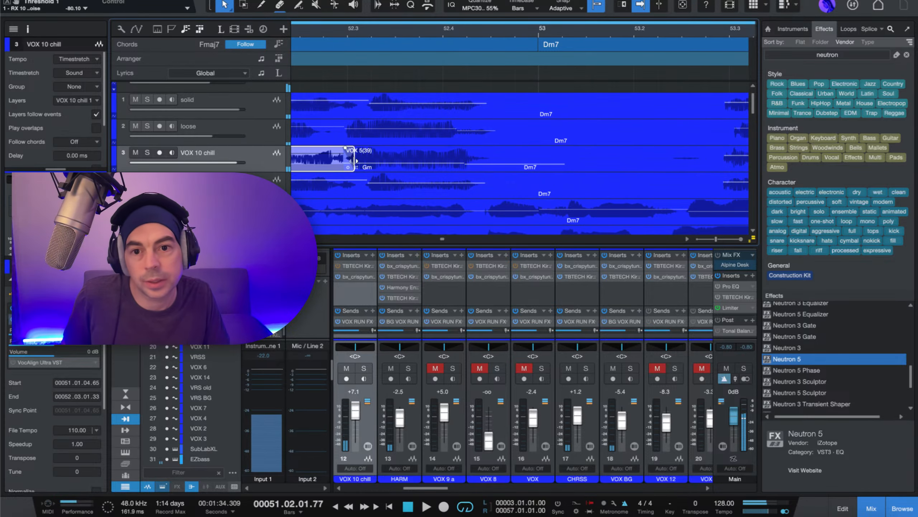
drag(358, 159, 341, 159)
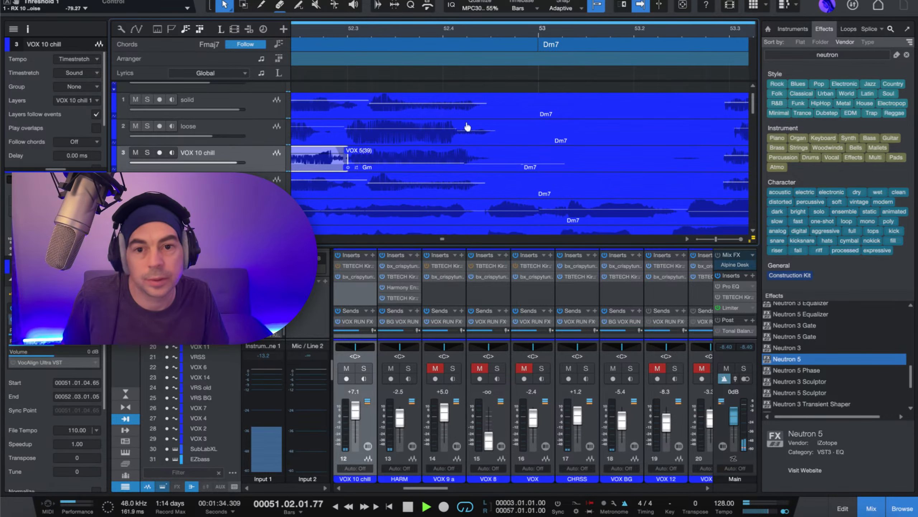
key(w)
key(space)
drag(718, 30, 547, 30)
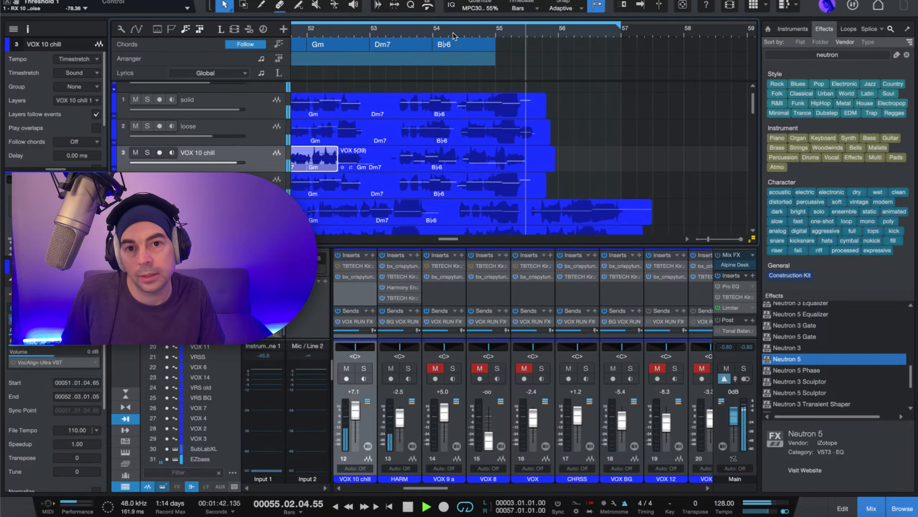
Step: Shorten the loose clip in the final chorus to end at 55.03.03.77 and restart playback
key(space)
click(526, 135)
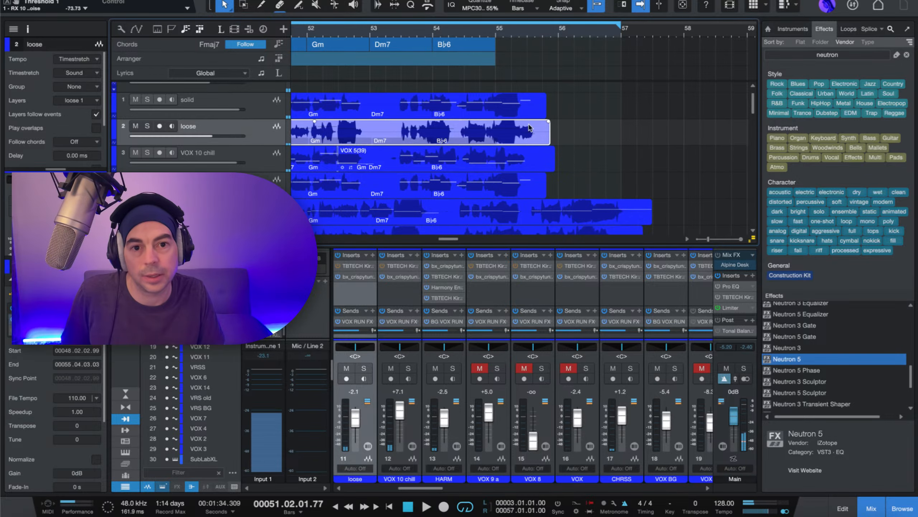
drag(550, 135, 505, 131)
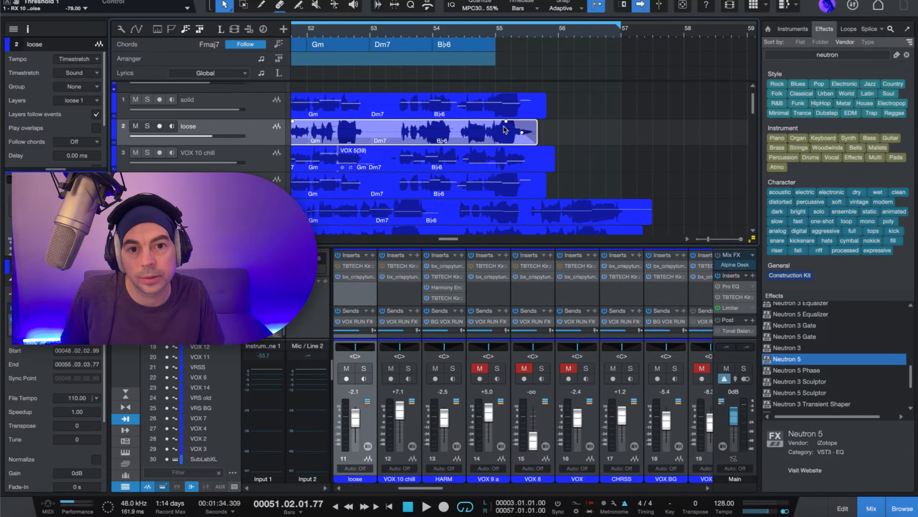
key(space)
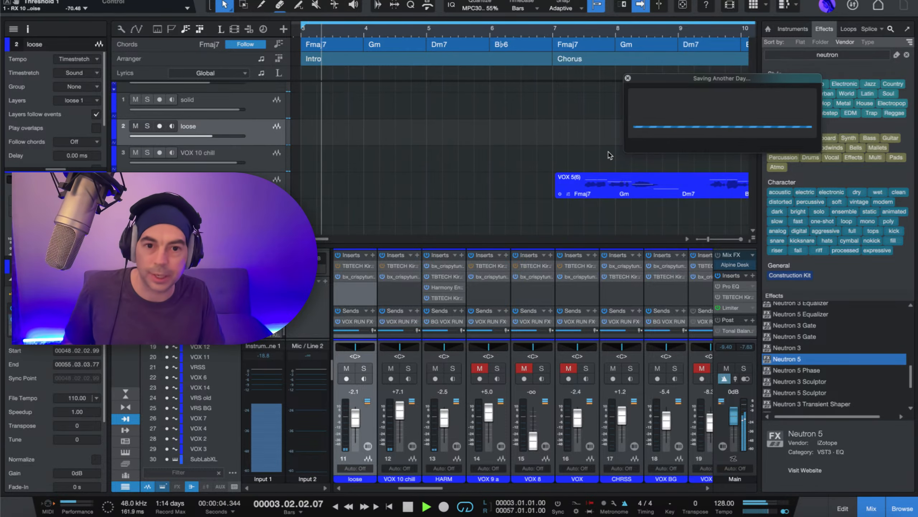
Step: Stop playback and select the EZbass track below the vocal tracks so that its mixer channel is shown
key(space)
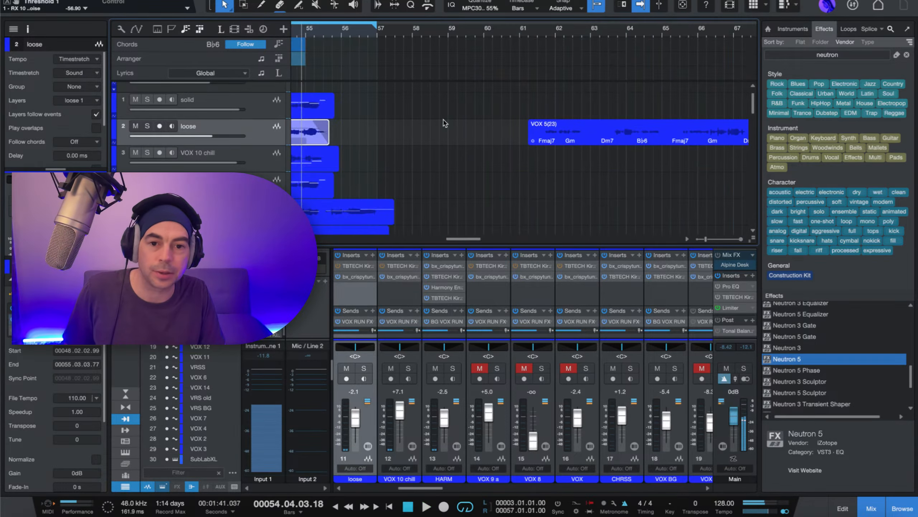
scroll(445, 121, down, 3)
scroll(444, 123, left, 15)
scroll(469, 144, up, 5)
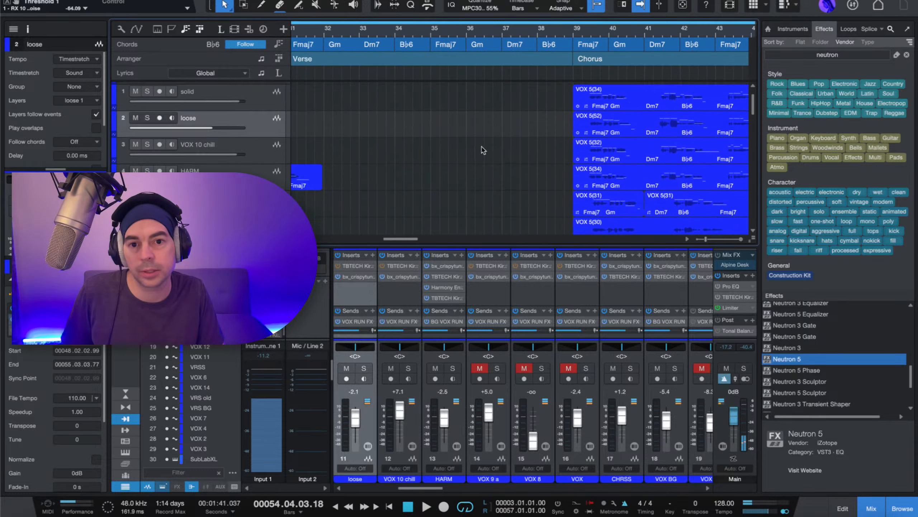
scroll(482, 150, down, 10)
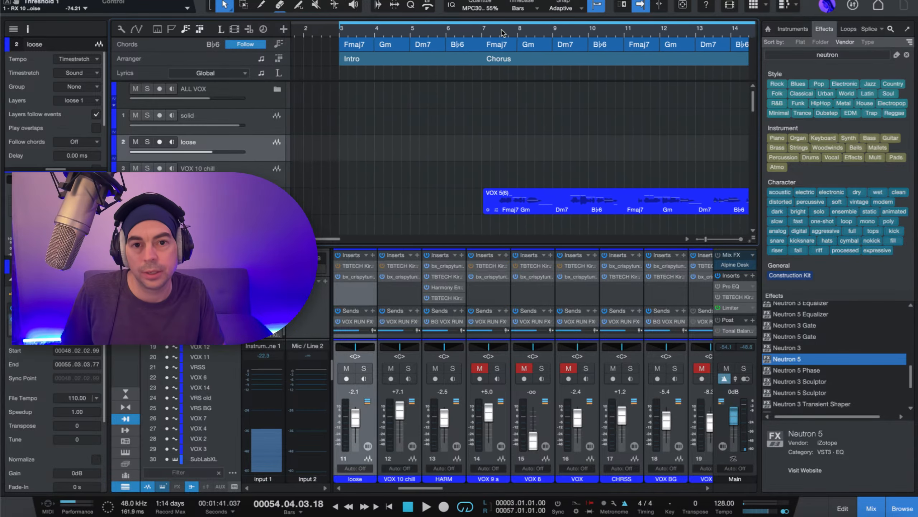
scroll(407, 125, down, 2)
scroll(407, 125, down, 7)
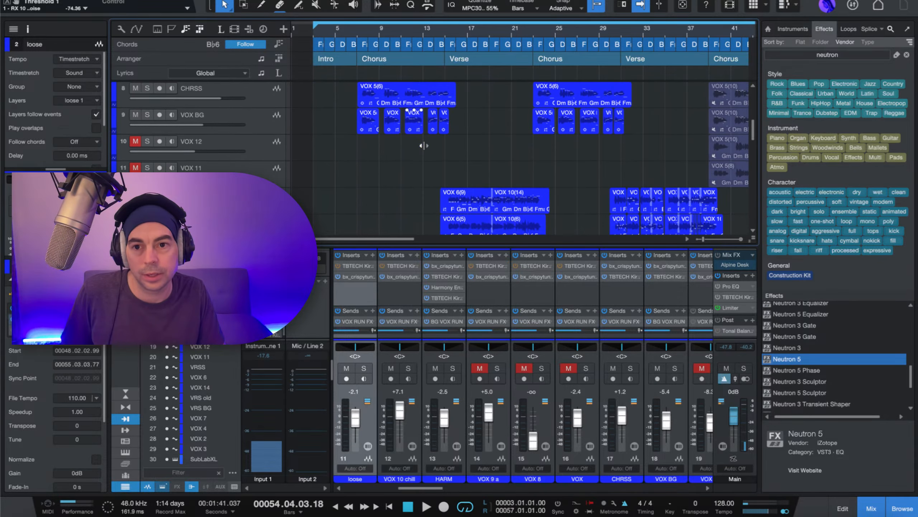
scroll(403, 170, down, 11)
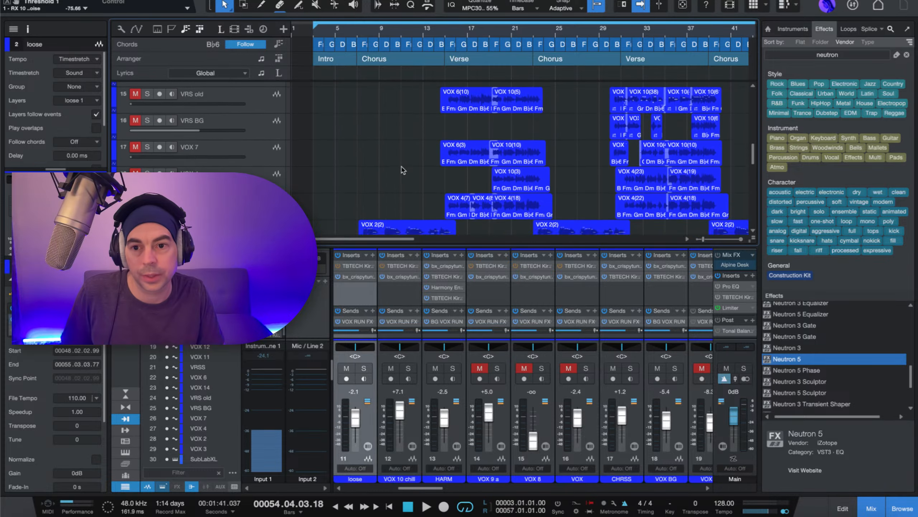
scroll(402, 167, up, 2)
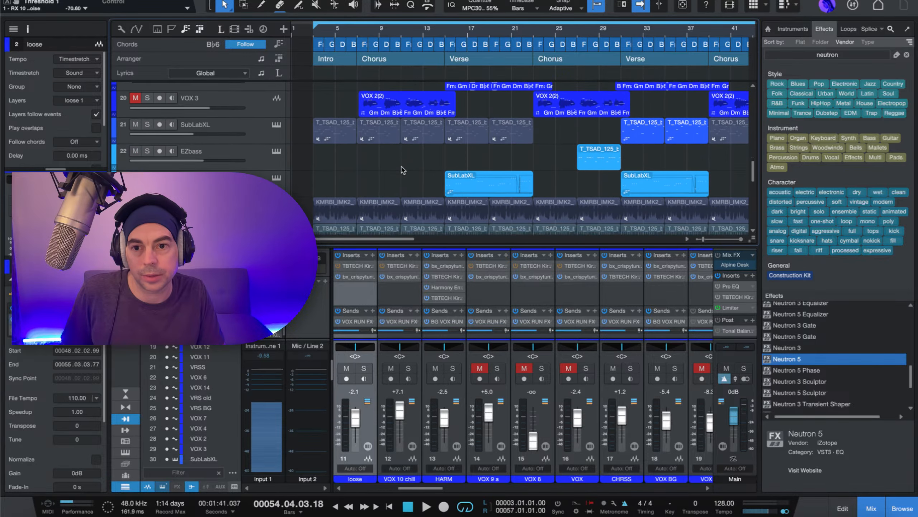
click(252, 159)
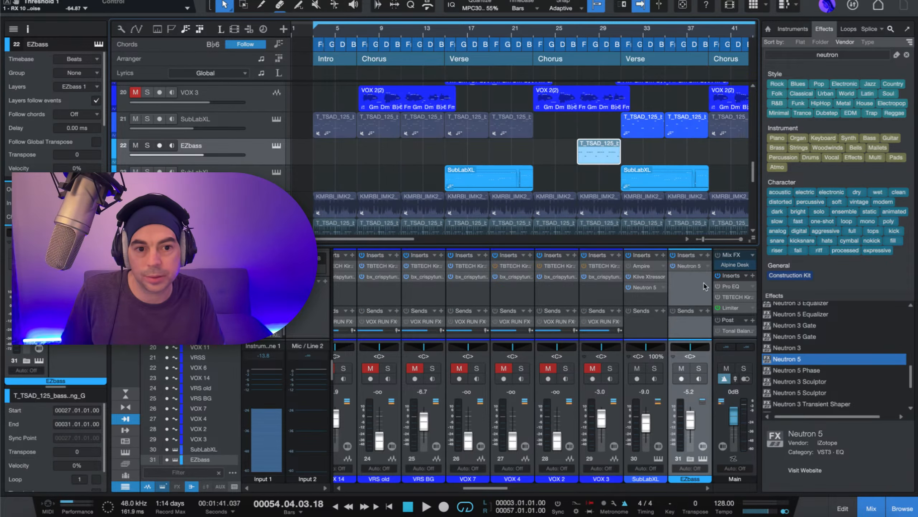
Step: Select the SubLabXL and EZbass channels together and route them to a new bus named BASSES
scroll(377, 214, down, 1)
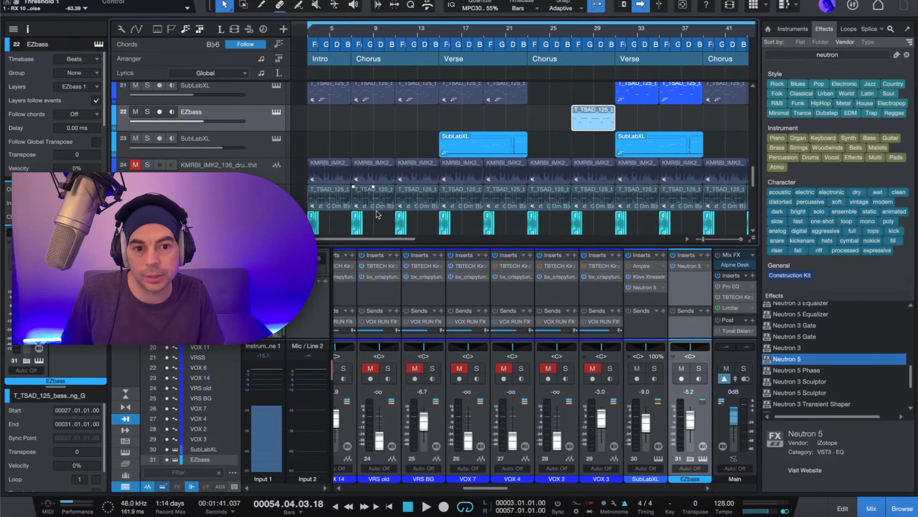
scroll(605, 299, right, 3)
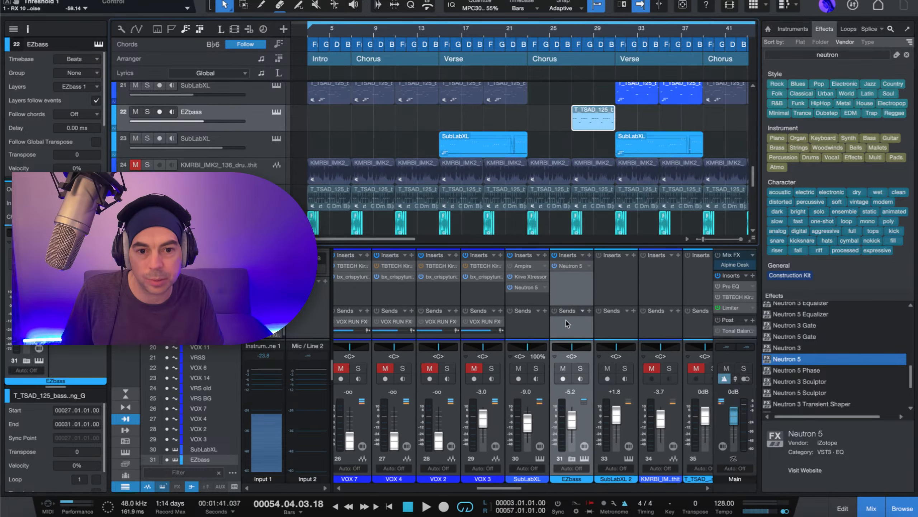
click(534, 330)
shift+click(568, 328)
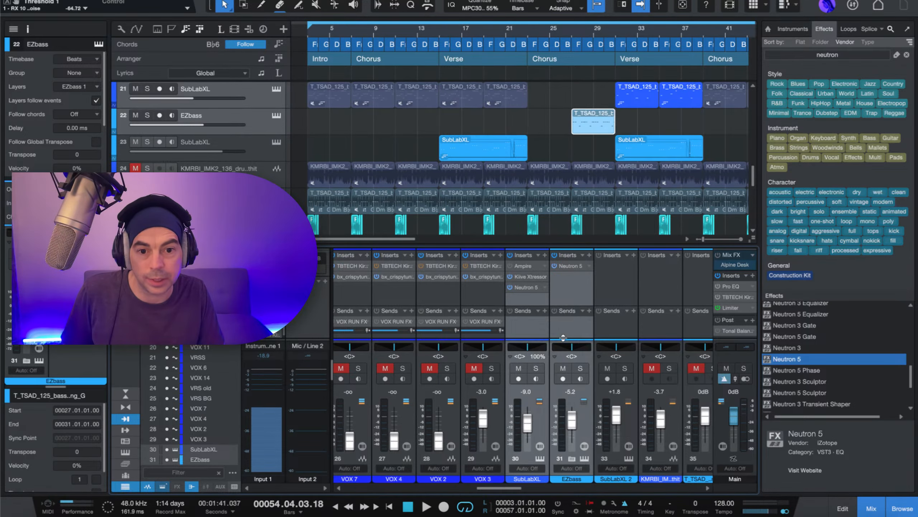
drag(563, 337, 566, 313)
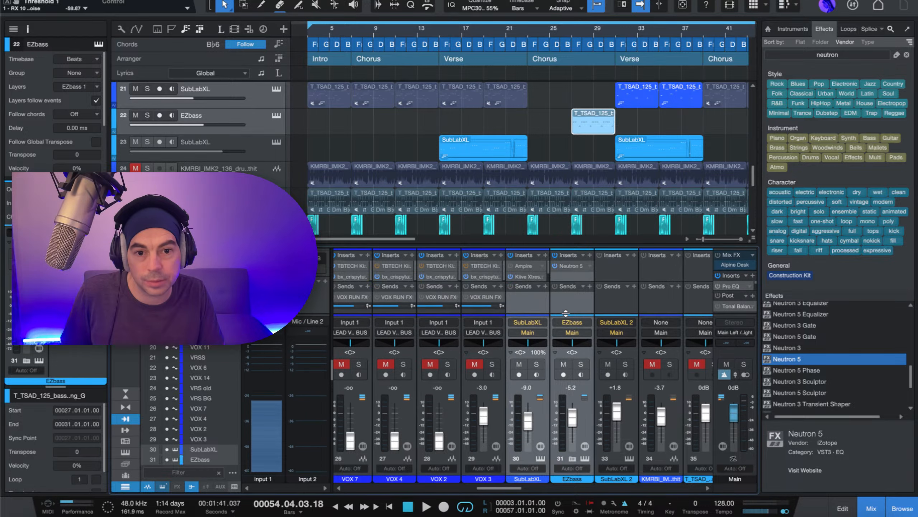
right_click(570, 301)
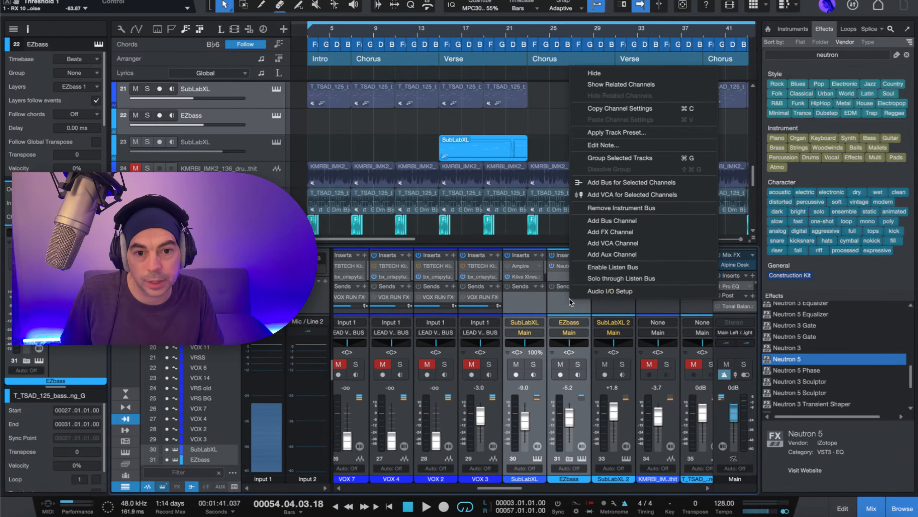
click(701, 188)
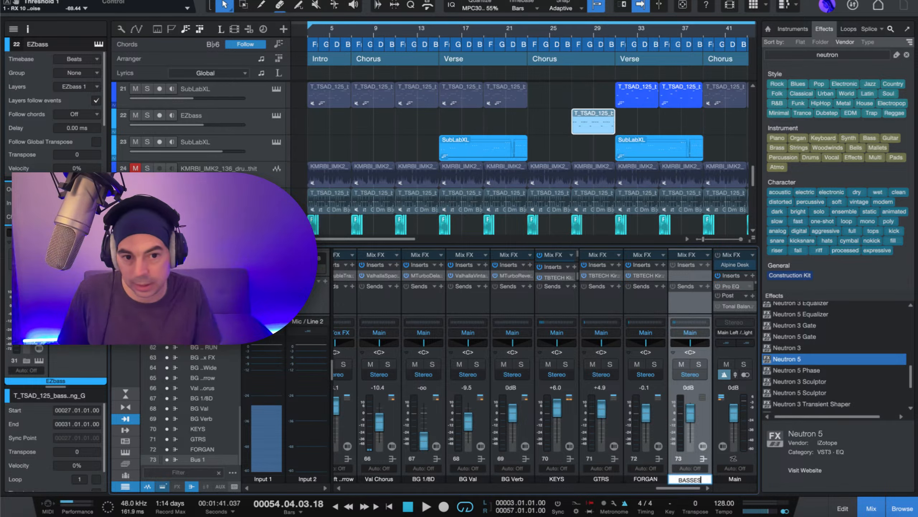
Step: Play the song from bar 9 while examining the instrument tracks below the basses
click(377, 30)
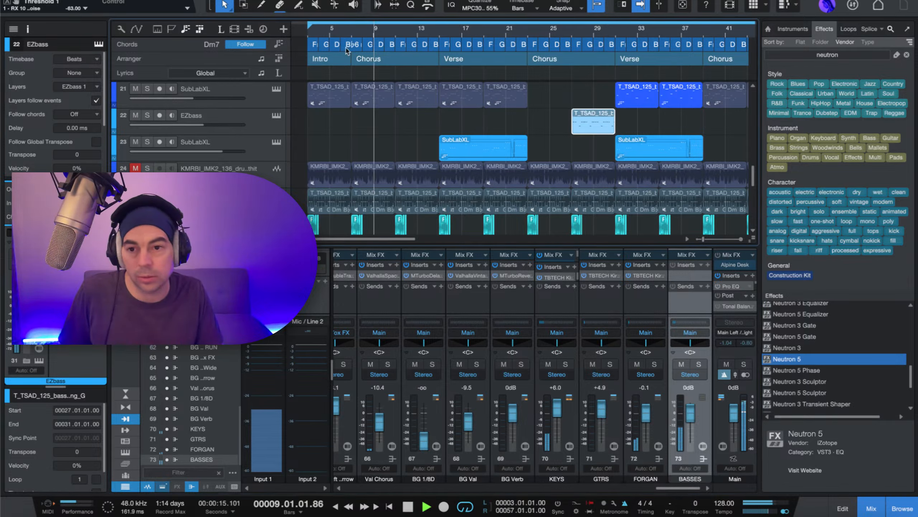
scroll(528, 159, down, 4)
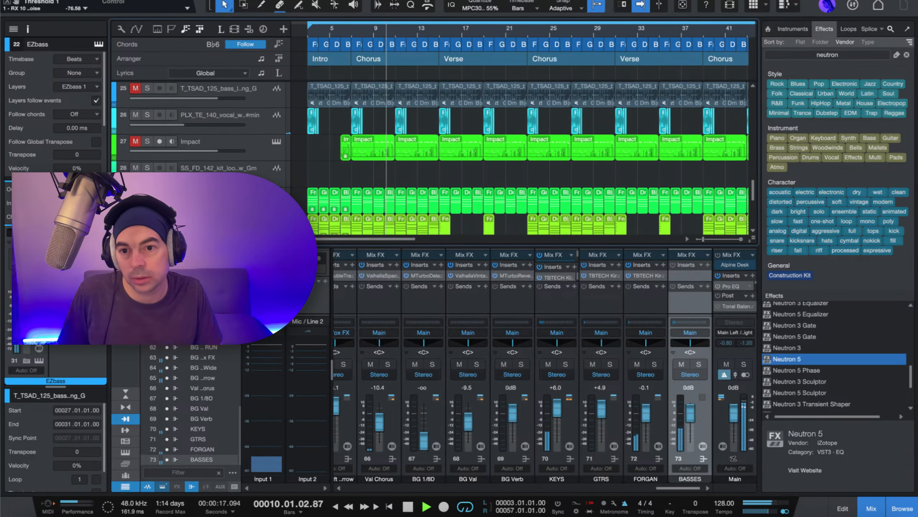
scroll(527, 159, down, 2)
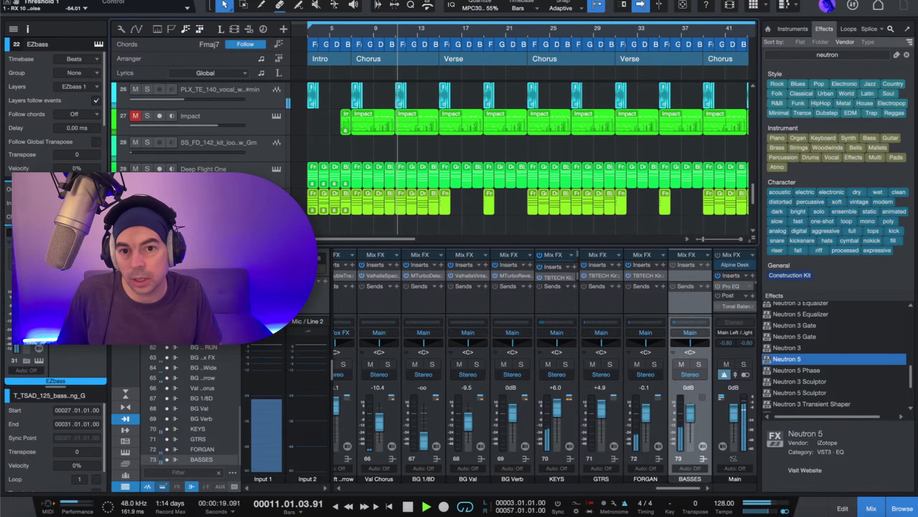
scroll(258, 153, down, 2)
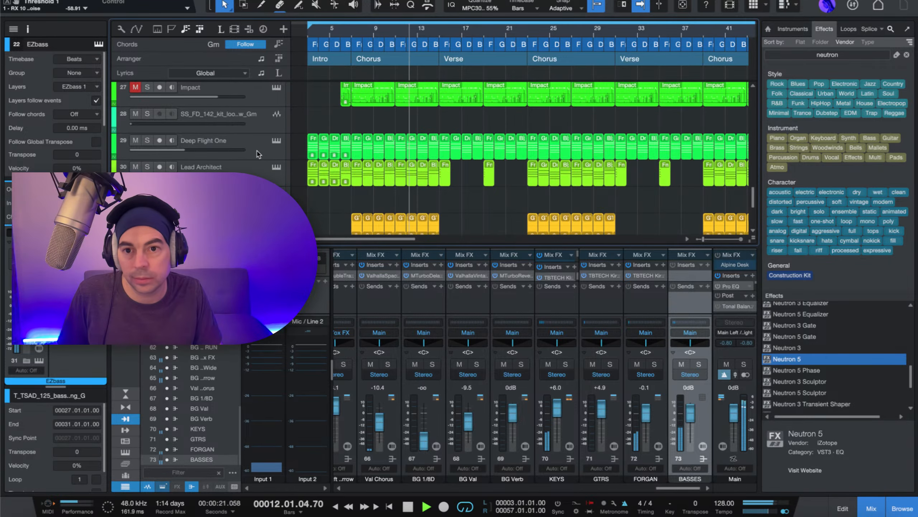
Step: Select the Deep Flight One track, stop playback and solo its mixer channel
click(258, 154)
key(space)
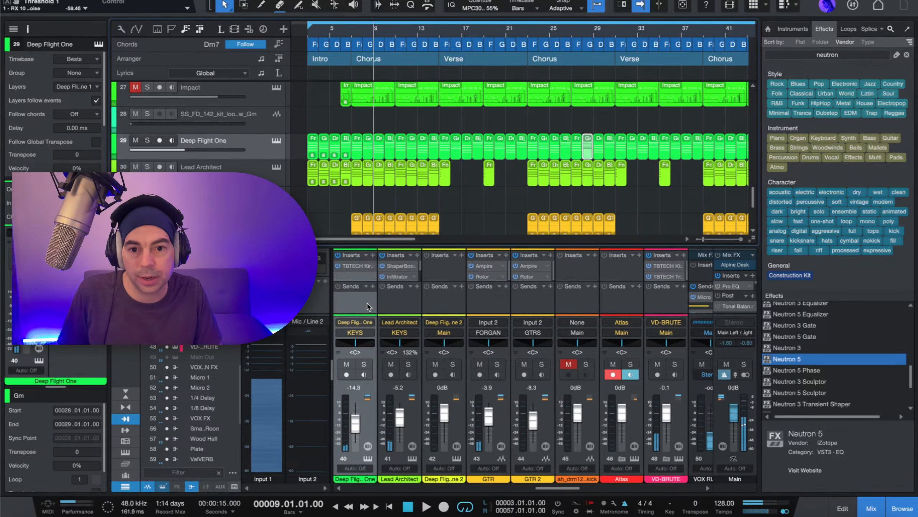
scroll(367, 306, right, 5)
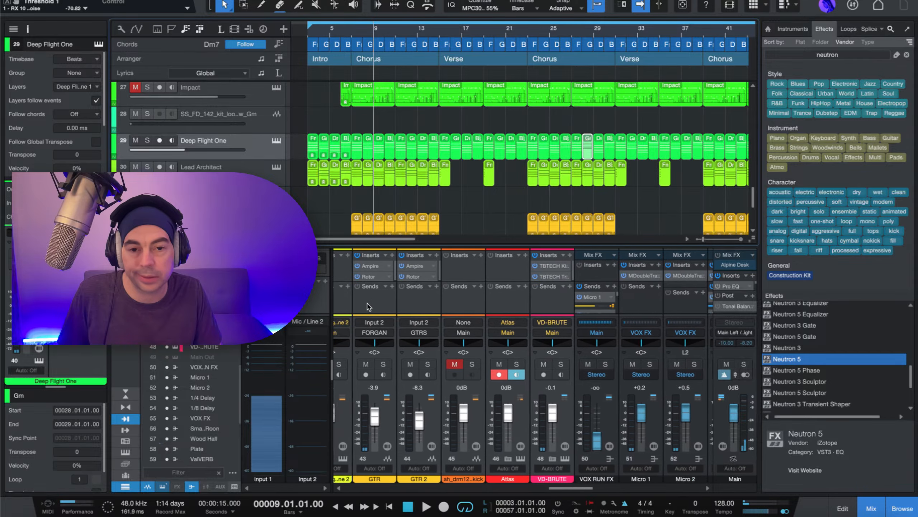
scroll(367, 307, left, 8)
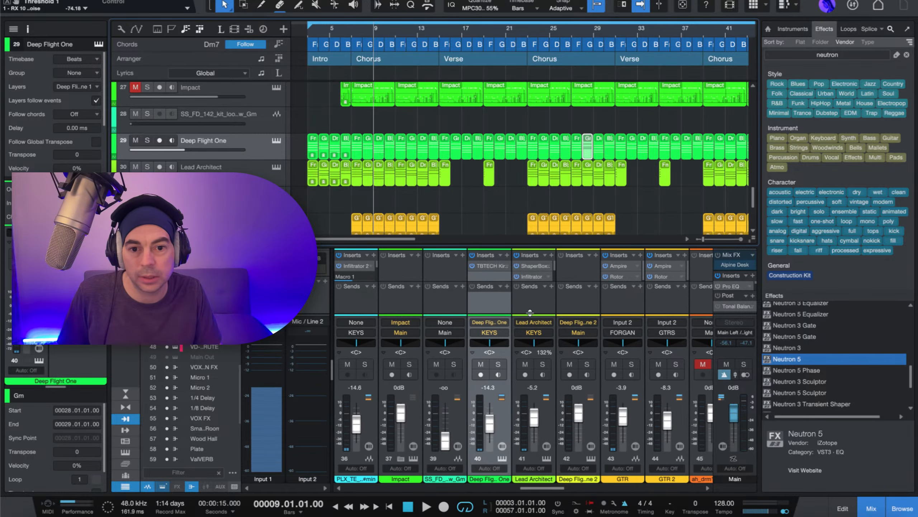
click(499, 364)
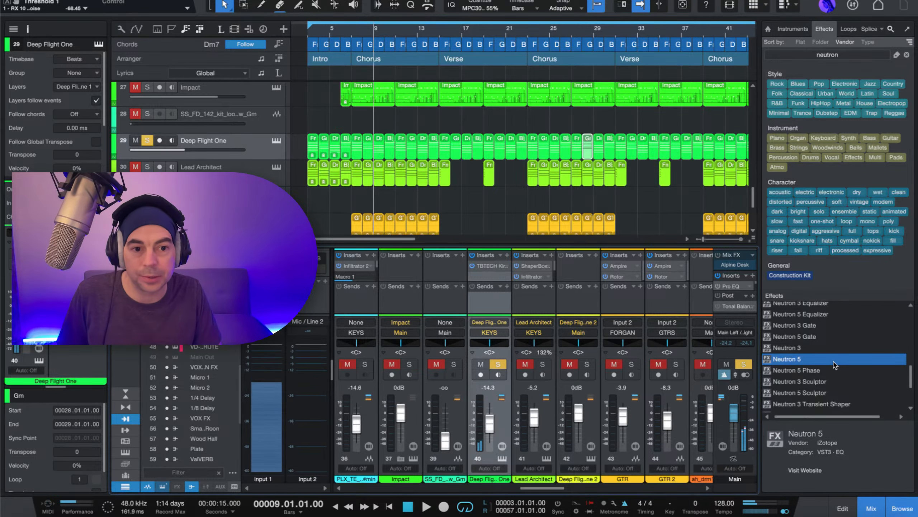
Step: Insert Neutron 5 on the Deep Flight One channel and have its assistant analyse the soloed playback
drag(837, 360, 481, 276)
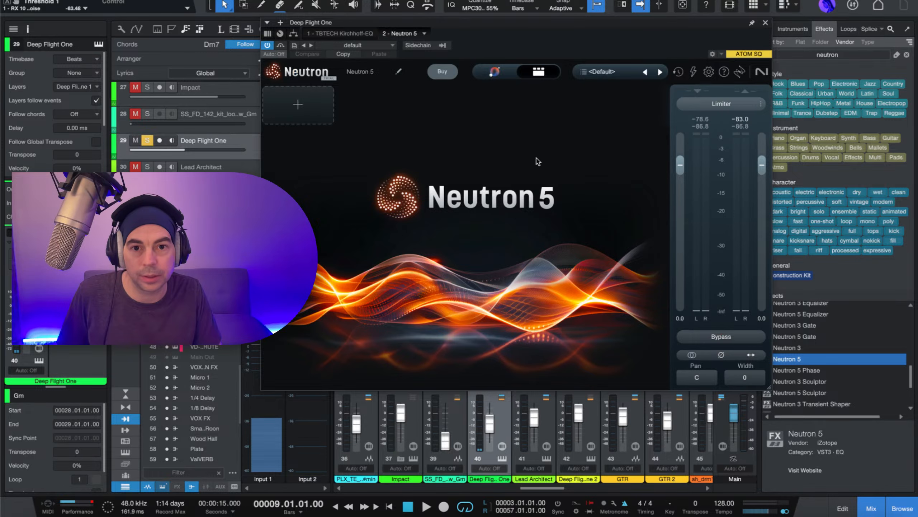
click(495, 70)
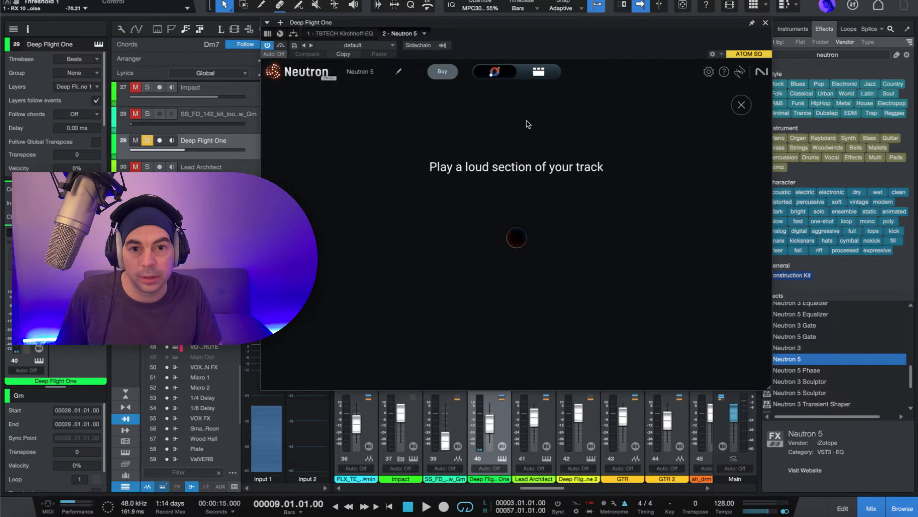
key(space)
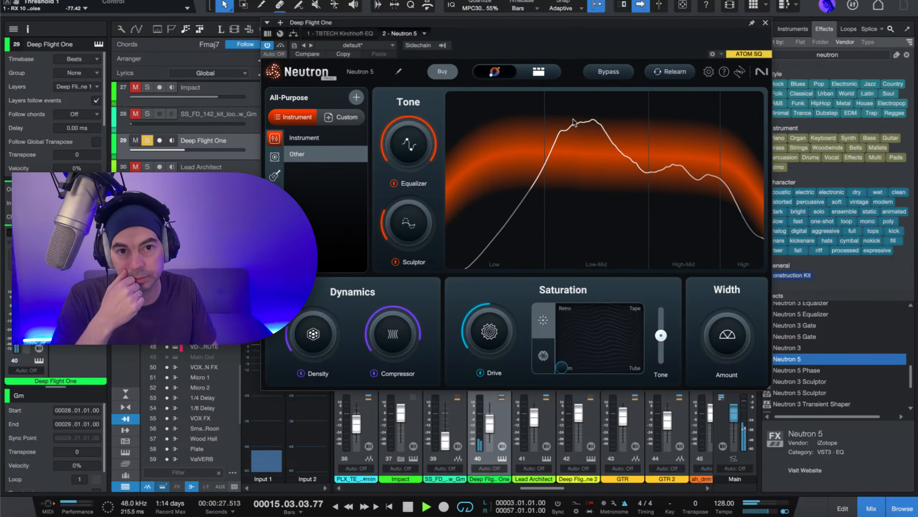
Step: Show Neutron's individual modules and restrict the Sculptor to frequencies above 309 Hz
click(539, 73)
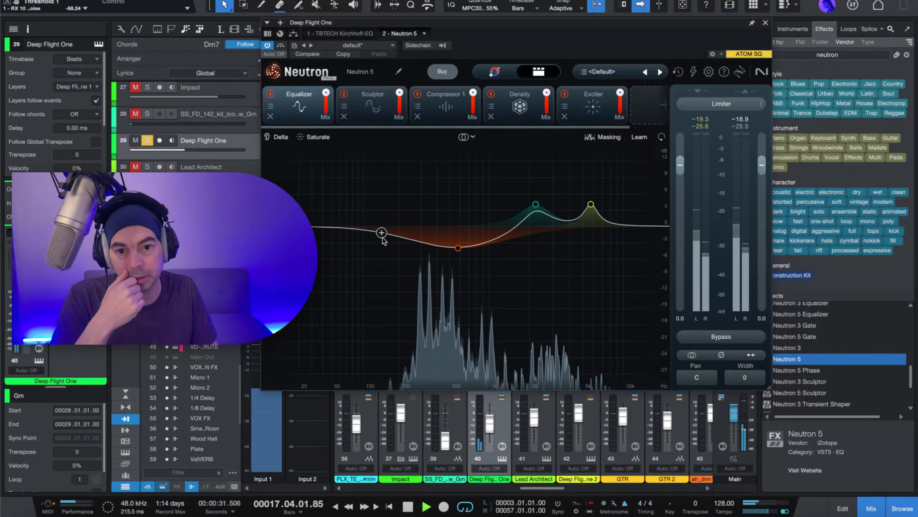
click(386, 106)
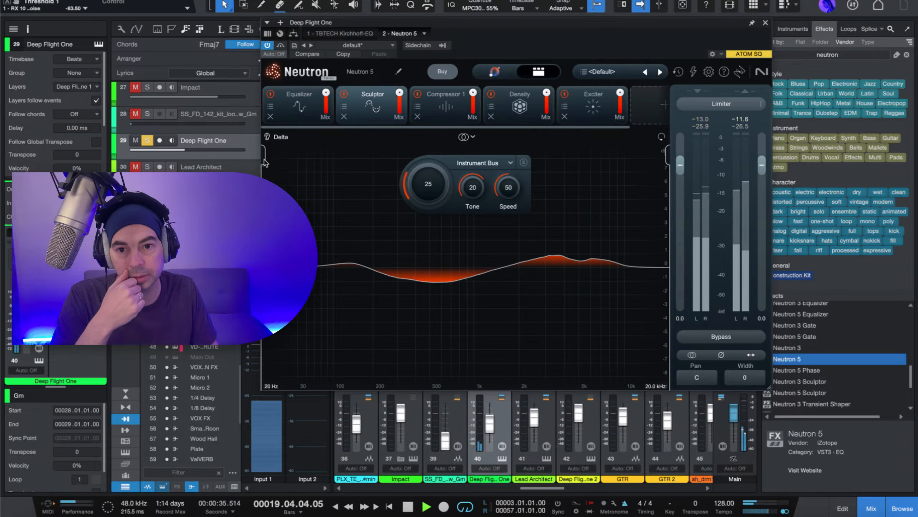
drag(268, 163, 403, 163)
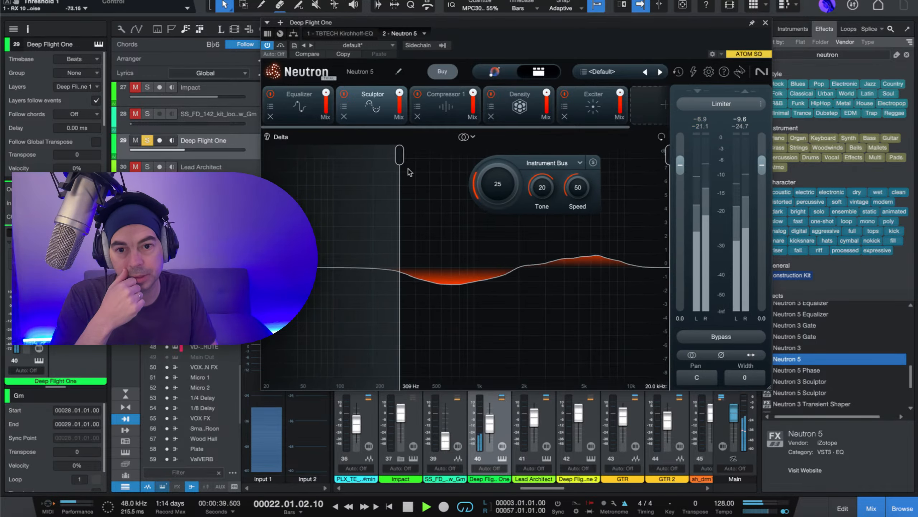
Step: Examine the Compressor 1, Density and Exciter modules set up by Neutron for Deep Flight One
click(447, 103)
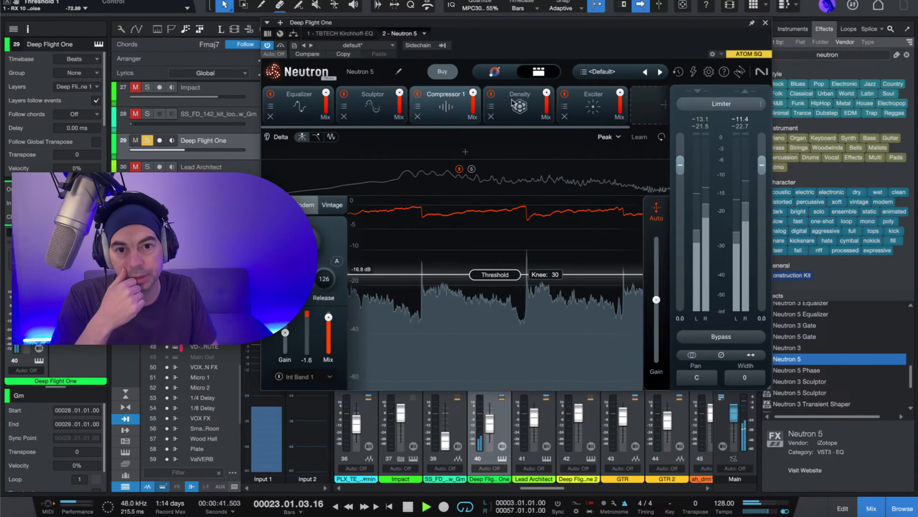
click(519, 103)
click(593, 103)
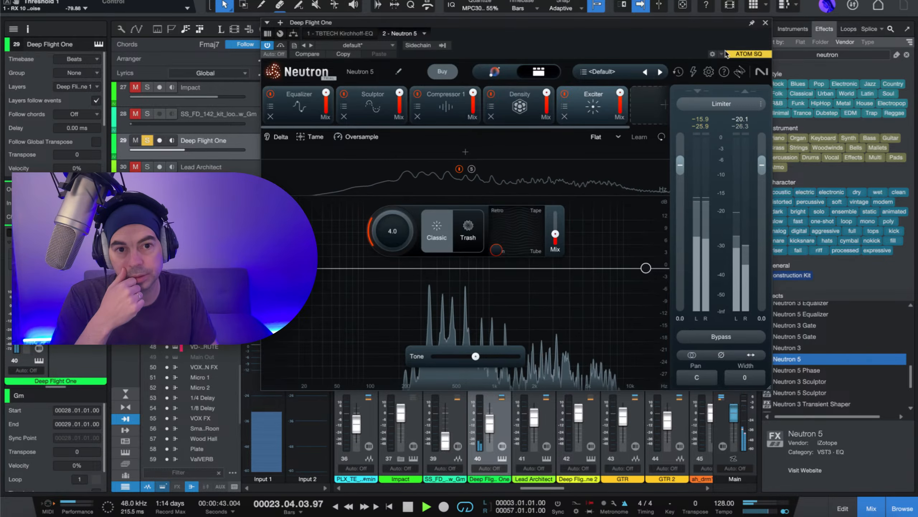
Step: Close the Neutron window, unsolo Deep Flight One and enlarge the mixer to show more insert slots
click(766, 23)
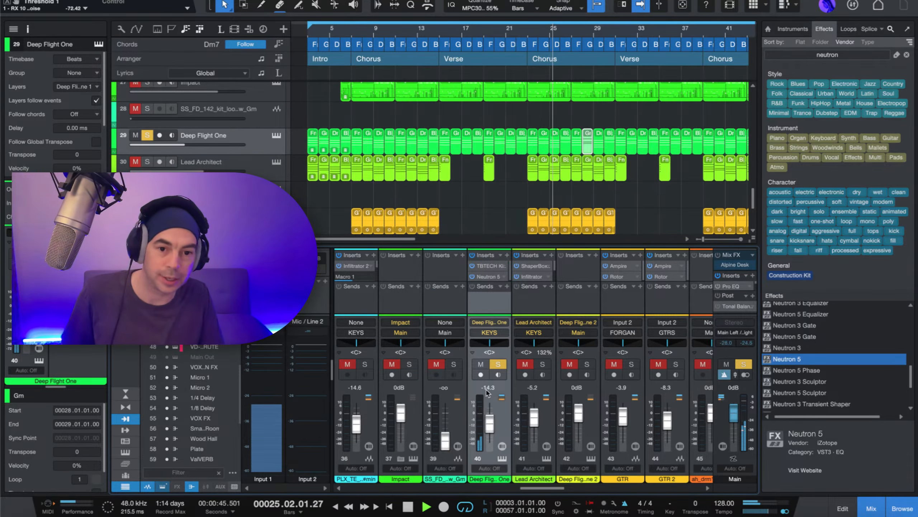
click(498, 364)
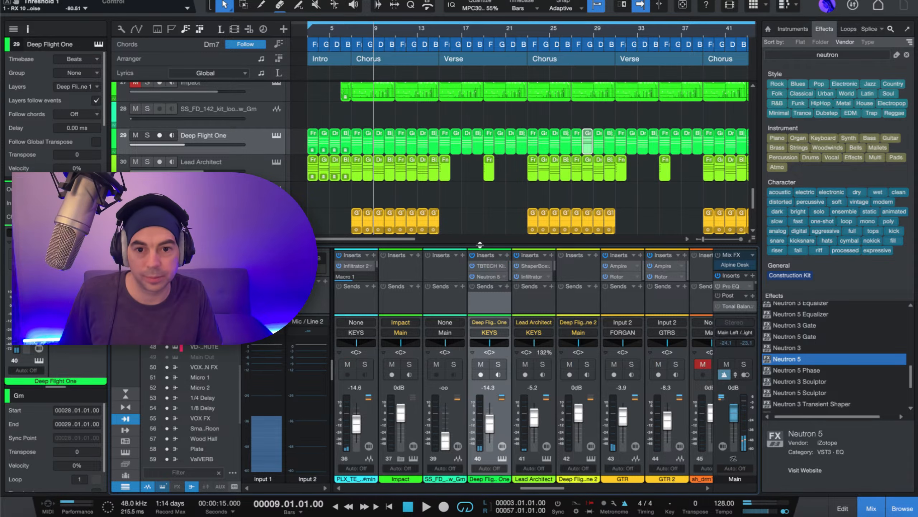
drag(480, 245, 480, 214)
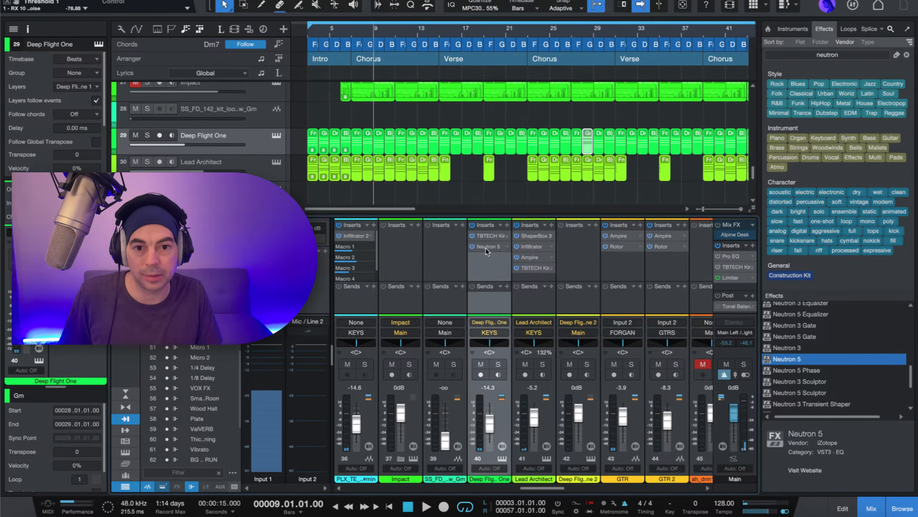
Step: Compare the soloed Deep Flight One playback with Neutron 5 bypassed and active, and unsolo the channel when done
click(487, 248)
key(space)
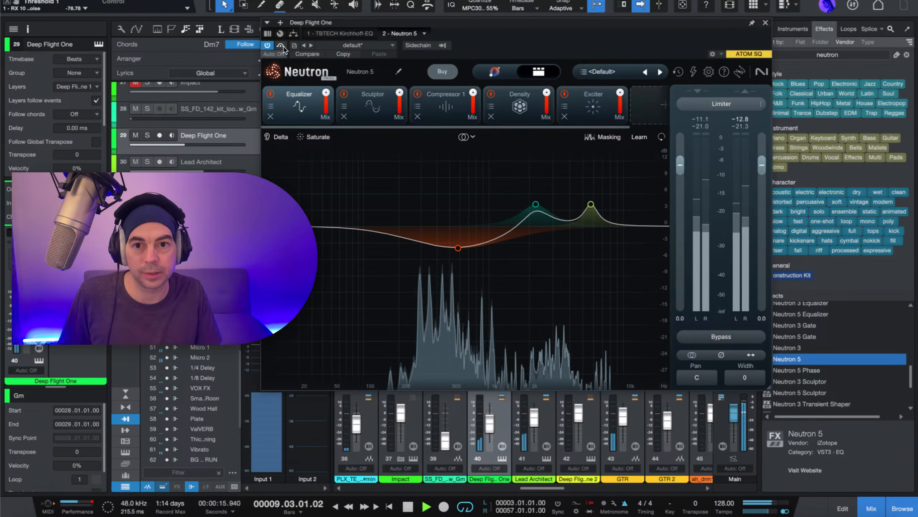
key(space)
drag(603, 22, 872, 62)
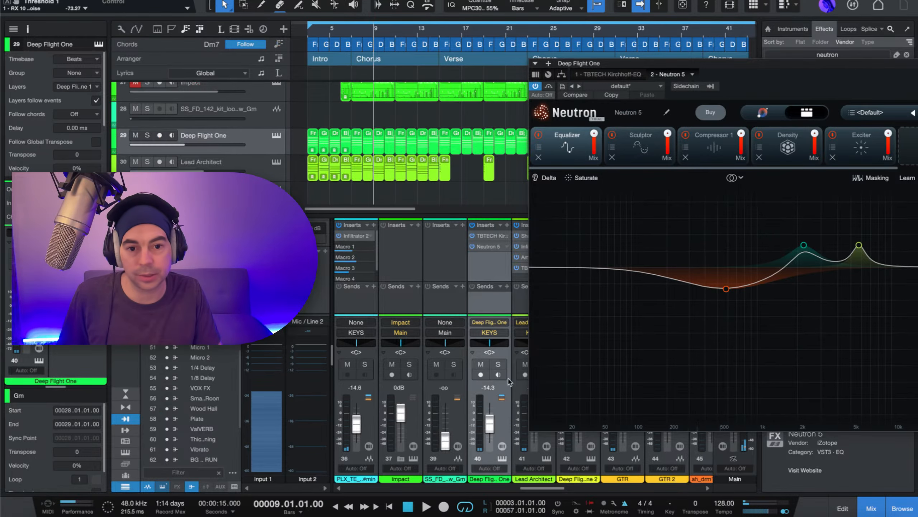
click(498, 364)
key(space)
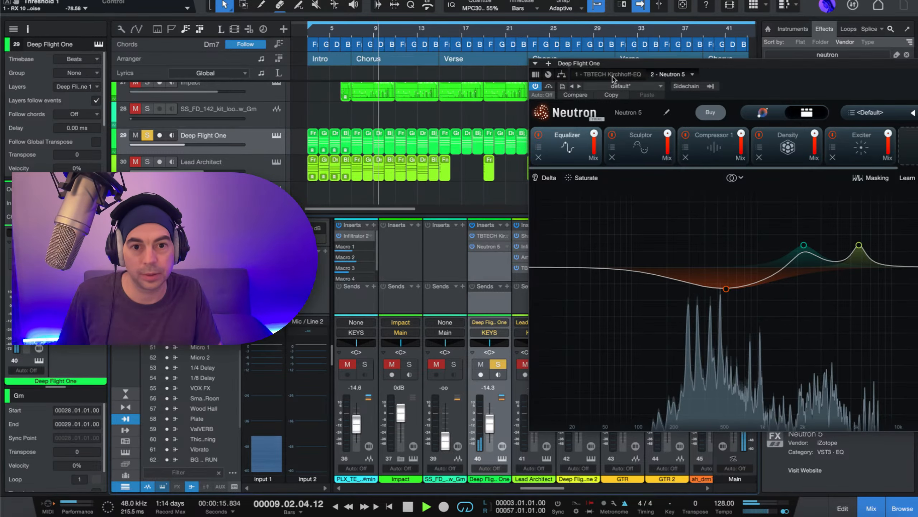
click(549, 87)
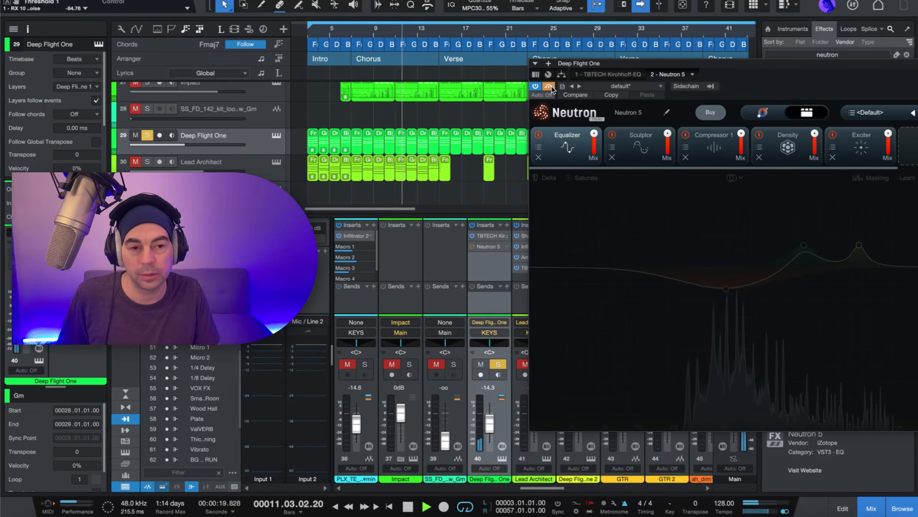
click(550, 87)
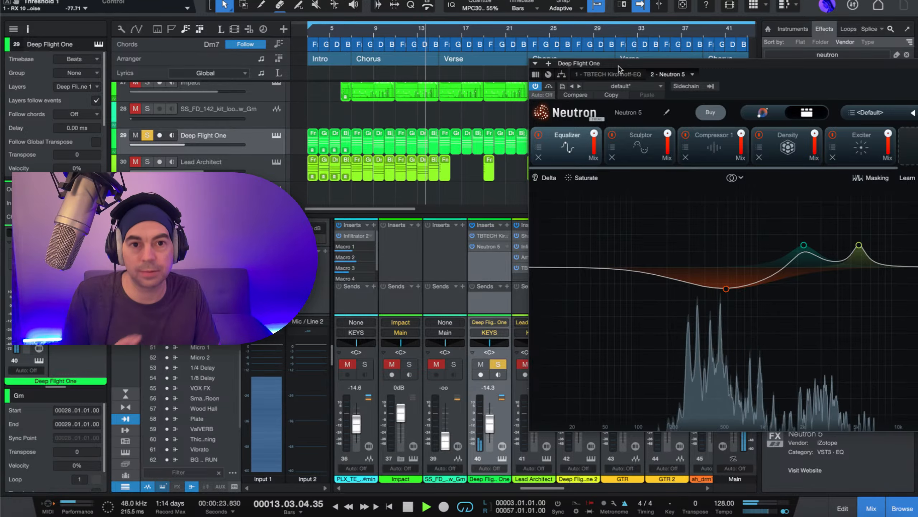
drag(620, 64, 248, 39)
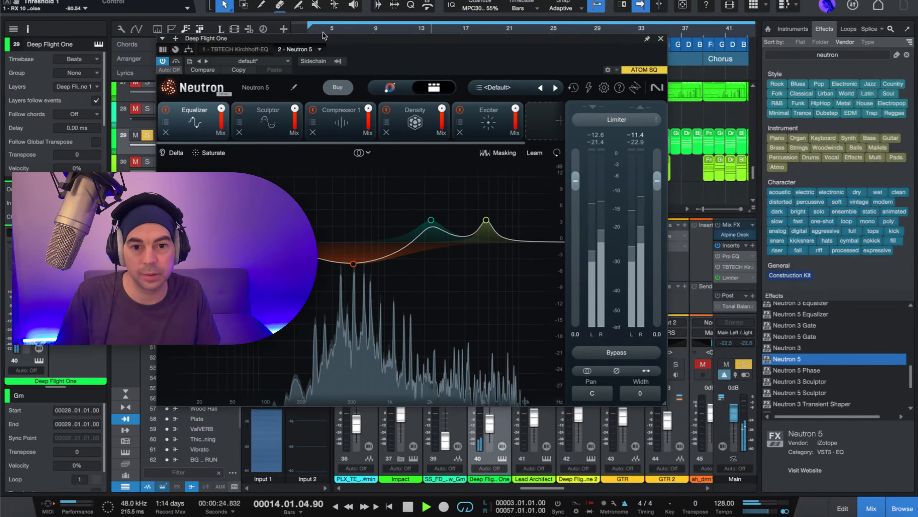
click(661, 39)
key(space)
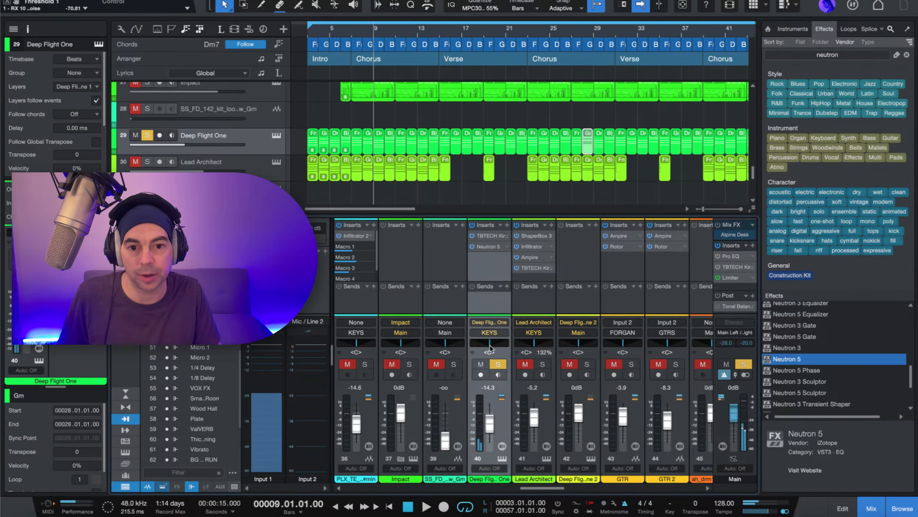
click(497, 364)
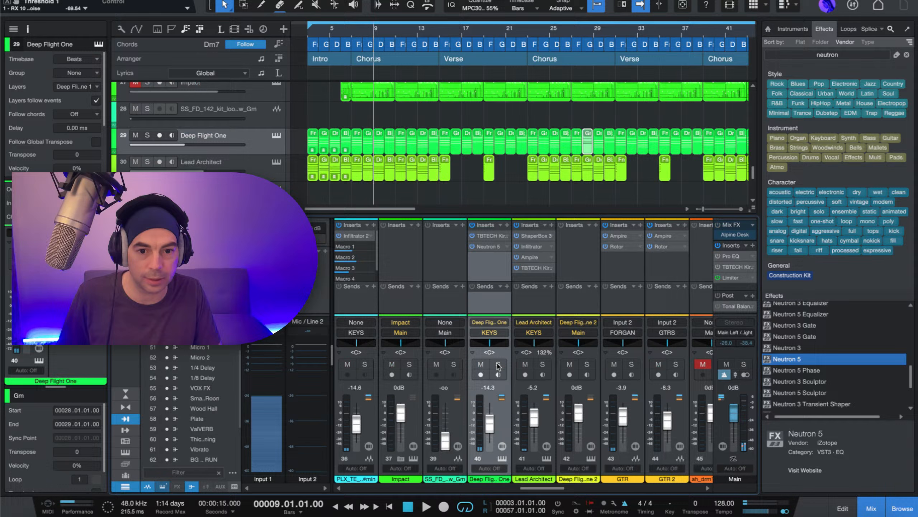
Step: Solo the Lead Architect channel, insert Neutron 5 on it and have its assistant analyse the playback
click(530, 307)
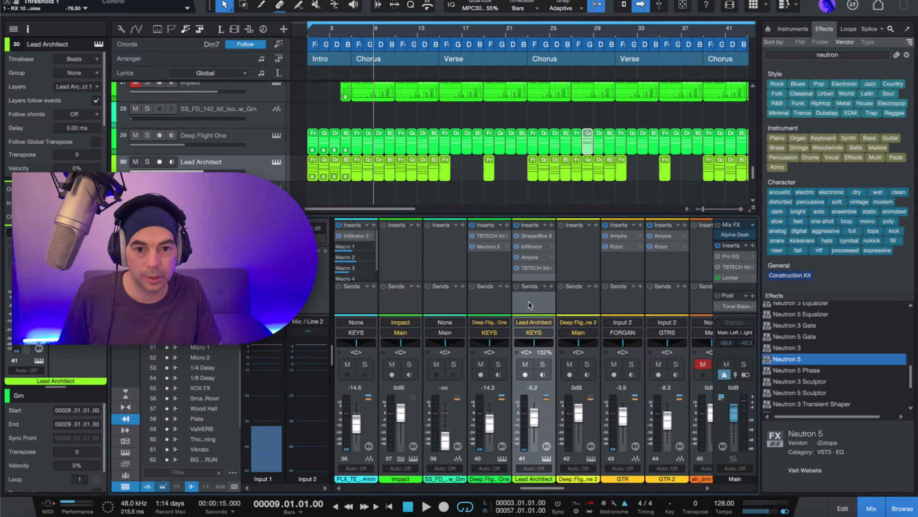
click(543, 364)
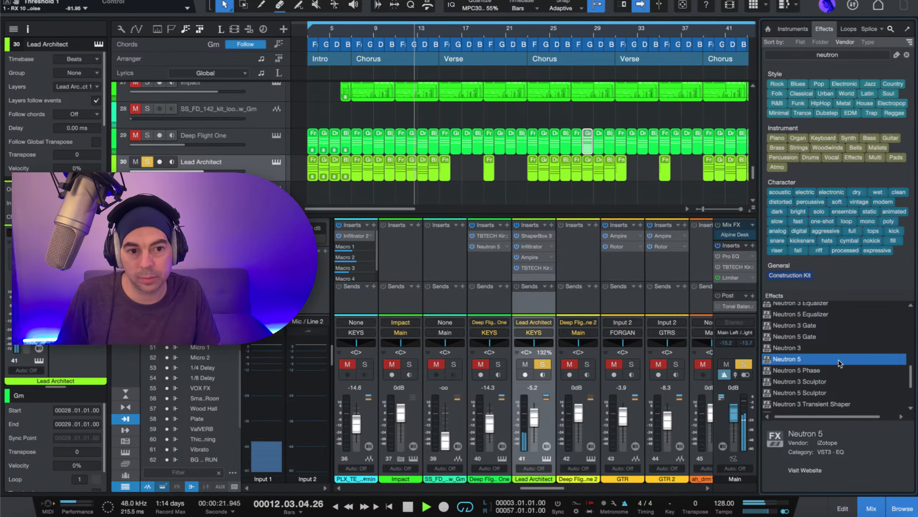
drag(839, 362, 530, 279)
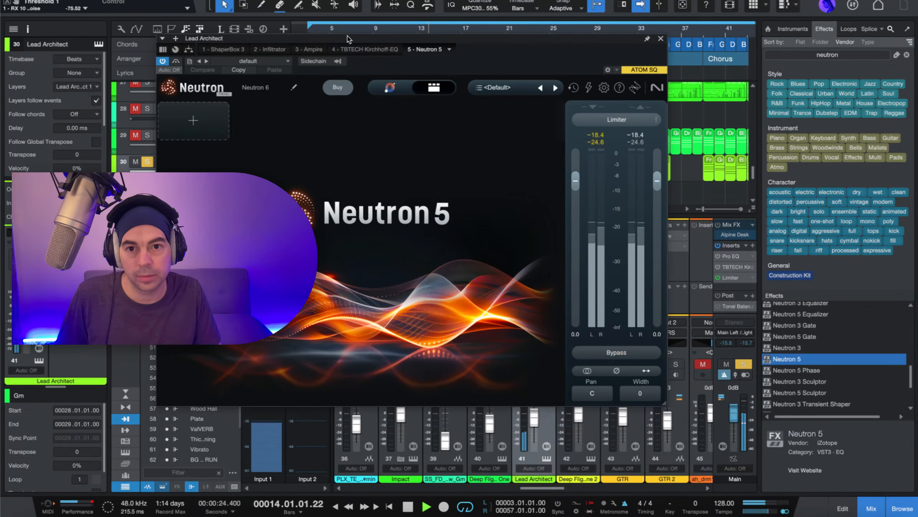
click(349, 32)
click(383, 90)
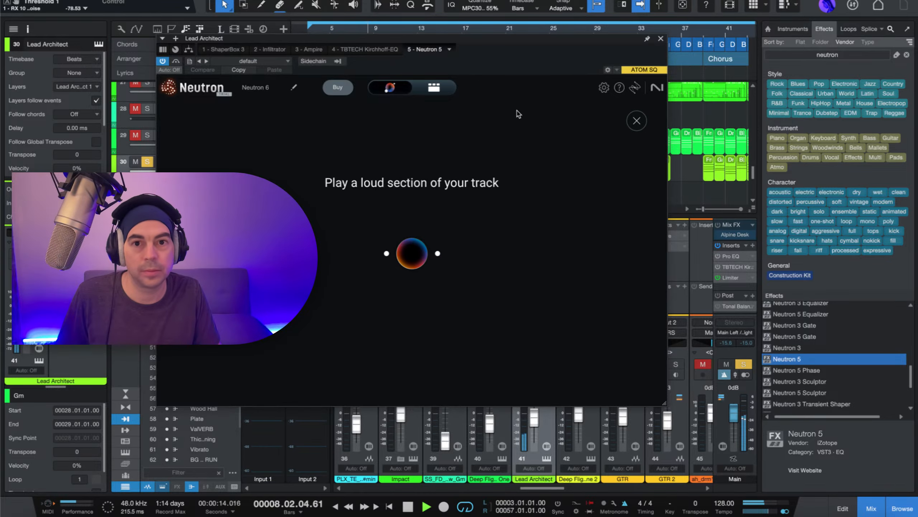
drag(475, 42, 676, 35)
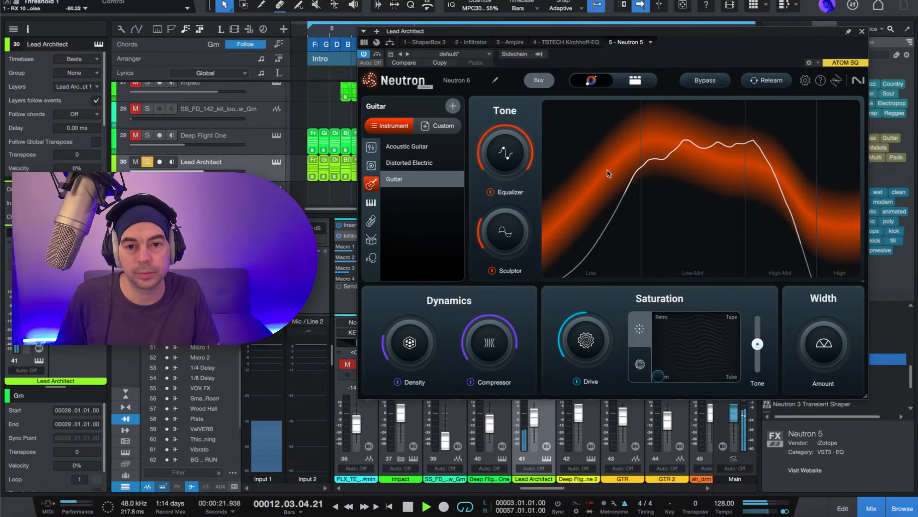
Step: Show Neutron's individual modules for Lead Architect and set the Sculptor amount to 20, keeping the Clean Electric target
click(631, 88)
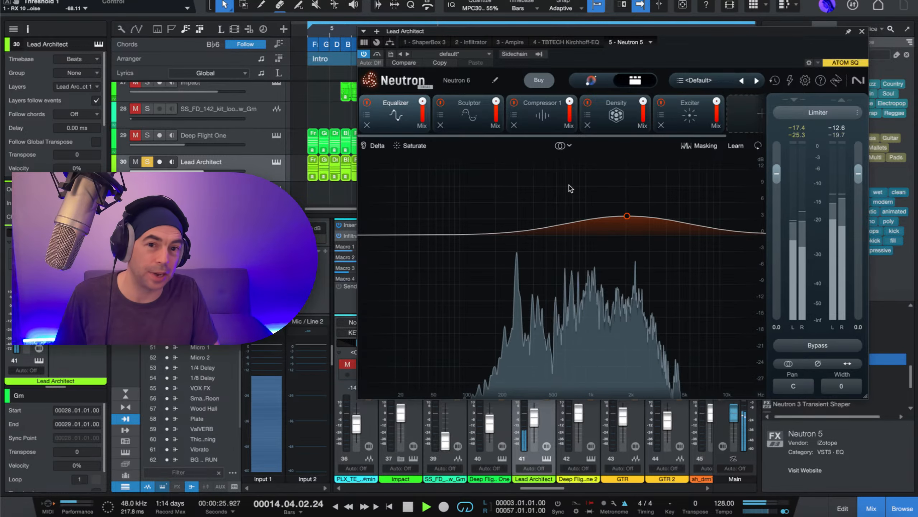
click(465, 127)
key(space)
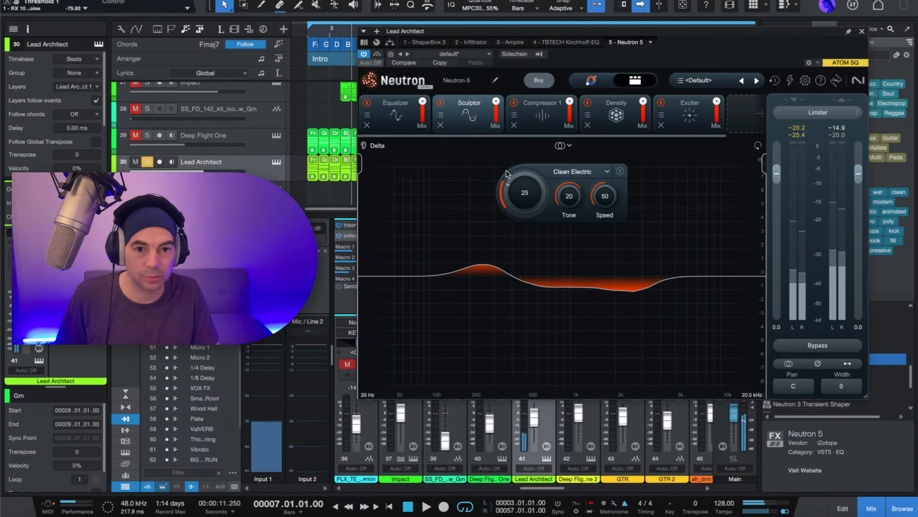
key(space)
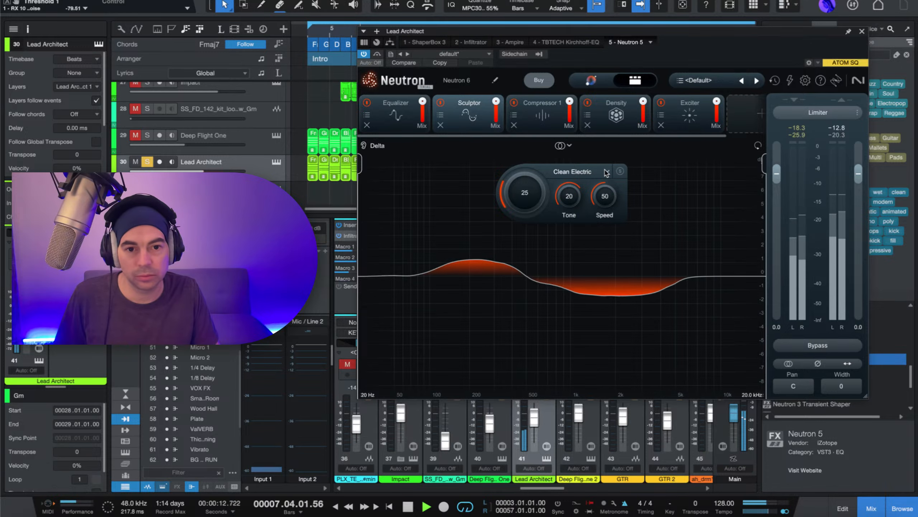
click(606, 173)
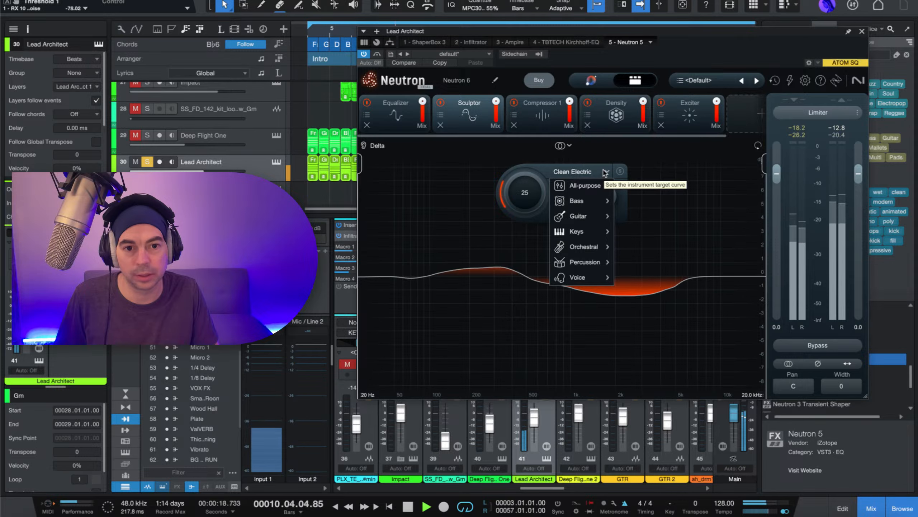
click(590, 176)
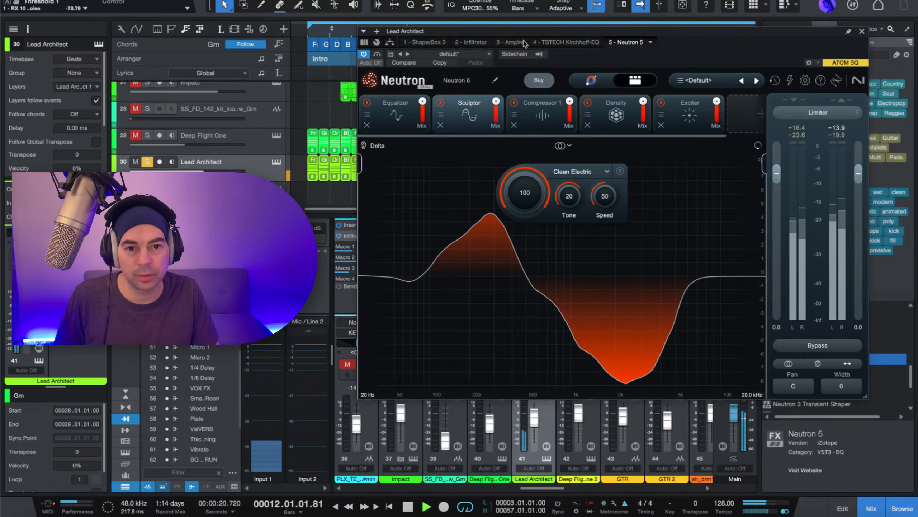
drag(520, 174, 508, 265)
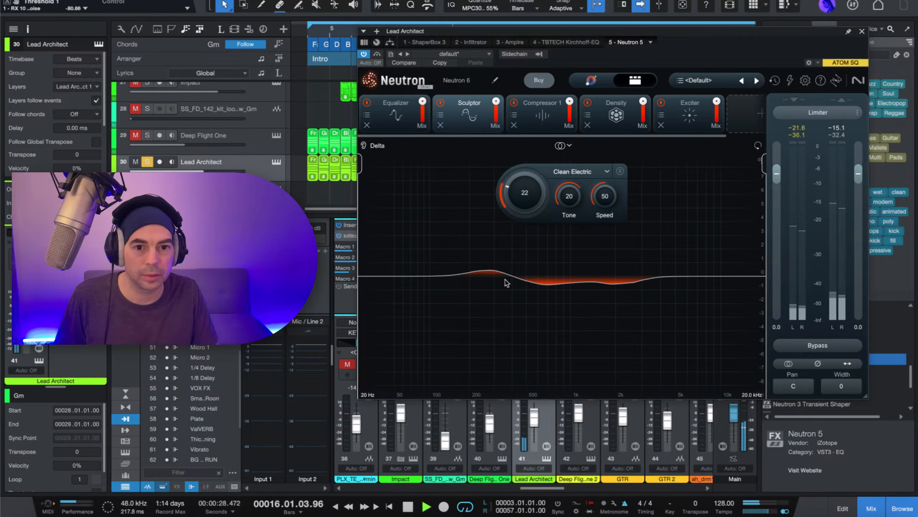
key(b)
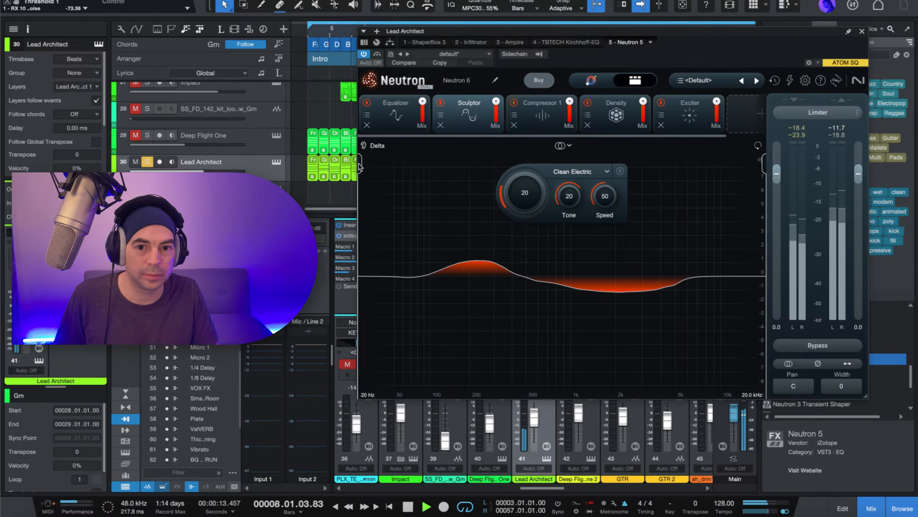
Step: Restrict the Lead Architect Sculptor to frequencies above 662 Hz and set its amount to 25
drag(360, 165, 546, 188)
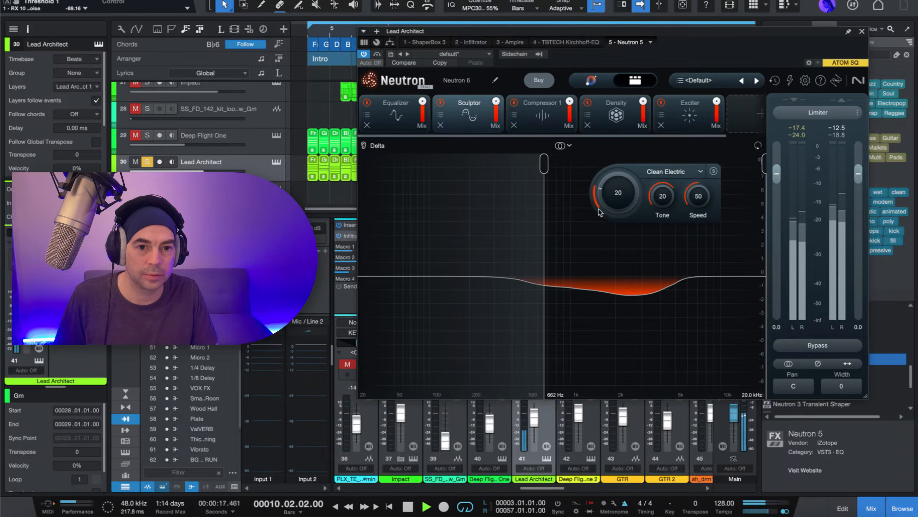
drag(625, 194, 630, 186)
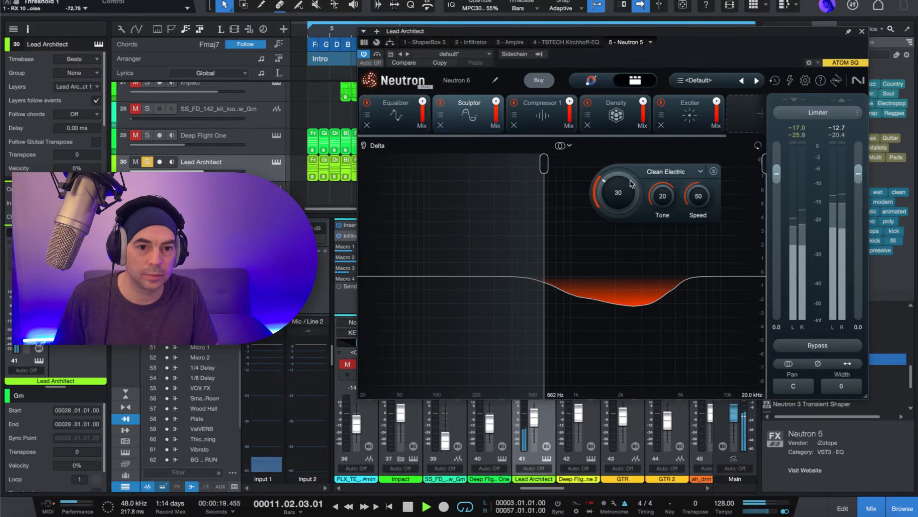
mouse_move(633, 166)
mouse_down()
mouse_move(631, 132)
mouse_move(619, 168)
mouse_up()
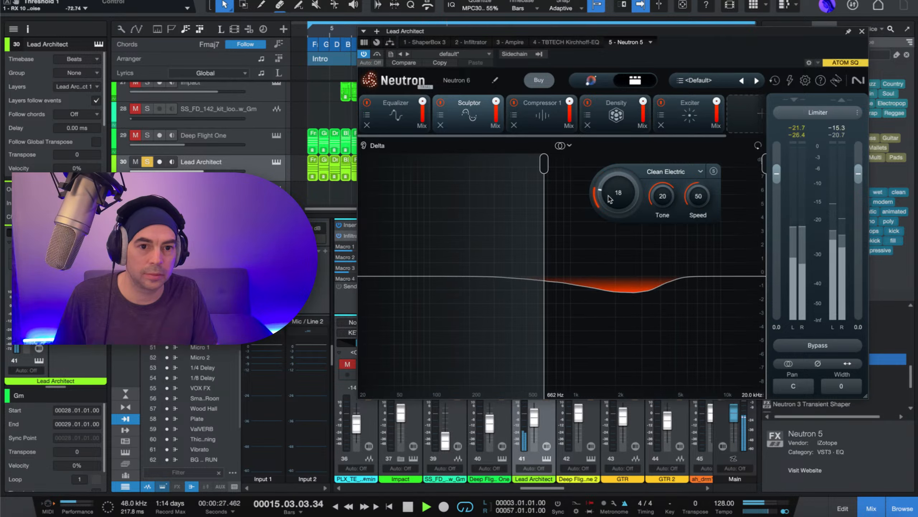
drag(609, 199, 619, 194)
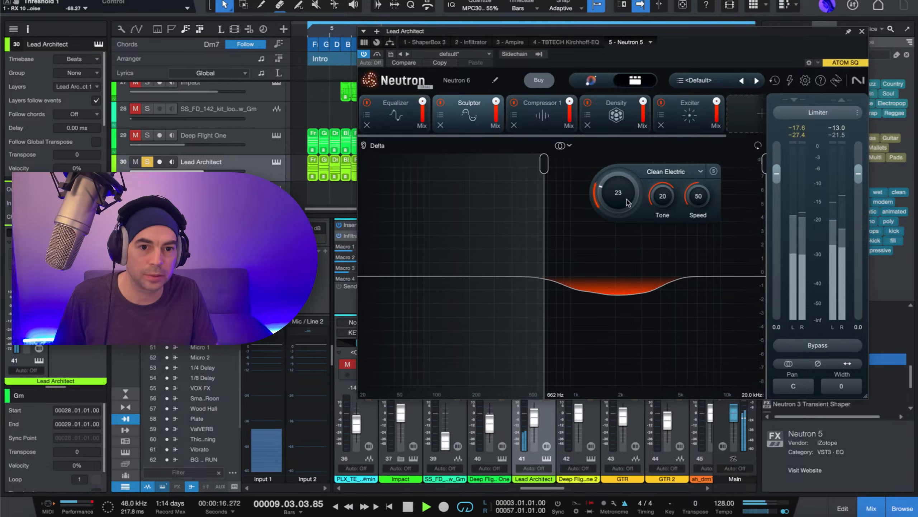
key(space)
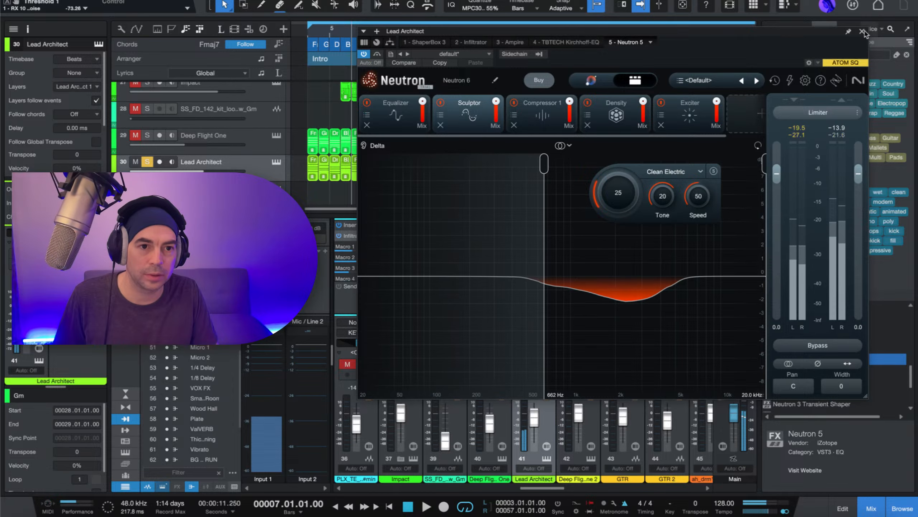
Step: Compare the soloed Lead Architect with Neutron 5 bypassed and active, and close the plug-in window
key(space)
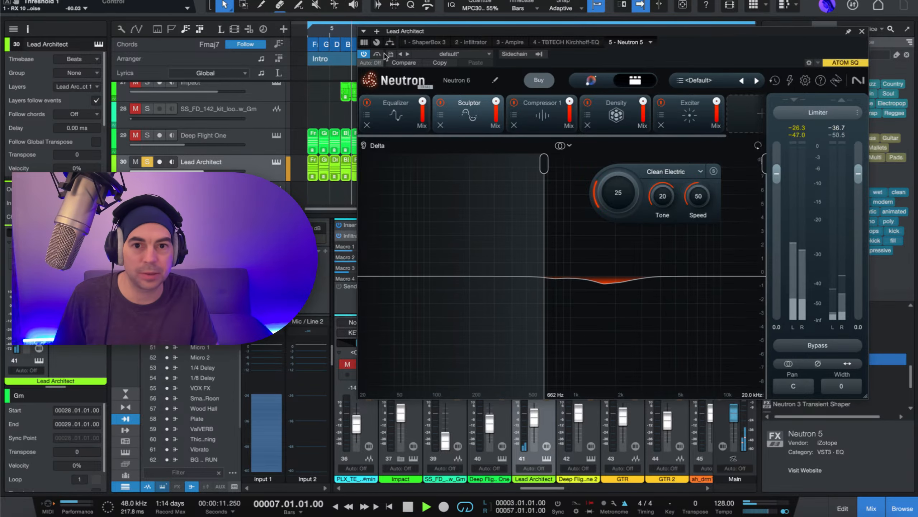
click(377, 54)
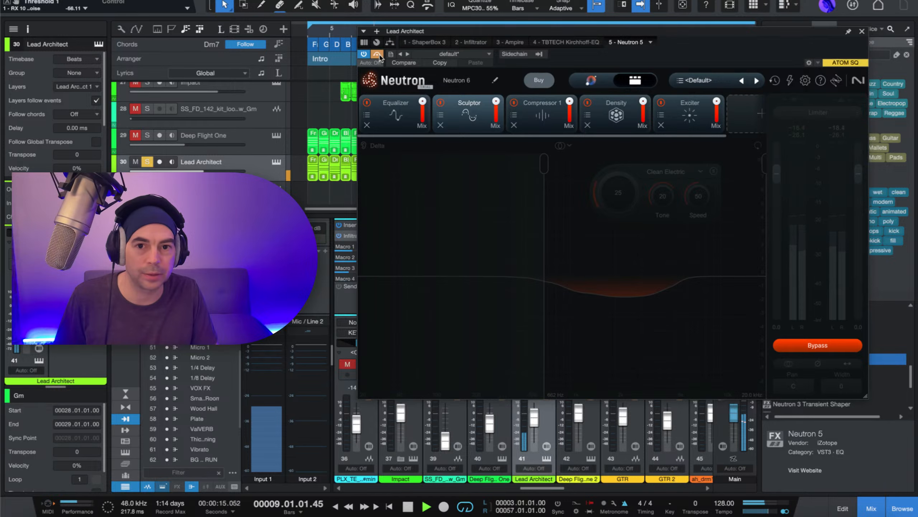
click(378, 55)
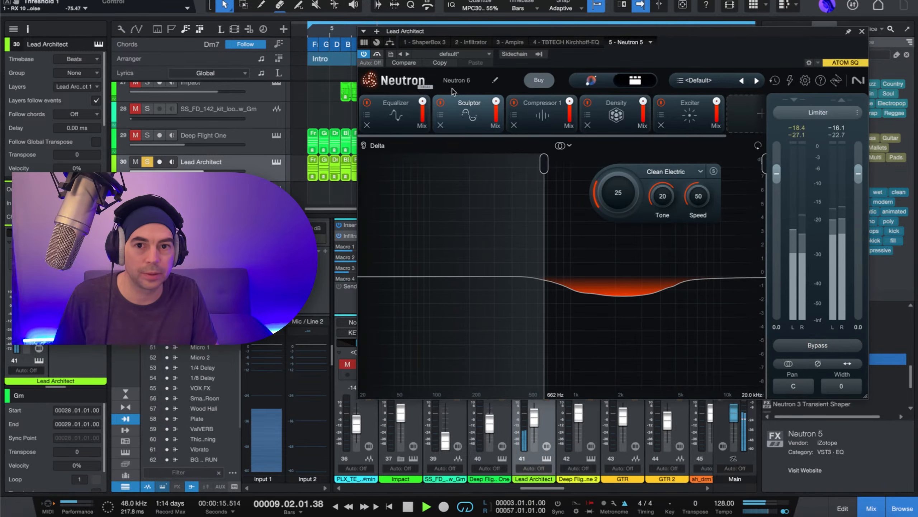
click(863, 32)
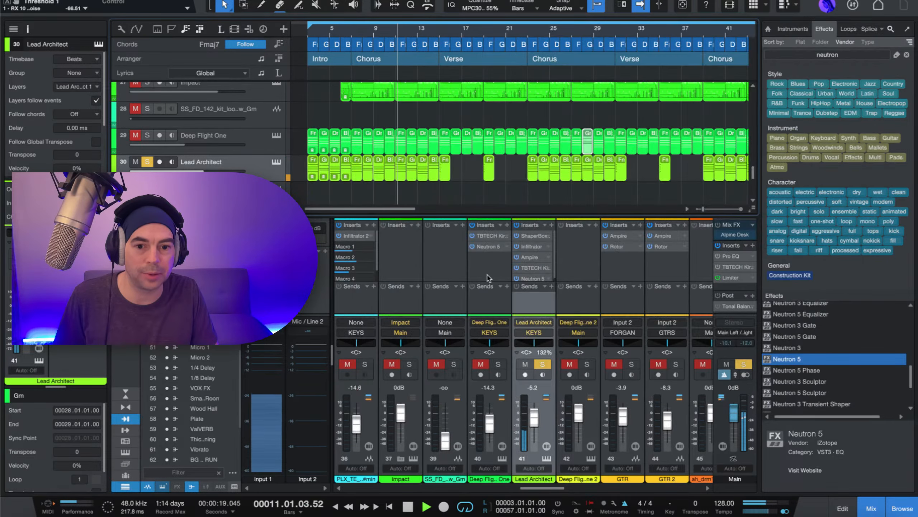
Step: Unsolo Lead Architect, lower its fader to -7.9 dB during full playback and stop the song
click(543, 363)
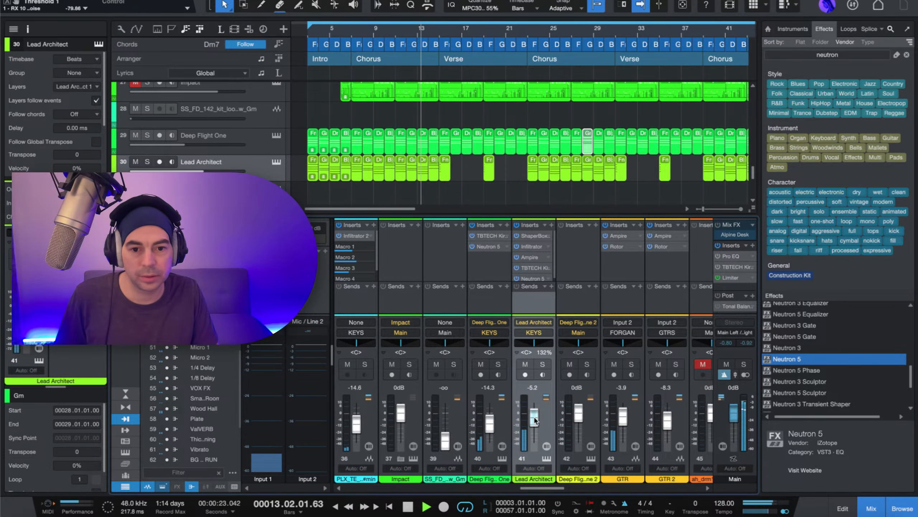
drag(535, 420, 535, 422)
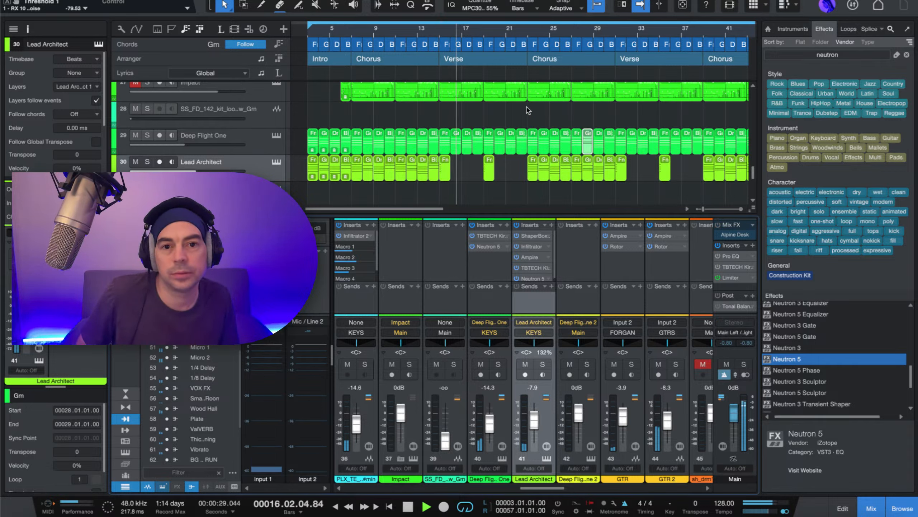
scroll(503, 121, right, 3)
key(space)
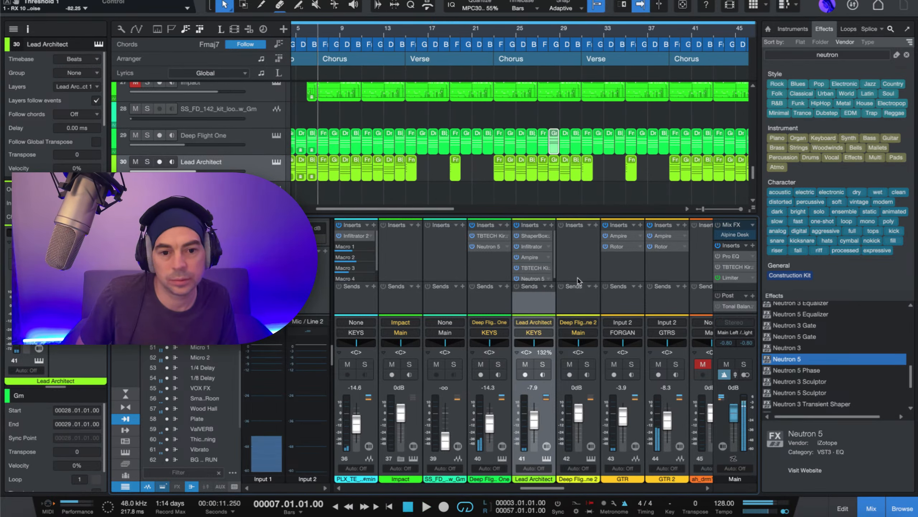
Step: Solo the GTR track while playing the first chorus and stop playback
click(578, 263)
key(space)
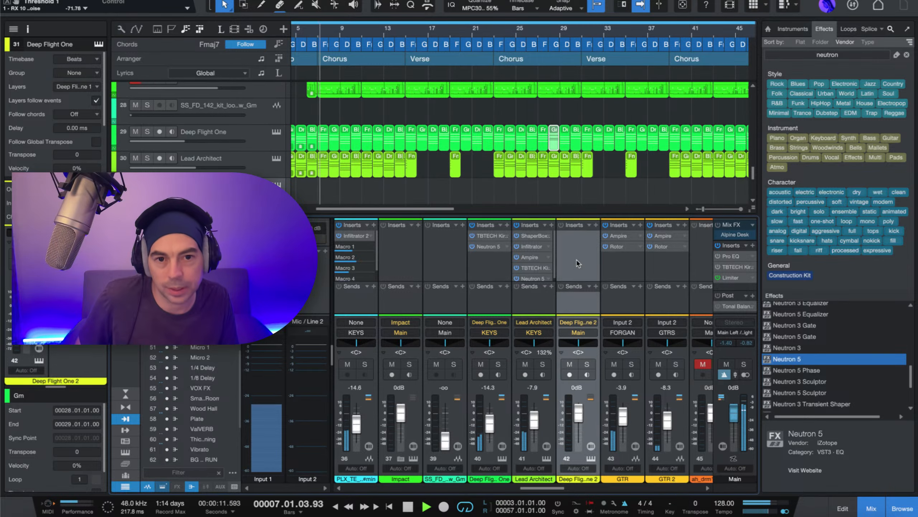
scroll(246, 164, down, 3)
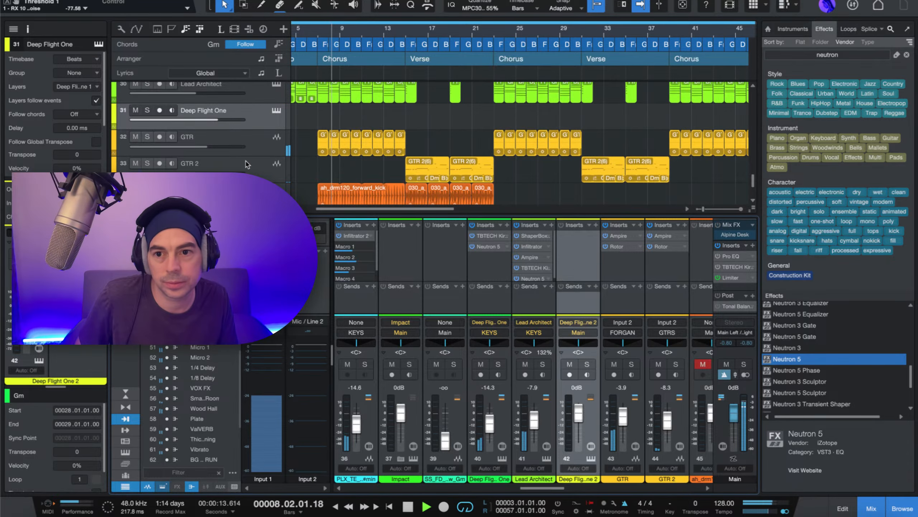
click(256, 141)
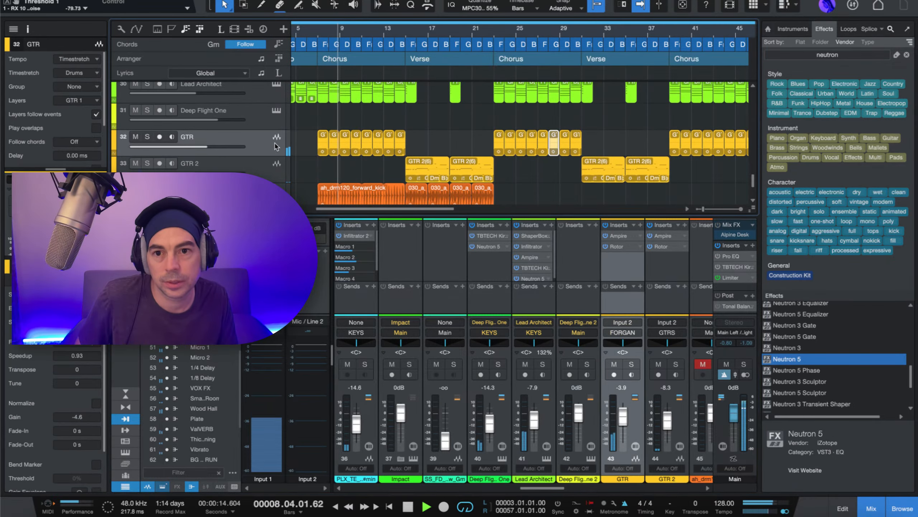
click(147, 137)
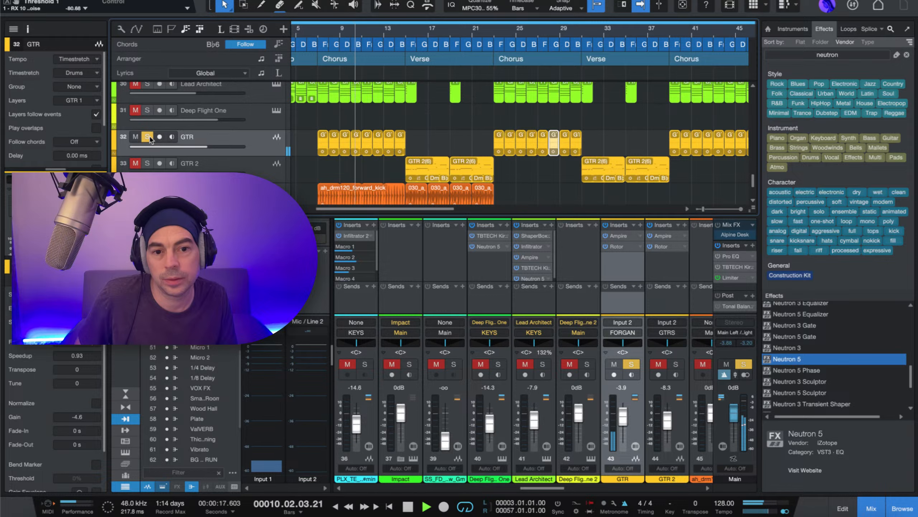
key(space)
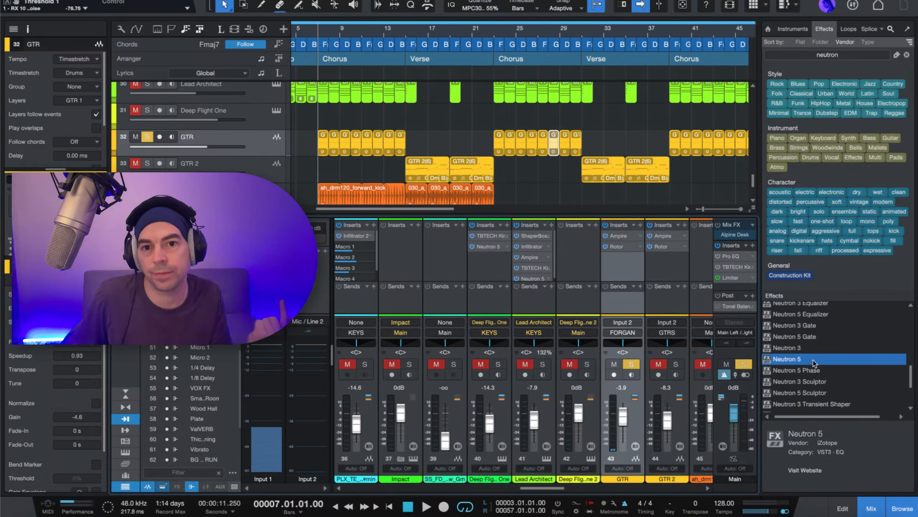
Step: Insert Neutron 5 on the GTR channel, let its assistant analyse the soloed chorus and show the individual modules
drag(814, 361, 621, 267)
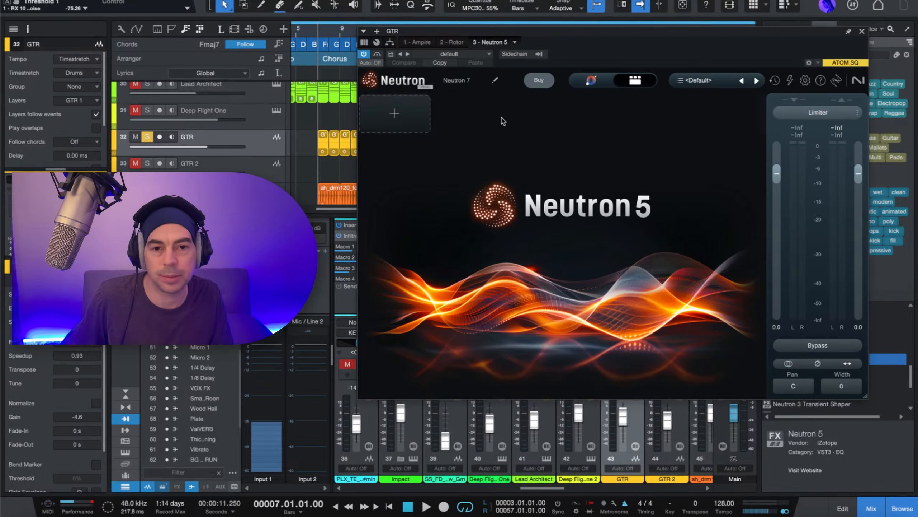
click(581, 79)
key(space)
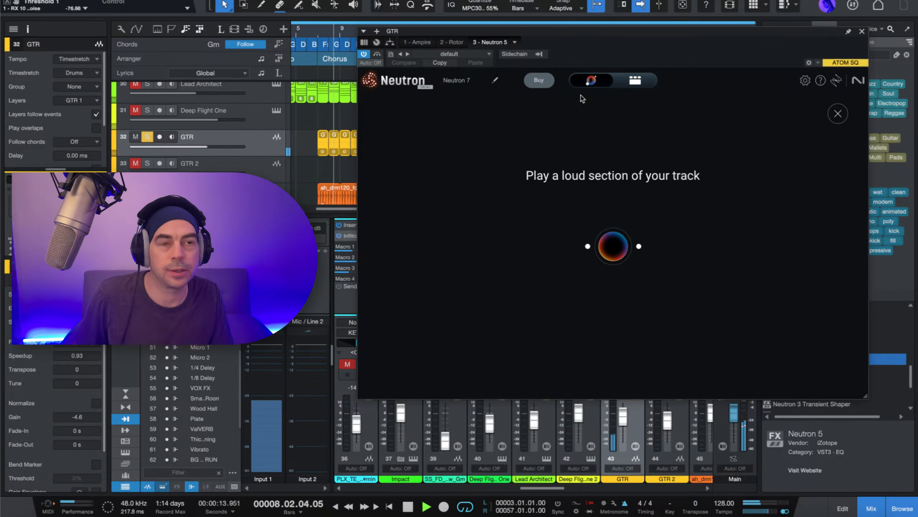
click(636, 80)
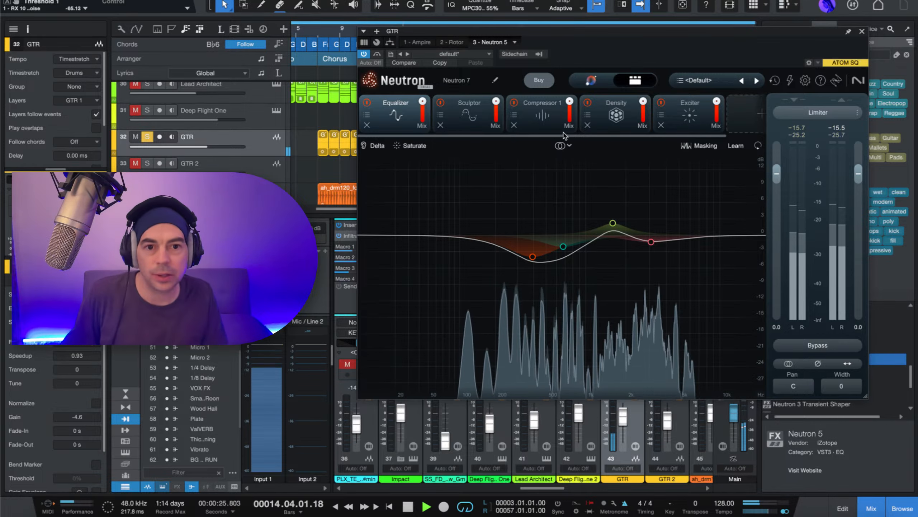
Step: Review the Sculptor, Compressor 1 and Exciter settings of GTR's Neutron 5 and close the plug-in window
click(470, 109)
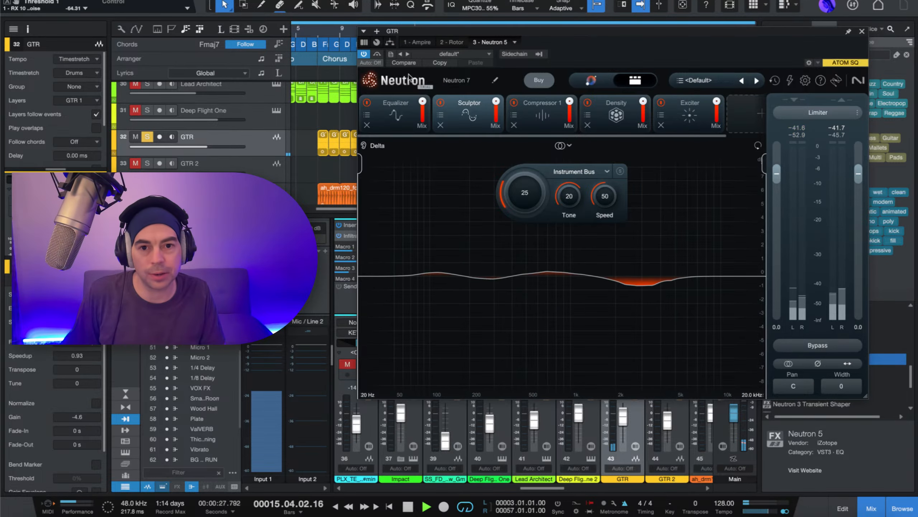
click(573, 117)
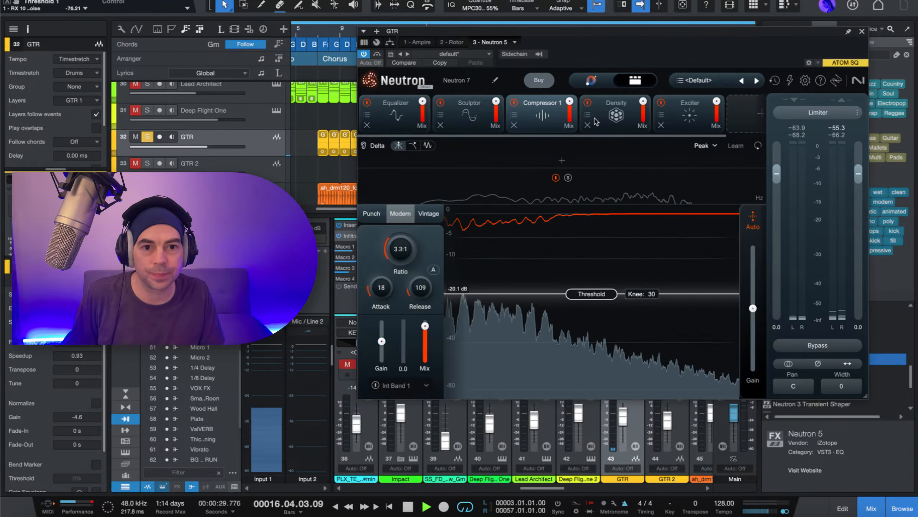
click(686, 116)
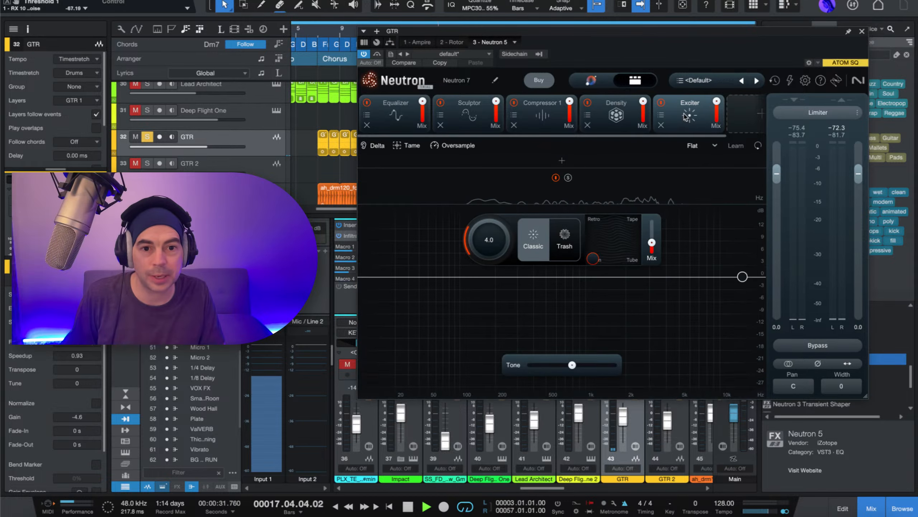
click(862, 32)
key(space)
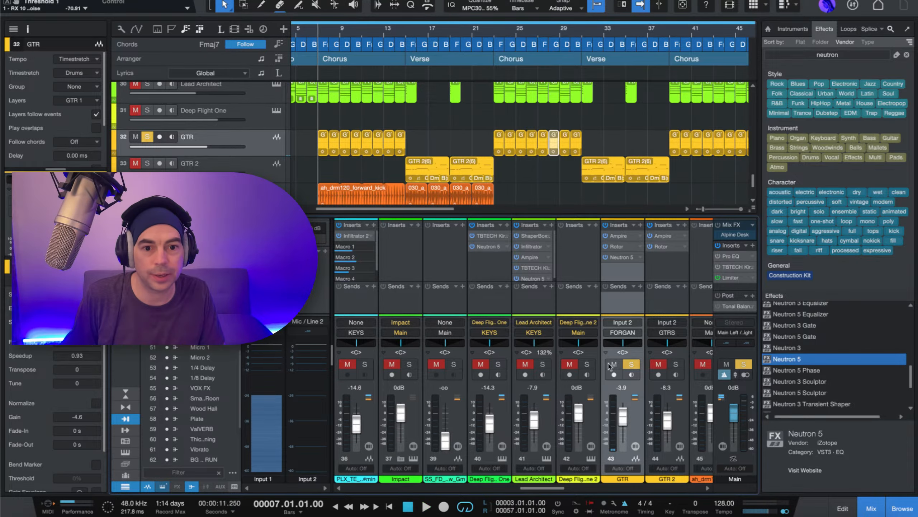
Step: Unsolo GTR and listen to the first chorus in the full mix
key(space)
click(632, 369)
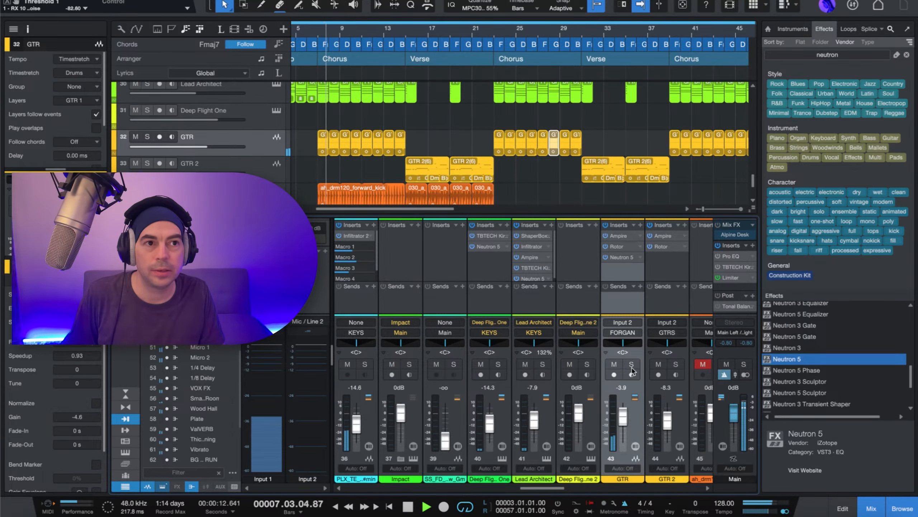
key(space)
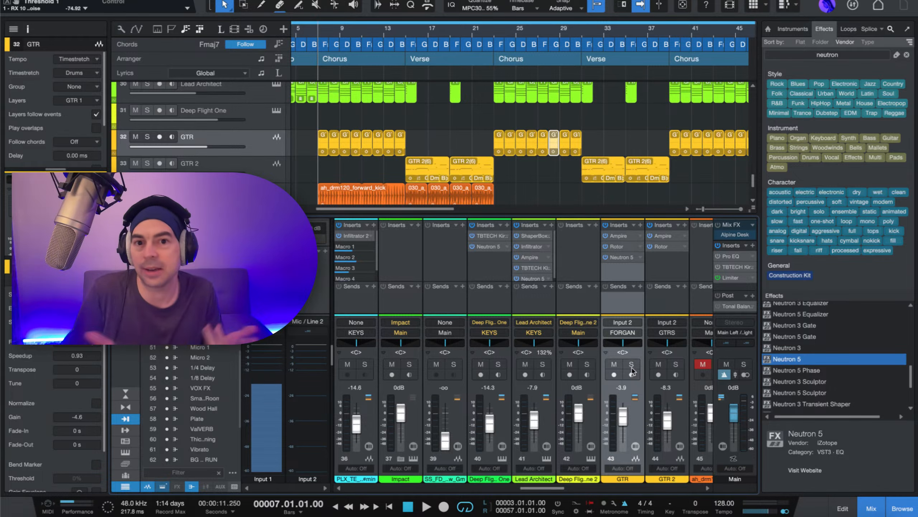
Step: Move playback to bar 16 in the first verse and play it with the GTR 2 track soloed
key(space)
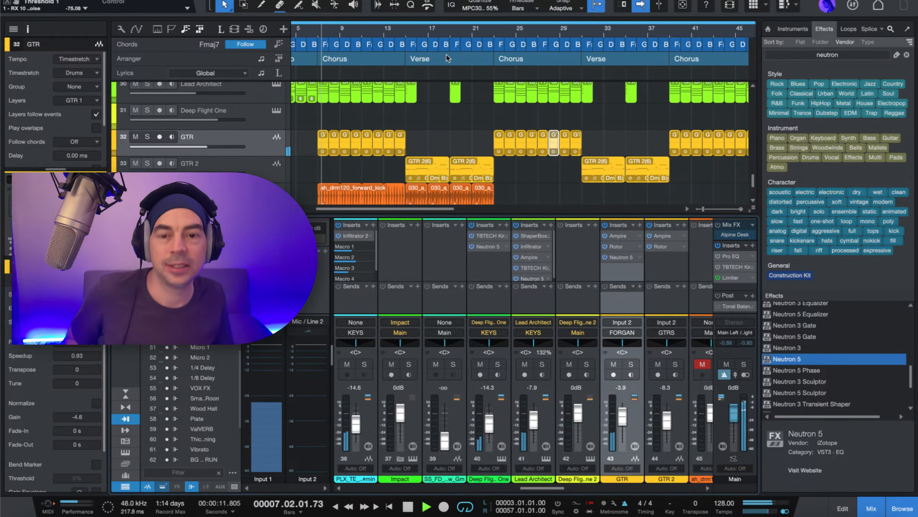
scroll(367, 125, up, 1)
scroll(367, 126, down, 5)
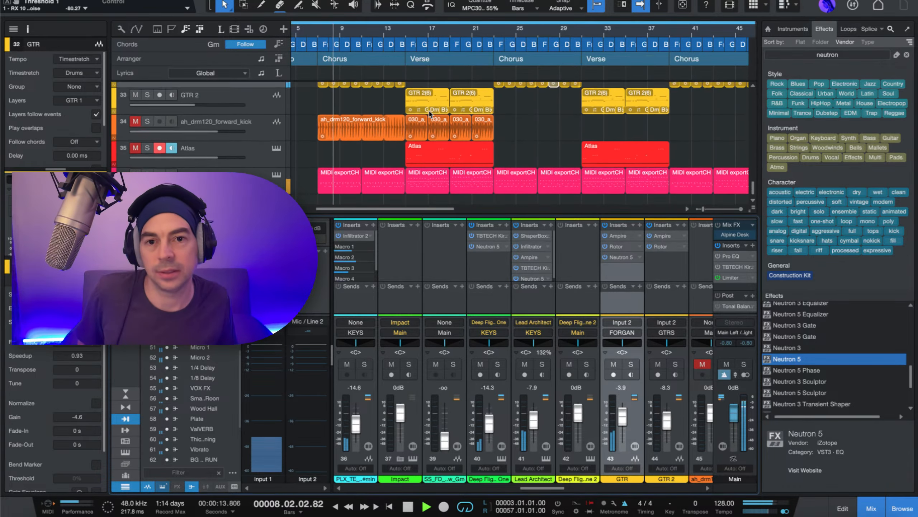
click(415, 37)
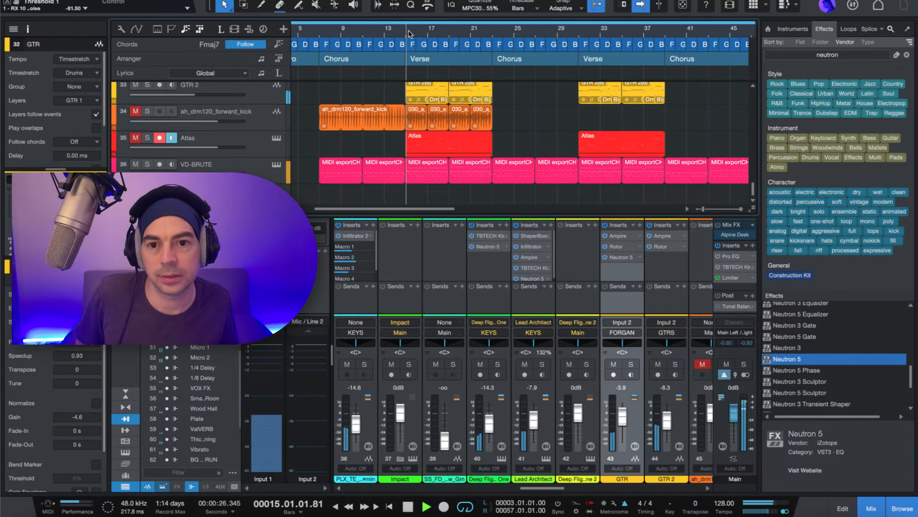
scroll(302, 144, up, 5)
scroll(302, 143, down, 4)
key(space)
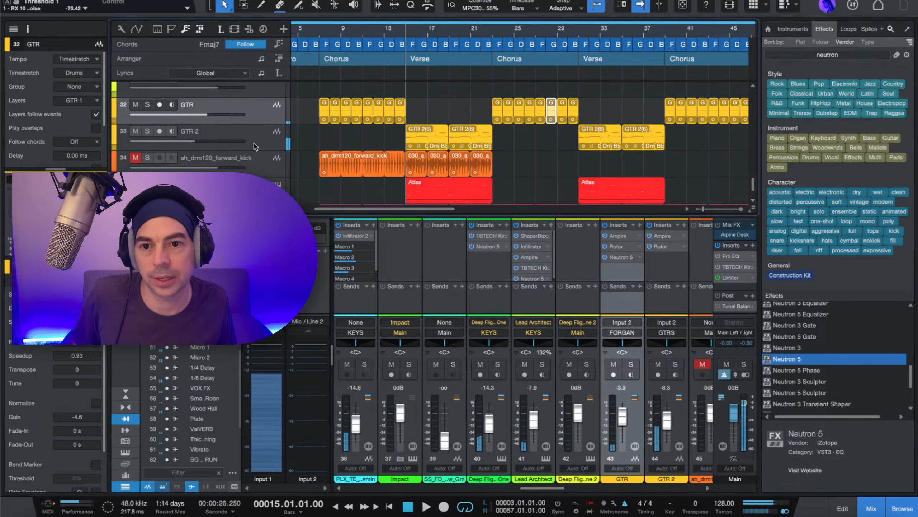
key(Down)
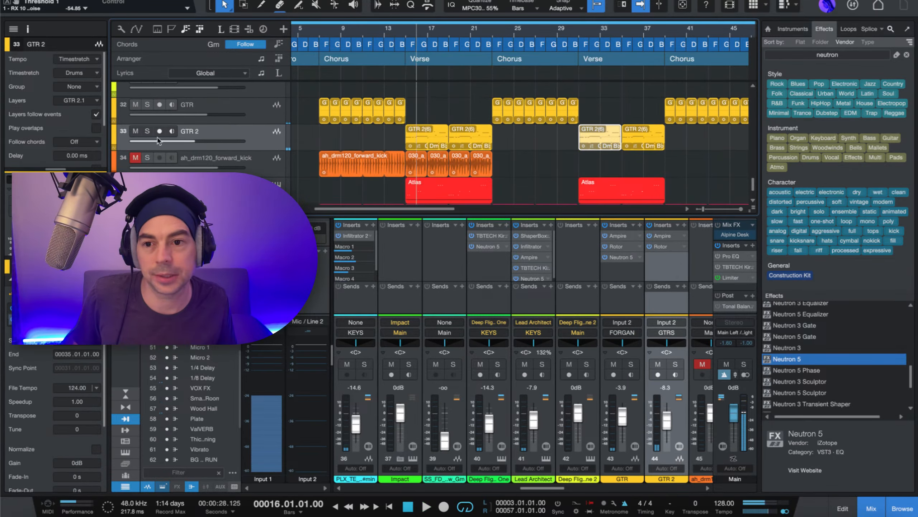
click(147, 132)
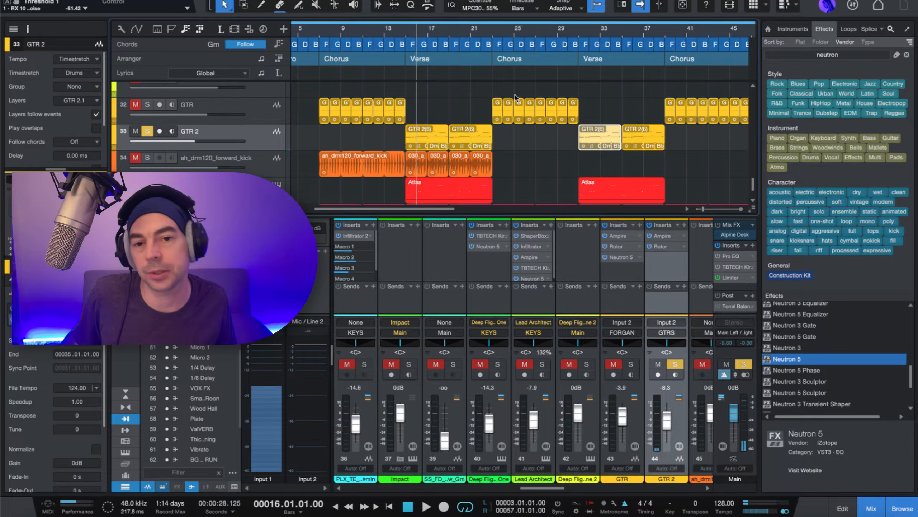
key(space)
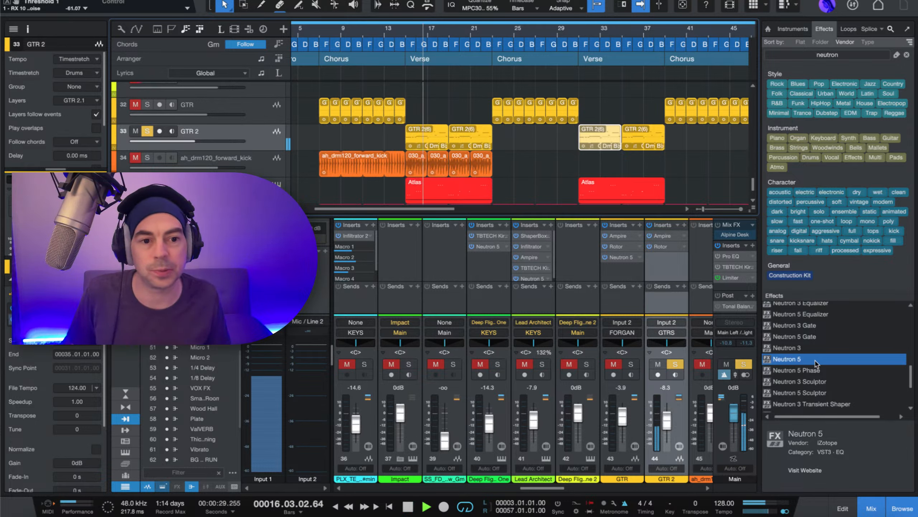
Step: Insert Neutron 5 on the GTR 2 channel and bypass that channel's Rotor effect during verse playback
drag(816, 361, 789, 360)
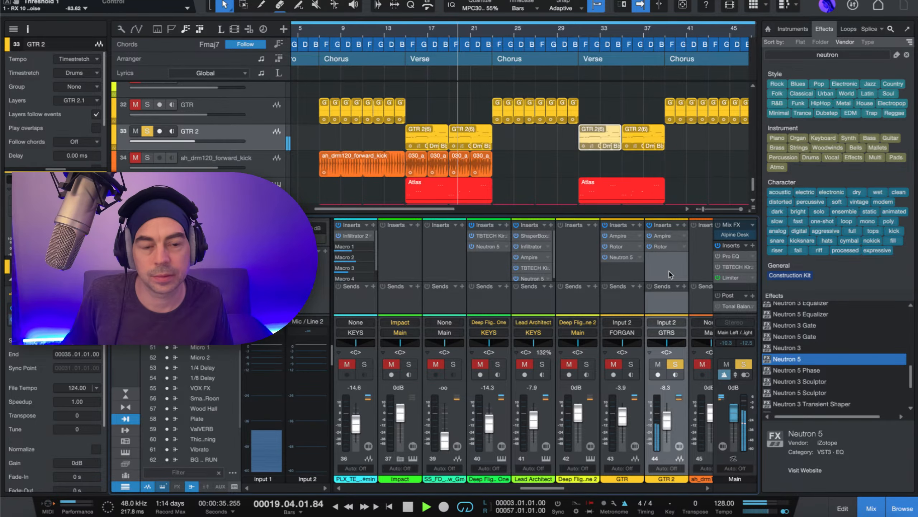
drag(798, 362, 667, 266)
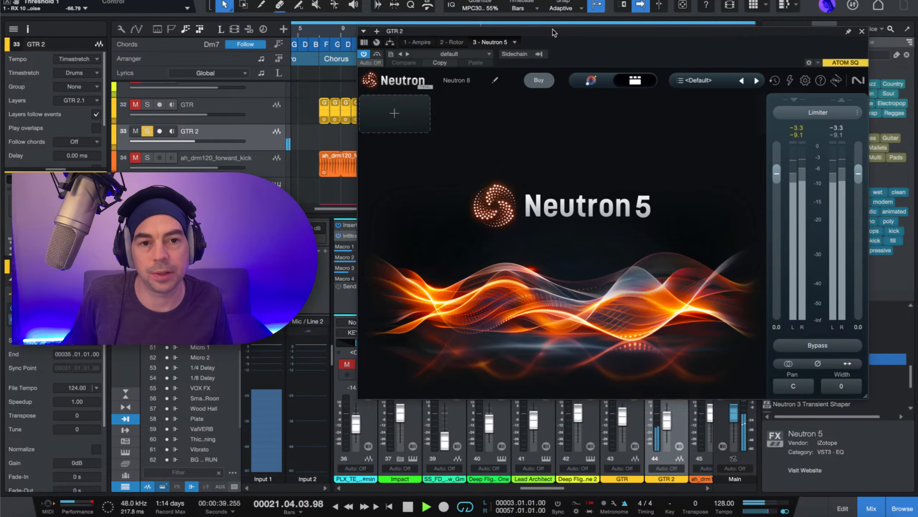
drag(553, 33, 186, 82)
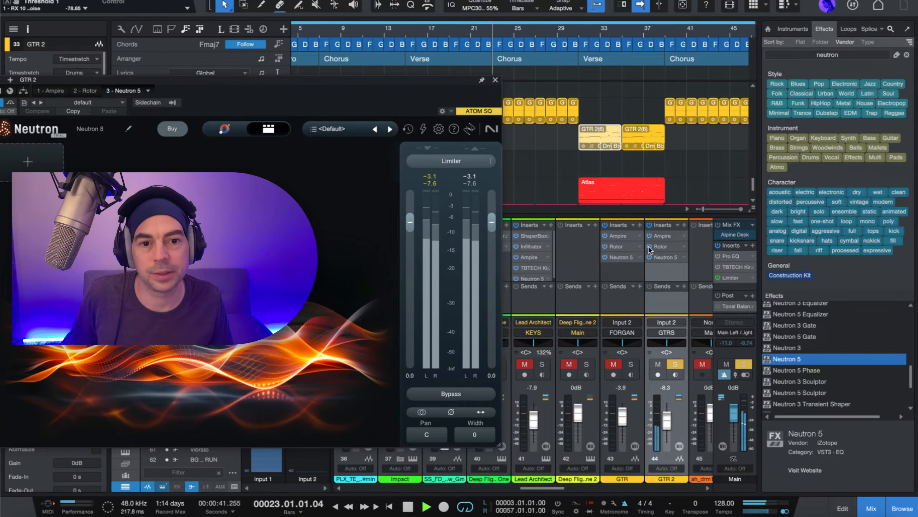
click(650, 246)
click(417, 31)
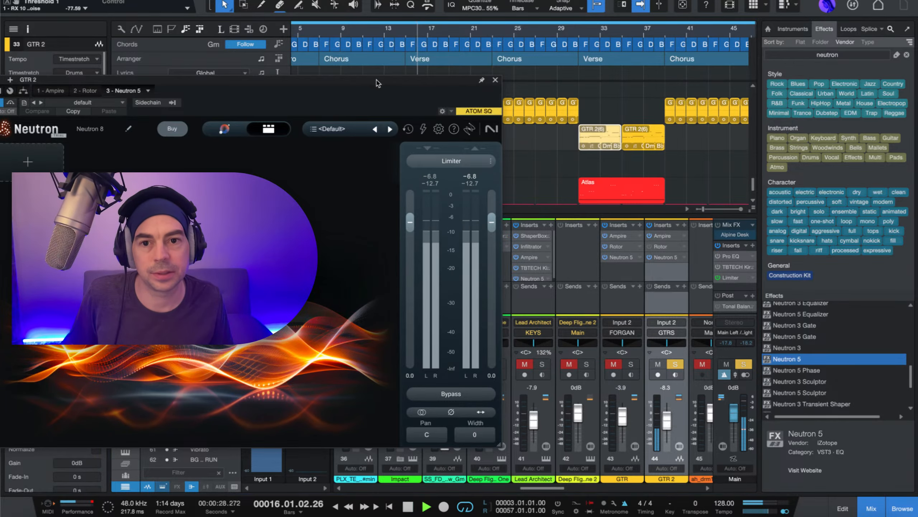
Step: Run the Neutron 5 assistant on GTR 2 while the soloed verse plays
drag(378, 83, 505, 81)
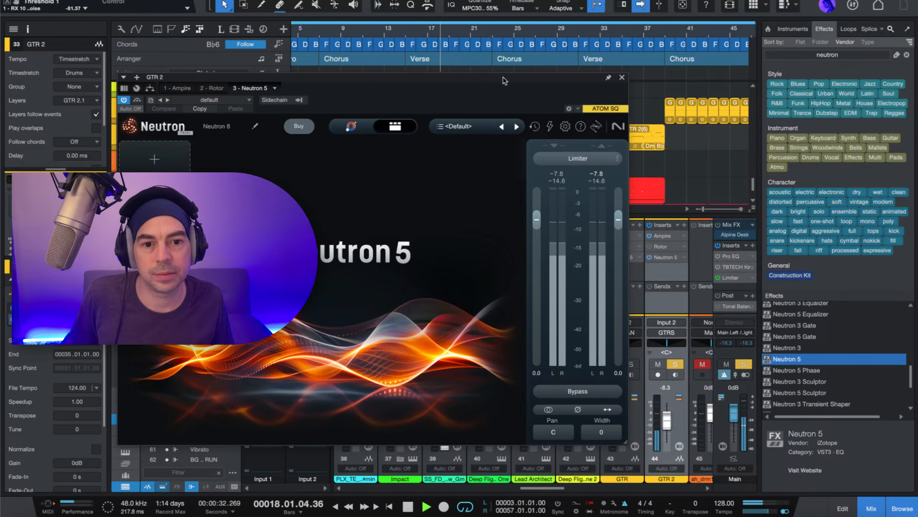
click(343, 130)
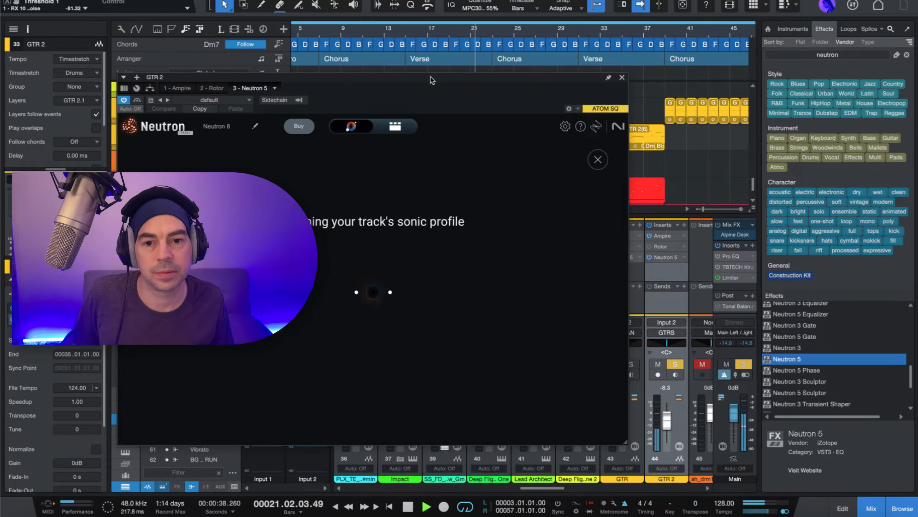
drag(430, 80, 620, 63)
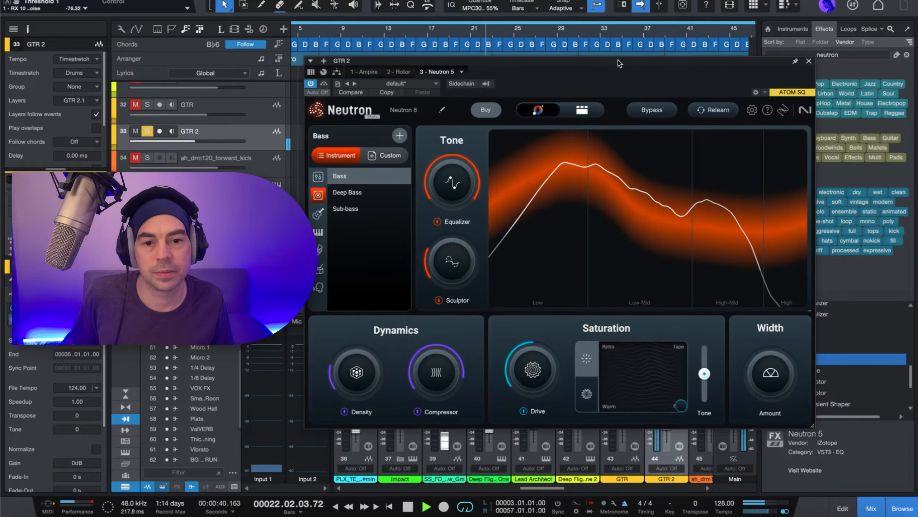
Step: Set the assistant's target for GTR 2 to the Guitar instrument group with the Distorted Electric profile
key(space)
key(space)
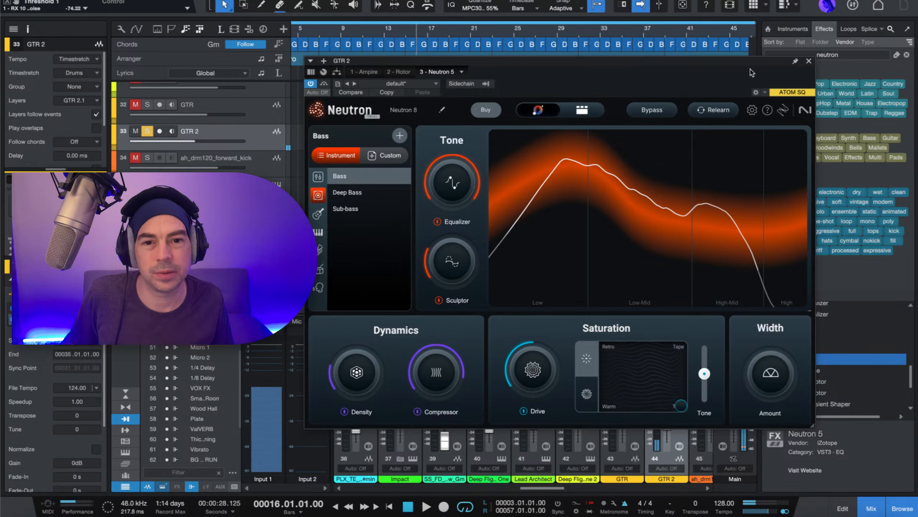
key(space)
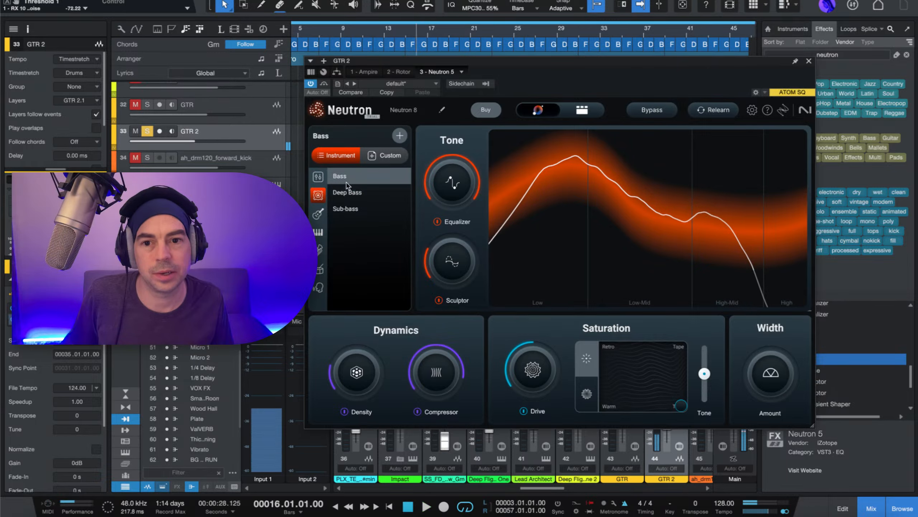
click(318, 214)
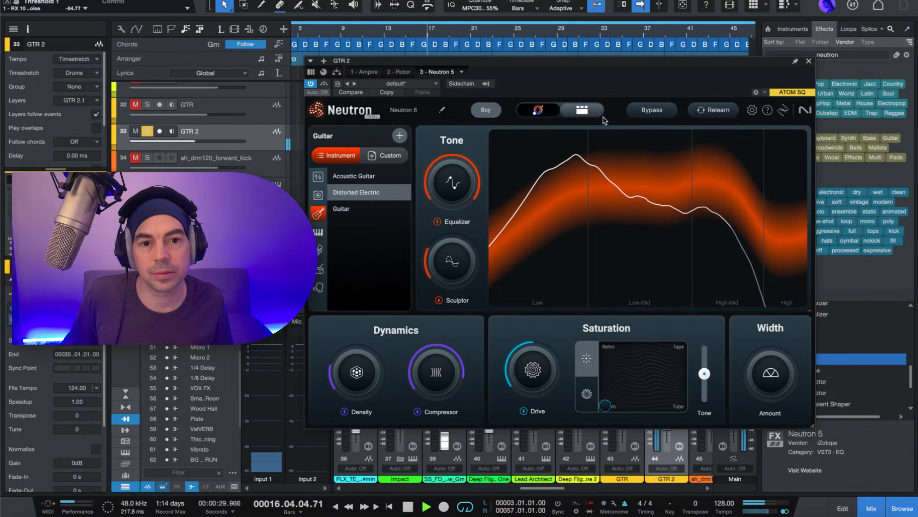
Step: Review the Equalizer and Sculptor modules of GTR 2's Neutron 5 during playback and close the plug-in window
click(597, 111)
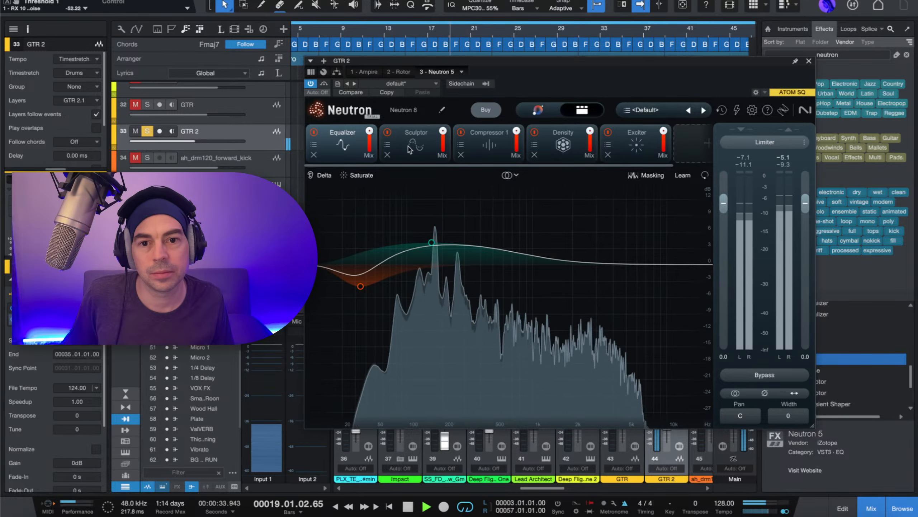
click(410, 149)
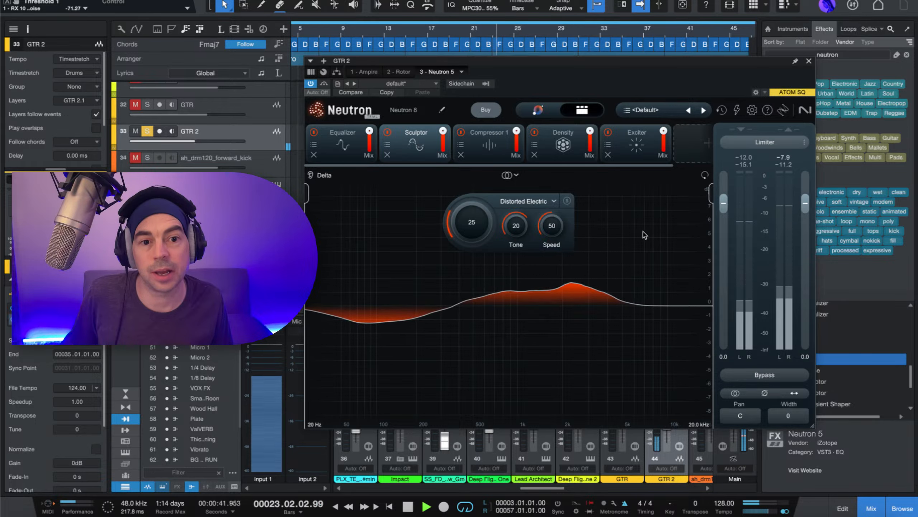
key(space)
key(space)
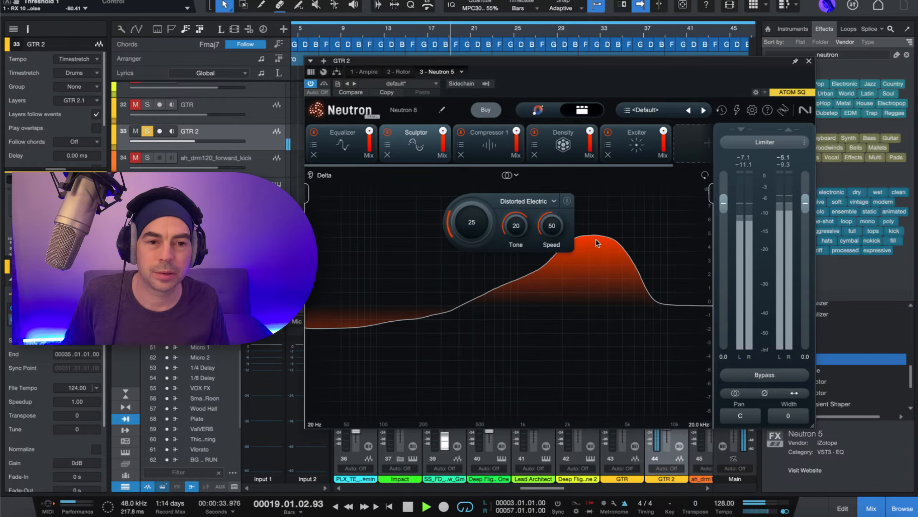
key(space)
key(ctrl+w)
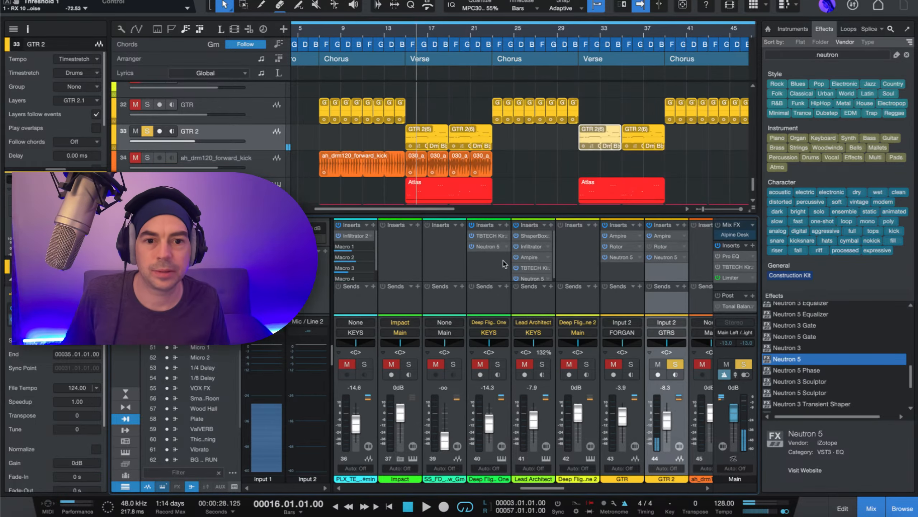
Step: Take GTR 2 out of solo and play the full mix from the first verse into the following chorus
click(675, 364)
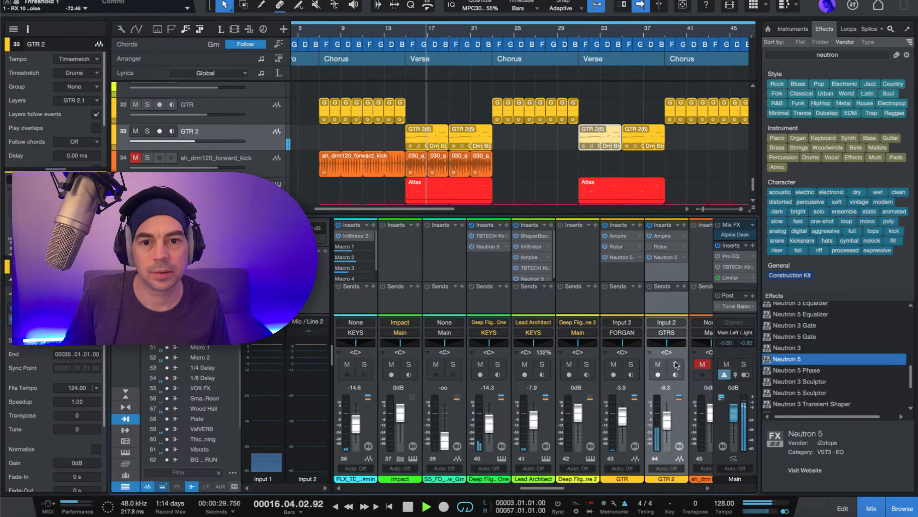
click(497, 31)
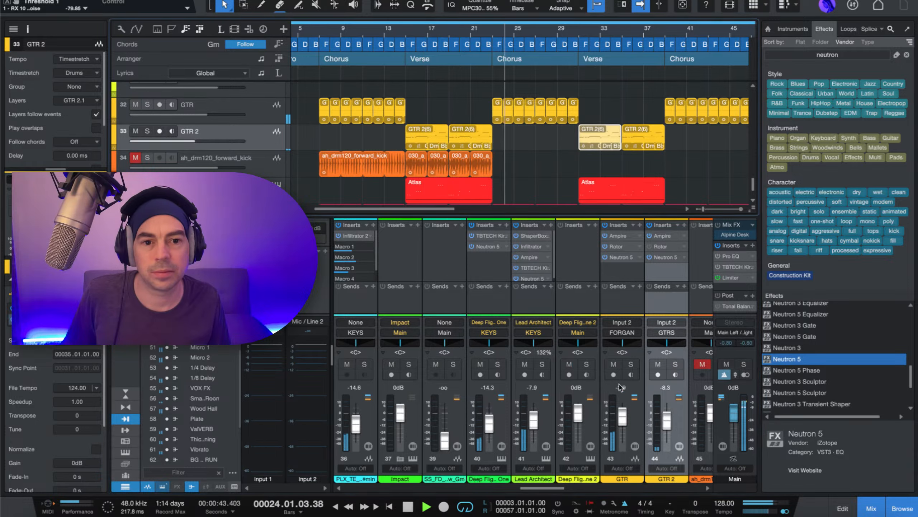
scroll(636, 347, right, 1)
scroll(645, 297, right, 1)
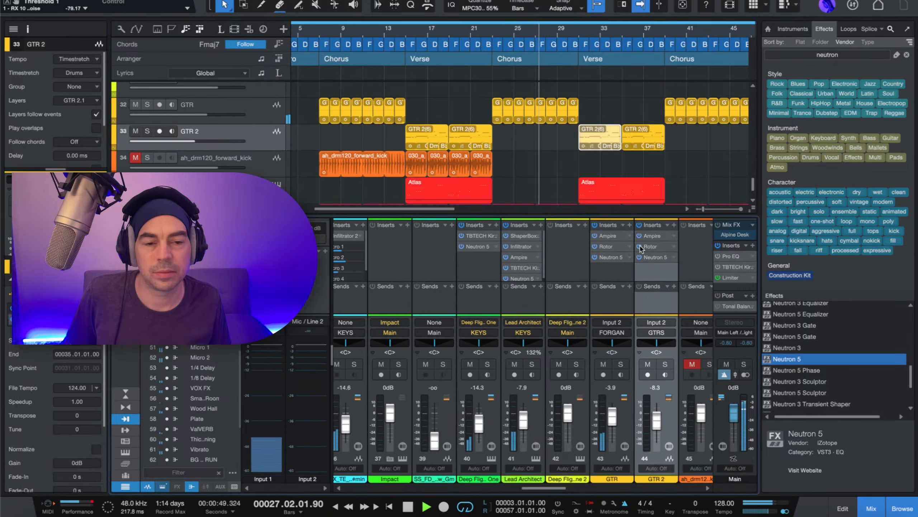
key(space)
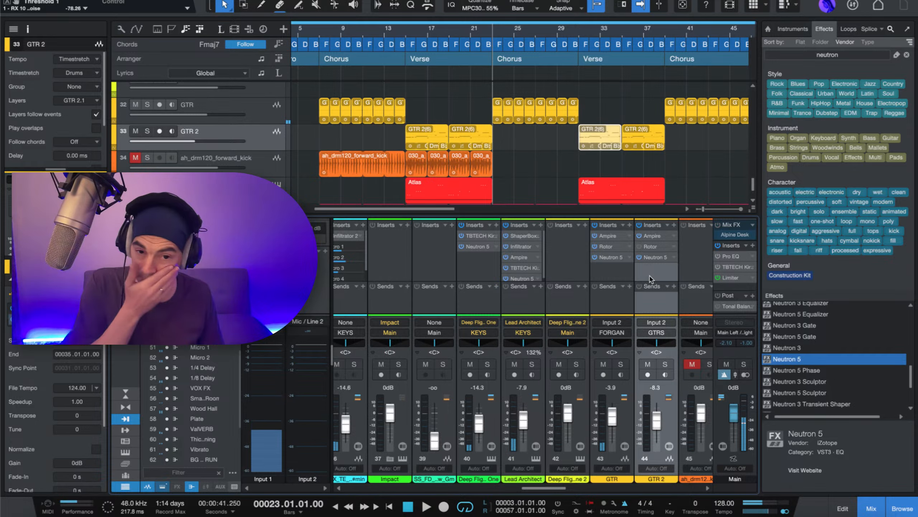
Step: Replay the chorus from bar 23 to judge the GTR track within the full mix
key(space)
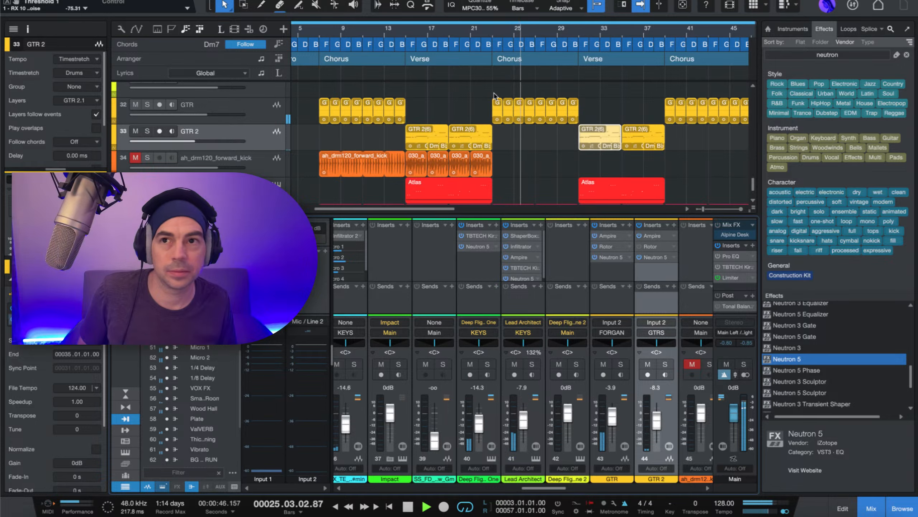
scroll(522, 180, down, 1)
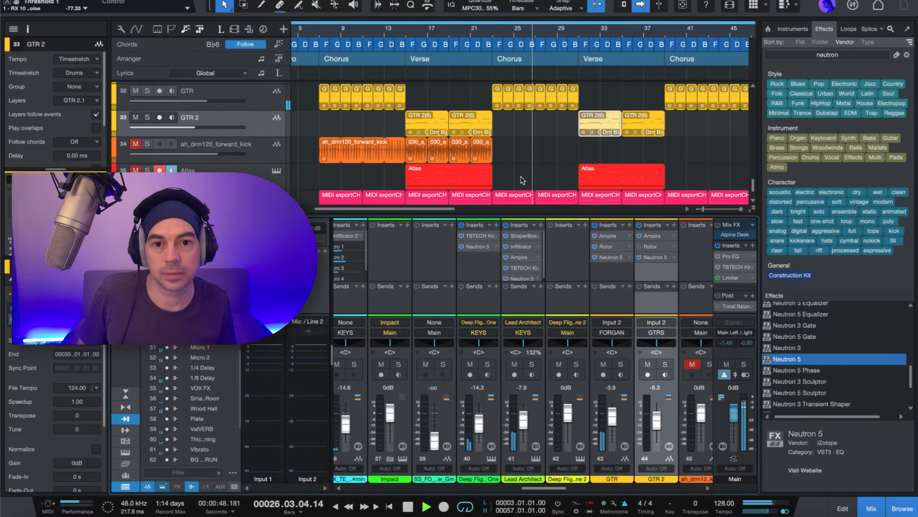
scroll(523, 180, up, 1)
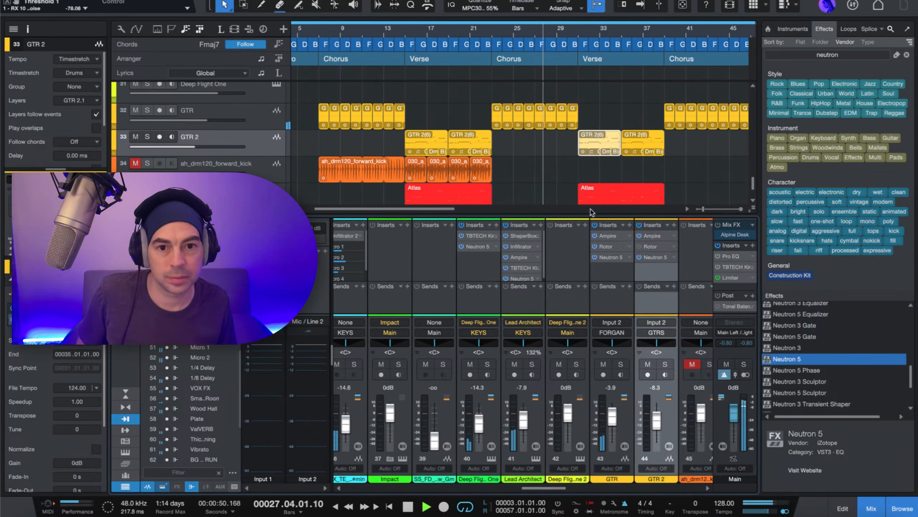
key(shift+b)
scroll(537, 169, down, 1)
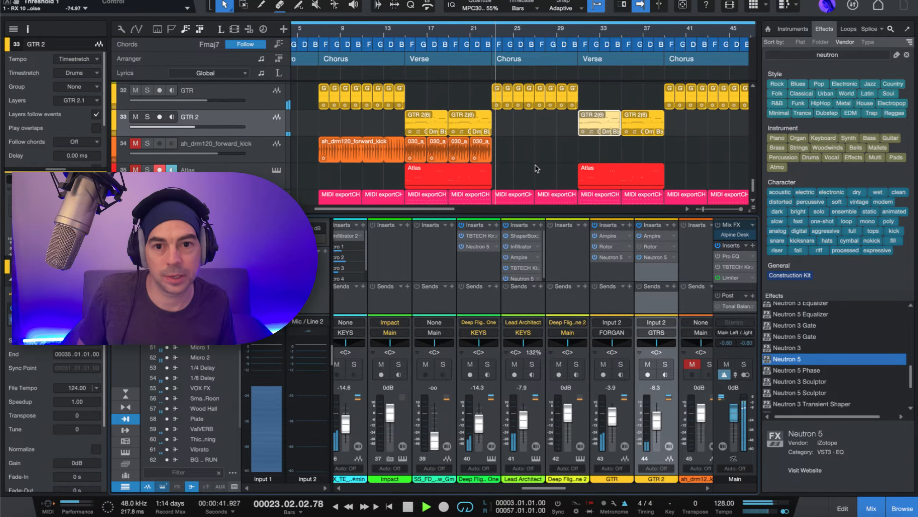
scroll(536, 169, up, 1)
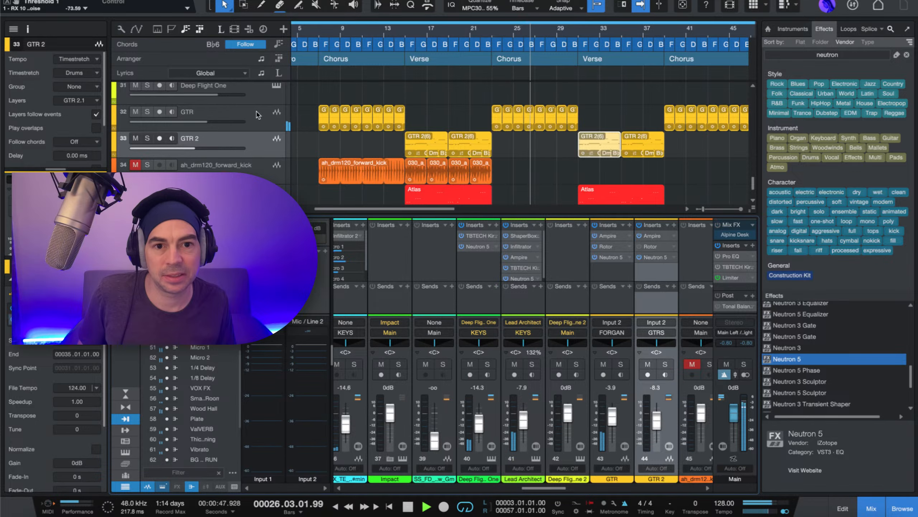
Step: Play the second verse from about bar 31 to check GTR 2 within the full mix
click(585, 30)
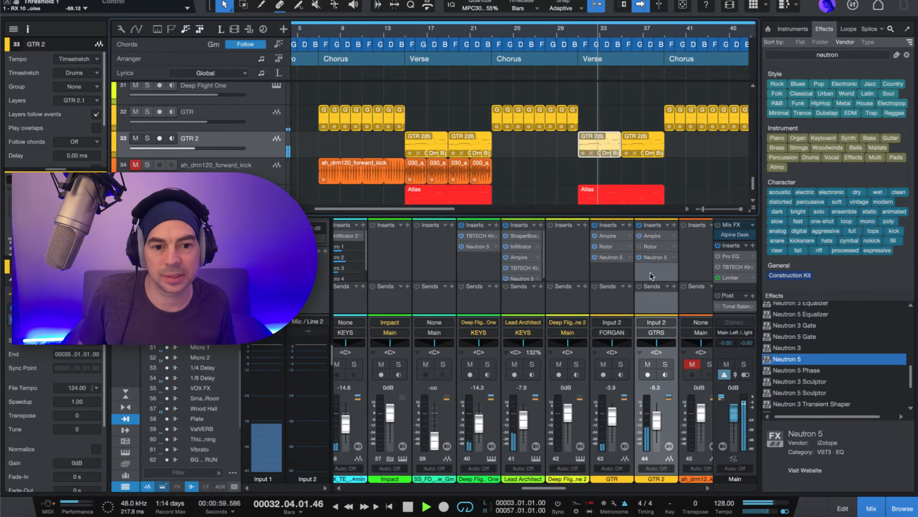
click(666, 363)
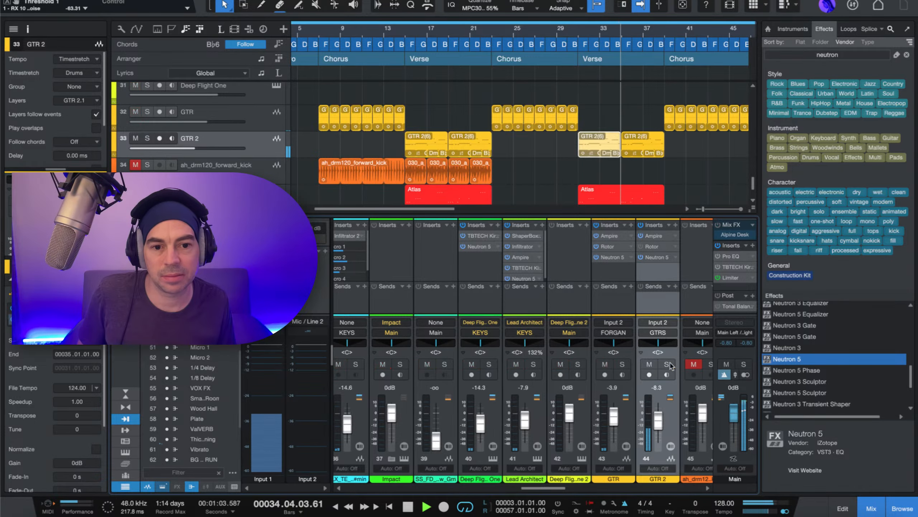
click(667, 363)
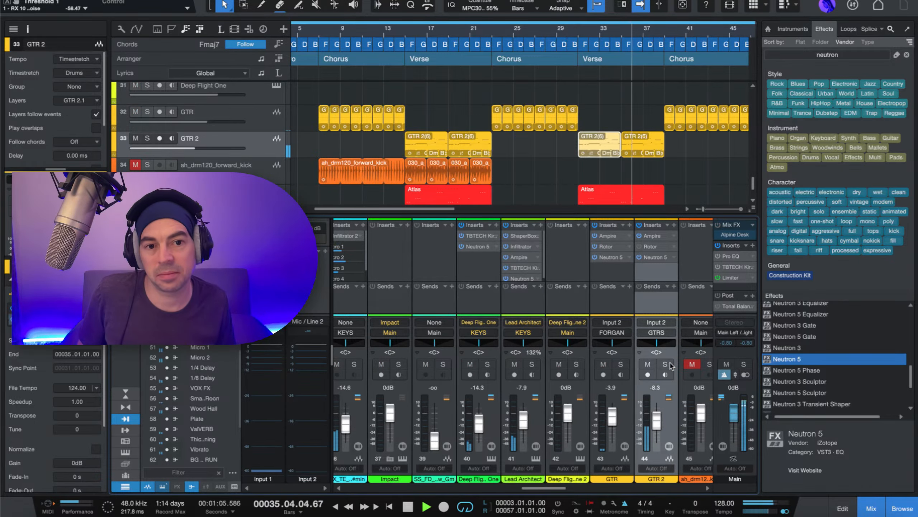
key(space)
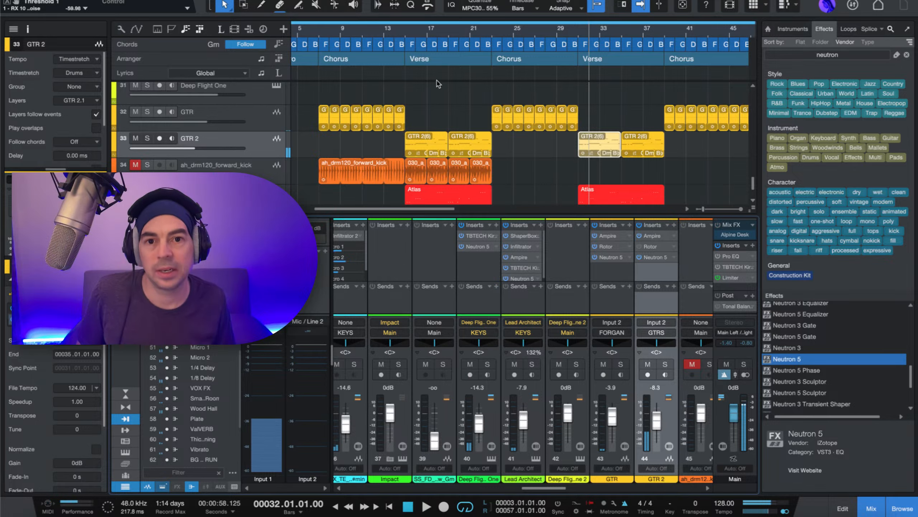
Step: Play the first verse from bar 15 and listen to how GTR 2 sits with the other tracks
click(407, 28)
key(space)
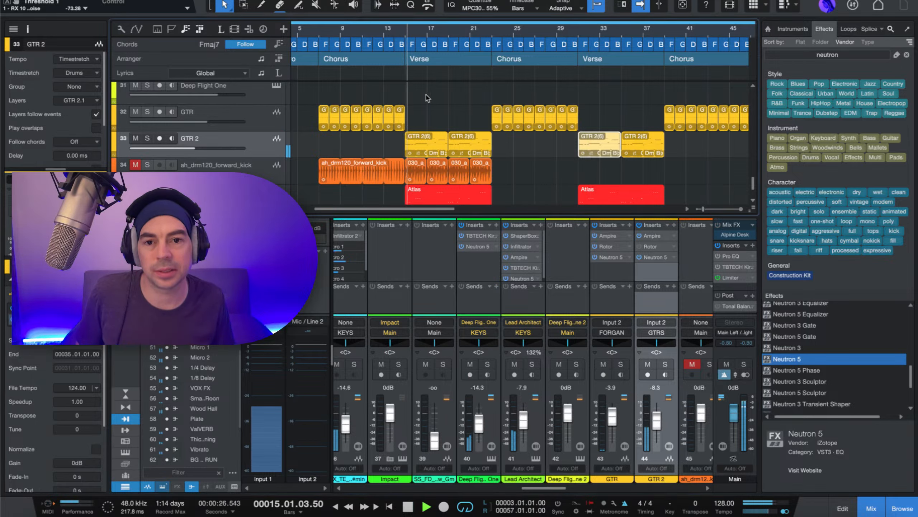
scroll(433, 98, down, 1)
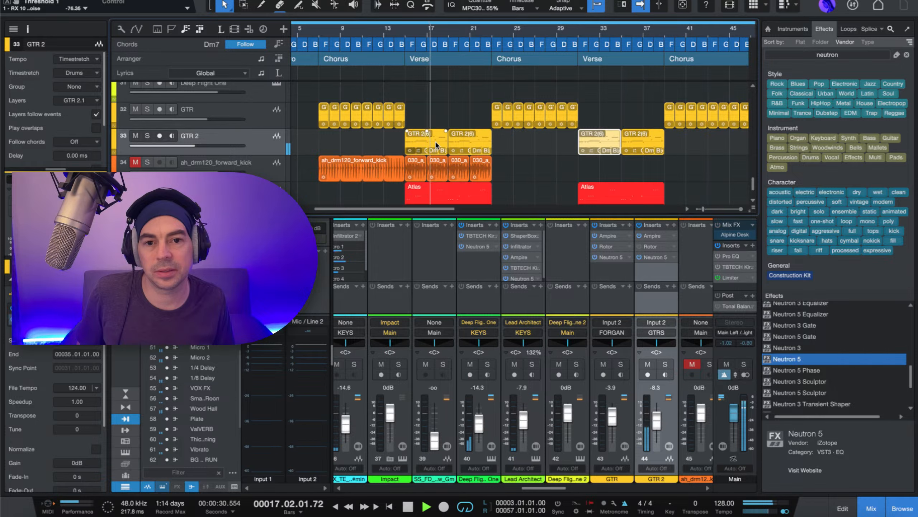
key(space)
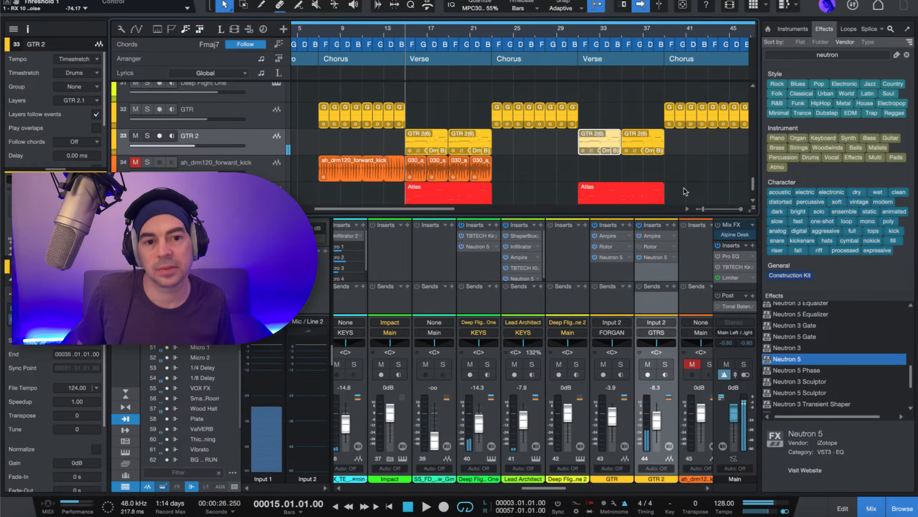
Step: Rerun the Neutron 5 assistant on GTR 2 during verse playback, targeting the Guitar instrument profile
mouse_move(663, 248)
mouse_down()
mouse_move(657, 275)
mouse_move(655, 252)
mouse_up()
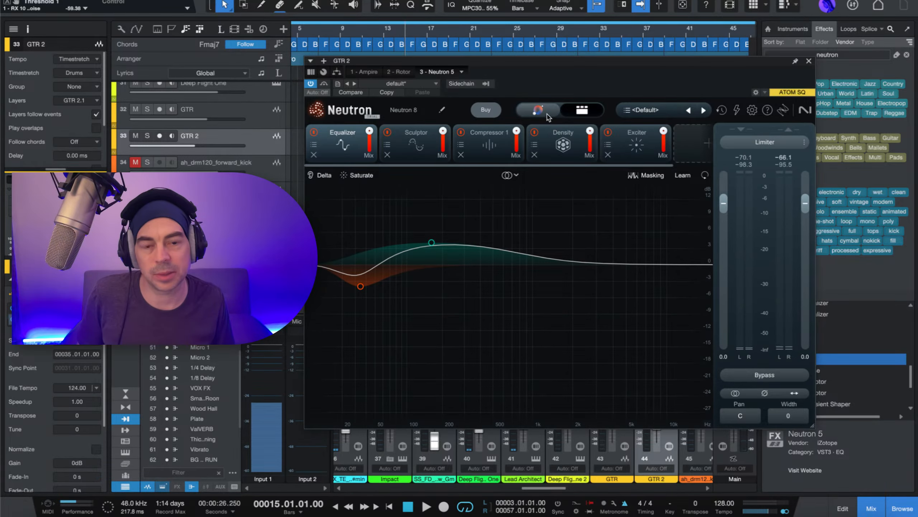
click(548, 115)
key(space)
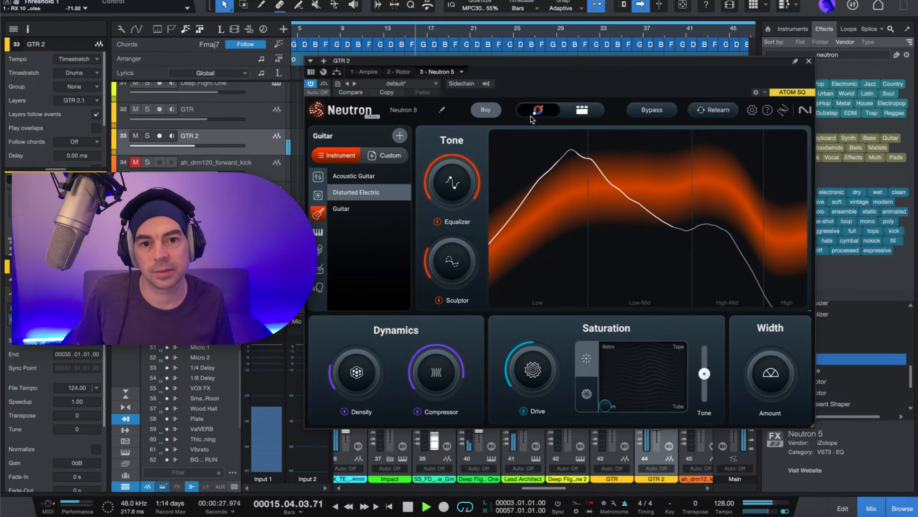
click(705, 109)
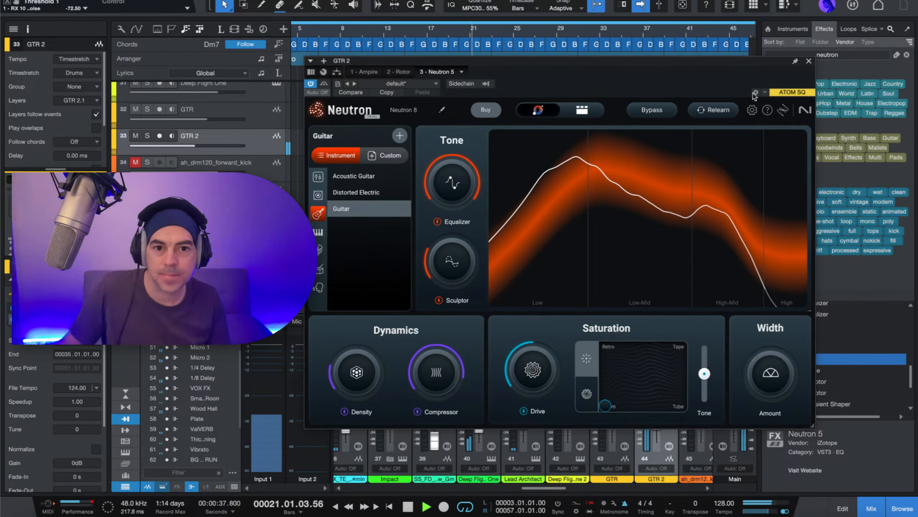
Step: Inspect the relearned Equalizer curve and Sculptor settings on GTR 2 while the song plays
click(595, 110)
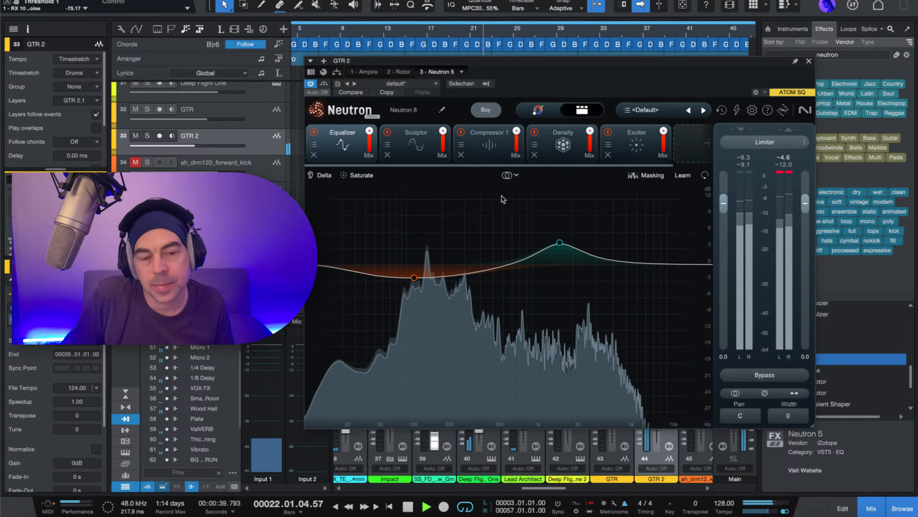
click(411, 142)
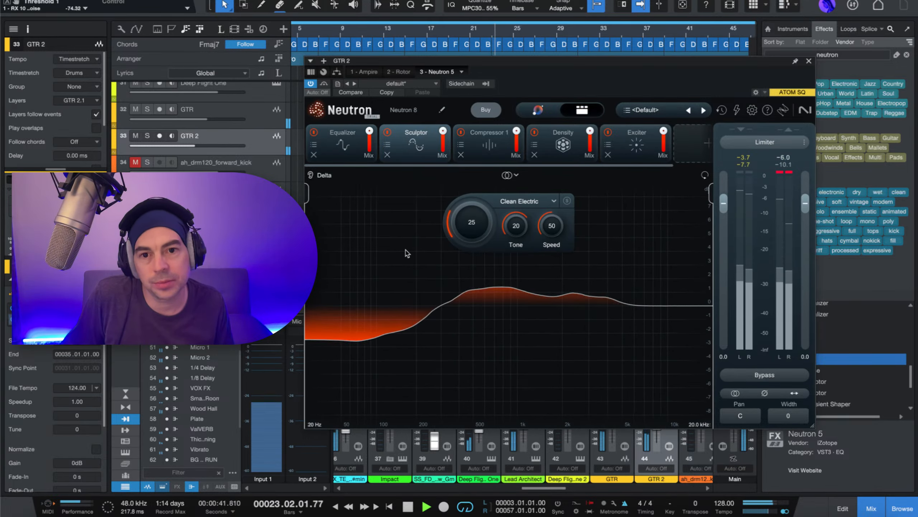
Step: Set the guitar target in Neutron's assistant to Distorted Electric and return to the detailed module view
click(348, 145)
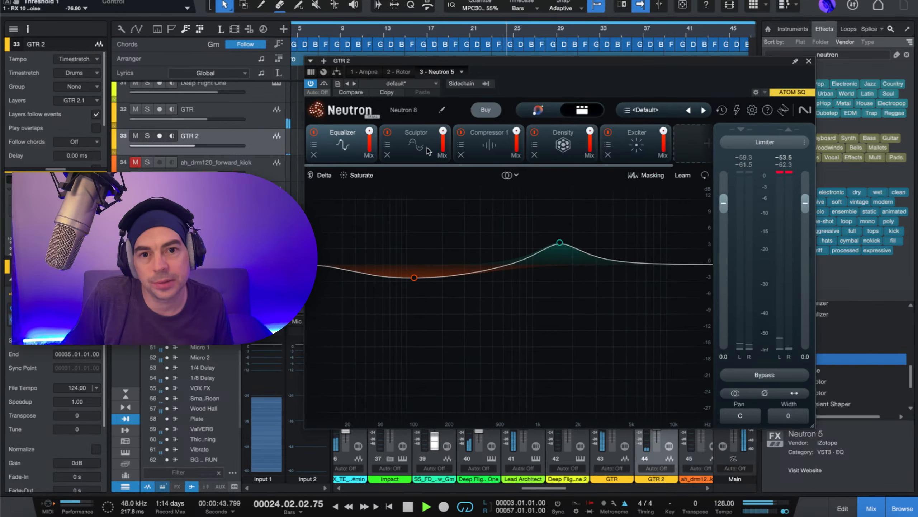
click(533, 112)
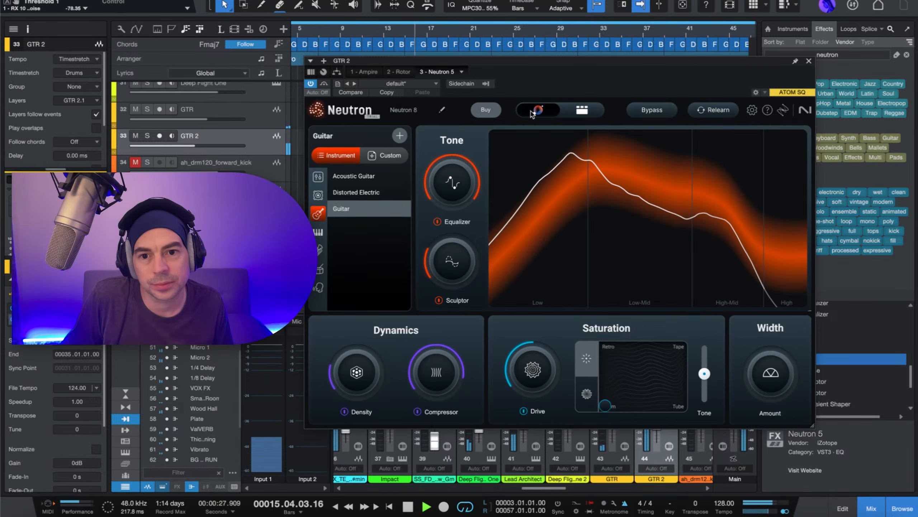
click(357, 193)
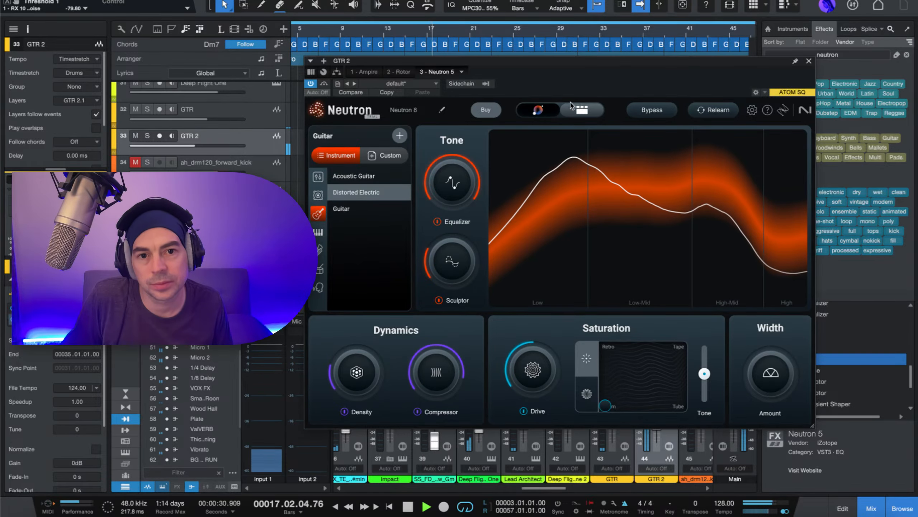
click(581, 110)
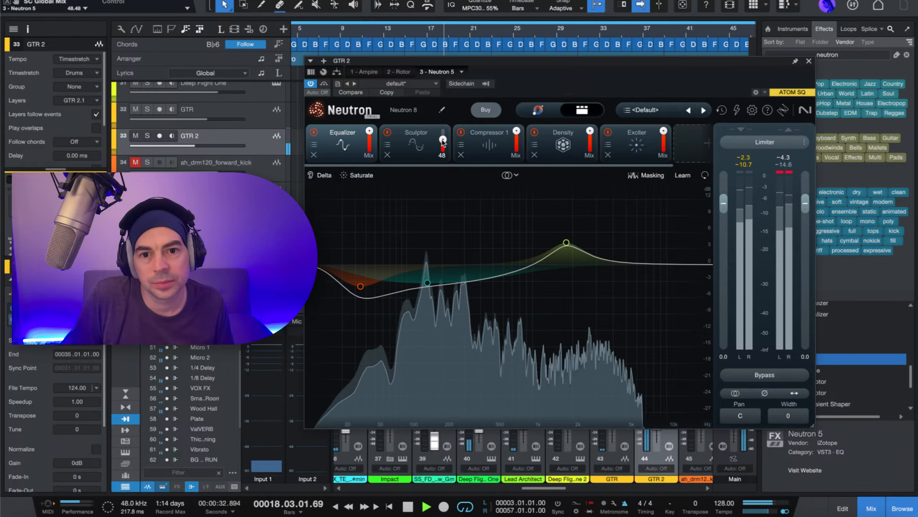
Step: Audition Neutron's Sculptor by lowering its mix and raising it back to full, inspect the module and close the plug-in window
mouse_move(443, 131)
mouse_down()
mouse_move(443, 152)
mouse_move(427, 62)
mouse_up()
click(417, 155)
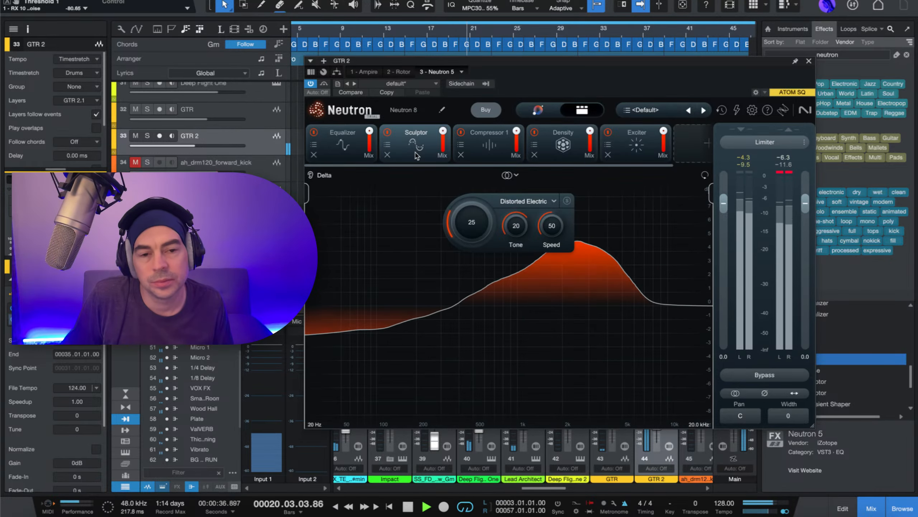
click(808, 62)
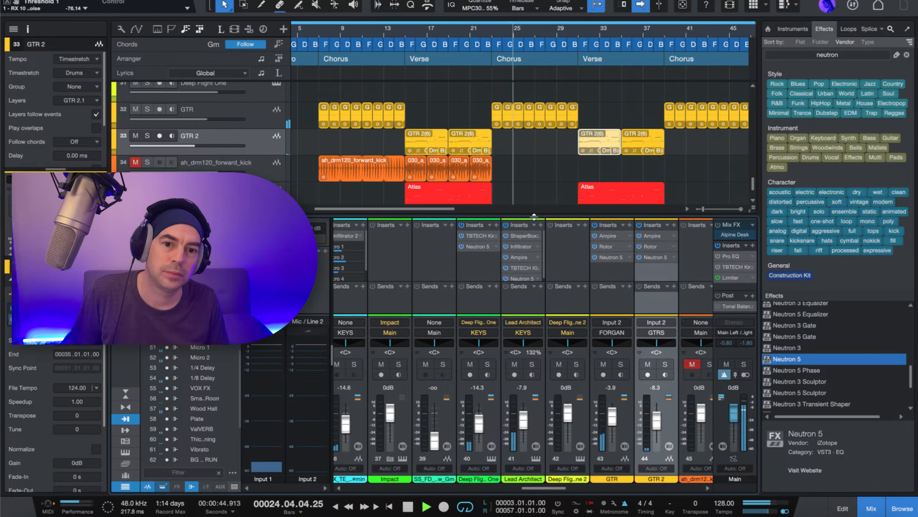
Step: Slightly enlarge the mixer area and replay the verse from bar 15
drag(535, 216, 538, 212)
key(space)
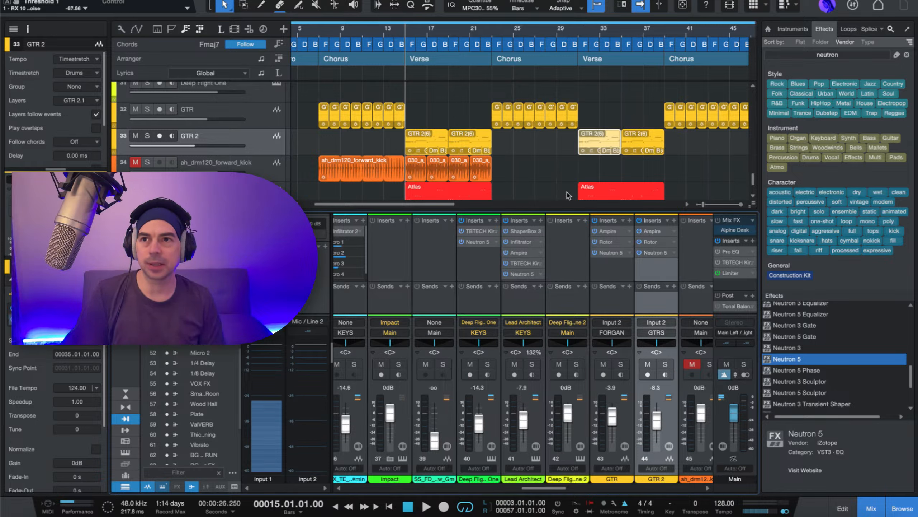
scroll(659, 179, down, 1)
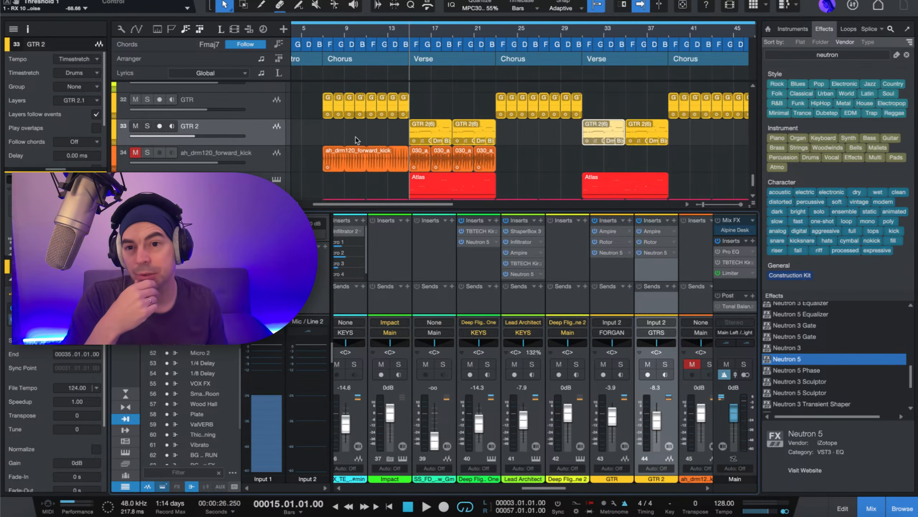
scroll(346, 141, up, 2)
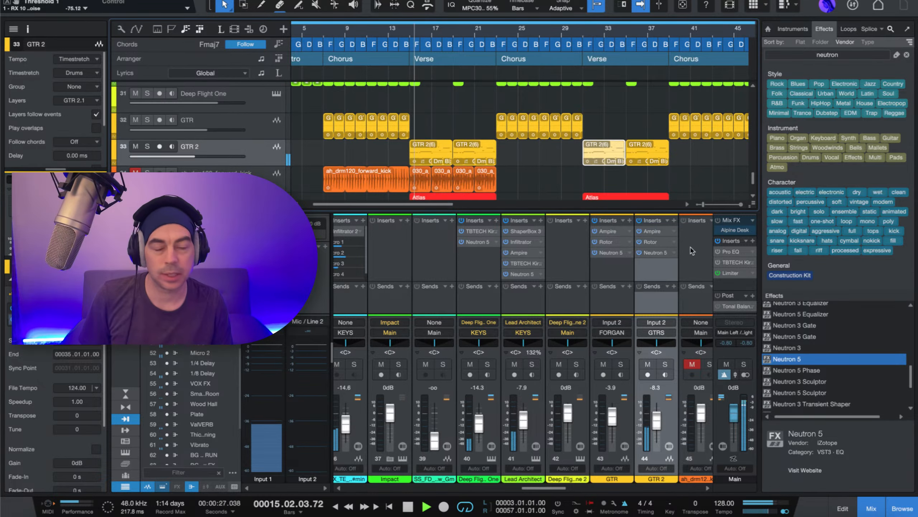
Step: Review the Equalizer, Sculptor, Compressor 1, Density and Exciter modules in GTR 2's Neutron 5 during playback, and close the plug-in window
click(649, 253)
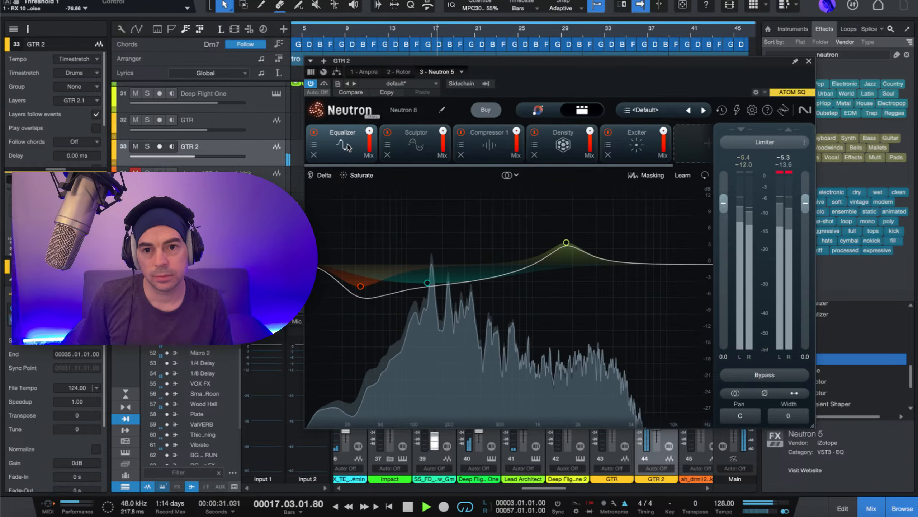
click(412, 142)
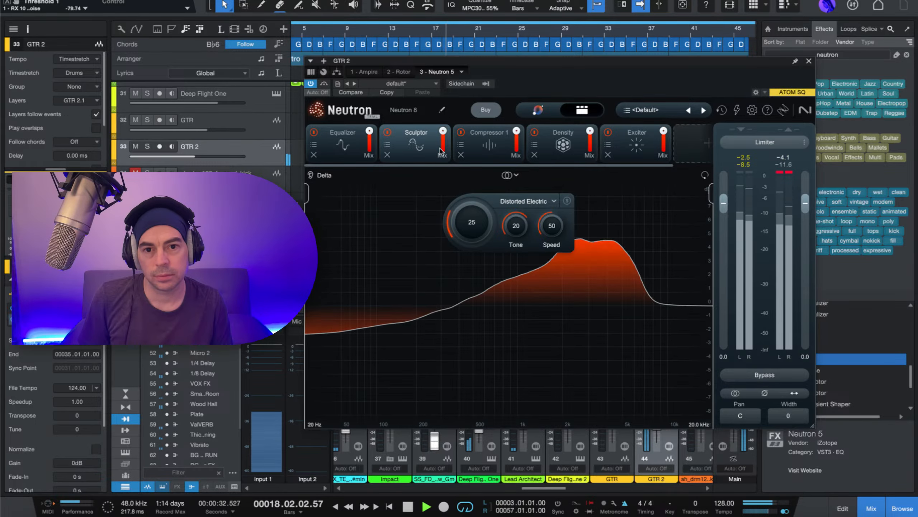
click(489, 145)
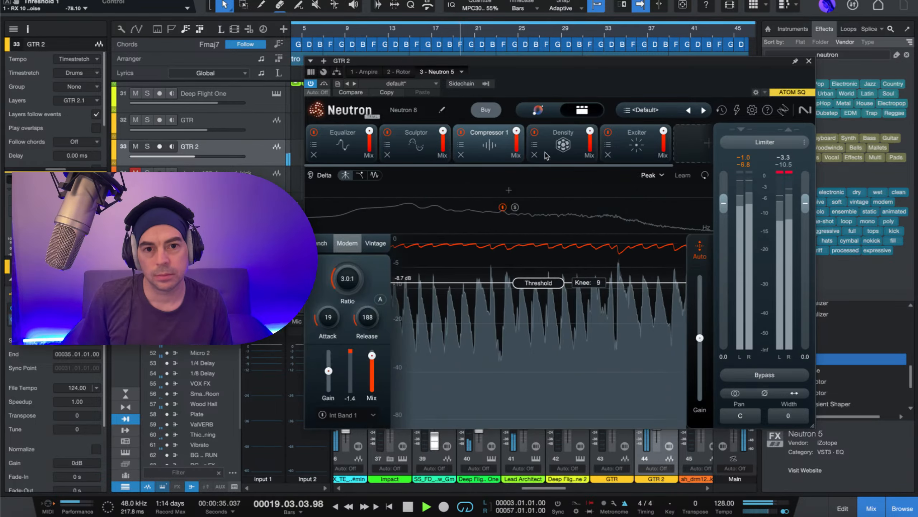
click(563, 144)
click(636, 145)
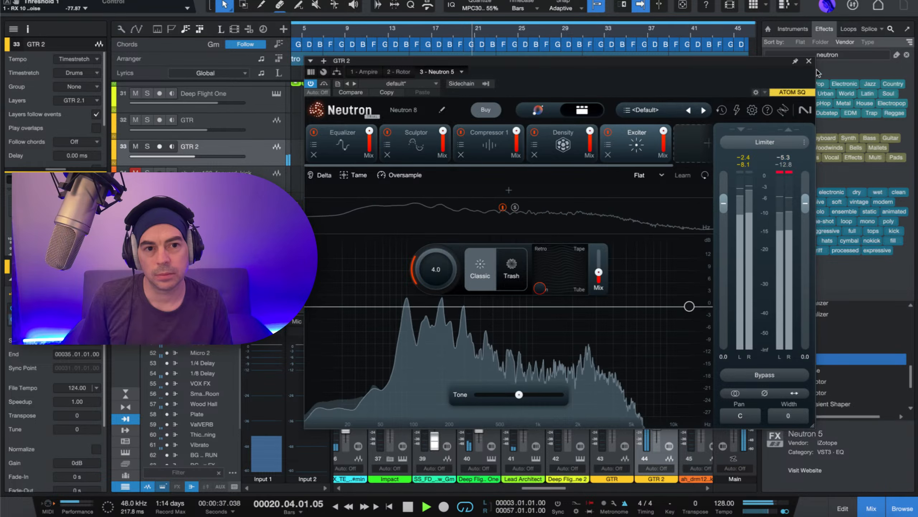
click(809, 61)
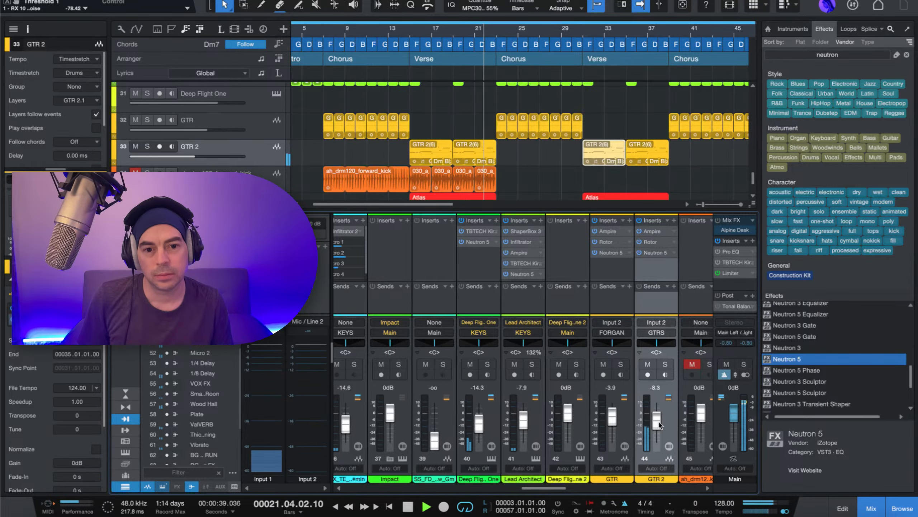
Step: Lower the GTR 2 channel level to -9.1 dB and give the arrangement more height
drag(656, 425, 656, 438)
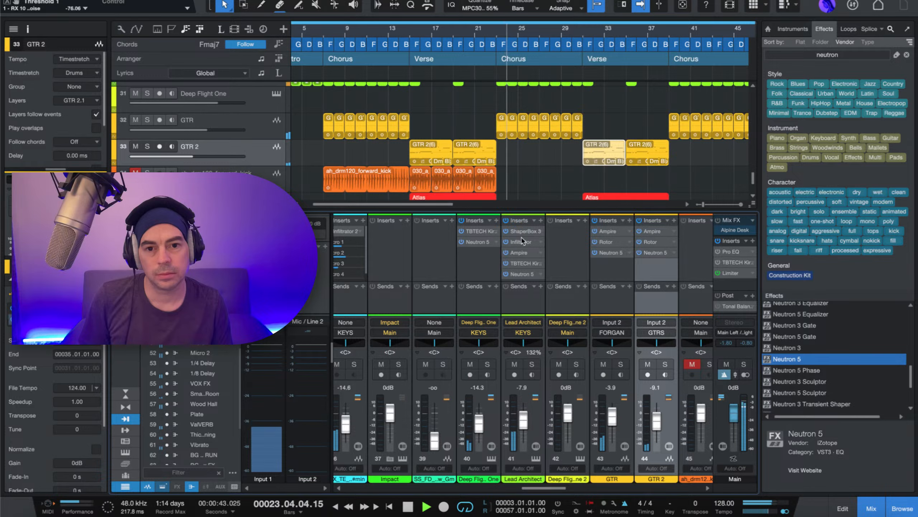
drag(540, 210, 539, 227)
Step: Stop playback and remove an event effect from the first VOX BG clip in the chorus at bar 23
scroll(527, 192, right, 10)
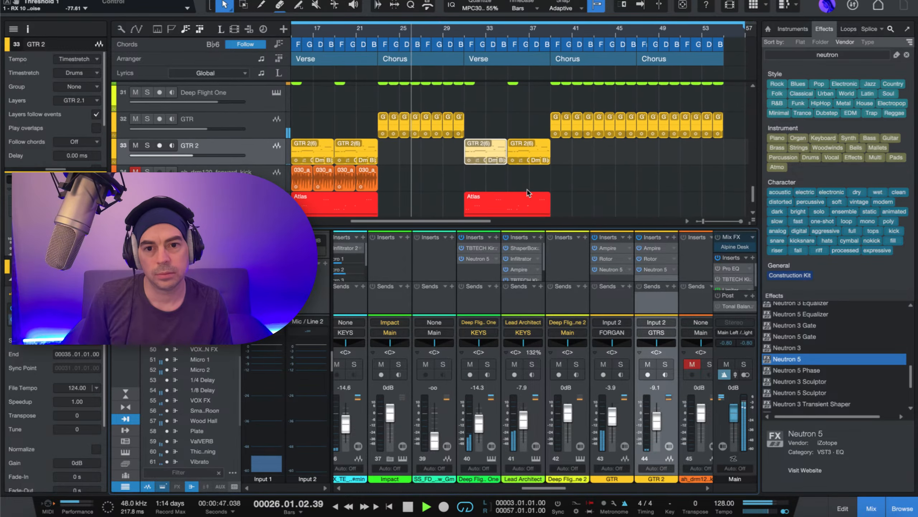
scroll(438, 212, up, 15)
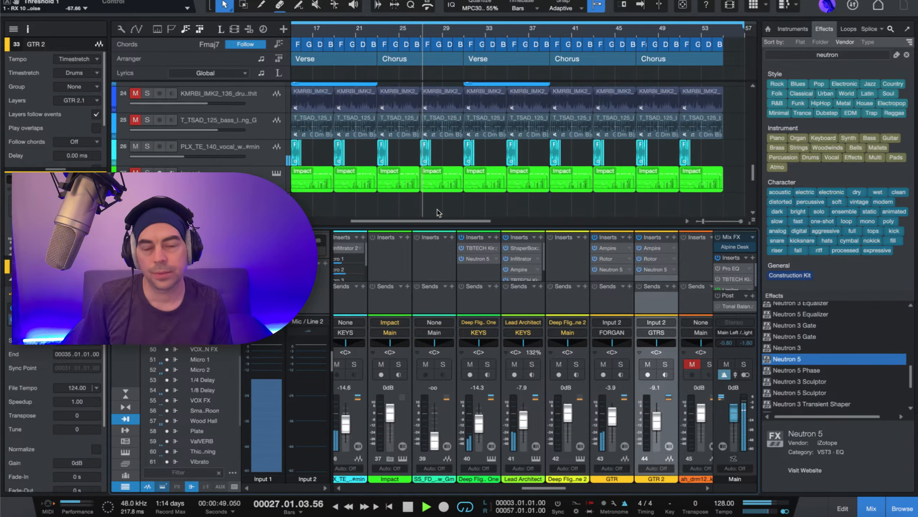
scroll(438, 213, up, 10)
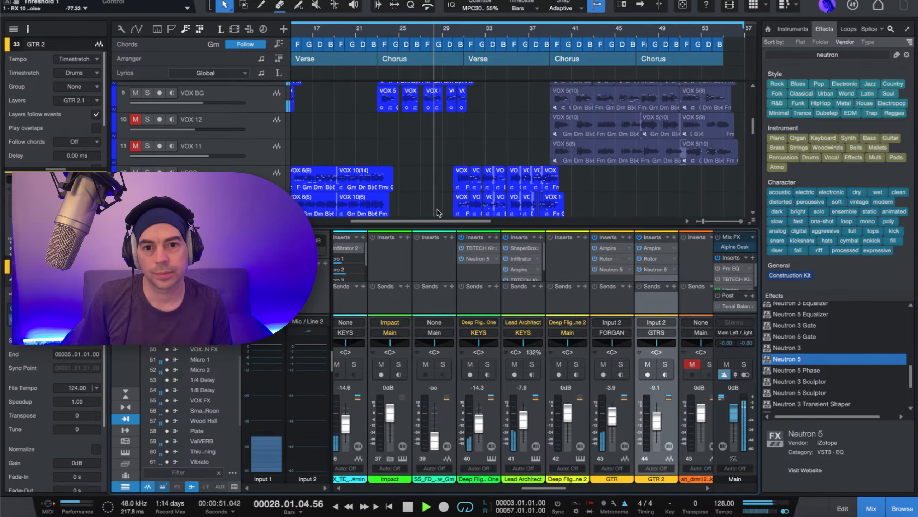
scroll(438, 212, down, 3)
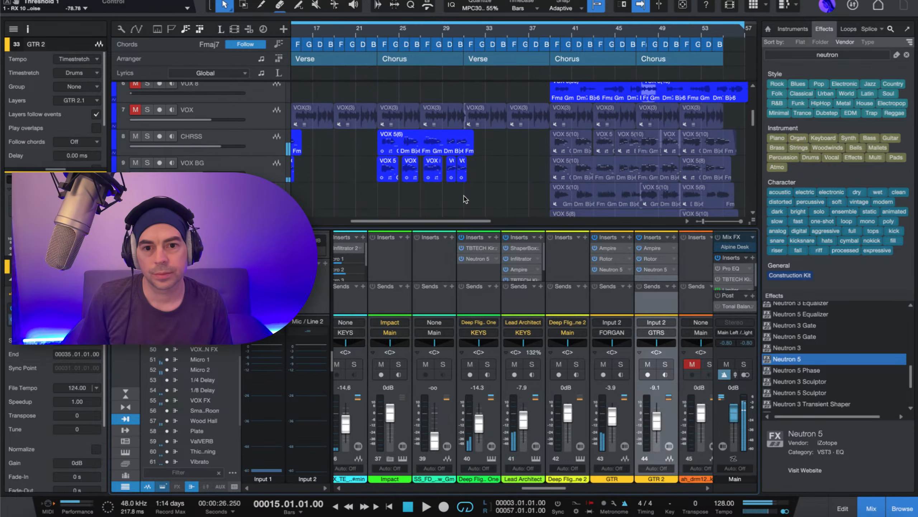
key(space)
click(390, 177)
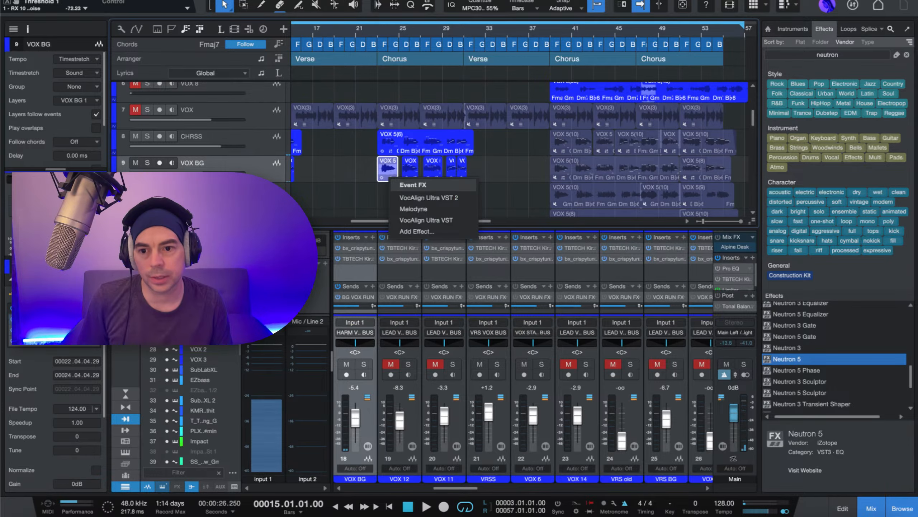
key(Escape)
click(95, 318)
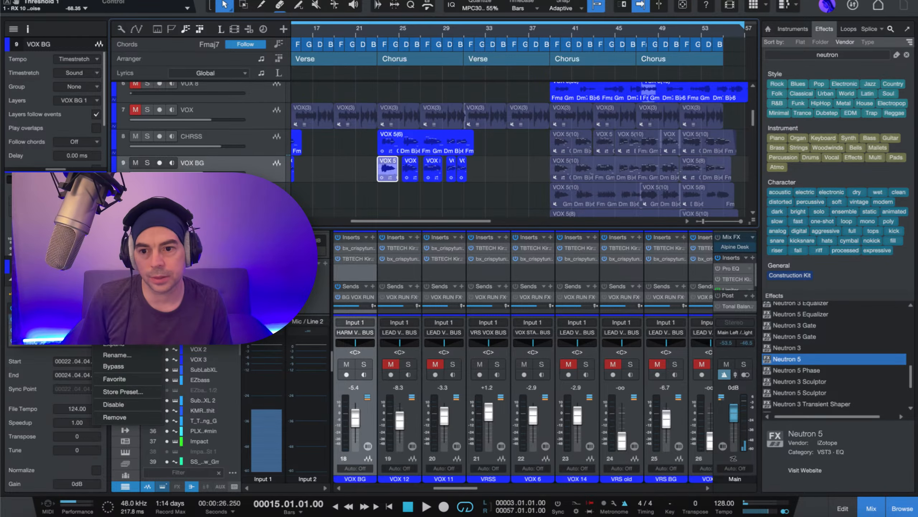
click(123, 419)
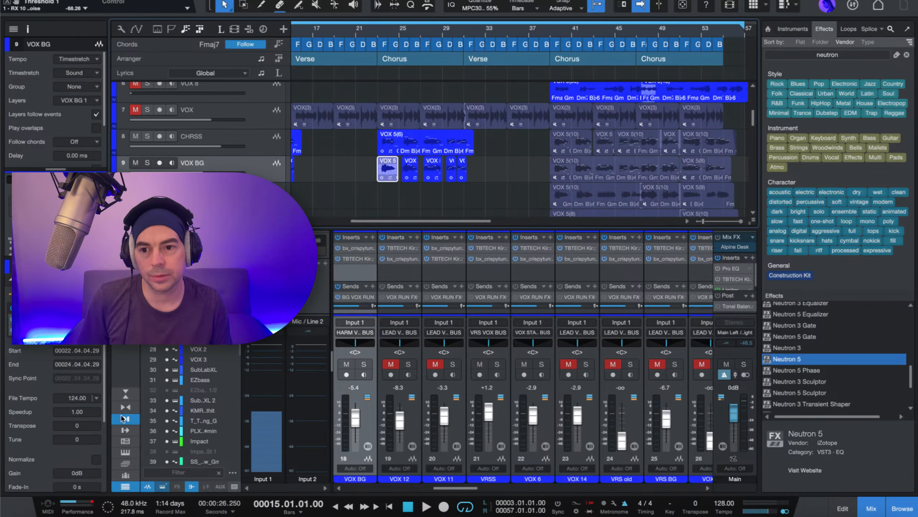
Step: Select all five VOX BG clips in the chorus at bar 23 and remove the event effect from the selection
click(410, 170)
click(433, 170)
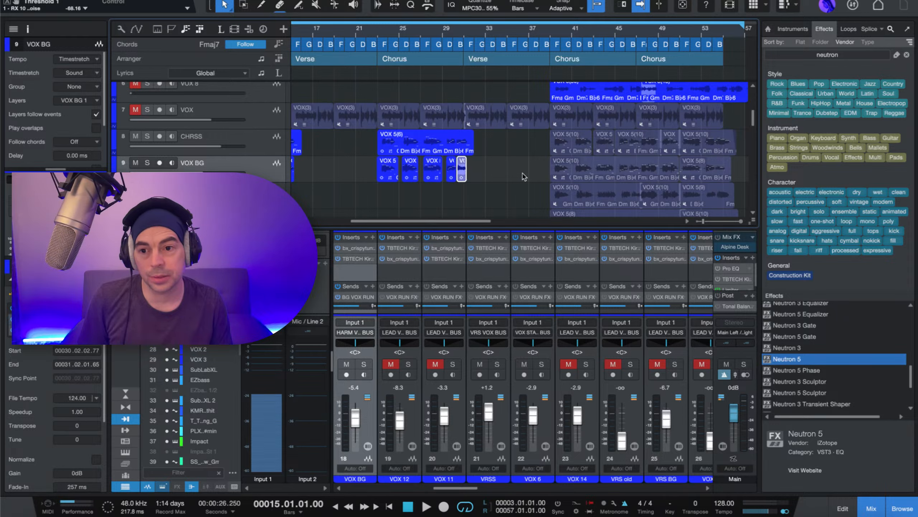
click(490, 179)
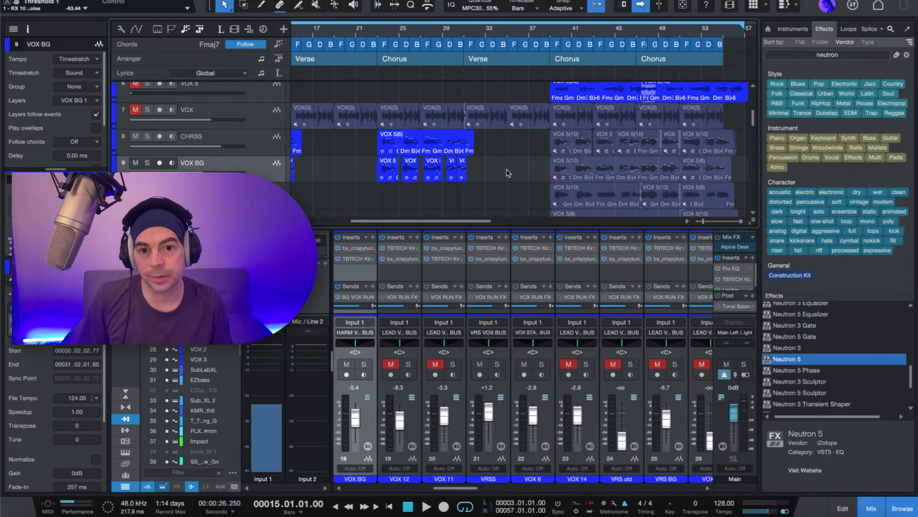
drag(508, 173, 360, 156)
right_click(93, 344)
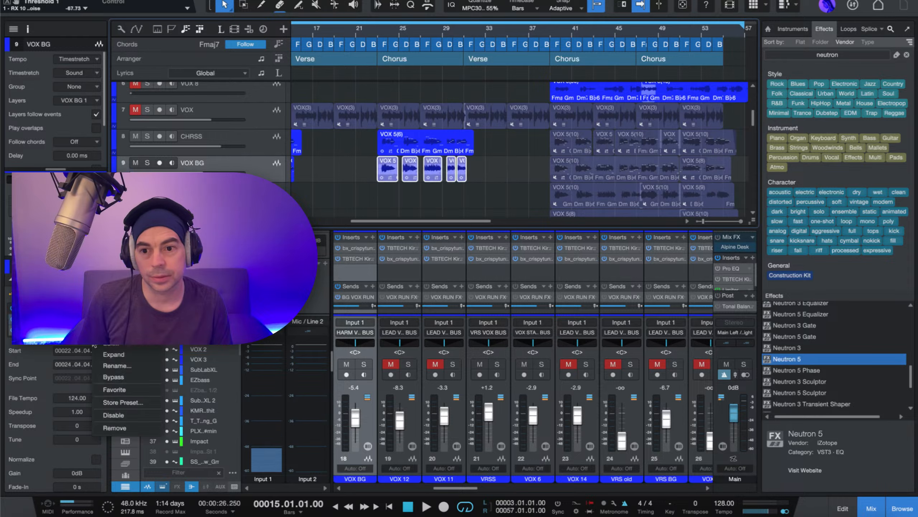
click(114, 427)
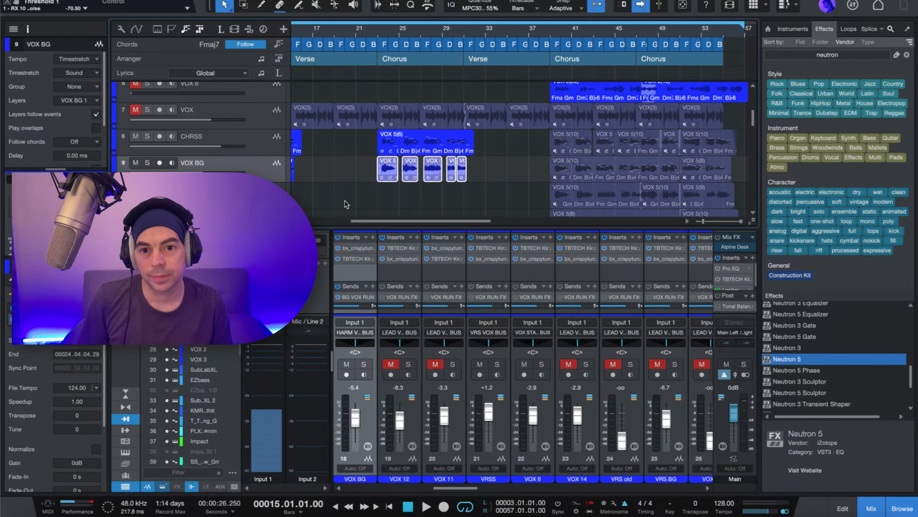
Step: Check the first VOX BG chorus clip, and remove the event effect individually from the other four clips
click(387, 173)
click(410, 170)
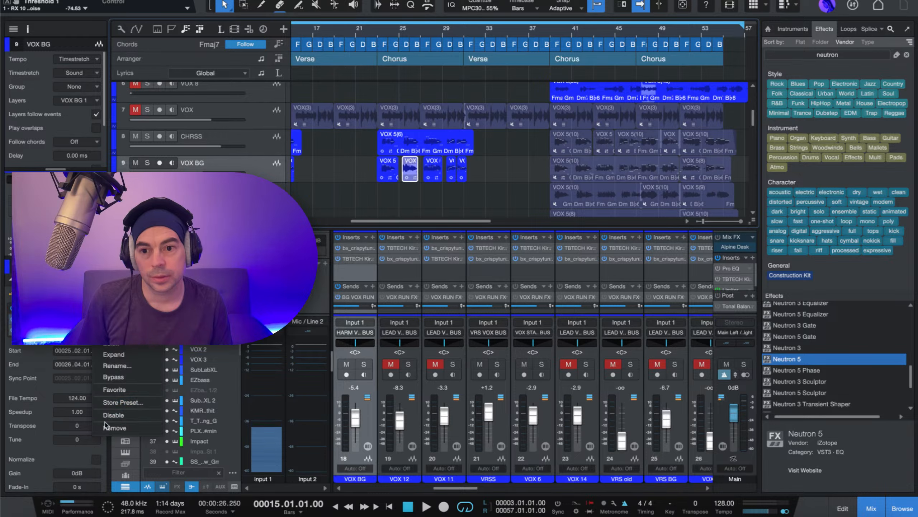
click(433, 171)
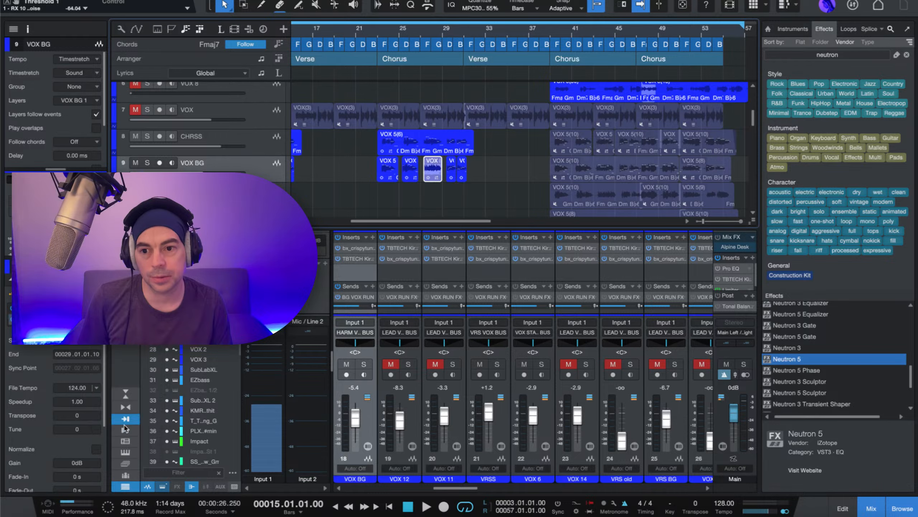
click(454, 169)
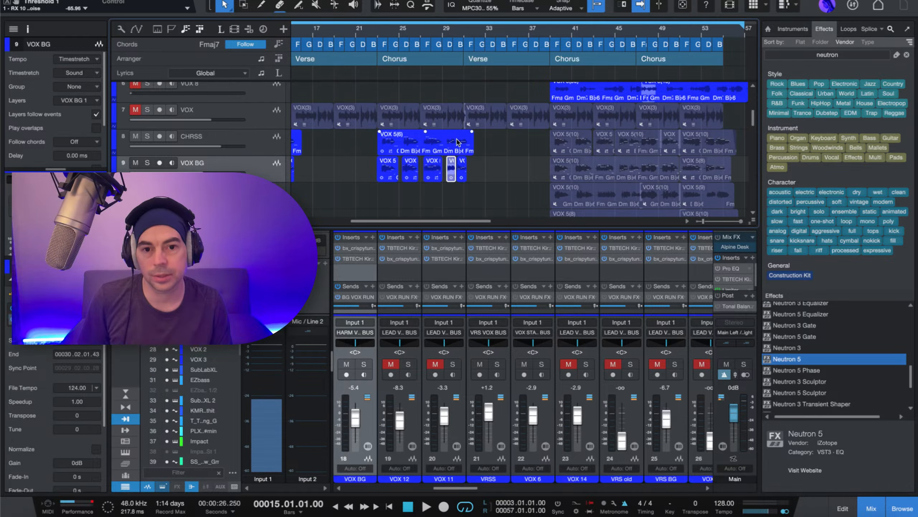
click(462, 176)
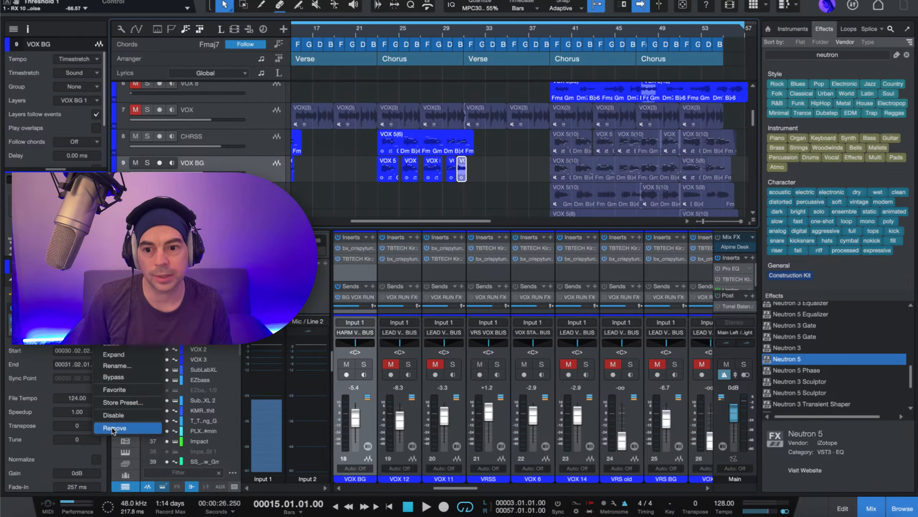
Step: Remove the event effect from the CHRSS clip in the chorus at bar 23
click(428, 149)
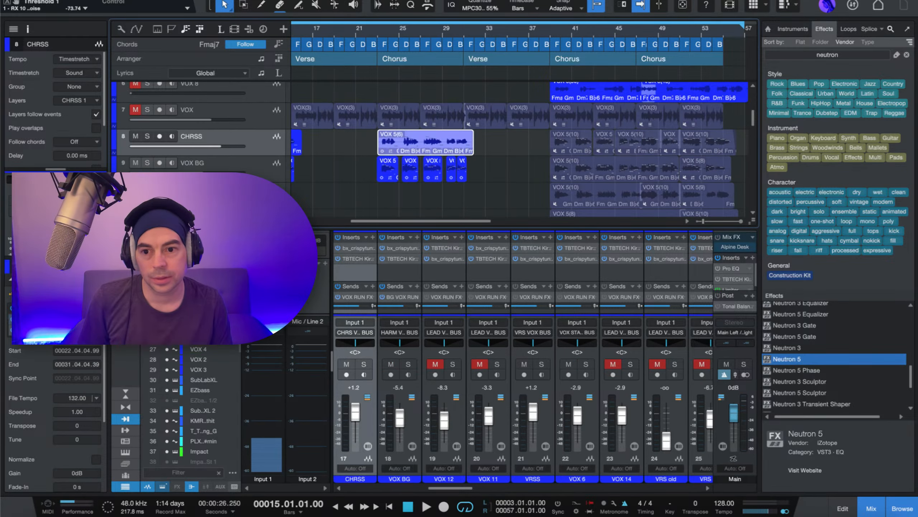
right_click(94, 336)
click(114, 428)
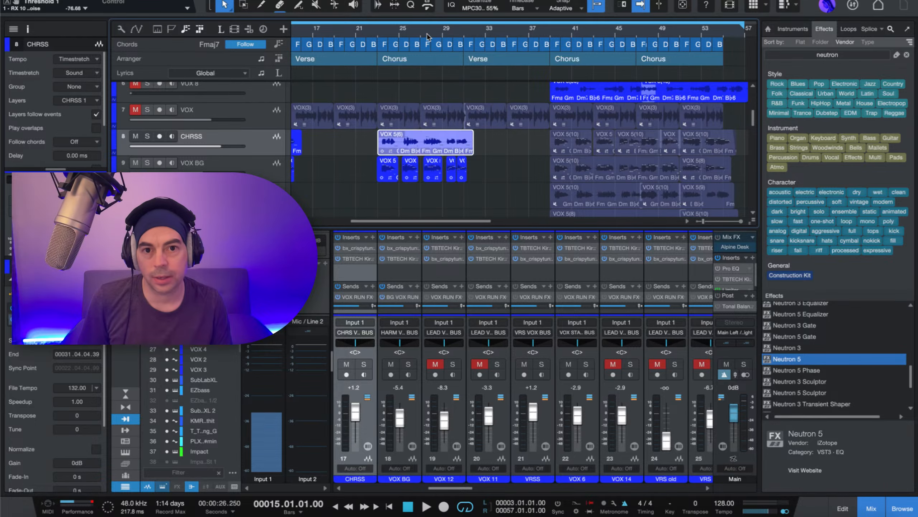
Step: Play the song from the start of the chorus at bar 23 to hear the CHRSS and VOX BG vocals
key(z)
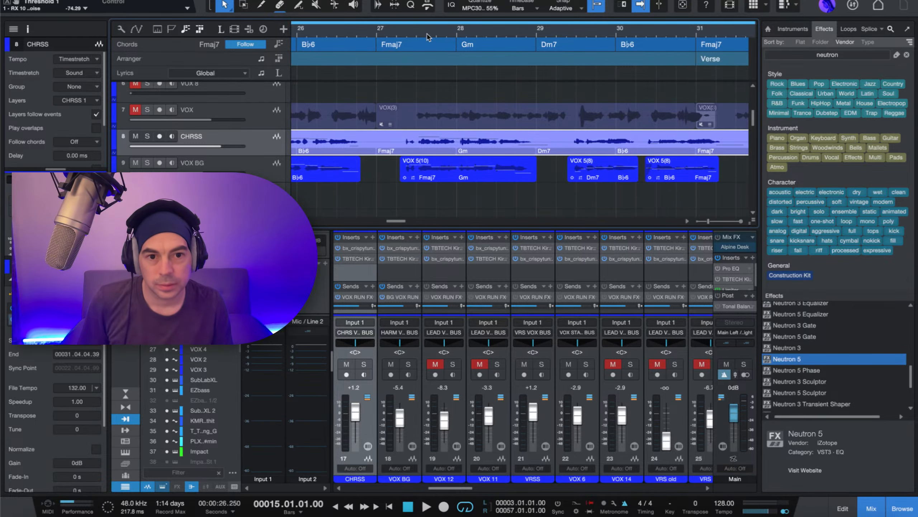
key(z)
key(space)
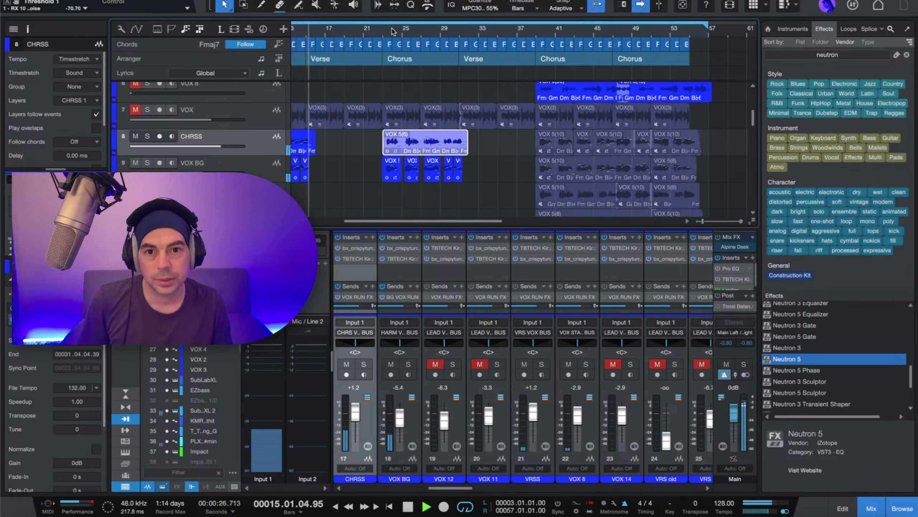
click(384, 32)
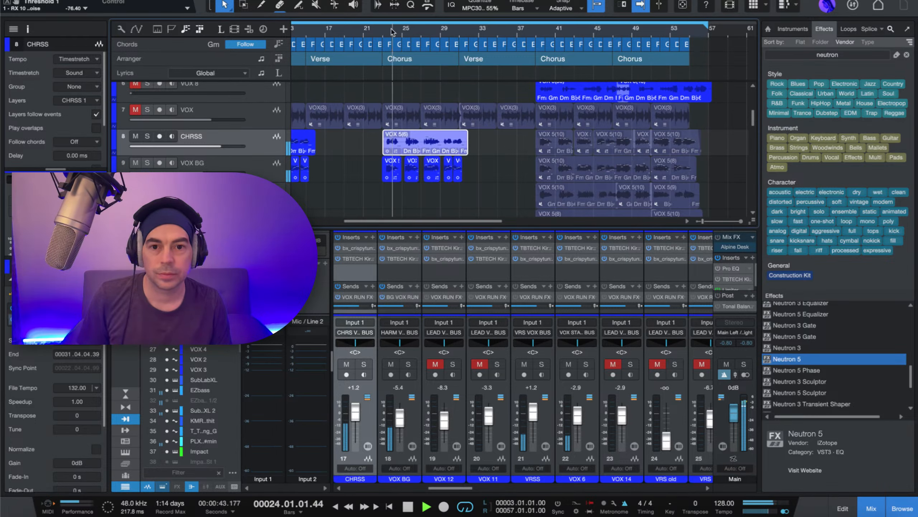
Step: Move the second VOX BG clip in the chorus, near bar 25, slightly later so it ends at 26.04.03.75
key(e)
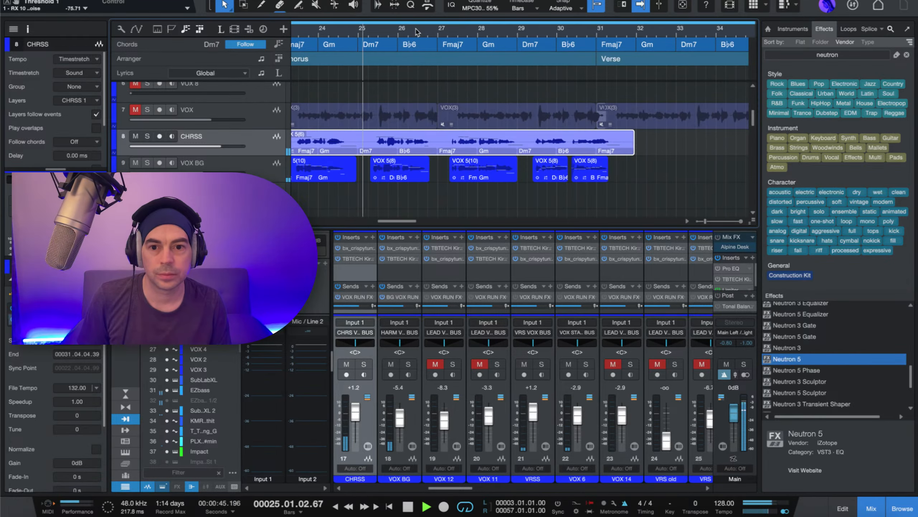
key(e)
key(e)
key(space)
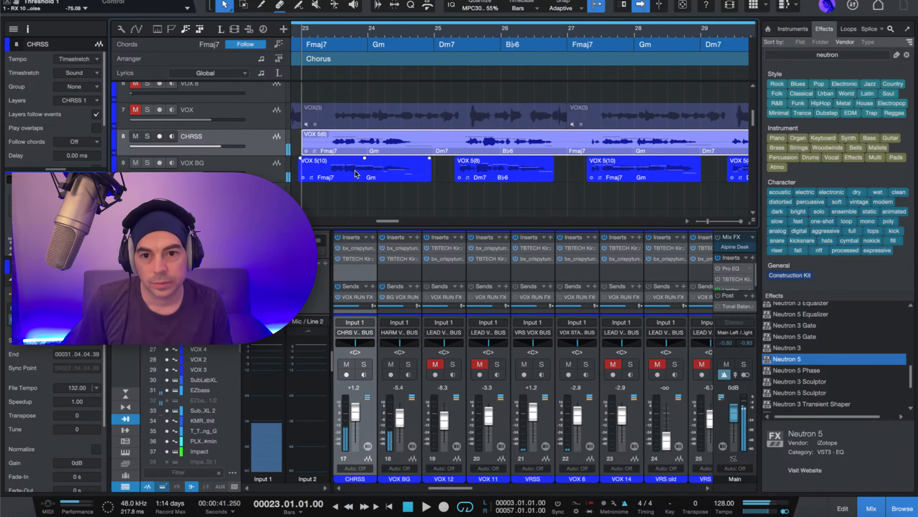
scroll(350, 177, up, 1)
click(485, 199)
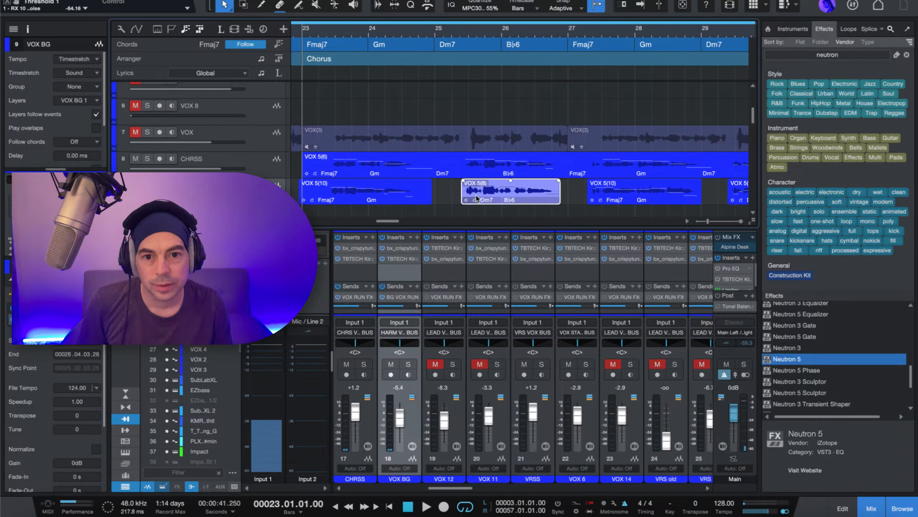
drag(479, 199, 481, 199)
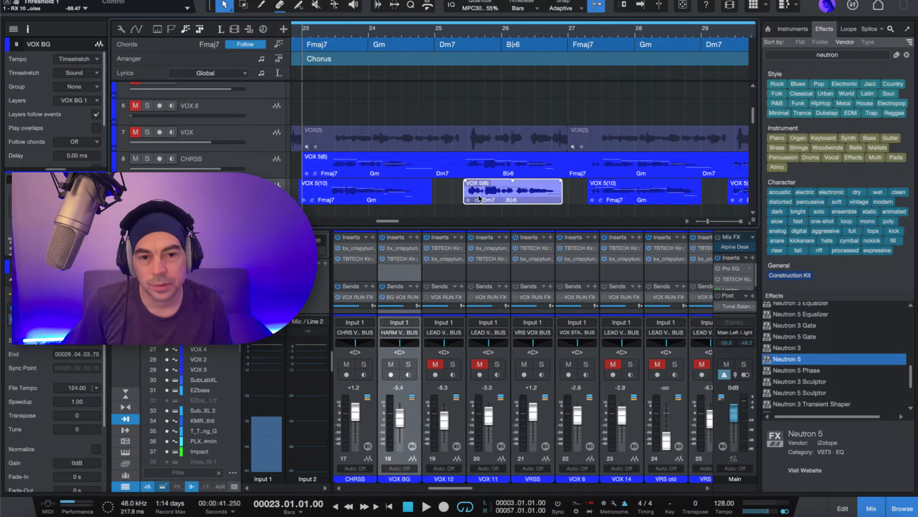
Step: Play the chorus from bar 23 to hear the shifted VOX BG clip in the mix
key(space)
key(w)
key(w)
key(w)
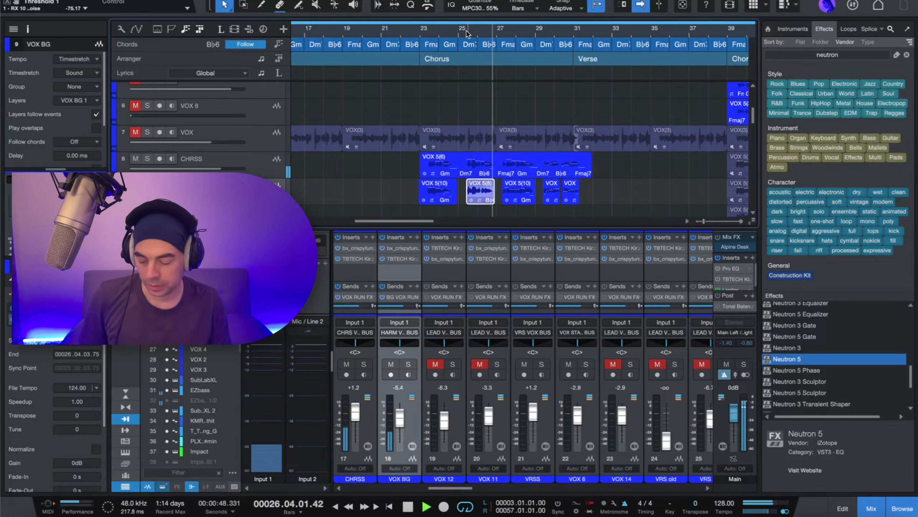
key(w)
scroll(467, 34, down, 5)
key(space)
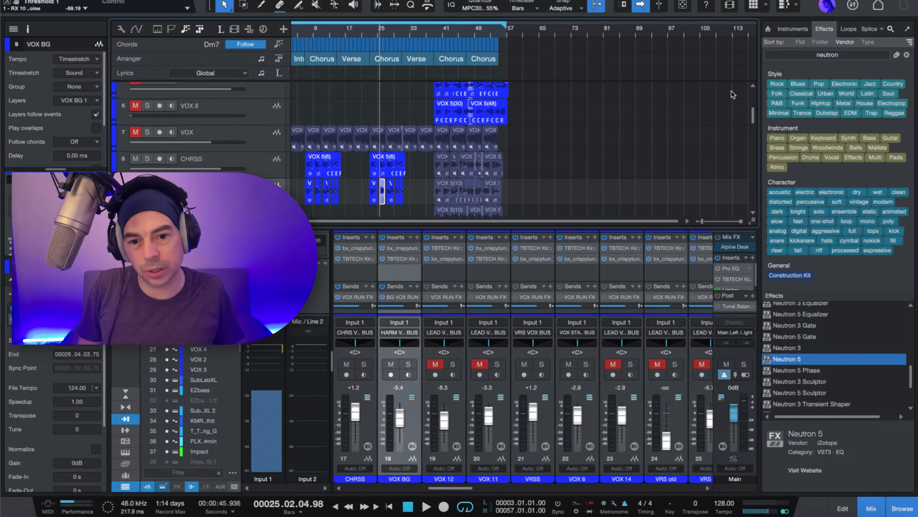
Step: Review the vocal channels and the buses in an enlarged mixer, and play the song briefly with the KEYS bus selected
drag(496, 227, 496, 177)
scroll(495, 225, right, 5)
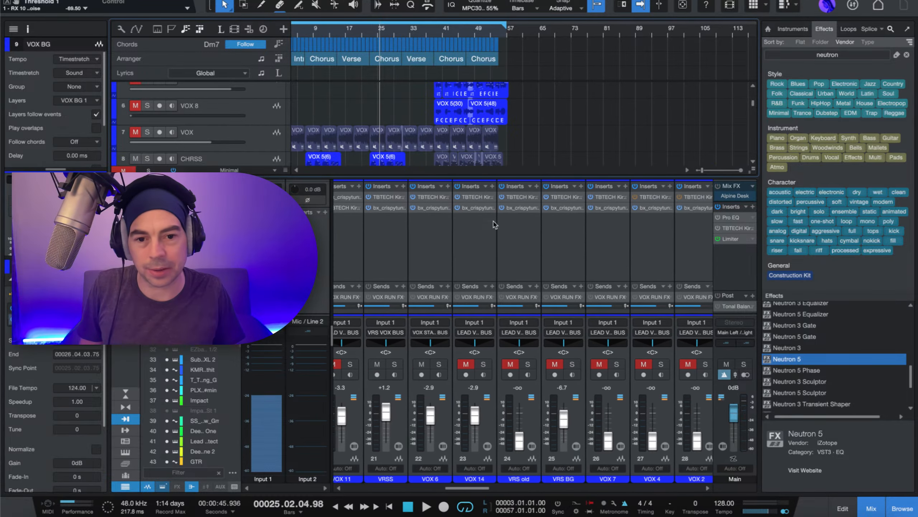
drag(410, 176, 410, 217)
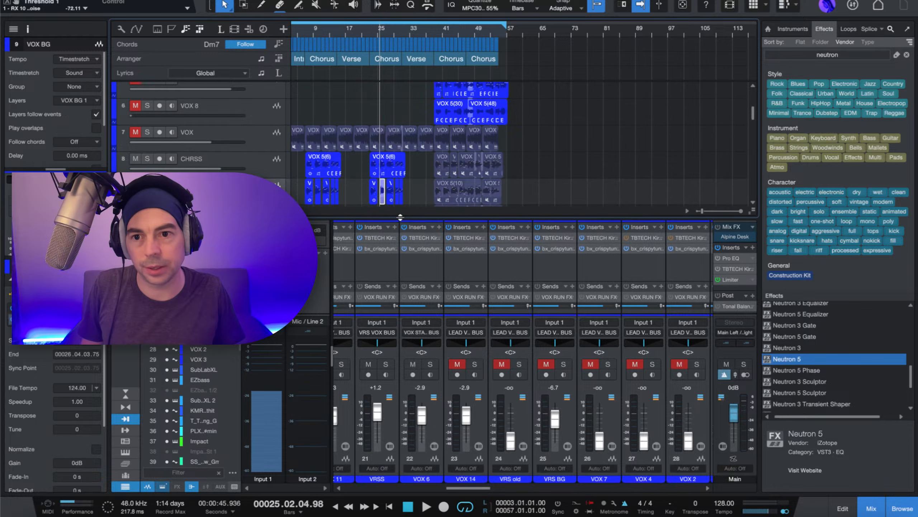
scroll(385, 156, down, 5)
scroll(385, 154, down, 1)
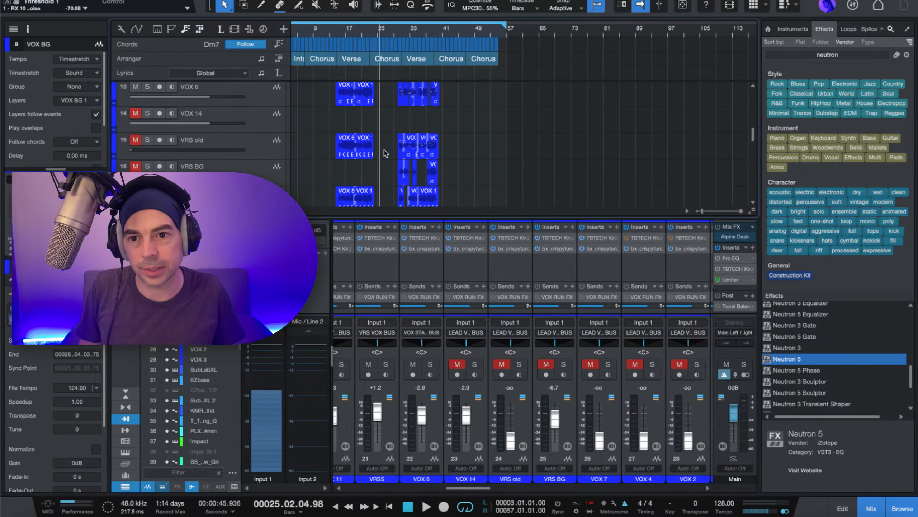
drag(451, 219, 448, 142)
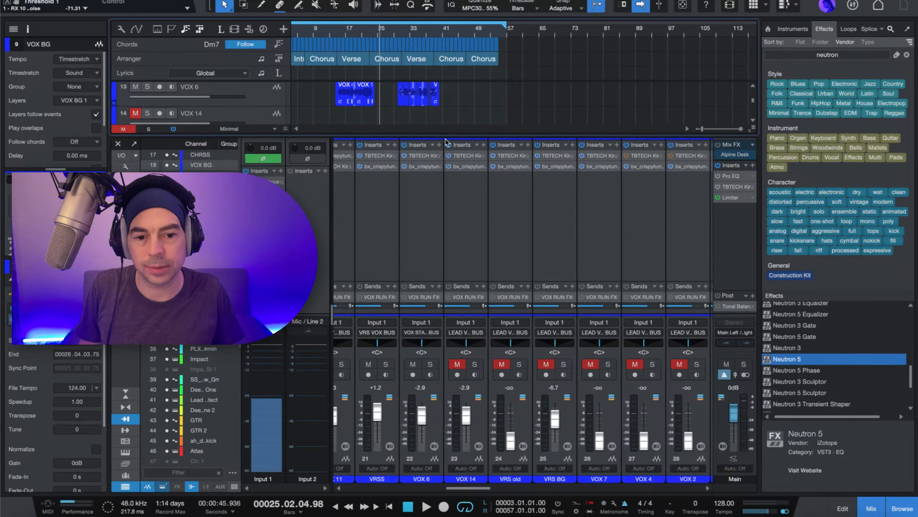
drag(468, 488, 711, 476)
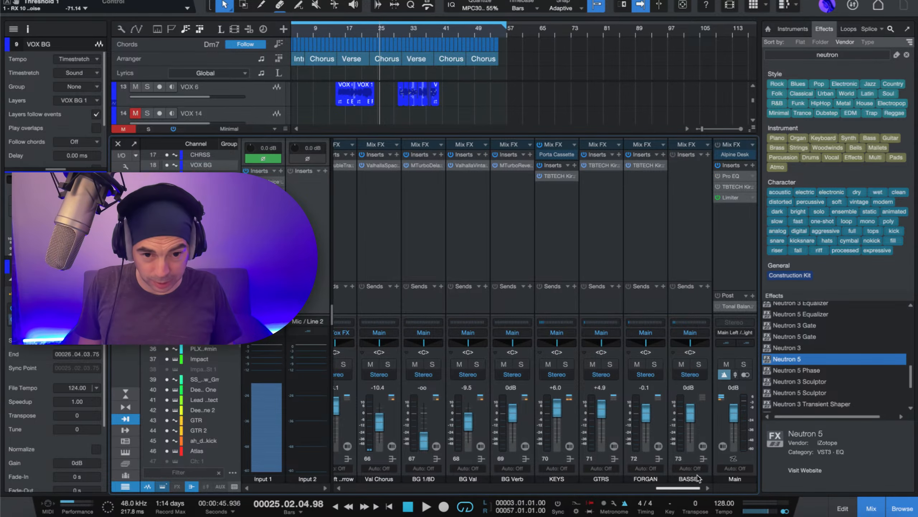
click(567, 216)
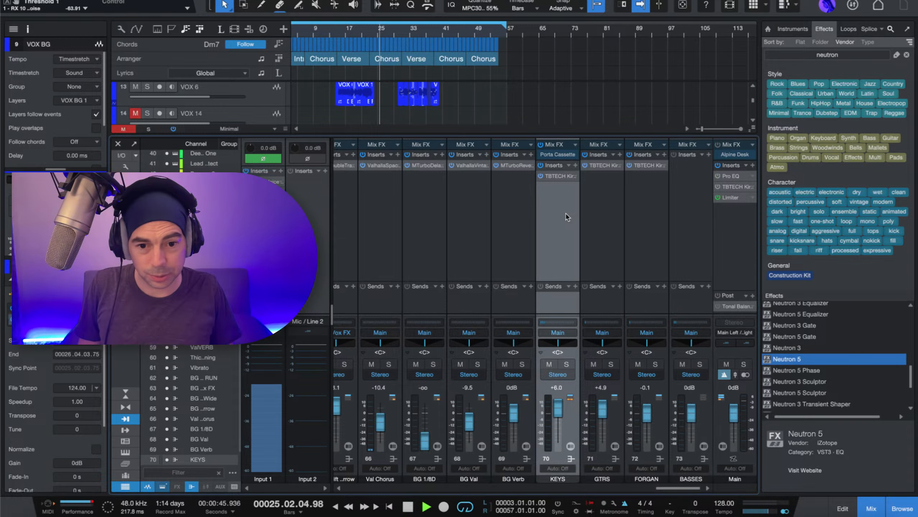
key(space)
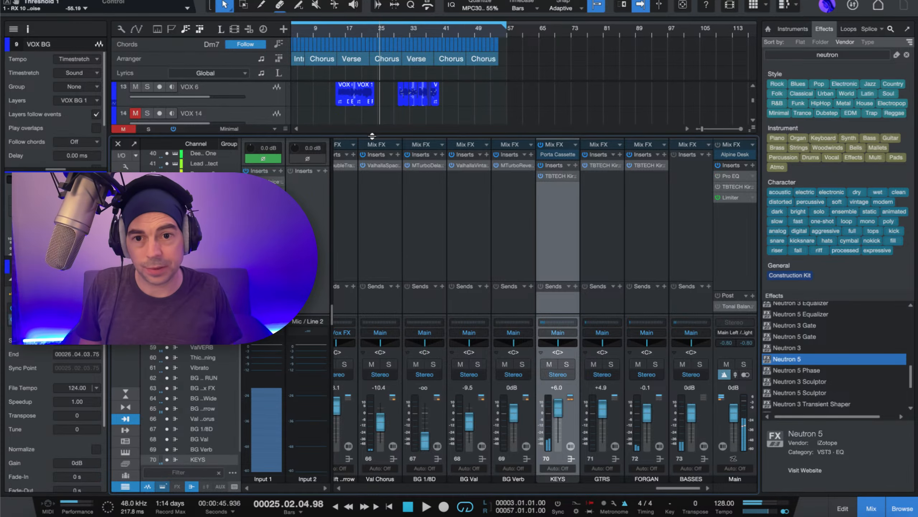
Step: Play the song from the verse at bar 34 and the chorus at bar 43 while checking the instrument tracks
drag(372, 136, 381, 245)
scroll(392, 134, down, 15)
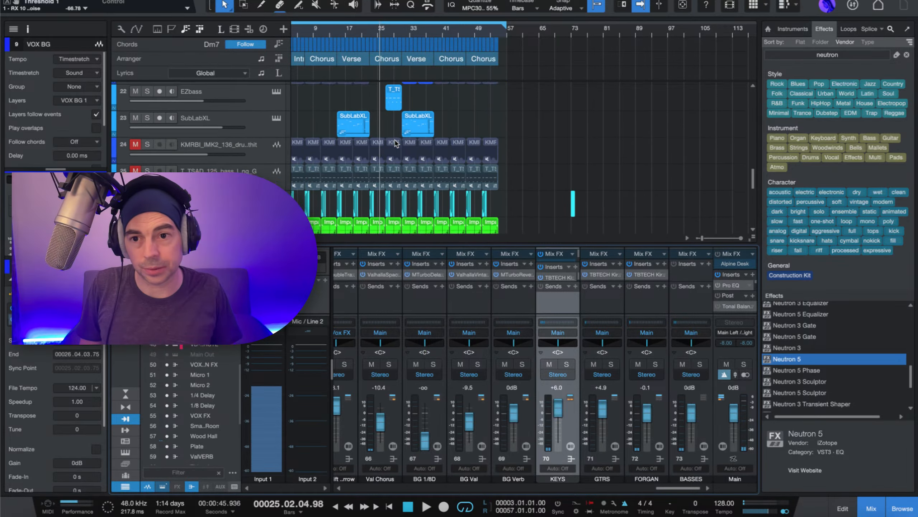
scroll(394, 141, up, 4)
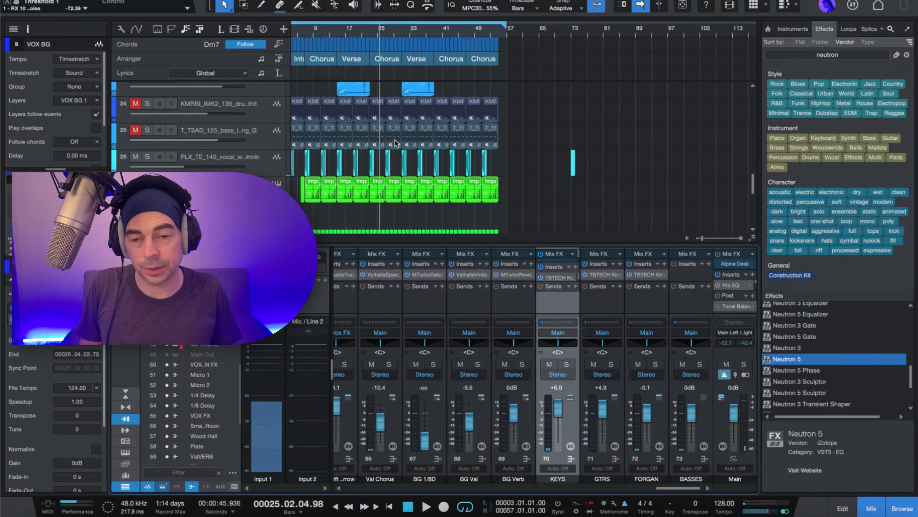
scroll(395, 143, down, 1)
key(space)
click(416, 34)
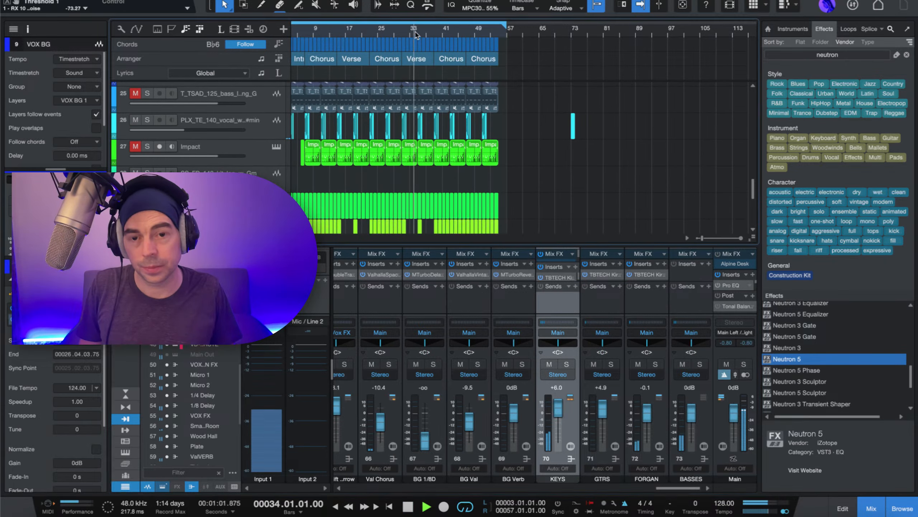
click(450, 33)
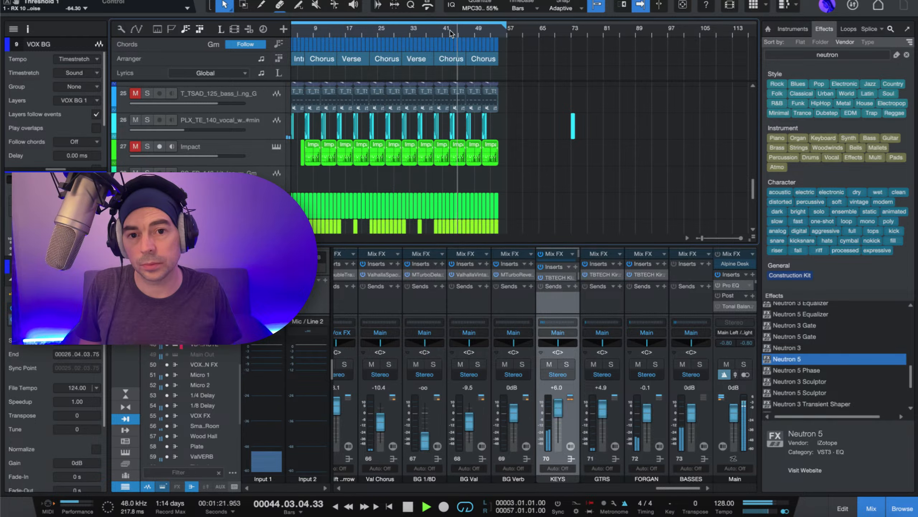
scroll(416, 138, down, 4)
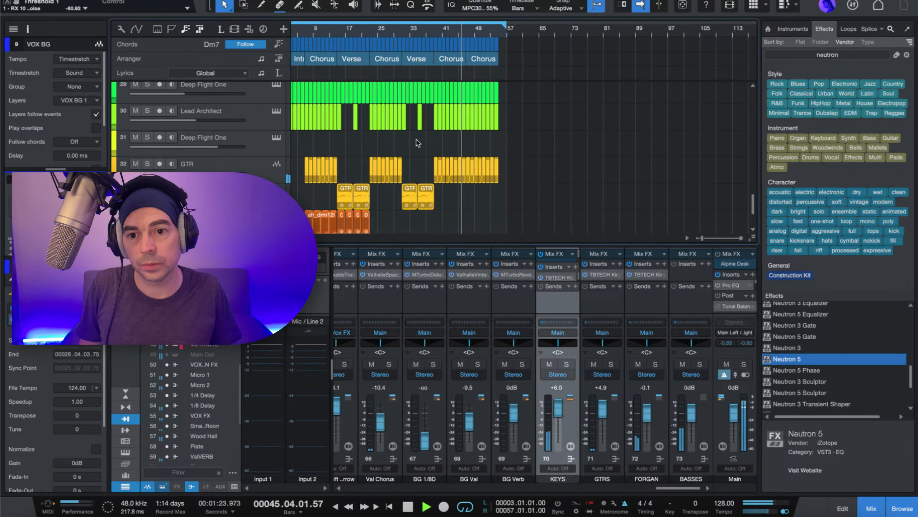
scroll(416, 142, down, 3)
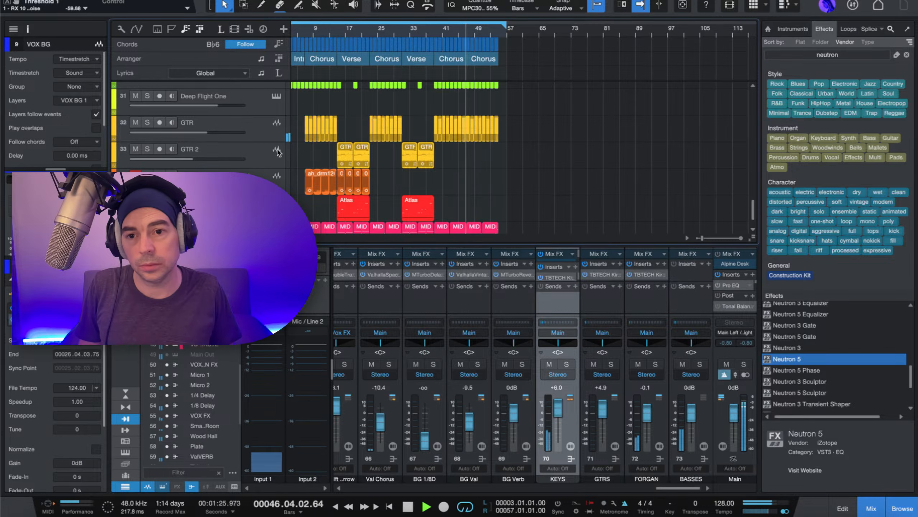
key(space)
Step: Select the GTR and GTR 2 tracks and check their faders and inserts alongside the neighbouring synth channels
click(259, 129)
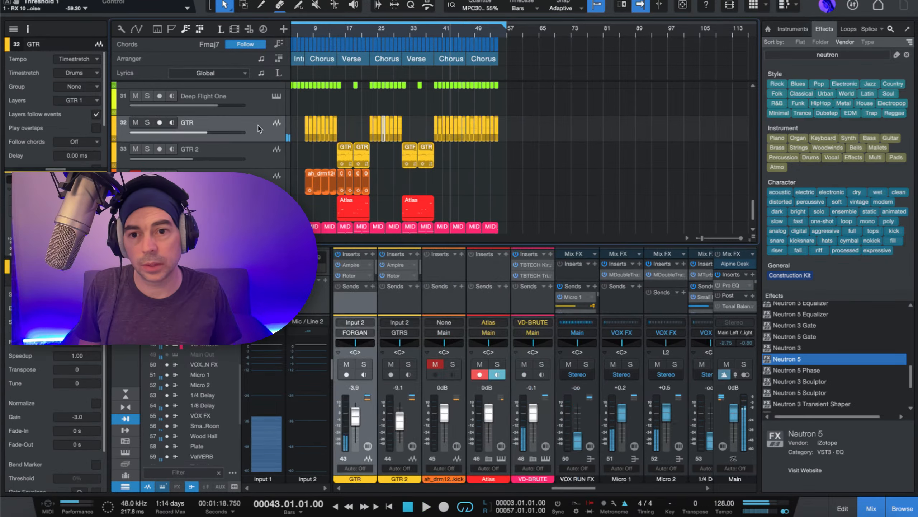
click(259, 165)
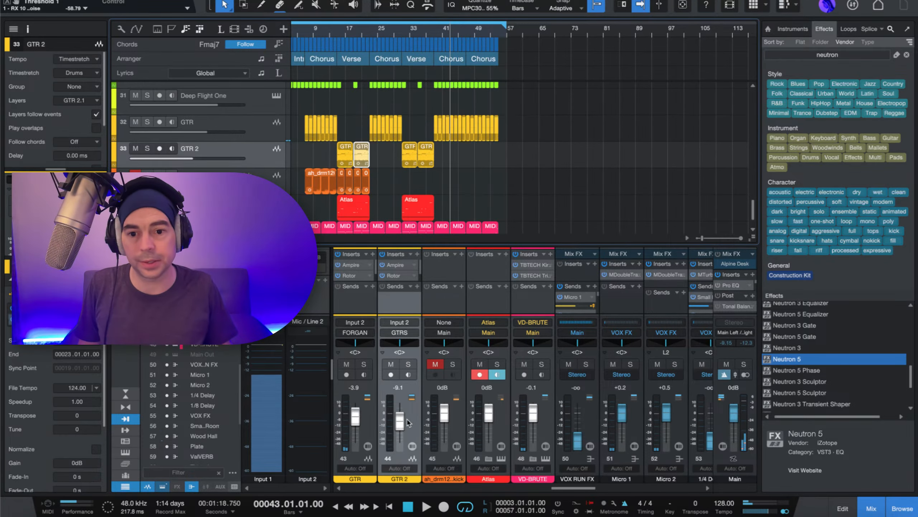
scroll(357, 416, left, 4)
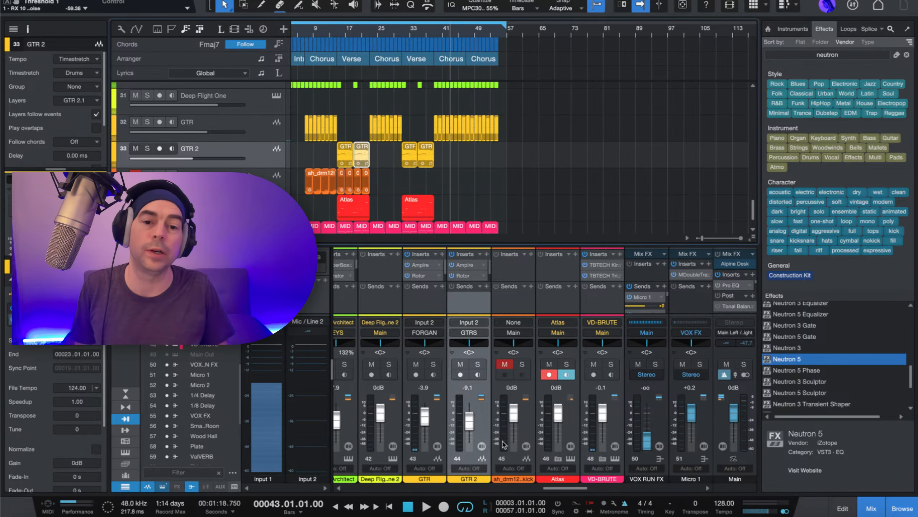
scroll(473, 416, left, 3)
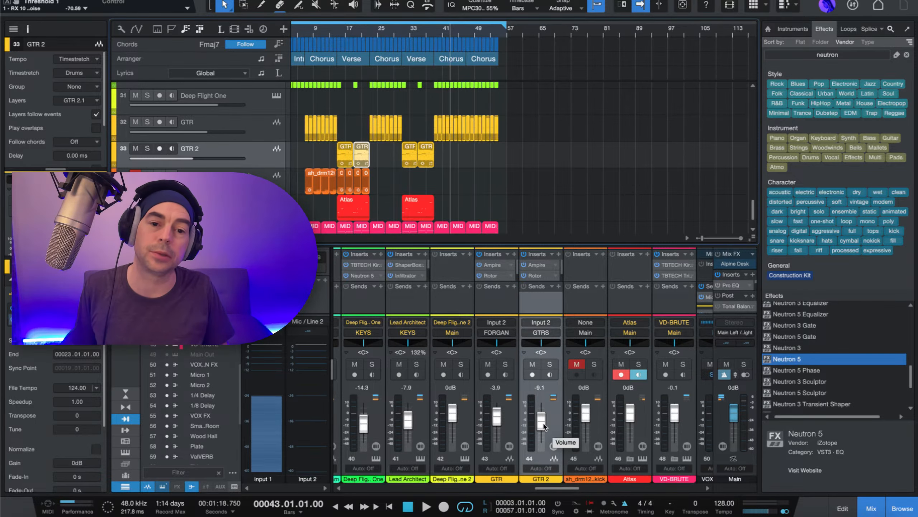
scroll(549, 298, right, 2)
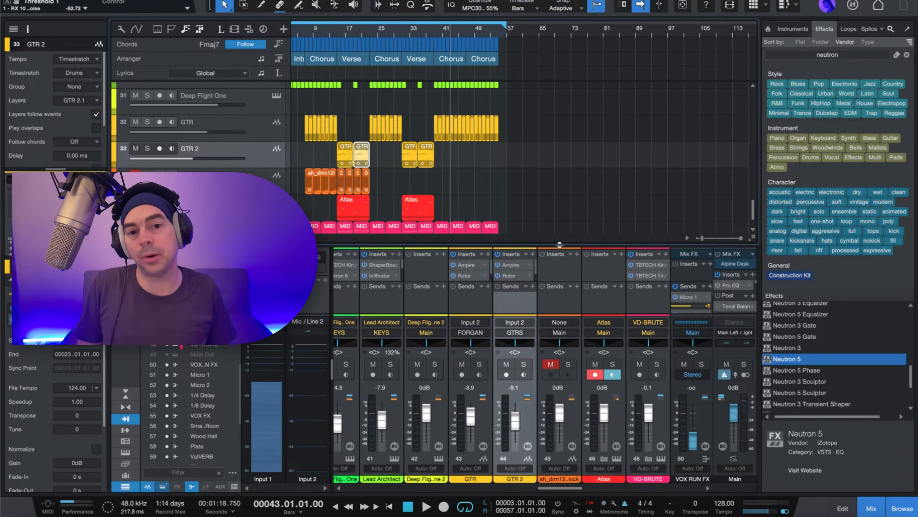
drag(552, 245, 550, 198)
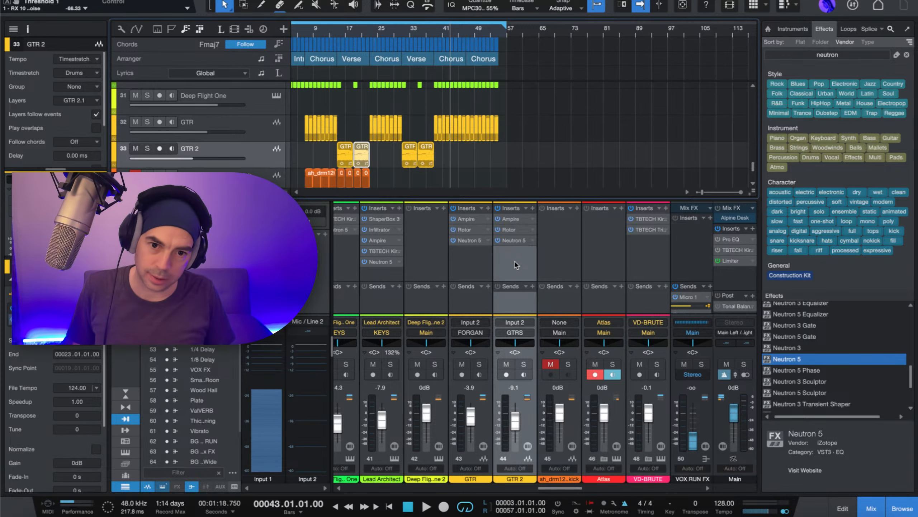
scroll(535, 263, left, 4)
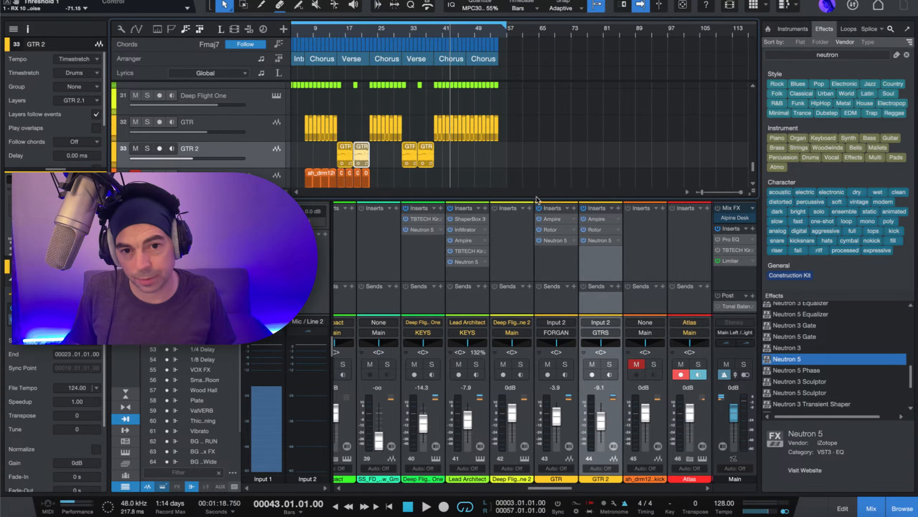
drag(534, 198, 523, 217)
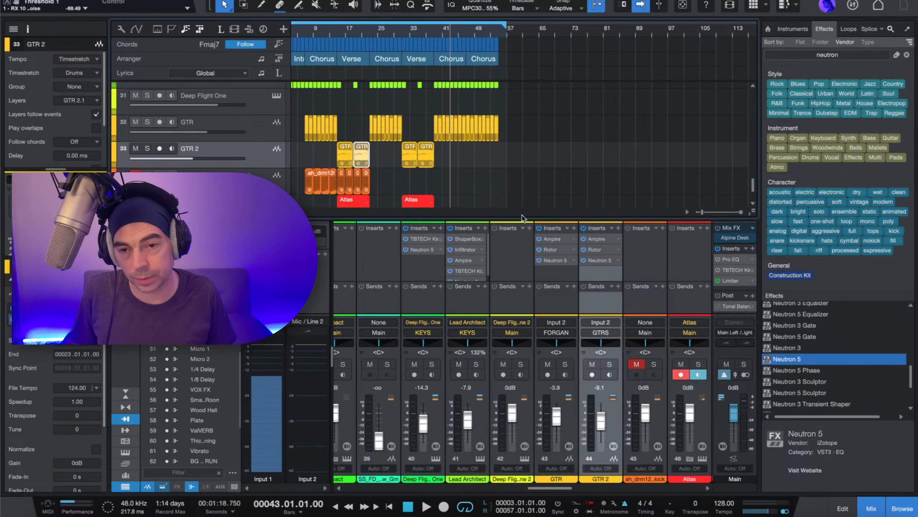
Step: Add Neutron 5 as the last insert on the VD-BRUTE channel and run its assistant on the playing chorus
scroll(466, 170, down, 2)
scroll(466, 170, down, 1)
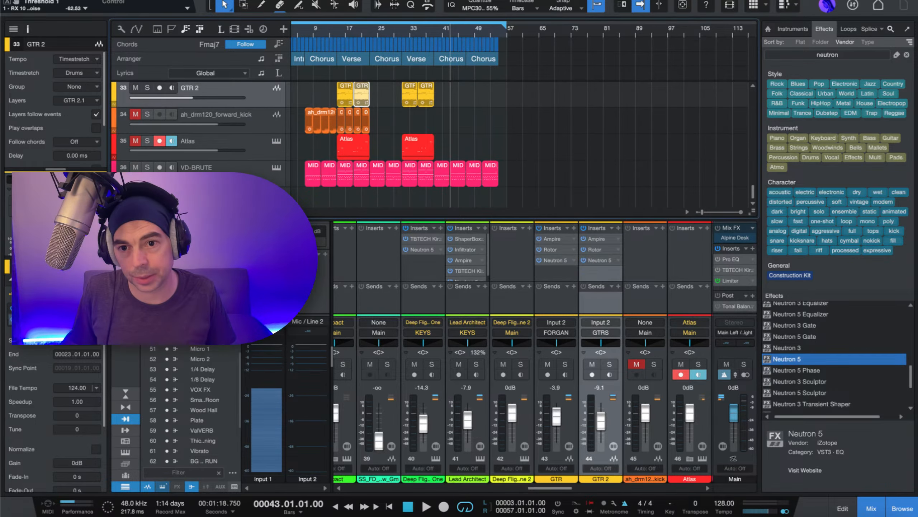
click(361, 174)
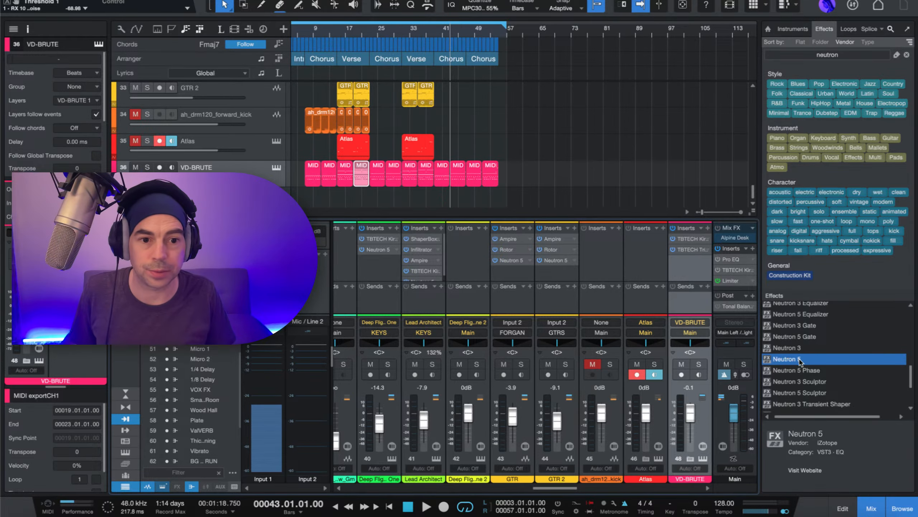
drag(799, 359, 688, 261)
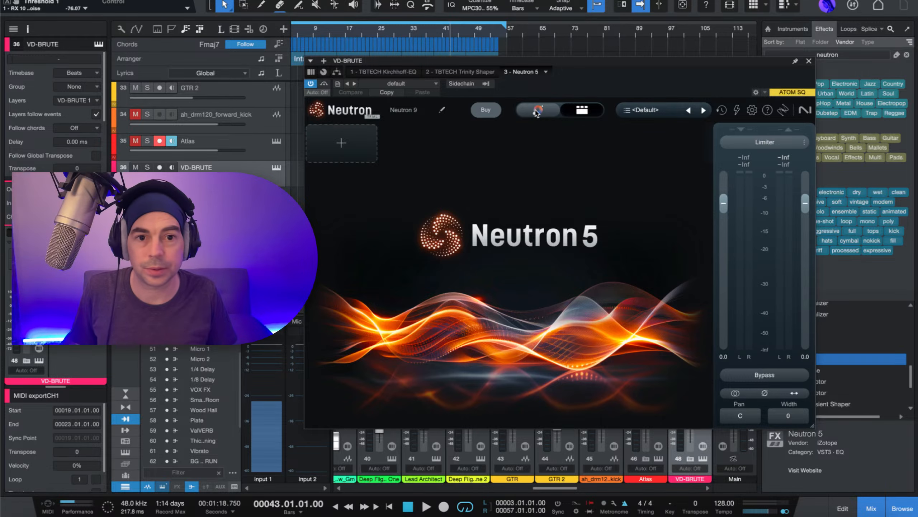
click(537, 111)
key(space)
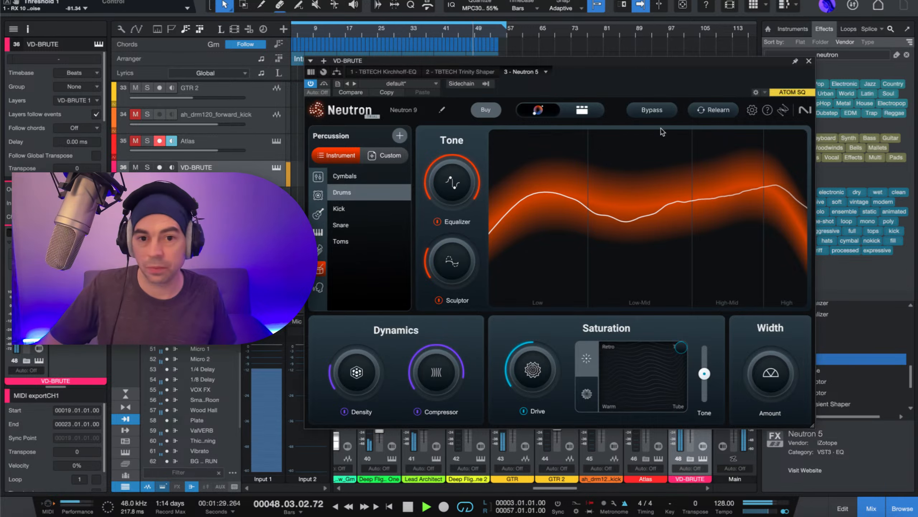
Step: Examine the assistant's Equalizer, Sculptor, Compressor 1 and Density settings in Neutron 5's detailed module view
click(583, 110)
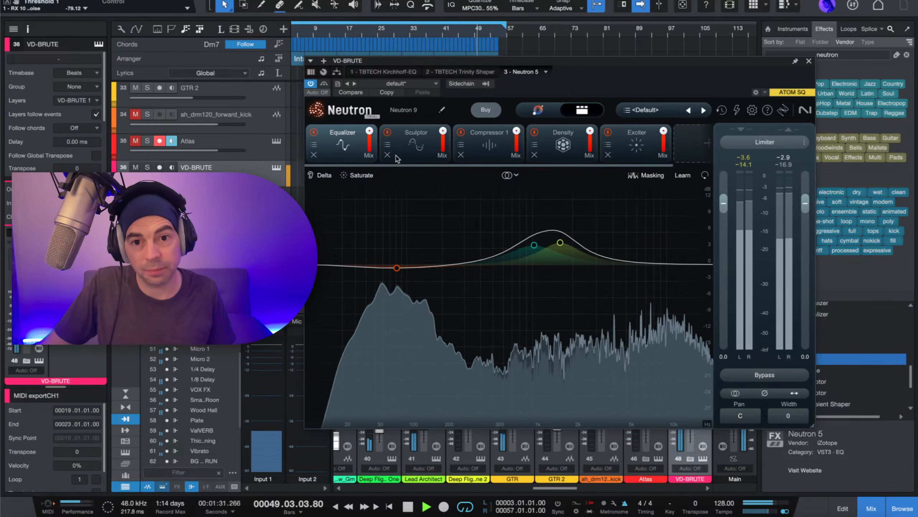
click(407, 144)
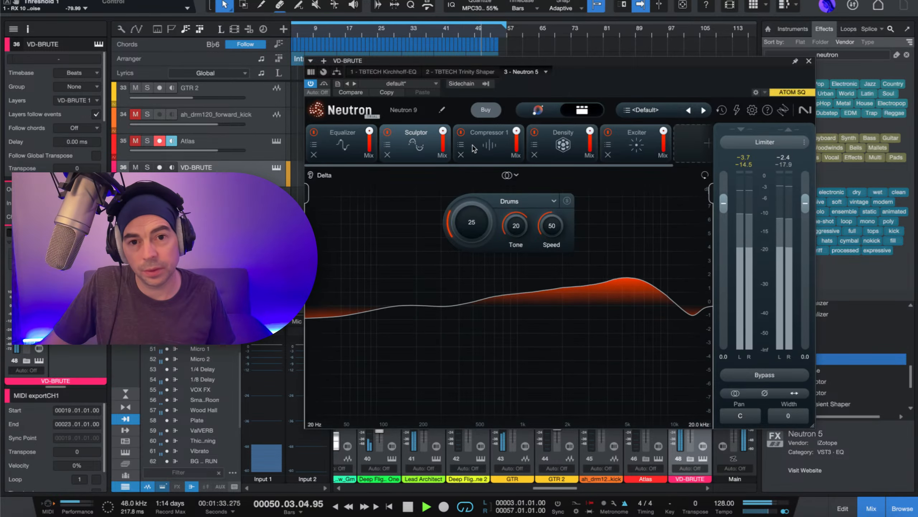
click(492, 148)
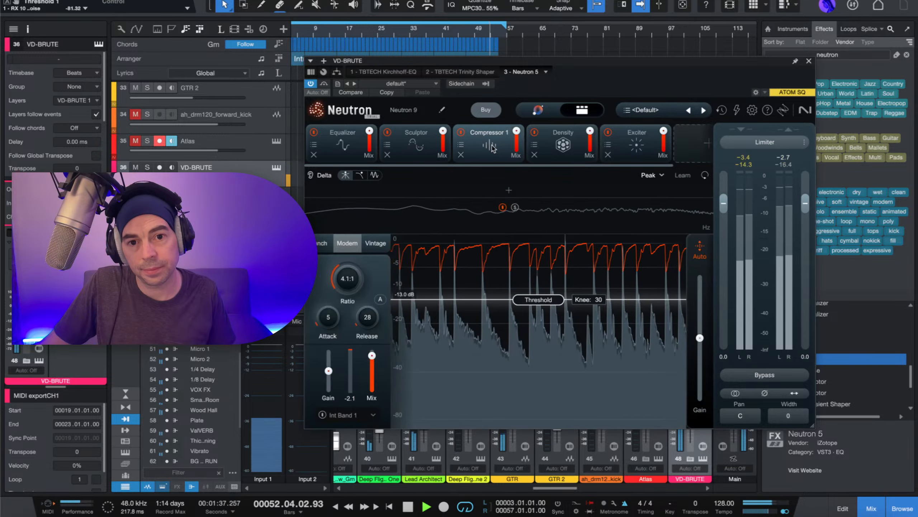
click(573, 148)
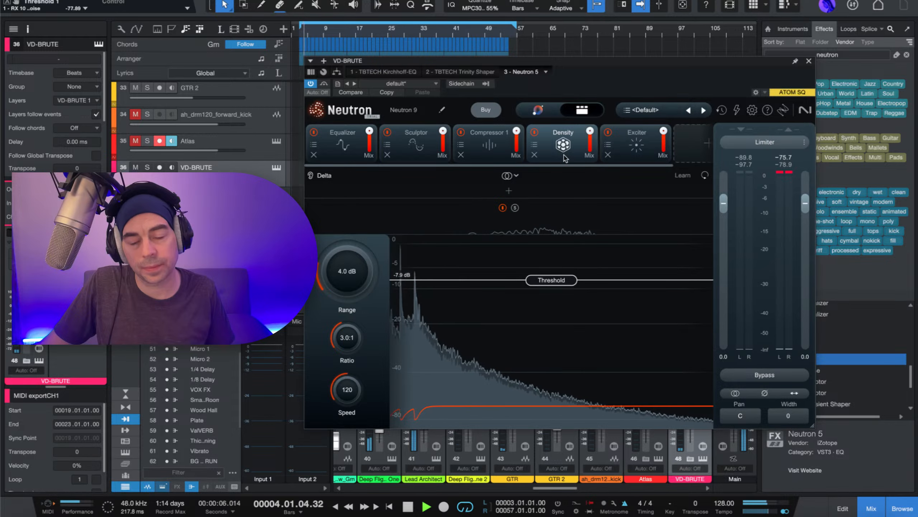
Step: Play the song from bar 12 to hear the Neutron 5 processing on the VD-BRUTE drums
key(space)
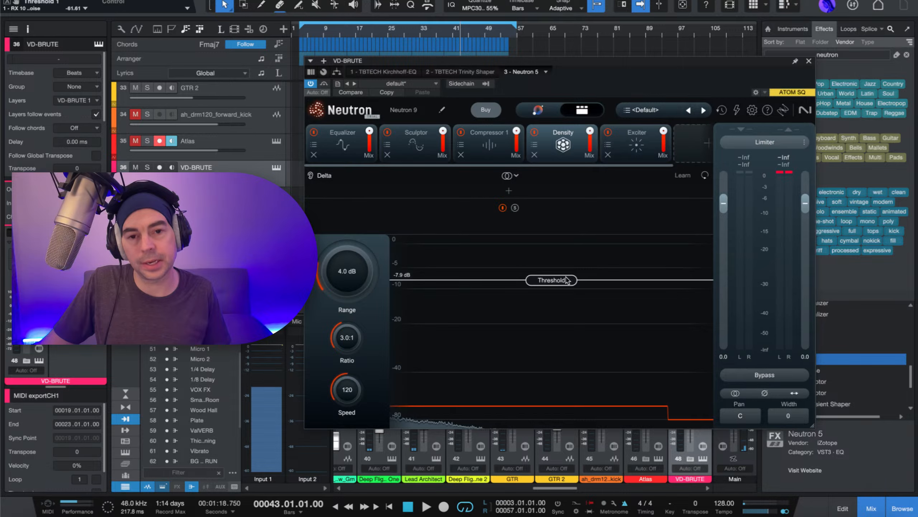
click(335, 33)
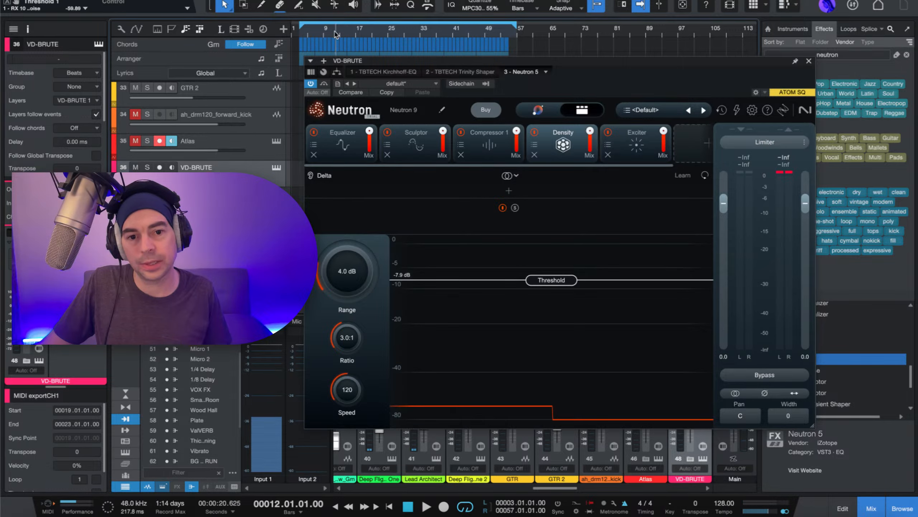
key(space)
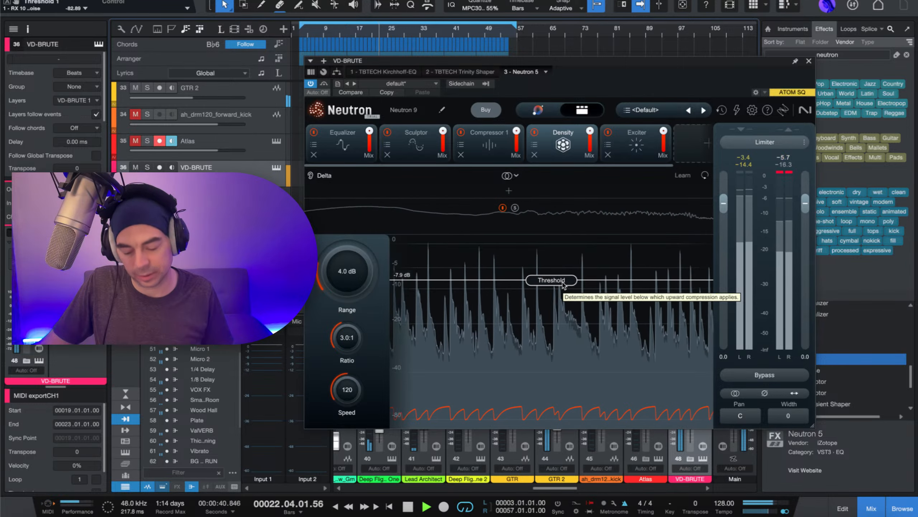
key(space)
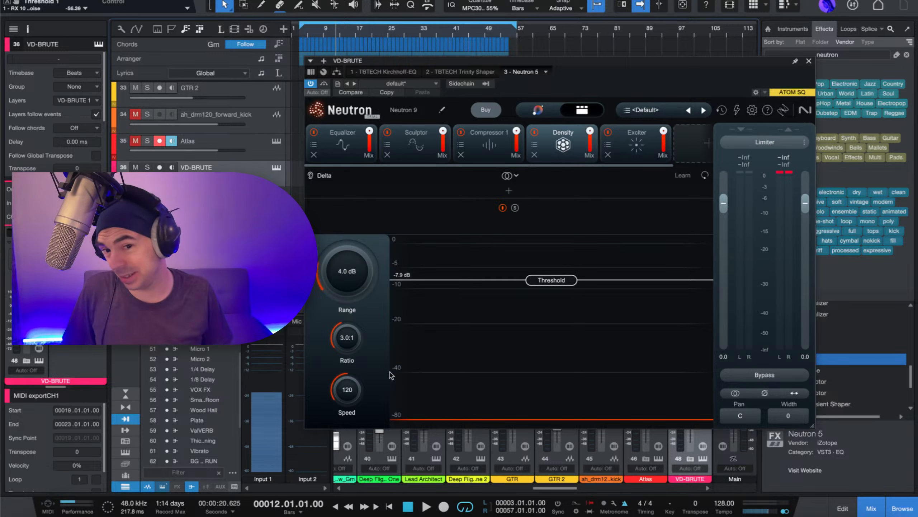
key(space)
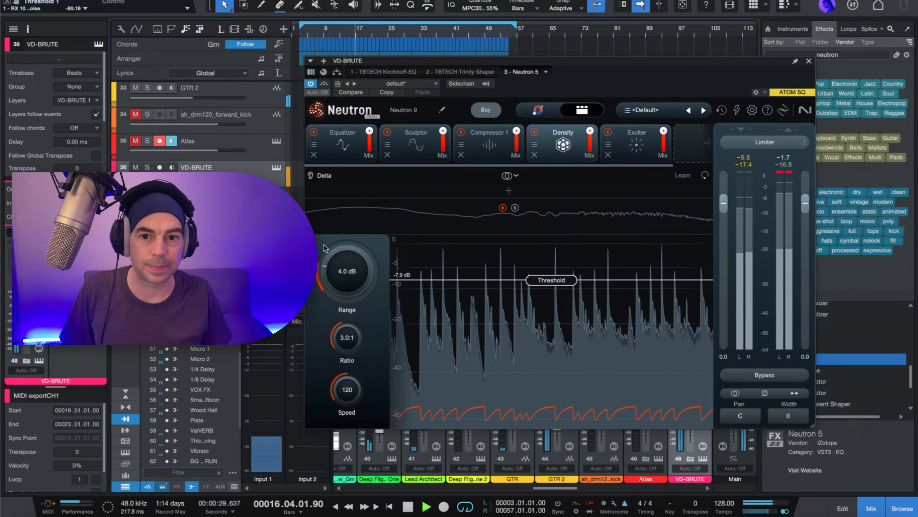
Step: Compare the drums with and without Neutron 5's Density module from bar 12, leaving Density switched off
click(534, 133)
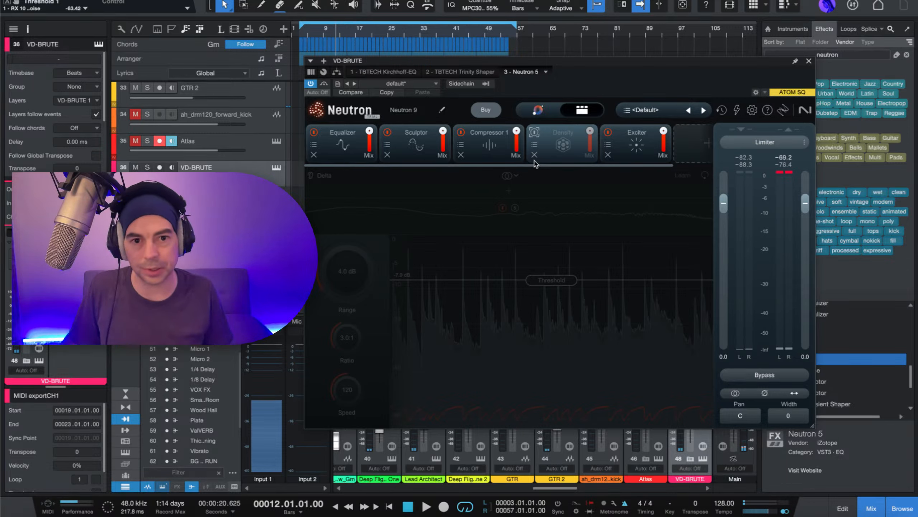
click(536, 133)
key(space)
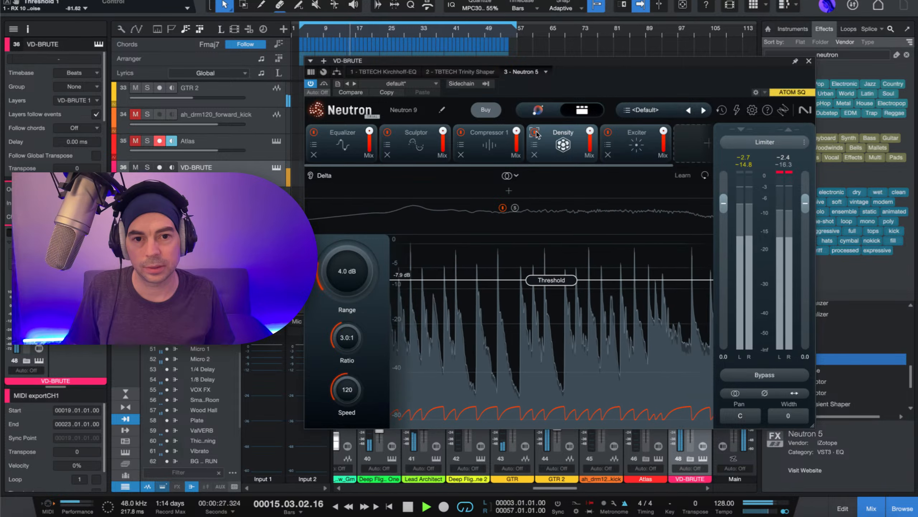
click(535, 133)
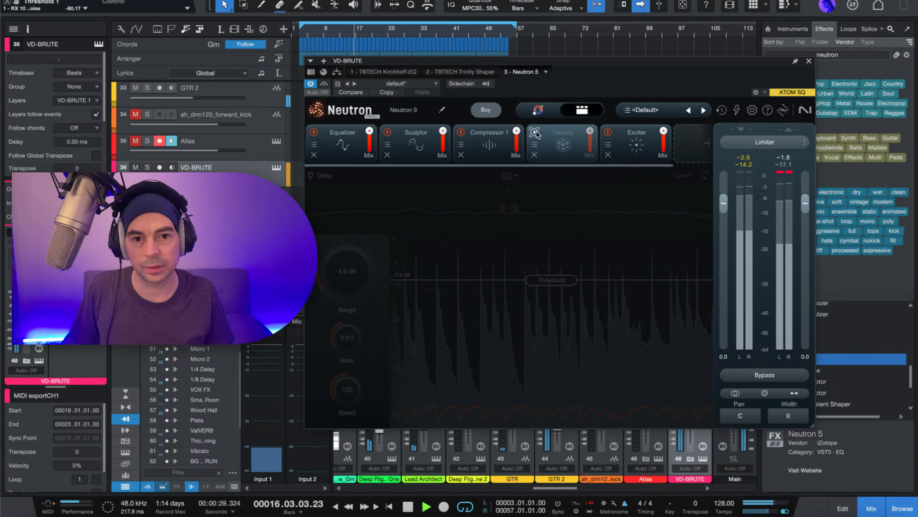
click(324, 84)
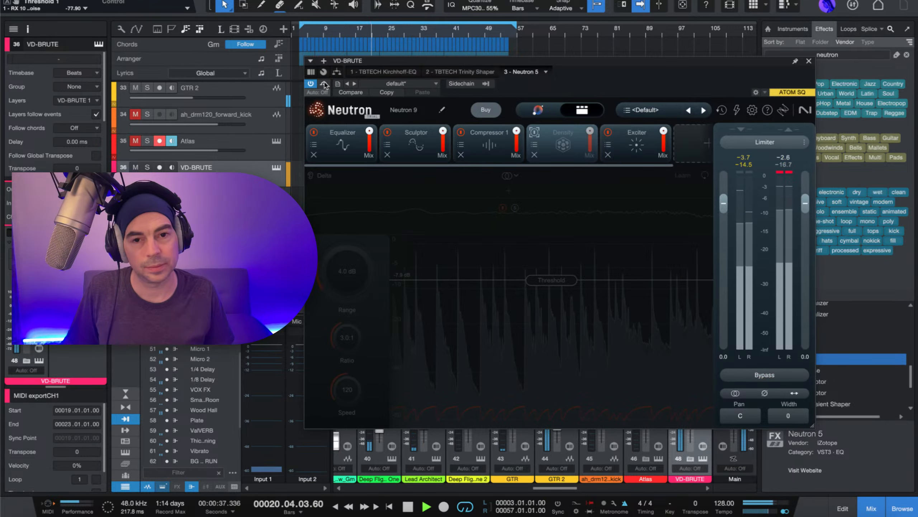
key(space)
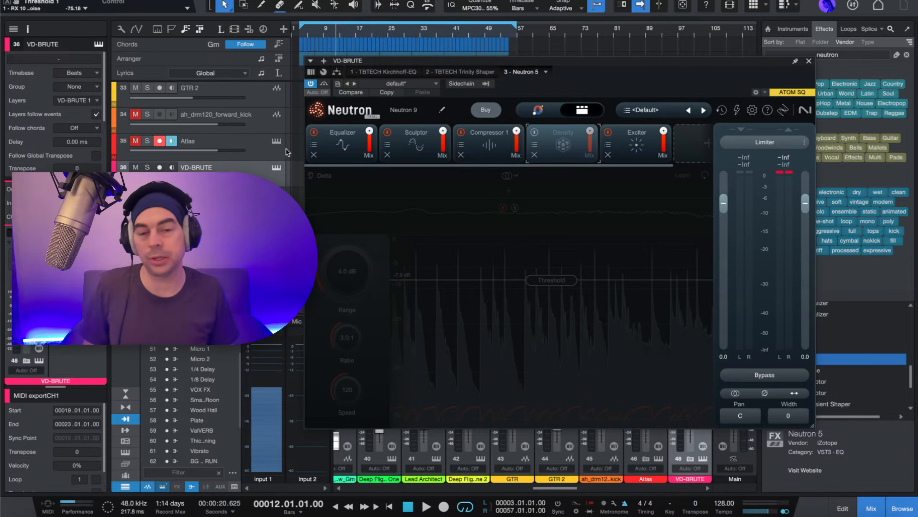
Step: Open Compressor 1 while playing from bar 12 and compare Neutron 5 bypassed and active on the drums
key(space)
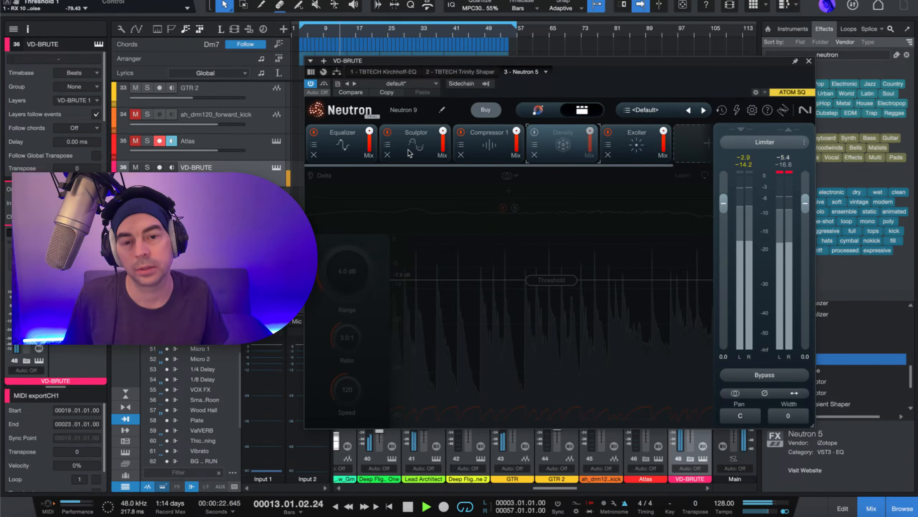
click(488, 154)
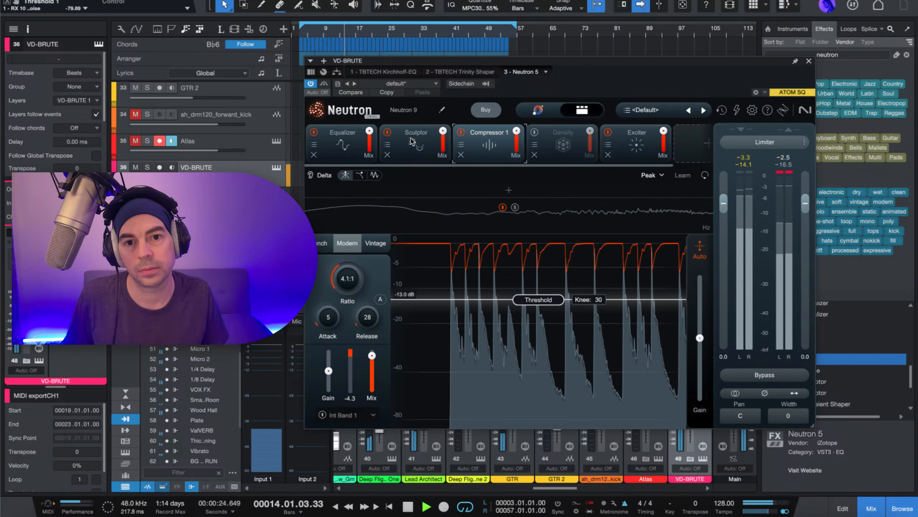
click(324, 84)
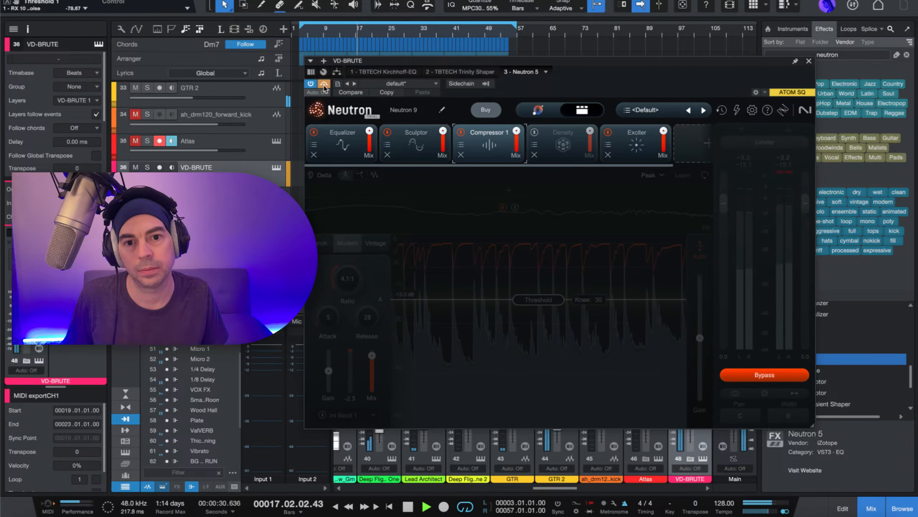
click(324, 85)
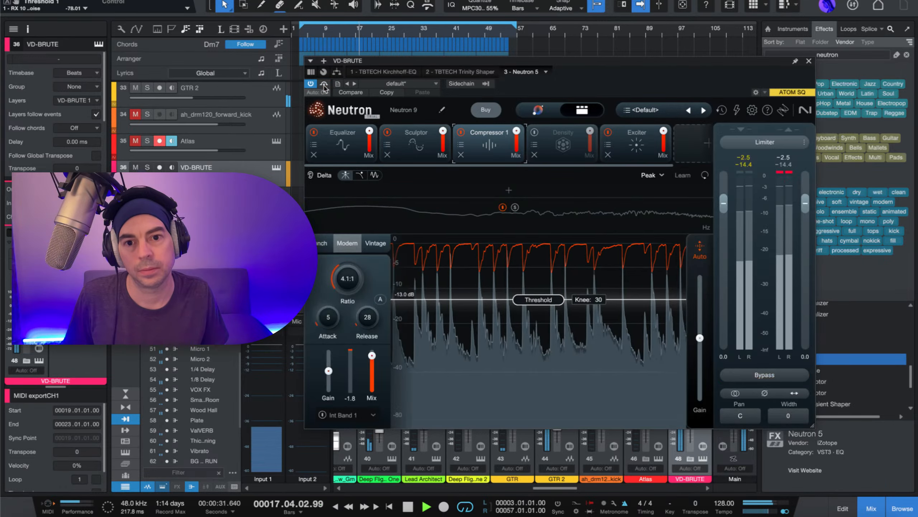
Step: Examine the Sculptor, Equalizer, Compressor 1, Density and Exciter modules in turn while the drums play
click(416, 145)
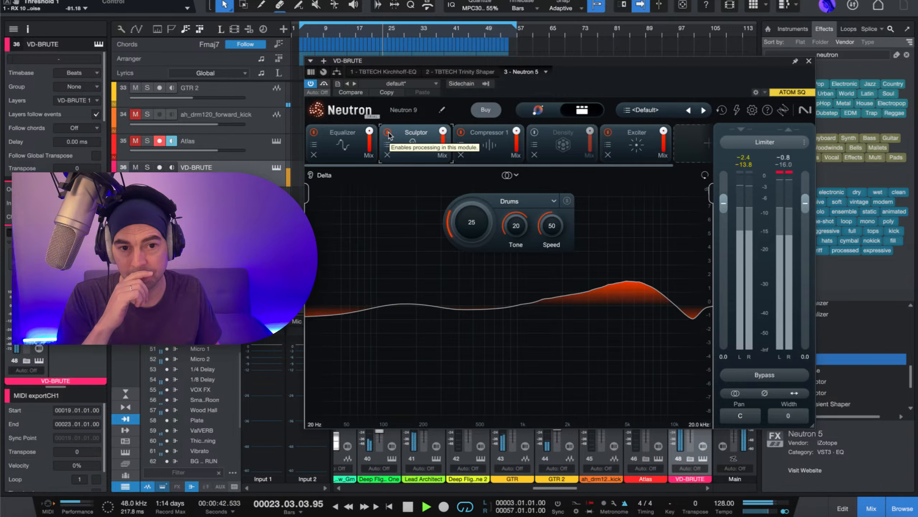
click(339, 152)
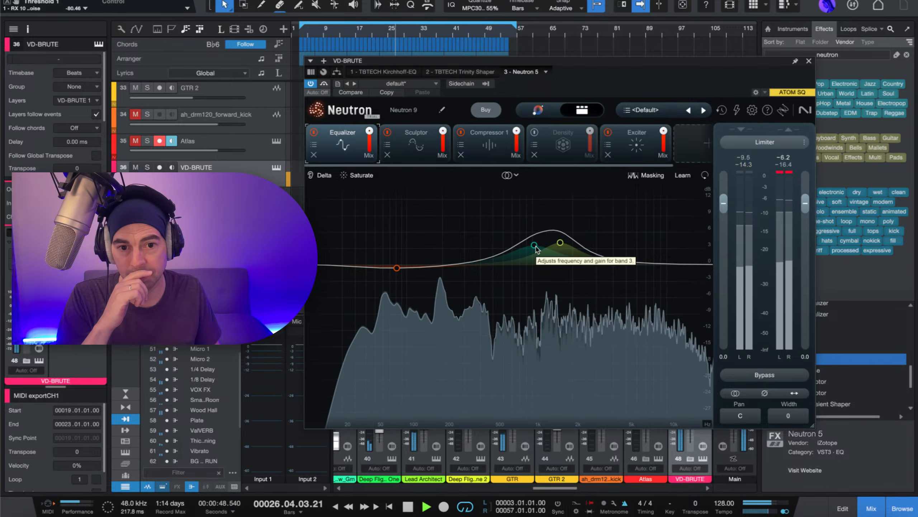
click(427, 150)
click(490, 146)
click(564, 152)
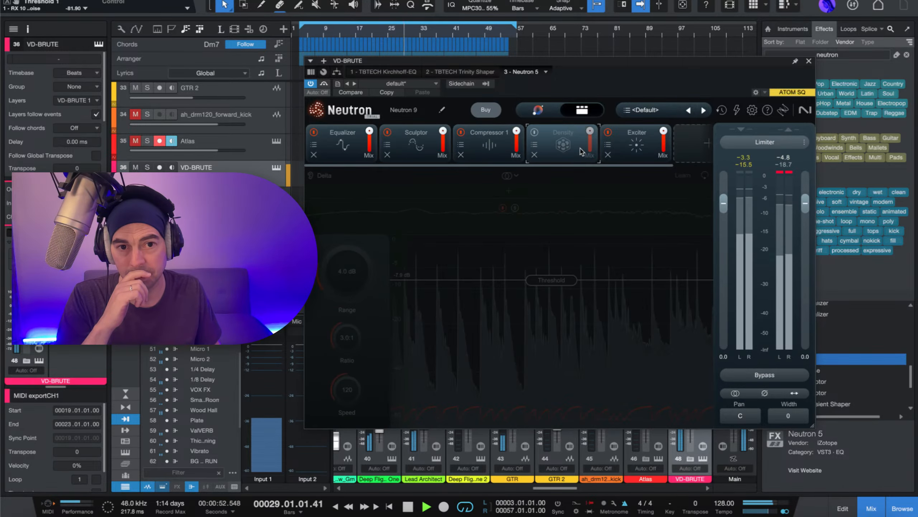
click(642, 156)
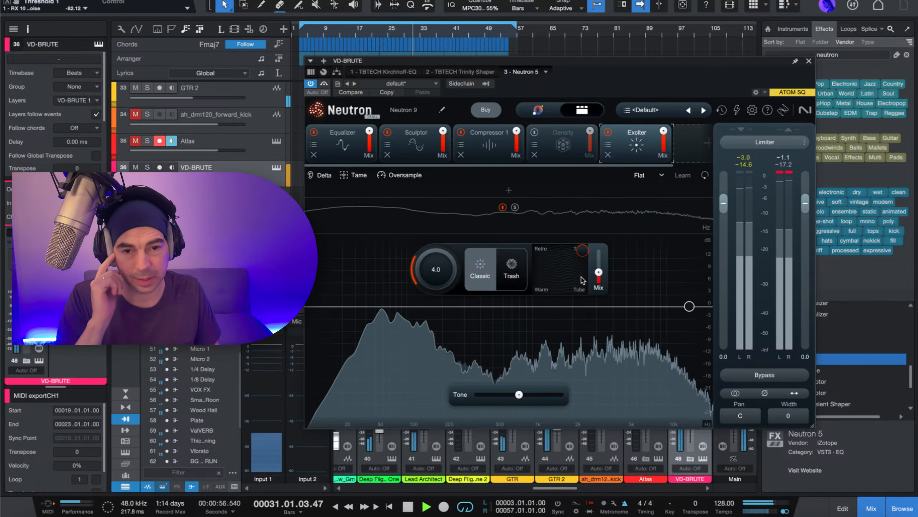
Step: Close the Neutron 5 window and set the playback position to bar 26, bringing the chorus vocal tracks CHRSS and VOX BG into view
click(809, 60)
key(space)
scroll(413, 166, up, 1)
scroll(413, 165, up, 6)
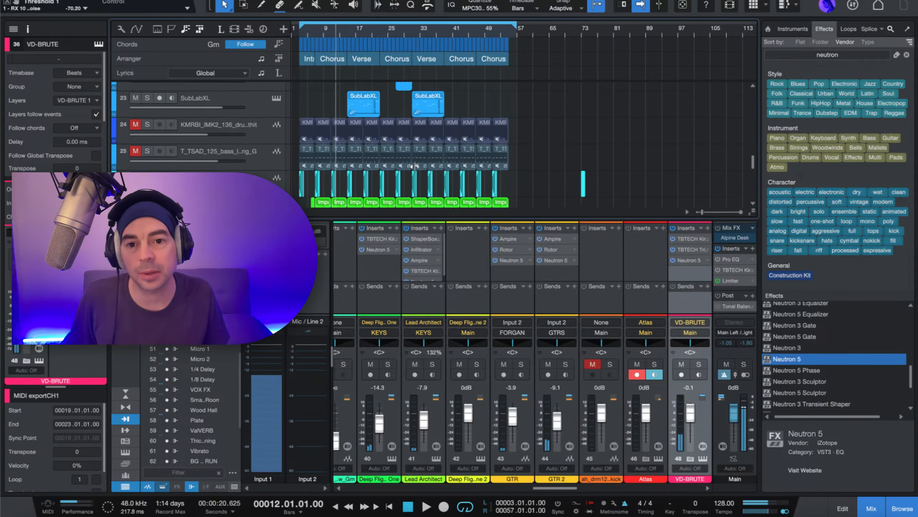
scroll(413, 166, up, 4)
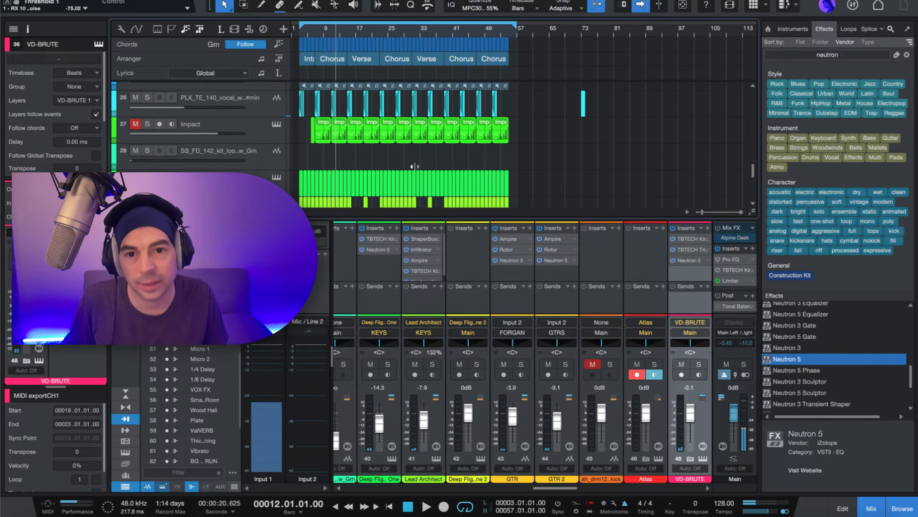
click(393, 34)
scroll(399, 166, up, 20)
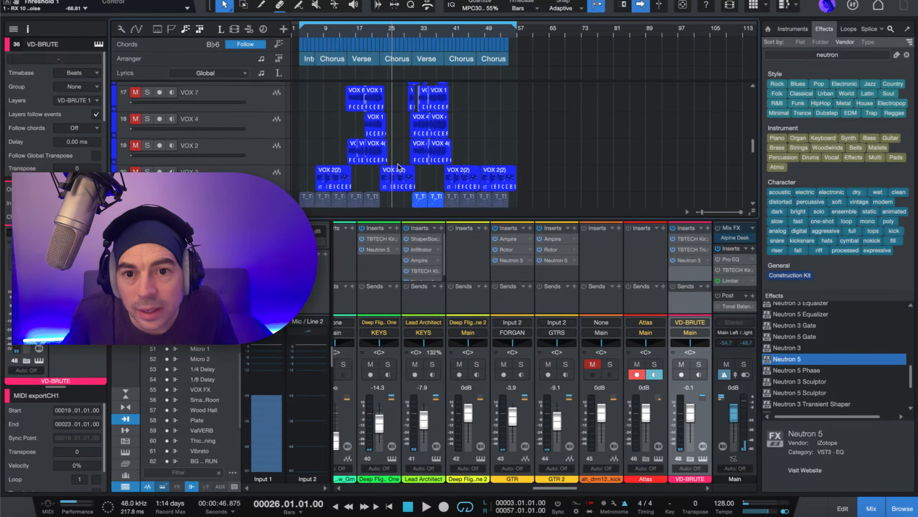
scroll(399, 166, up, 3)
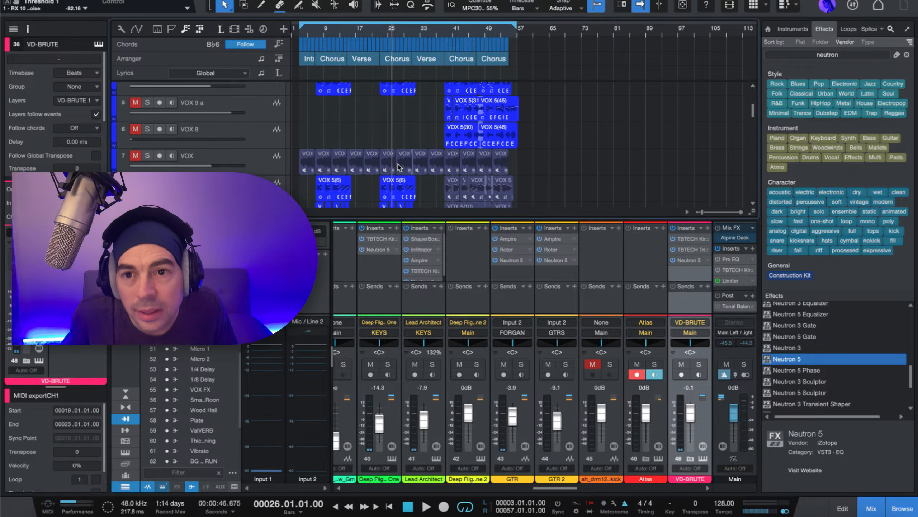
scroll(398, 162, down, 8)
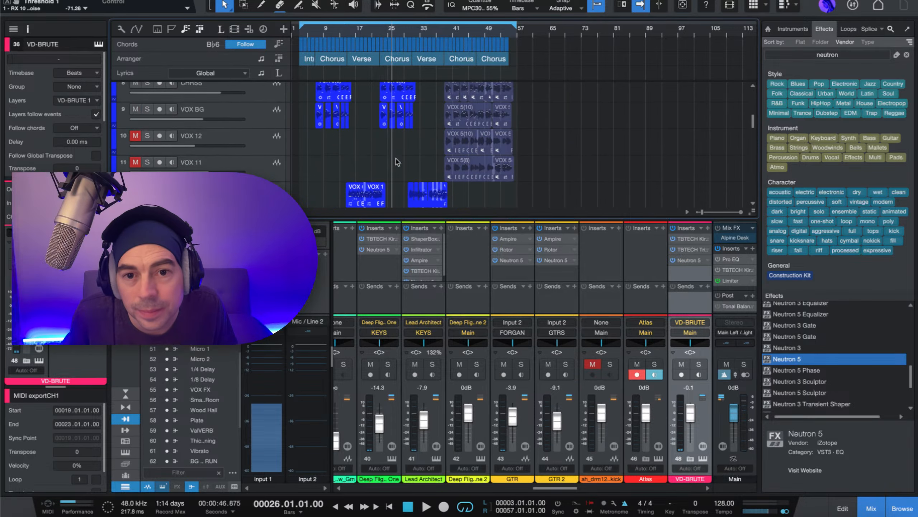
scroll(391, 35, up, 5)
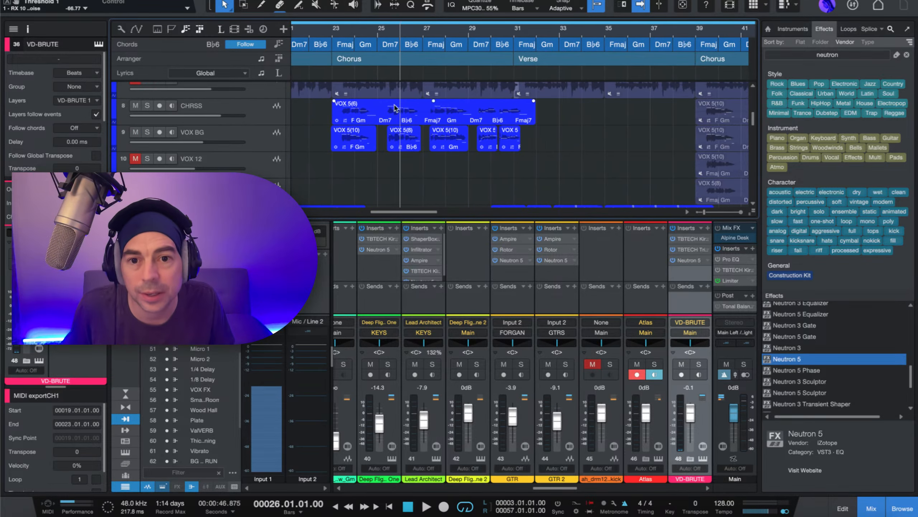
Step: Select the VOX BG event at bar 27 and audition the chorus with VOX BG muted and CHRSS unmuted
click(400, 116)
click(456, 150)
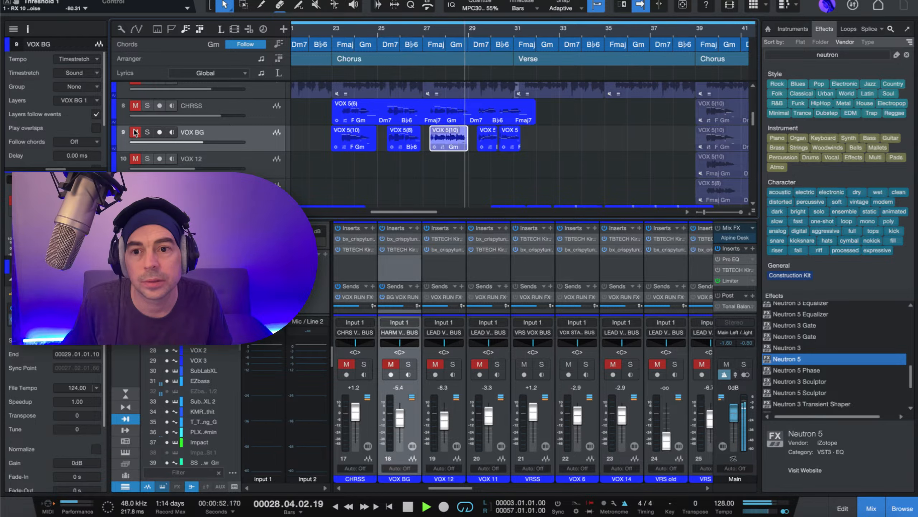
click(136, 106)
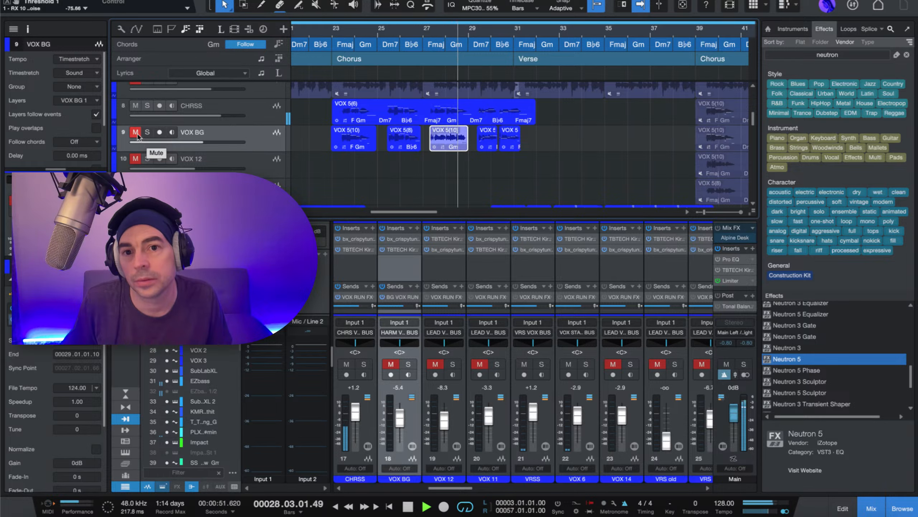
key(space)
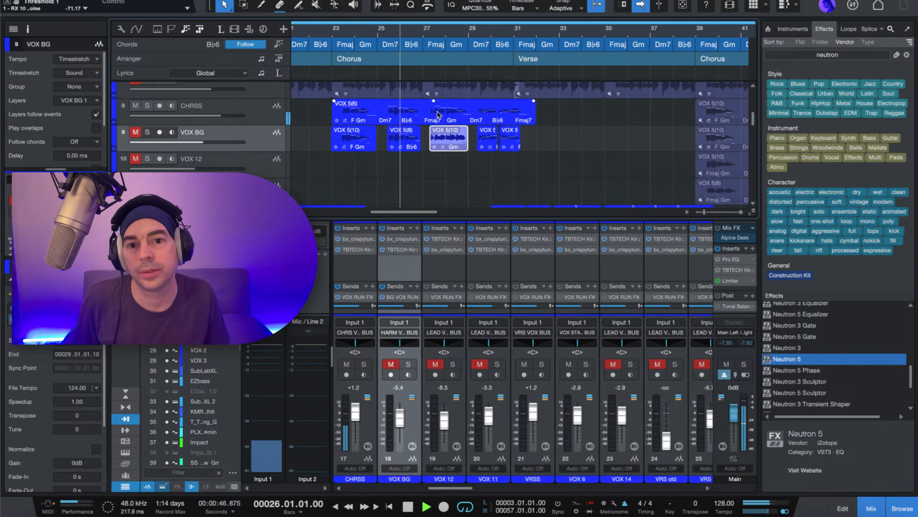
Step: Replay the chorus from bar 26 without VOX BG while checking the vocal tracks above it
key(space)
scroll(431, 120, up, 2)
scroll(432, 119, up, 3)
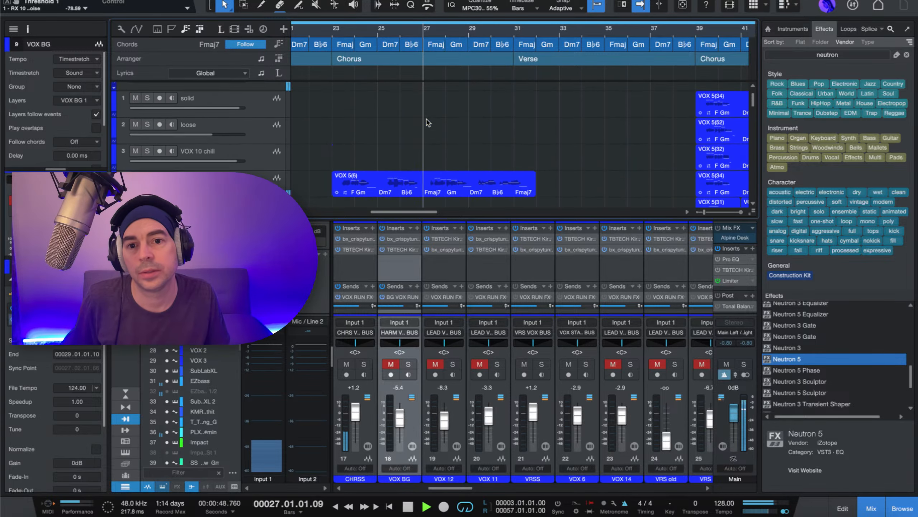
scroll(427, 122, down, 5)
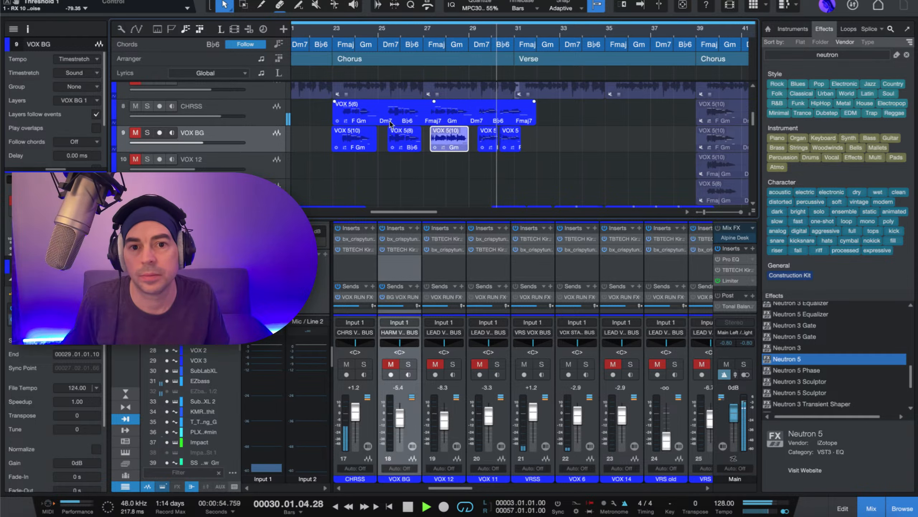
key(space)
Step: Select the HARM event in the chorus at bar 23 and play from bar 26 with VOX BG unmuted
scroll(367, 130, up, 5)
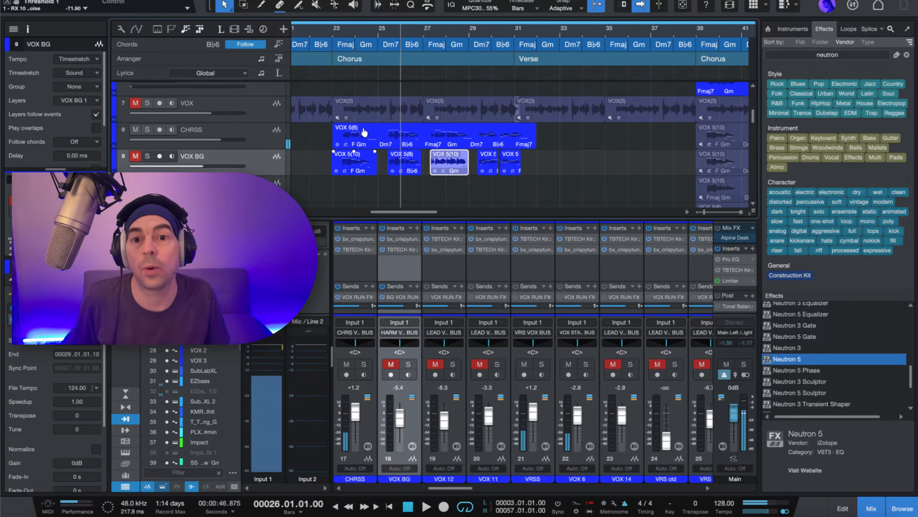
click(380, 99)
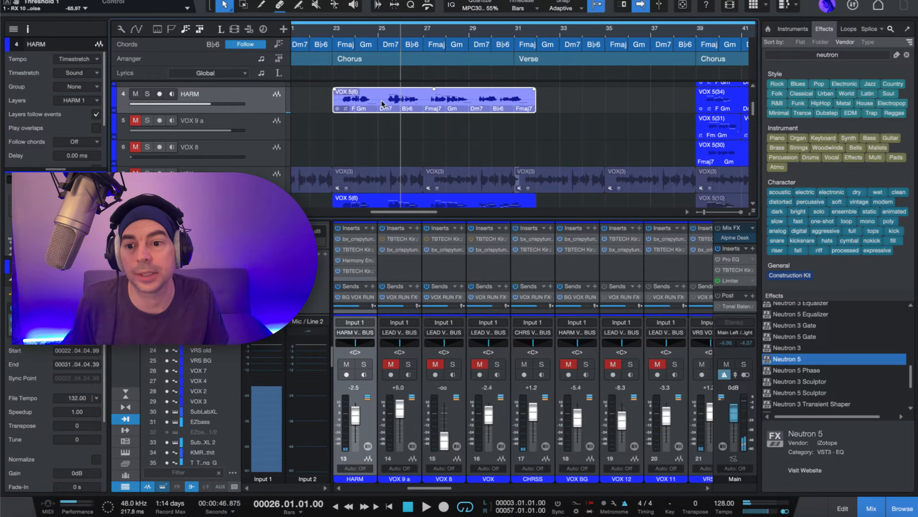
scroll(65, 326, down, 1)
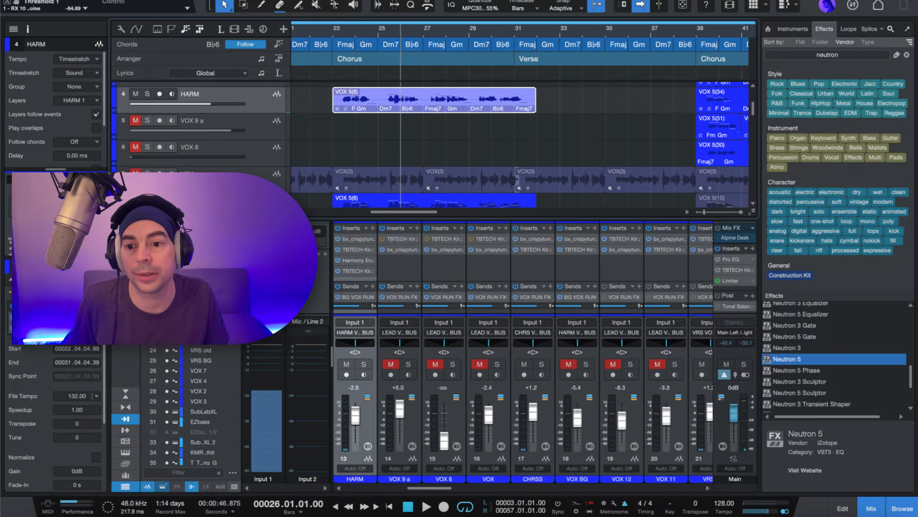
right_click(91, 328)
click(145, 429)
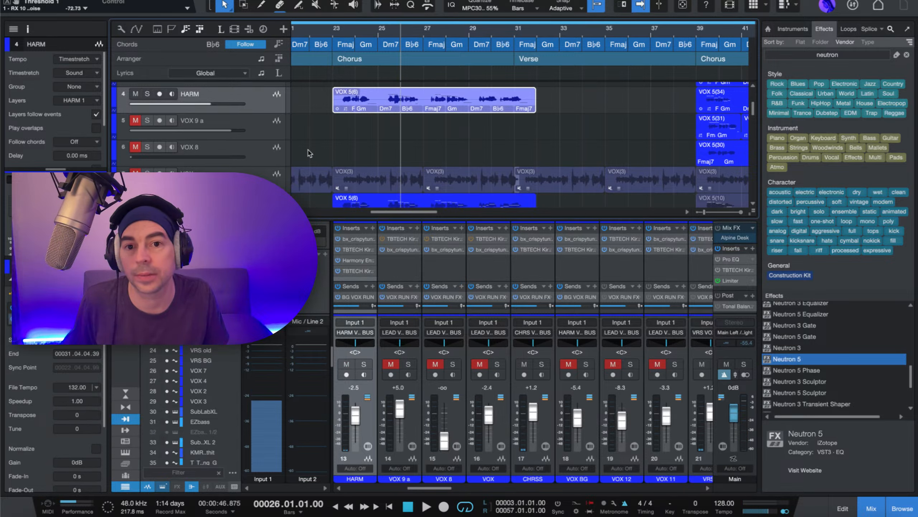
scroll(309, 153, down, 4)
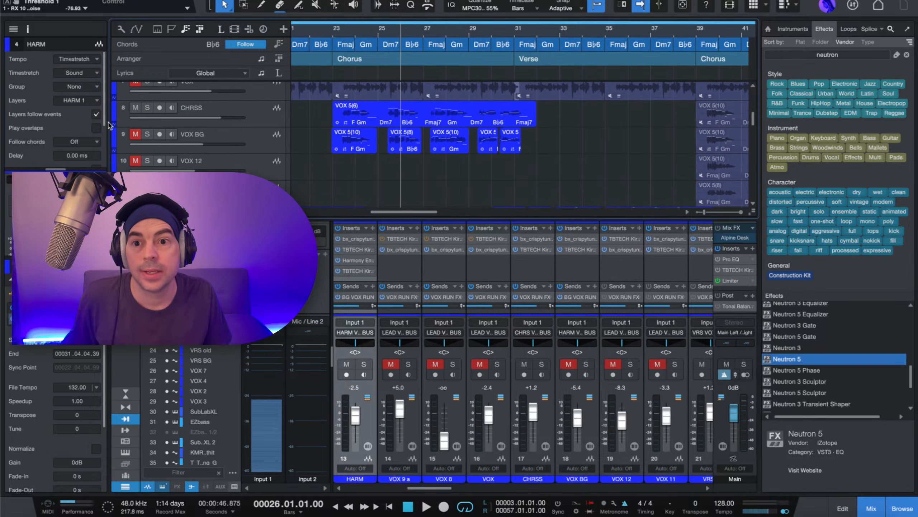
scroll(470, 156, up, 1)
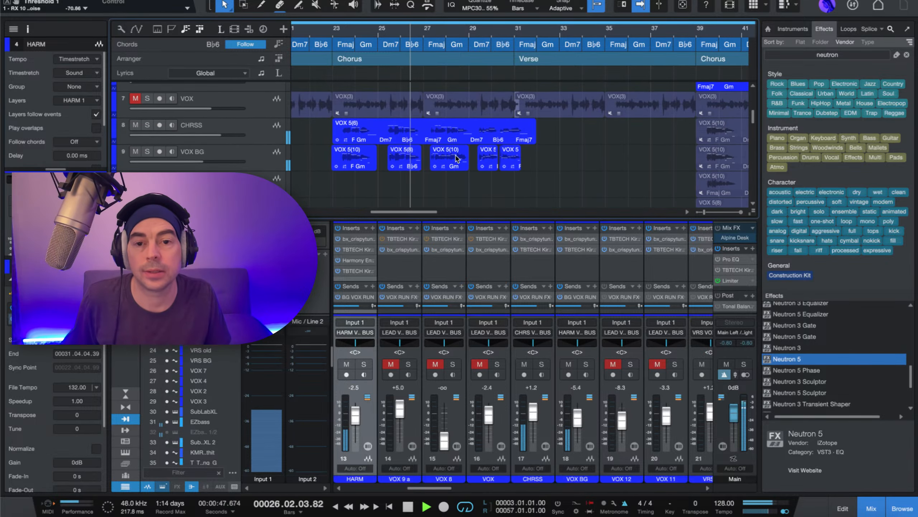
Step: Save the song, play the chorus on into the verse while checking the vocal tracks below VOX BG, and stop playback
key(super+s)
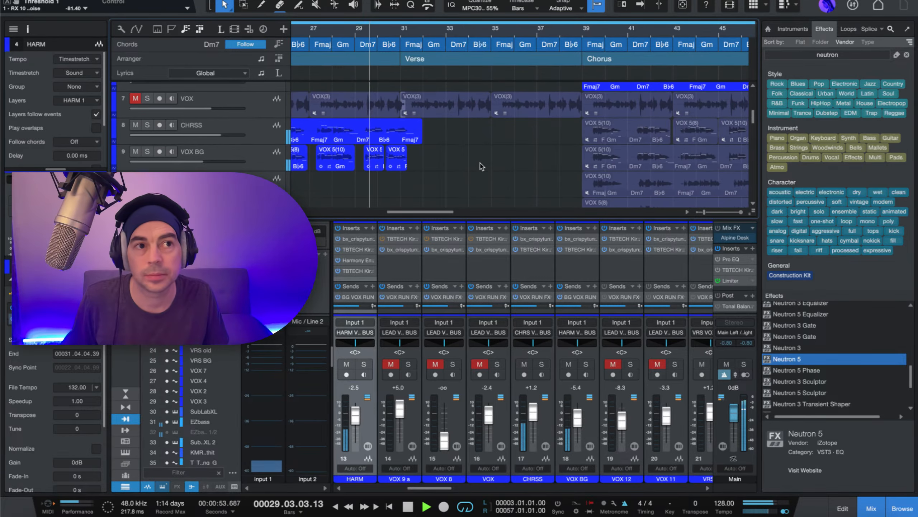
scroll(481, 166, down, 1)
scroll(481, 166, down, 2)
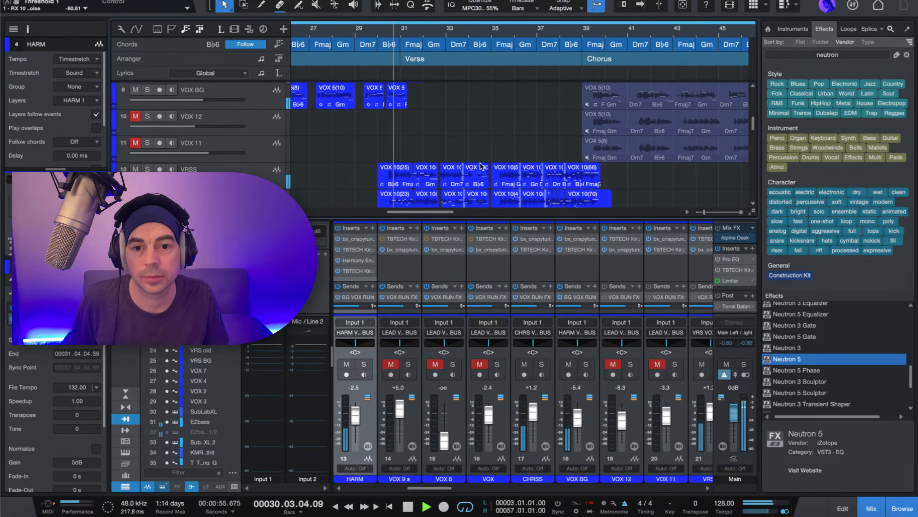
scroll(393, 138, down, 4)
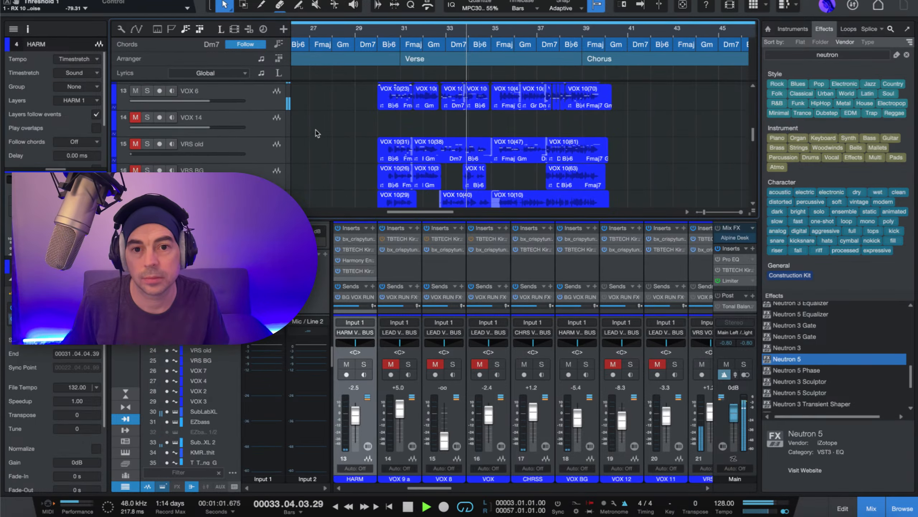
key(space)
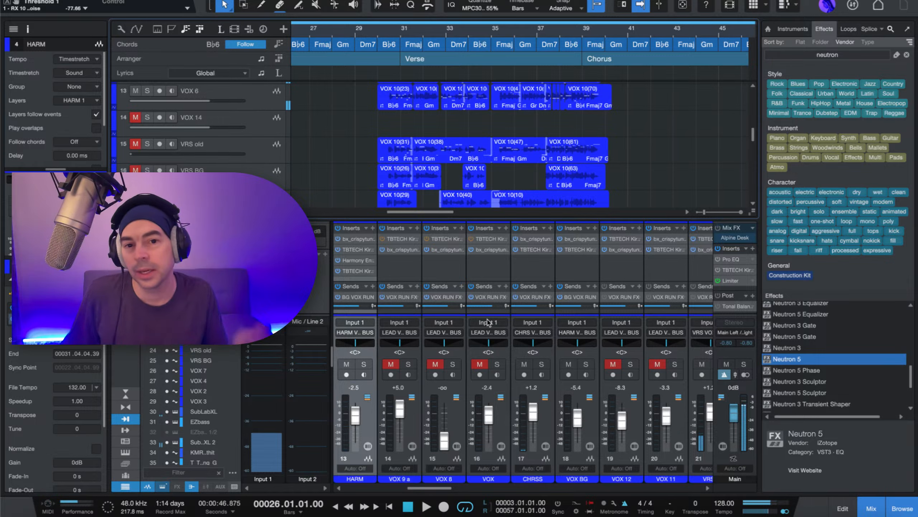
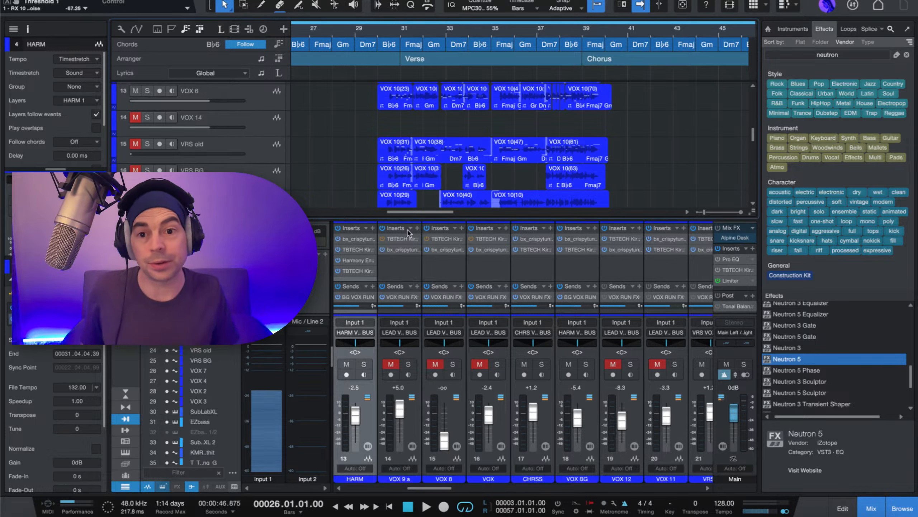
Step: Bypass the Sculptor module in Neutron 5 on the LEAD VOX BUS during playback and close the plug-in window
drag(418, 218, 417, 150)
scroll(364, 248, left, 10)
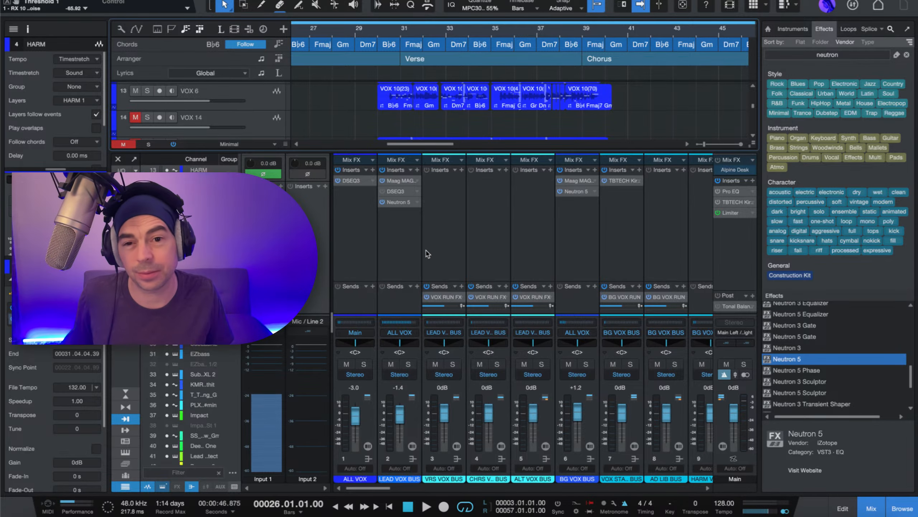
click(403, 202)
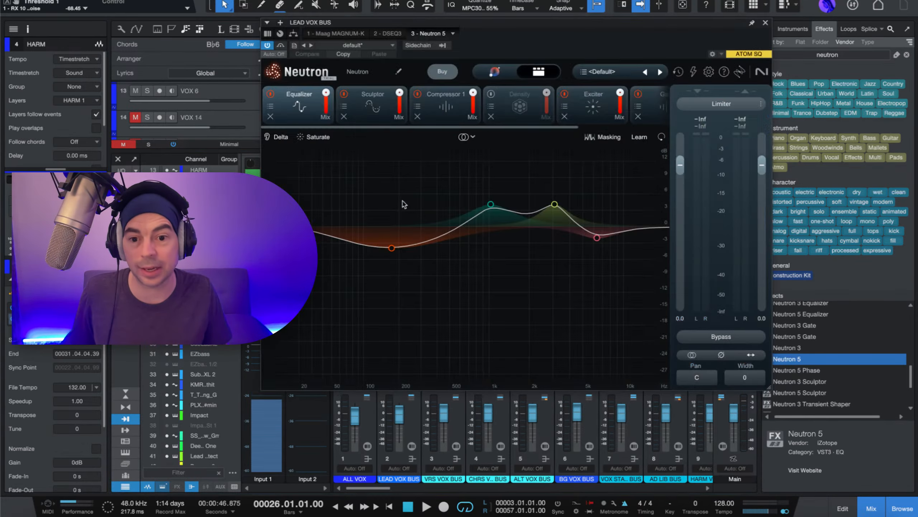
click(383, 105)
key(space)
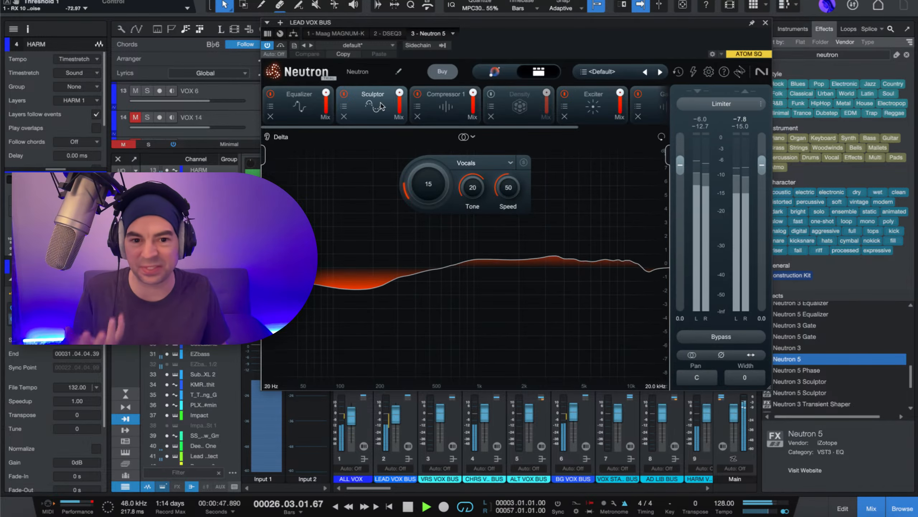
click(344, 94)
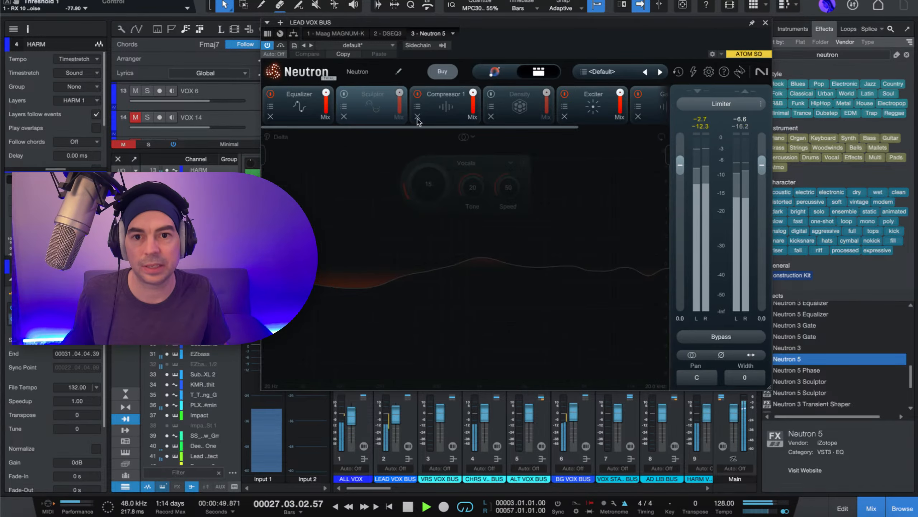
click(766, 23)
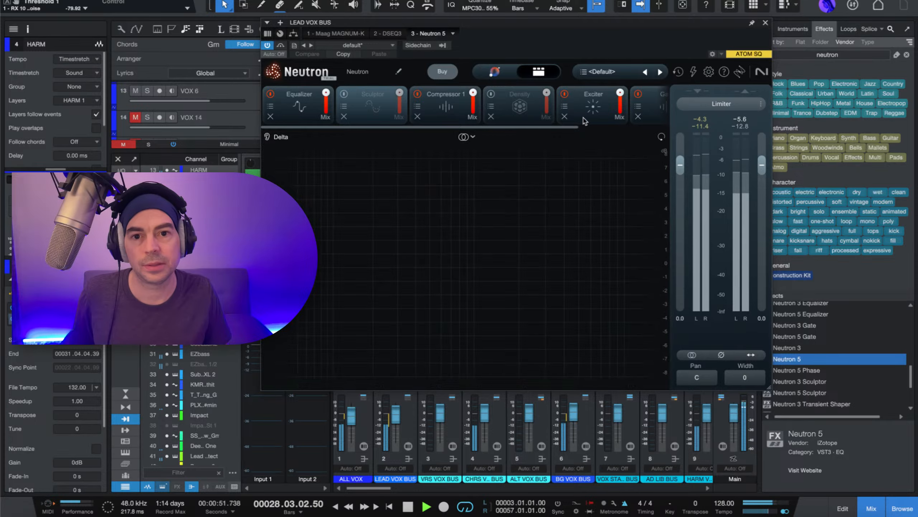
Step: Set the BG VOX BUS level to 0 dB and replay the chorus from bar 26
scroll(432, 242, right, 5)
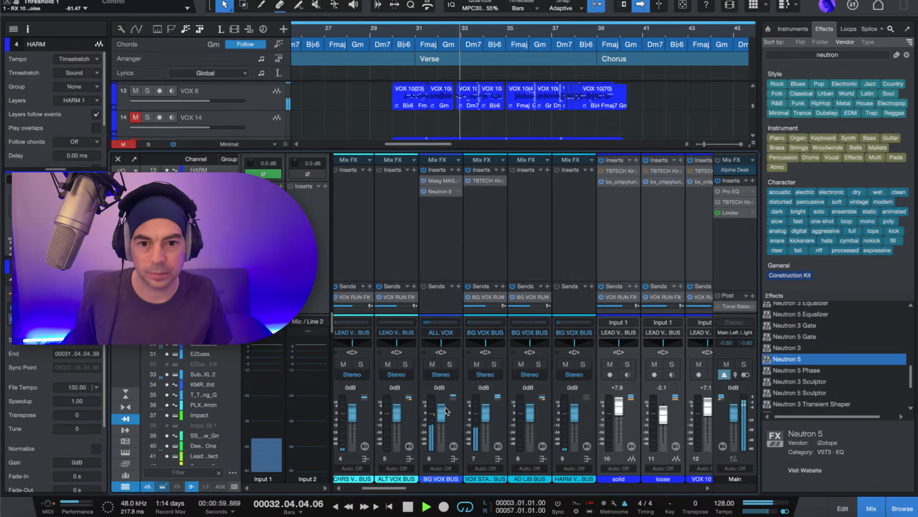
key(space)
key(space)
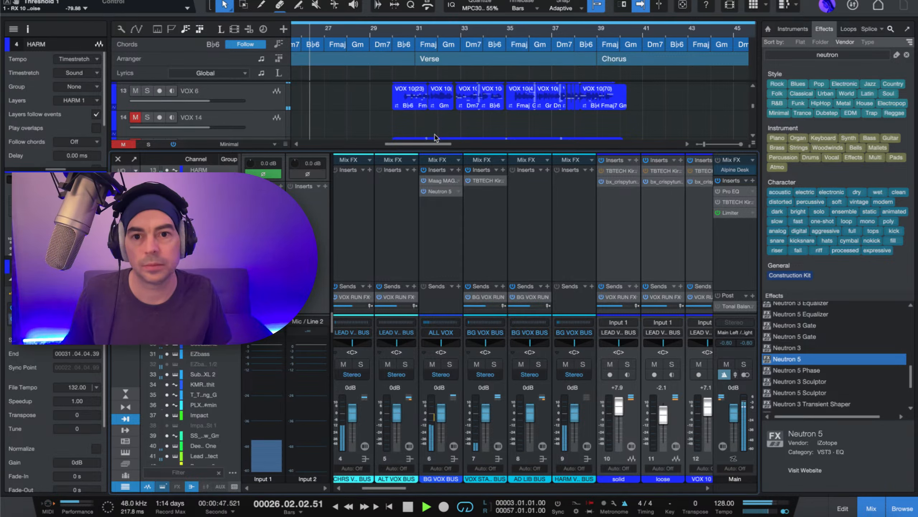
Step: Examine the vocal and bass tracks in the arrangement and the vocal channels in the mixer during playback into the verse
drag(427, 150, 426, 241)
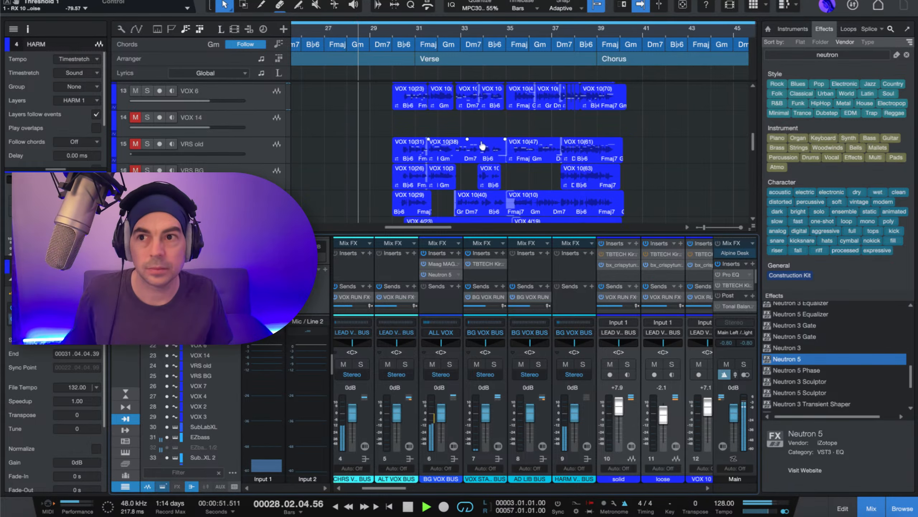
scroll(524, 34, down, 5)
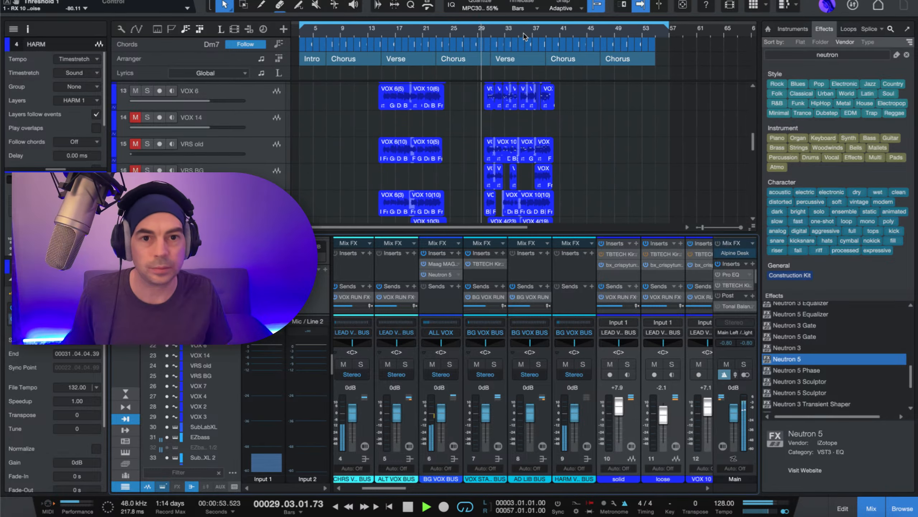
scroll(583, 126, down, 3)
scroll(583, 125, down, 5)
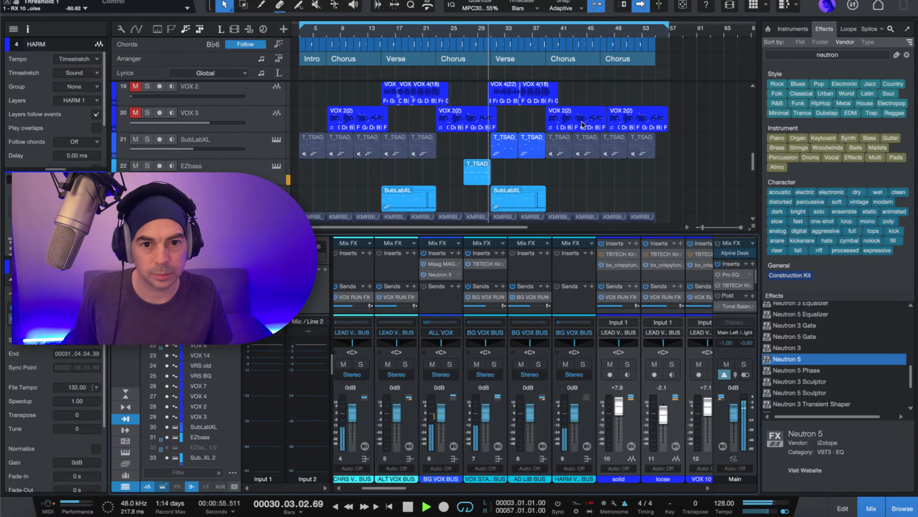
scroll(581, 148, down, 1)
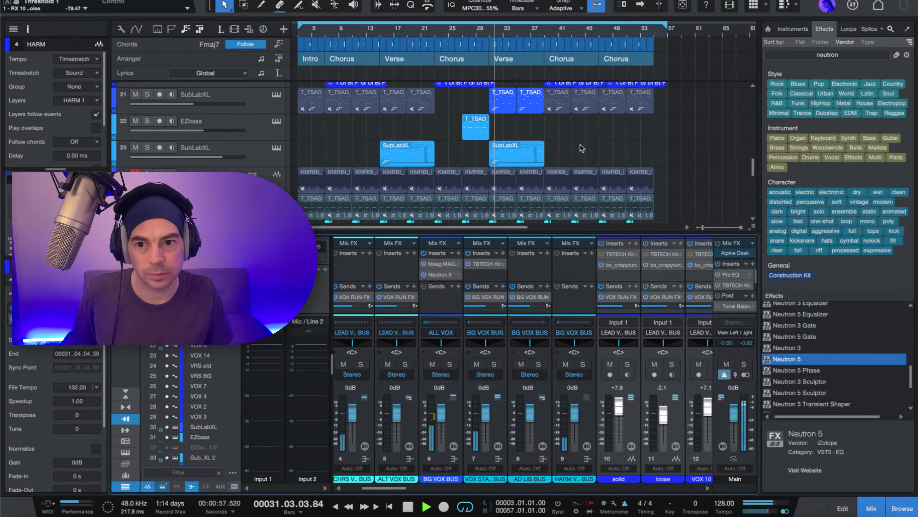
scroll(581, 148, up, 1)
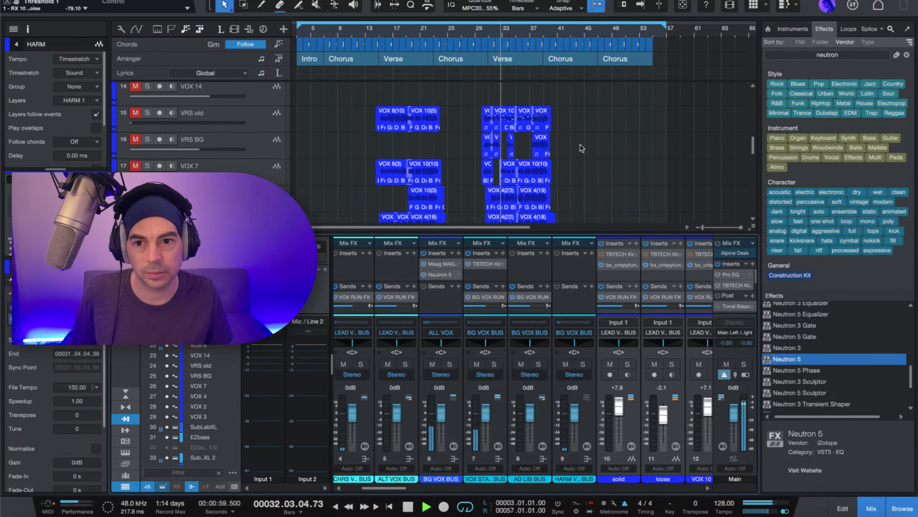
scroll(581, 148, up, 1)
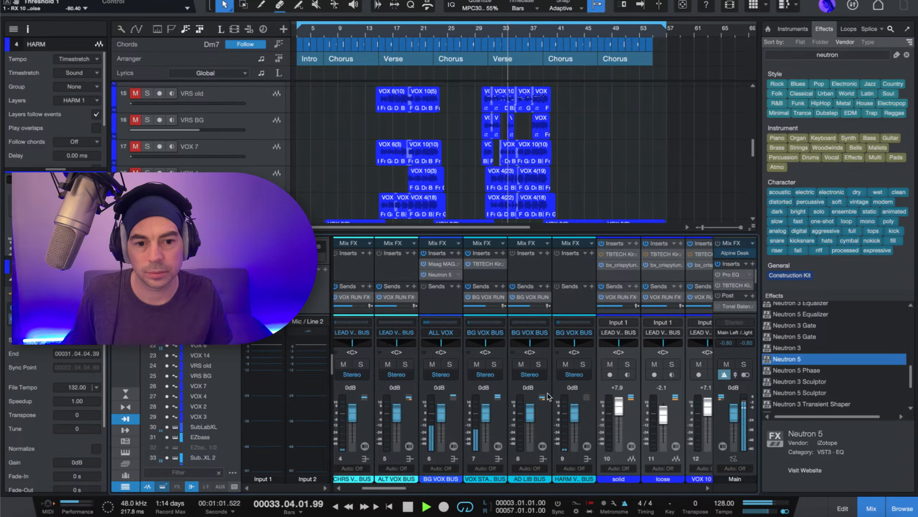
drag(389, 488, 400, 489)
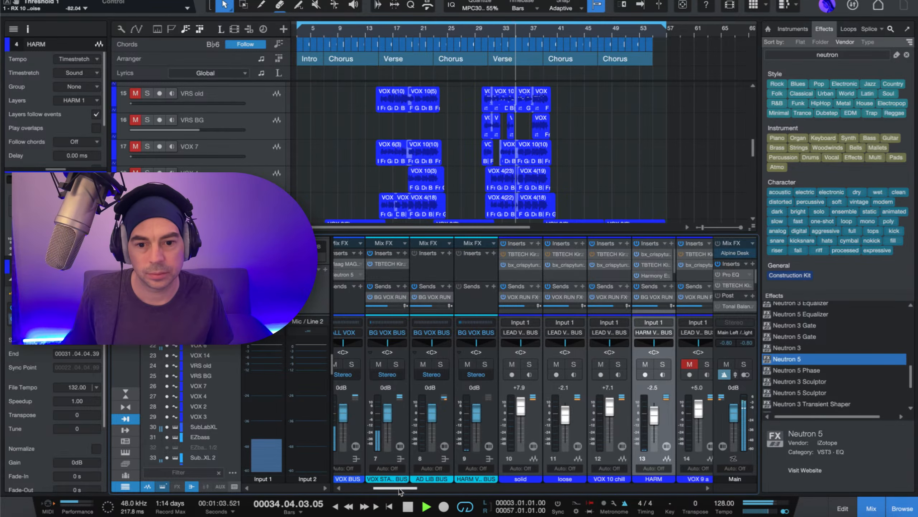
Step: Move the VOX 10(39) event on VRS BG just before bar 34 about a quarter beat later and play from there
click(506, 32)
drag(506, 32, 595, 103)
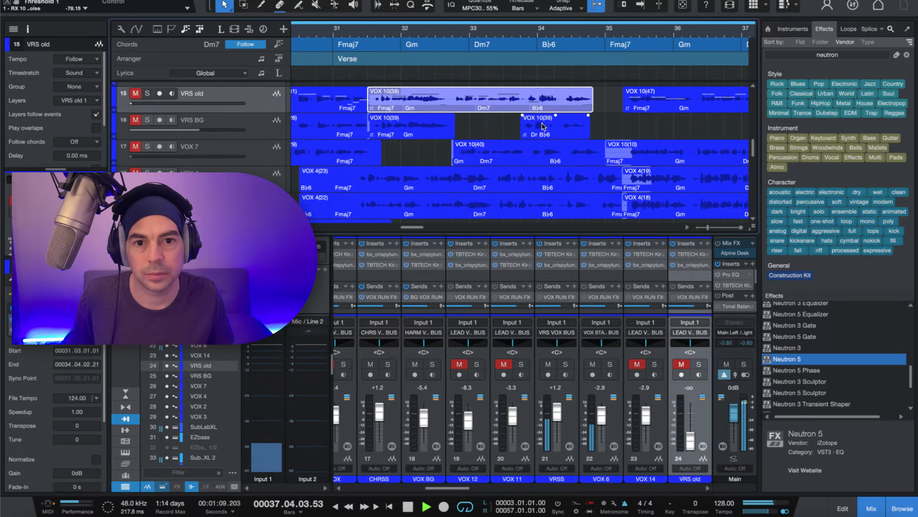
key(f)
key(space)
key(e)
key(e)
key(e)
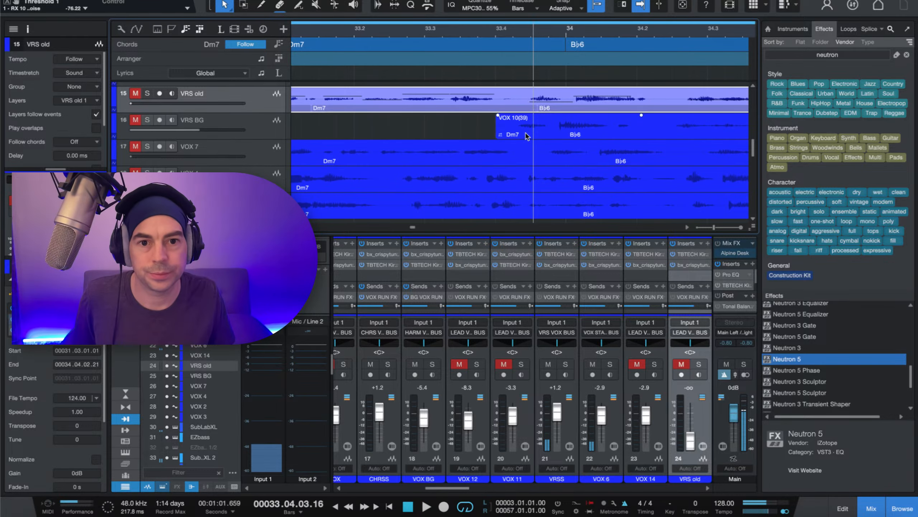
drag(527, 136, 550, 133)
key(space)
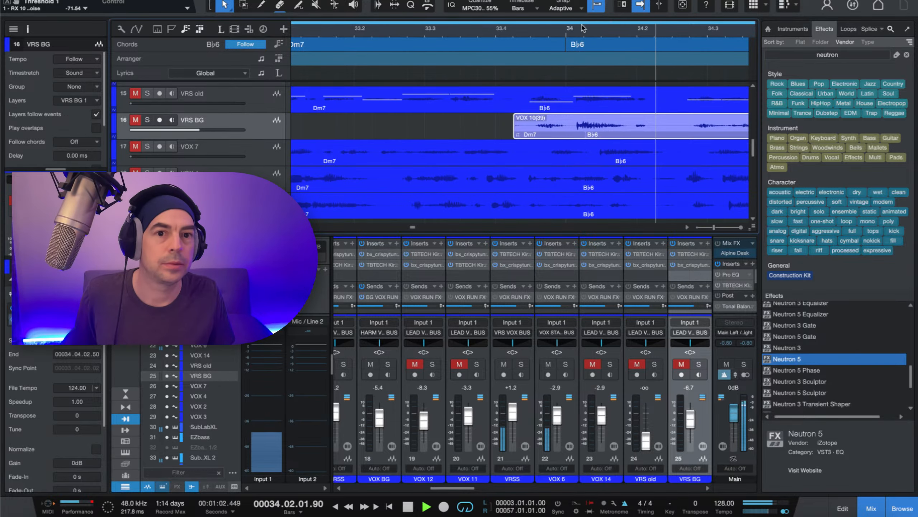
Step: Listen through the verse into the chorus at bar 39 while reviewing the vocal and bass tracks, and stop playback
scroll(596, 32, down, 5)
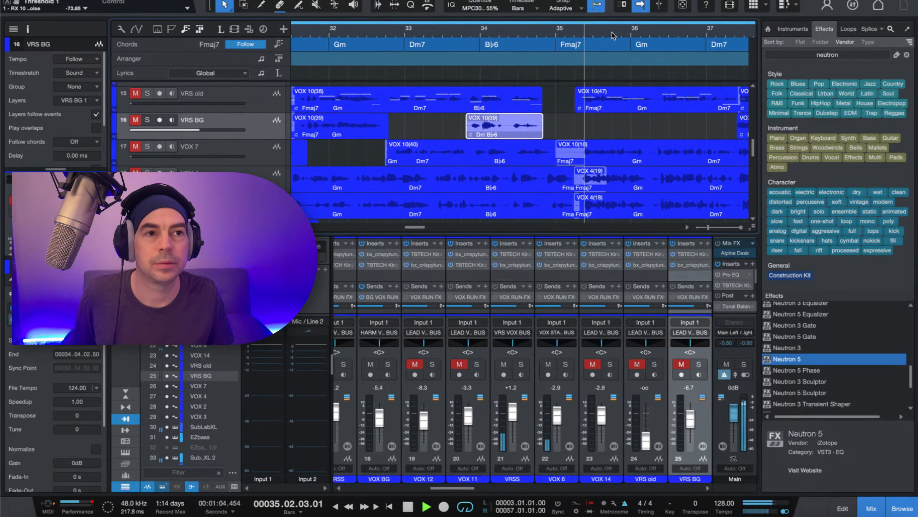
scroll(612, 35, down, 4)
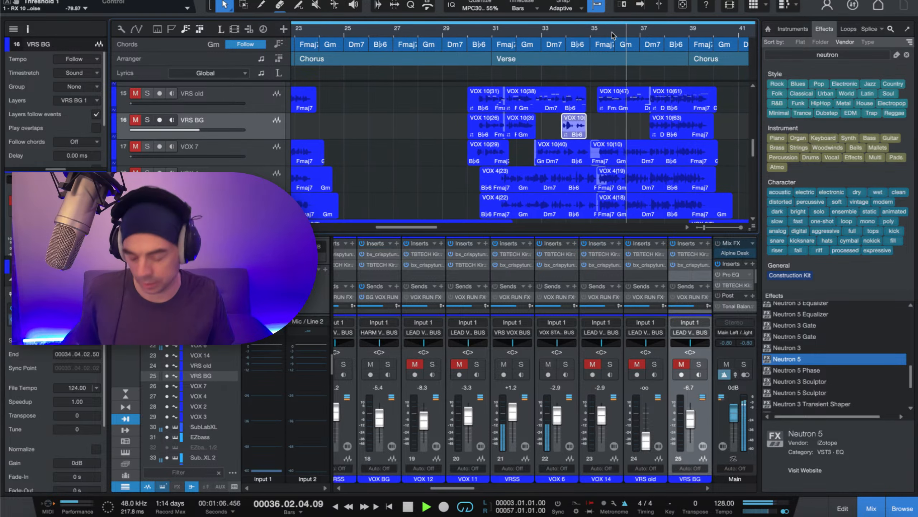
scroll(636, 51, down, 4)
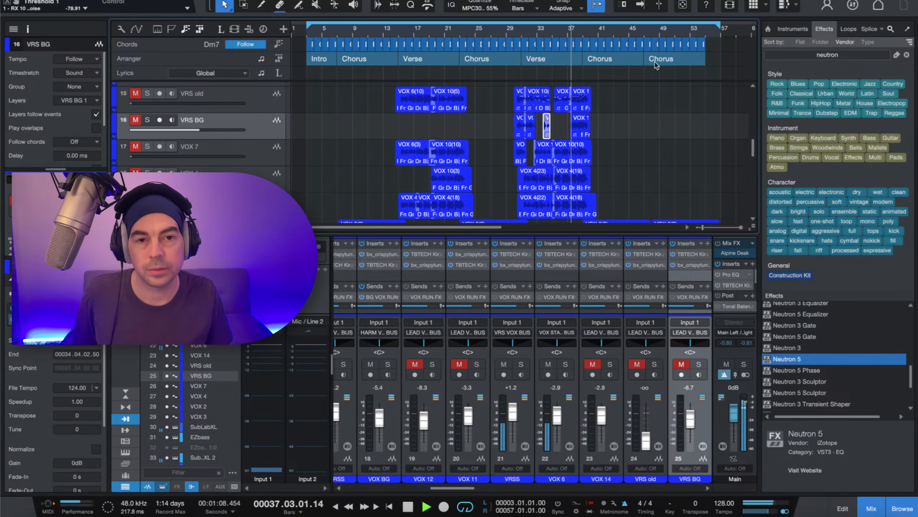
scroll(650, 82, down, 5)
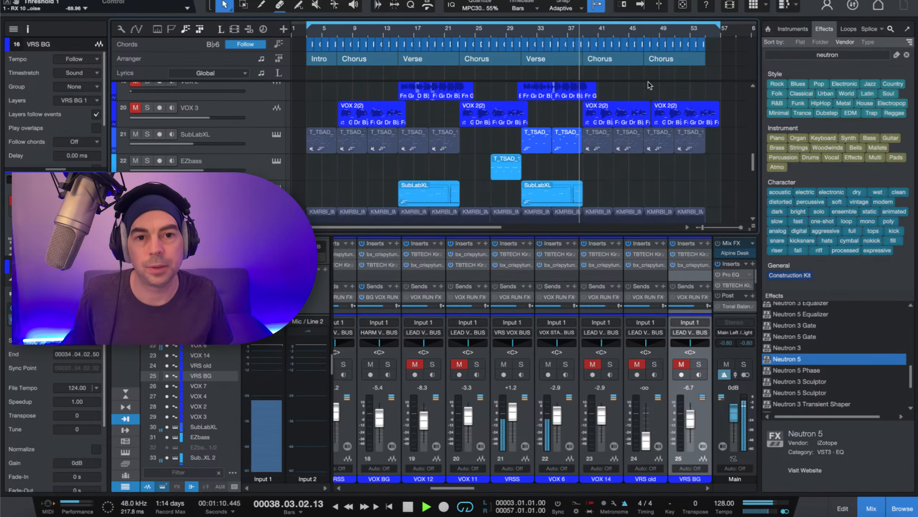
scroll(650, 85, up, 2)
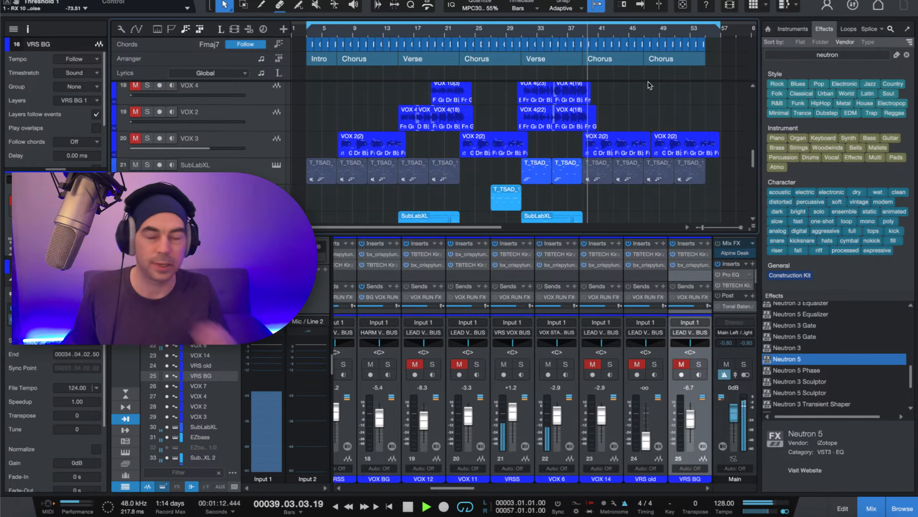
key(space)
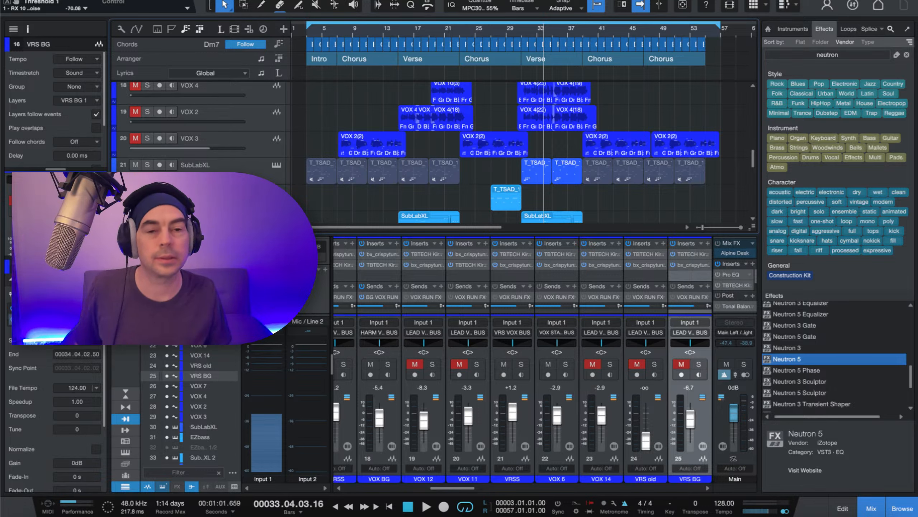
Step: Save the song, set the playback position to bar 39 and briefly audition the start of the chorus
key(w)
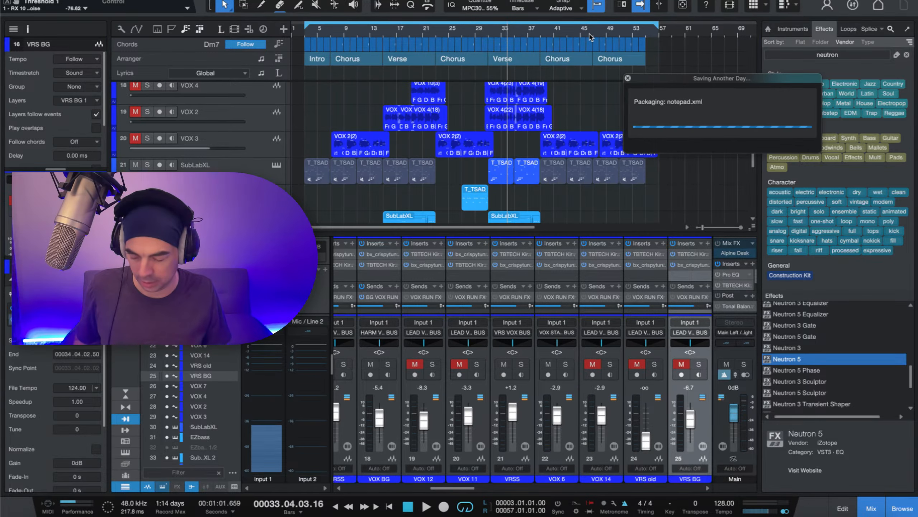
click(545, 34)
key(space)
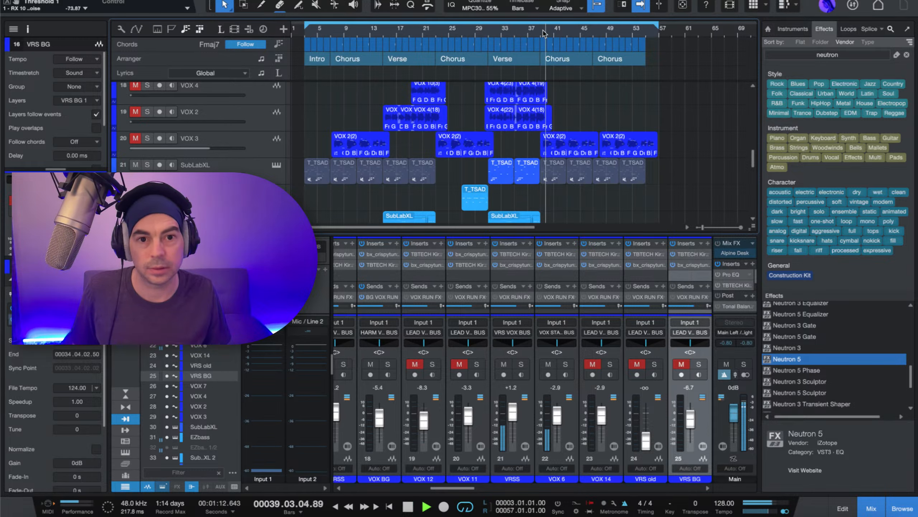
key(space)
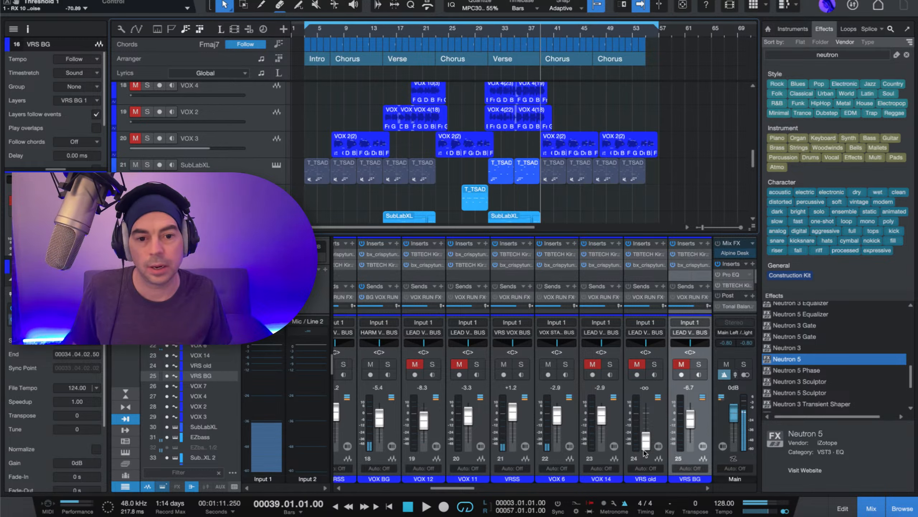
Step: Bring the guitar channels into view in an enlarged mixer and reset the GTR and GTR 2 levels to 0 dB
drag(465, 491, 578, 488)
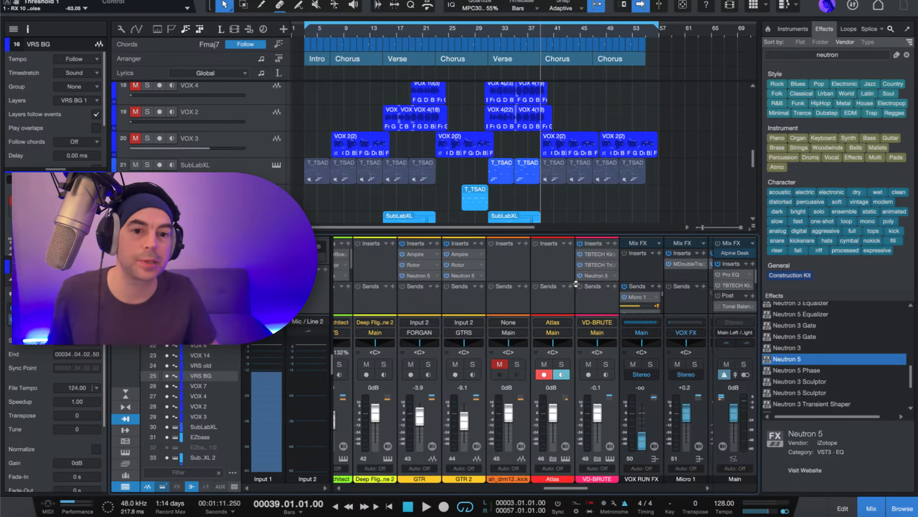
drag(600, 232, 601, 191)
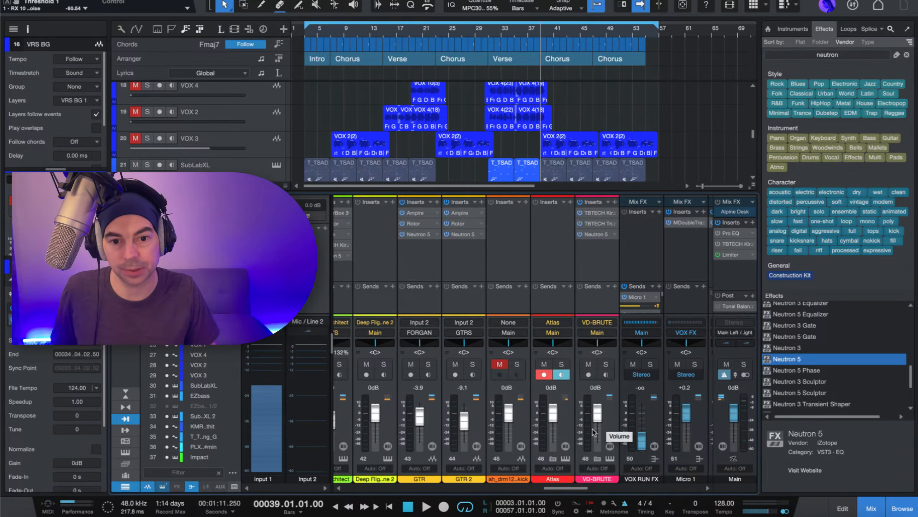
drag(580, 494, 573, 493)
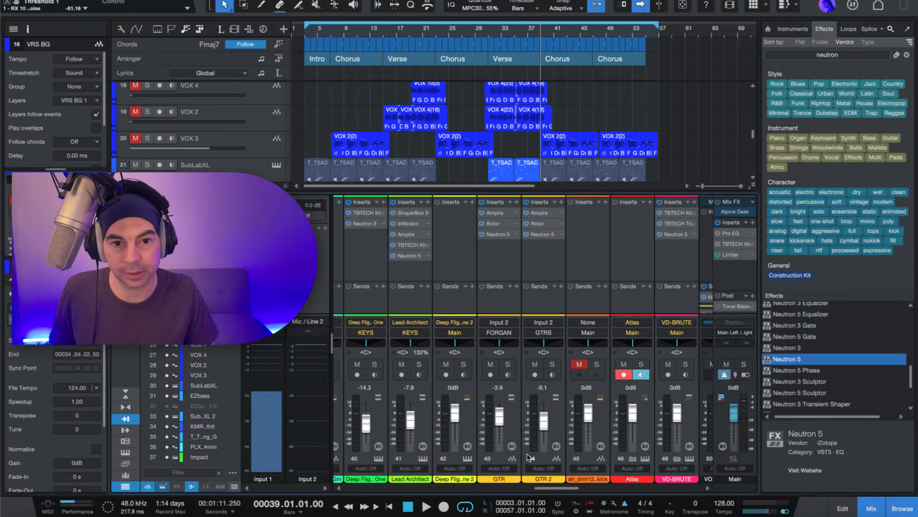
alt+click(542, 424)
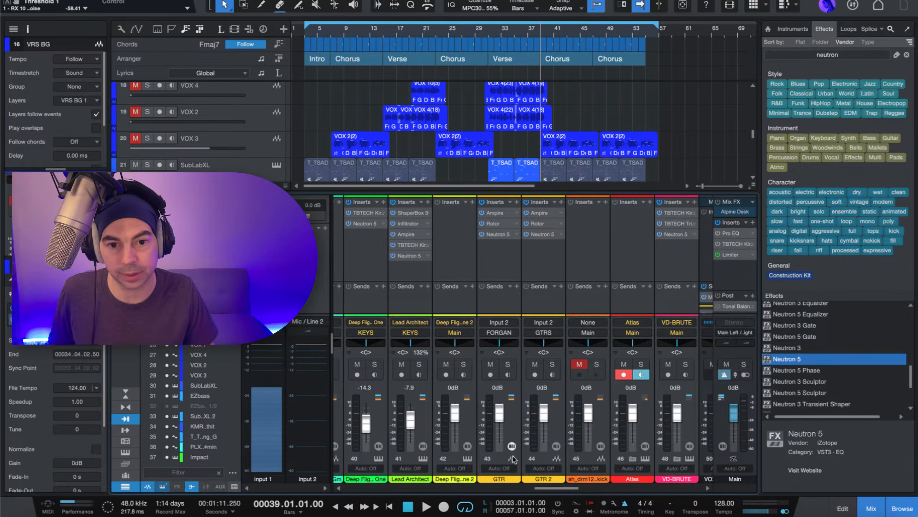
Step: Remove the empty yellow Deep Flight One track directly above the GTR track
drag(546, 490, 532, 492)
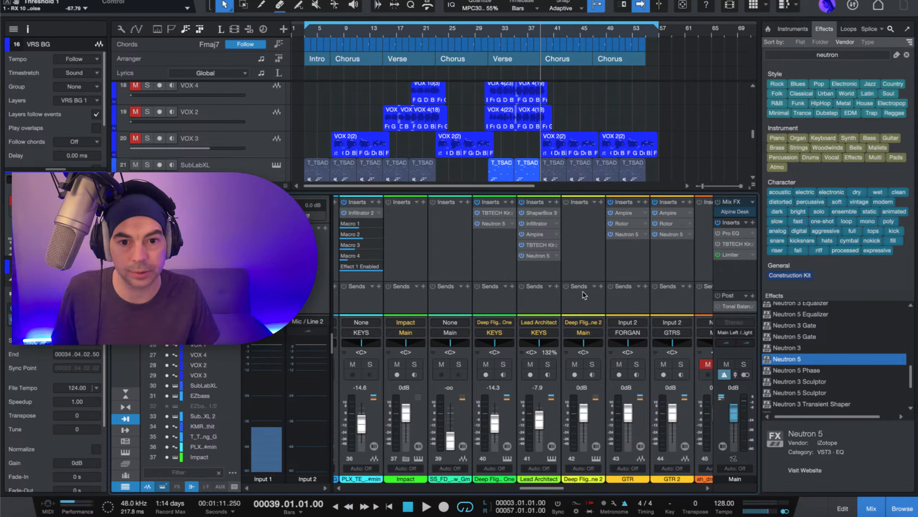
click(580, 254)
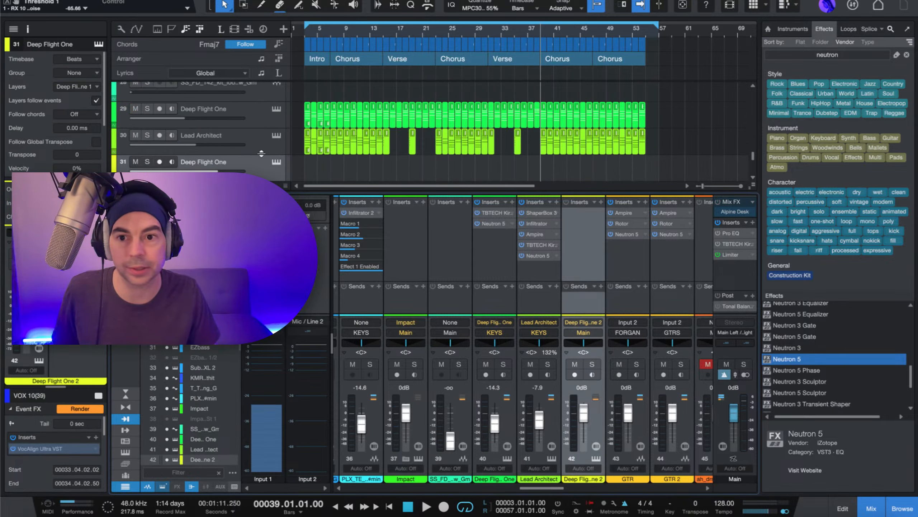
scroll(262, 154, down, 2)
right_click(258, 141)
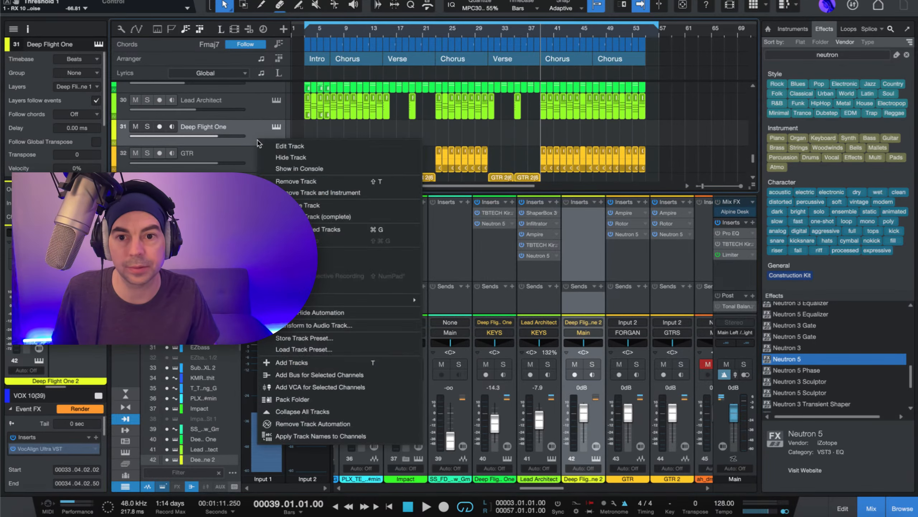
click(350, 192)
Step: Examine the leftover Deep Flight One 2 channel next to Lead Architect and its available channel commands
scroll(604, 303, left, 1)
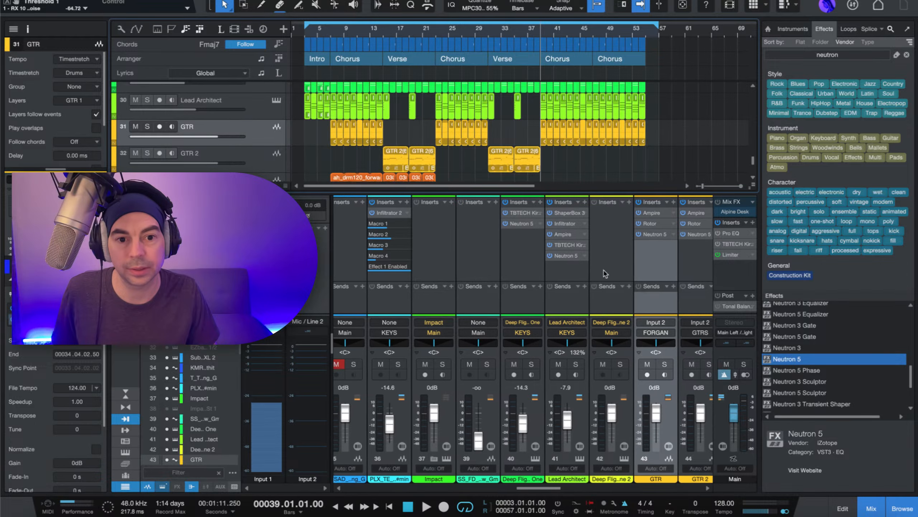
click(605, 270)
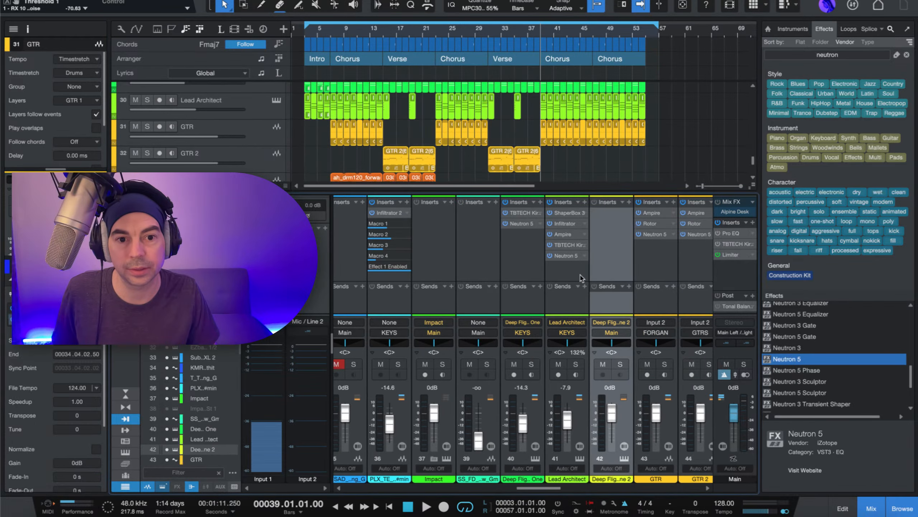
click(561, 276)
click(617, 271)
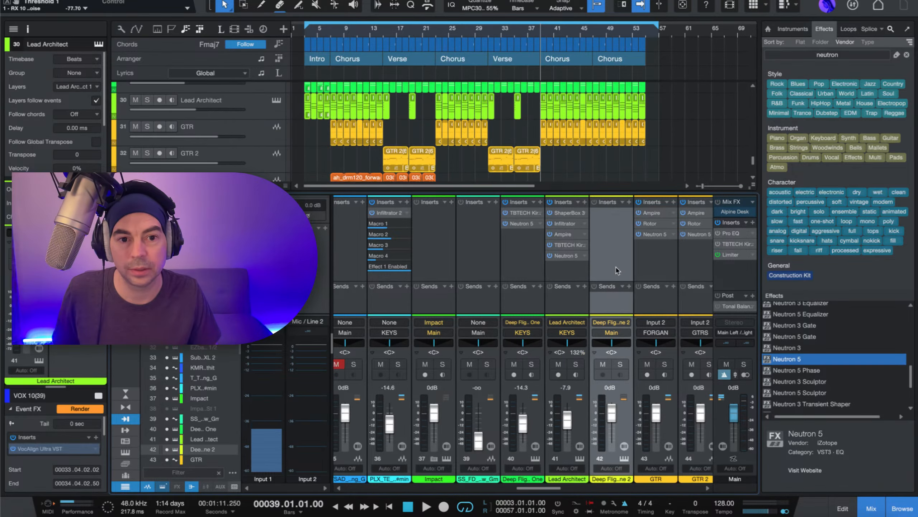
scroll(453, 132, down, 2)
scroll(454, 139, up, 3)
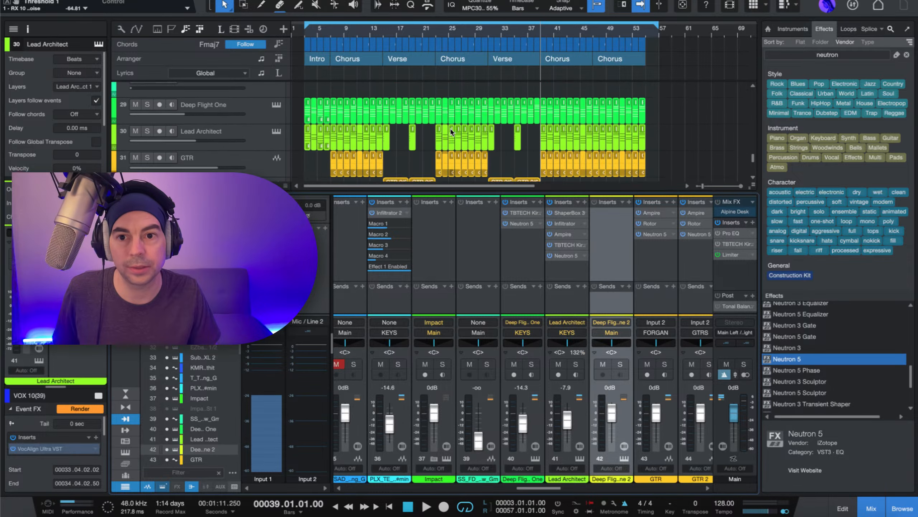
right_click(603, 237)
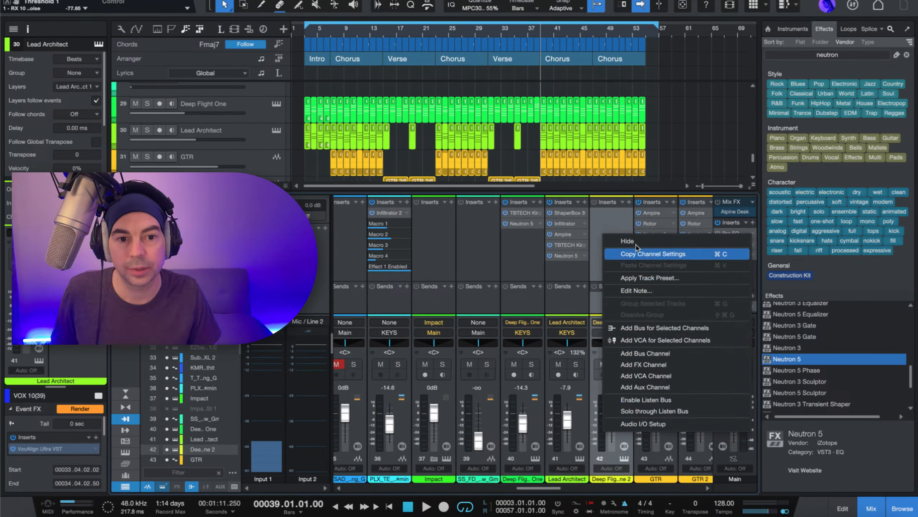
click(653, 253)
Step: Review the Lead Architect, Deep Flight One, SS_FD_142 kit loop and Impact channels along with their tracks
click(565, 274)
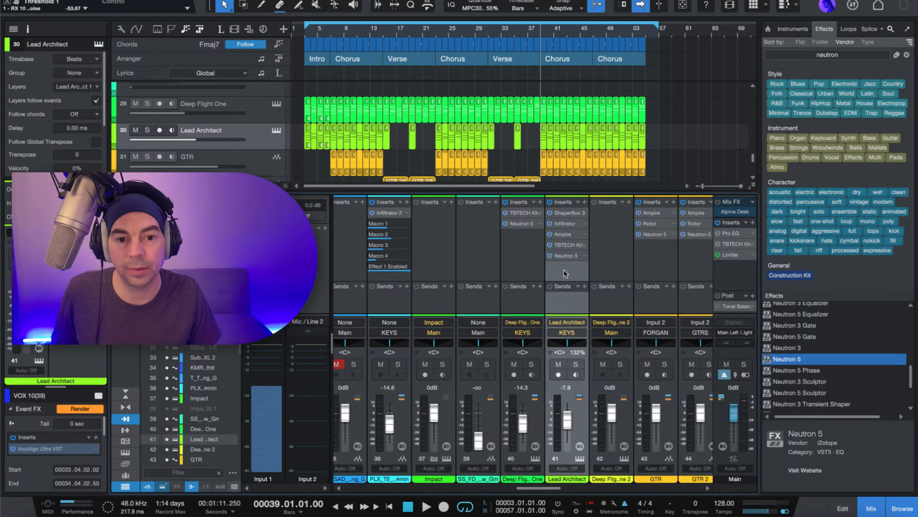
click(538, 272)
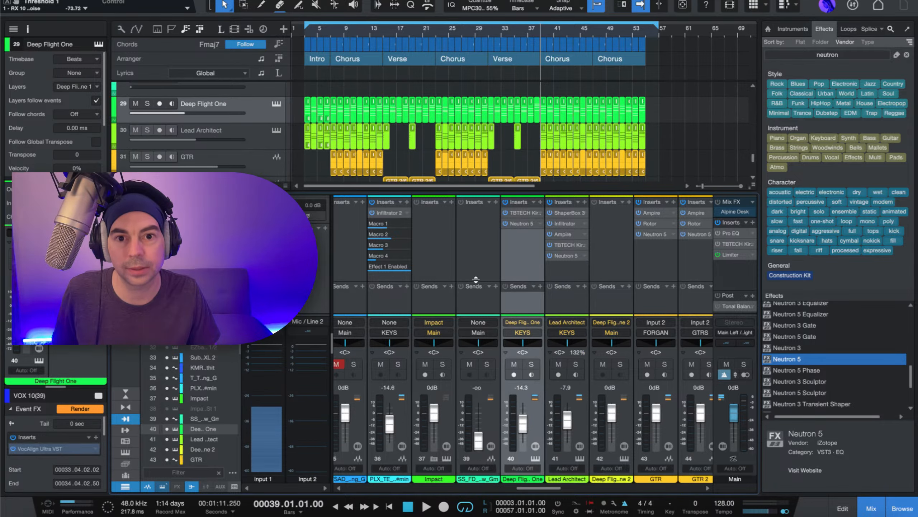
click(477, 257)
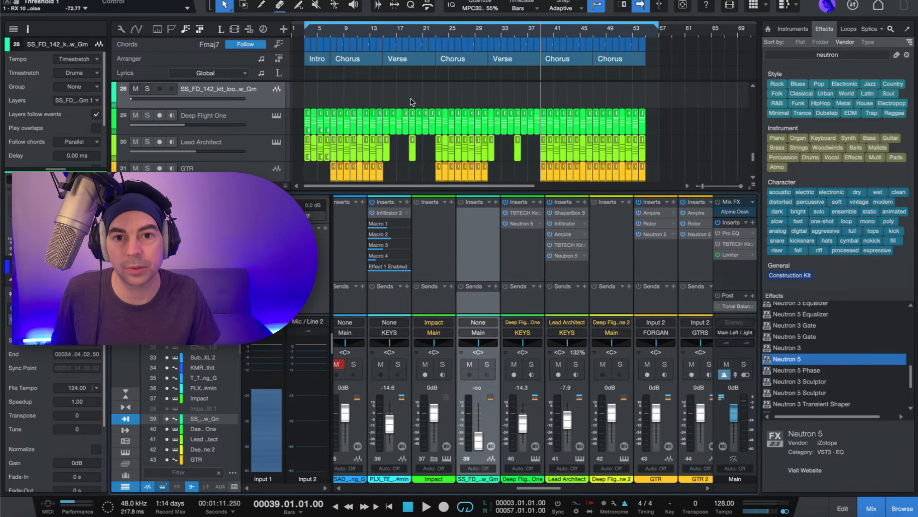
scroll(410, 101, up, 3)
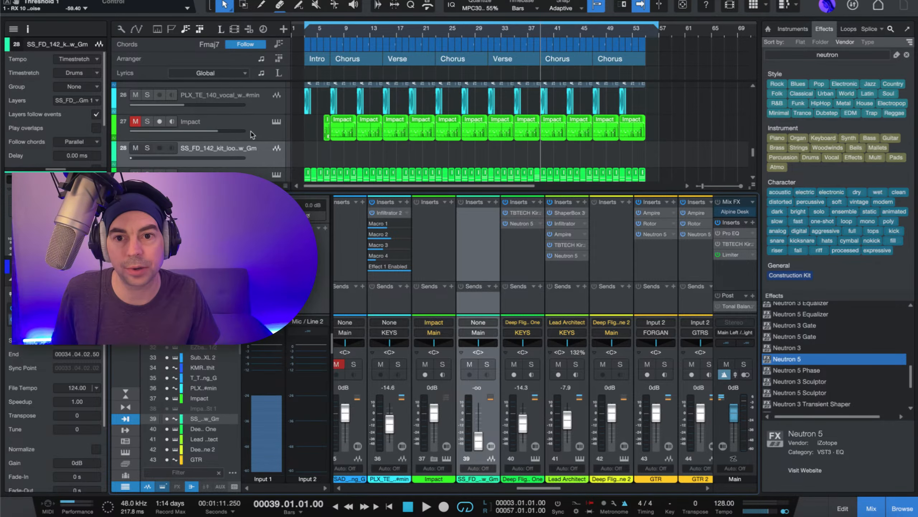
click(252, 134)
scroll(249, 138, up, 2)
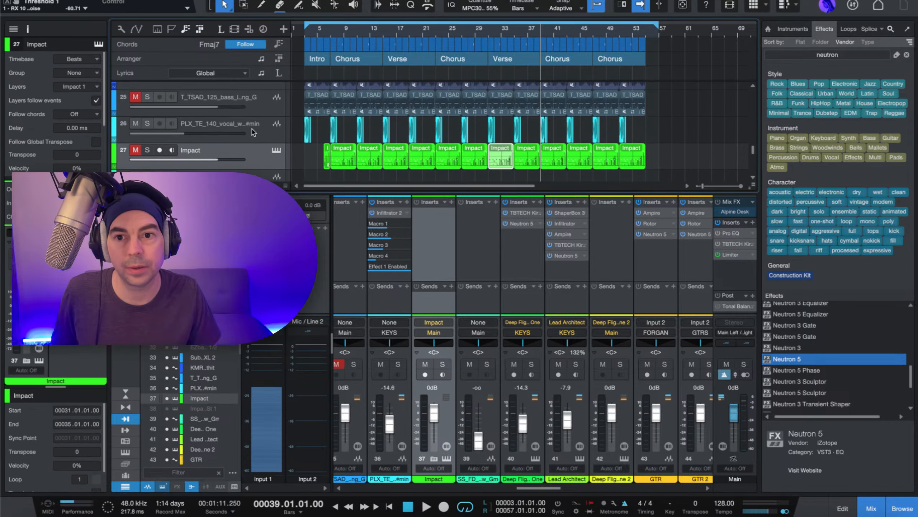
Step: Insert Neutron 5 on the PLX_TE_140 vocal channel and let its Assistant learn the sound from the chorus at bar 39
click(252, 132)
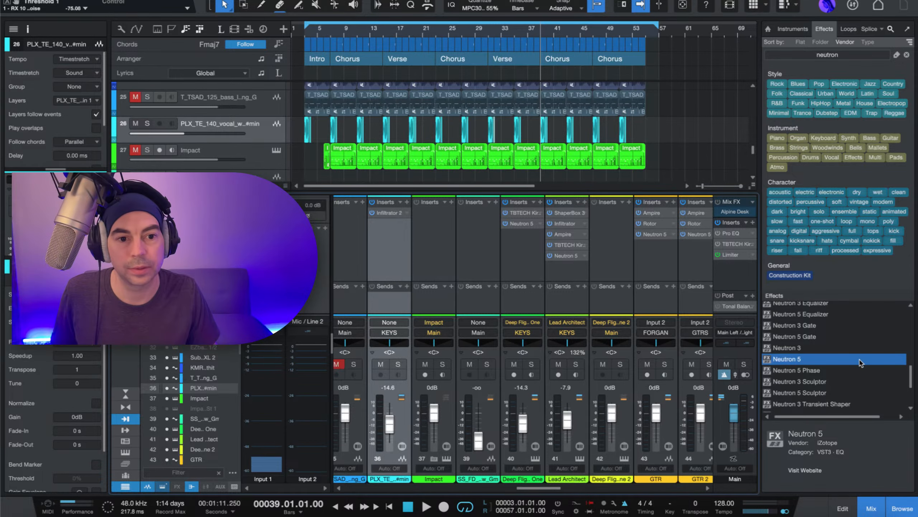
drag(861, 363, 415, 244)
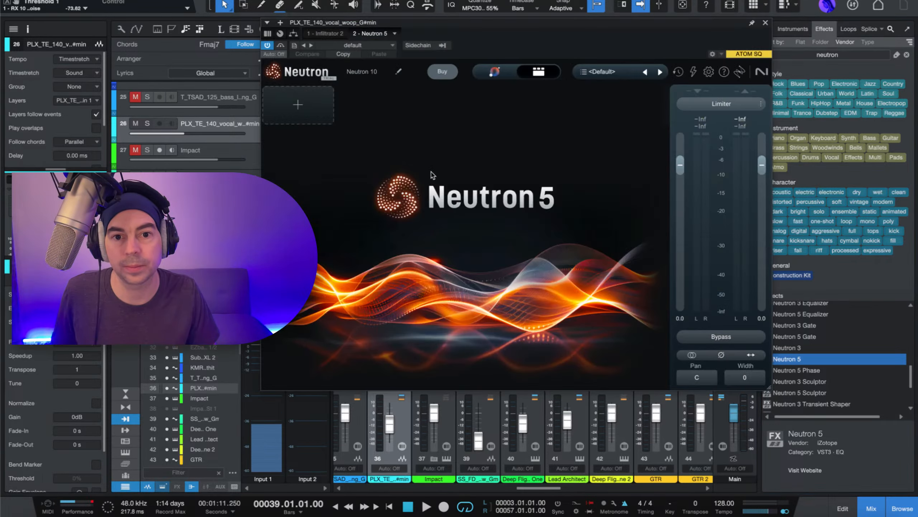
click(494, 72)
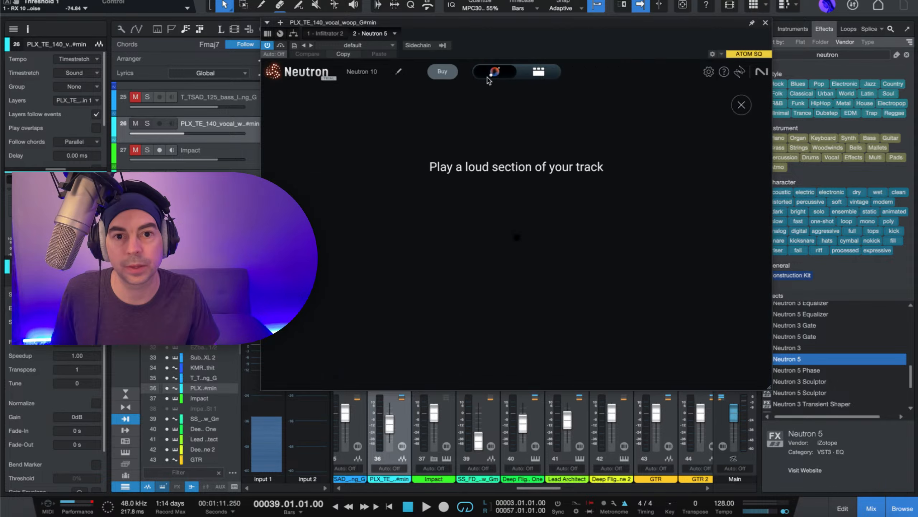
key(space)
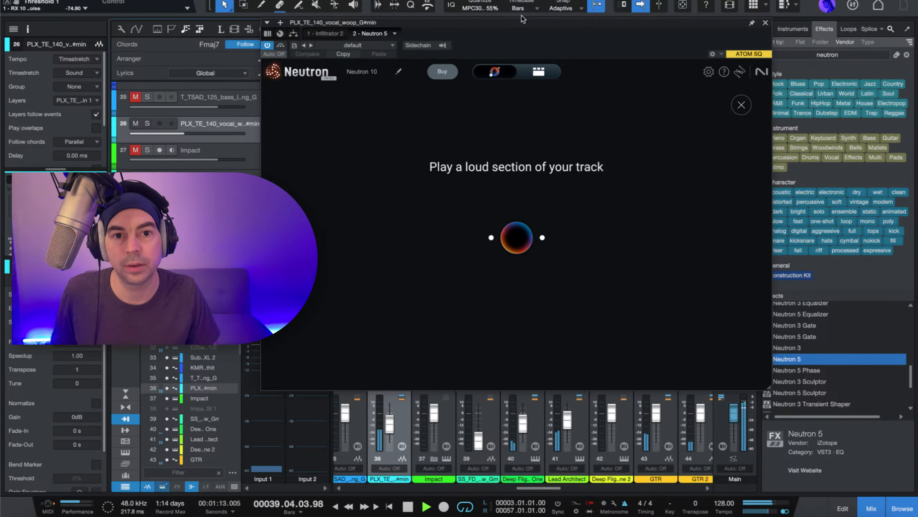
drag(522, 26, 521, 165)
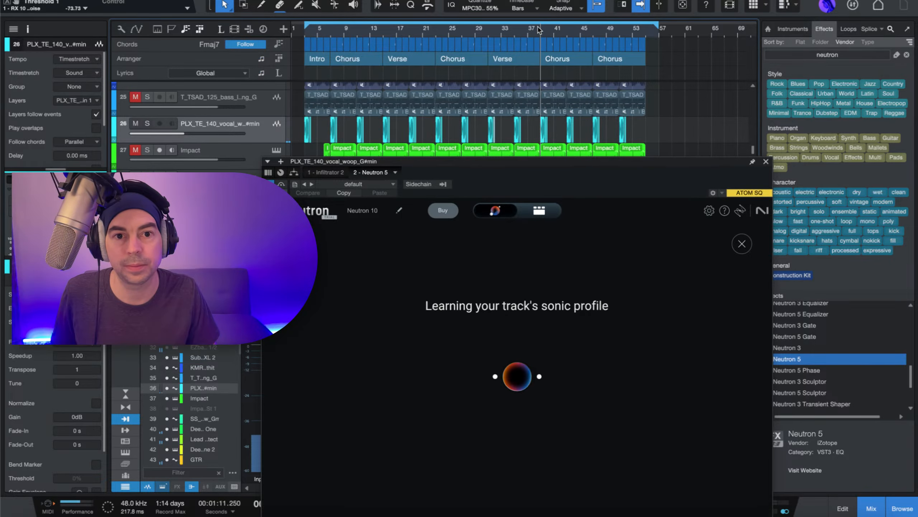
click(540, 29)
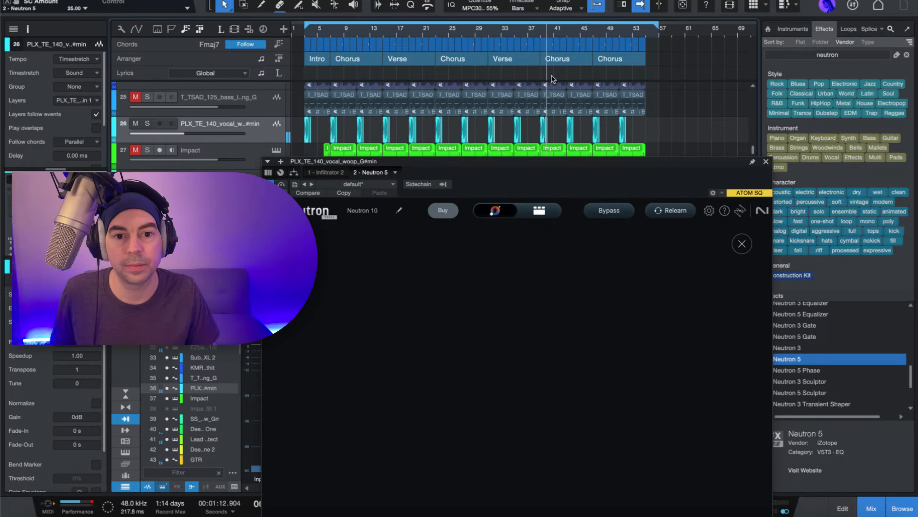
key(space)
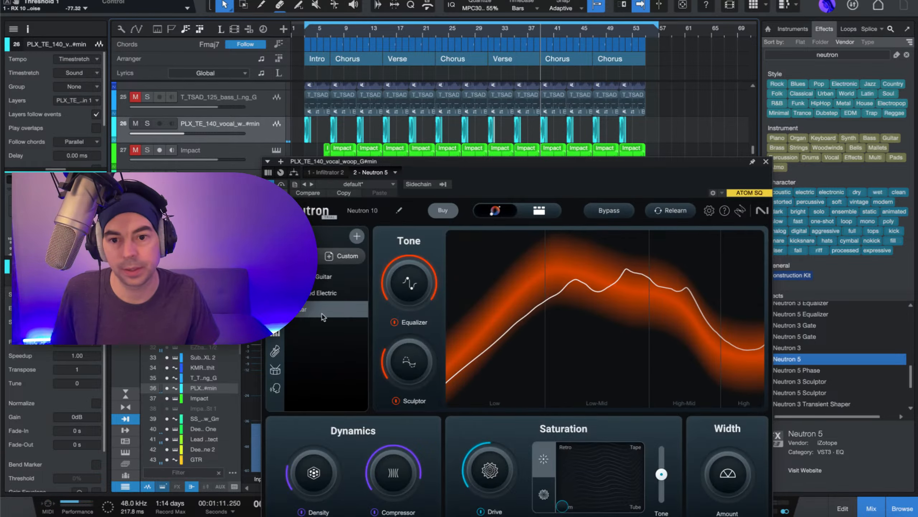
Step: Set the Neutron Assistant's target to vocals and audition the result in the detailed module view
click(275, 388)
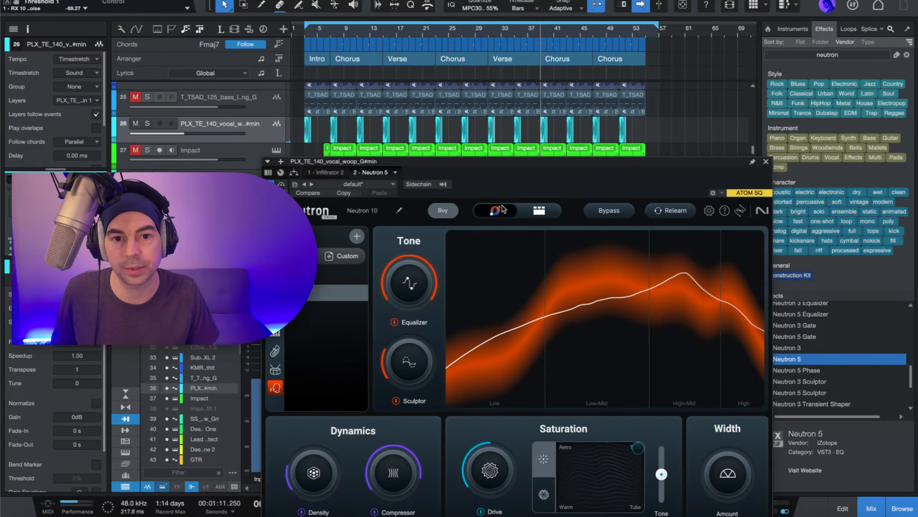
click(538, 210)
key(space)
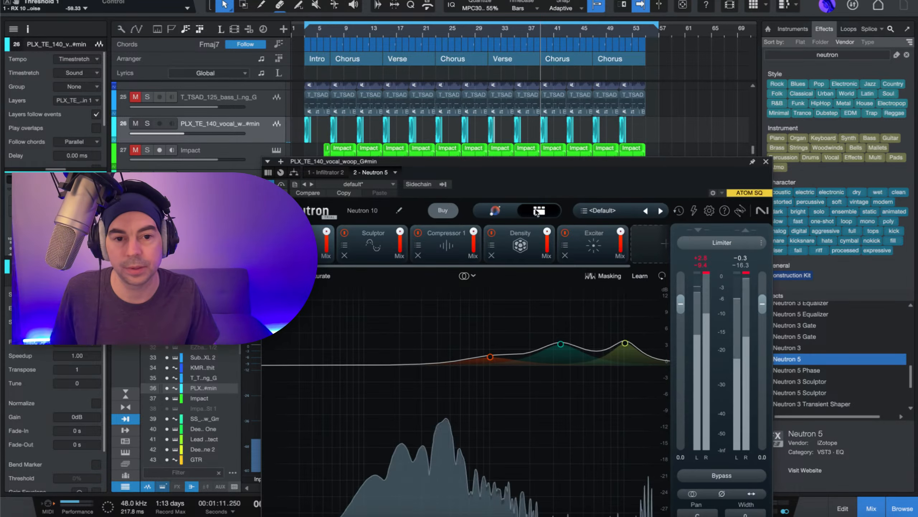
key(space)
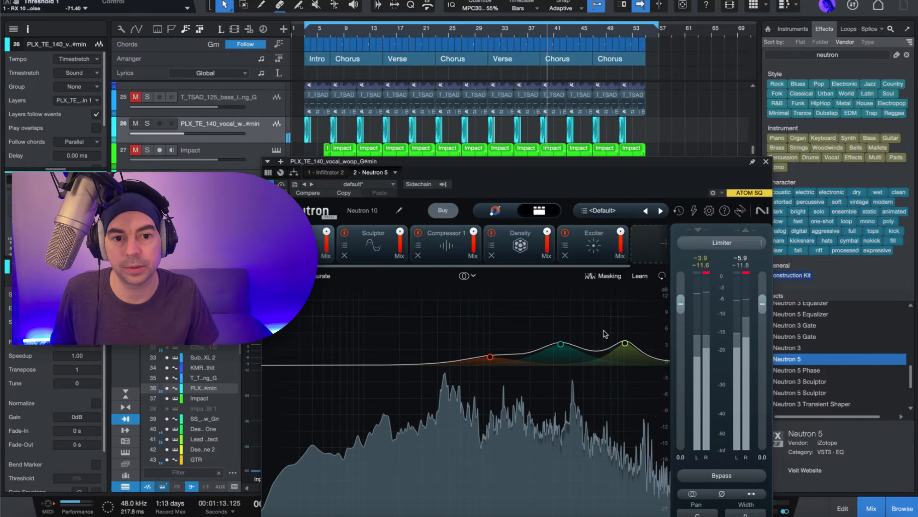
Step: Adjust the two upper EQ bells to about 1.1 dB at 3562 Hz and 2.2 dB at 10035 Hz, and audition the change
click(561, 344)
drag(565, 349, 562, 366)
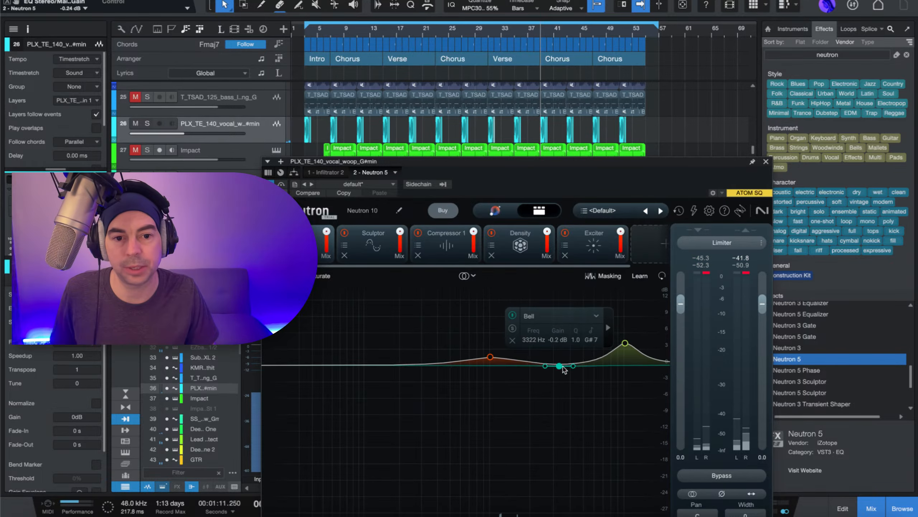
drag(625, 343, 623, 353)
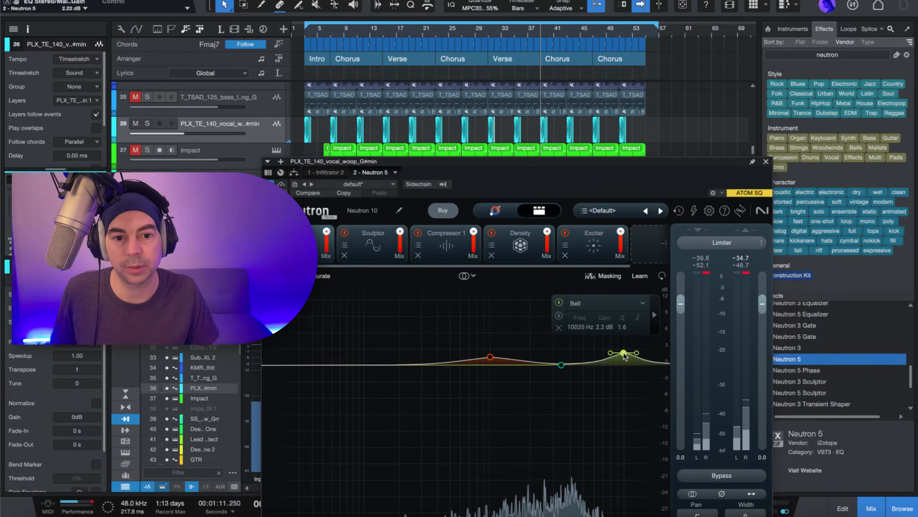
drag(561, 364, 563, 360)
key(space)
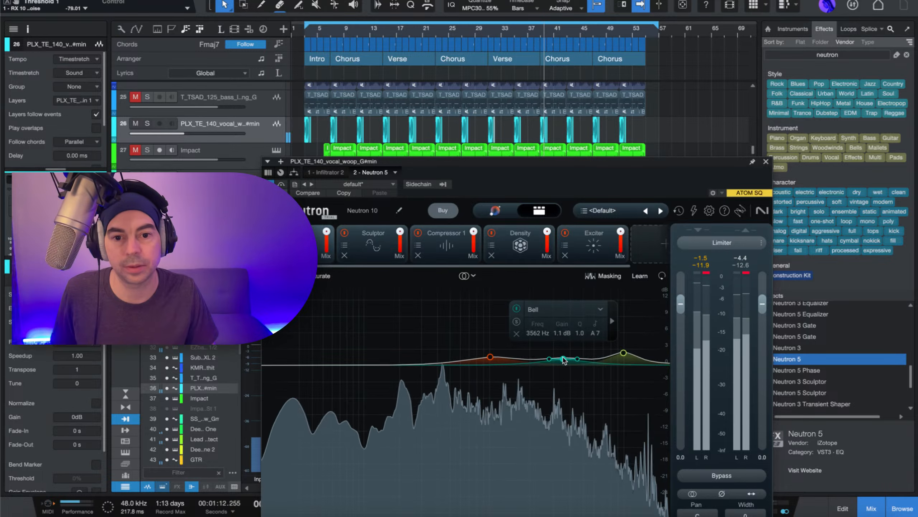
Step: Add a flat highpass filter at about 626 Hz to the vocal EQ and close Neutron
click(381, 365)
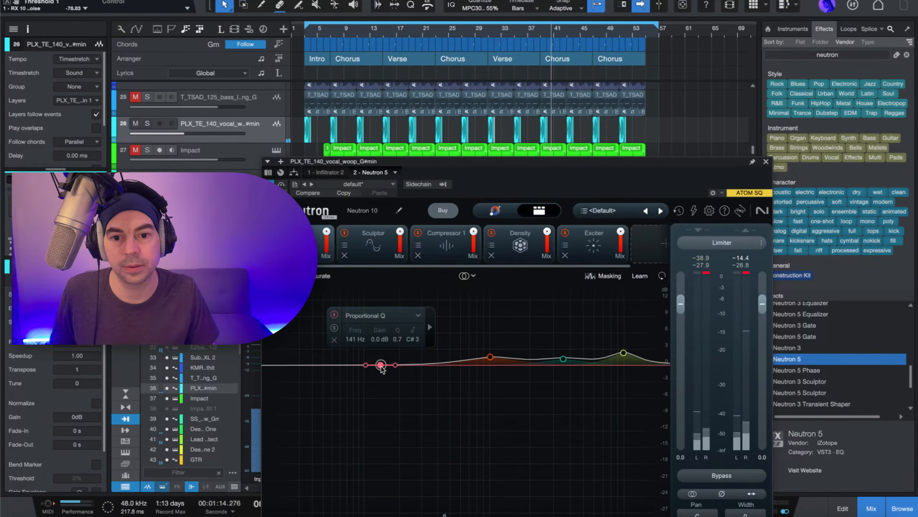
click(388, 315)
mouse_move(394, 351)
mouse_move(376, 392)
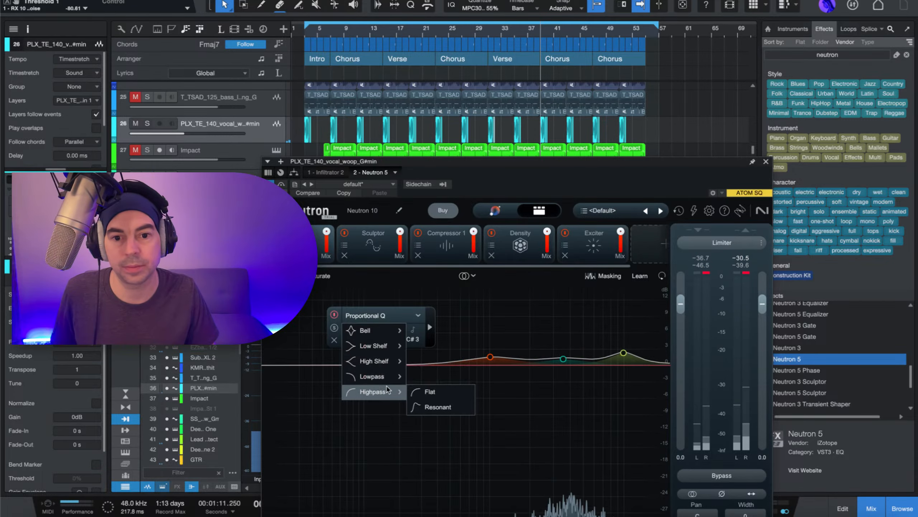
click(432, 391)
drag(381, 365, 462, 364)
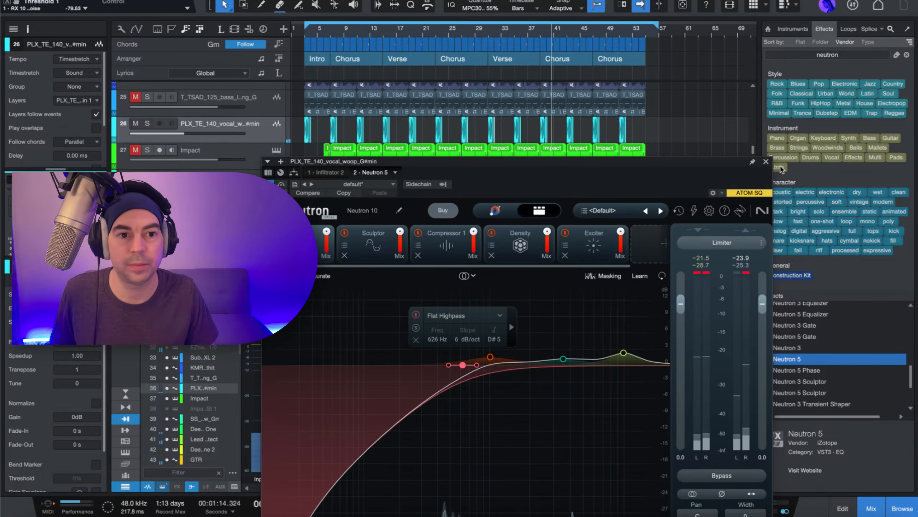
click(766, 162)
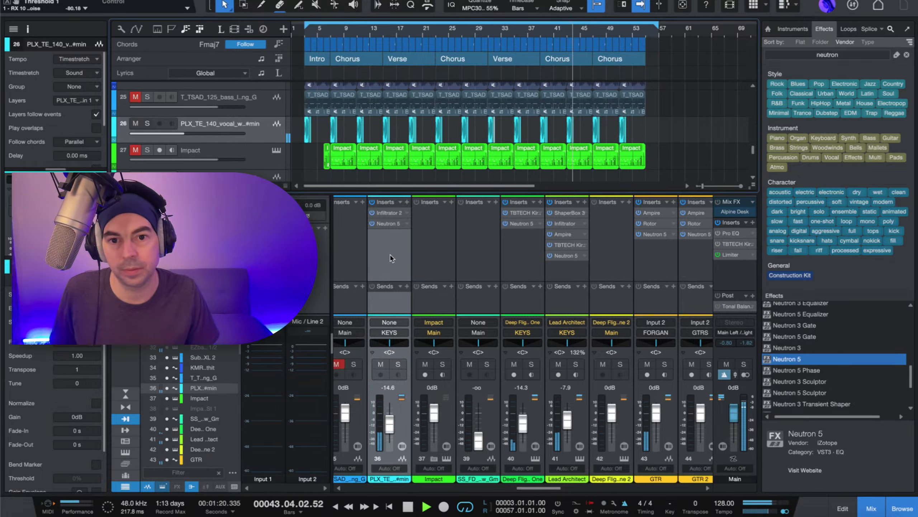
Step: Reset the PLX_TE_140 vocal channel's level to 0 dB and audition it from bar 39
key(space)
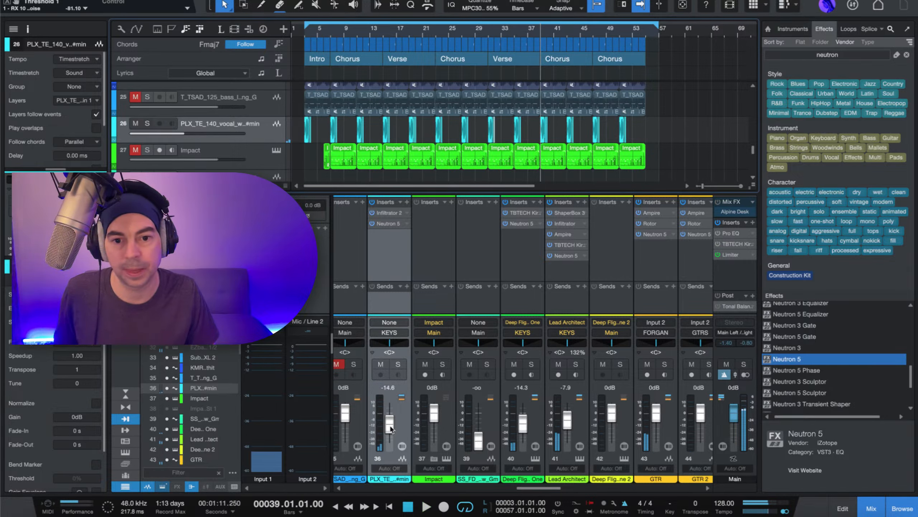
key(space)
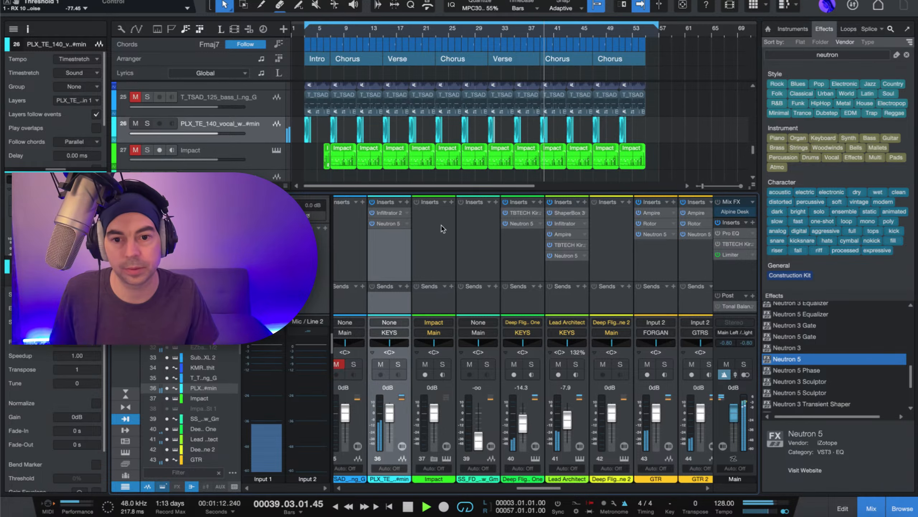
scroll(447, 231, left, 5)
key(space)
Step: Reset the EZbass and SubLabXL channel levels to 0 dB
scroll(519, 255, left, 4)
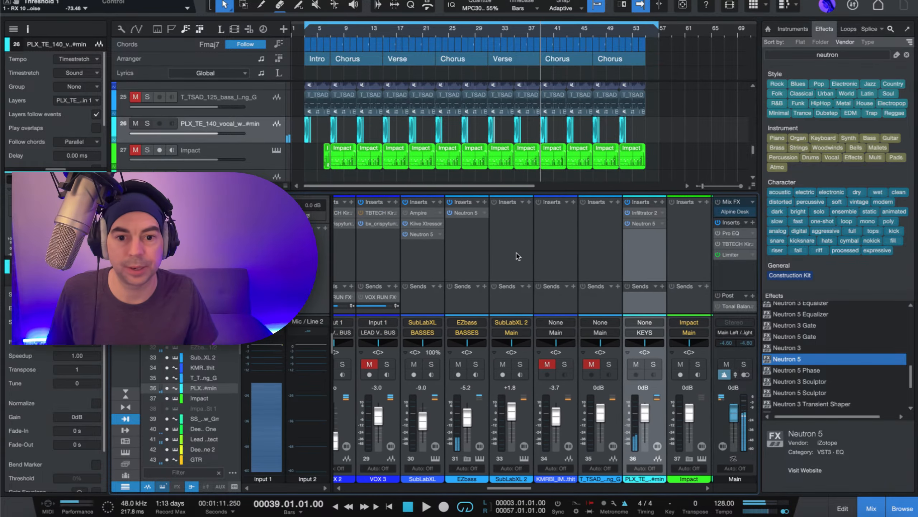
click(524, 253)
scroll(526, 325, left, 1)
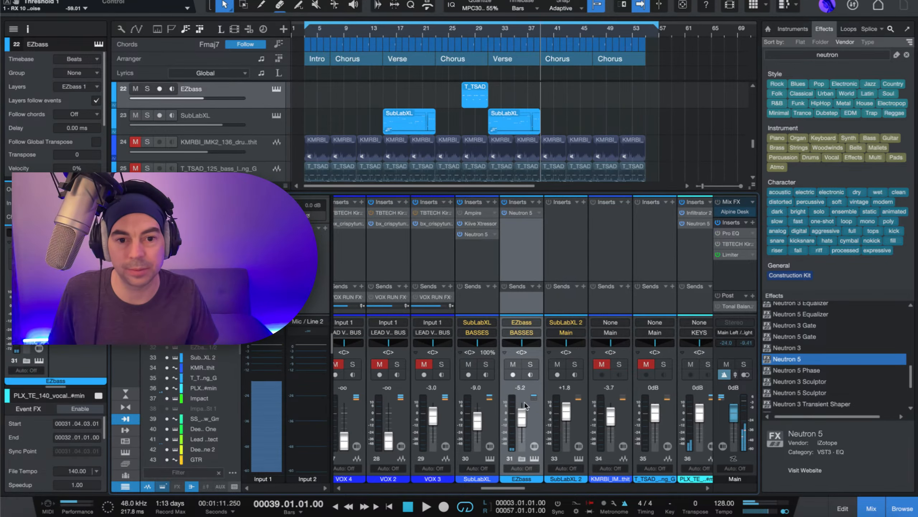
alt+click(478, 424)
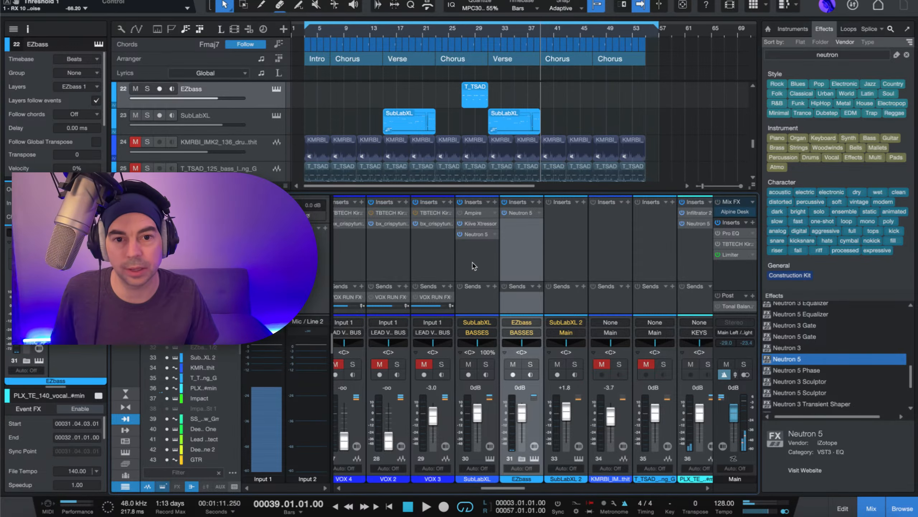
Step: Look over the mixer from the bass and vocal channels to the vocal buses and effect returns, checking their levels and inserts
scroll(470, 264, left, 4)
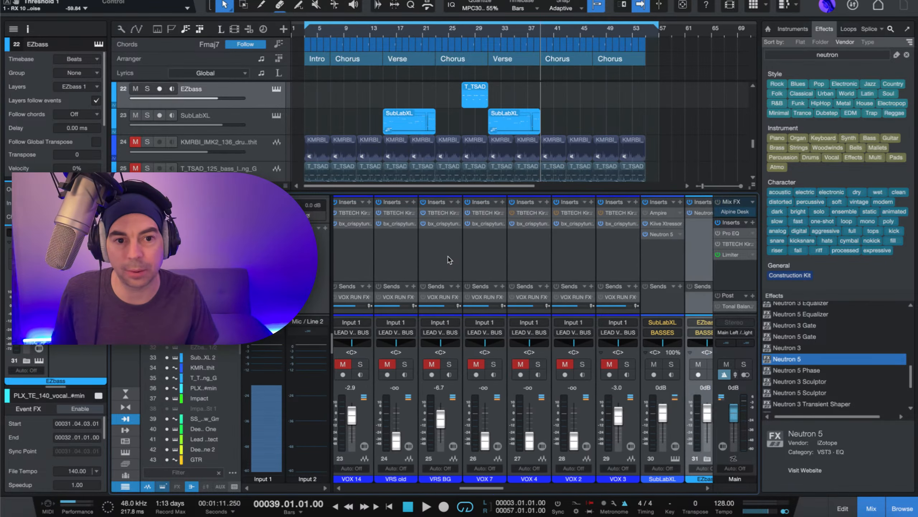
scroll(448, 260, left, 1)
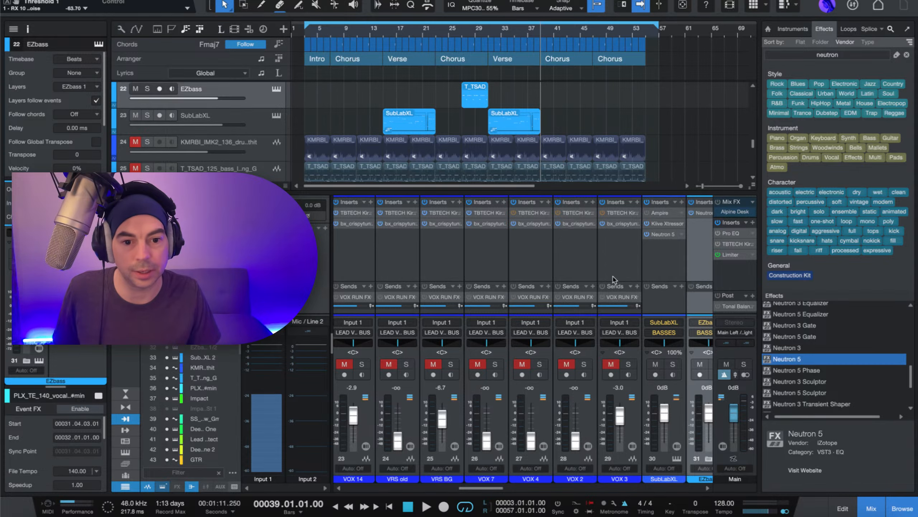
scroll(612, 278, left, 15)
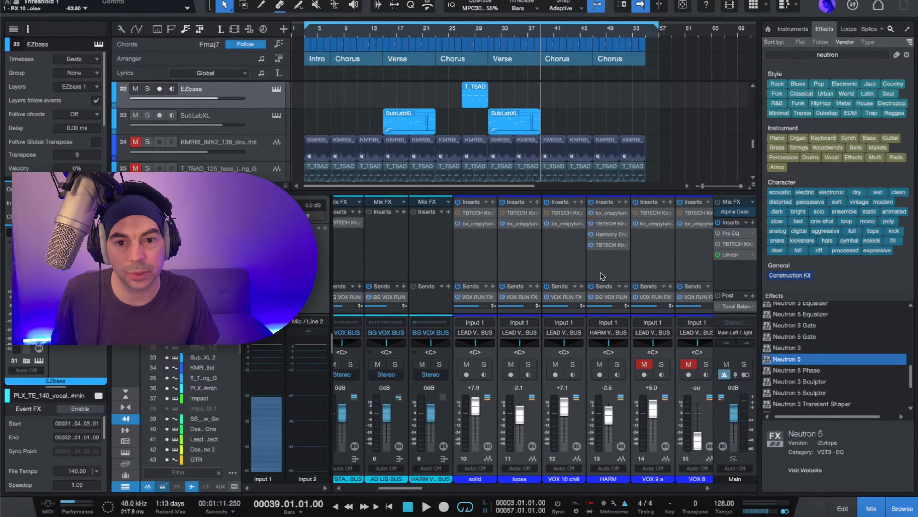
scroll(601, 276, left, 1)
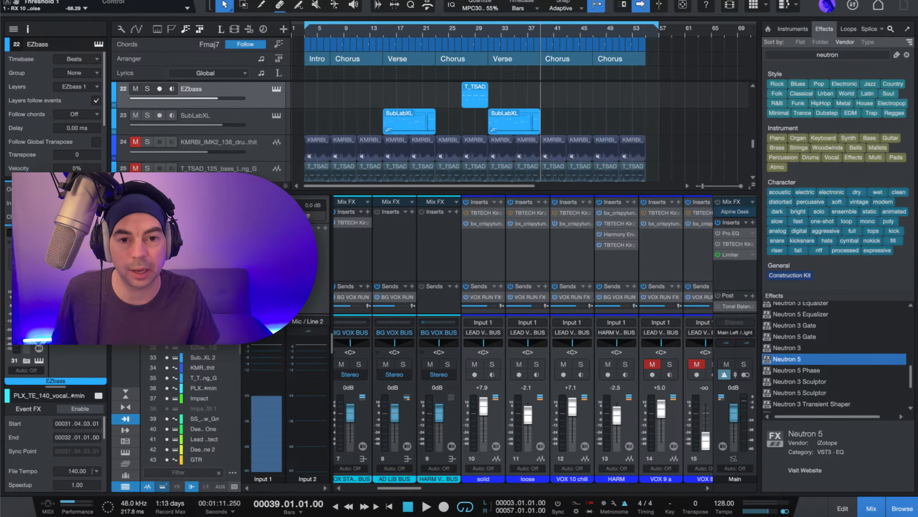
scroll(534, 266, left, 5)
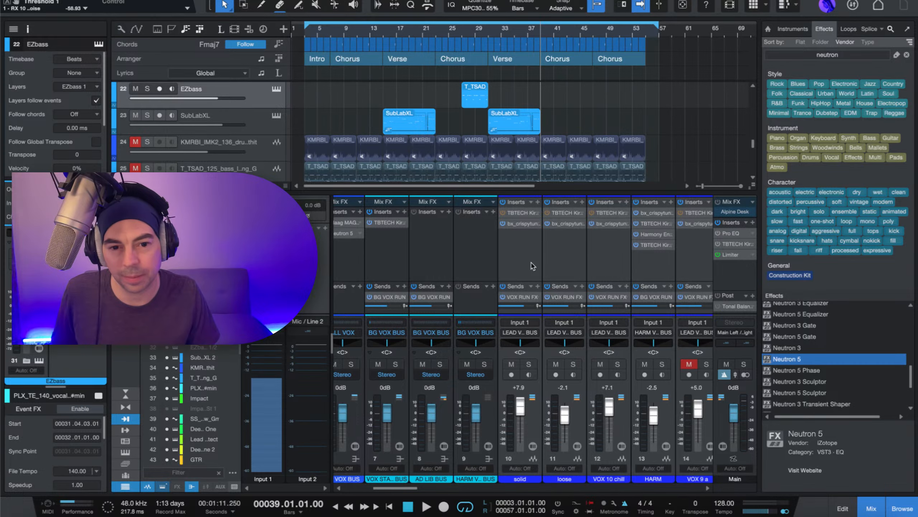
scroll(533, 266, left, 5)
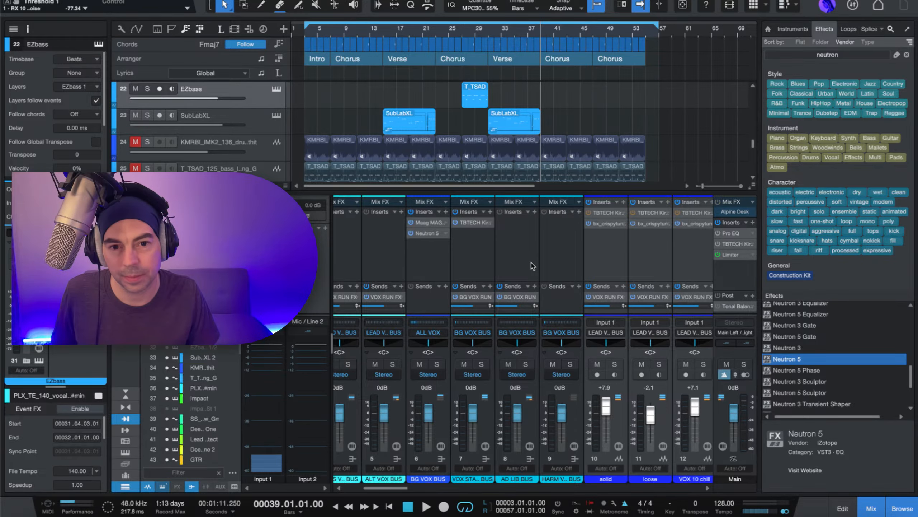
scroll(534, 266, left, 8)
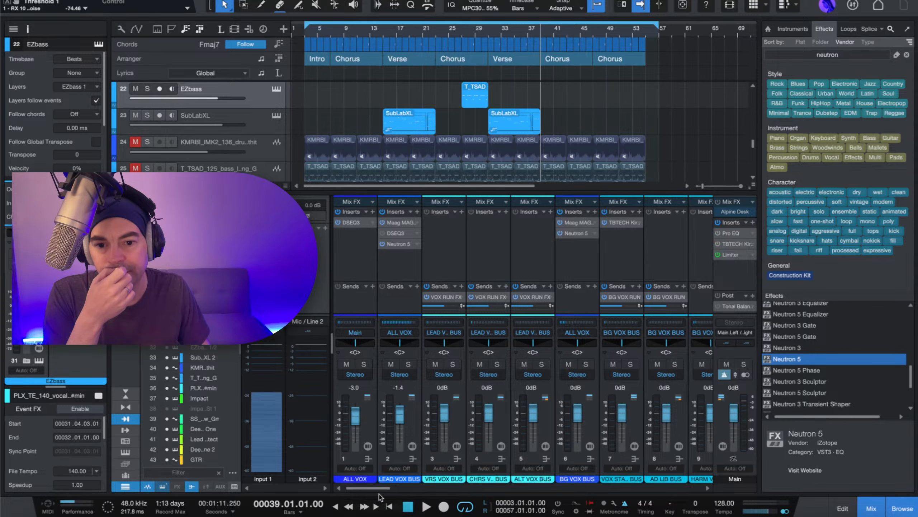
drag(385, 488, 666, 489)
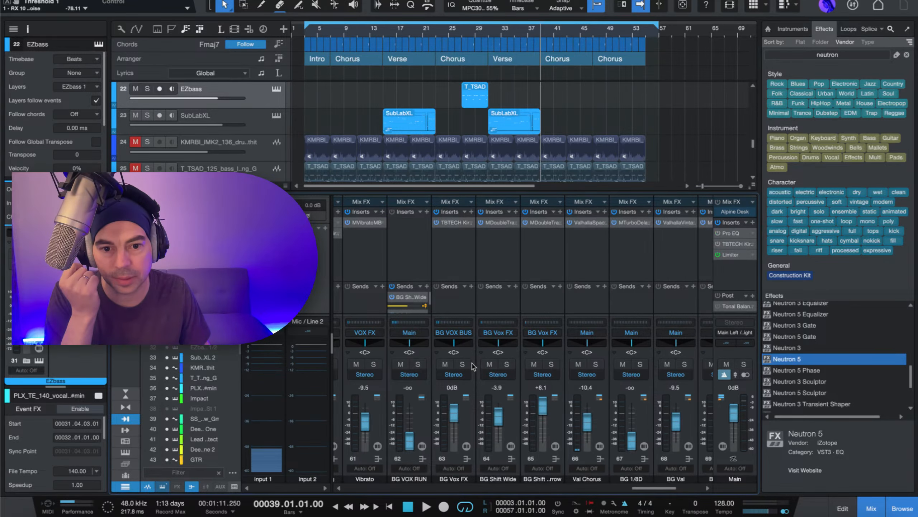
drag(636, 488, 340, 480)
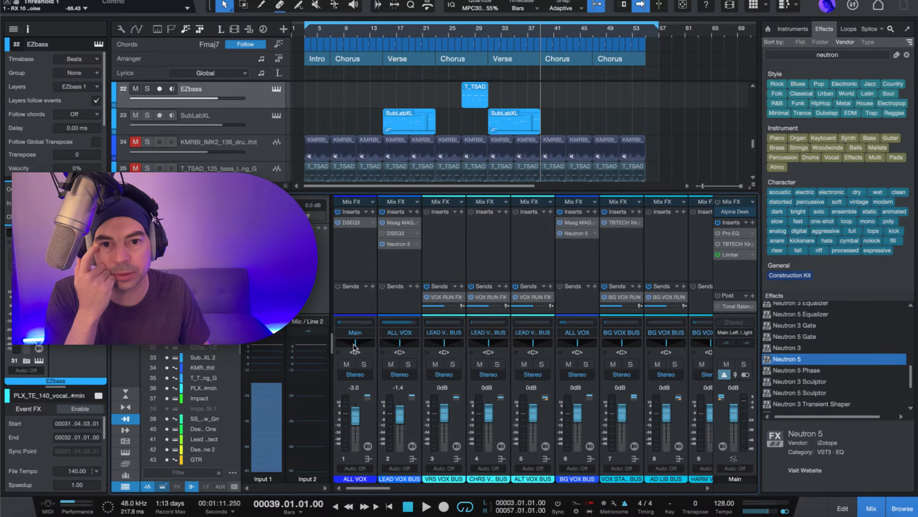
Step: Open Neutron 5 on the LEAD VOX BUS, return the playhead to bar 3 and place the plug-in window clear of the mixer
click(399, 244)
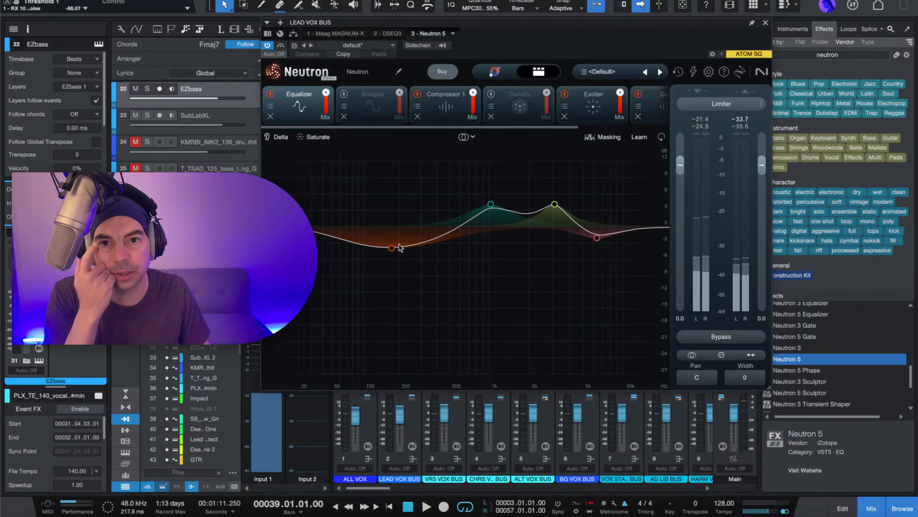
drag(474, 23, 473, 117)
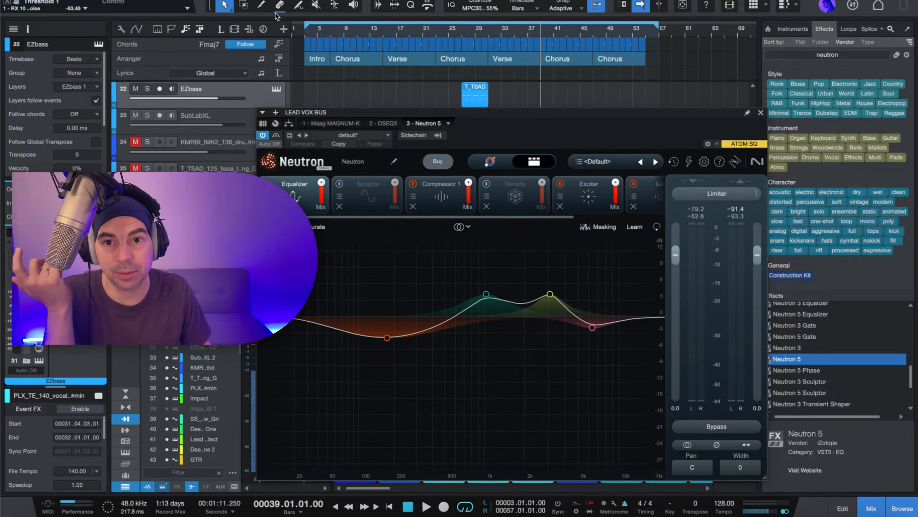
key(Home)
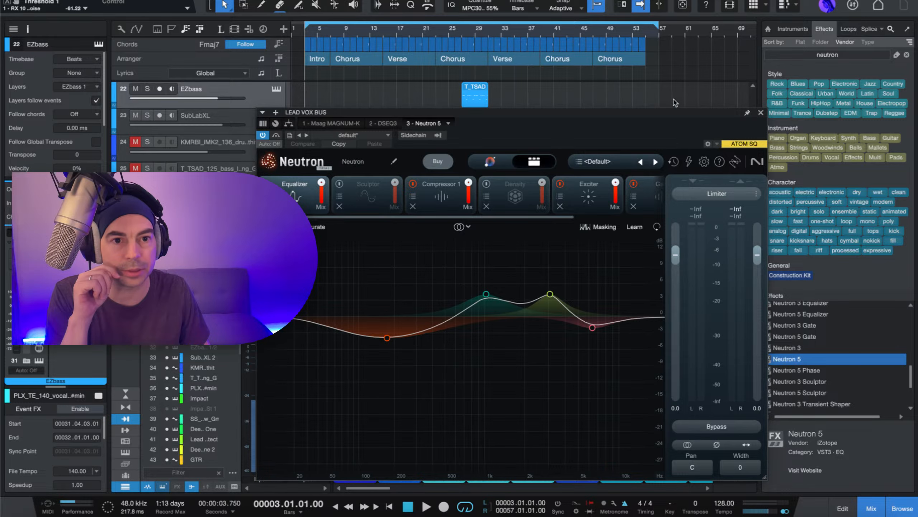
drag(638, 114, 712, 19)
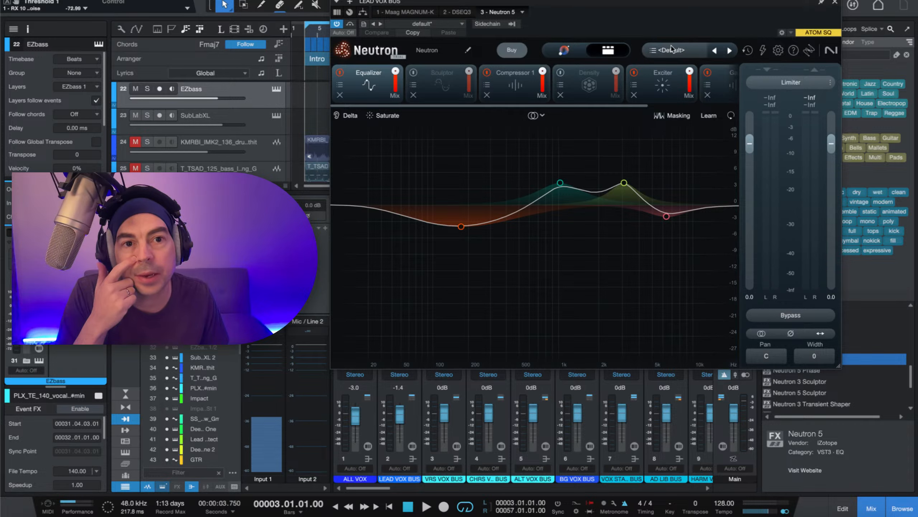
Step: Check Neutron's general options, close them and switch the plug-in to its Assistant view
click(778, 52)
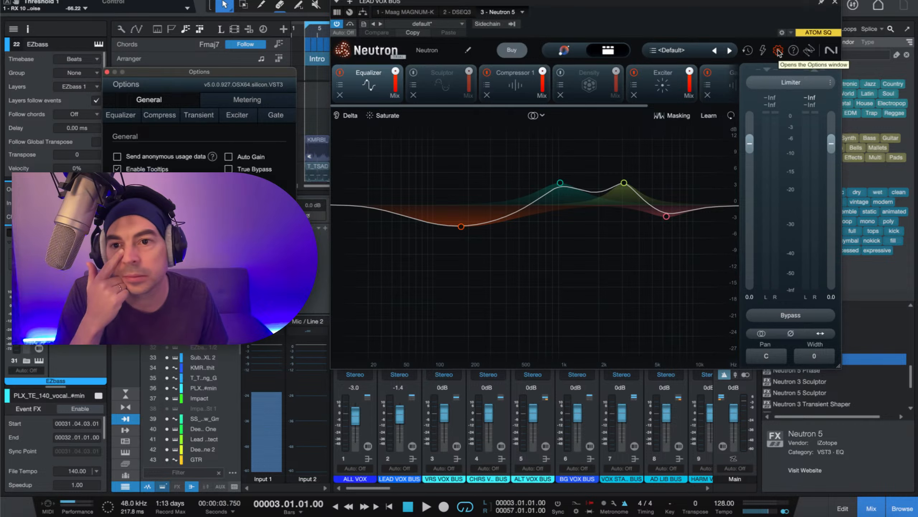
click(107, 71)
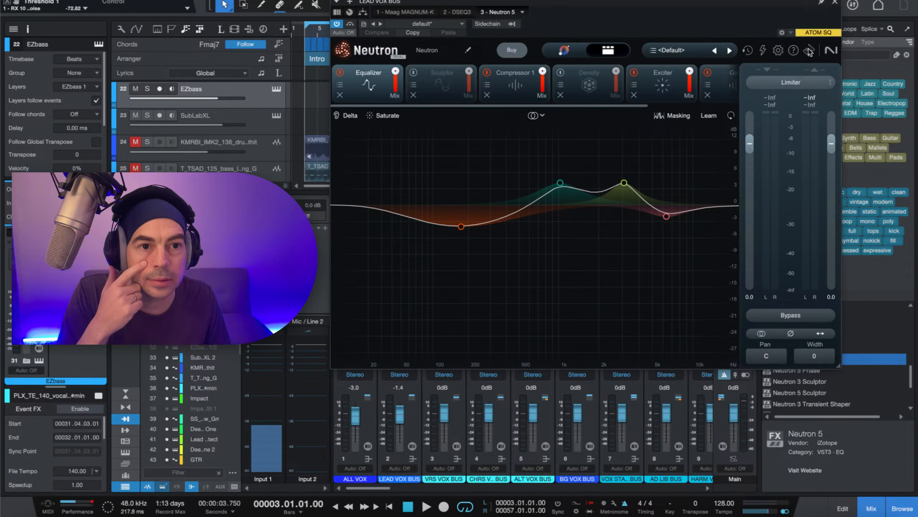
click(565, 52)
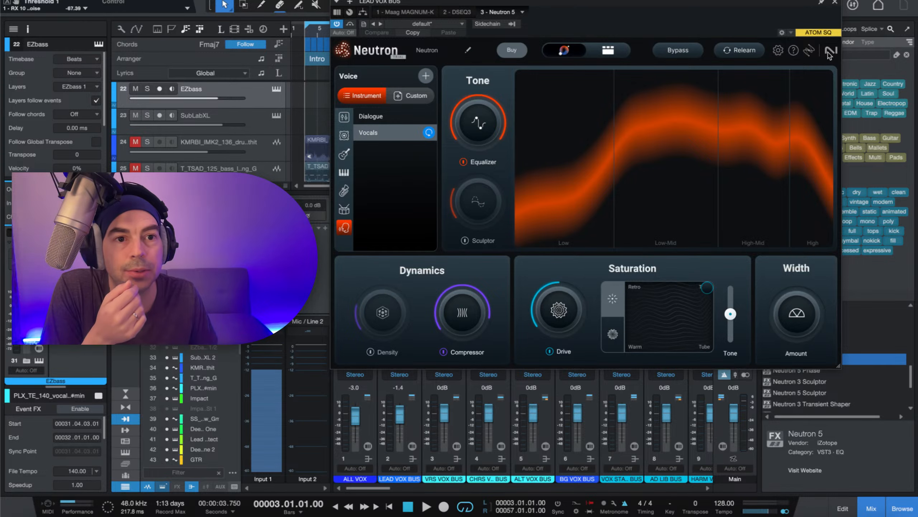
Step: Open the Neutron 5 manual in the browser and examine the Visual Mixer chapter and its plug-in interface
click(795, 55)
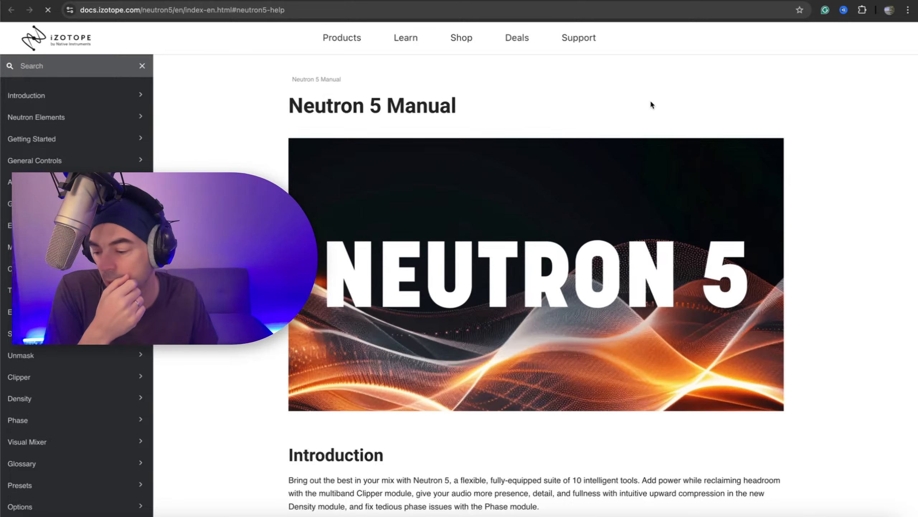
scroll(492, 195, down, 5)
scroll(489, 200, down, 4)
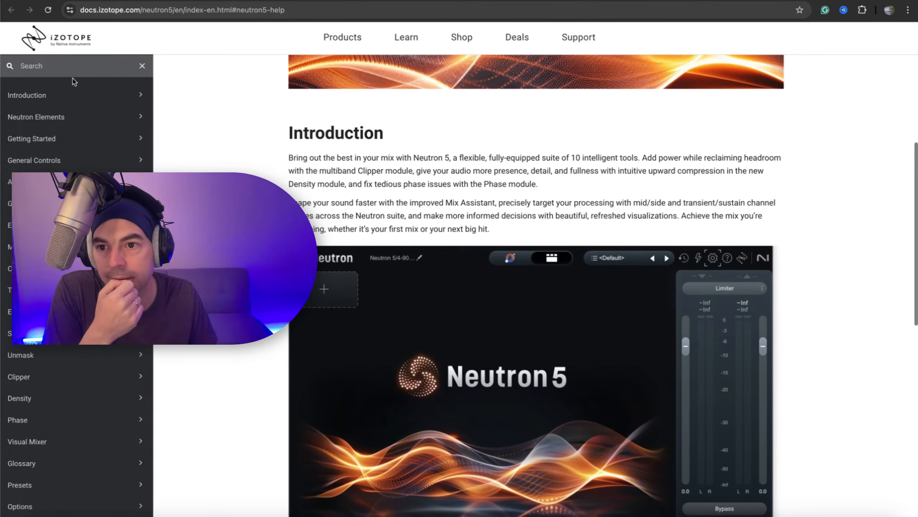
scroll(76, 139, down, 2)
scroll(84, 146, down, 2)
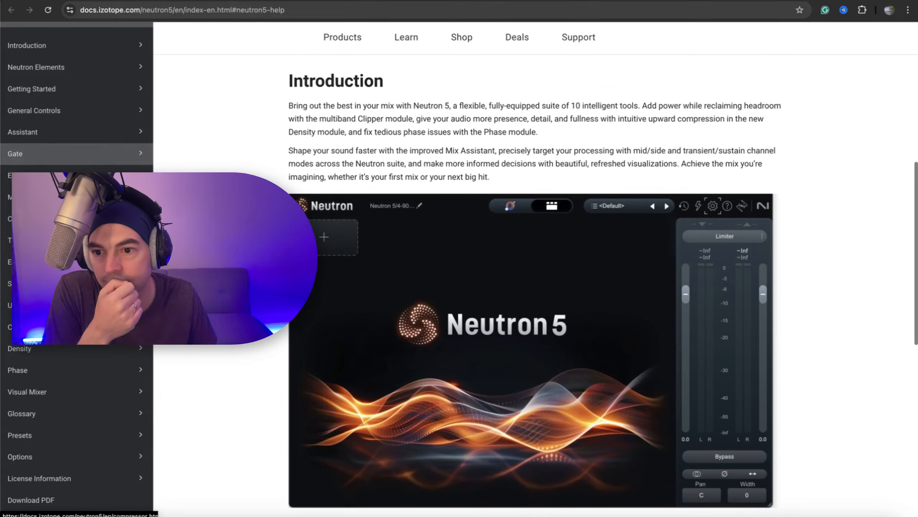
click(110, 399)
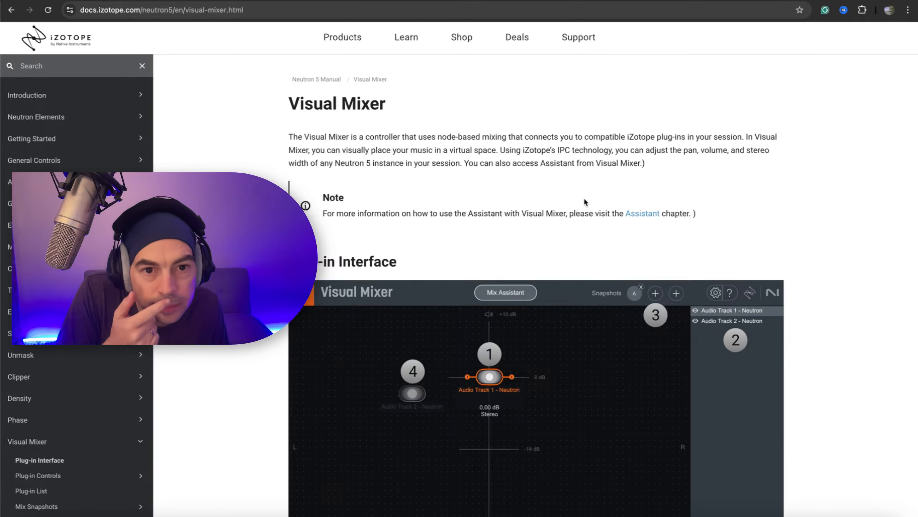
scroll(586, 202, down, 4)
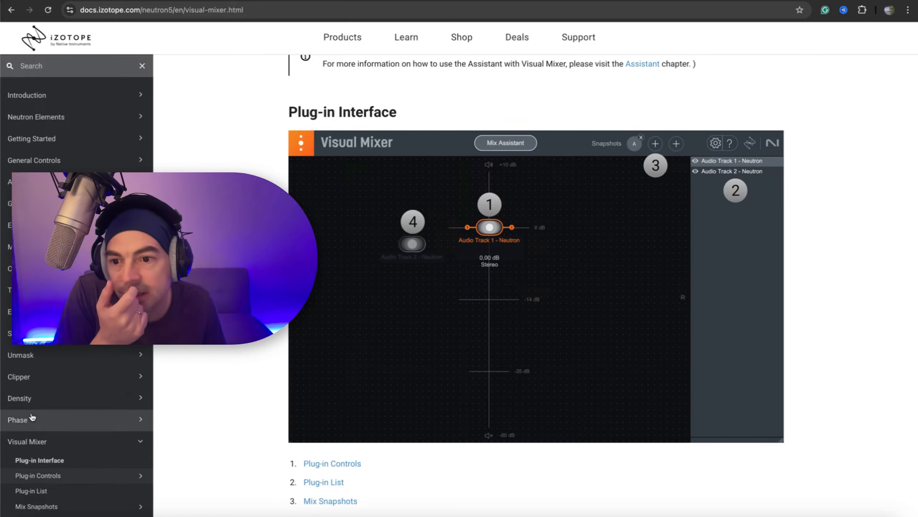
scroll(82, 426, down, 3)
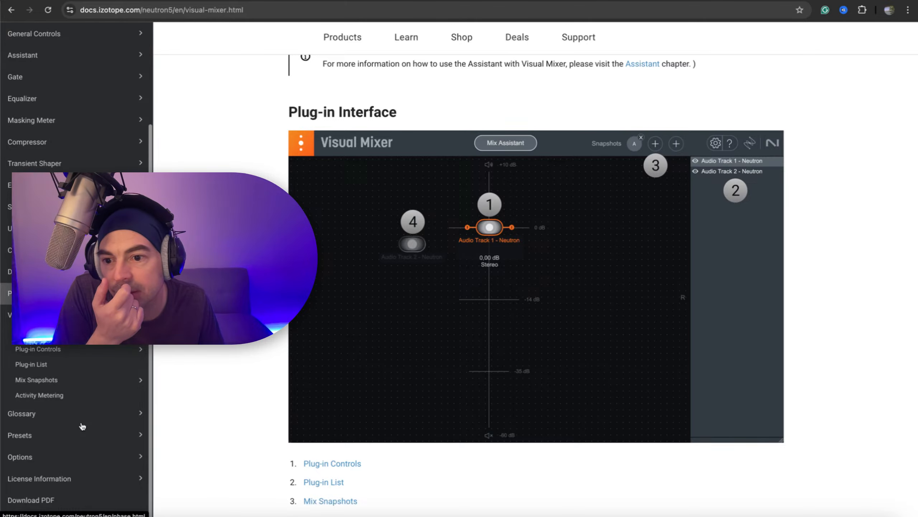
scroll(82, 427, up, 3)
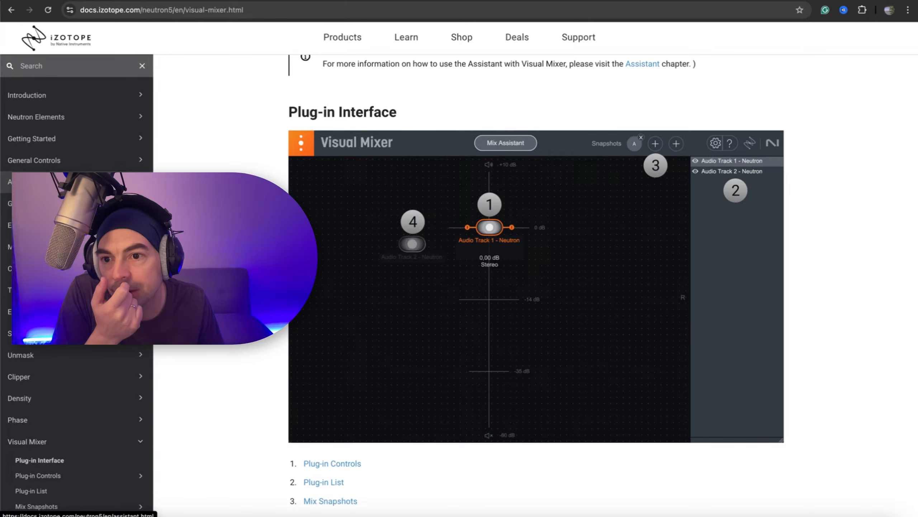
Step: Open the manual's Assistant chapter and read through the Assistant view controls, the target library and the Dirty State section
click(642, 64)
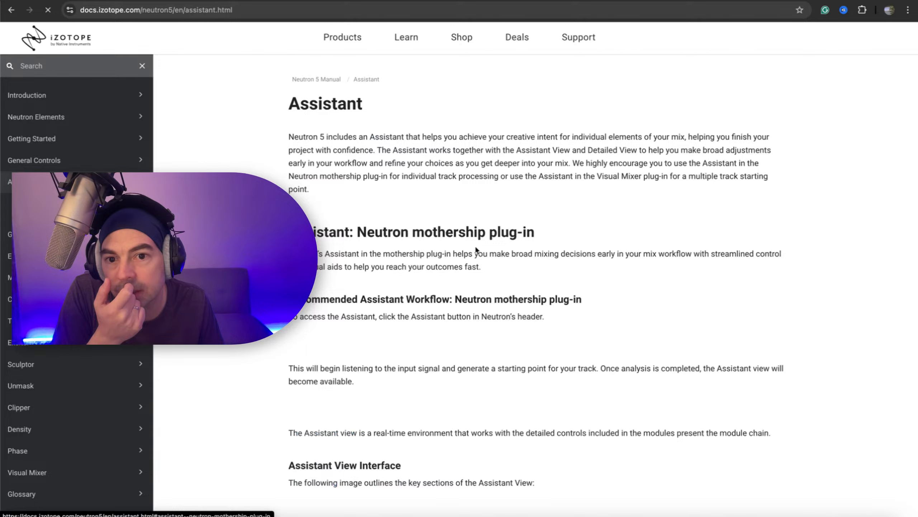
scroll(660, 260, down, 8)
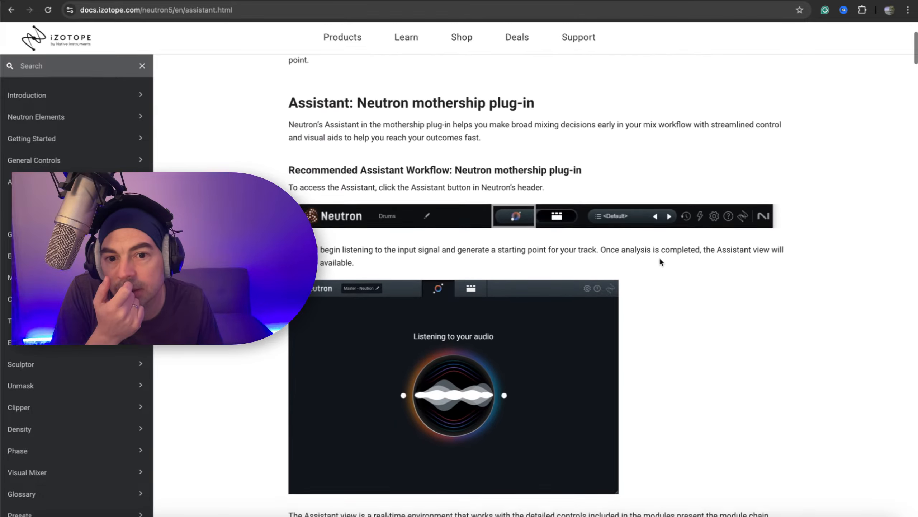
scroll(653, 269, down, 7)
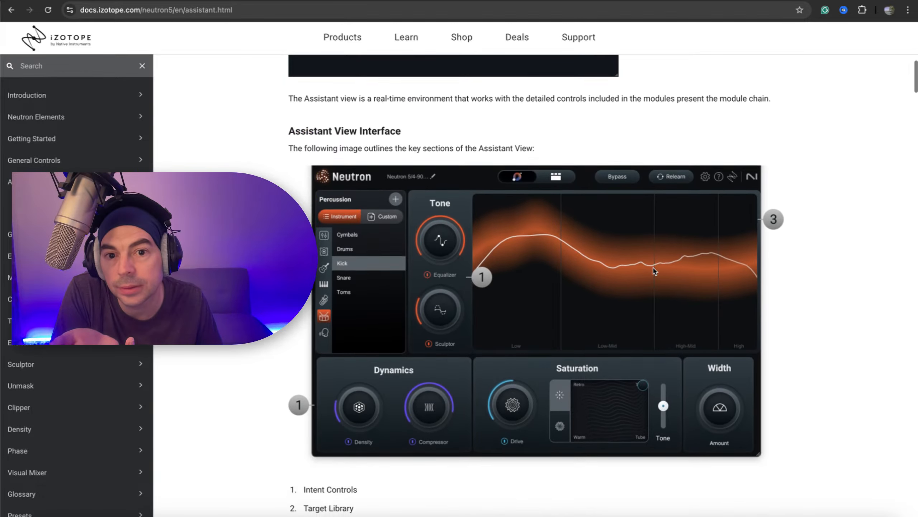
scroll(653, 269, down, 5)
scroll(653, 269, down, 13)
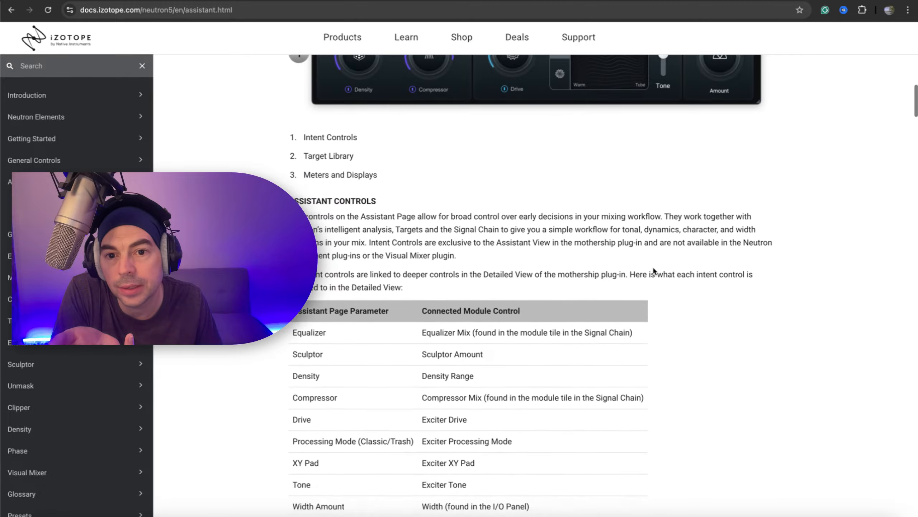
scroll(654, 269, down, 15)
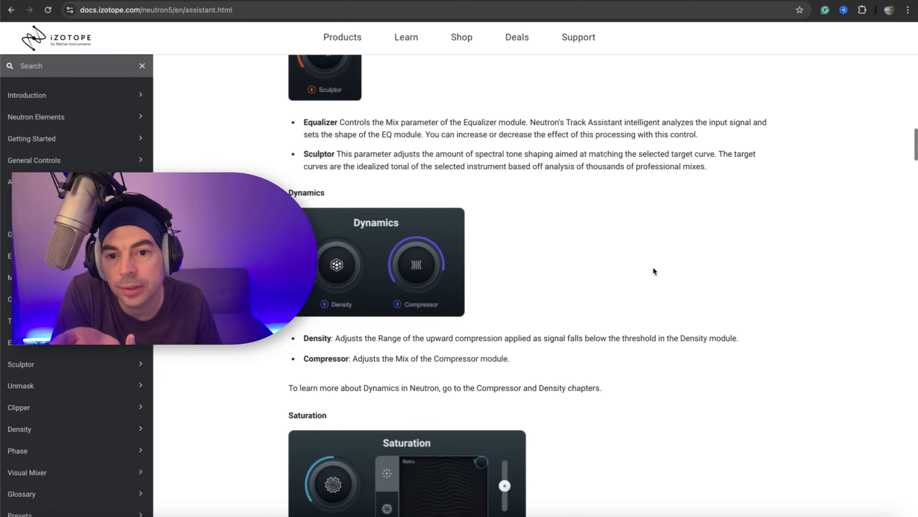
scroll(654, 268, down, 17)
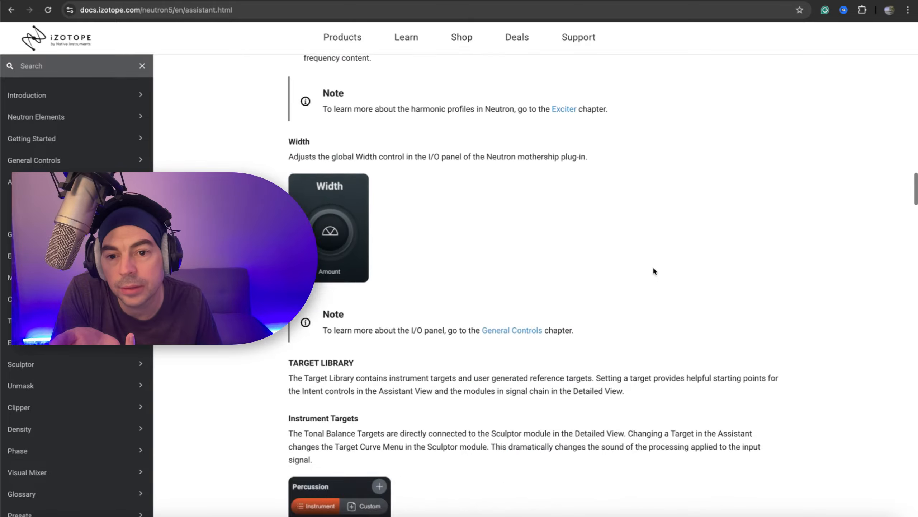
scroll(653, 267, down, 7)
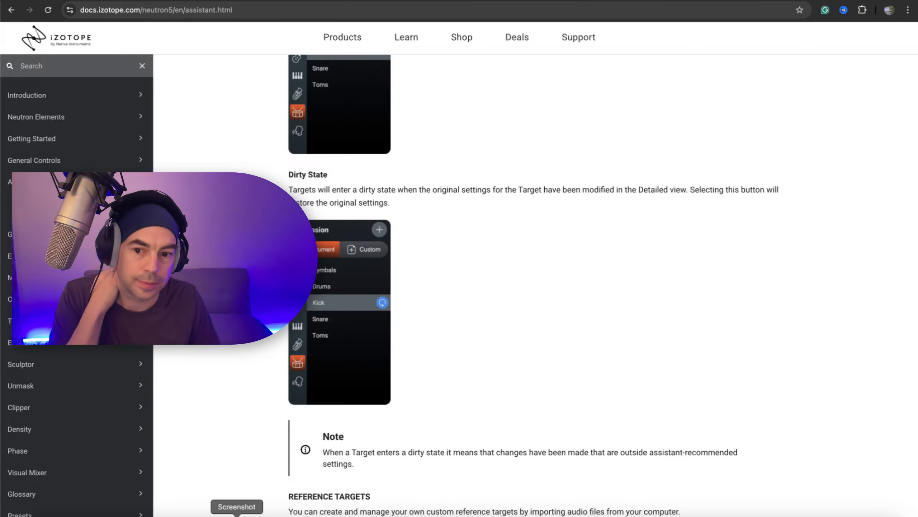
Step: Switch back to Studio One and restore the original settings of the Vocals target in the LEAD VOX BUS Neutron
click(351, 515)
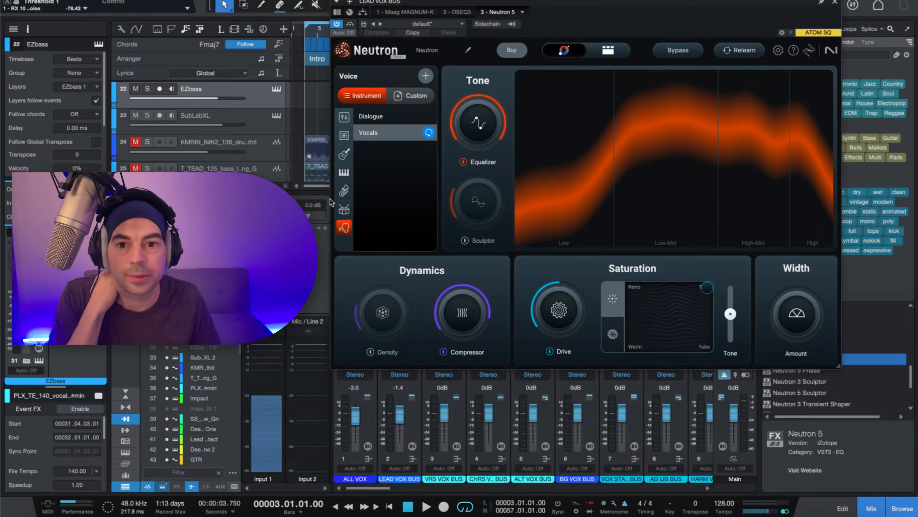
click(345, 122)
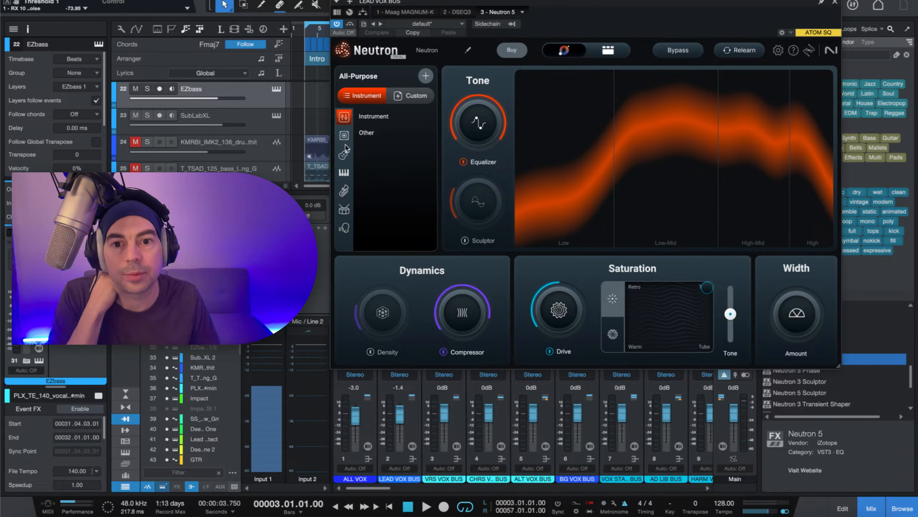
click(344, 227)
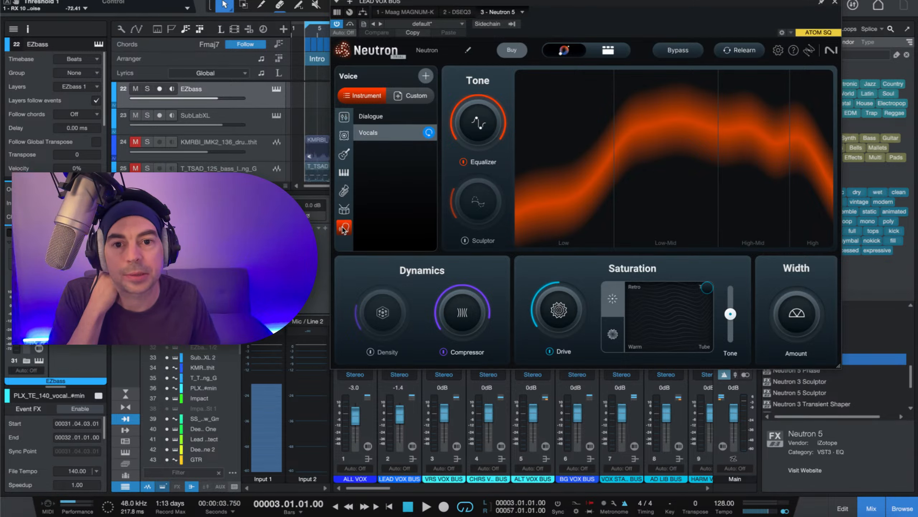
click(428, 133)
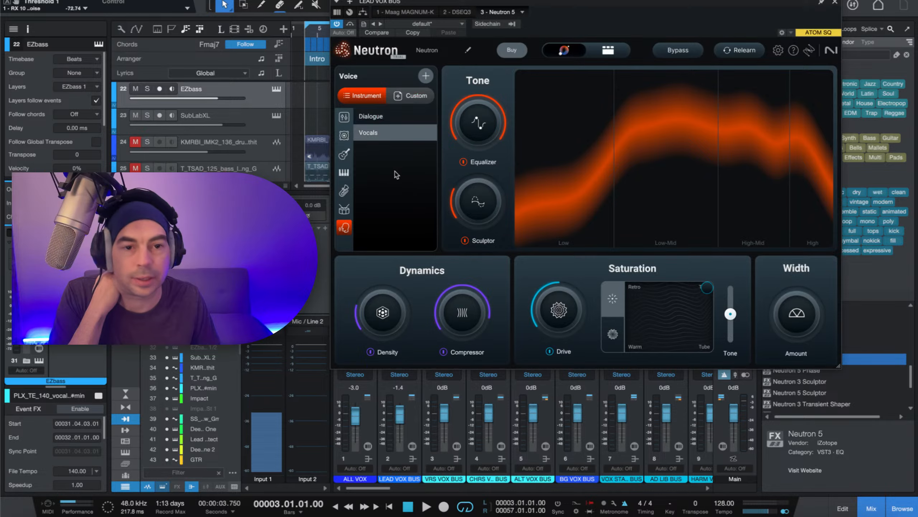
Step: Return to the Neutron 5 manual and read the Reference Targets, Meters and Displays, and Visual Mixer Assistant sections
click(77, 516)
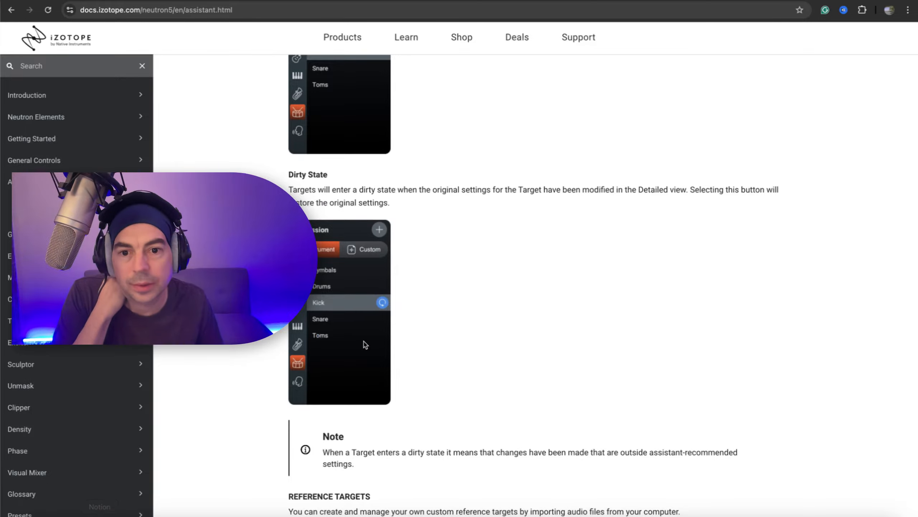
scroll(601, 289, down, 9)
scroll(600, 289, down, 12)
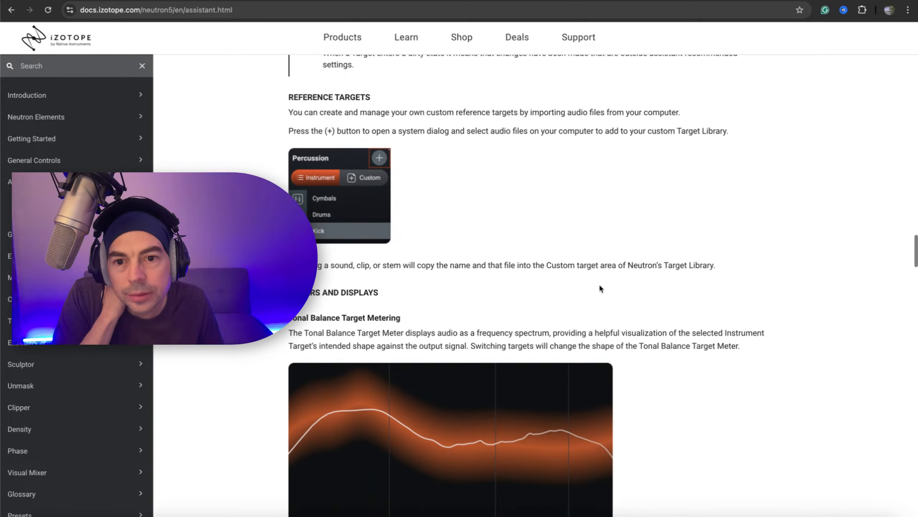
scroll(601, 289, down, 7)
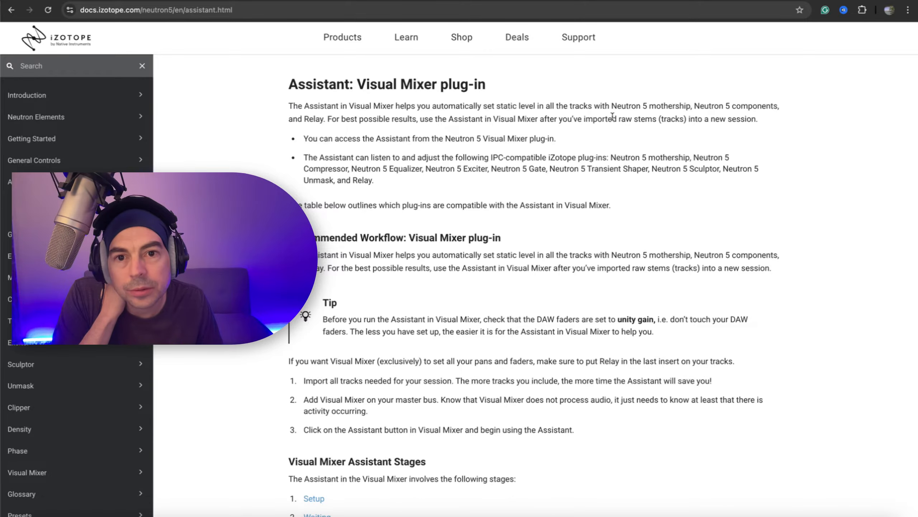
scroll(596, 149, down, 2)
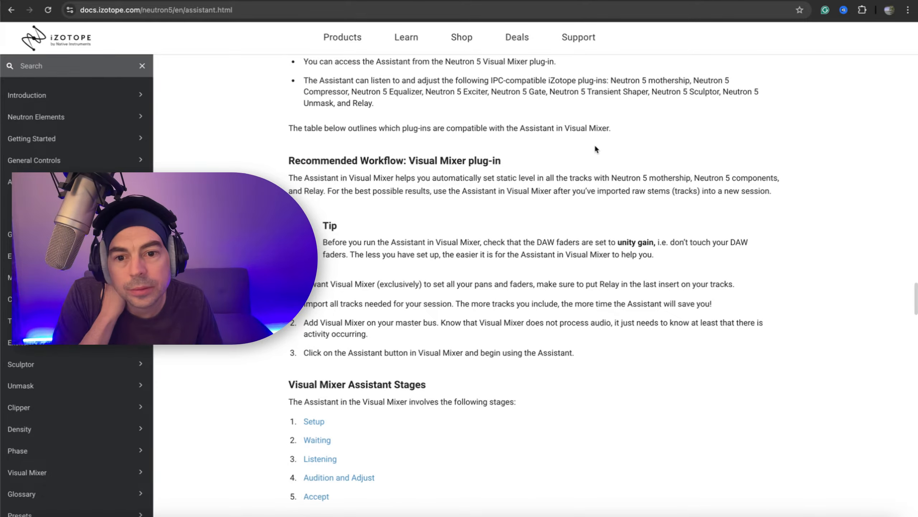
scroll(596, 149, down, 18)
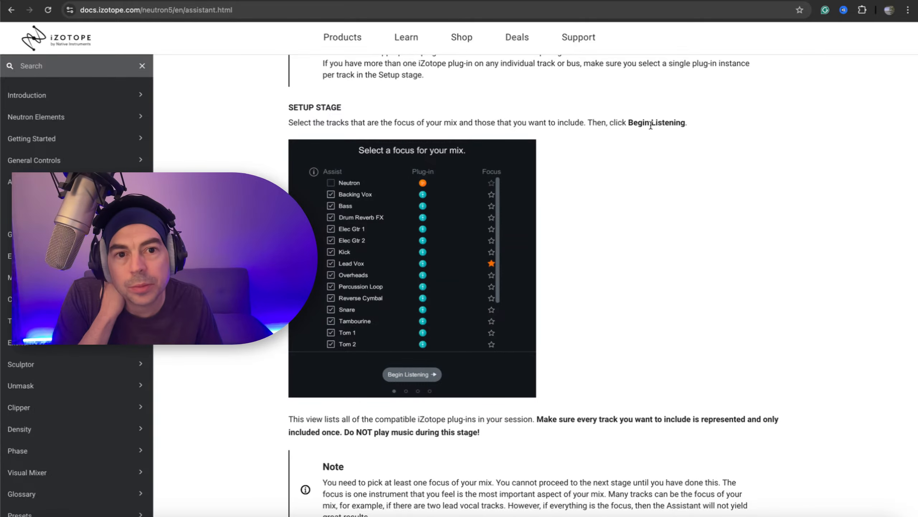
Step: Examine the manual's Setup stage, bus and track tips, Relearn description and how to access the Visual Mixer Assistant
drag(651, 125, 588, 125)
scroll(636, 178, up, 1)
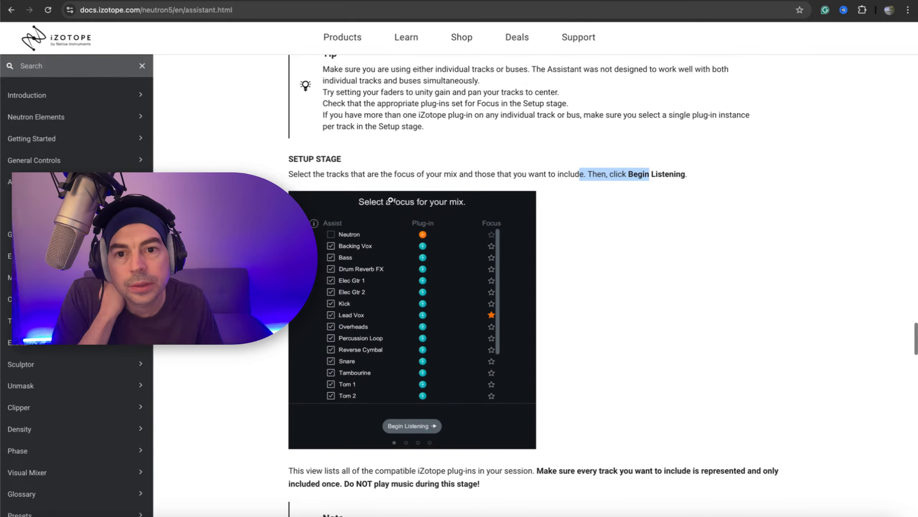
scroll(672, 300, up, 6)
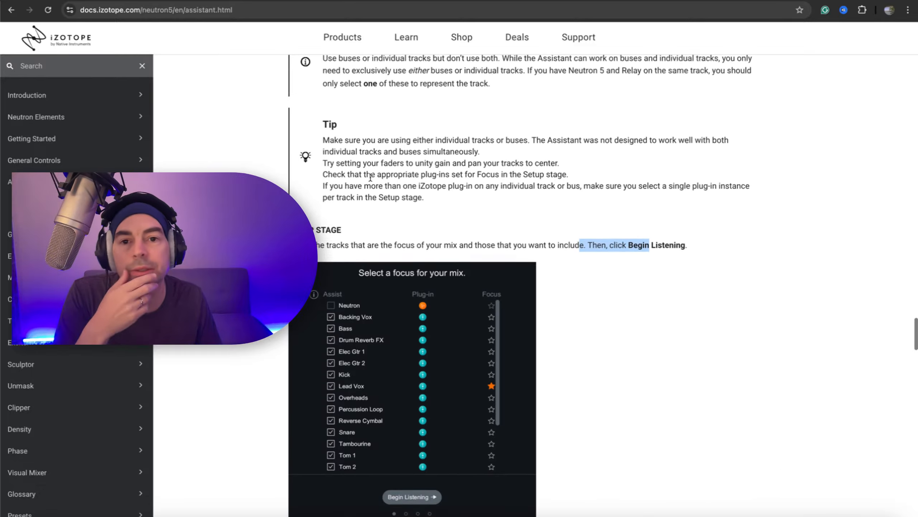
scroll(679, 300, up, 5)
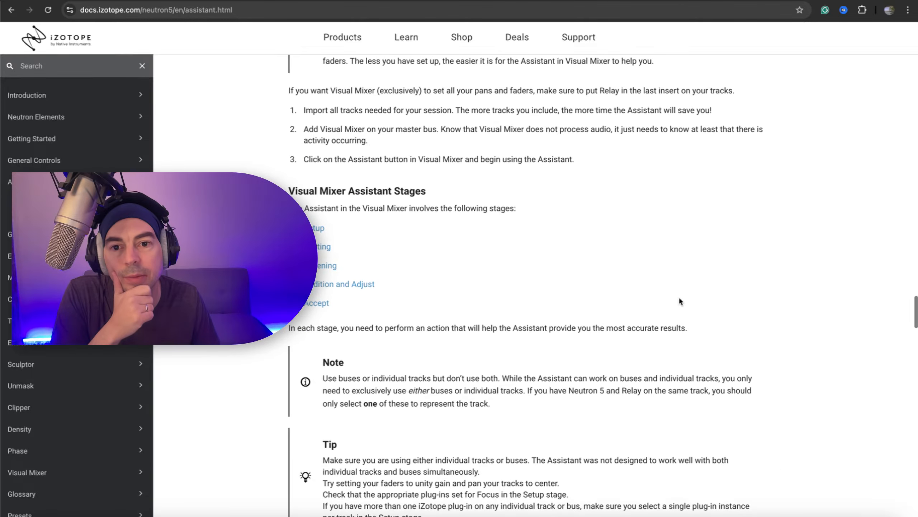
scroll(680, 297, up, 5)
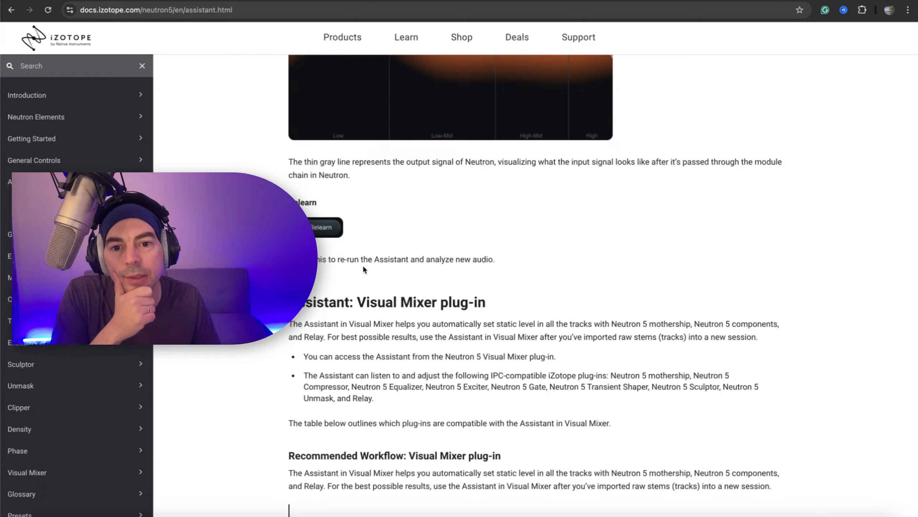
drag(368, 259, 457, 255)
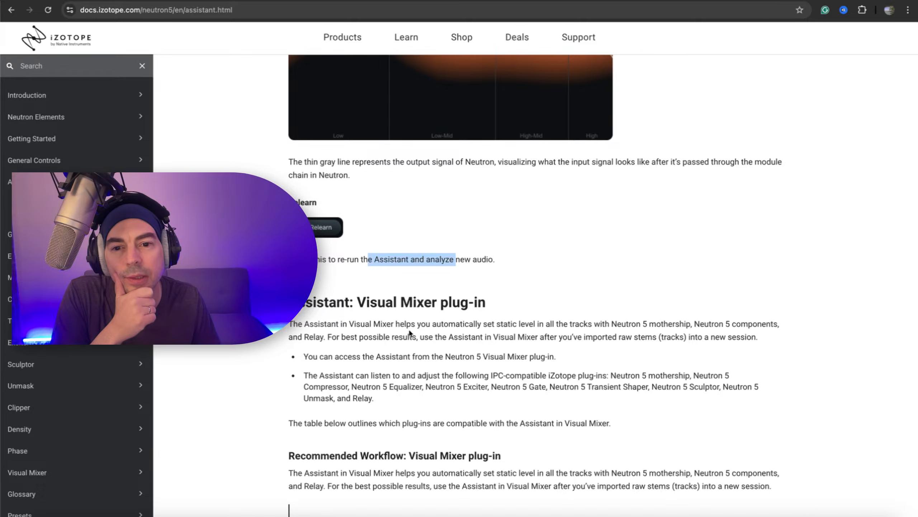
scroll(409, 332, down, 5)
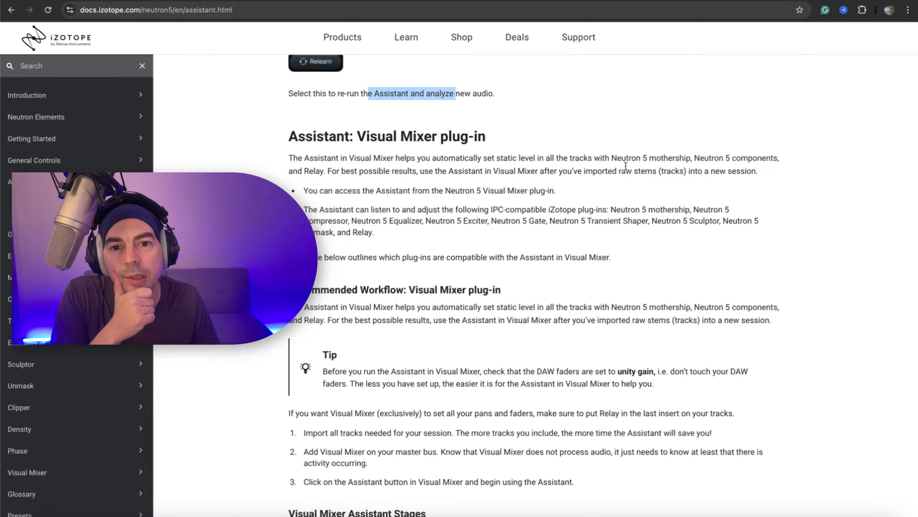
drag(481, 191, 538, 190)
scroll(537, 190, down, 1)
click(550, 199)
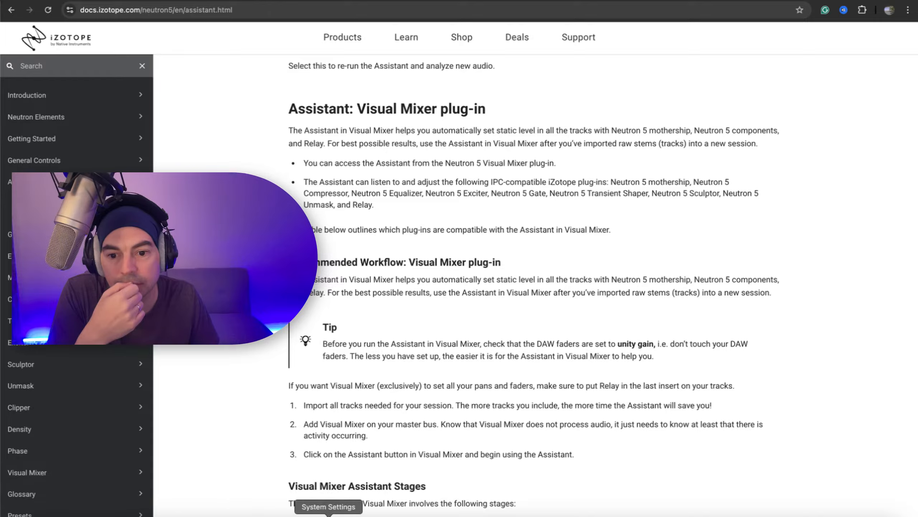
Step: Switch back to Studio One and check the LEAD VOX BUS Neutron's Detailed view before returning to its Assistant view
click(339, 510)
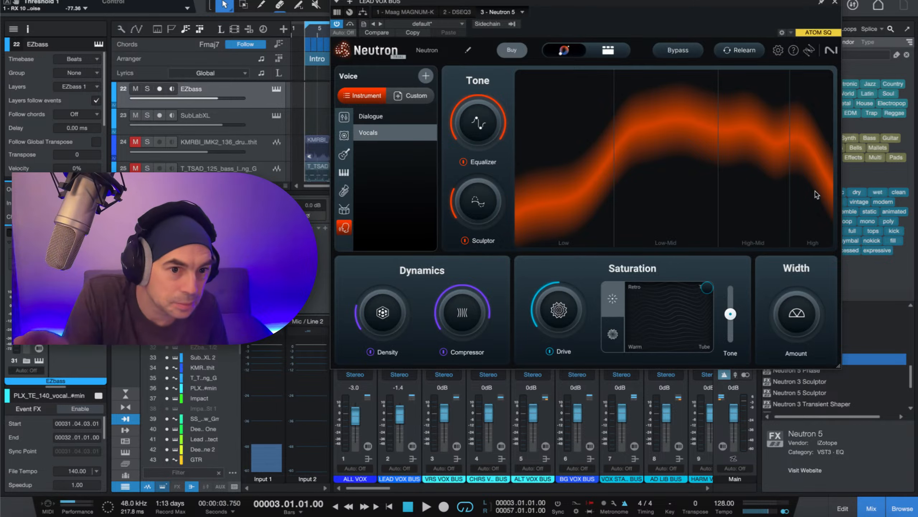
click(608, 51)
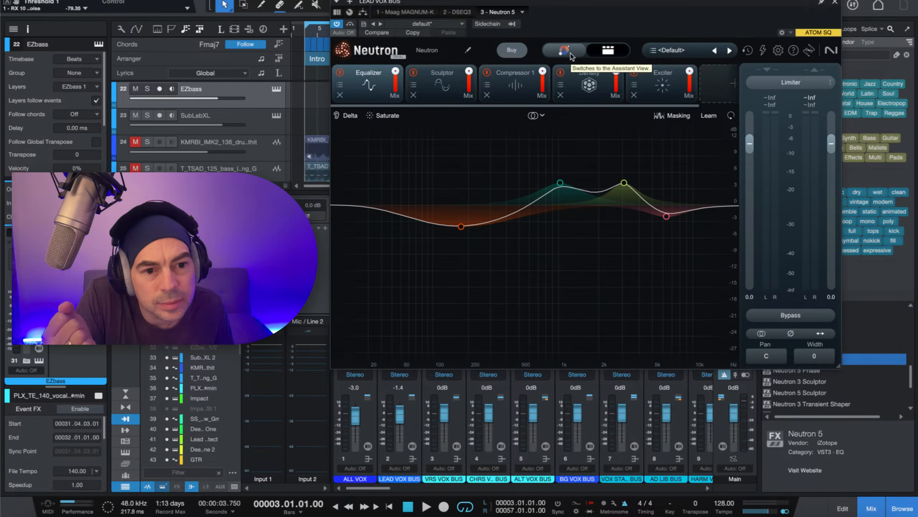
click(564, 51)
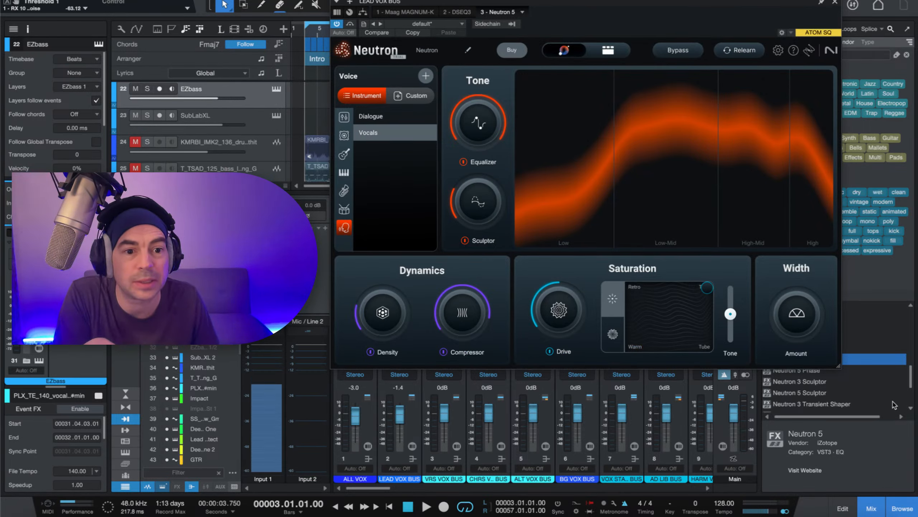
Step: Insert Neutron 5 Visual Mixer after the Limiter on the Main channel and open its Balance Assistant
click(873, 381)
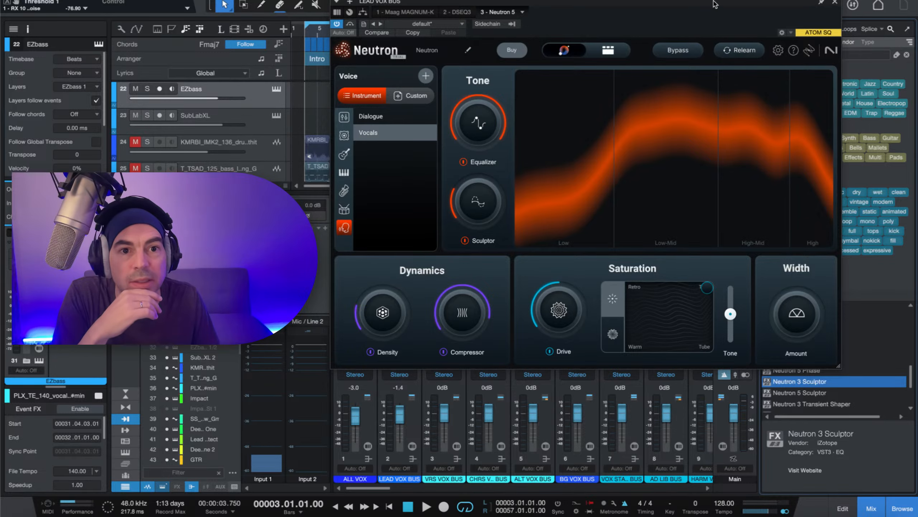
drag(715, 2, 555, 0)
scroll(833, 368, down, 3)
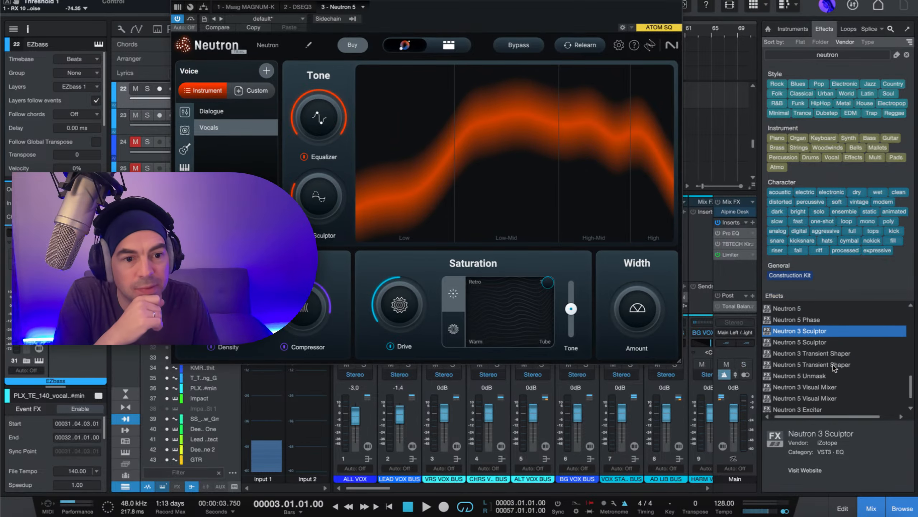
click(828, 387)
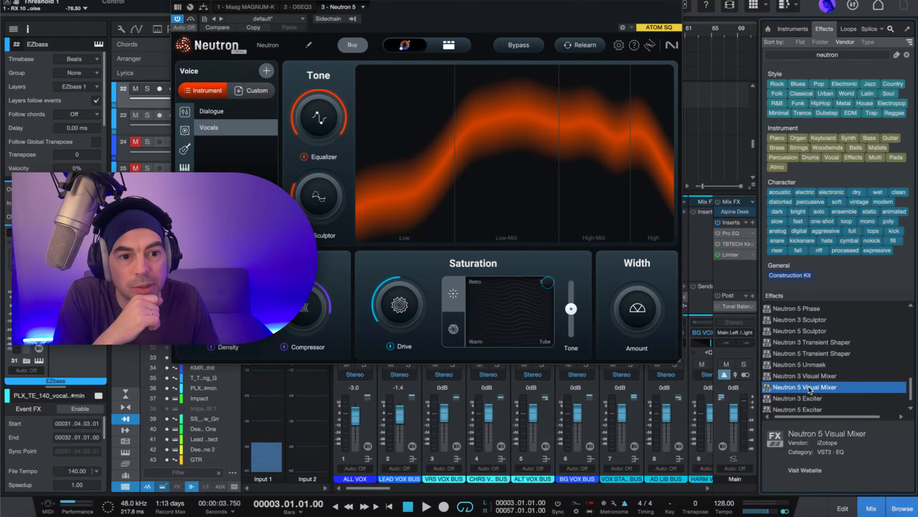
drag(811, 387, 733, 267)
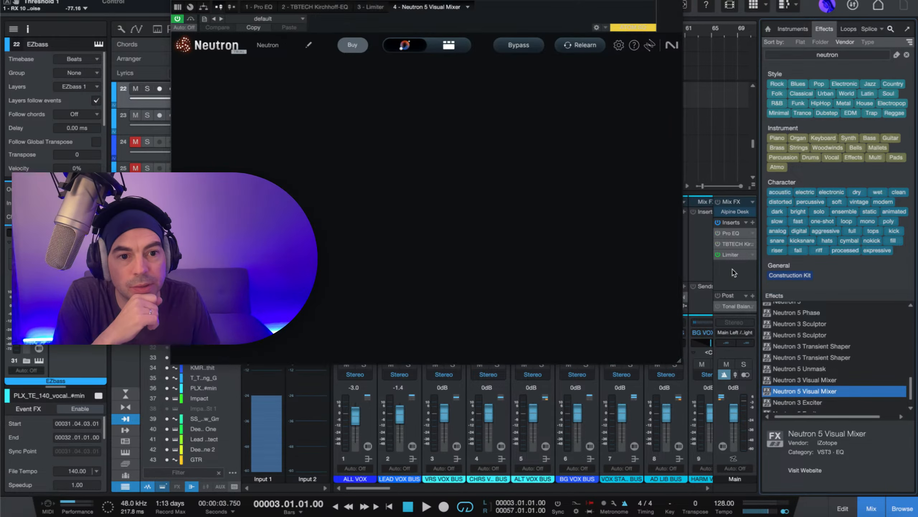
click(396, 237)
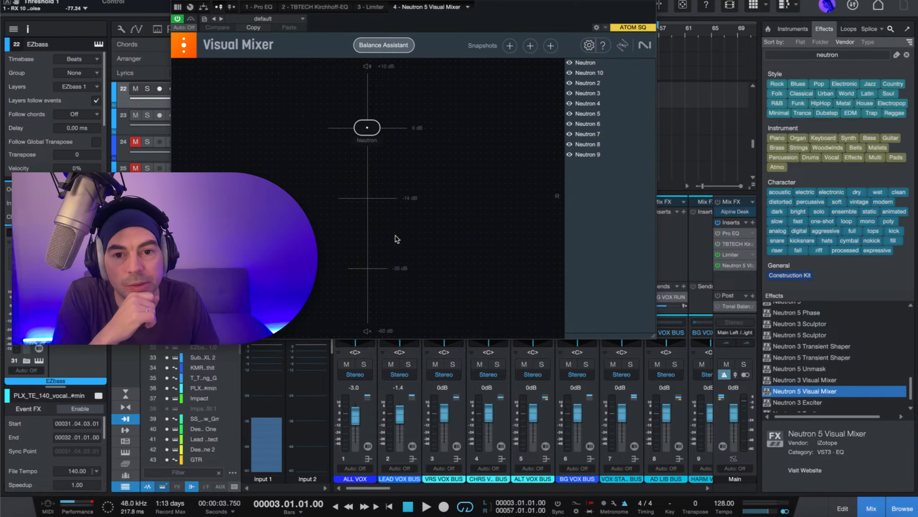
click(393, 44)
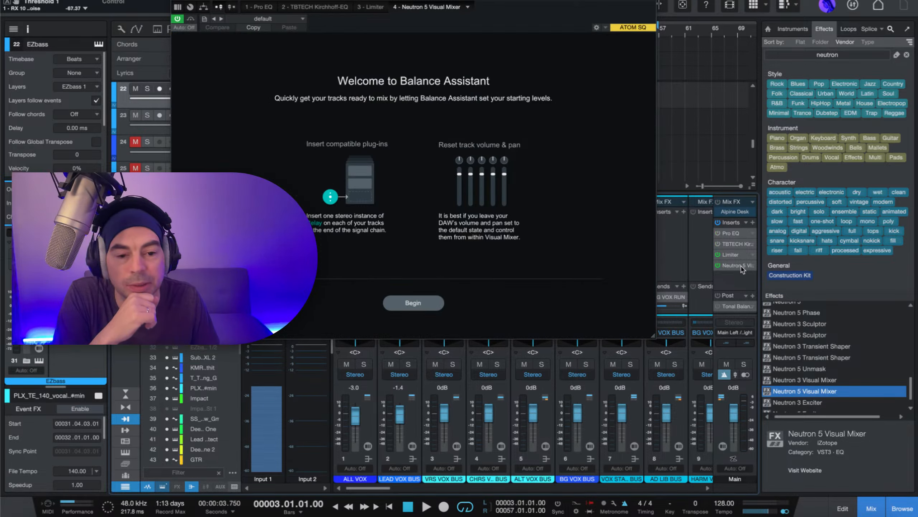
Step: Copy the Visual Mixer from the Main channel to the AD LIB BUS inserts and remove it from Main
drag(735, 266, 680, 271)
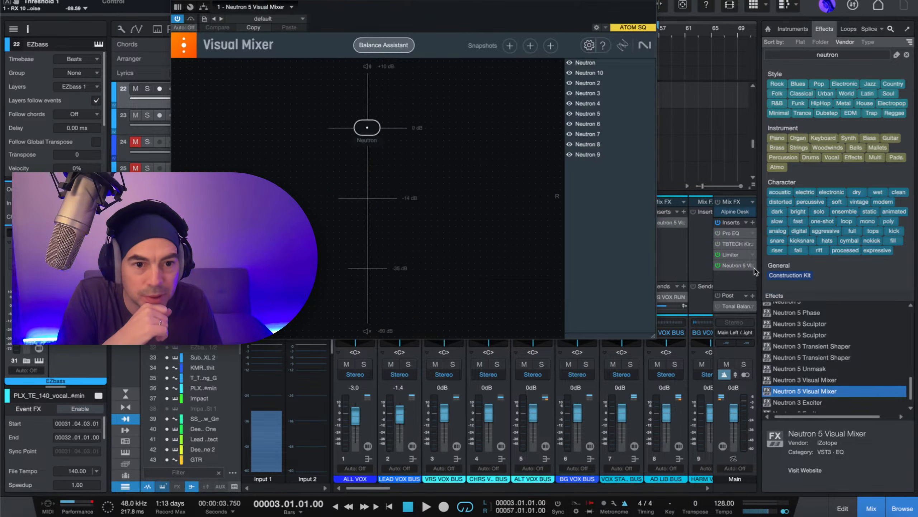
right_click(755, 271)
click(773, 352)
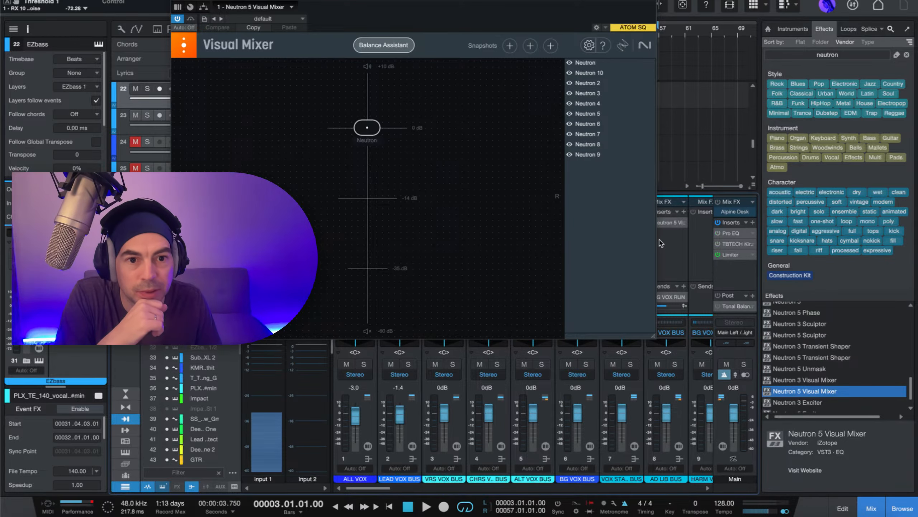
click(667, 223)
click(668, 222)
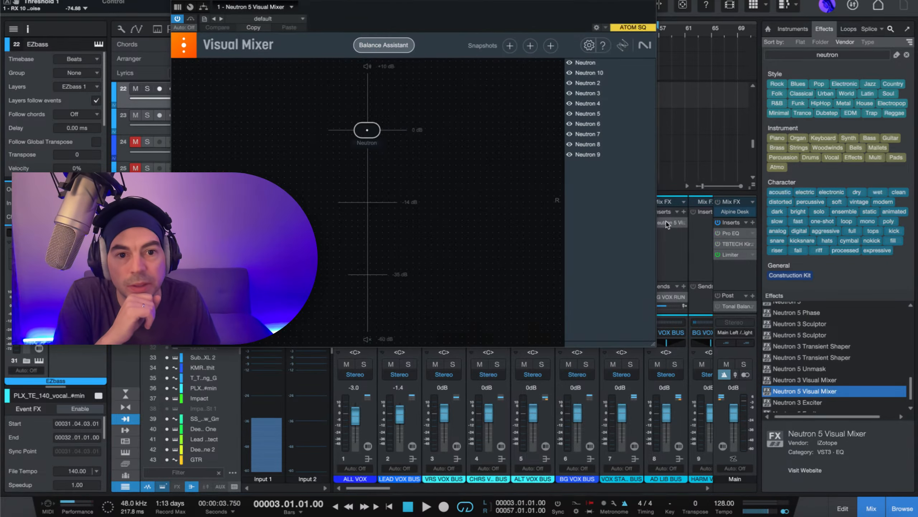
Step: Start the Balance Assistant in the AD LIB BUS Visual Mixer and advance to its mix focus selection
click(388, 49)
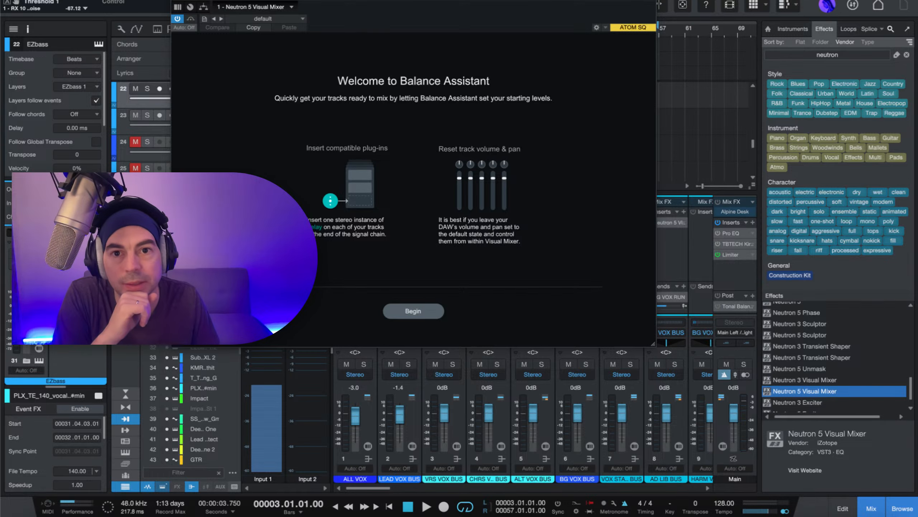
drag(357, 3, 523, 8)
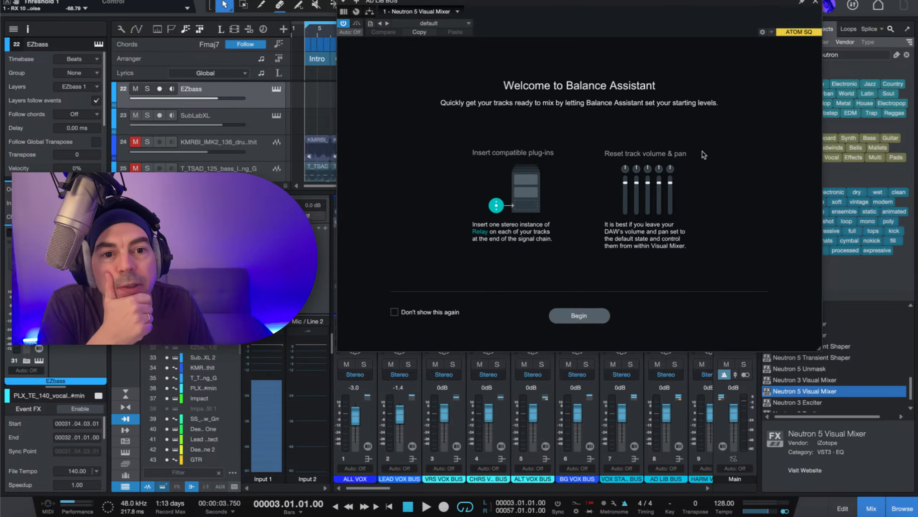
click(602, 320)
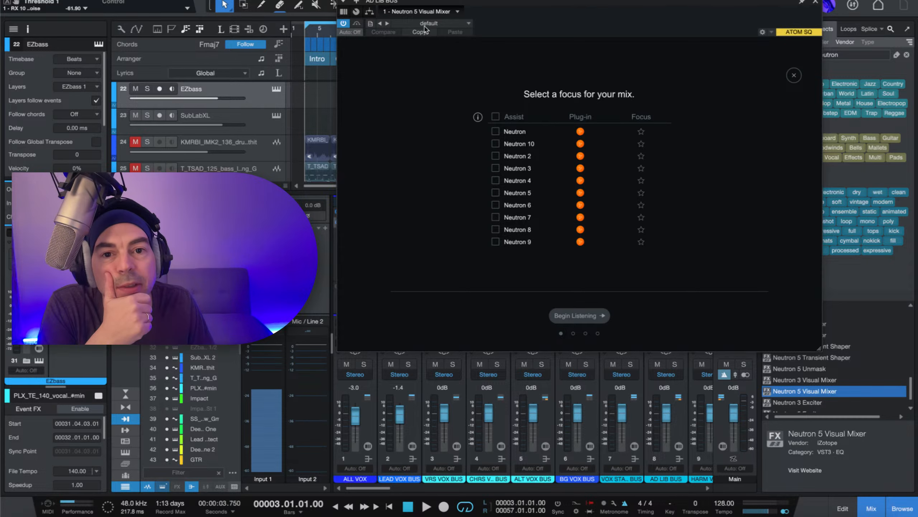
drag(430, 5, 487, 99)
Step: Select the ALL VOX folder track and close its DSEQ3 plug-in window
scroll(303, 129, up, 10)
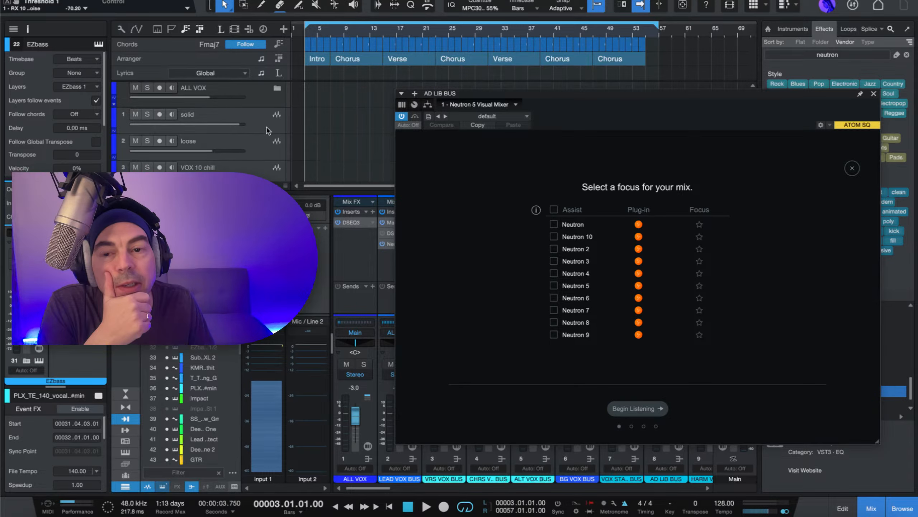
click(268, 101)
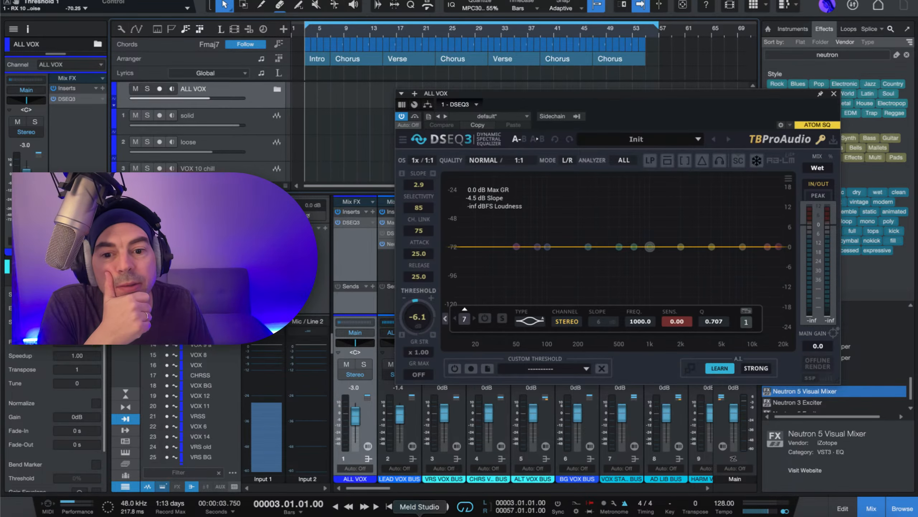
click(833, 93)
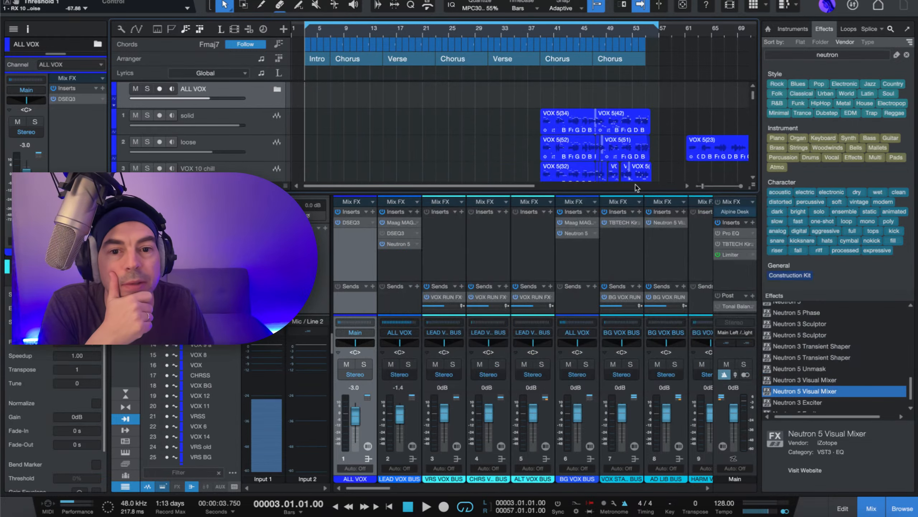
Step: Open Neutron 5 on the LEAD VOX BUS in Detailed view and rename its instance LEAD VOX
click(391, 245)
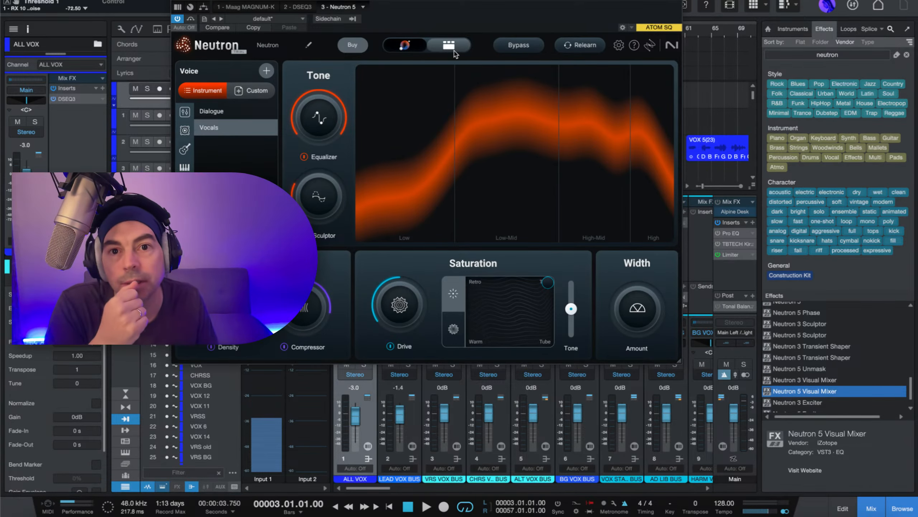
drag(437, 0, 557, 17)
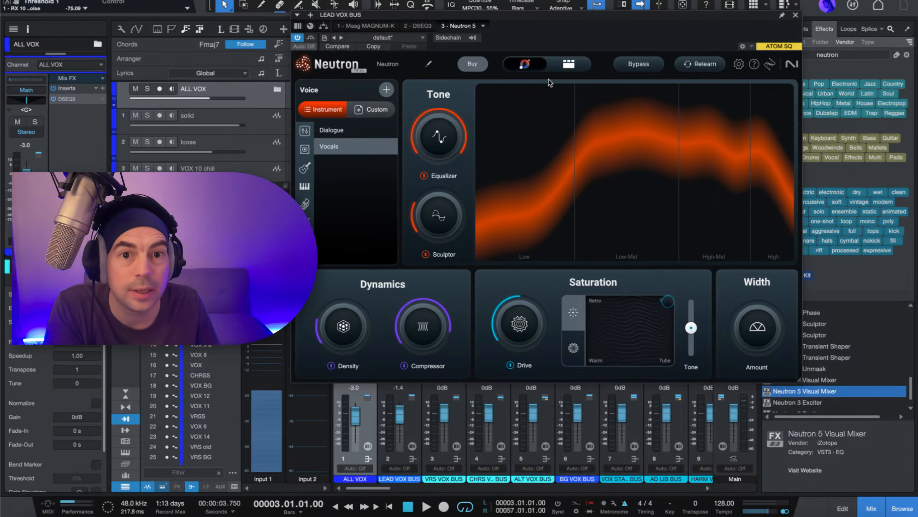
click(567, 67)
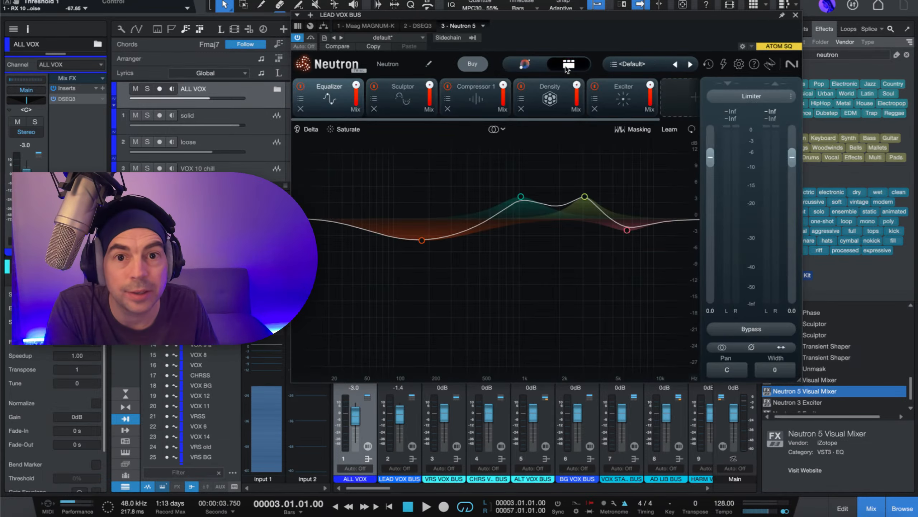
double_click(385, 65)
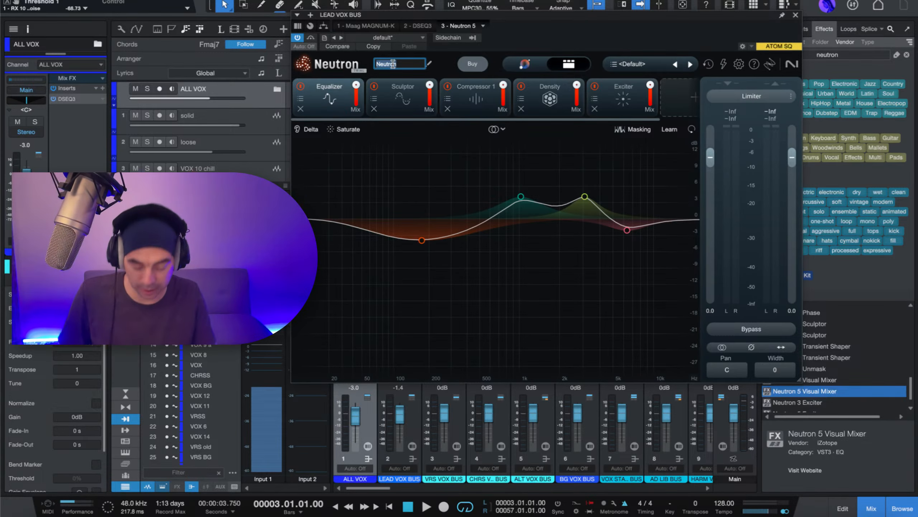
text(LEAD VOX)
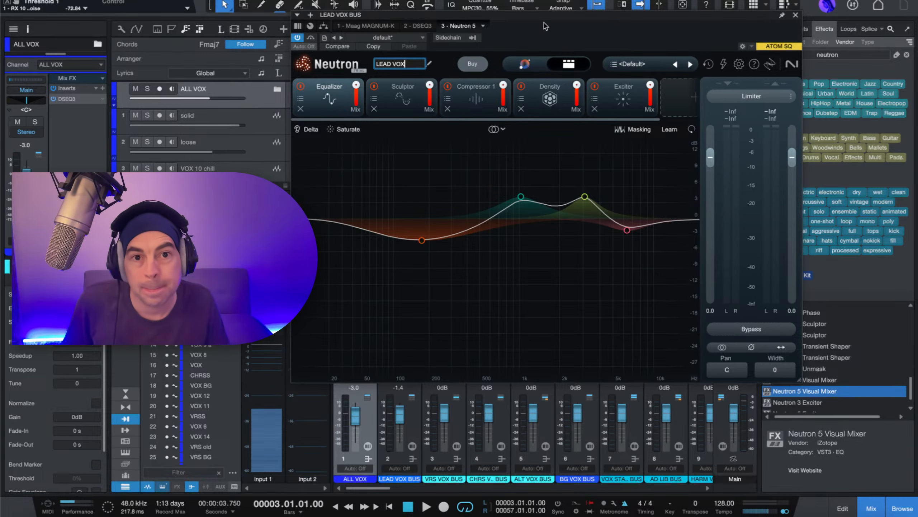
Step: Commit the LEAD VOX instance name, then rename the Neutron 5 instance on the BG VOX BUS as BG VOX and close it
key(Return)
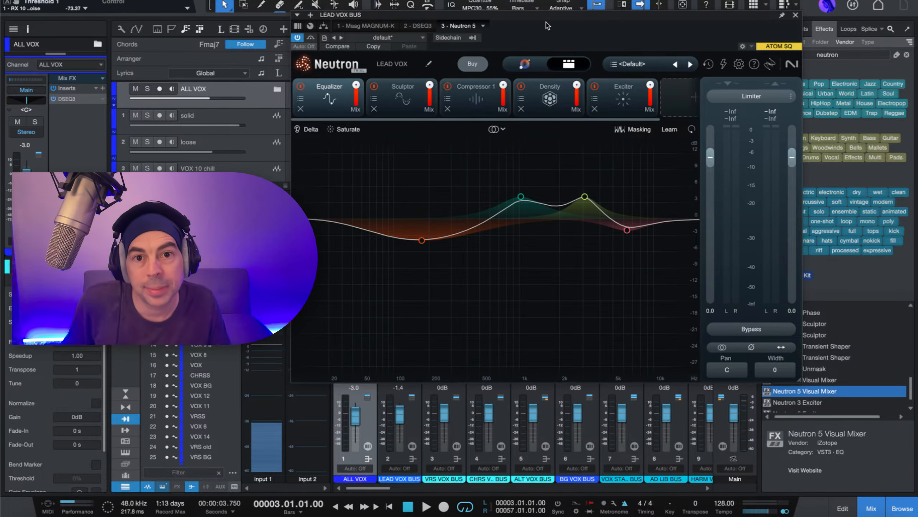
click(795, 13)
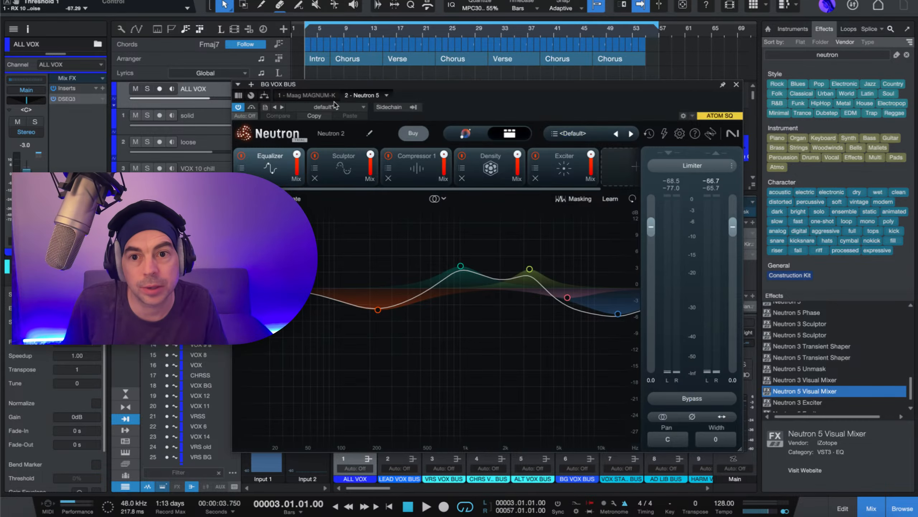
click(322, 132)
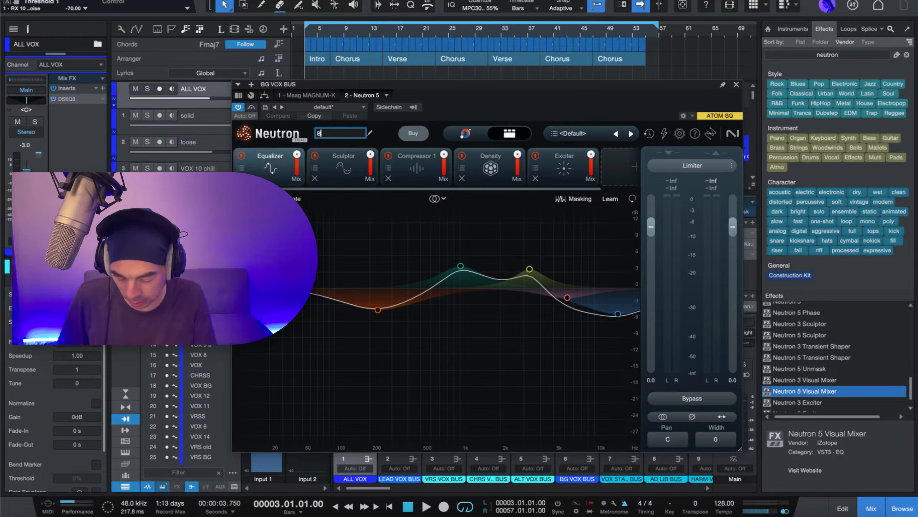
text(BG VOX)
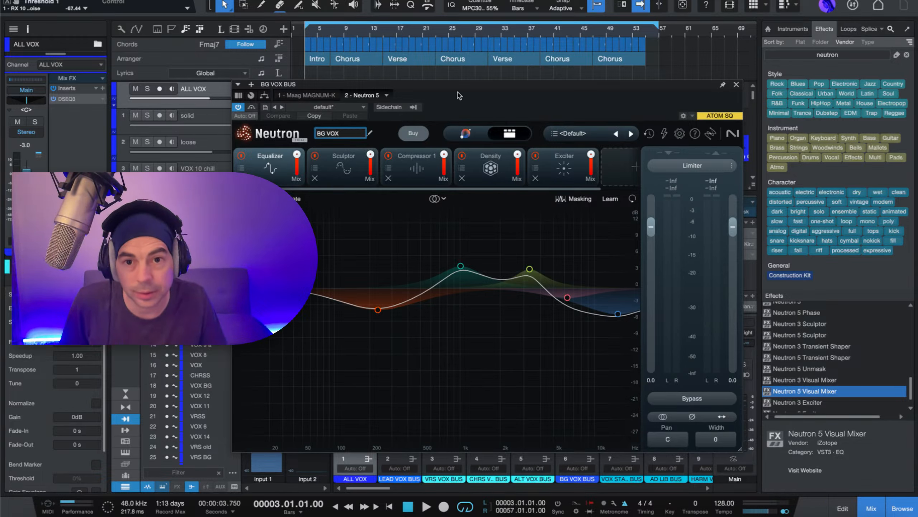
click(456, 90)
click(737, 85)
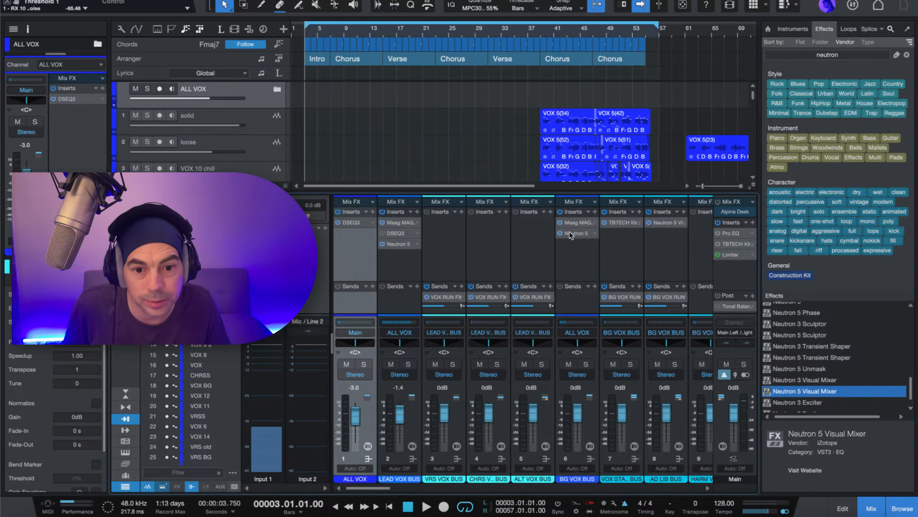
Step: Open Neutron 5 on the SubLabXL channel, rename its instance Sublab and close the plug-in window
scroll(557, 255, right, 5)
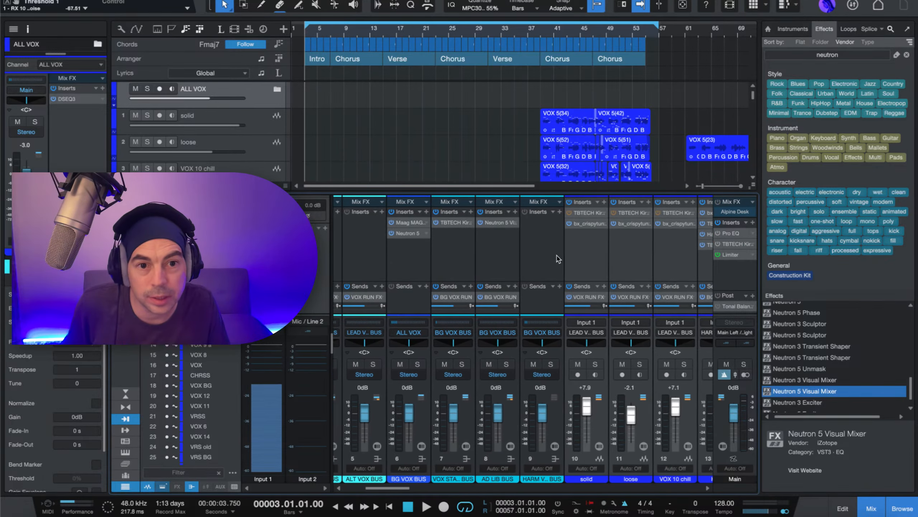
scroll(558, 259, right, 5)
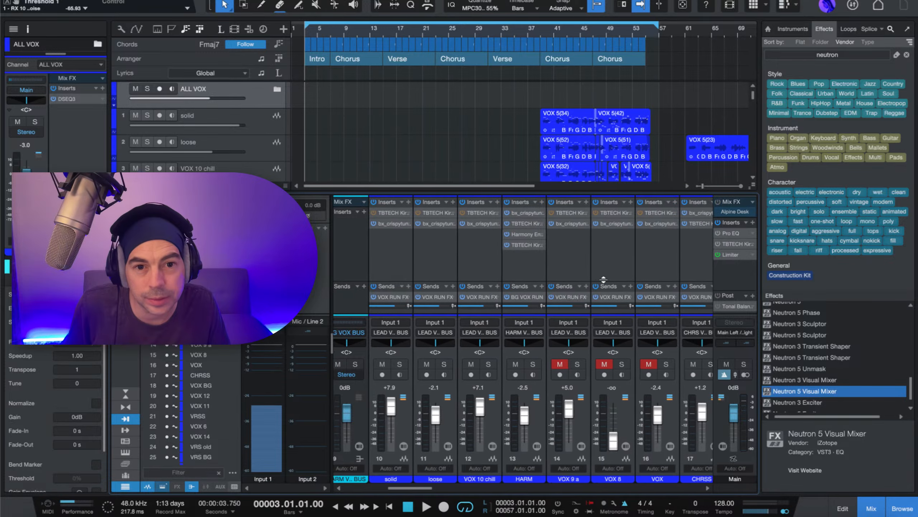
scroll(603, 279, right, 10)
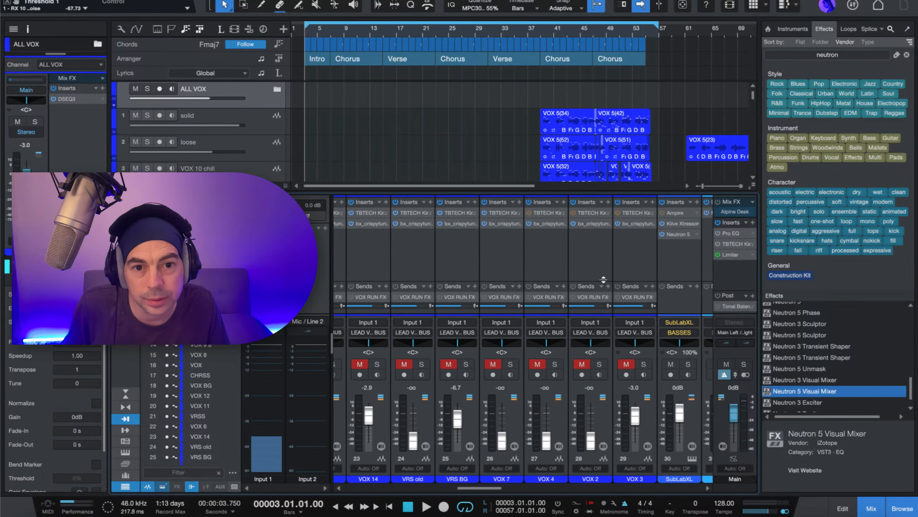
scroll(603, 279, right, 3)
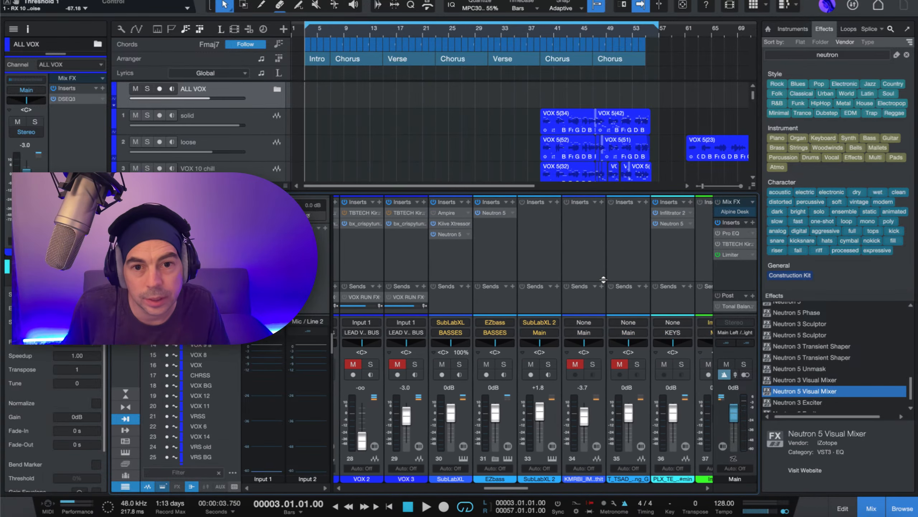
click(460, 238)
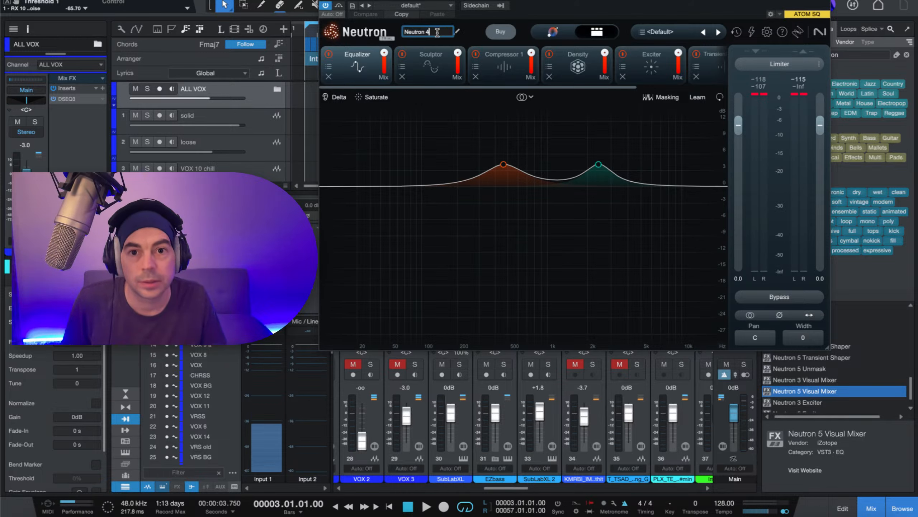
click(429, 32)
text(s)
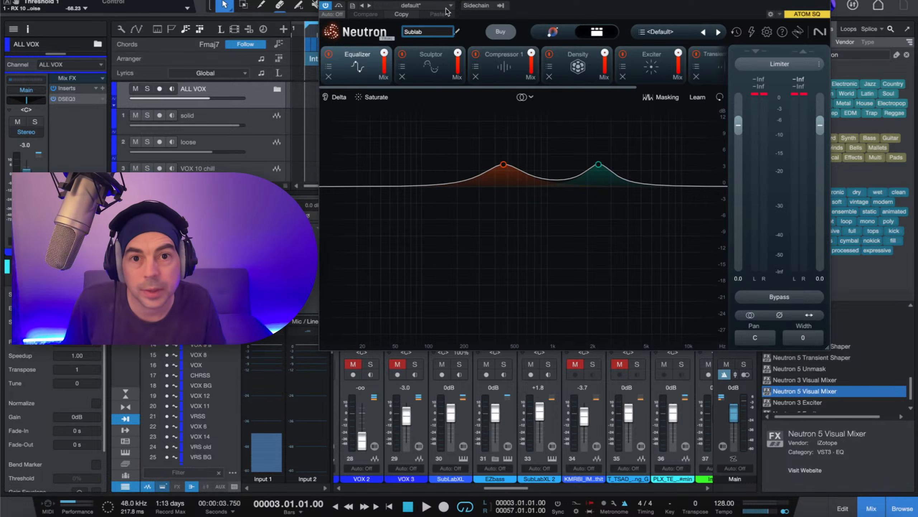
key(Return)
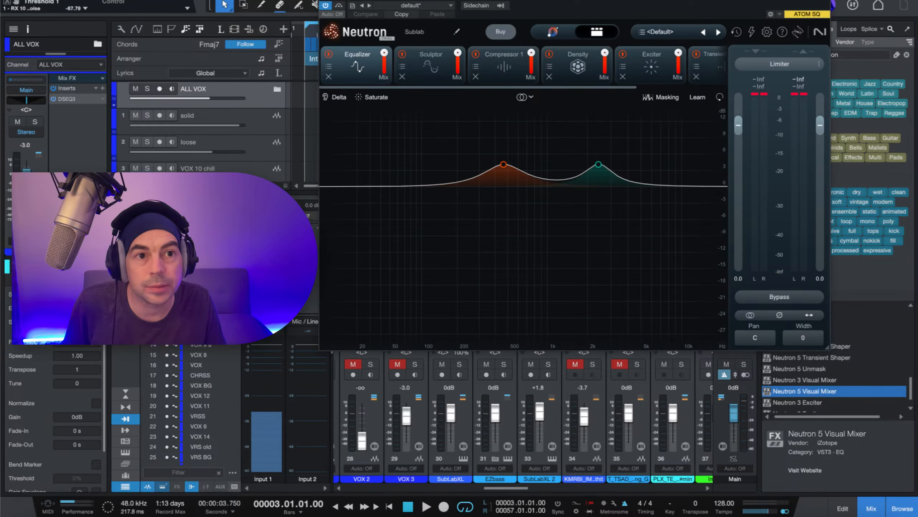
key(Escape)
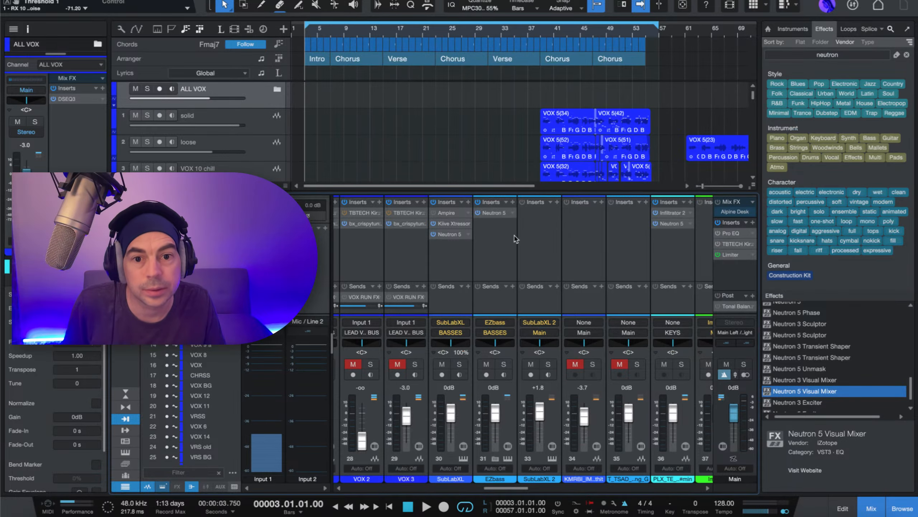
Step: Open Neutron 5 on the EZbass channel, rename its instance E BASS and close the plug-in window
scroll(516, 239, right, 3)
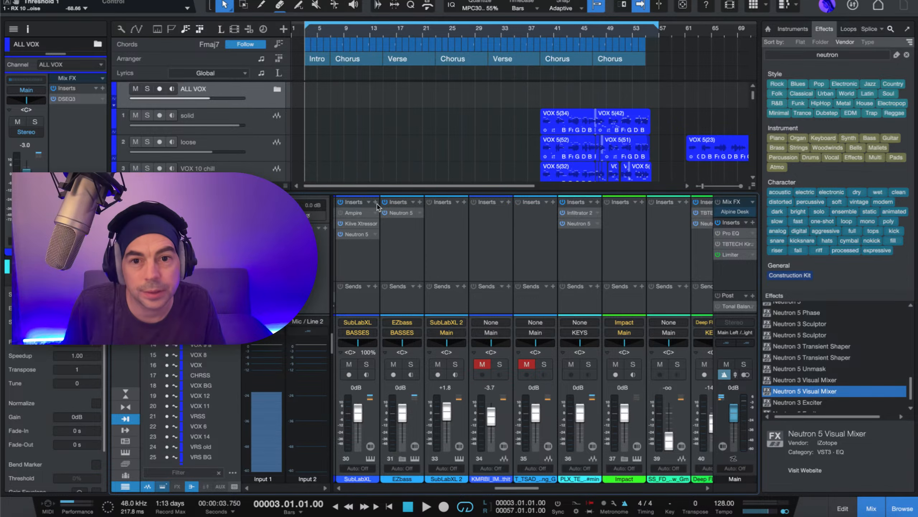
click(407, 215)
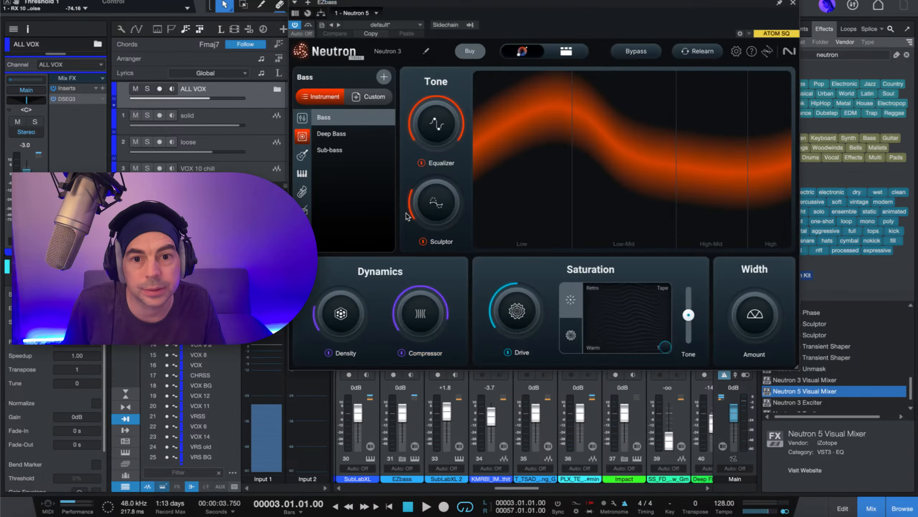
click(411, 51)
text(E BASS)
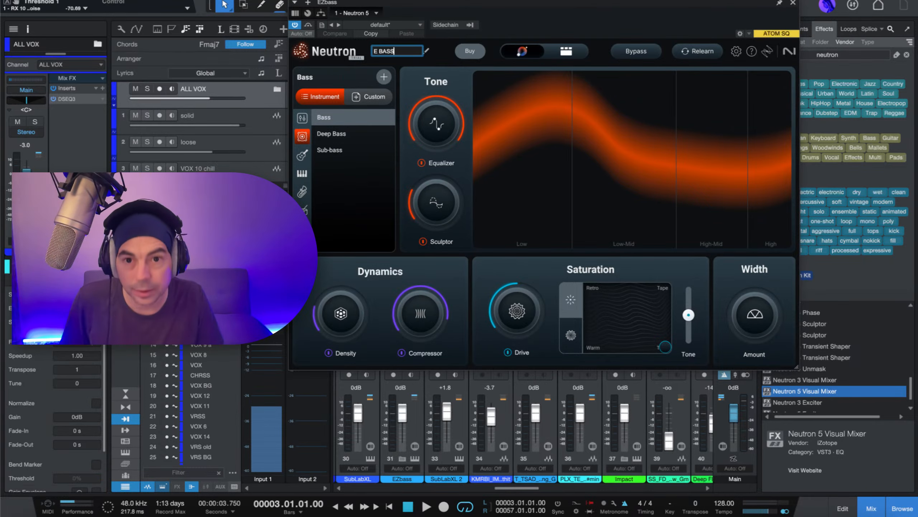
key(Return)
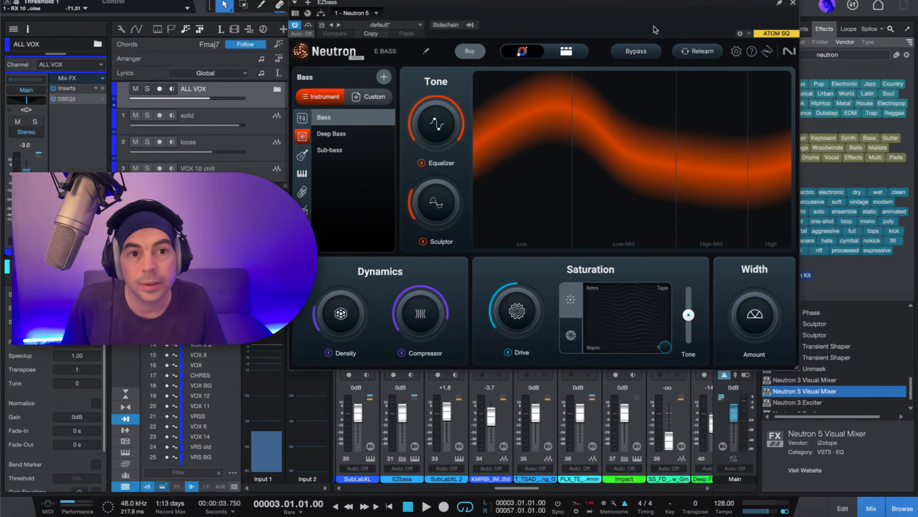
click(794, 5)
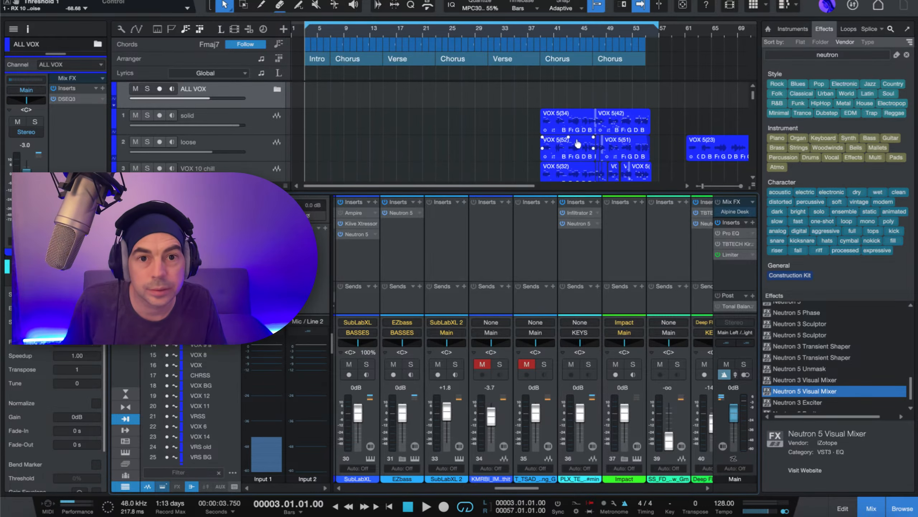
Step: Rename the Neutron 5 instance on the PLX_TE_140_vocal_woop channel as V SAMPLE and close its window
click(579, 223)
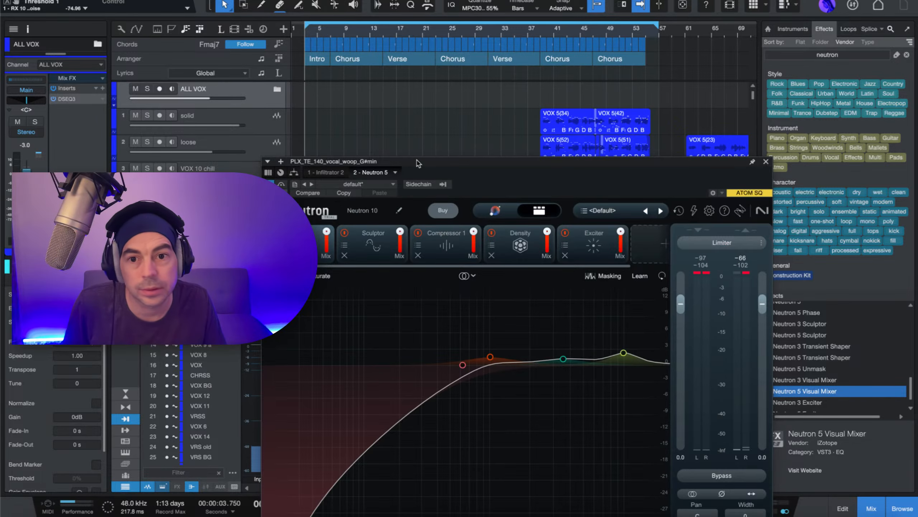
drag(415, 165, 182, 11)
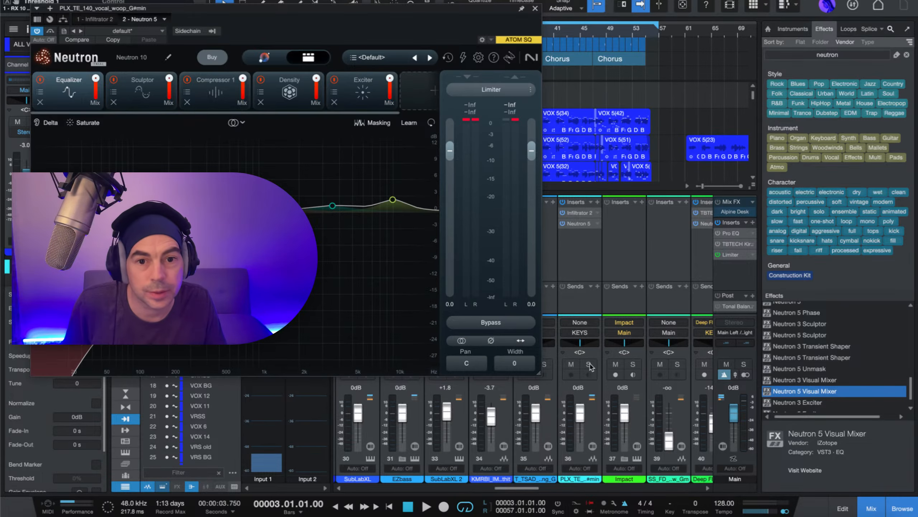
click(134, 57)
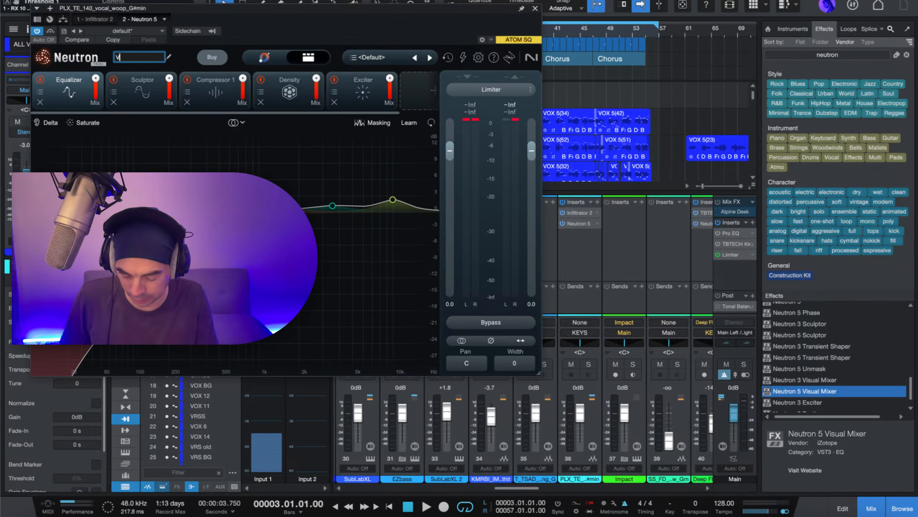
key(Return)
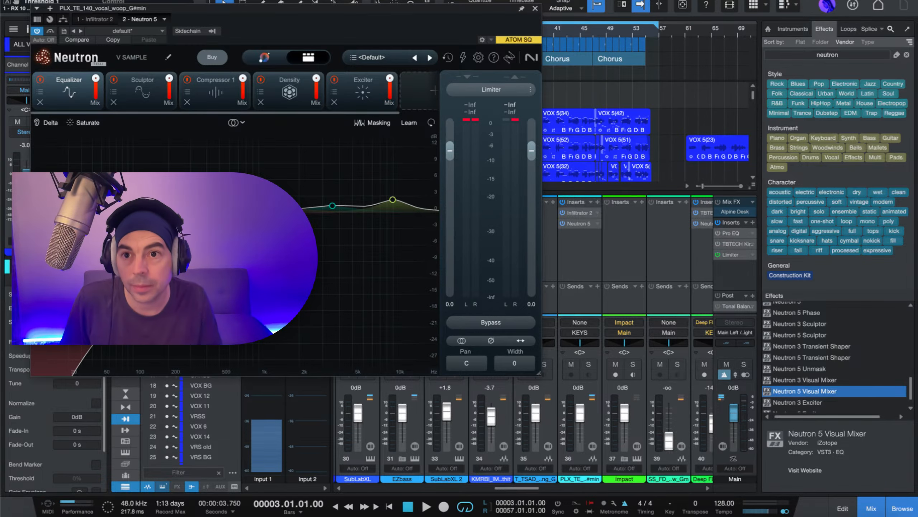
click(536, 8)
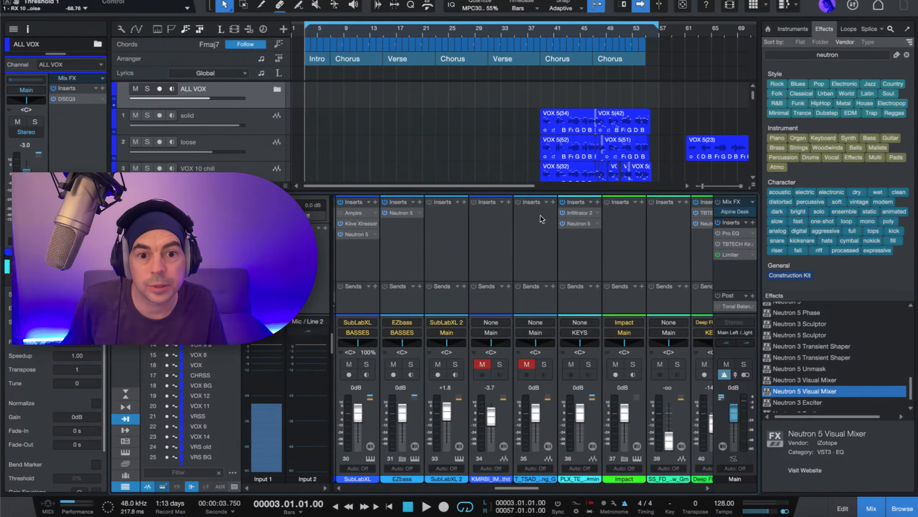
Step: Open Neutron 5 on the Deep Flight One channel and audition that channel soloed, playing from about bar 38
scroll(520, 260, right, 5)
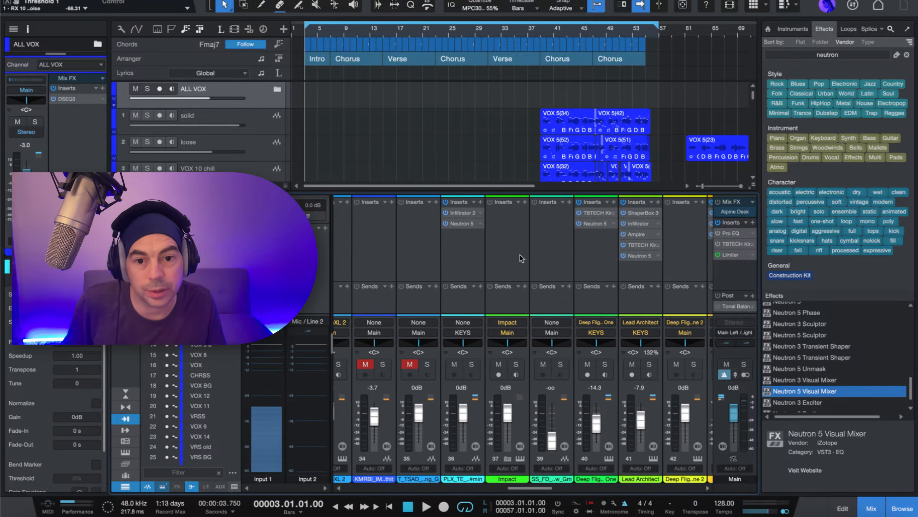
scroll(520, 258, right, 1)
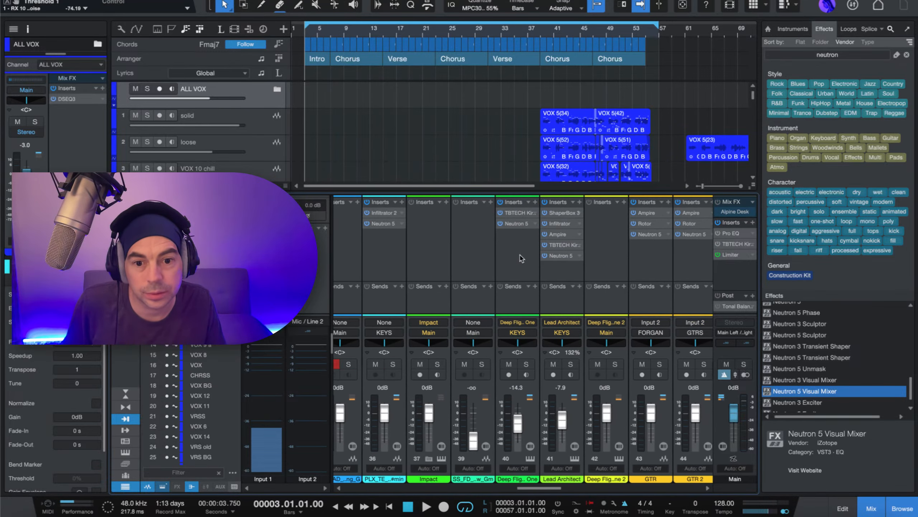
click(514, 223)
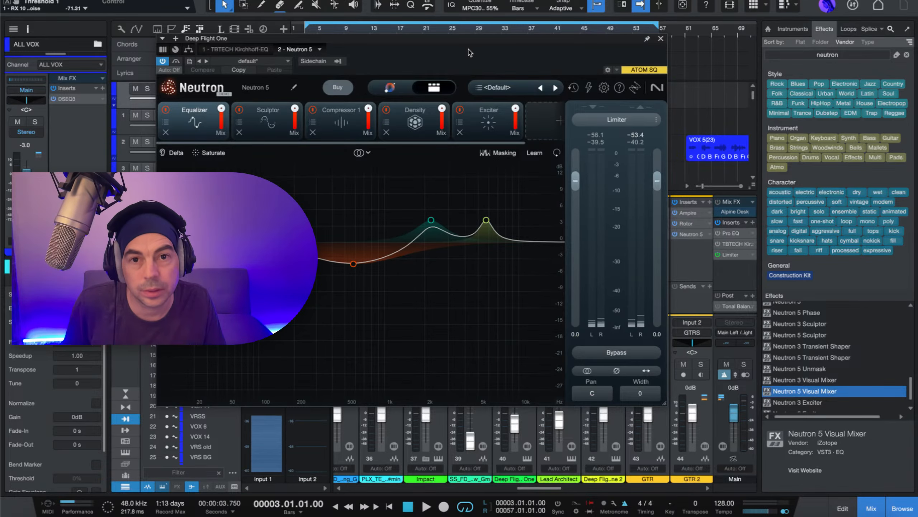
drag(456, 41, 583, 174)
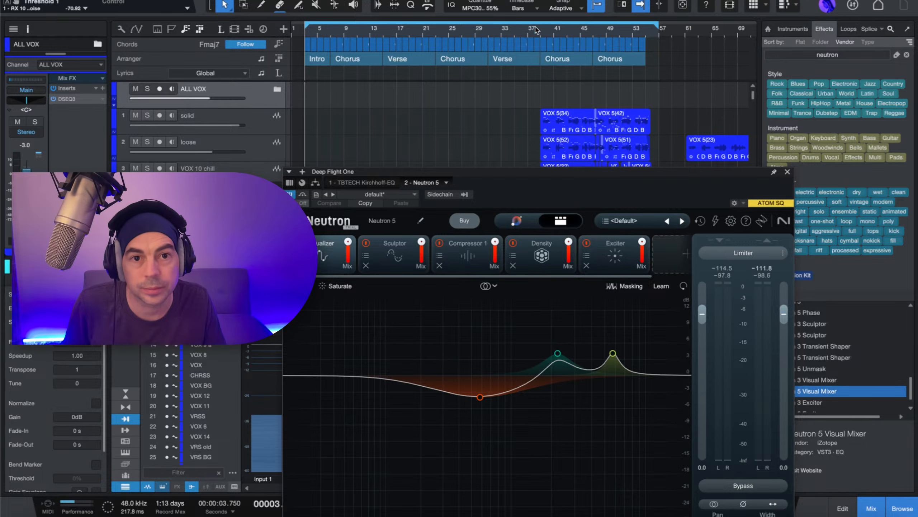
click(538, 31)
key(space)
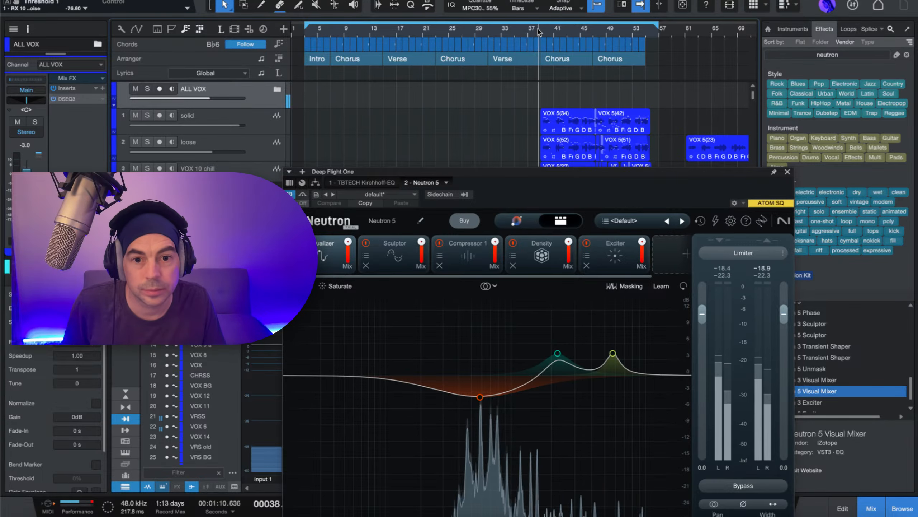
drag(505, 174, 205, 8)
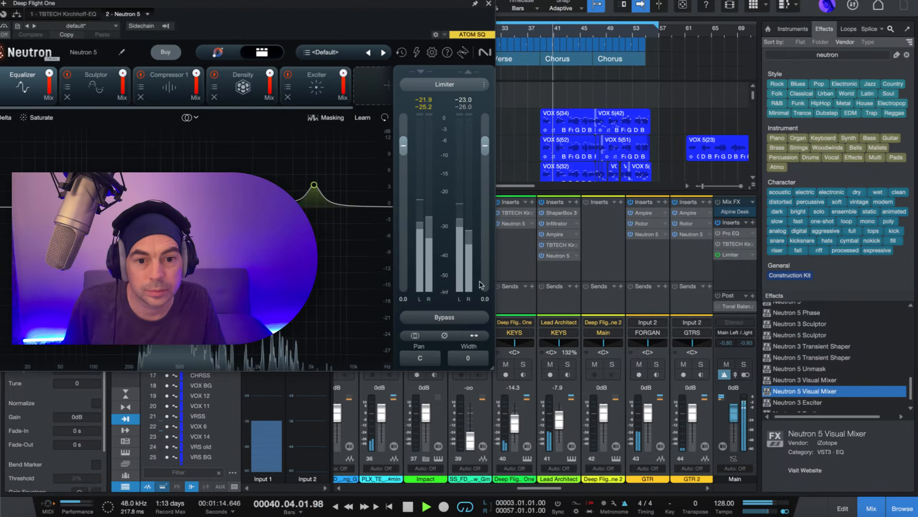
click(523, 364)
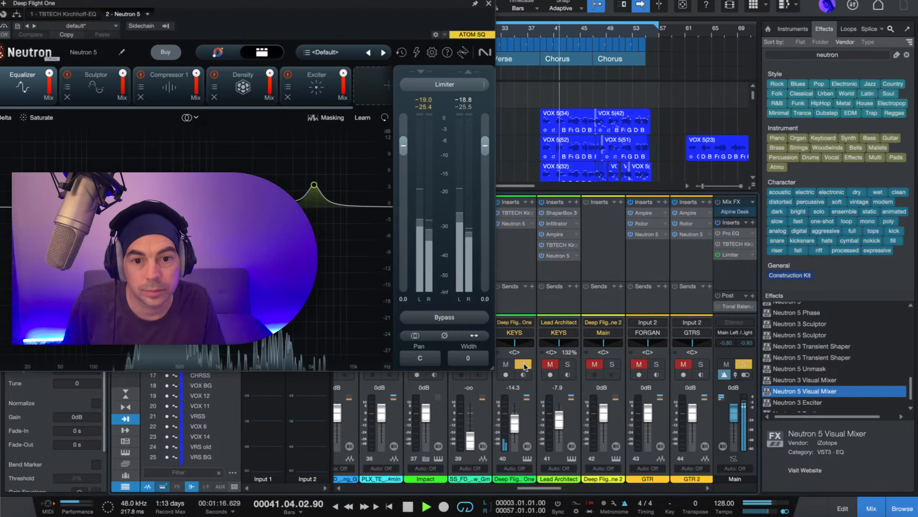
click(523, 364)
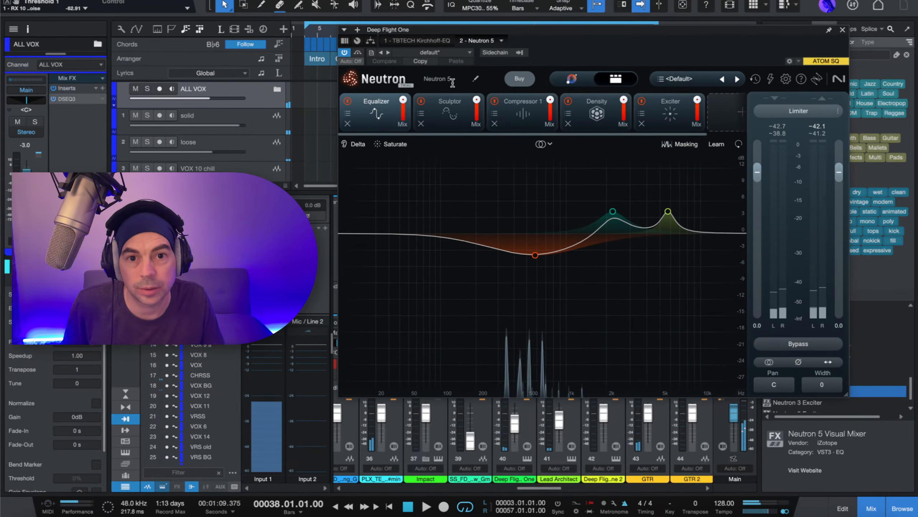
Step: Rename the Neutron 5 instance on the Deep Flight One channel as KEYS 1 and close its window
click(452, 79)
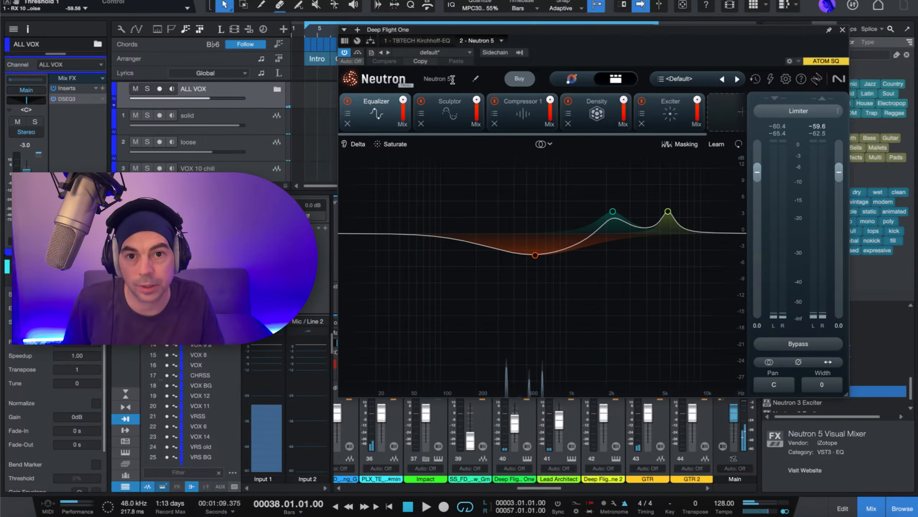
text(KEYS)
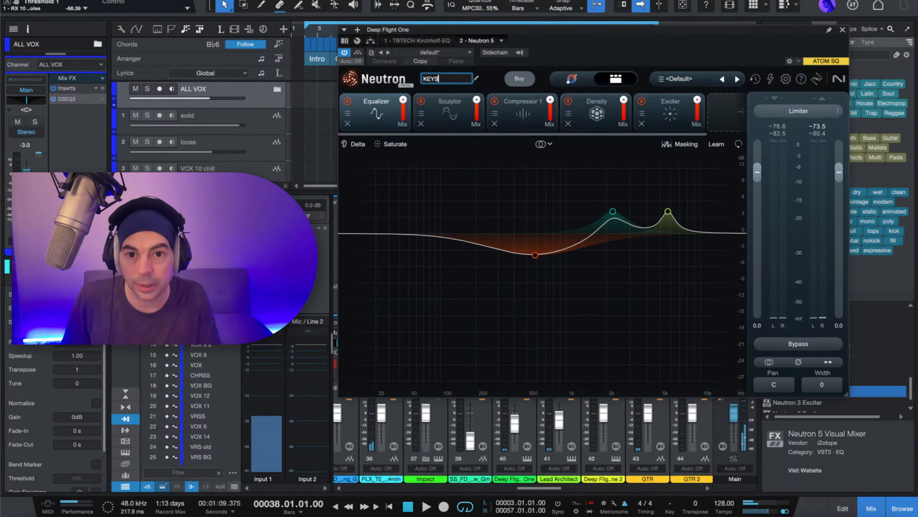
key(Return)
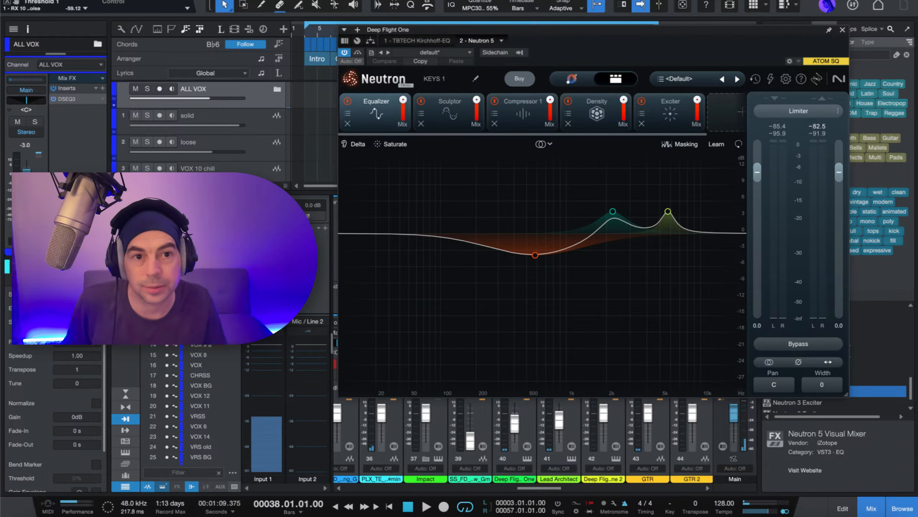
click(843, 29)
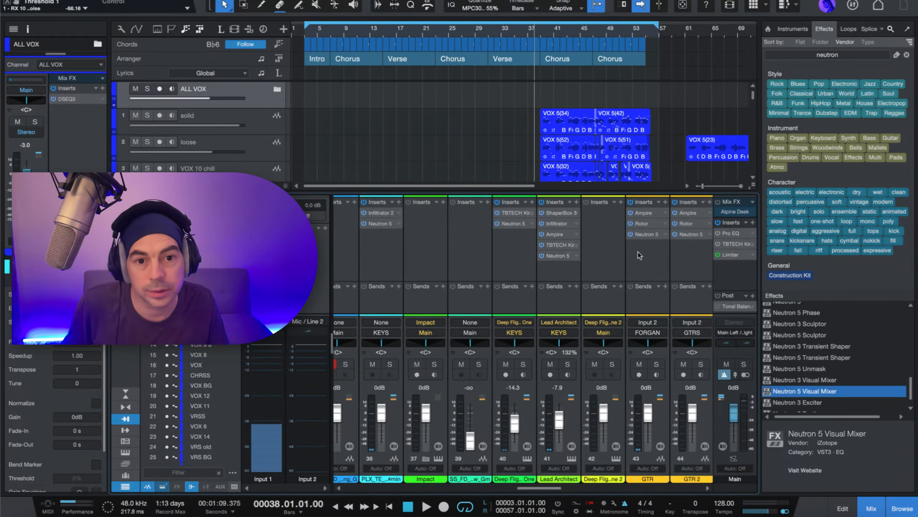
Step: Open Neutron 5 on the Lead Architect channel and audition that channel soloed, playing from about bar 38
double_click(558, 256)
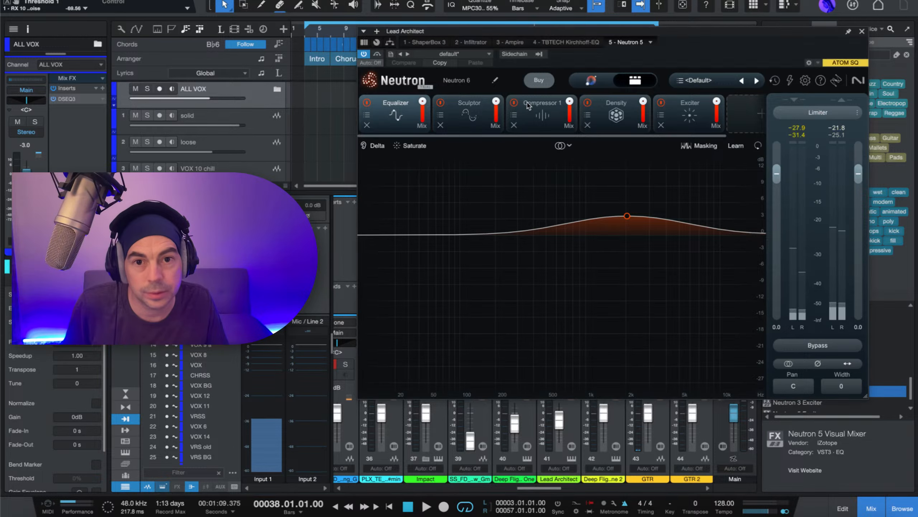
drag(525, 35, 456, 113)
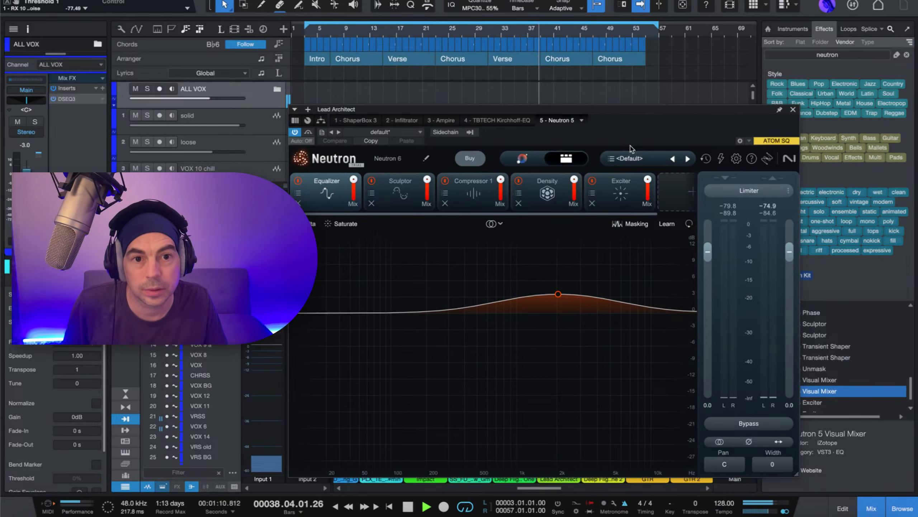
drag(631, 112, 369, 15)
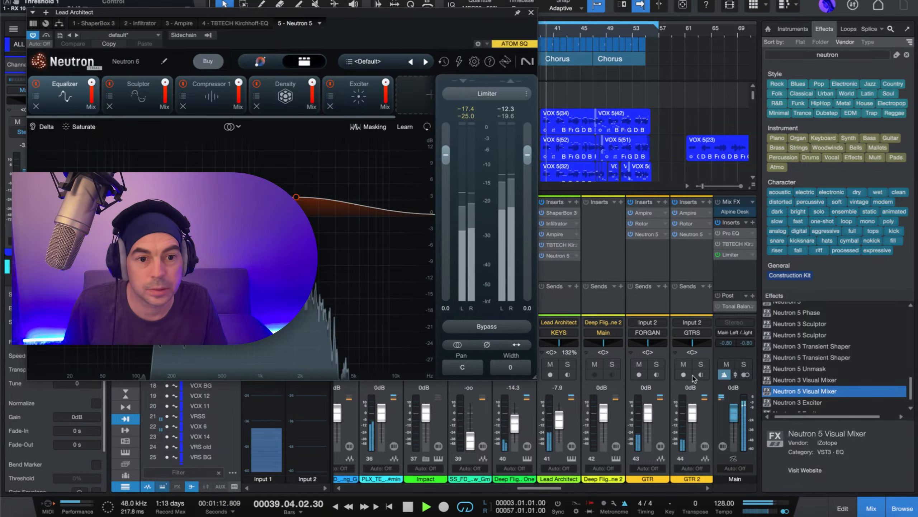
key(space)
drag(470, 12, 389, 23)
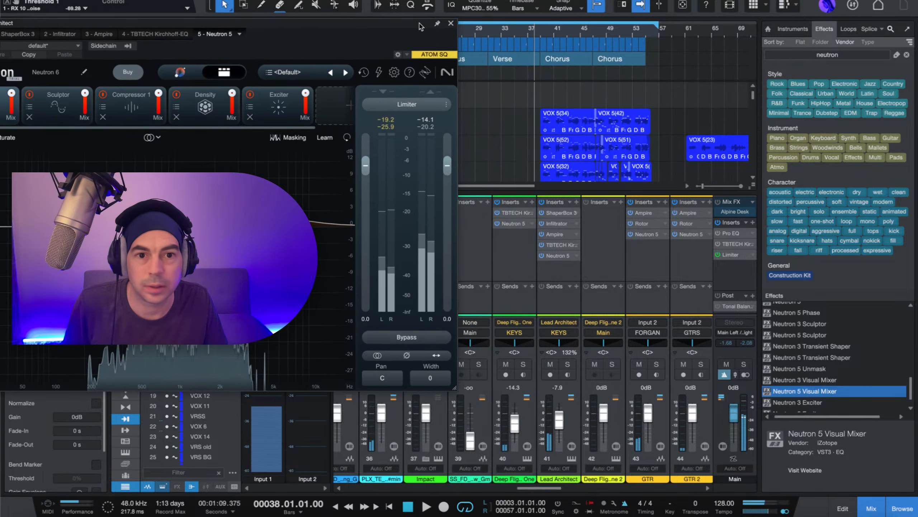
click(569, 366)
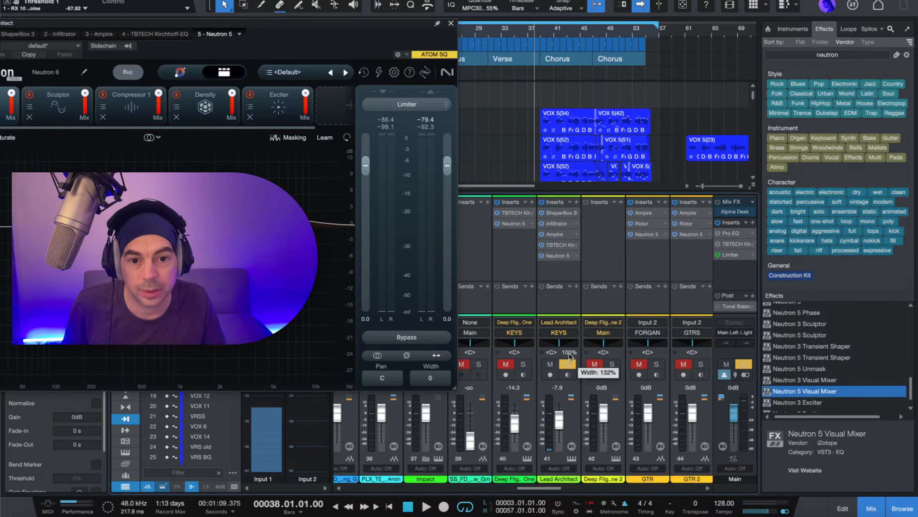
key(space)
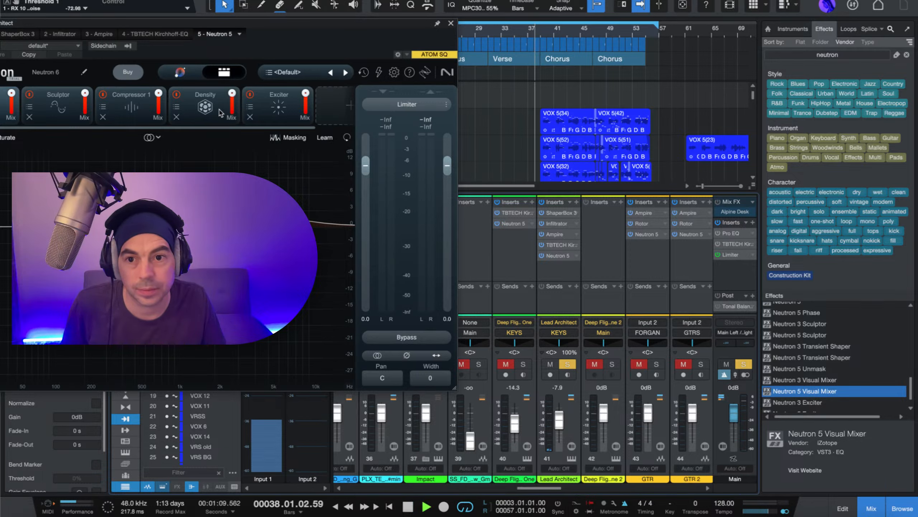
drag(259, 31, 478, 33)
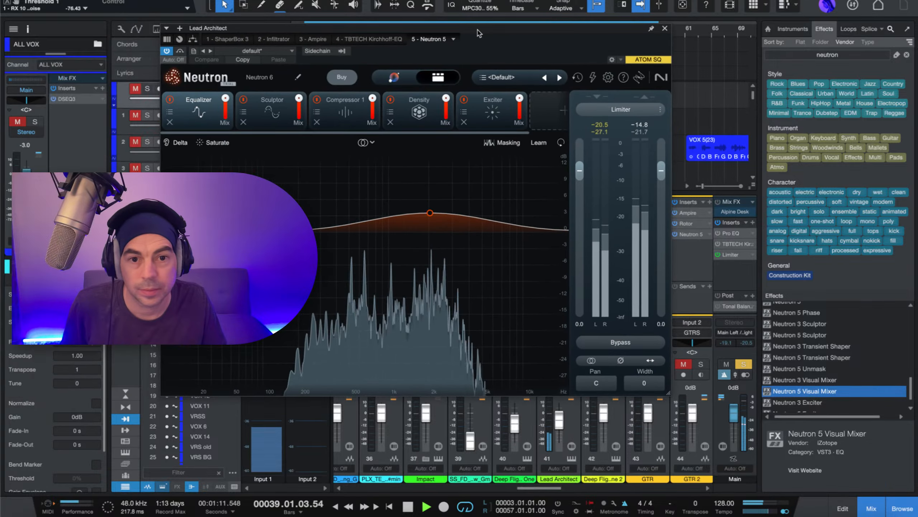
key(space)
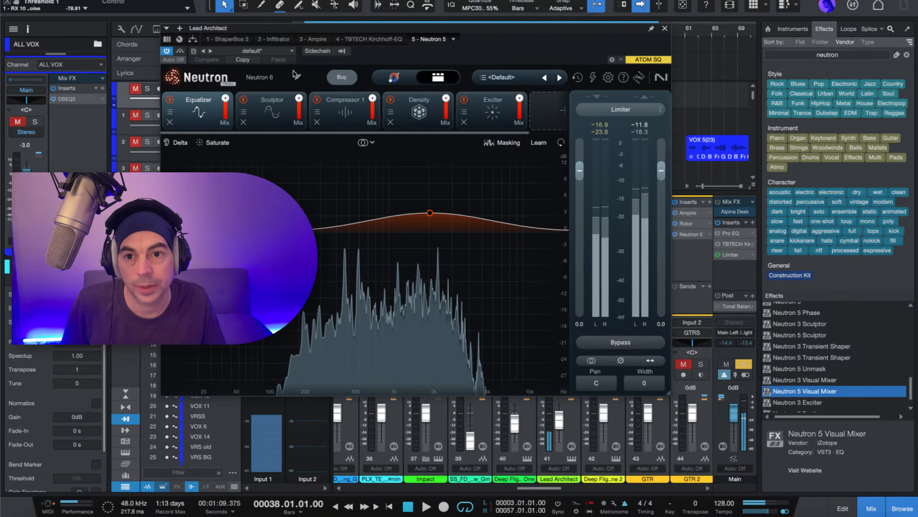
Step: Rename the Neutron 5 instance on the Lead Architect channel as KEYS 2, close its window and unsolo the channel
click(263, 77)
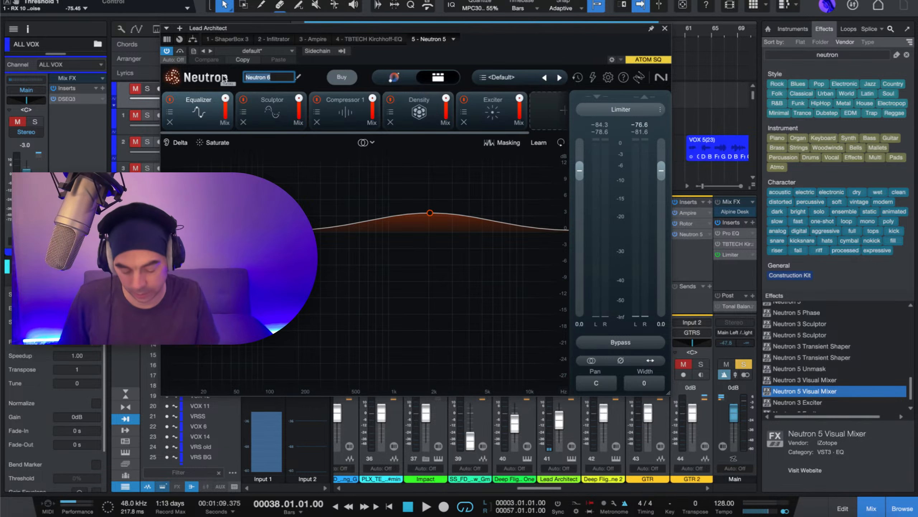
text(KEYS 2)
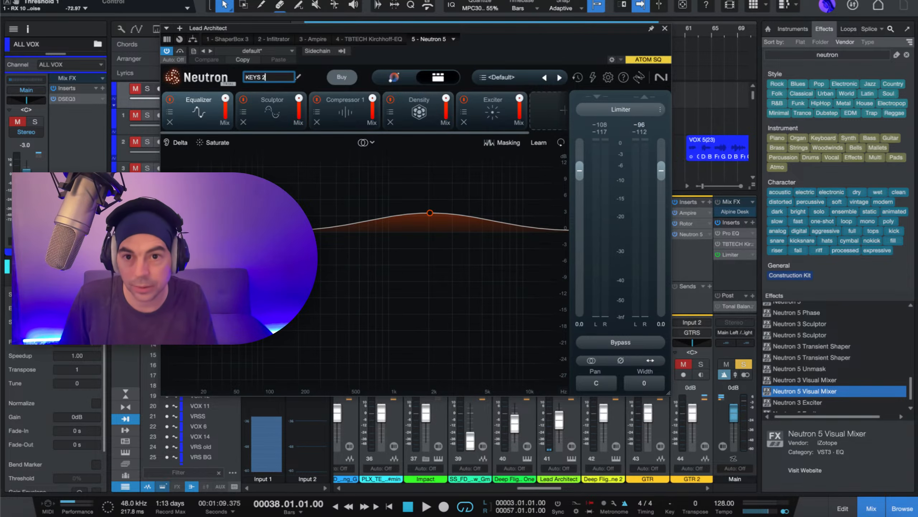
key(Return)
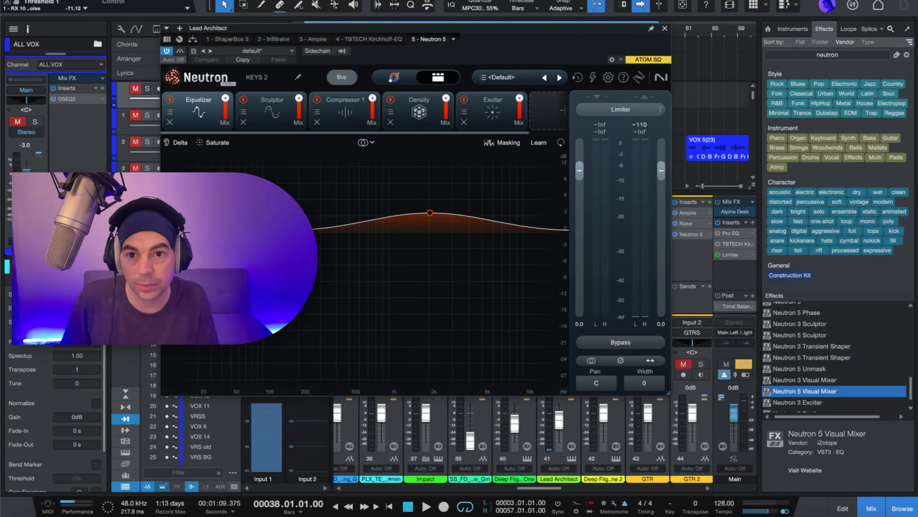
click(664, 29)
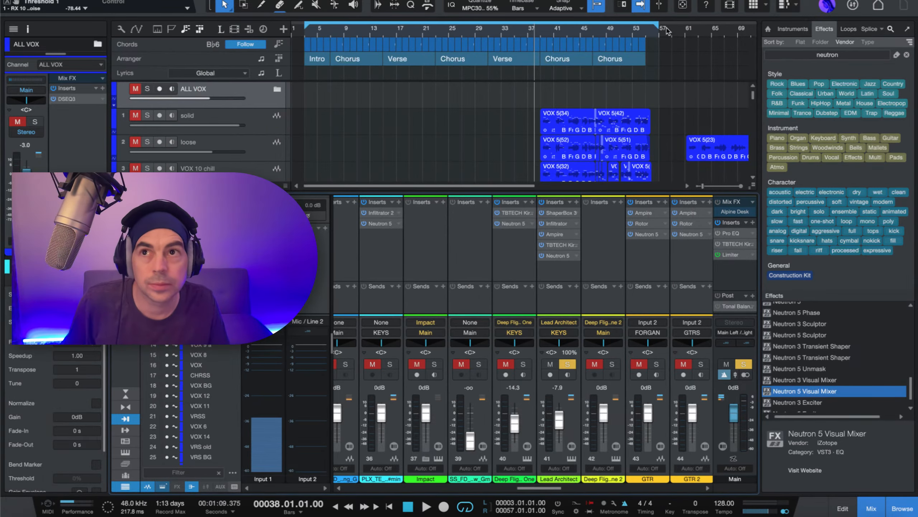
click(568, 364)
Step: Open Neutron 5 on the GTR channel and briefly play the song from bar 32
scroll(620, 261, right, 2)
scroll(620, 260, right, 2)
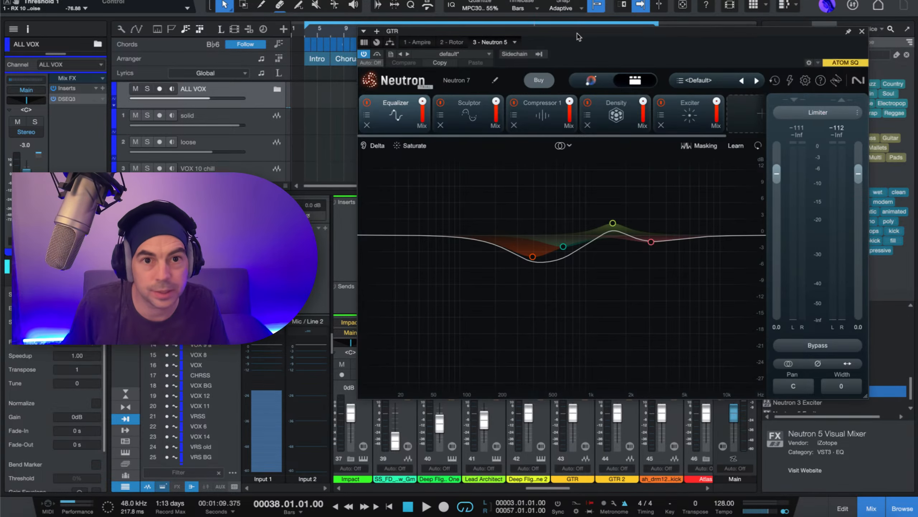
drag(556, 43, 514, 117)
click(506, 39)
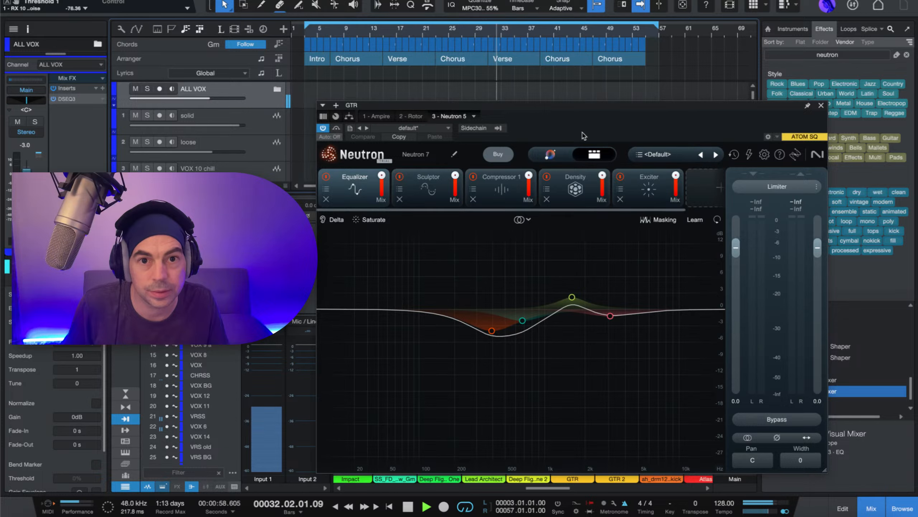
key(space)
Step: Rename the Neutron 5 instance on the GTR channel as GTR Organ and close its window
click(429, 155)
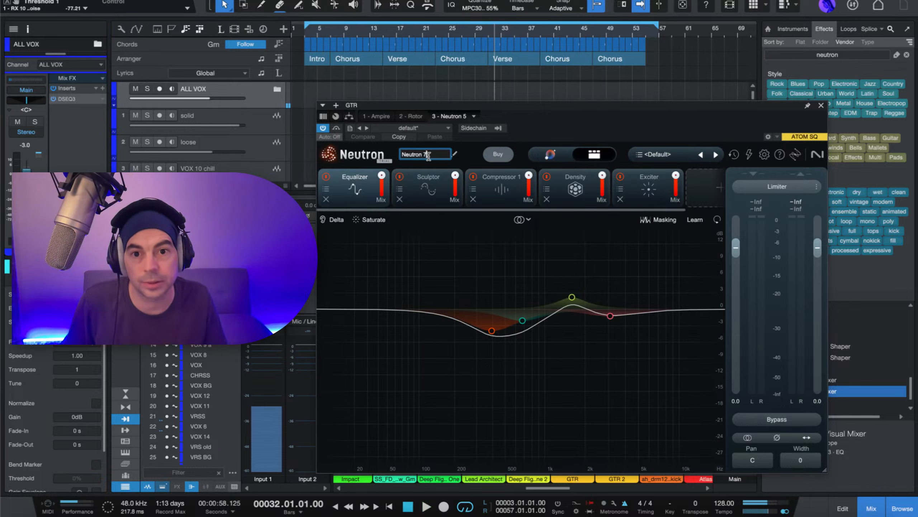
drag(434, 154, 385, 151)
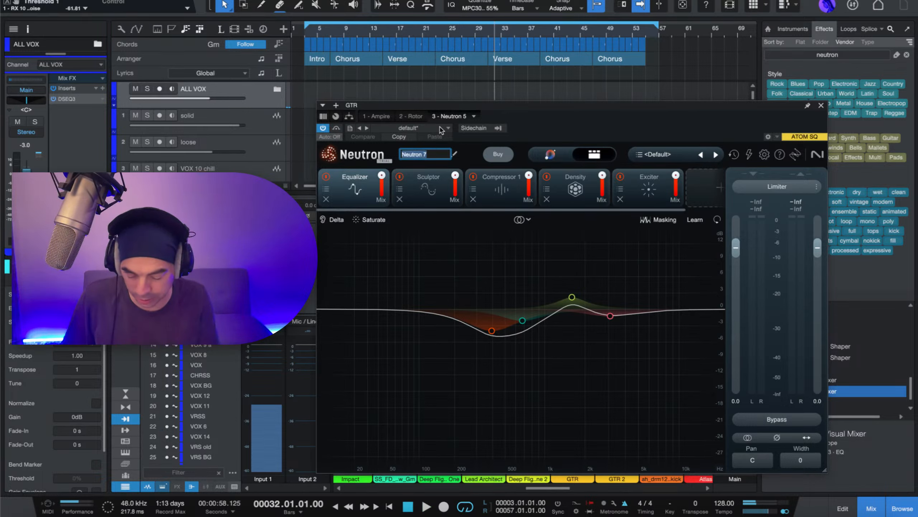
text(GTR Organ)
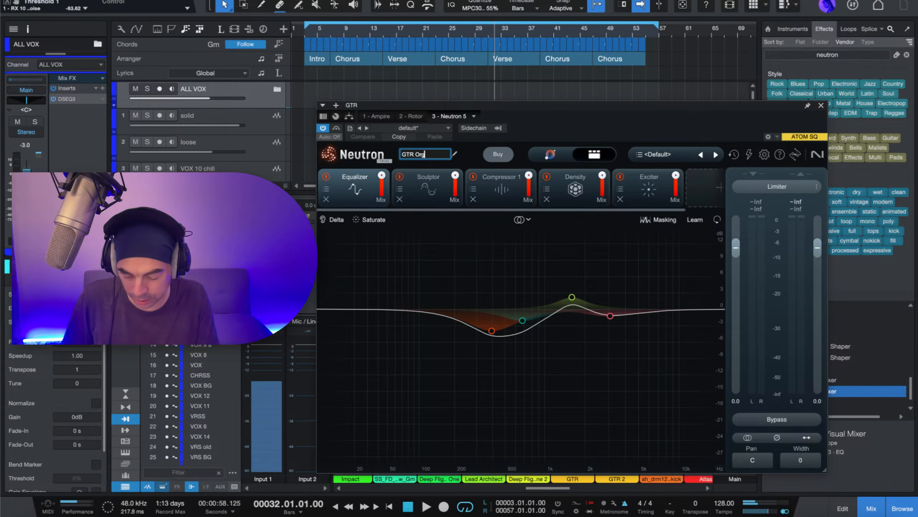
click(821, 105)
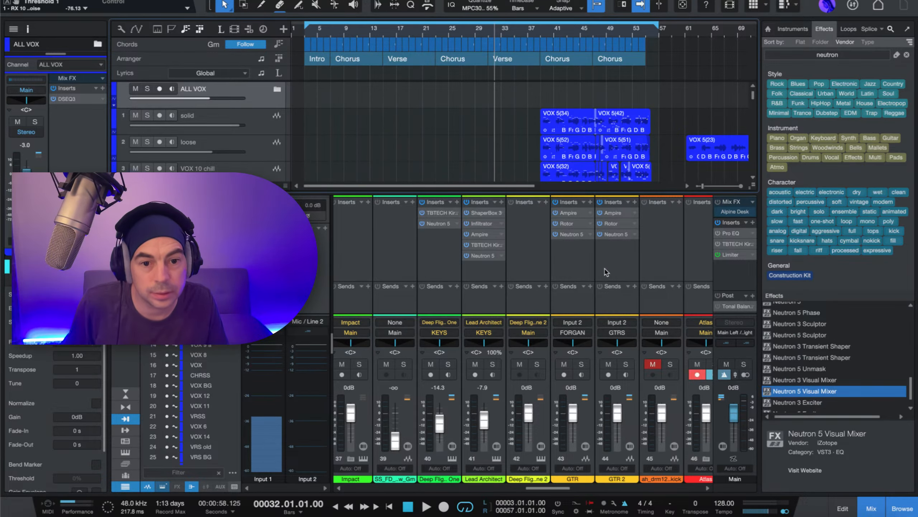
Step: Open Neutron 5 on the GTR 2 channel, rename its instance GTR Mute and close the plug-in window
click(608, 271)
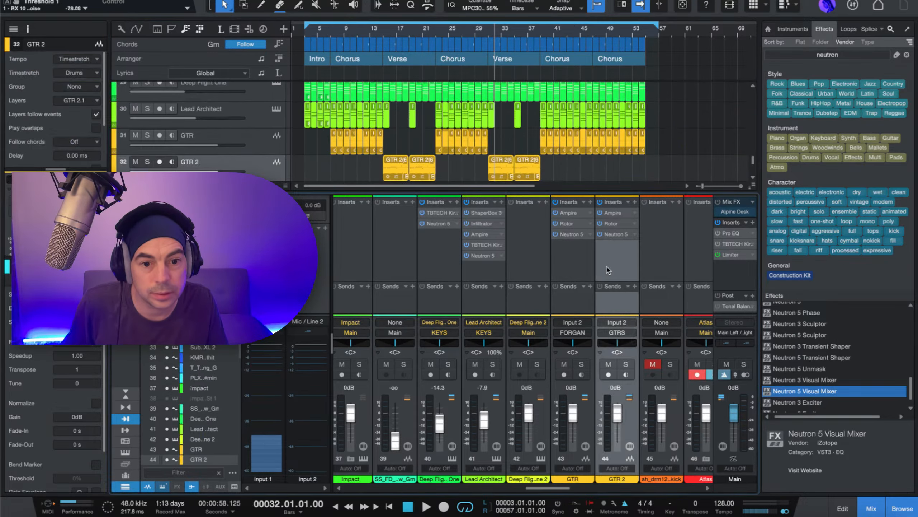
click(618, 235)
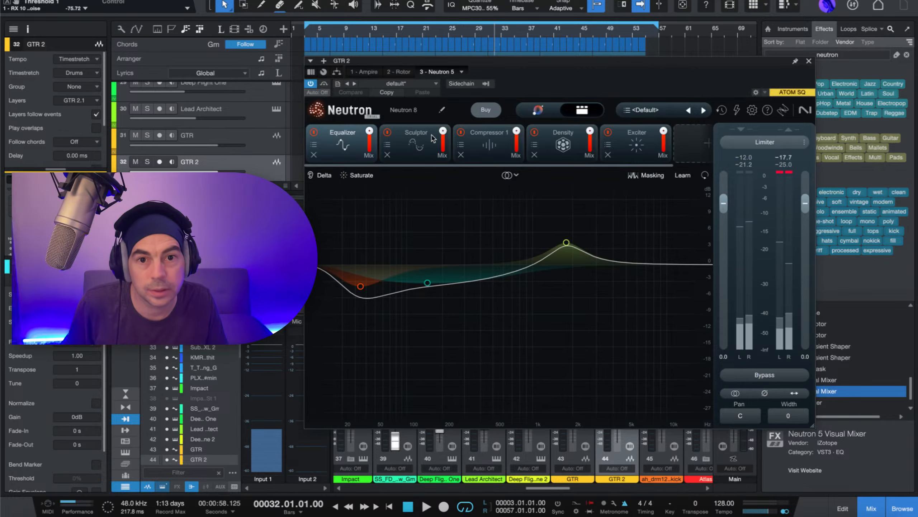
click(426, 109)
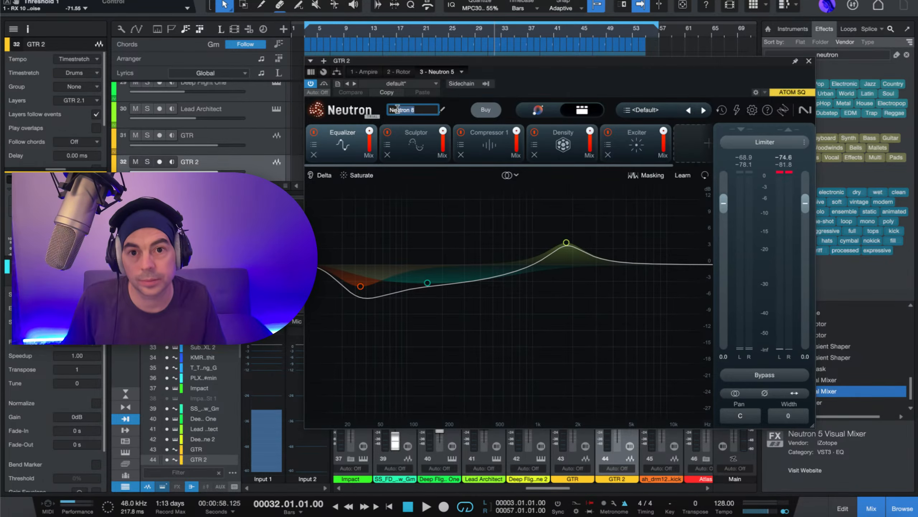
text(GTR)
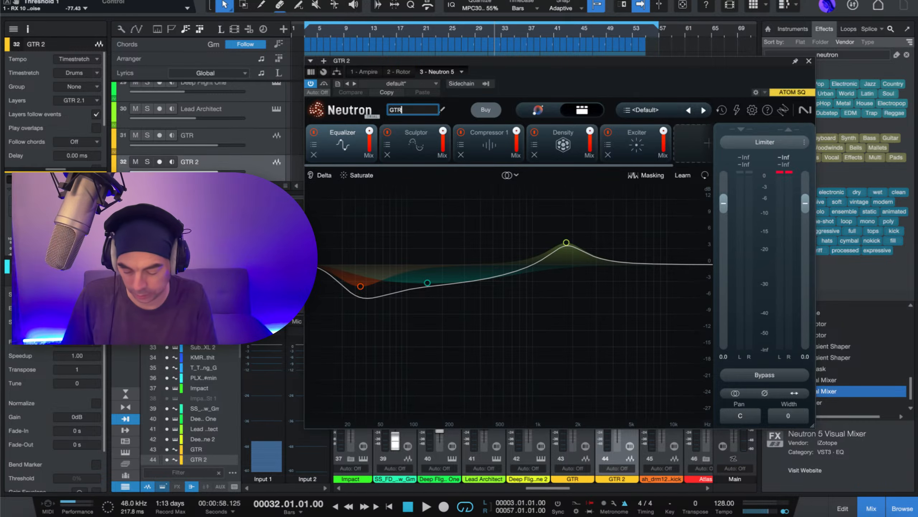
text( Mute)
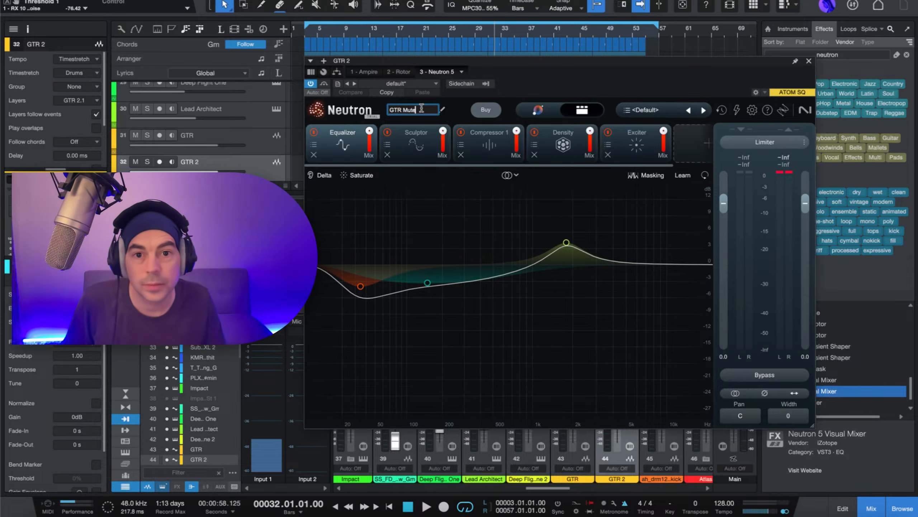
key(Return)
click(808, 61)
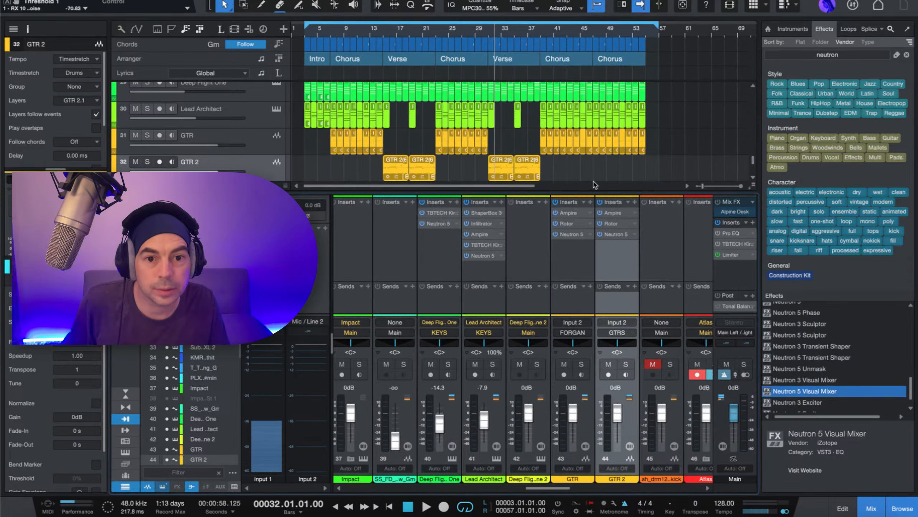
Step: Open Neutron 5 on the VD-BRUTE channel, rename its instance Drums and close the plug-in window
scroll(575, 263, right, 5)
click(575, 263)
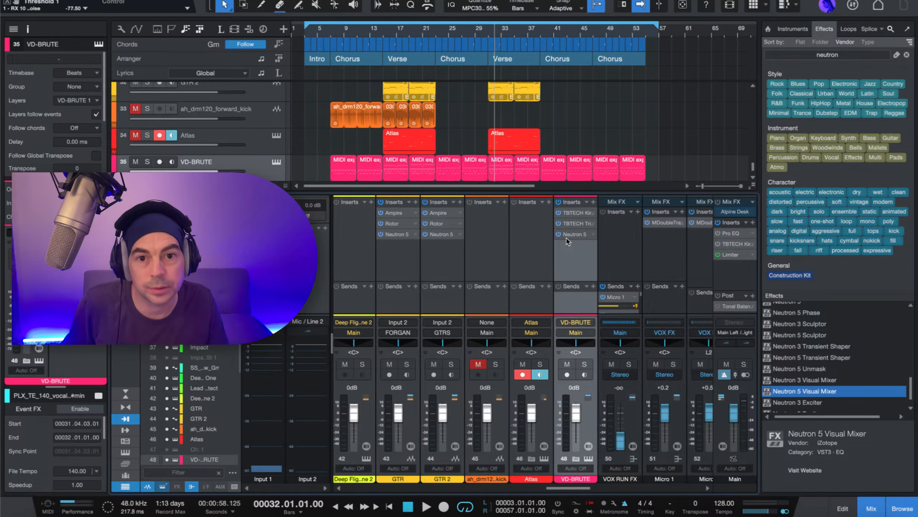
click(568, 237)
click(403, 110)
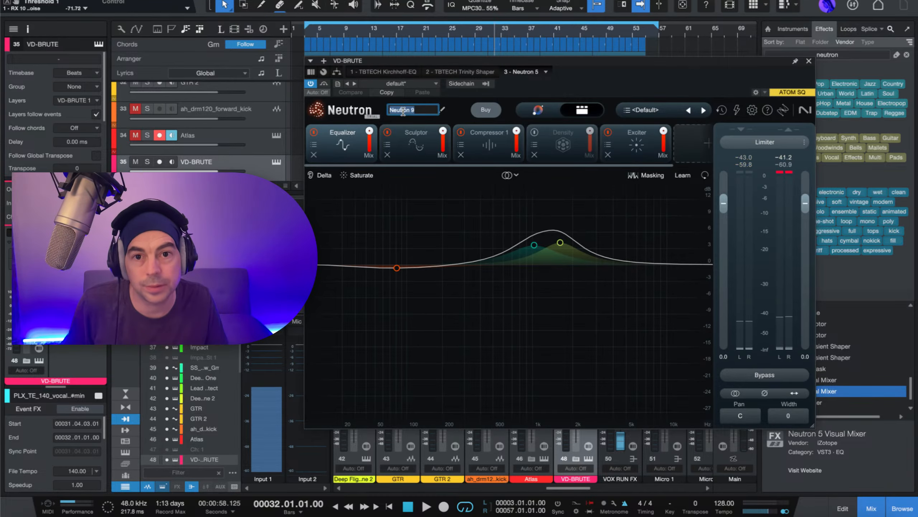
text(Drums)
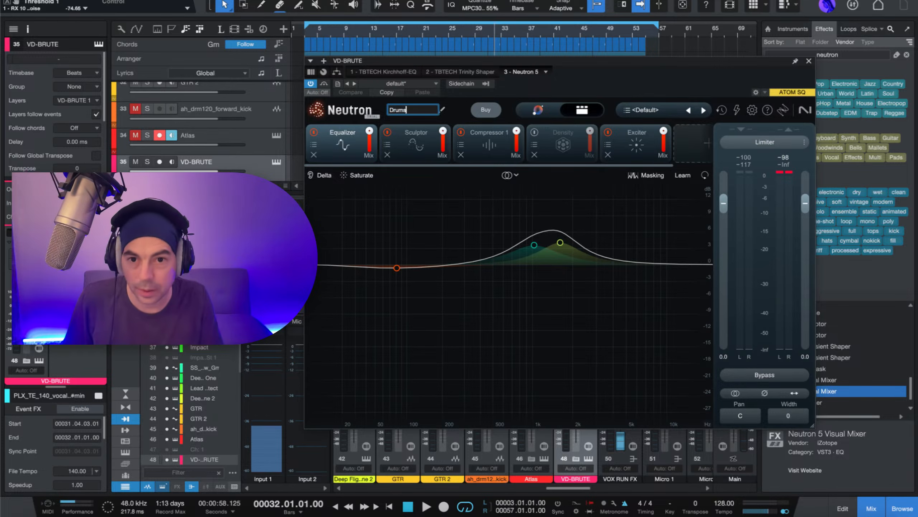
key(Return)
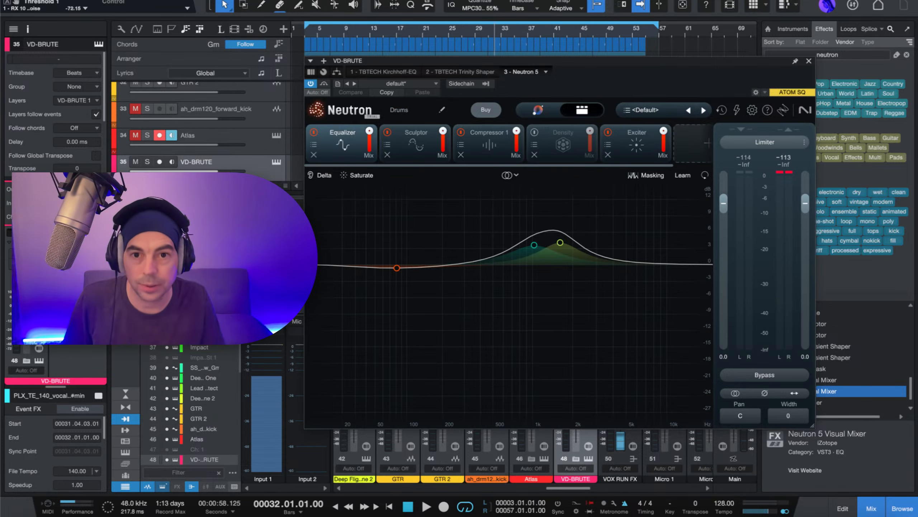
click(809, 61)
Step: Insert Neutron 5 Visual Mixer on the BASSES bus at the end of the mixer
scroll(561, 262, right, 2)
scroll(561, 262, right, 10)
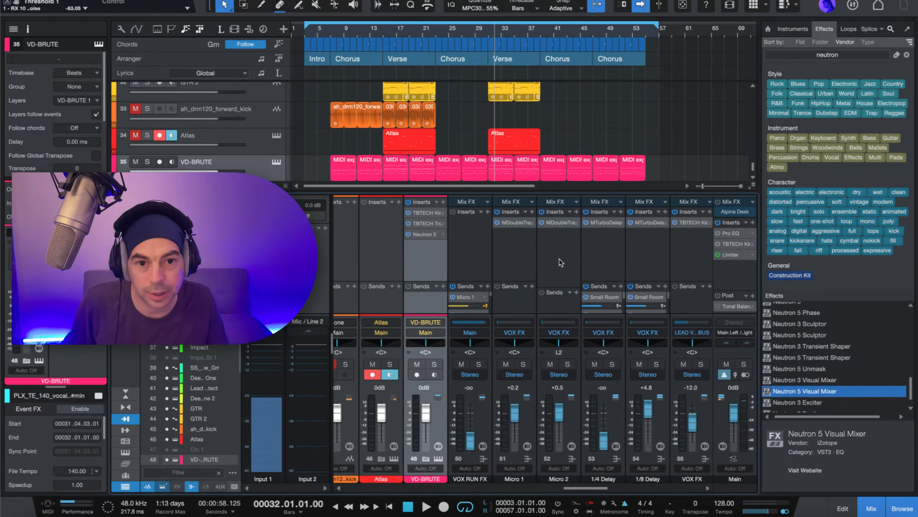
scroll(596, 265, right, 3)
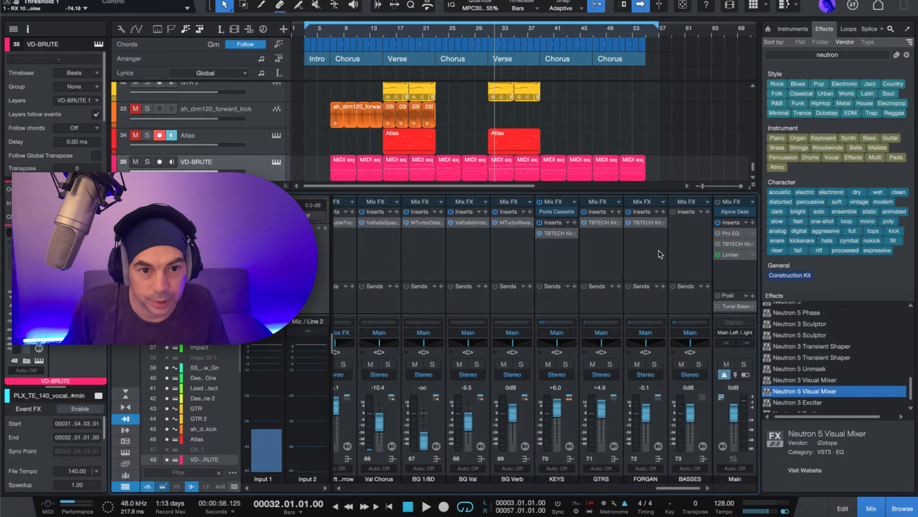
scroll(650, 247, left, 9)
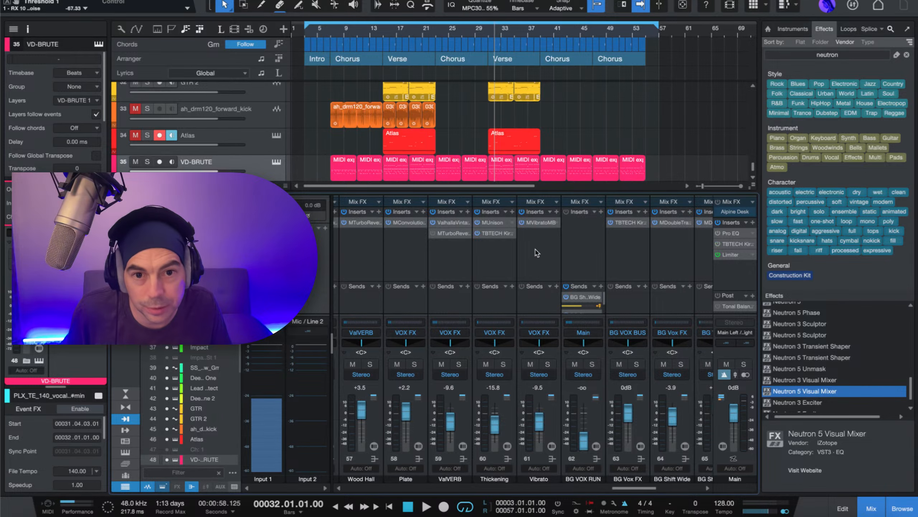
scroll(615, 266, right, 6)
scroll(622, 267, right, 3)
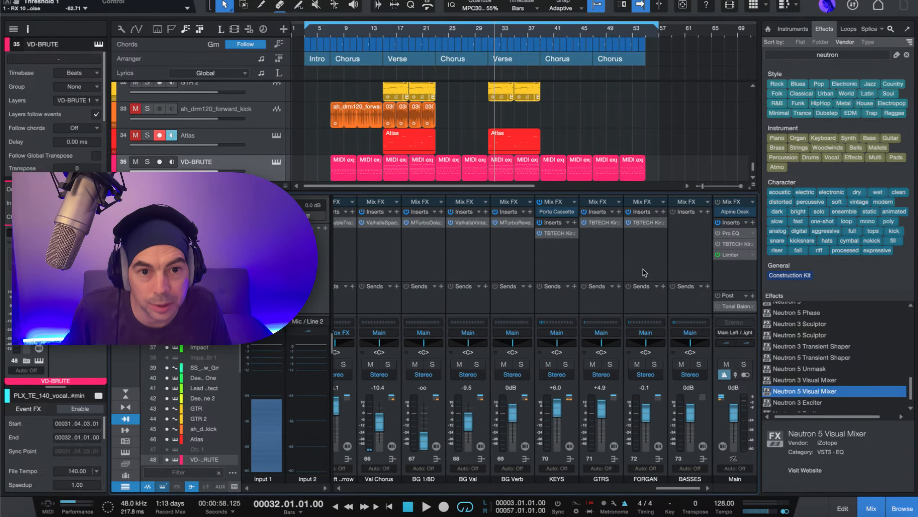
scroll(820, 398, right, 2)
drag(816, 394, 691, 268)
click(528, 115)
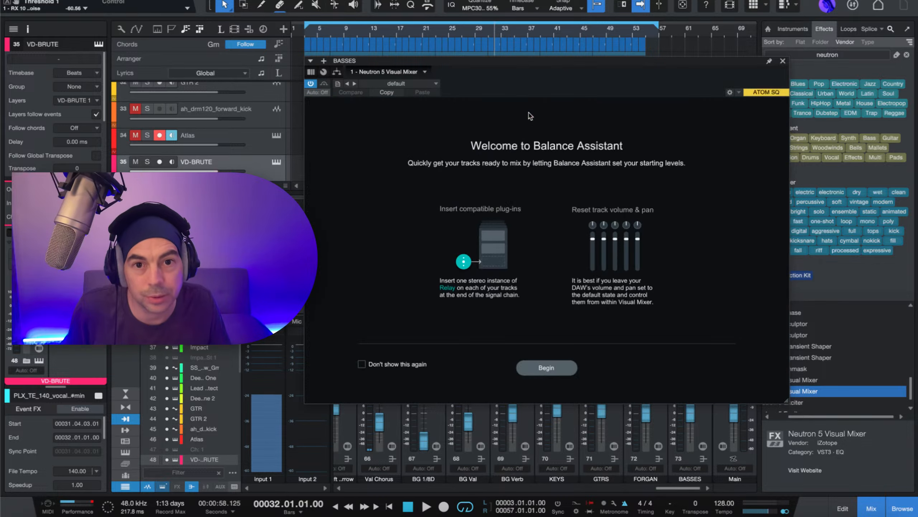
Step: Begin the Balance Assistant in the Visual Mixer and include all listed Neutron tracks for assistance
click(545, 369)
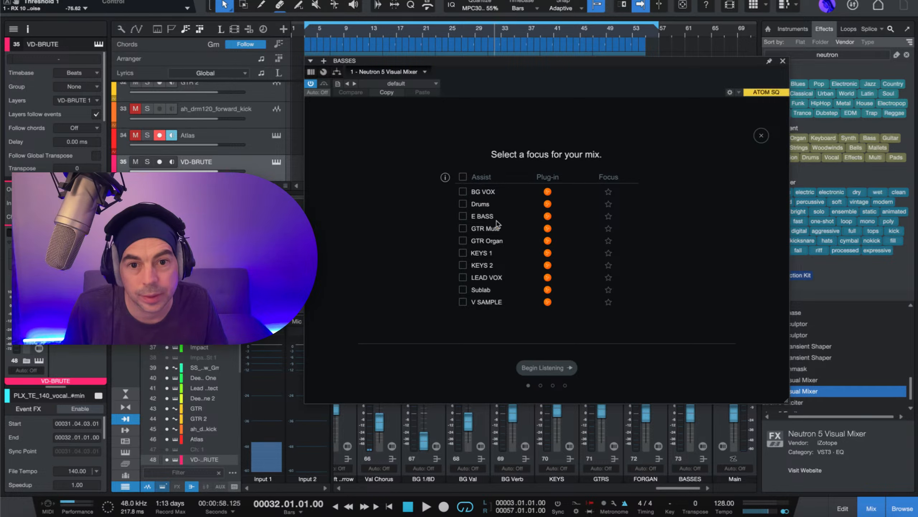
click(463, 177)
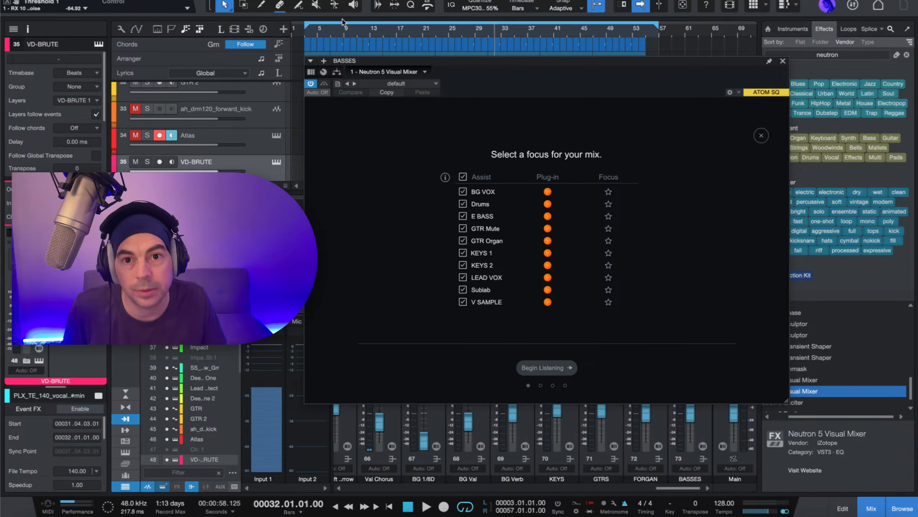
Step: Make LEAD VOX the mix focus, return to the start of the song and play it for the assistant's listening pass
click(306, 35)
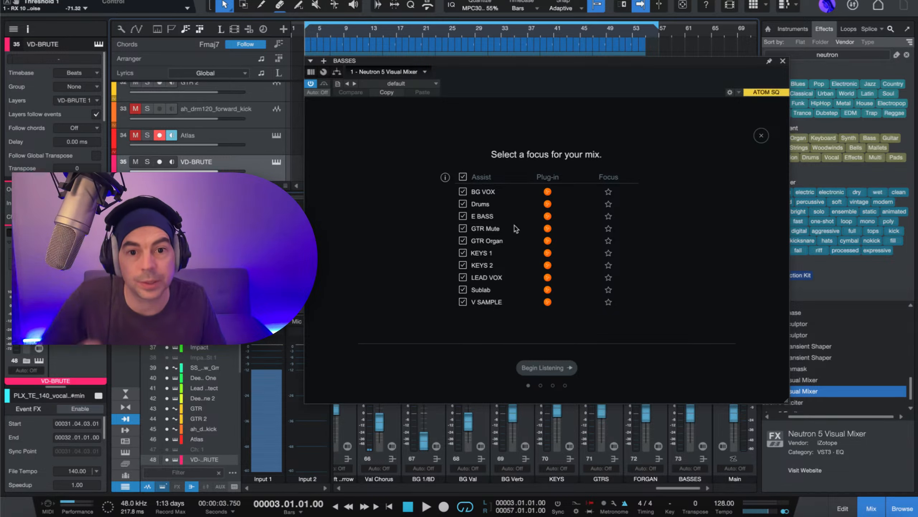
click(607, 277)
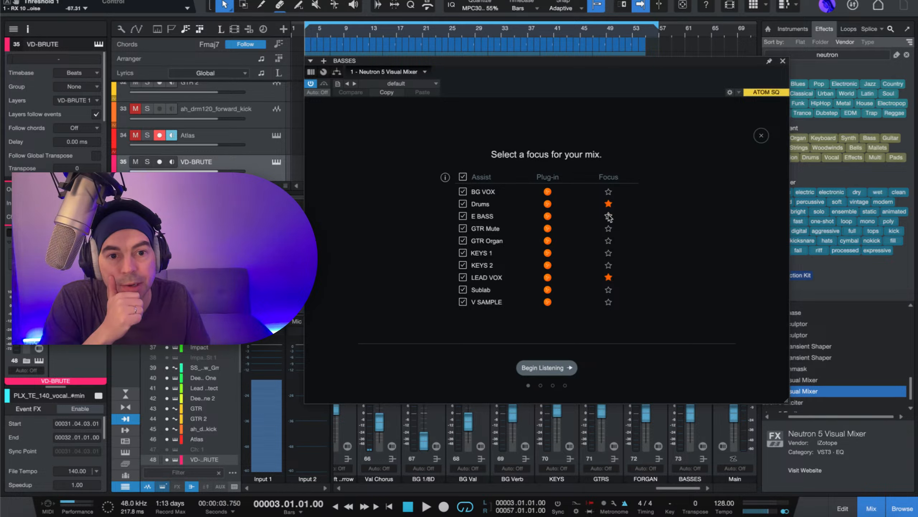
click(546, 367)
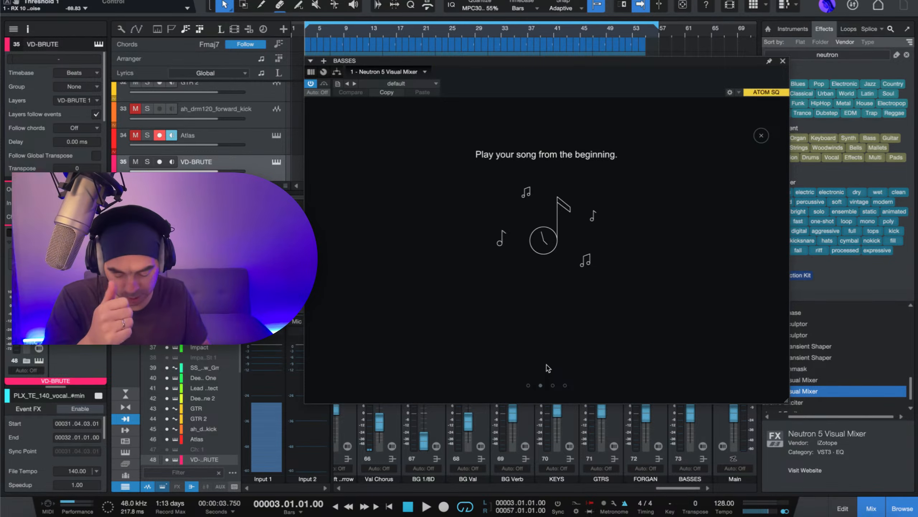
key(space)
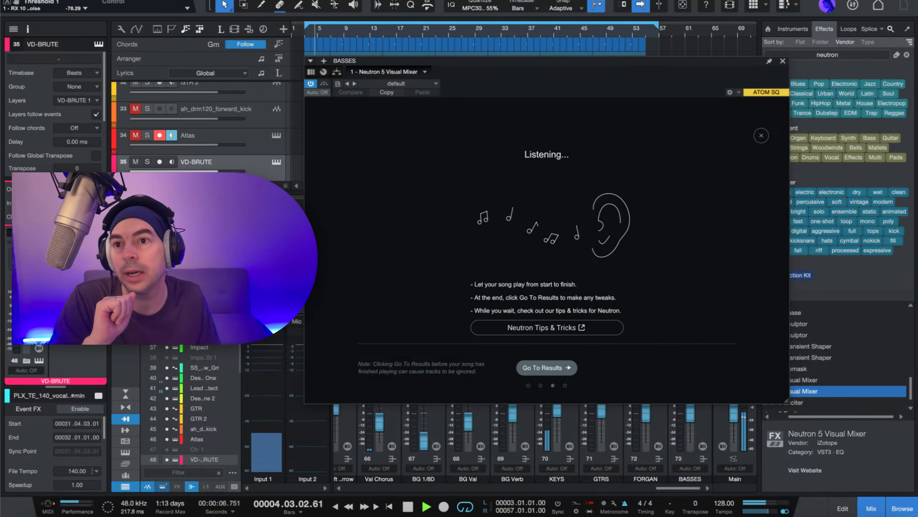
Step: Reopen the Visual Mixer on the BASSES bus during the listening pass and reposition its window below the arranger sections
key(Escape)
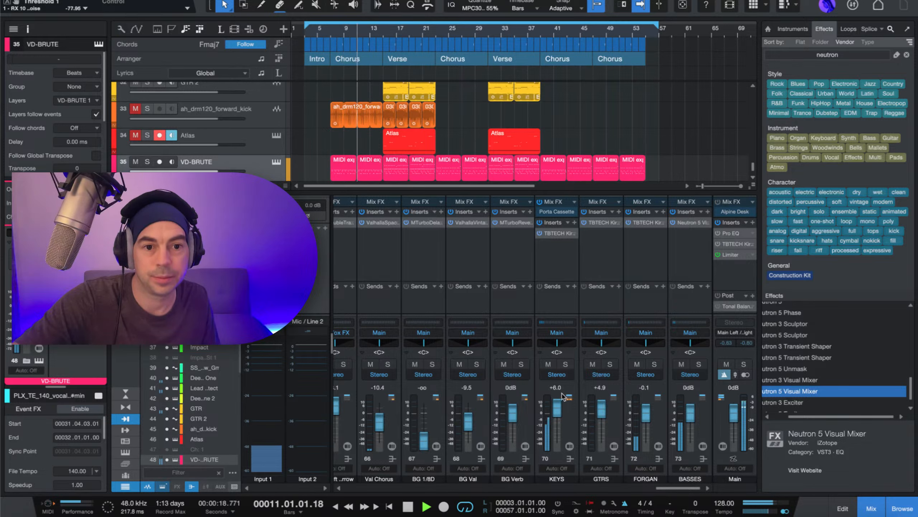
click(680, 222)
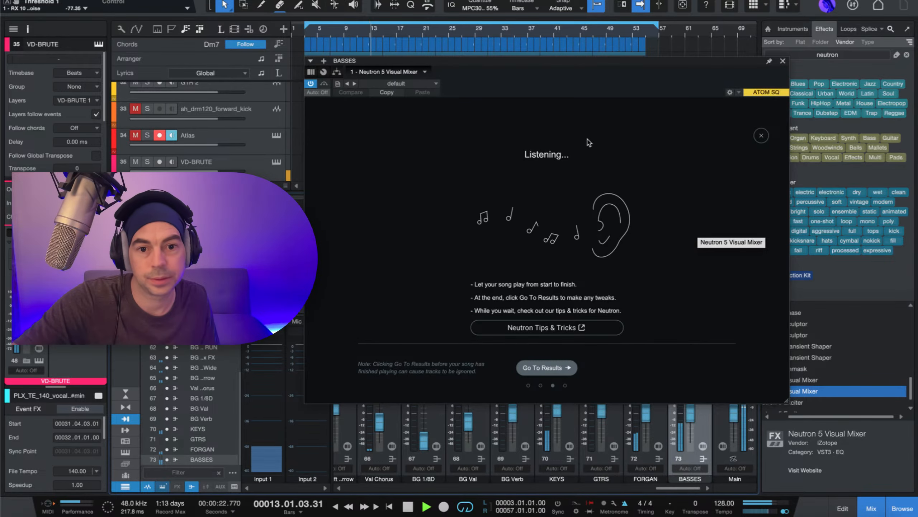
drag(554, 61, 615, 29)
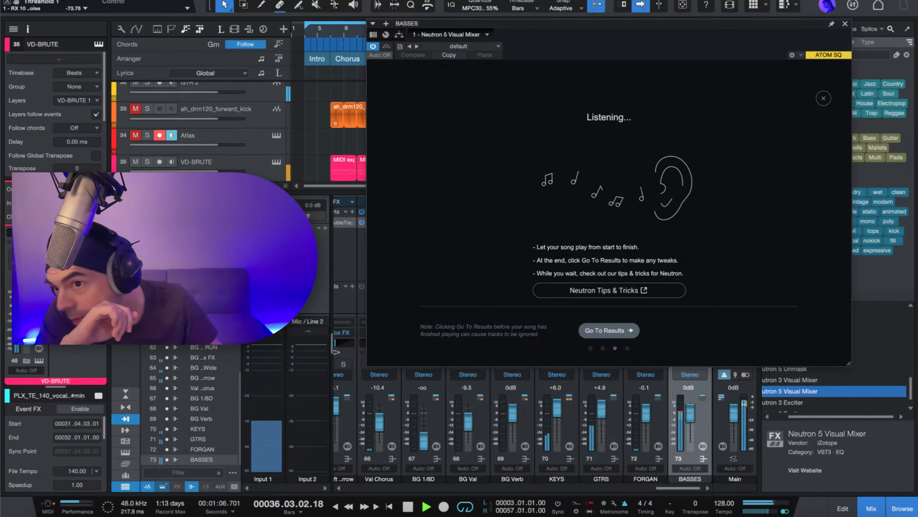
key(Escape)
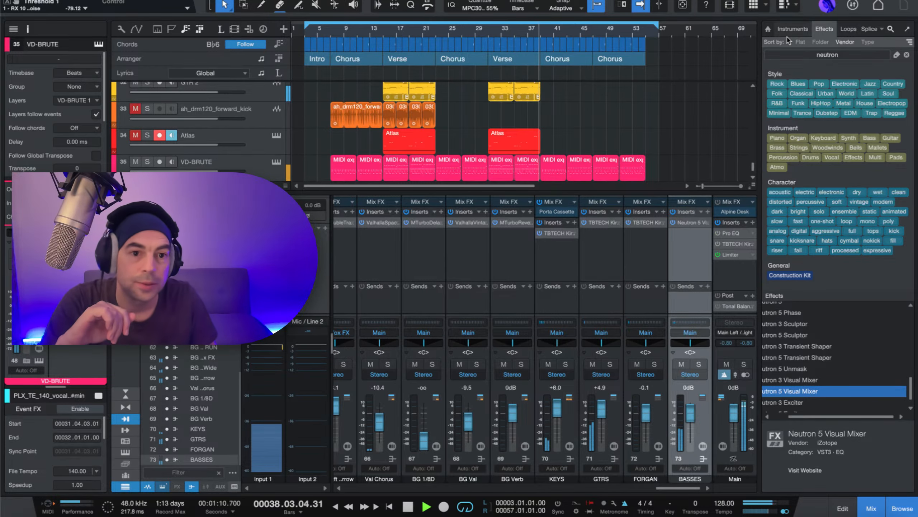
click(693, 222)
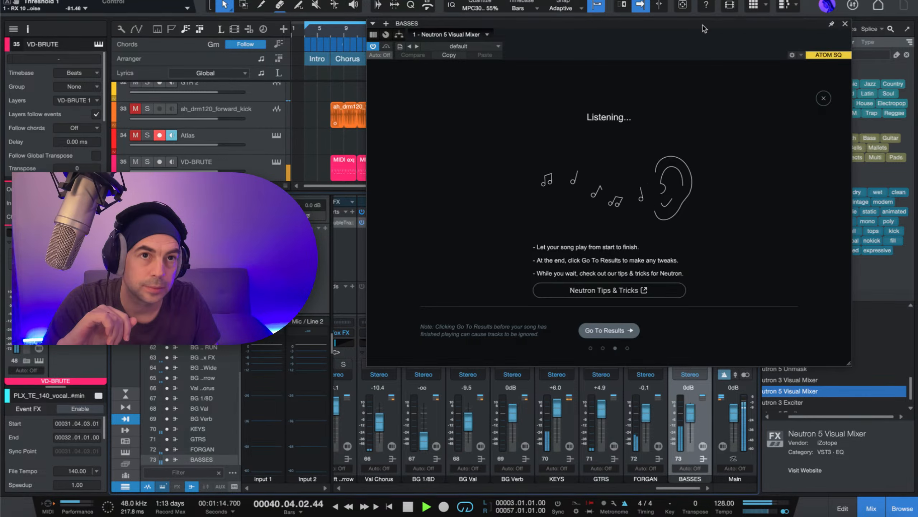
mouse_move(706, 25)
mouse_down()
mouse_move(723, 0)
mouse_move(781, 0)
mouse_move(704, 7)
mouse_up()
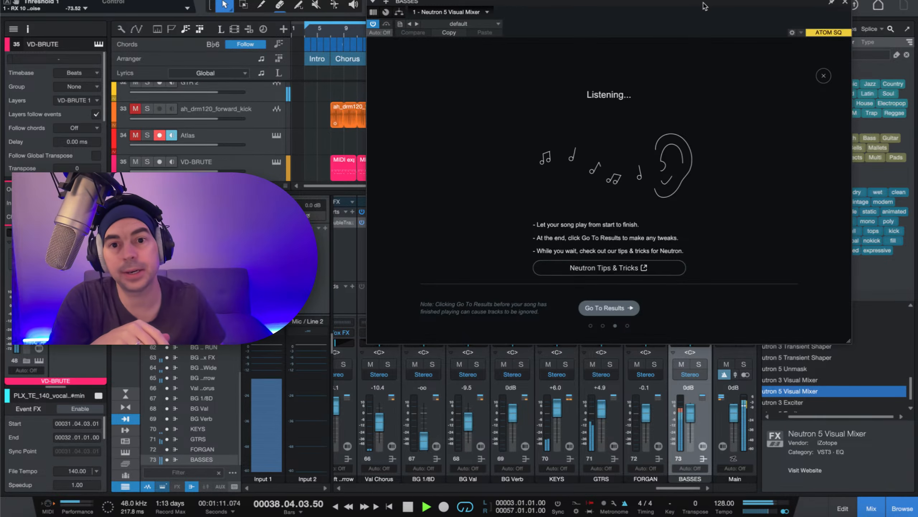
drag(704, 6, 726, 116)
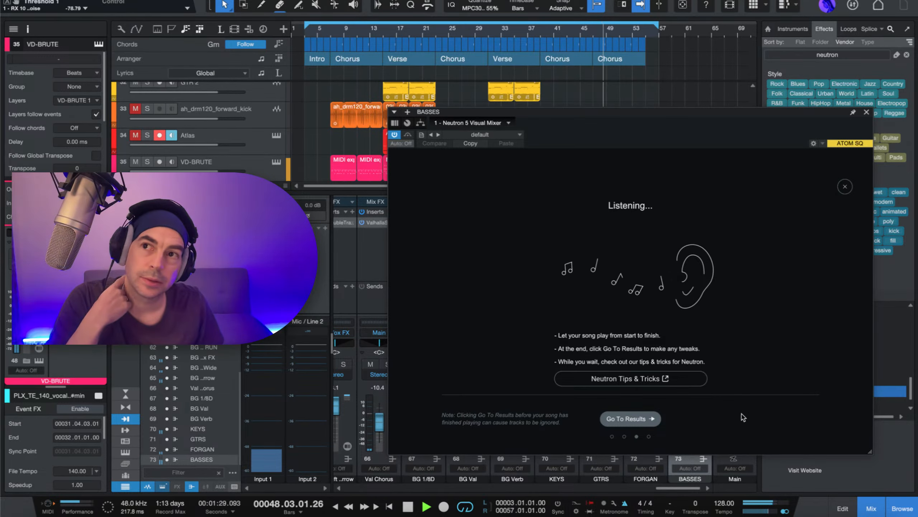
Step: Go to the Balance Assistant's results and listen back to the song with the suggested levels
click(627, 419)
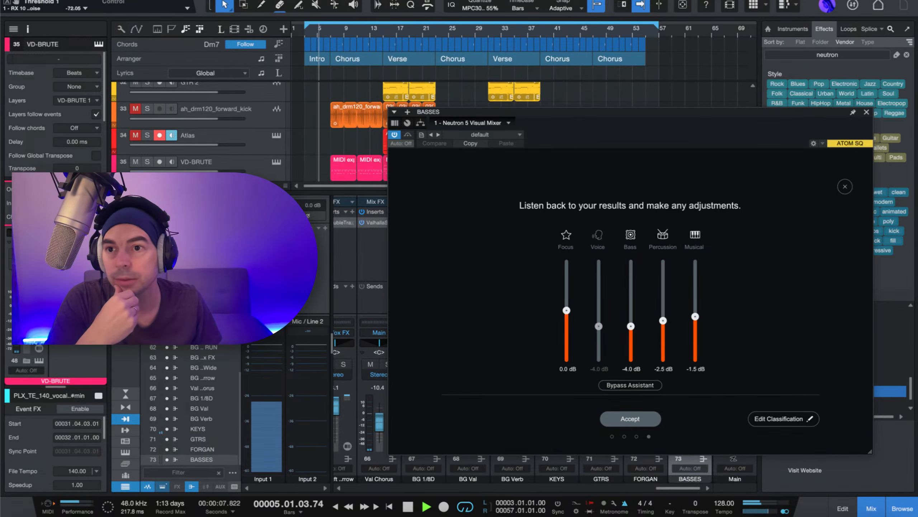
key(Escape)
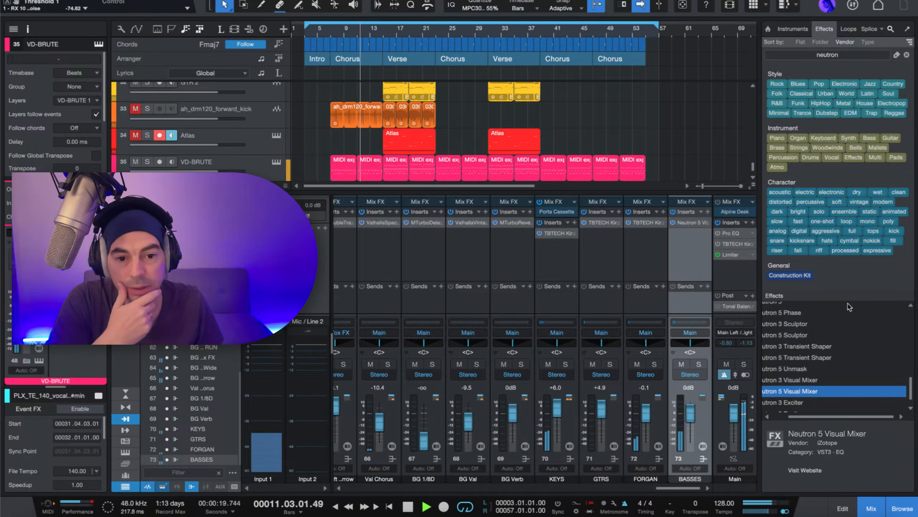
click(711, 486)
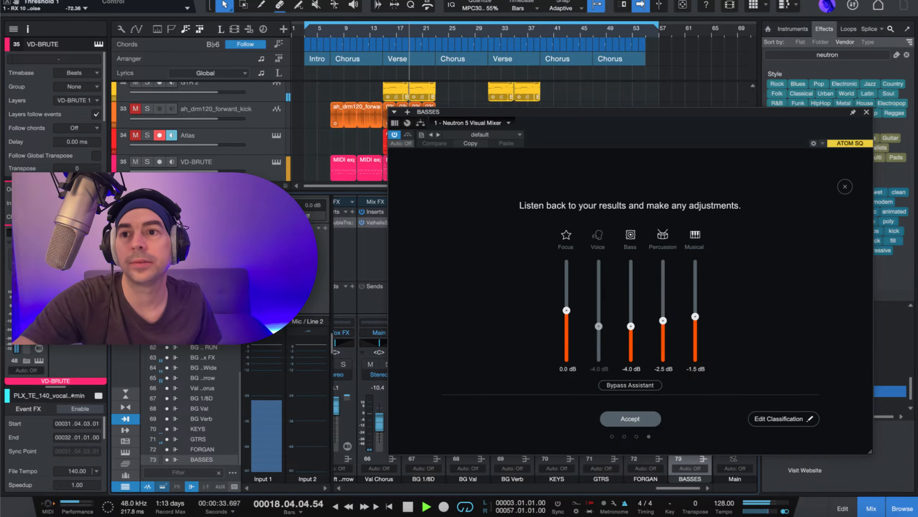
key(Escape)
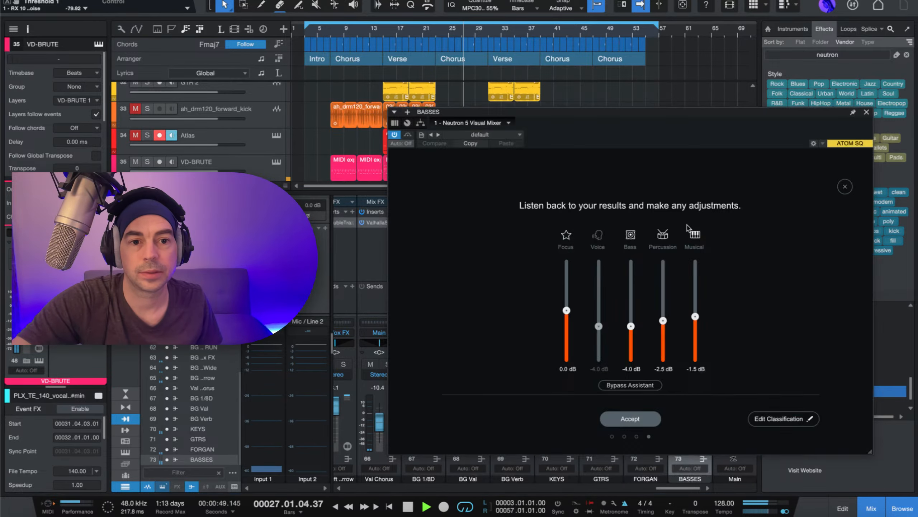
click(686, 222)
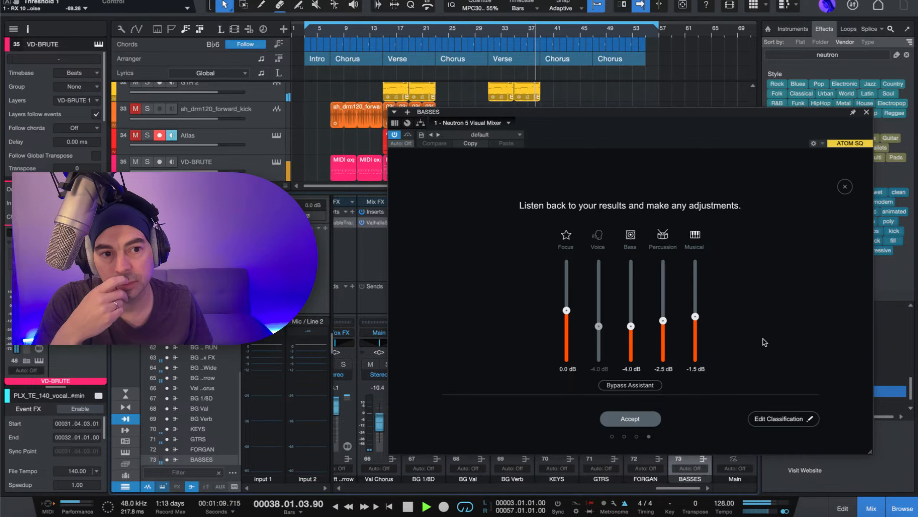
Step: Edit the track classification, replay from the first Verse and set the BG VOX track type to Voice
click(774, 420)
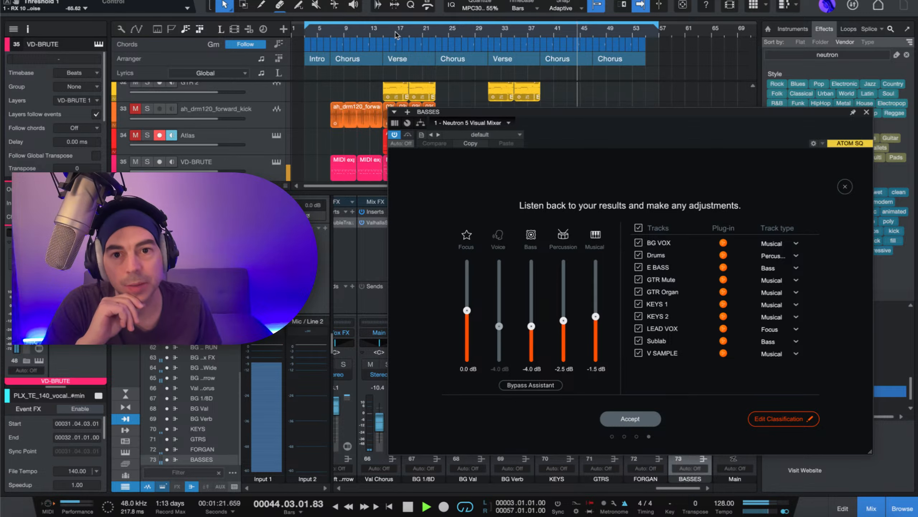
click(396, 35)
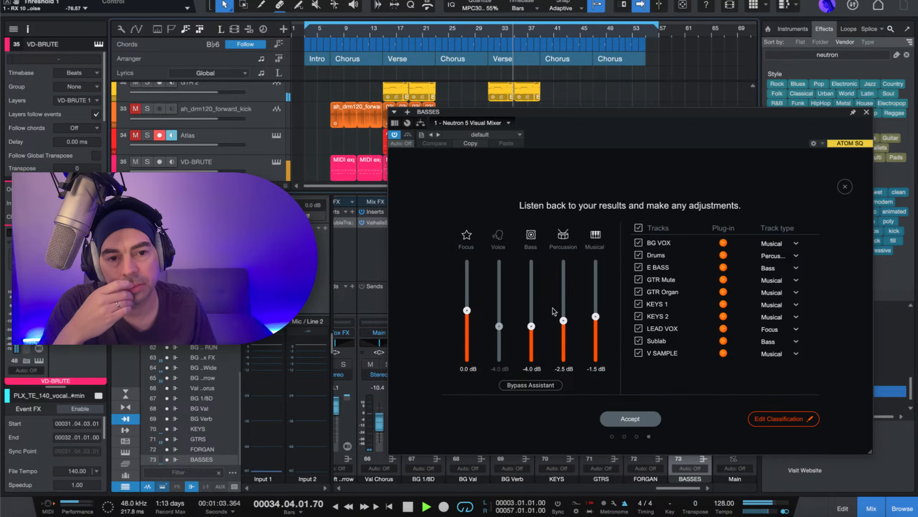
click(796, 244)
click(768, 266)
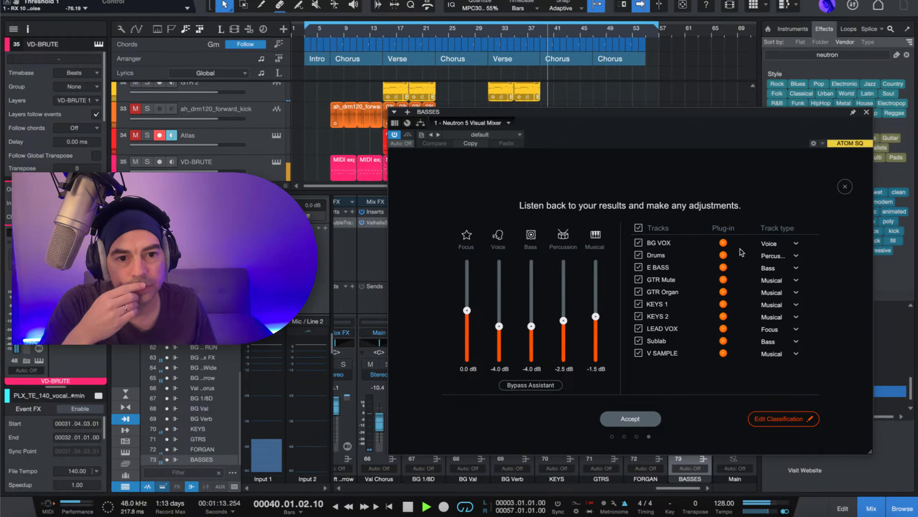
Step: Check the available track types for Drums and KEYS 1, keeping Percussion and Musical
click(780, 257)
click(828, 260)
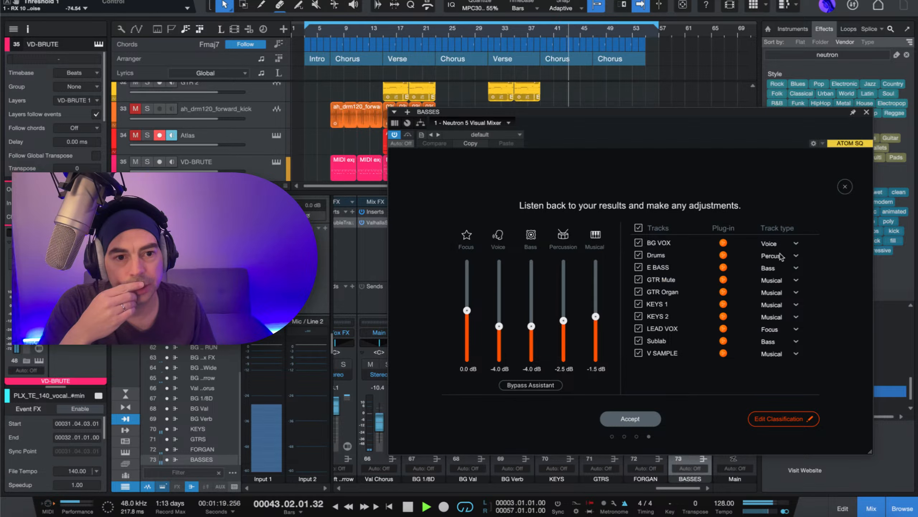
click(795, 259)
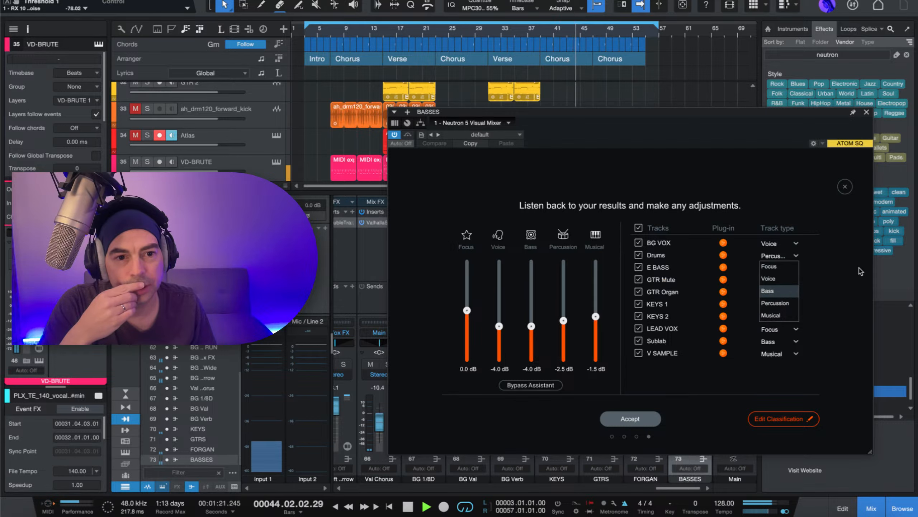
click(775, 303)
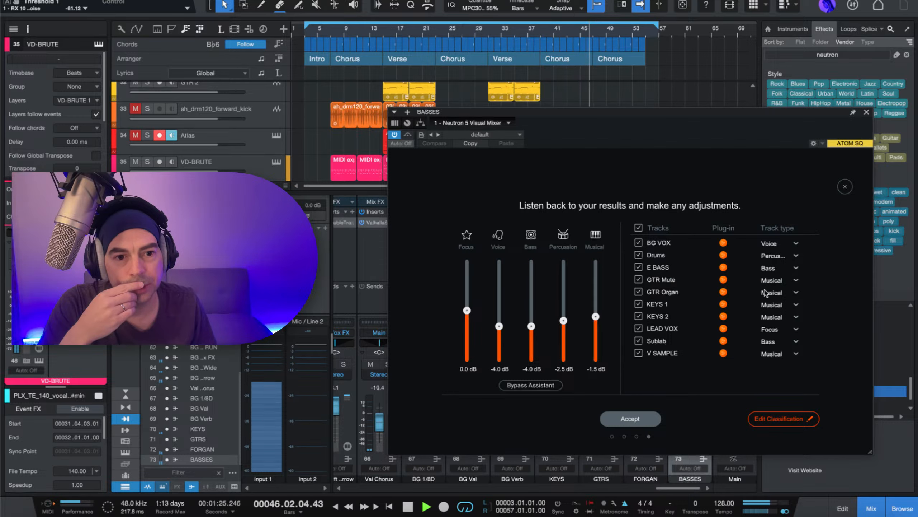
click(772, 304)
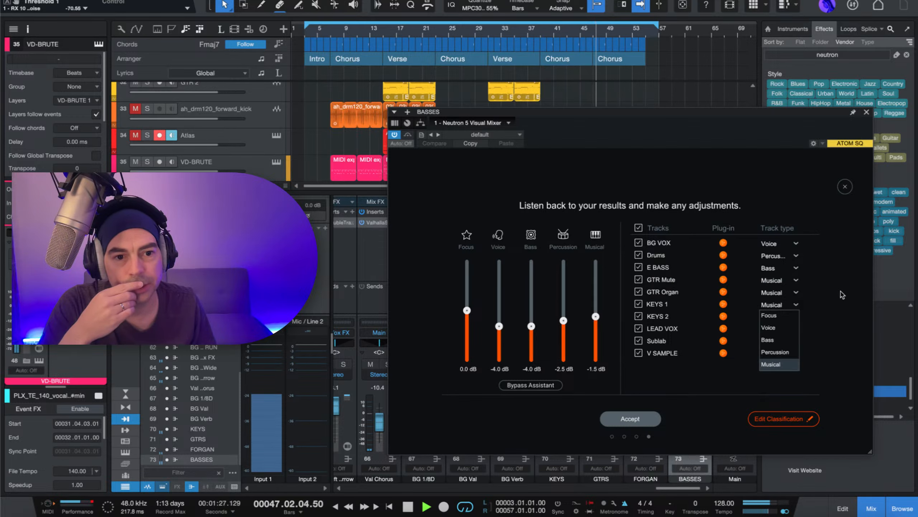
click(843, 294)
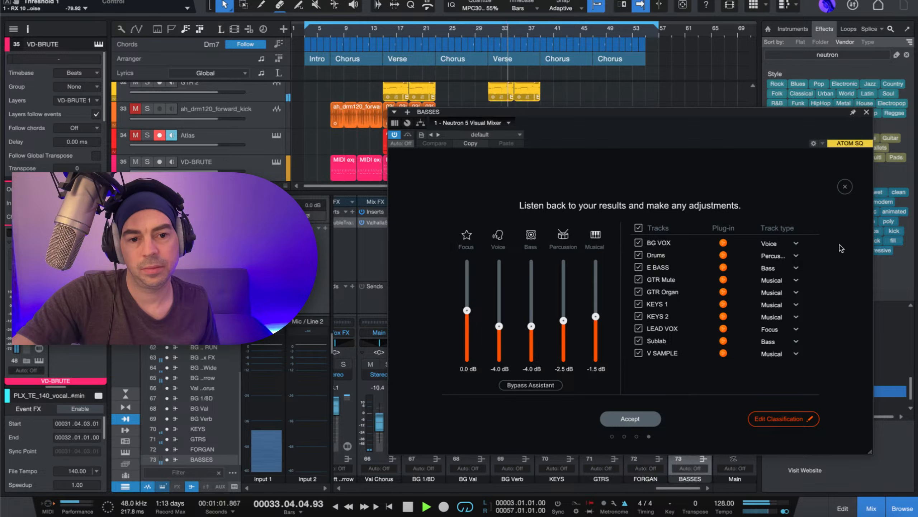
Step: Accept the Balance Assistant's levels and close the Visual Mixer
click(623, 420)
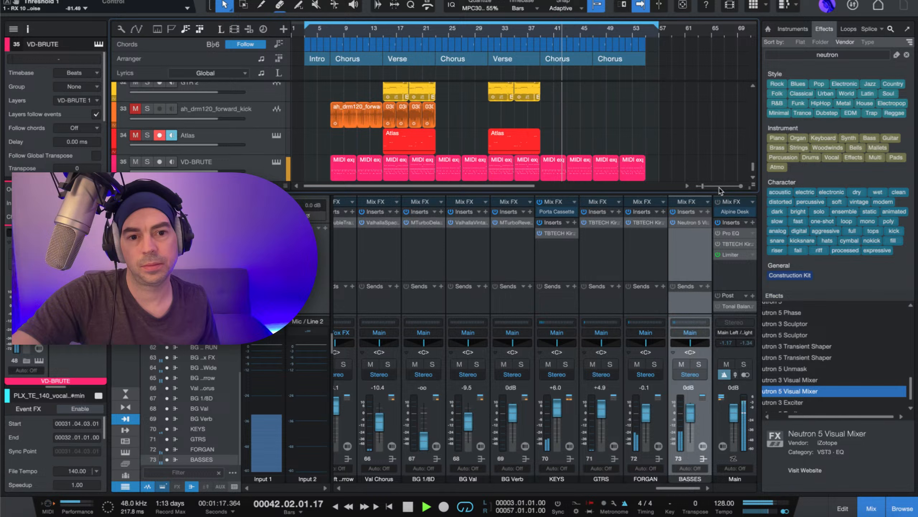
click(866, 113)
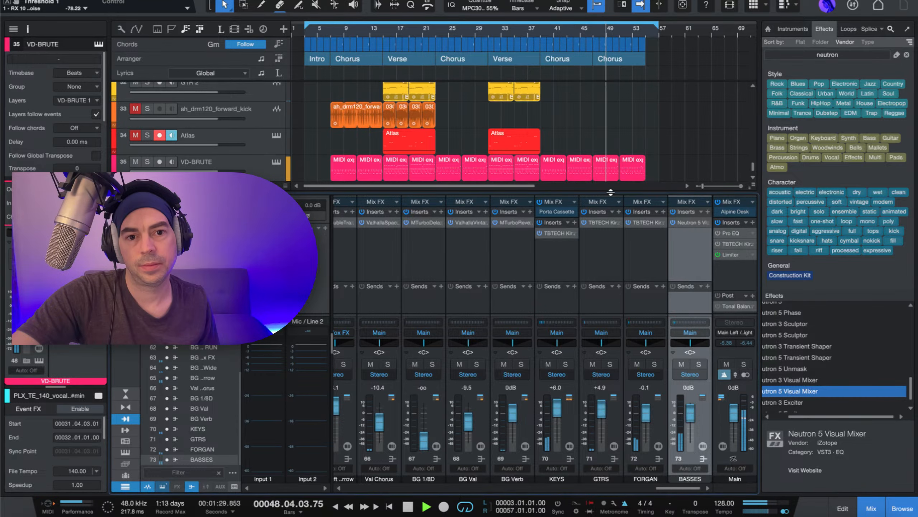
Step: Enlarge the mixer, then set the Scale of the Main channel's Kirchhoff-EQ to 11.5% and close the plug-in
drag(600, 192, 598, 127)
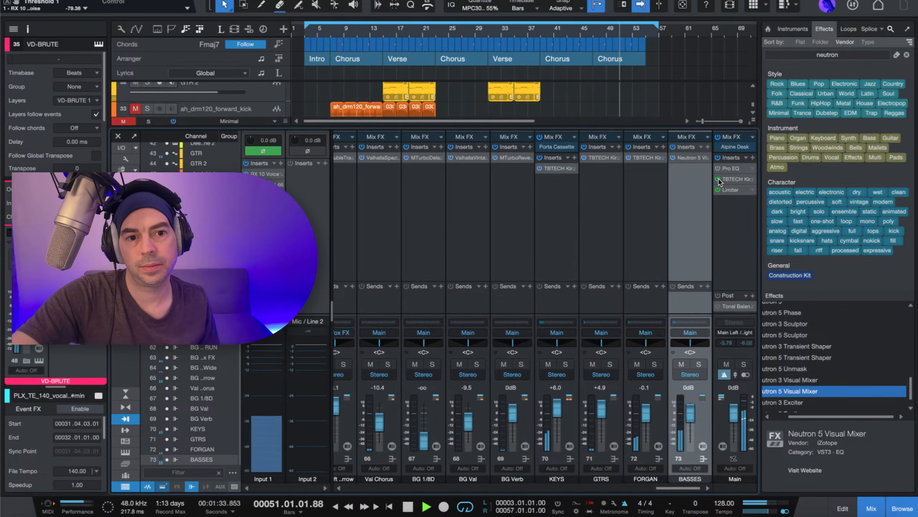
click(730, 179)
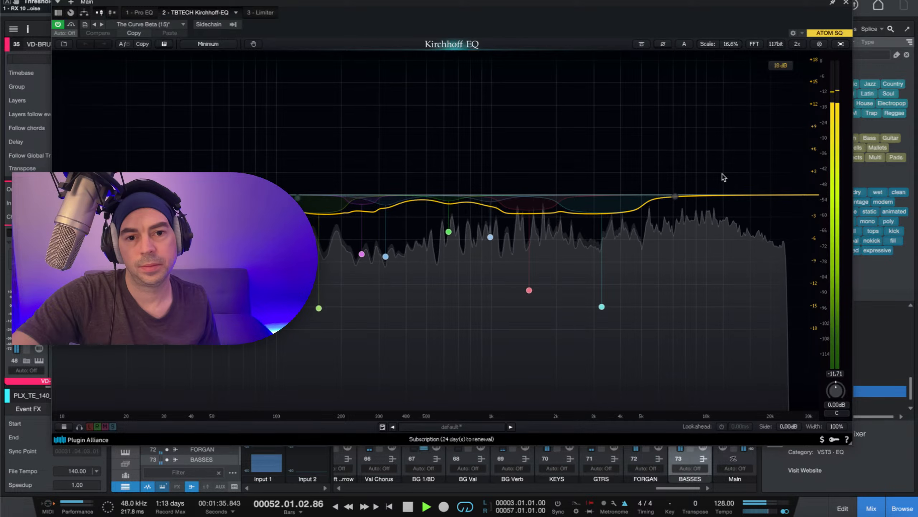
drag(732, 46, 729, 58)
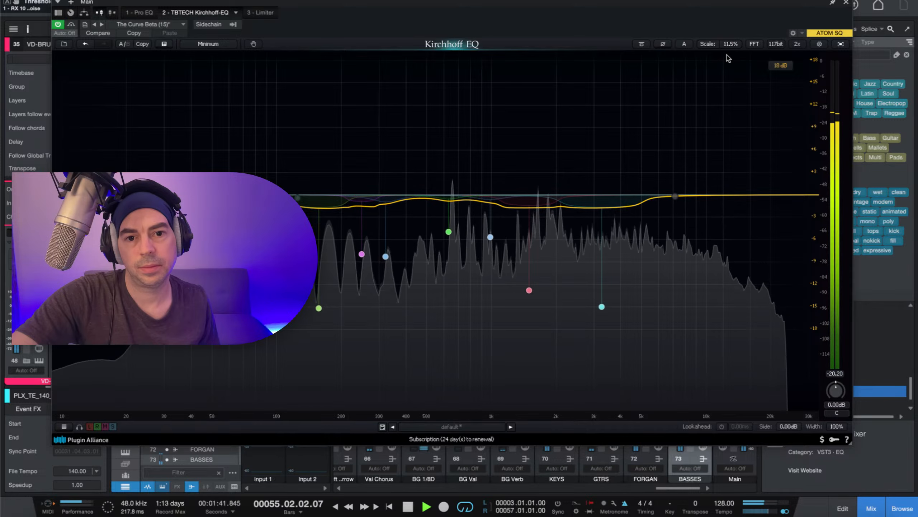
click(846, 3)
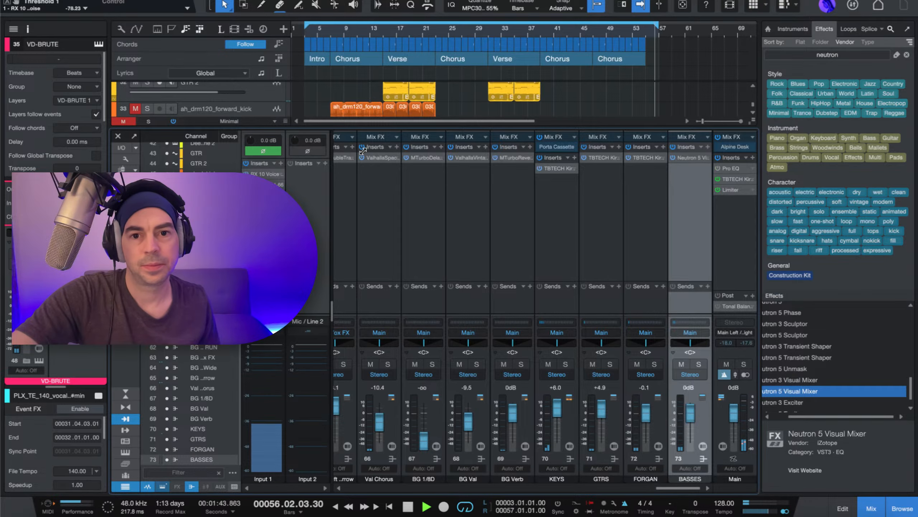
Step: Replay the song from the Intro, raise the Main channel's Limiter gain to 11.34 and close the plug-in
click(323, 36)
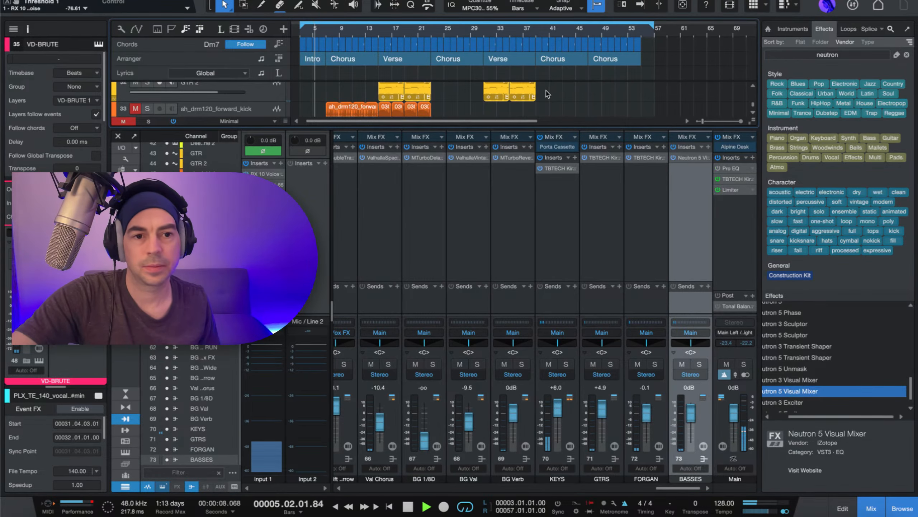
click(731, 190)
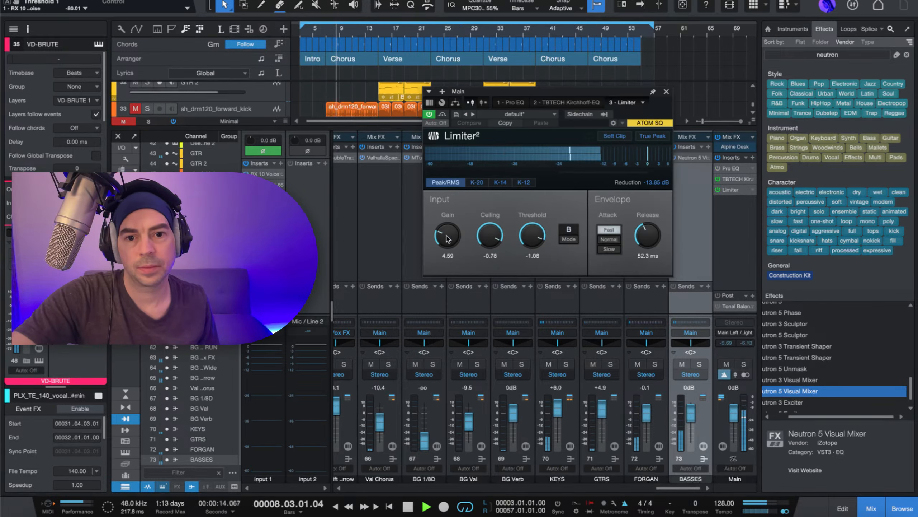
drag(448, 237, 466, 224)
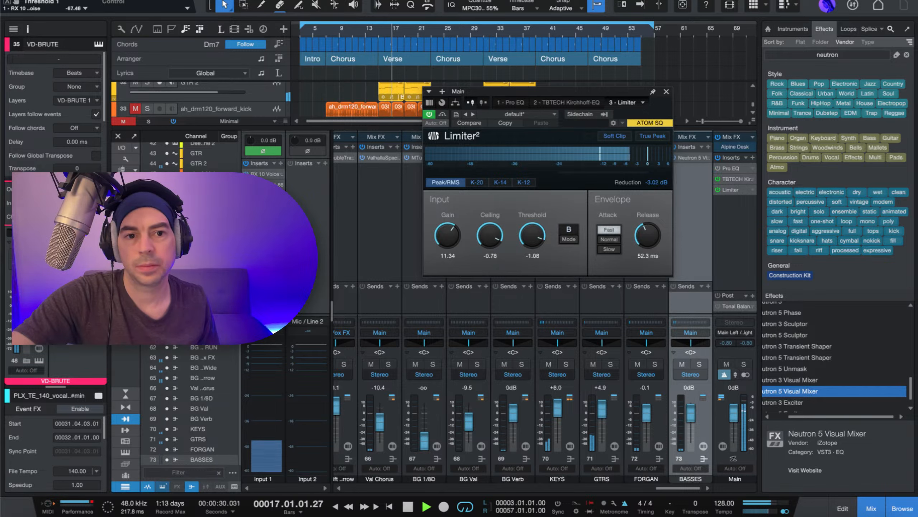
click(667, 92)
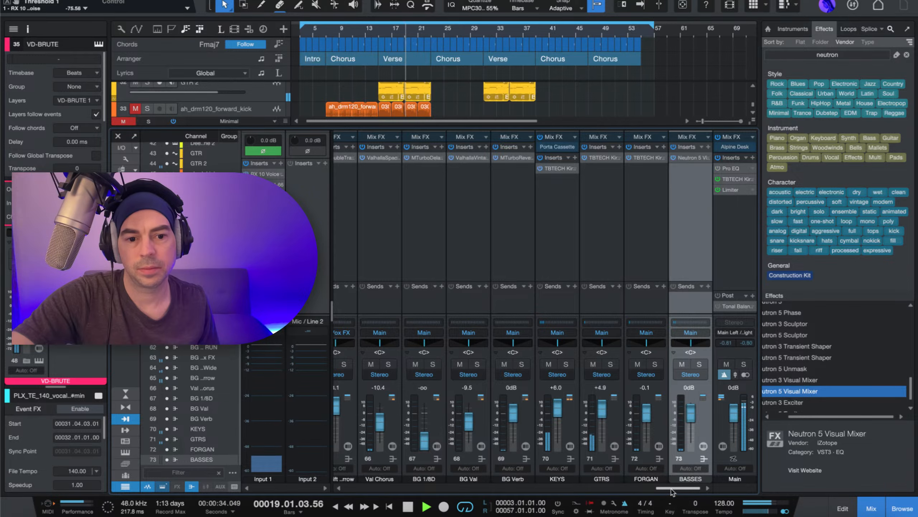
Step: Shrink the mixer, locate the PLX_TE_140_vocal track in the arrangement, mute it and select it
drag(670, 490, 324, 490)
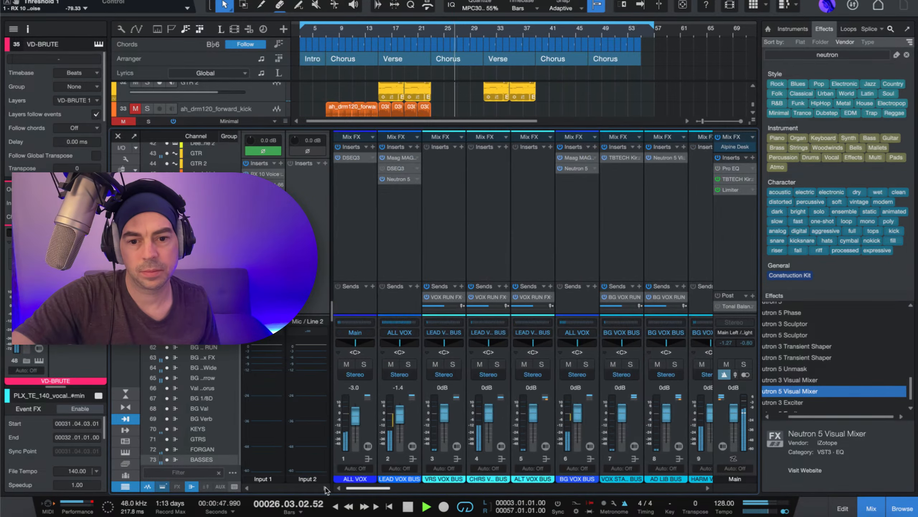
drag(350, 488, 382, 488)
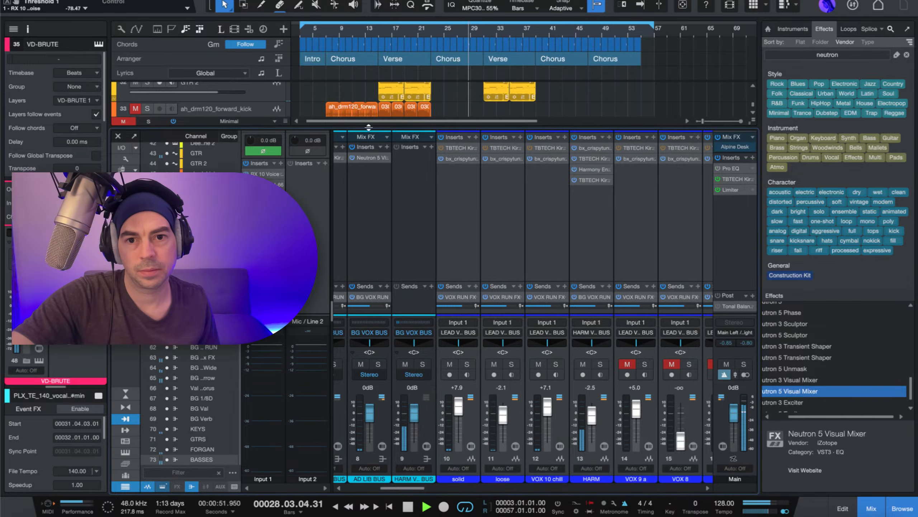
drag(368, 126, 368, 232)
scroll(452, 119, up, 8)
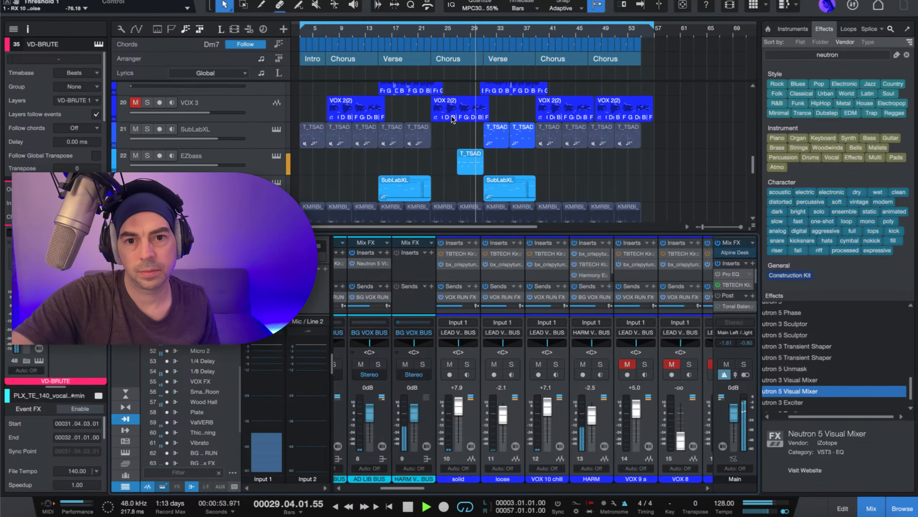
scroll(452, 120, down, 5)
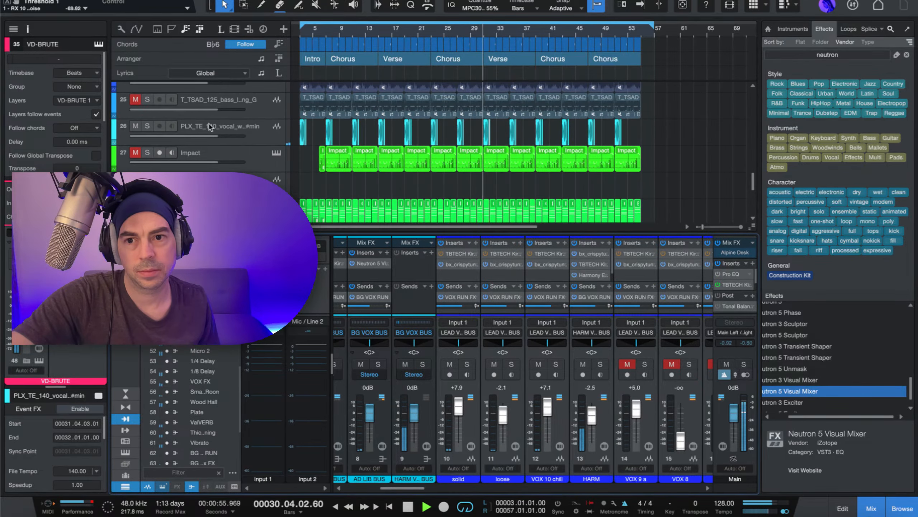
click(136, 126)
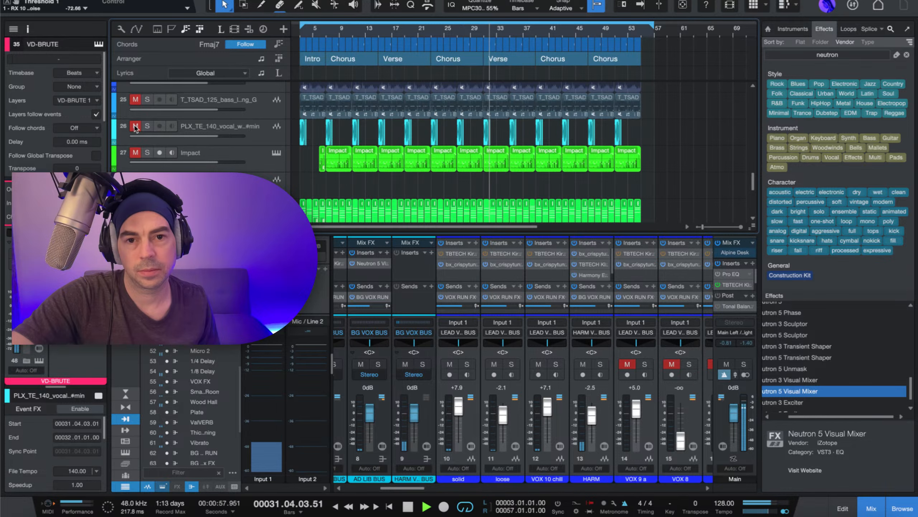
click(240, 128)
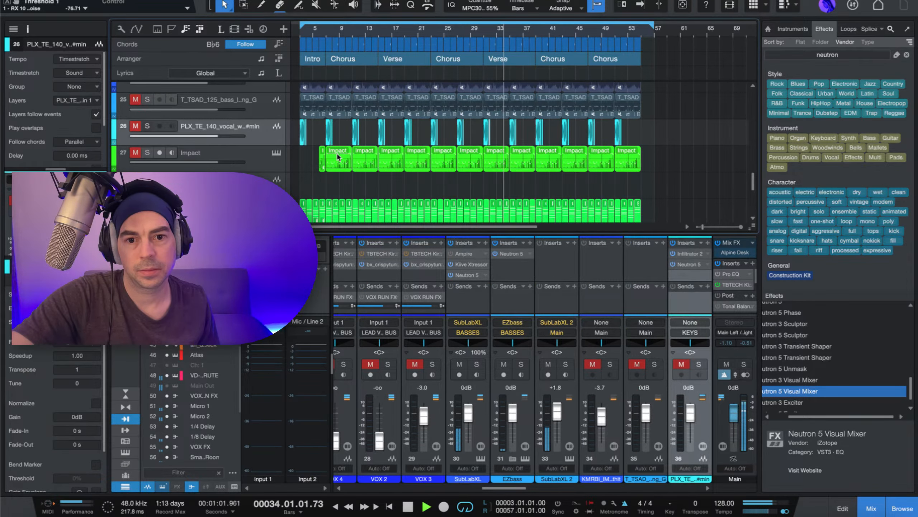
Step: In the vocal sample's Neutron 5 Equalizer, lower the high band, set an Analog High Shelf at 5268 Hz to -3.4 dB and close the plug-in
click(693, 264)
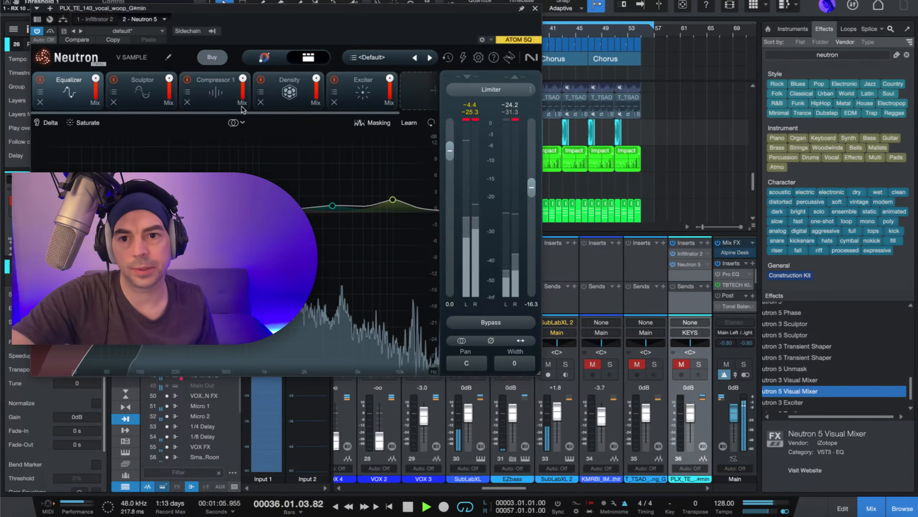
click(129, 97)
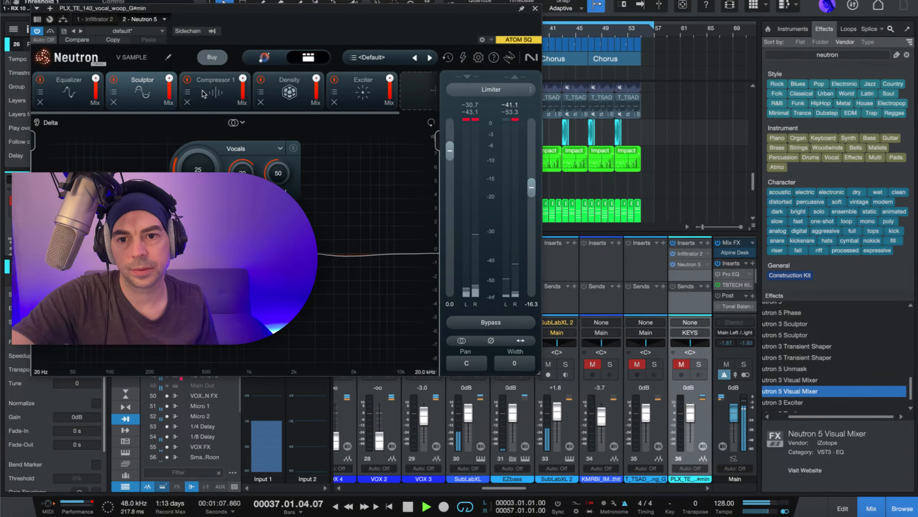
click(67, 103)
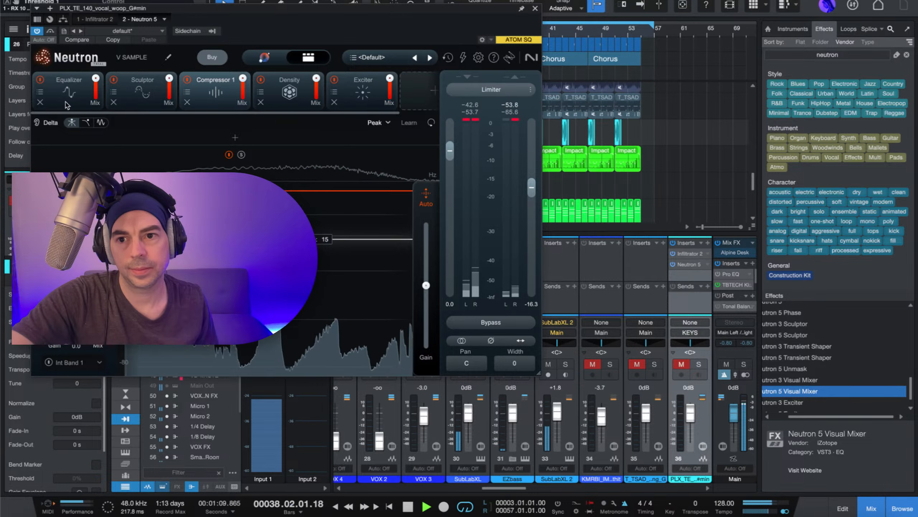
drag(392, 199, 356, 247)
click(376, 173)
click(362, 224)
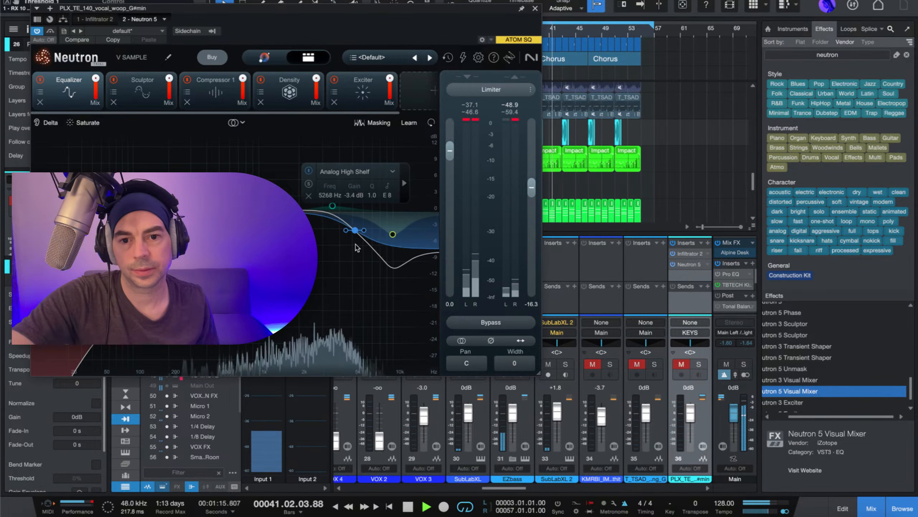
key(Escape)
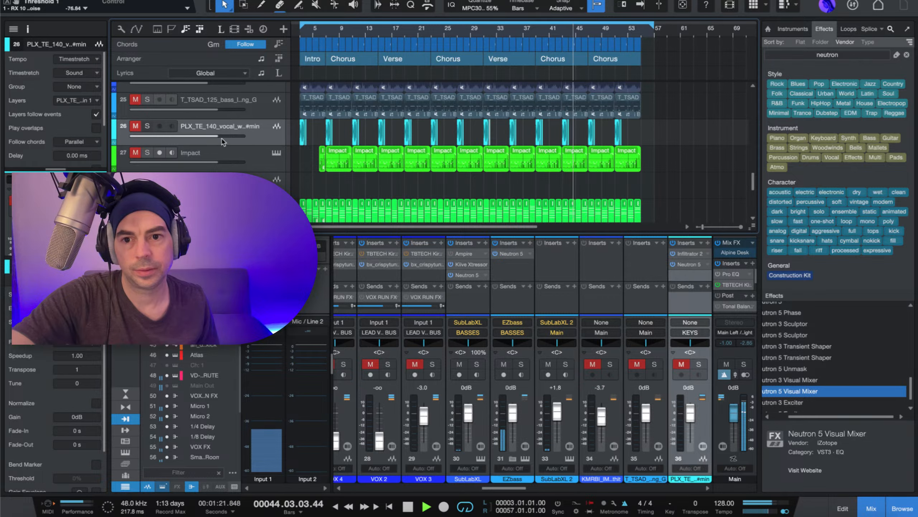
Step: Unmute the PLX_TE_140_vocal track and lower its volume to -8.3 dB
drag(218, 140, 206, 143)
key(shift+m)
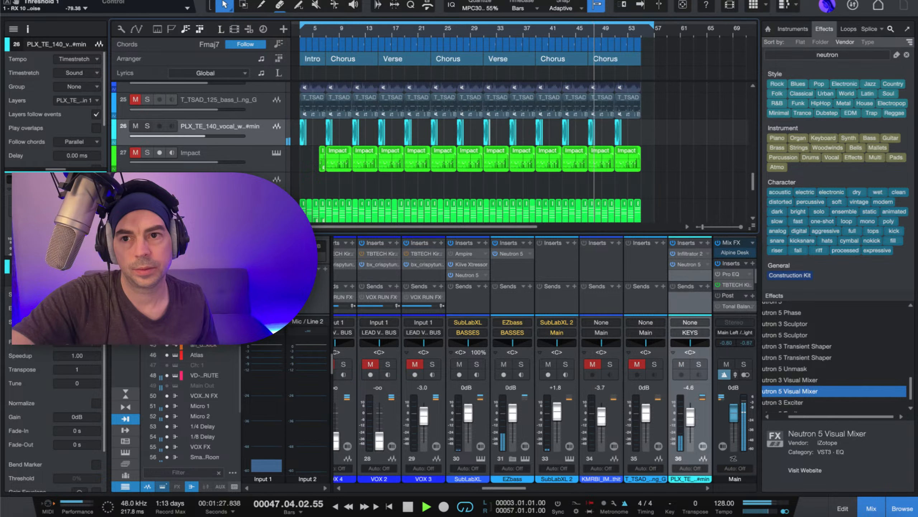
drag(205, 136, 194, 140)
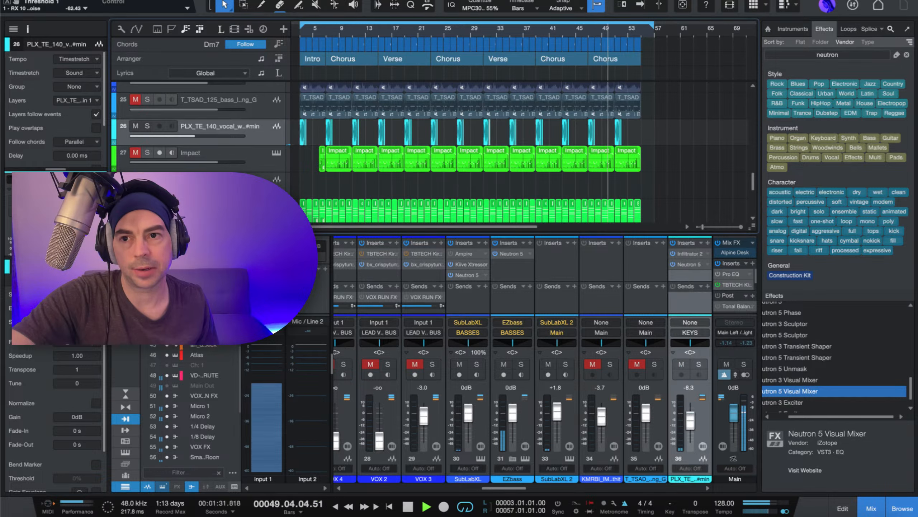
Step: Save the song and stop playback
click(74, 0)
click(83, 93)
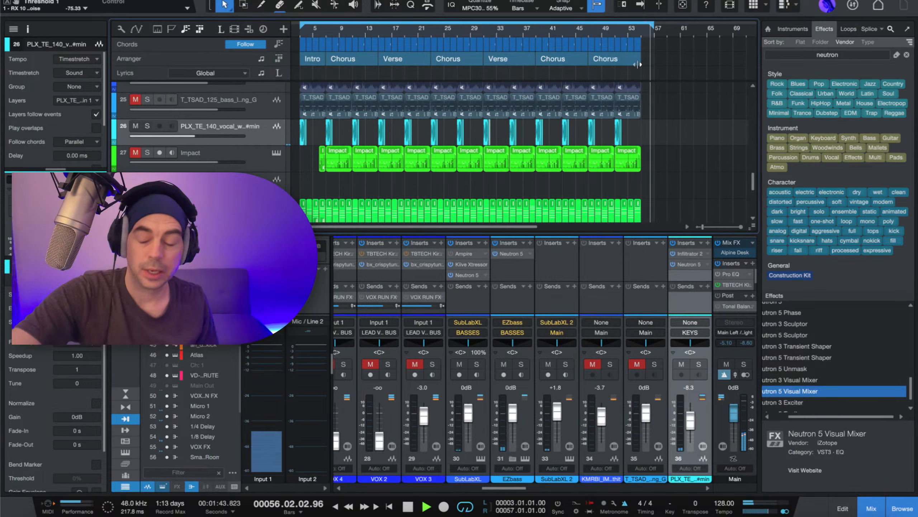
key(space)
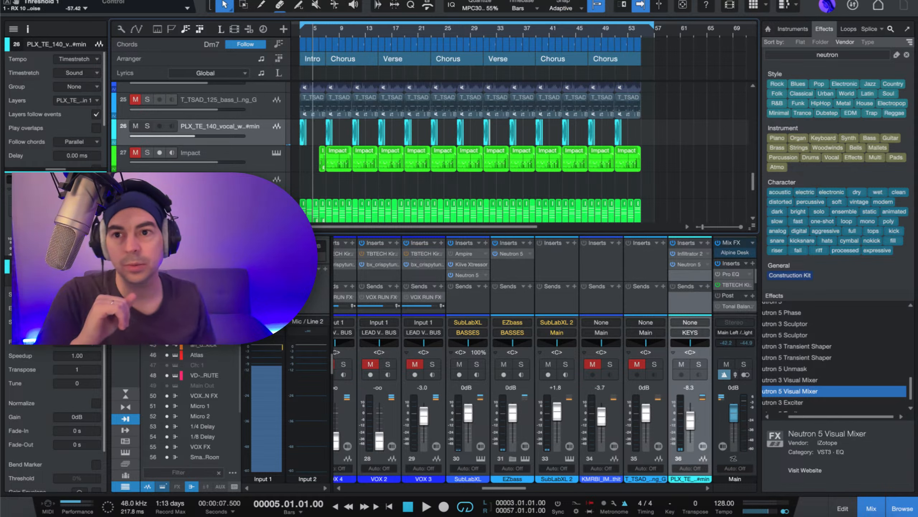
click(74, 1)
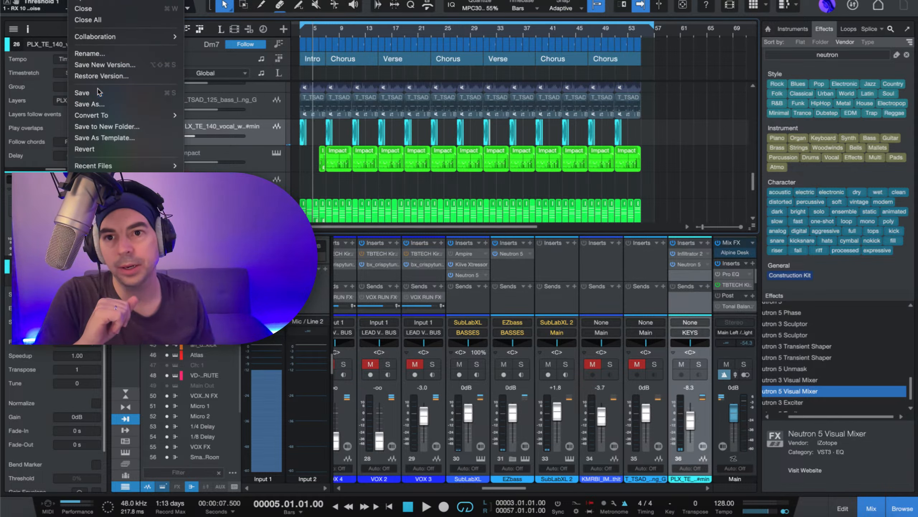
Step: Export the song's mixdown as Another Day, using the loop range at 24 Bit and 48.0 kHz
click(149, 1)
mouse_move(126, 0)
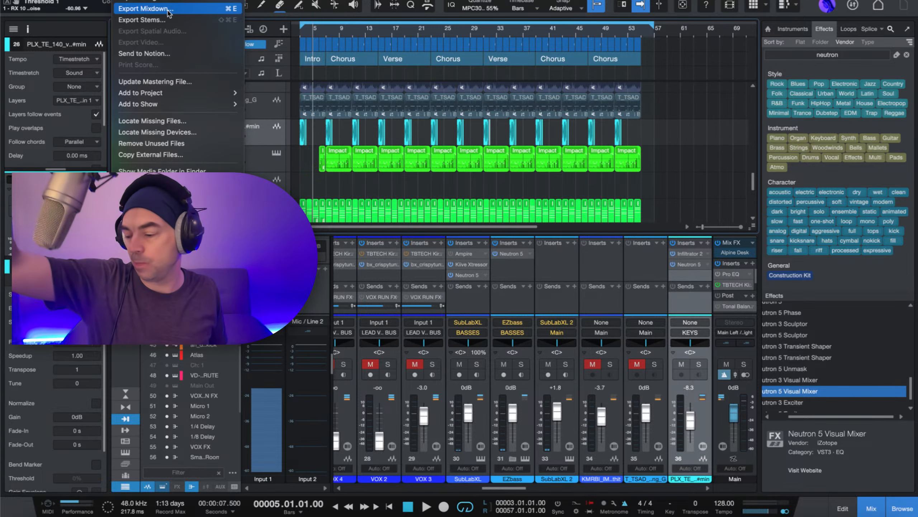
click(170, 10)
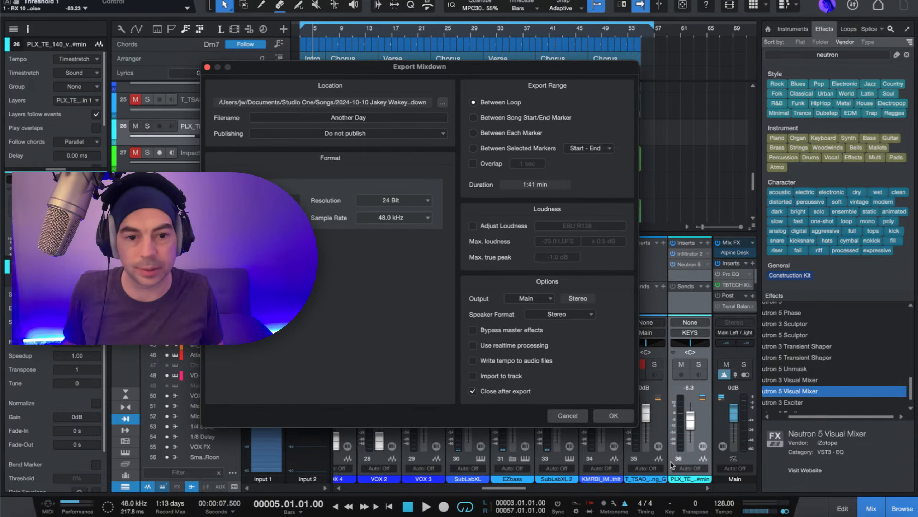
click(614, 415)
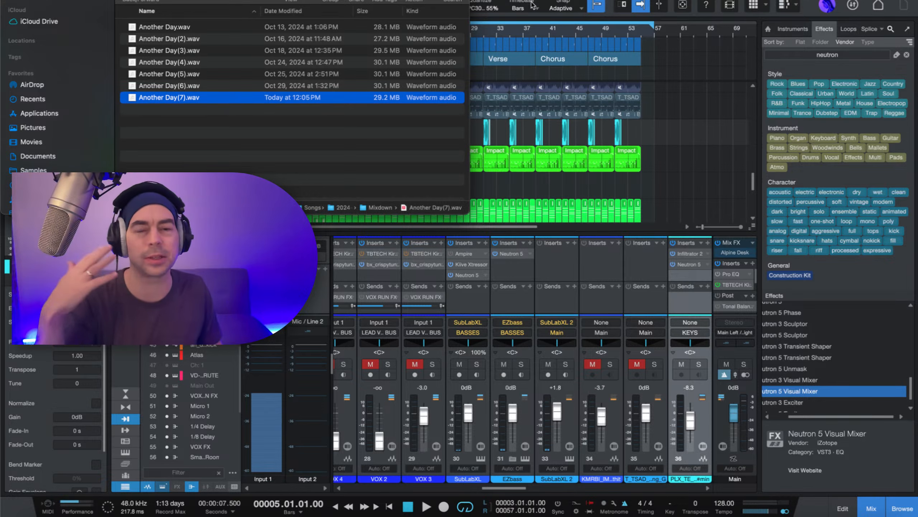
click(663, 246)
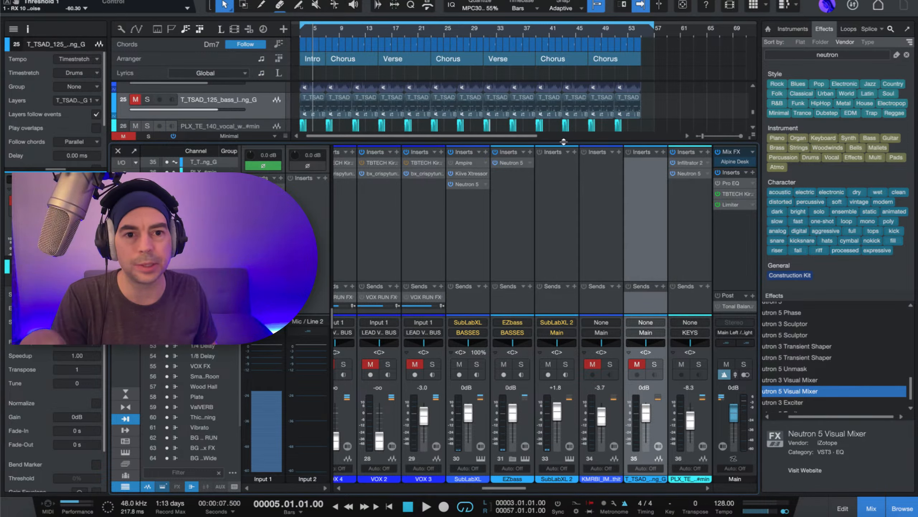
drag(563, 145, 524, 181)
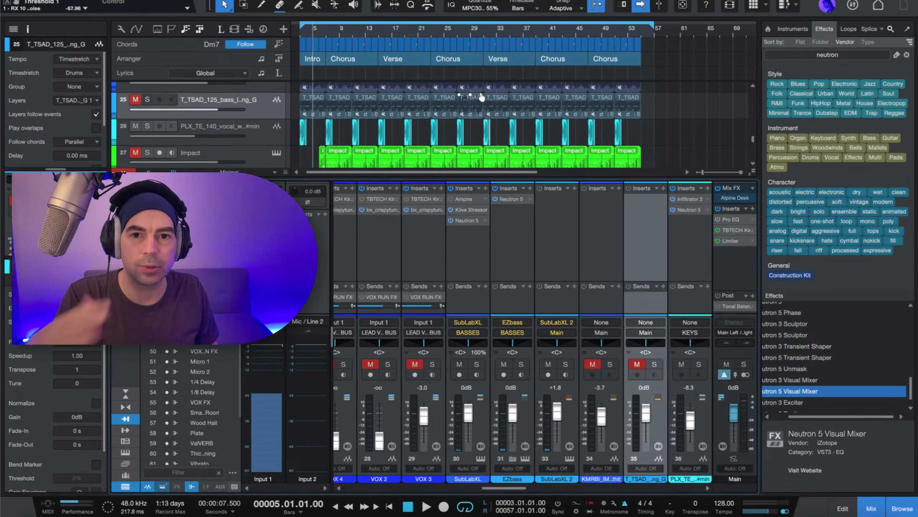
key(w)
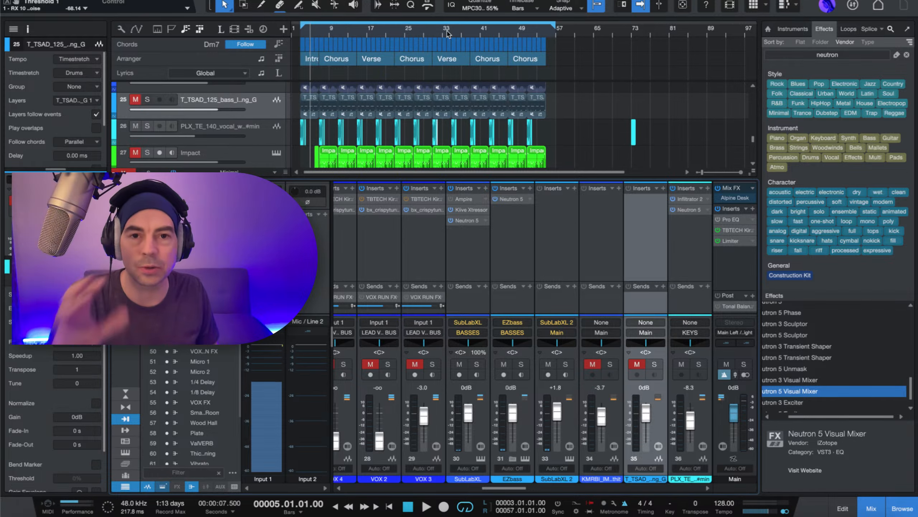
scroll(448, 33, up, 15)
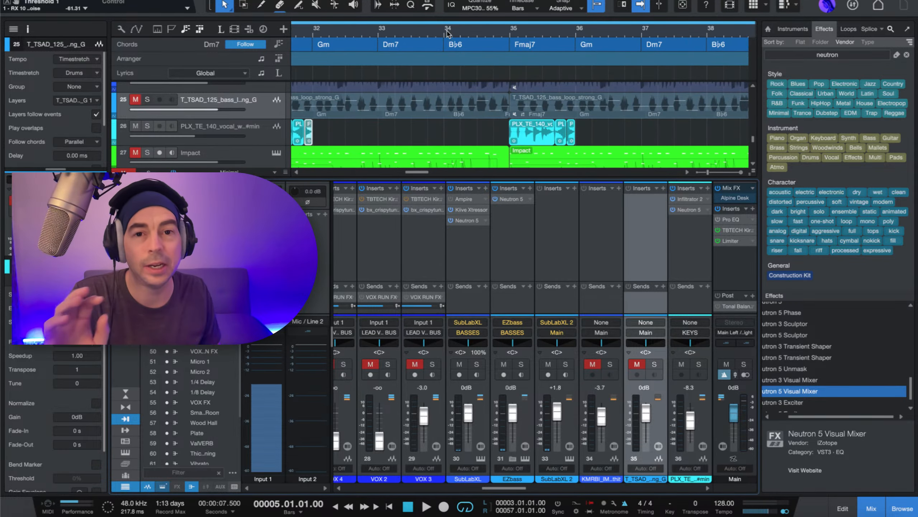
scroll(448, 34, down, 1)
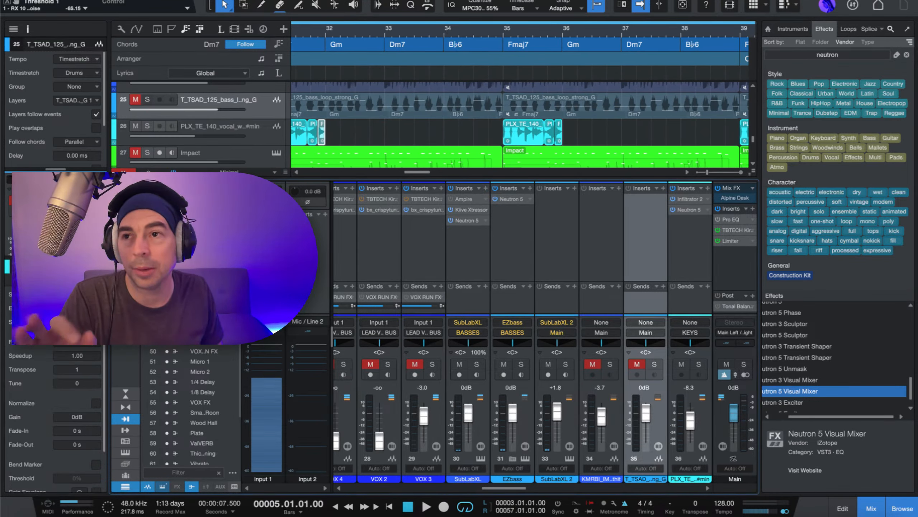